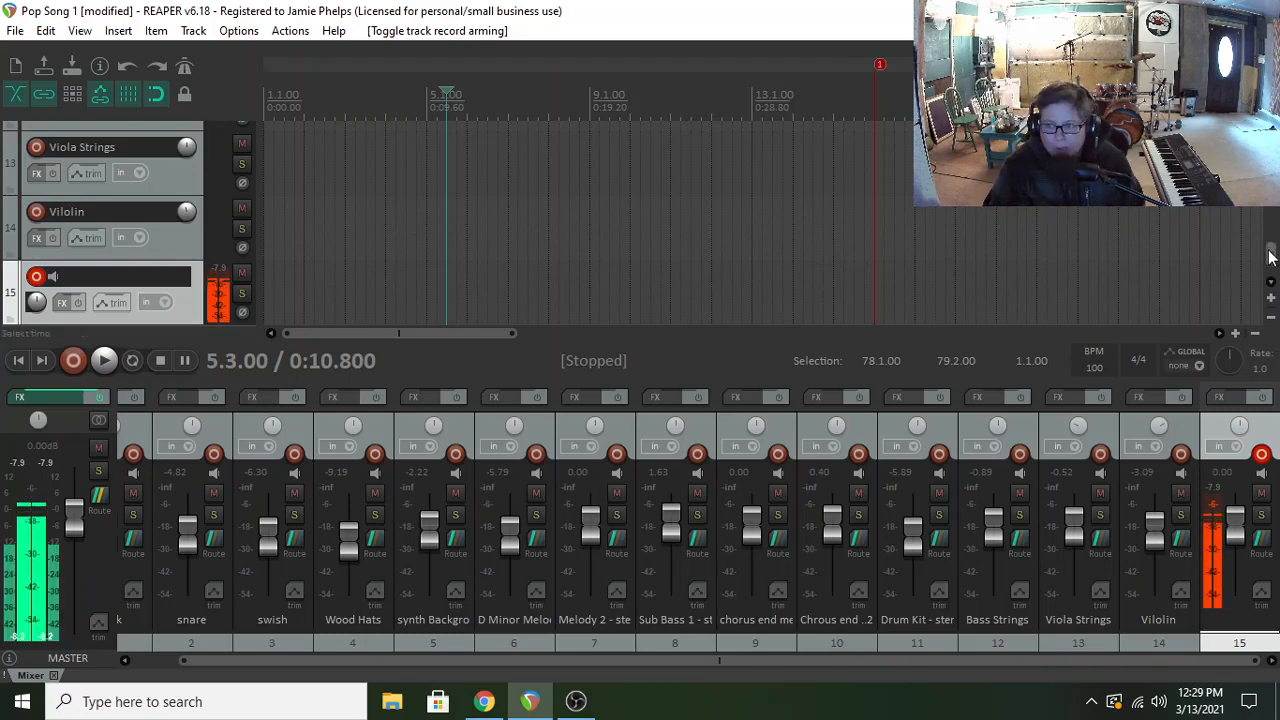
# - Place the edit cursor near the start of the song at 1.4.00 on the synth Background track
pyautogui.moveTo(1270, 251); pyautogui.dragTo(1270, 135)
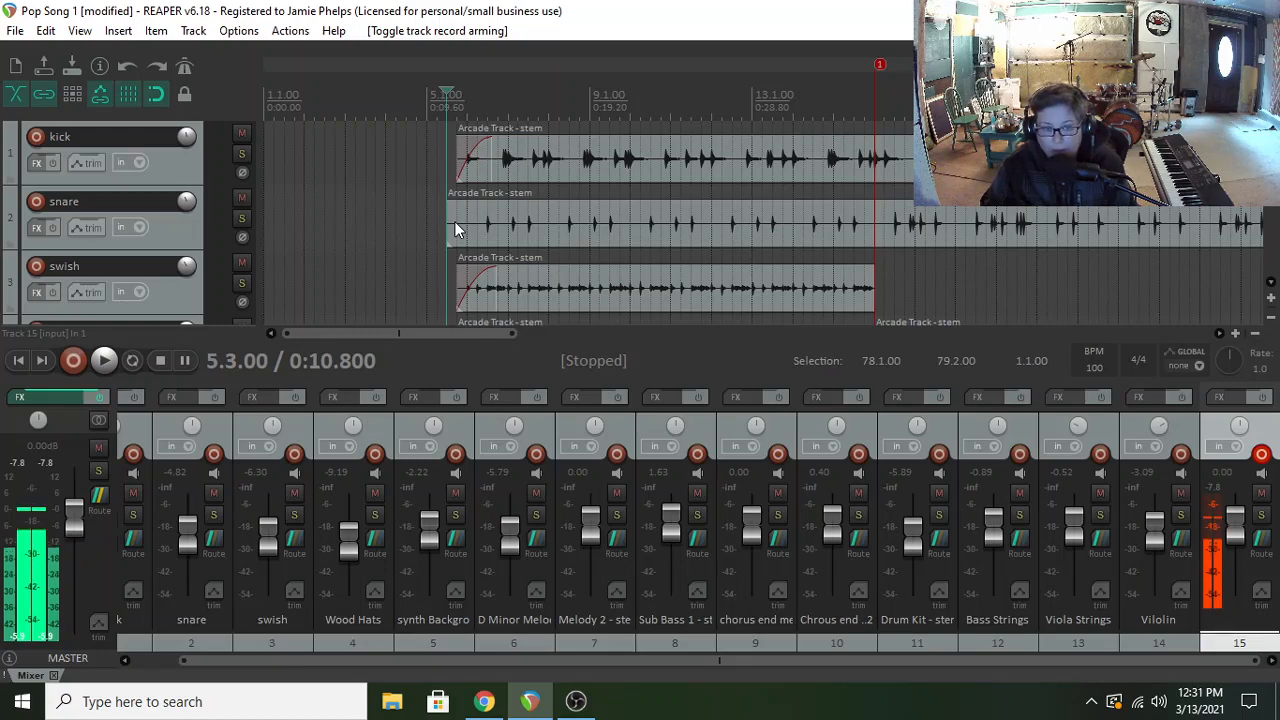
pyautogui.click(311, 231)
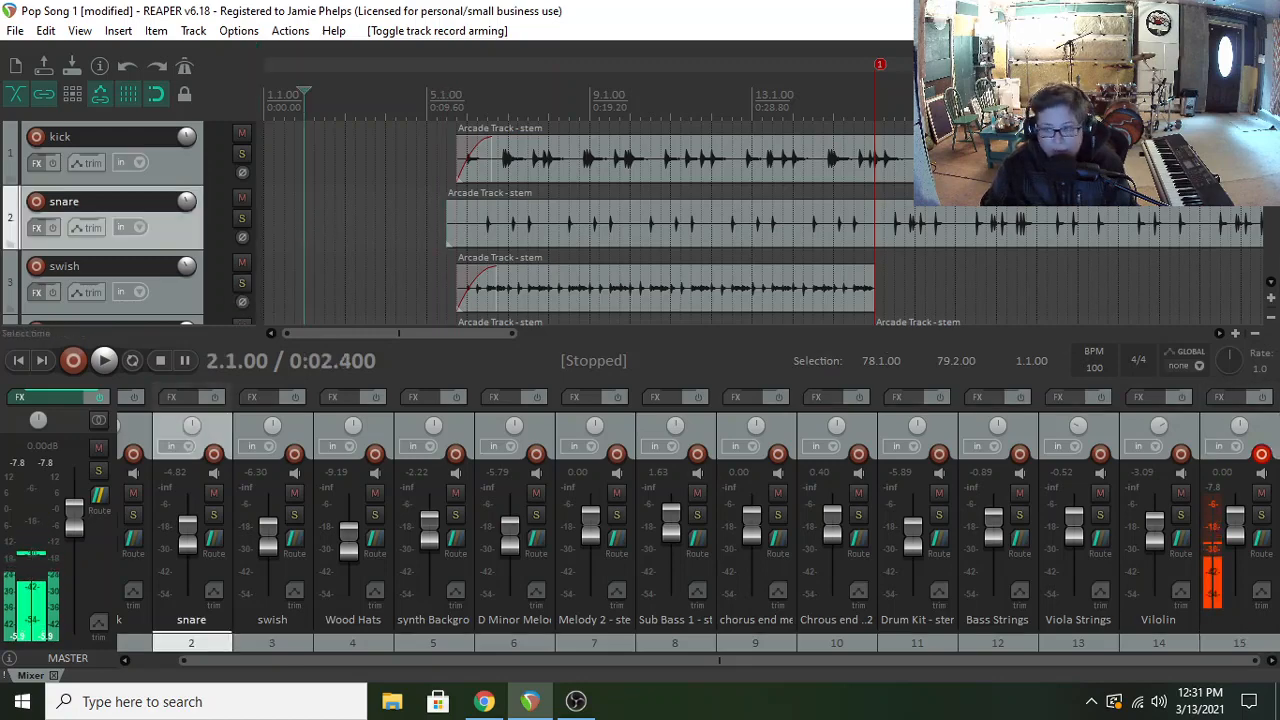
pyautogui.scroll(-5, 299, 233)
pyautogui.scroll(2, 299, 233)
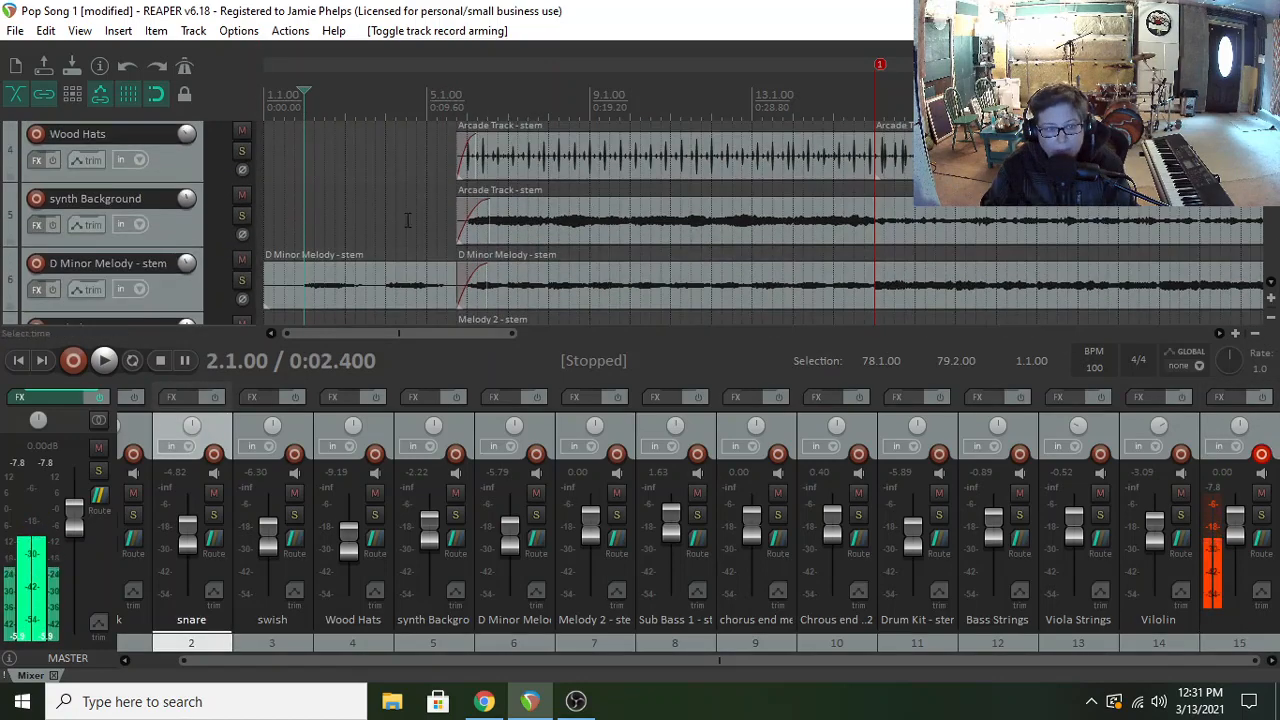
pyautogui.click(296, 233)
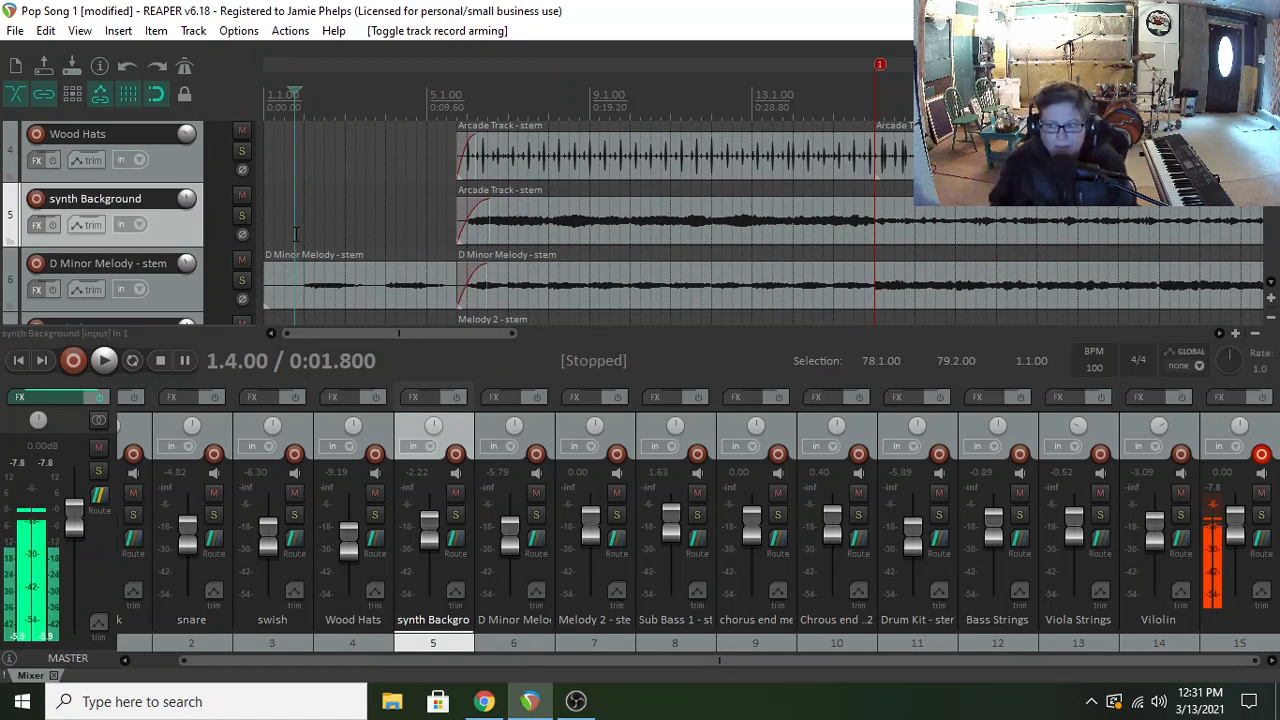
# - Adjust the panning of the Viola Strings and Vilolin tracks
pyautogui.click(1078, 426)
pyautogui.moveTo(1078, 426); pyautogui.dragTo(1078, 420)
pyautogui.moveTo(1158, 425); pyautogui.dragTo(1158, 450)
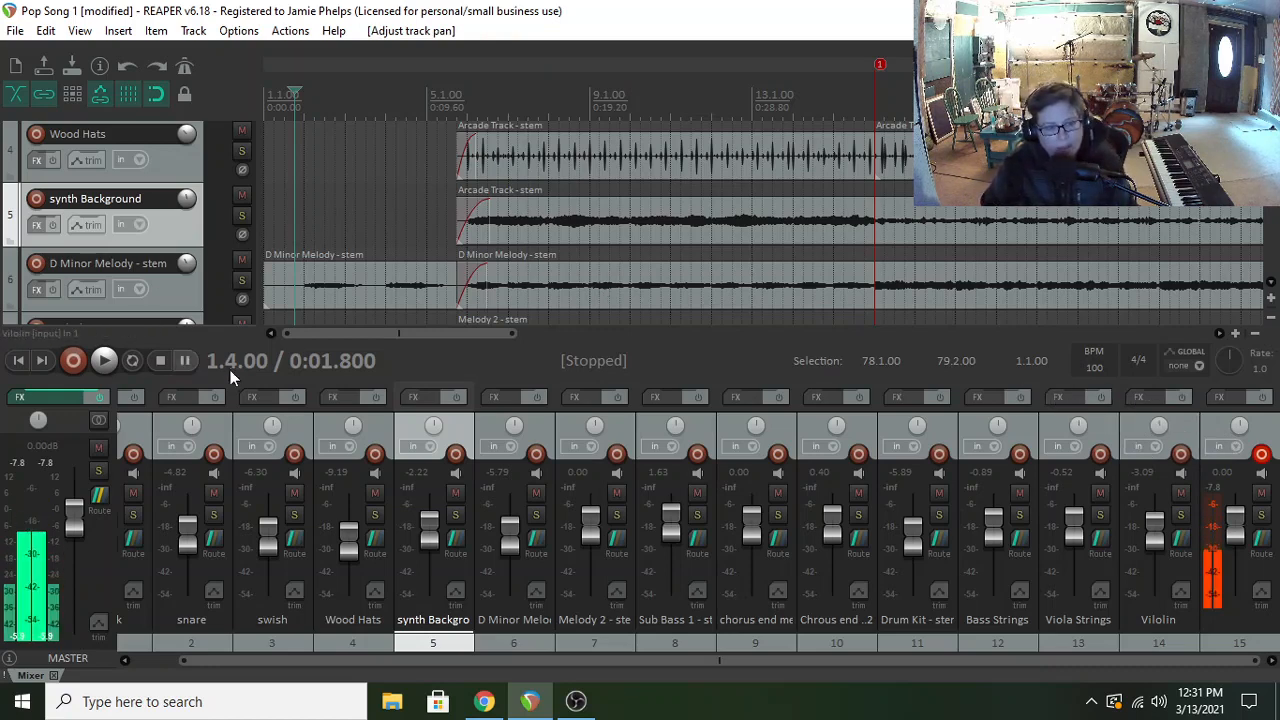
# - Play the song through to its end with track 15 disarmed, re-arming that track and stopping playback at the finish
pyautogui.click(103, 361)
pyautogui.click(1263, 455)
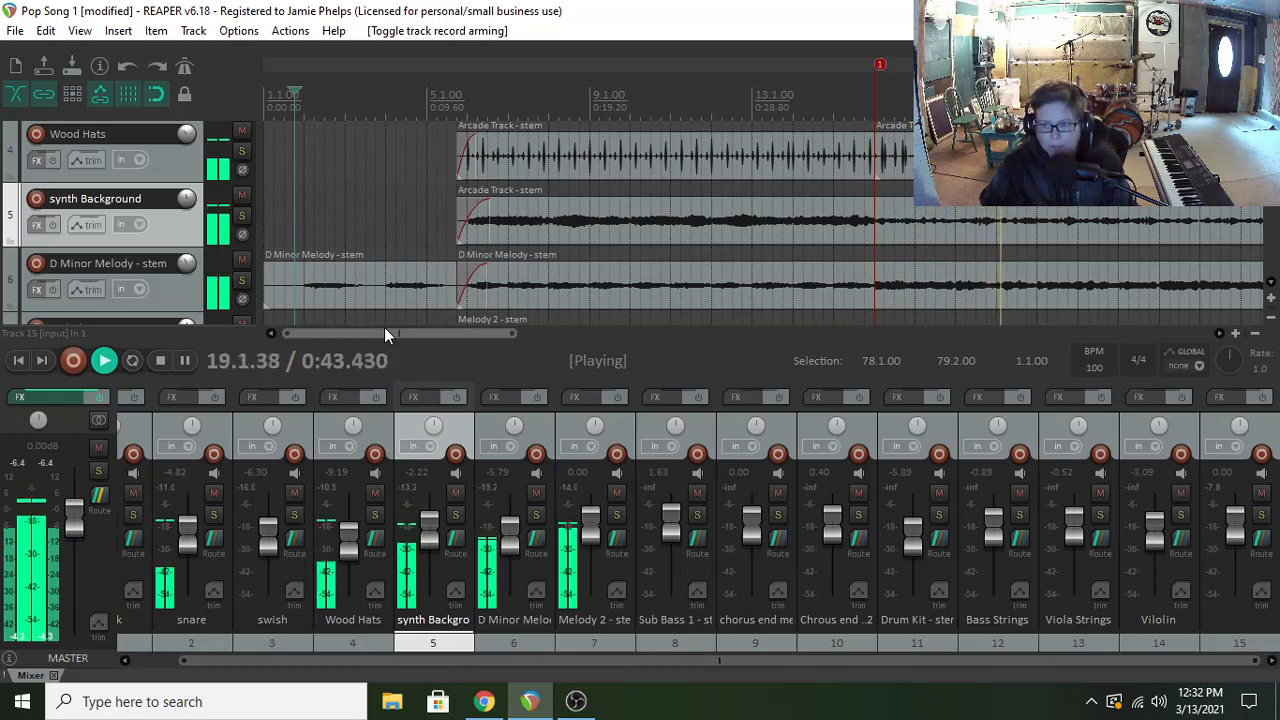
pyautogui.moveTo(386, 331); pyautogui.dragTo(520, 335)
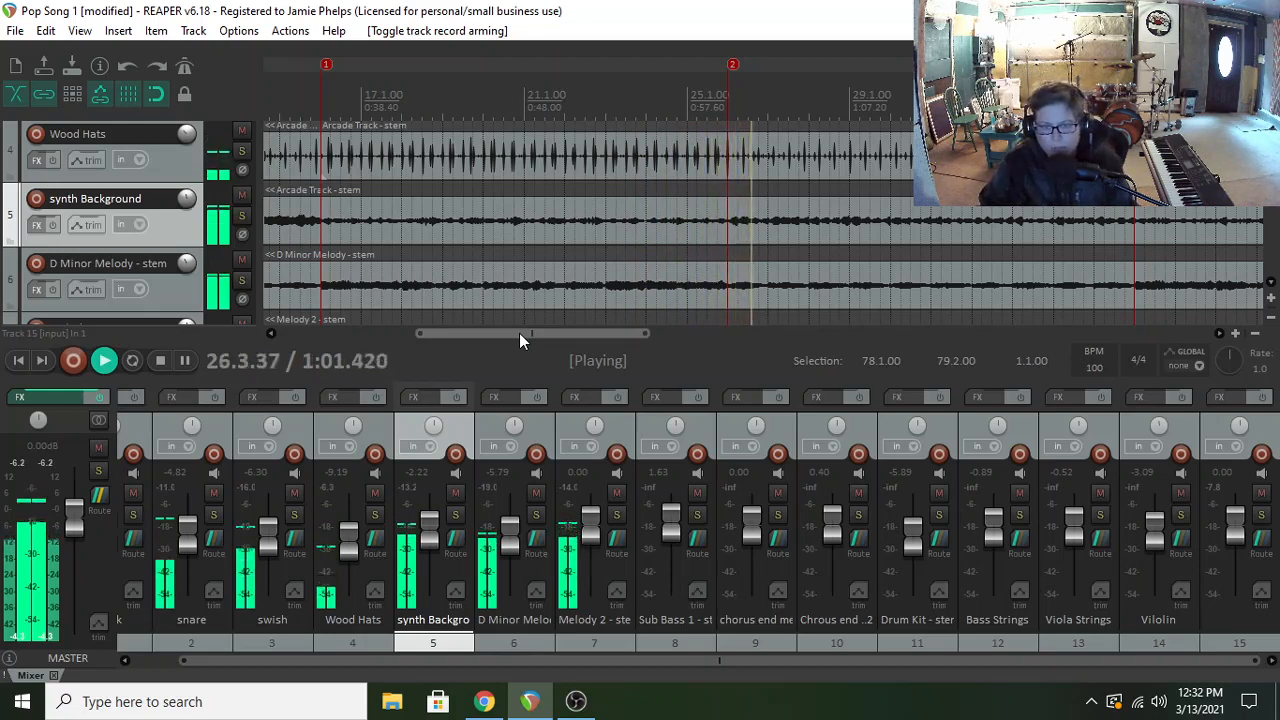
pyautogui.moveTo(519, 333); pyautogui.dragTo(585, 334)
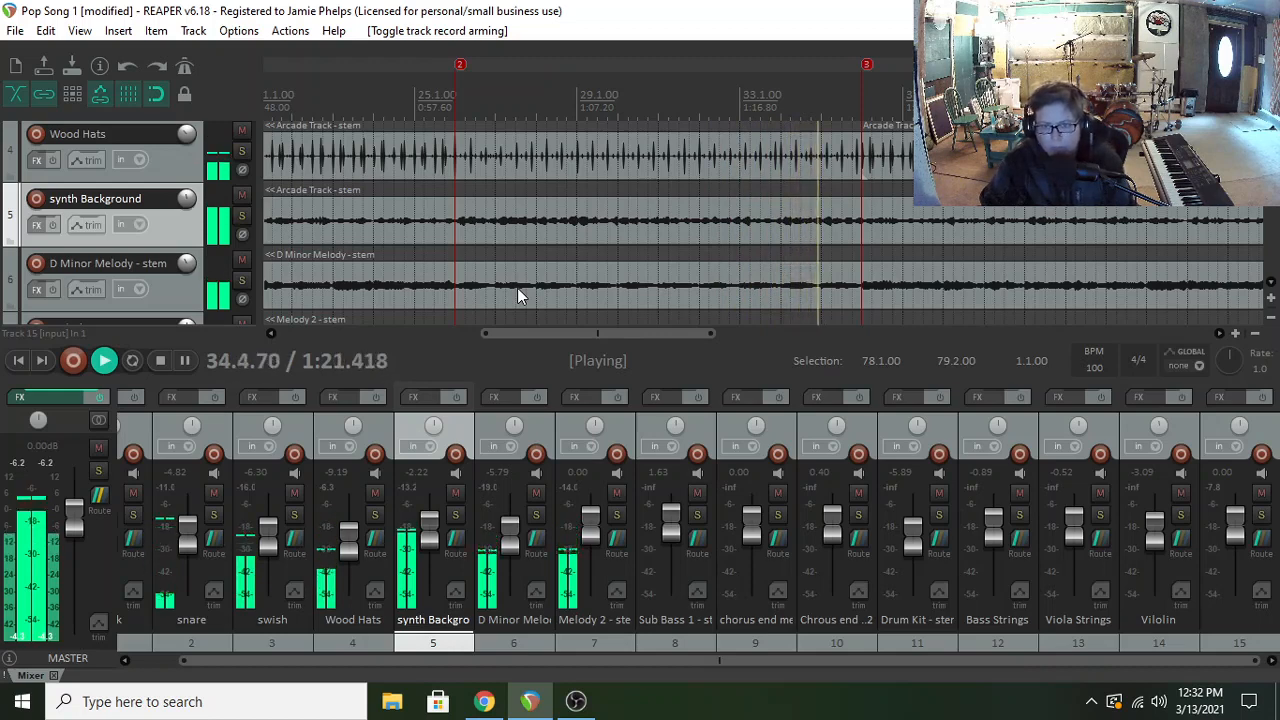
pyautogui.moveTo(556, 333); pyautogui.dragTo(617, 328)
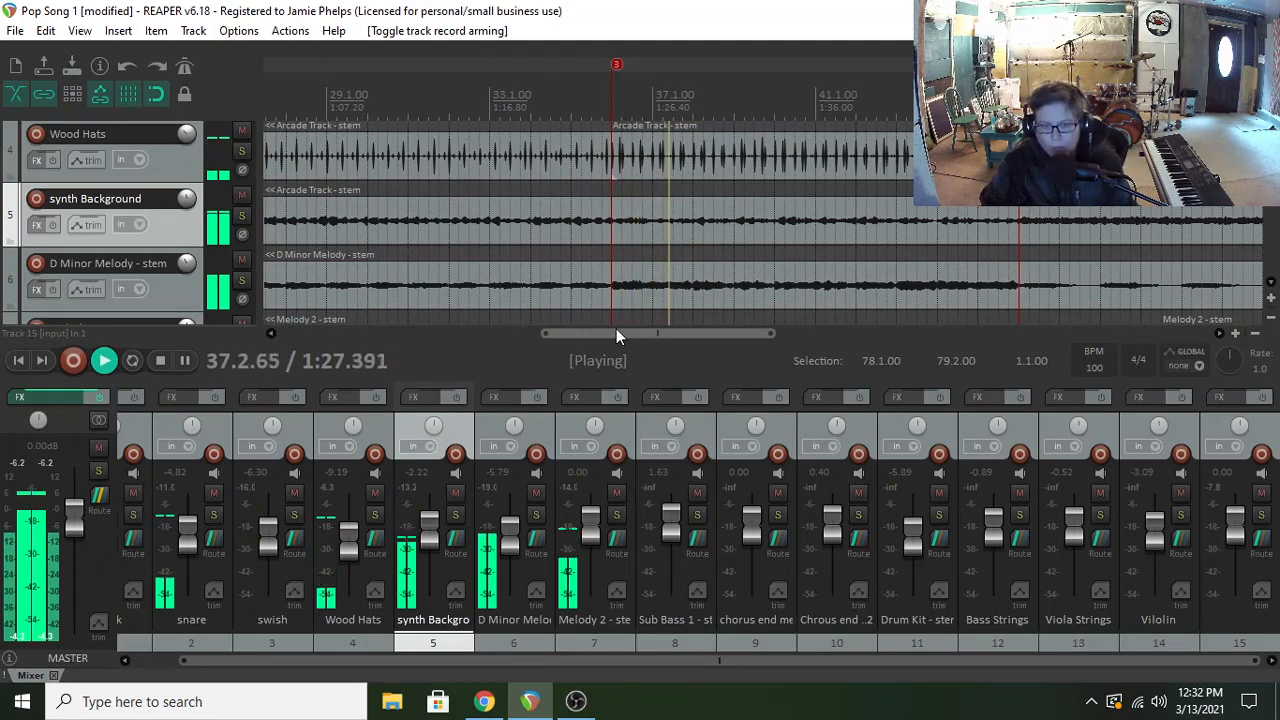
pyautogui.moveTo(610, 336); pyautogui.dragTo(672, 337)
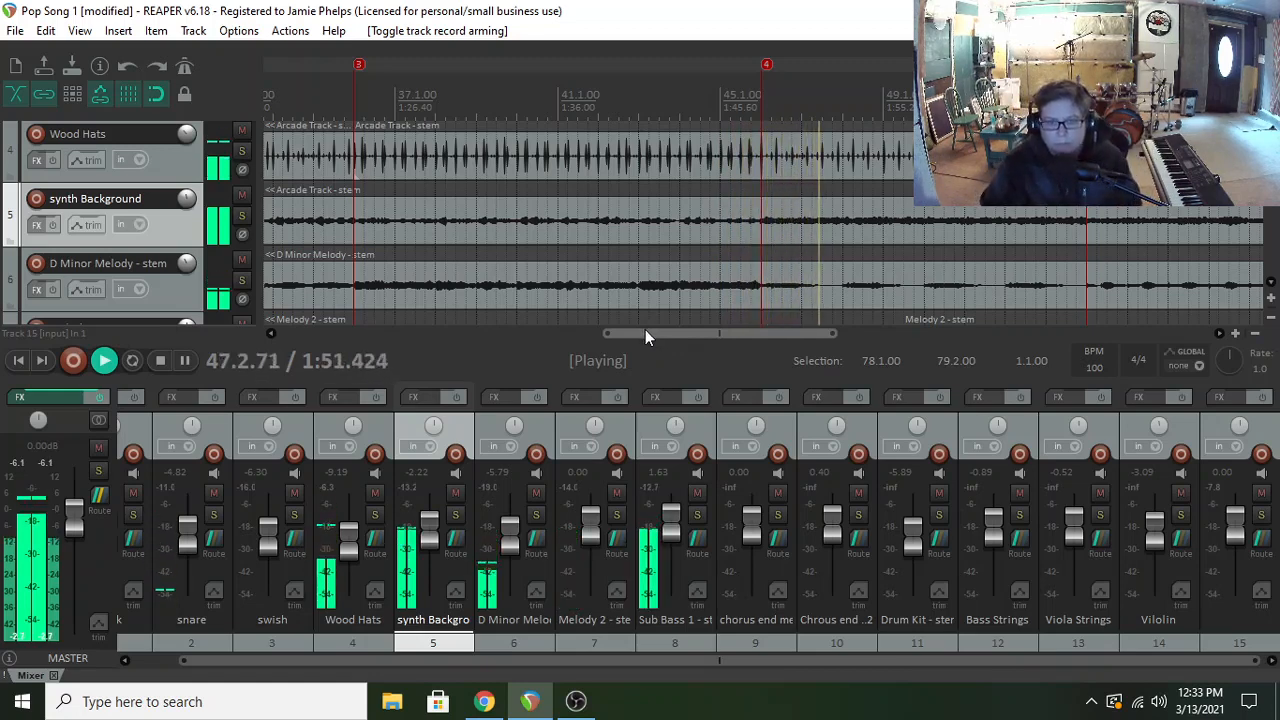
pyautogui.moveTo(640, 337); pyautogui.dragTo(708, 340)
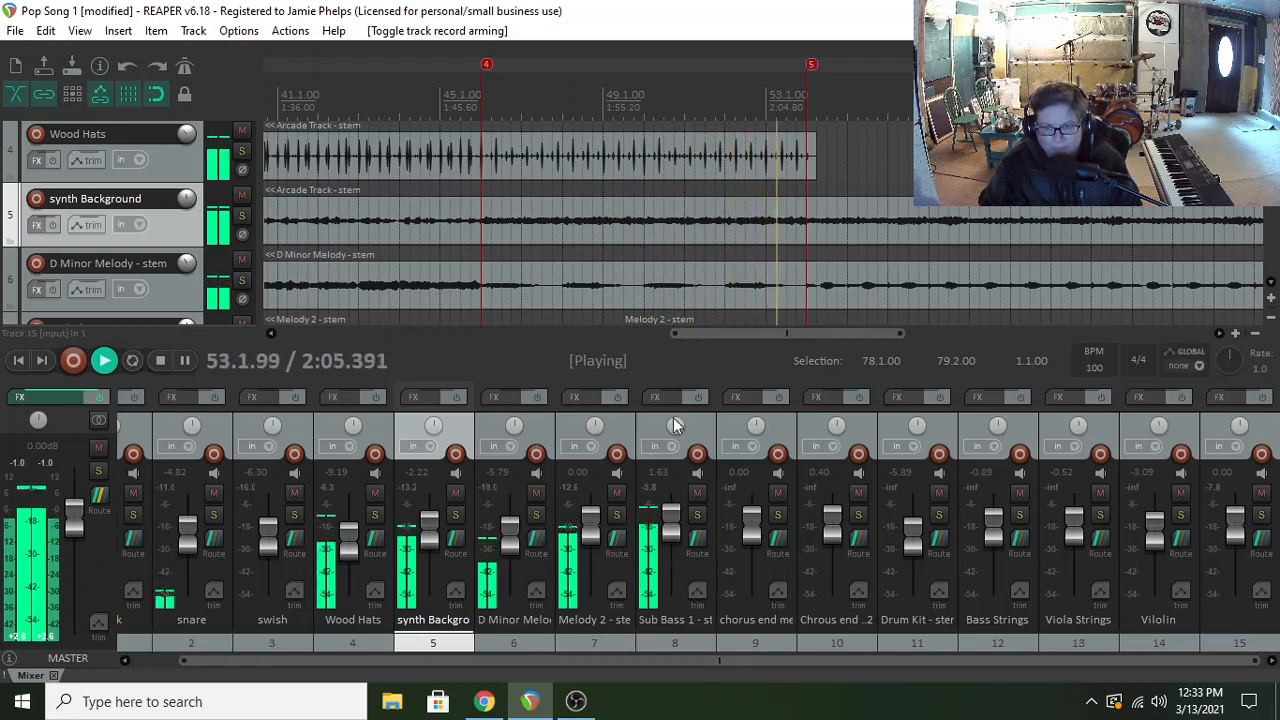
pyautogui.moveTo(720, 335); pyautogui.dragTo(779, 335)
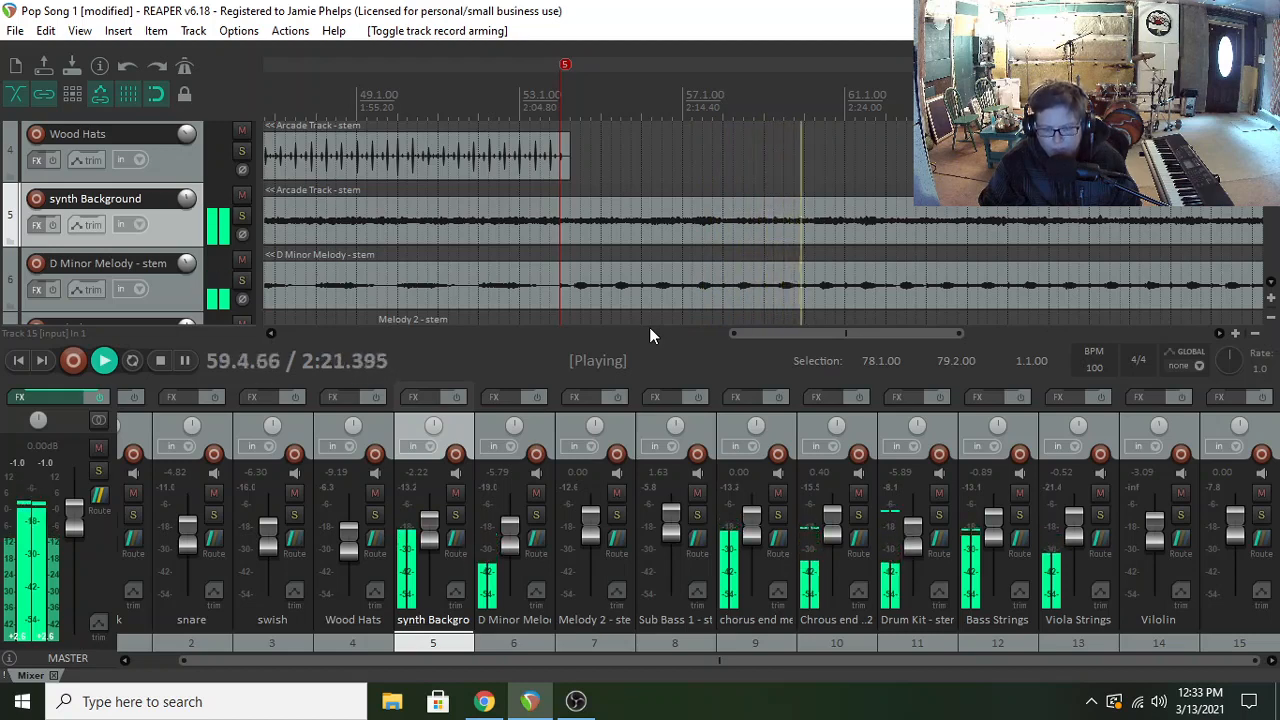
pyautogui.moveTo(737, 333); pyautogui.dragTo(816, 335)
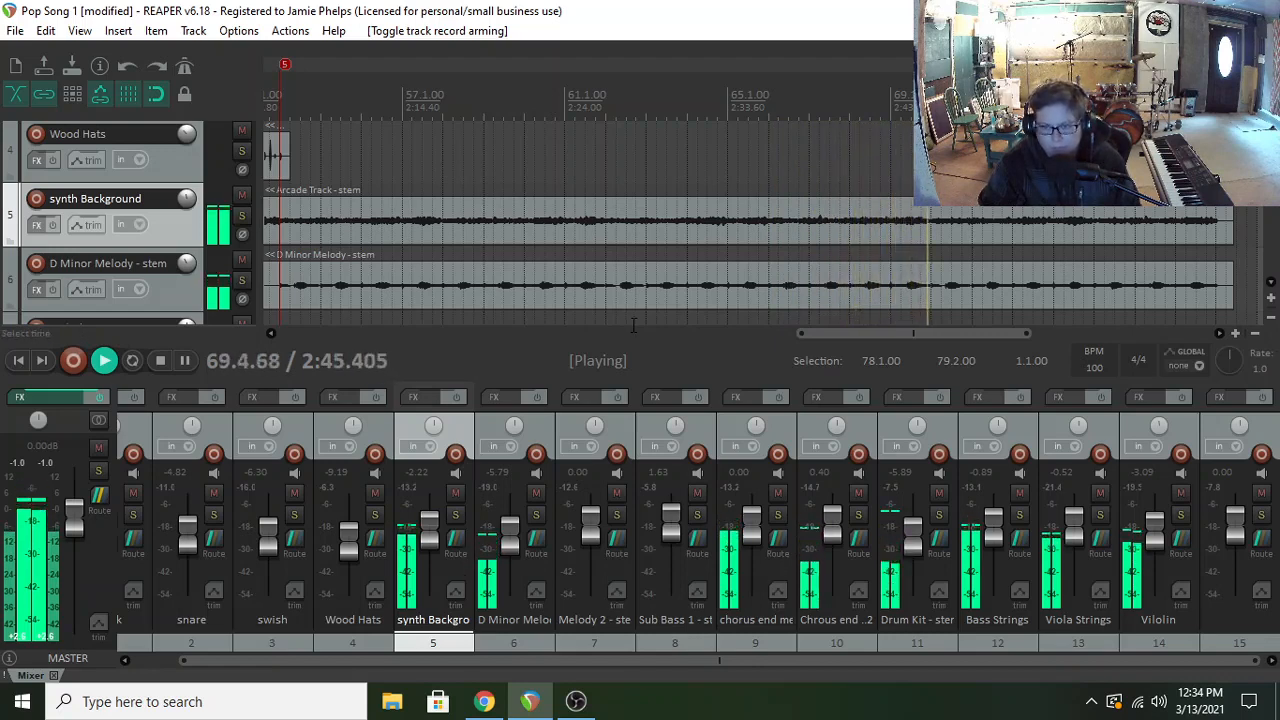
pyautogui.moveTo(807, 335); pyautogui.dragTo(843, 335)
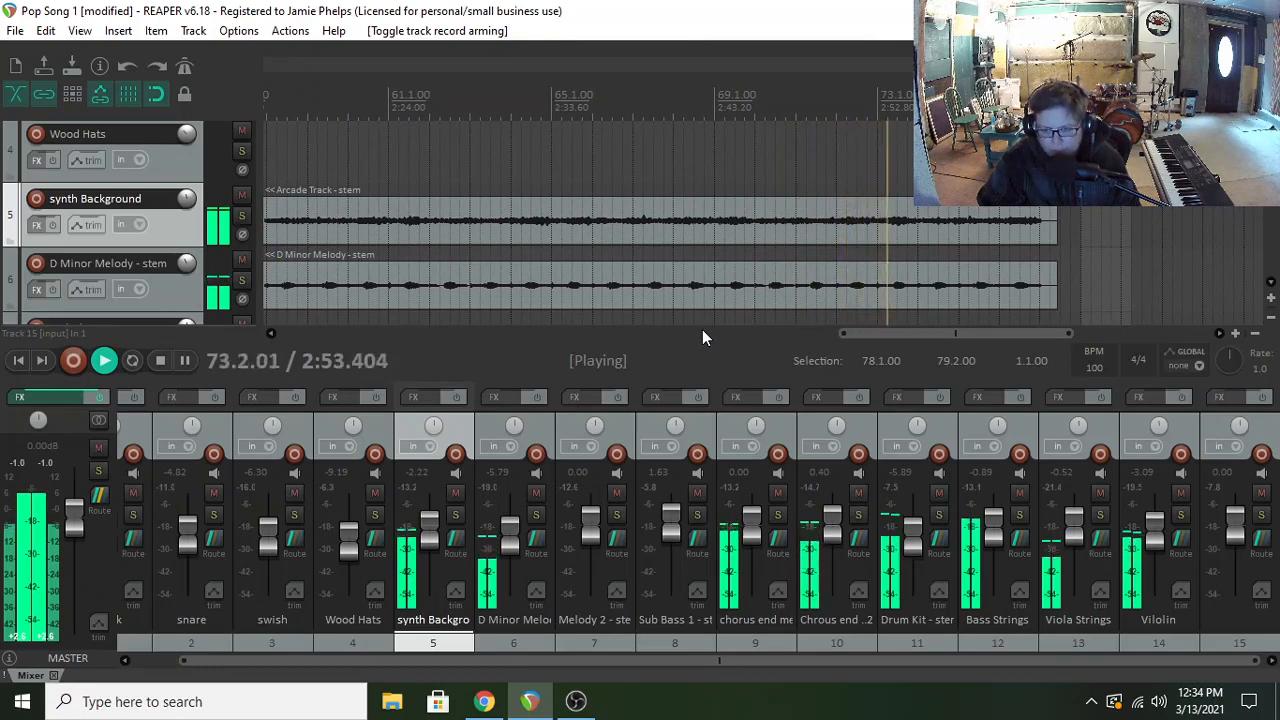
pyautogui.moveTo(855, 333); pyautogui.dragTo(901, 333)
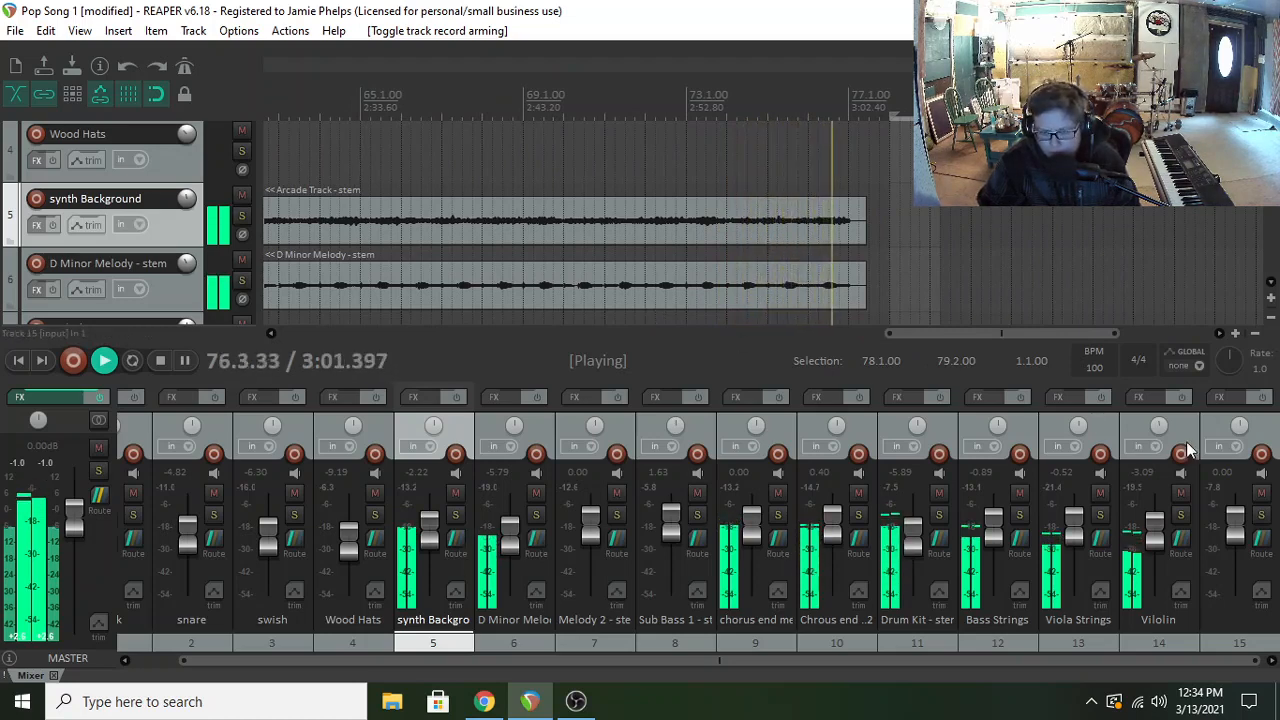
pyautogui.click(1264, 456)
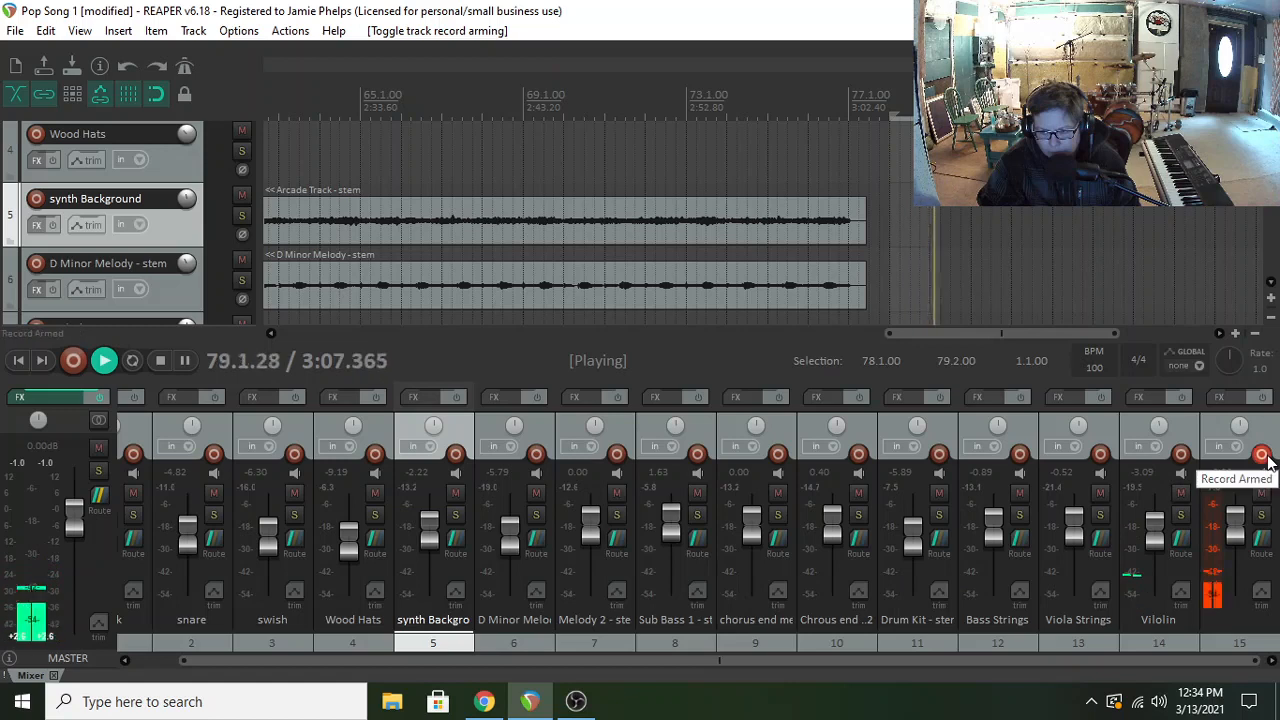
pyautogui.press('space')
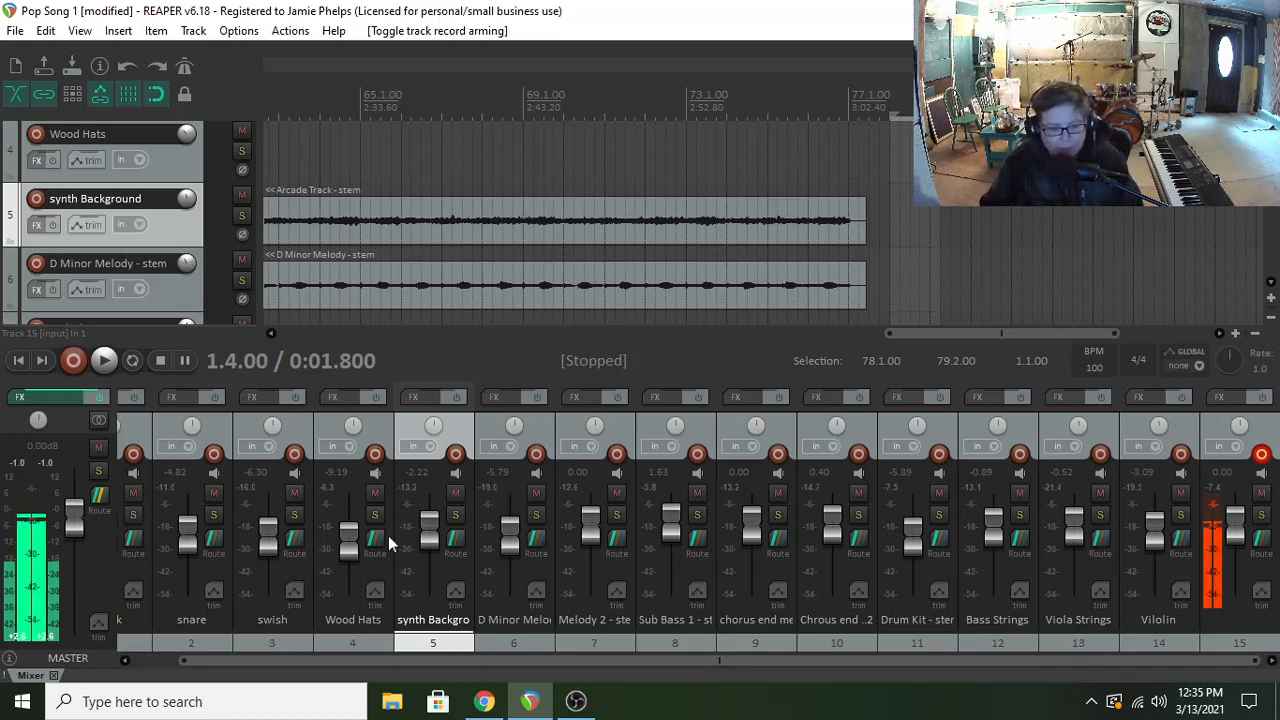
# - Review the kick, snare and swish tracks along the timeline from the song's start to about bar 45
pyautogui.moveTo(403, 660); pyautogui.dragTo(270, 659)
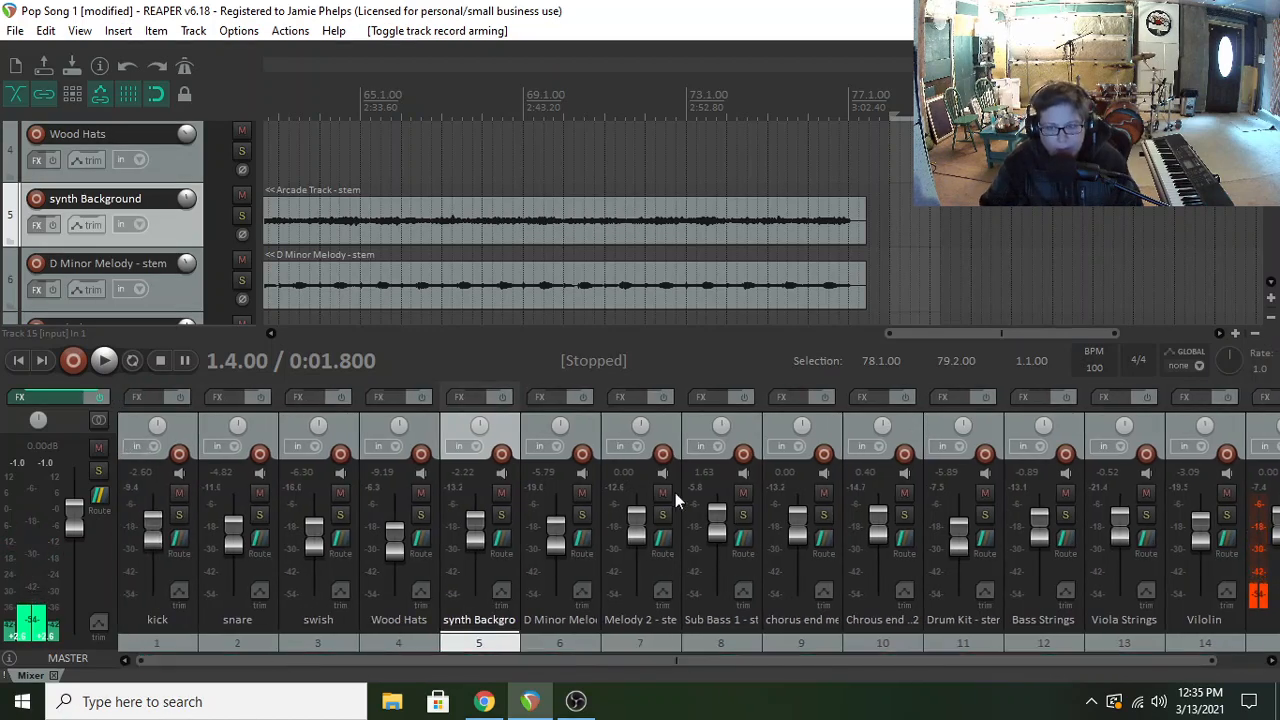
pyautogui.moveTo(966, 336); pyautogui.dragTo(319, 337)
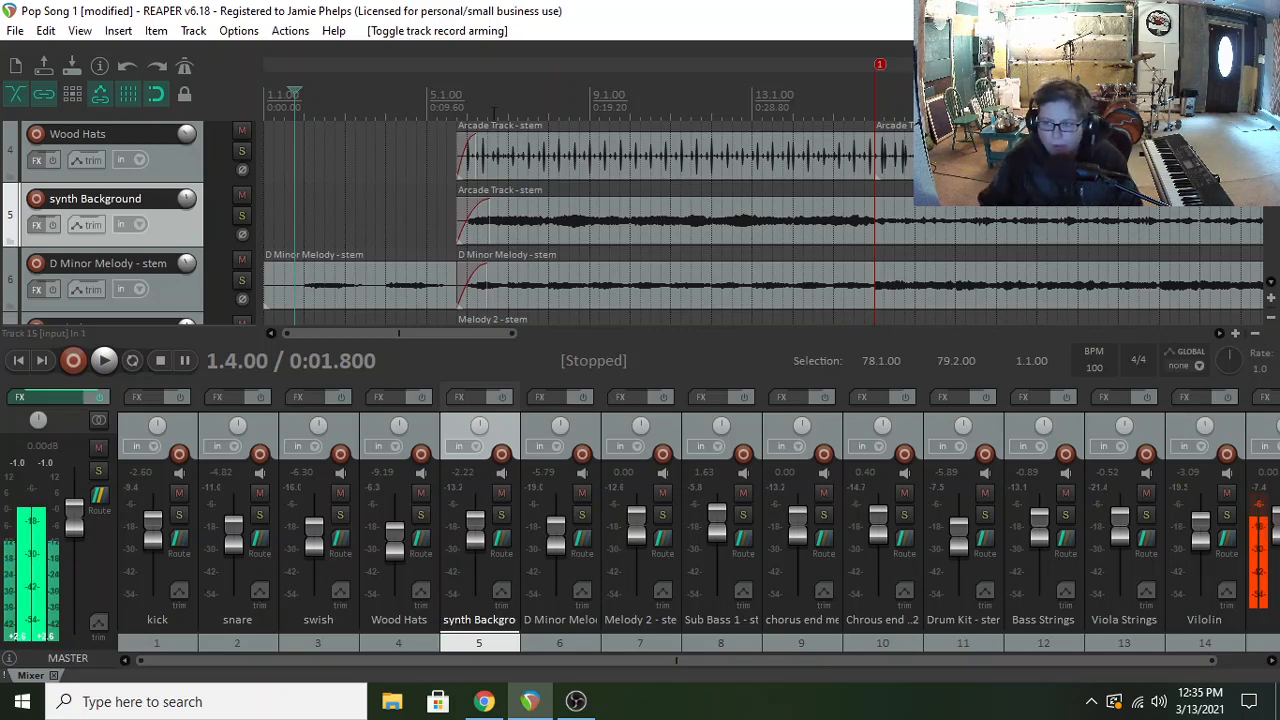
pyautogui.scroll(3, 505, 150)
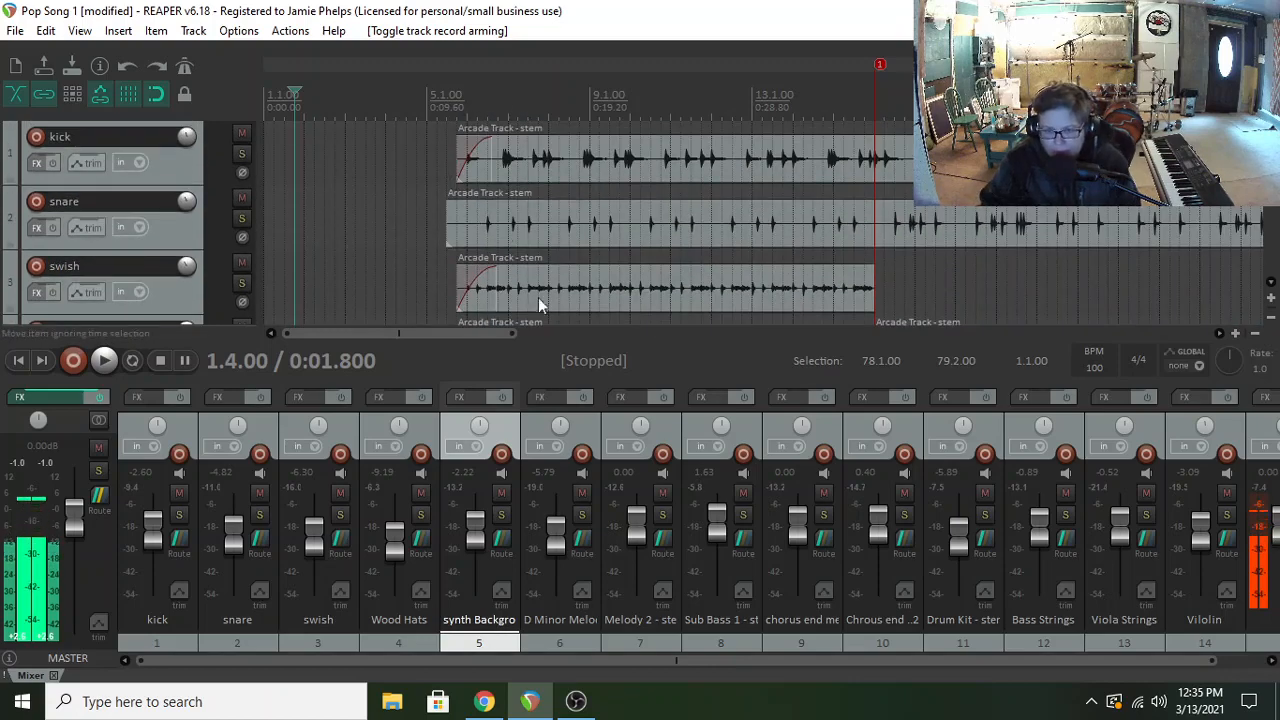
pyautogui.moveTo(491, 336); pyautogui.dragTo(622, 343)
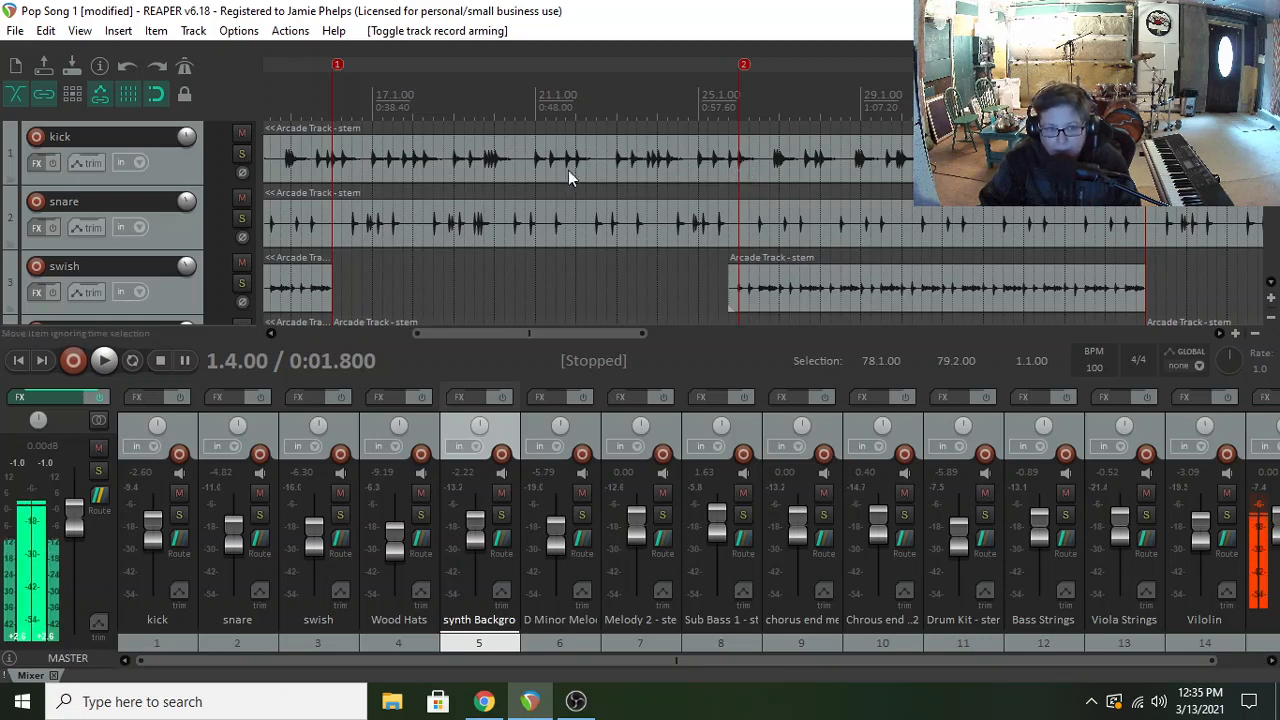
pyautogui.moveTo(616, 334); pyautogui.dragTo(764, 330)
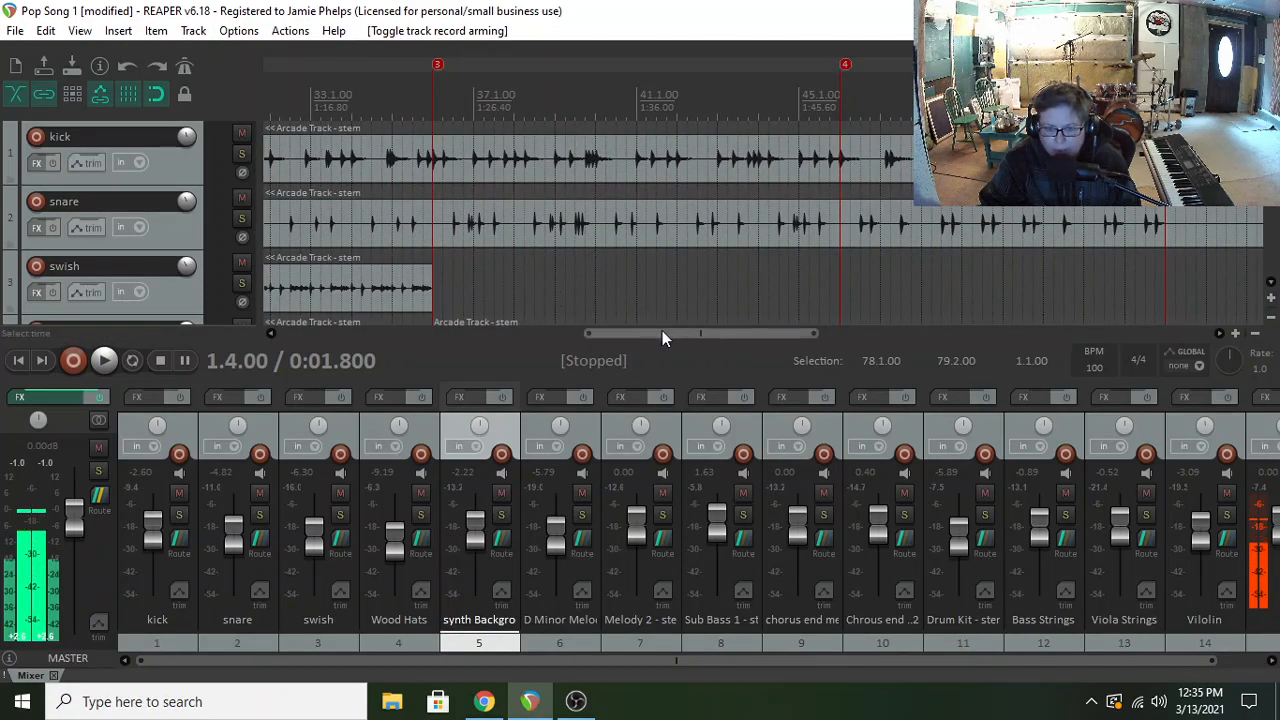
pyautogui.moveTo(662, 331); pyautogui.dragTo(358, 333)
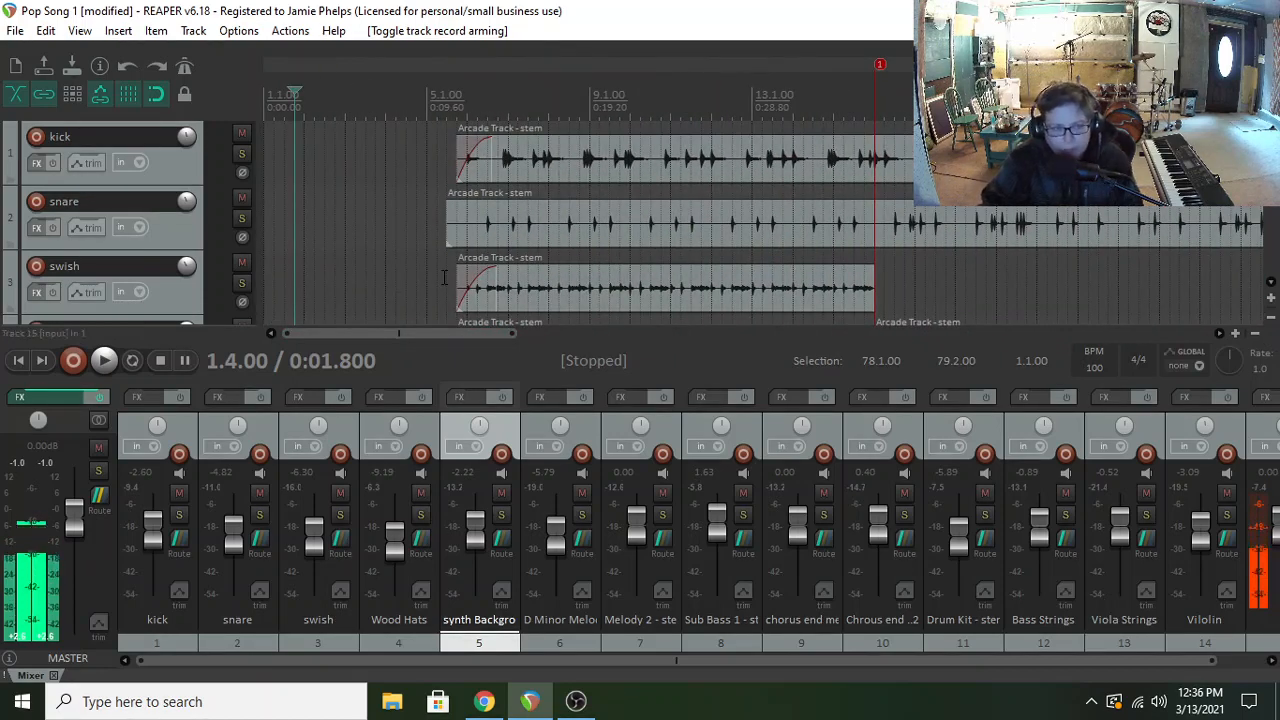
# - Set the kick, snare, swish and Wood Hats tracks together to the light cyan basic color
pyautogui.click(175, 171)
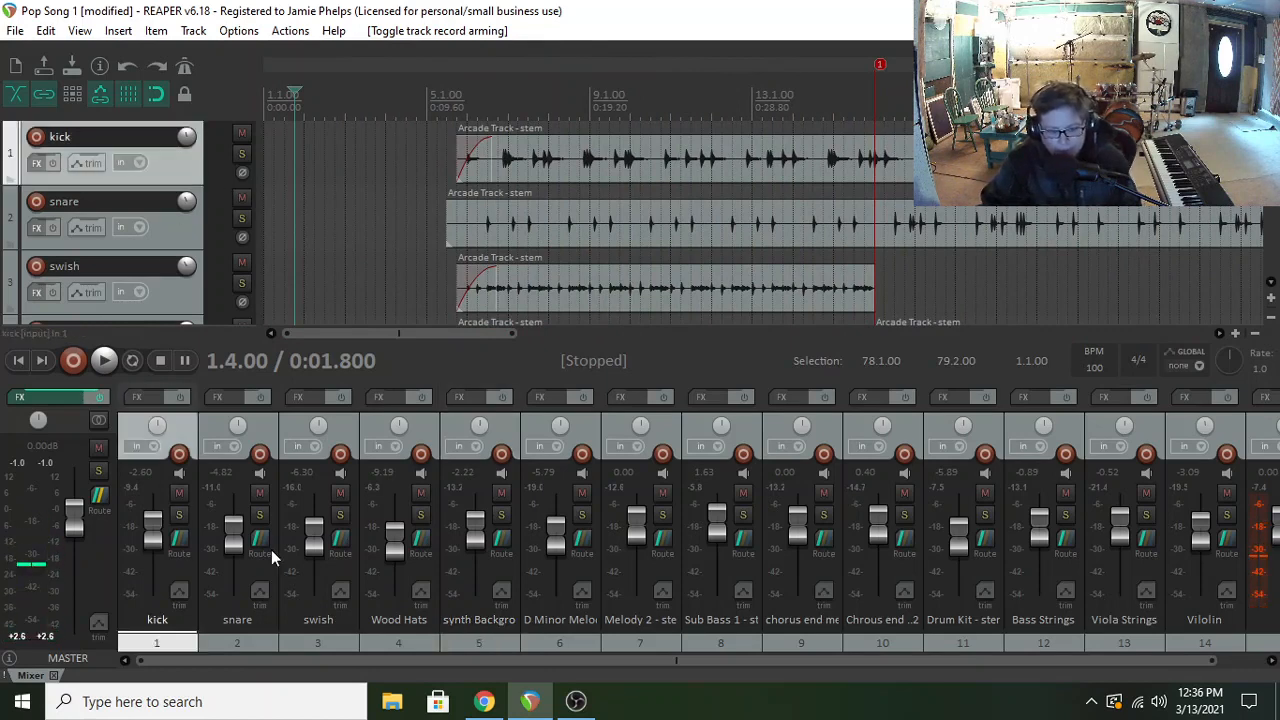
pyautogui.keyDown('ctrl'); pyautogui.click(273, 421); pyautogui.keyUp('ctrl')
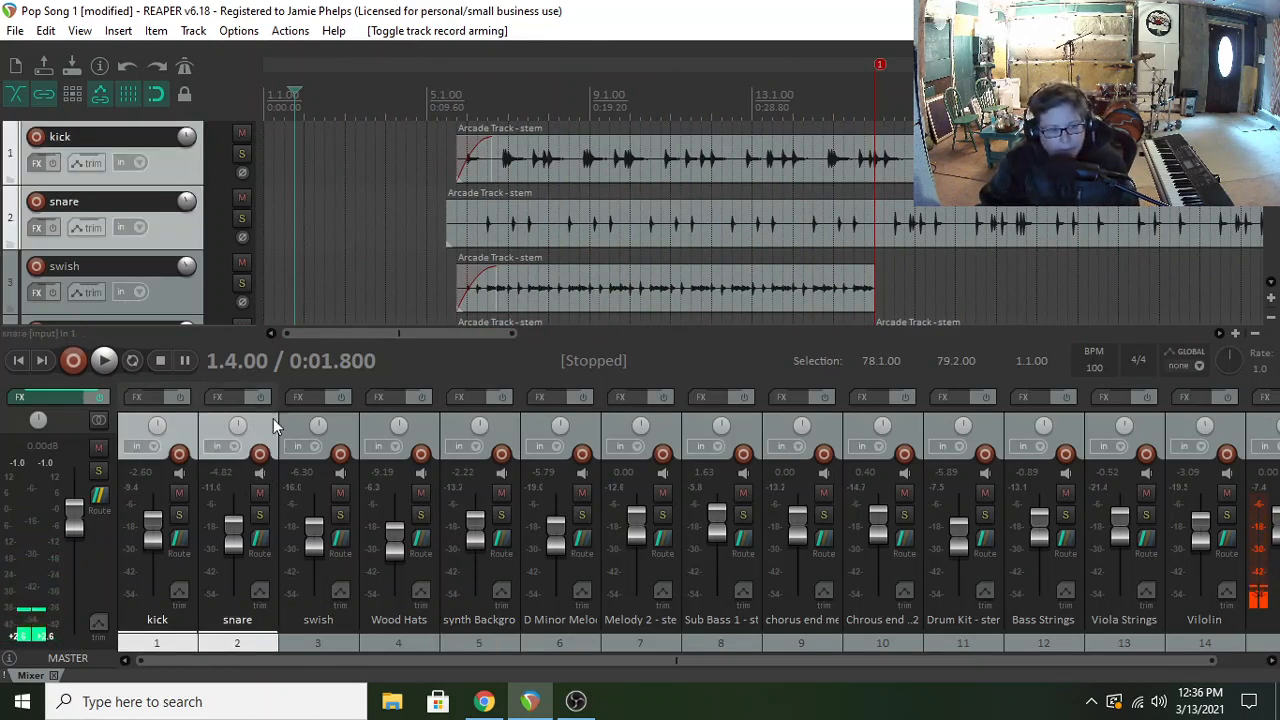
pyautogui.keyDown('ctrl'); pyautogui.click(343, 423); pyautogui.keyUp('ctrl')
pyautogui.keyDown('ctrl'); pyautogui.click(424, 430); pyautogui.keyUp('ctrl')
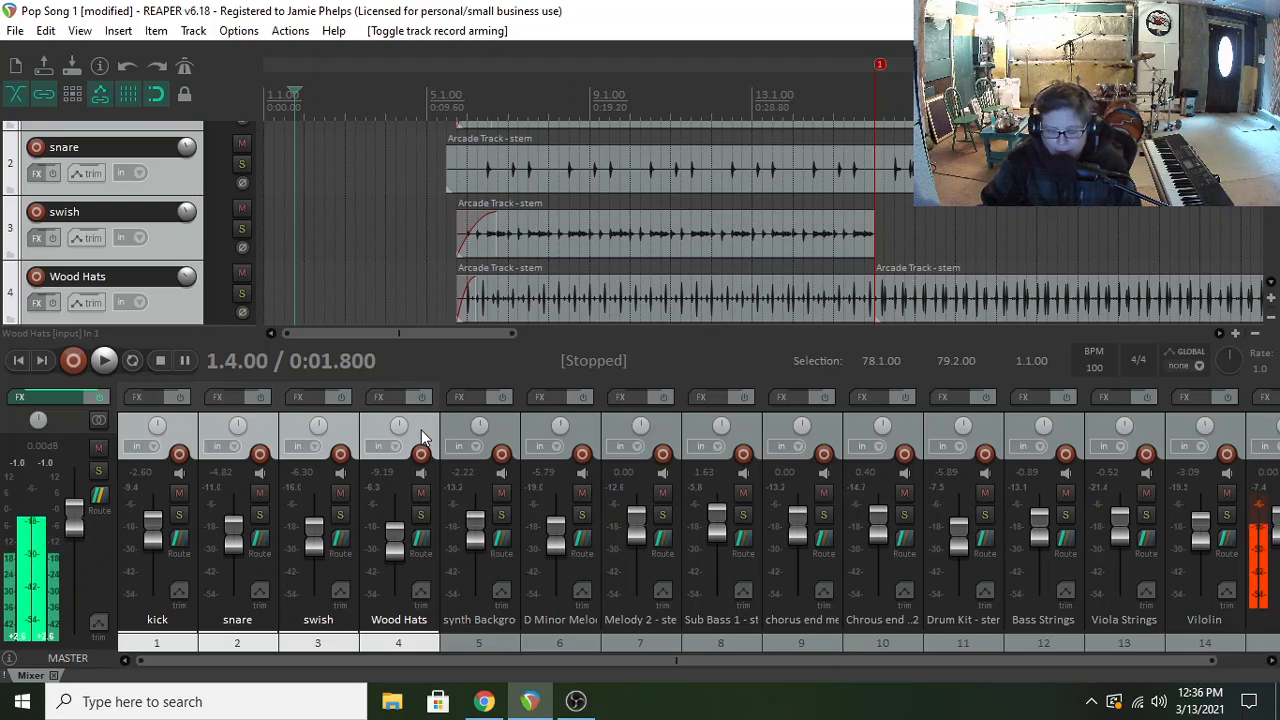
pyautogui.rightClick(421, 430)
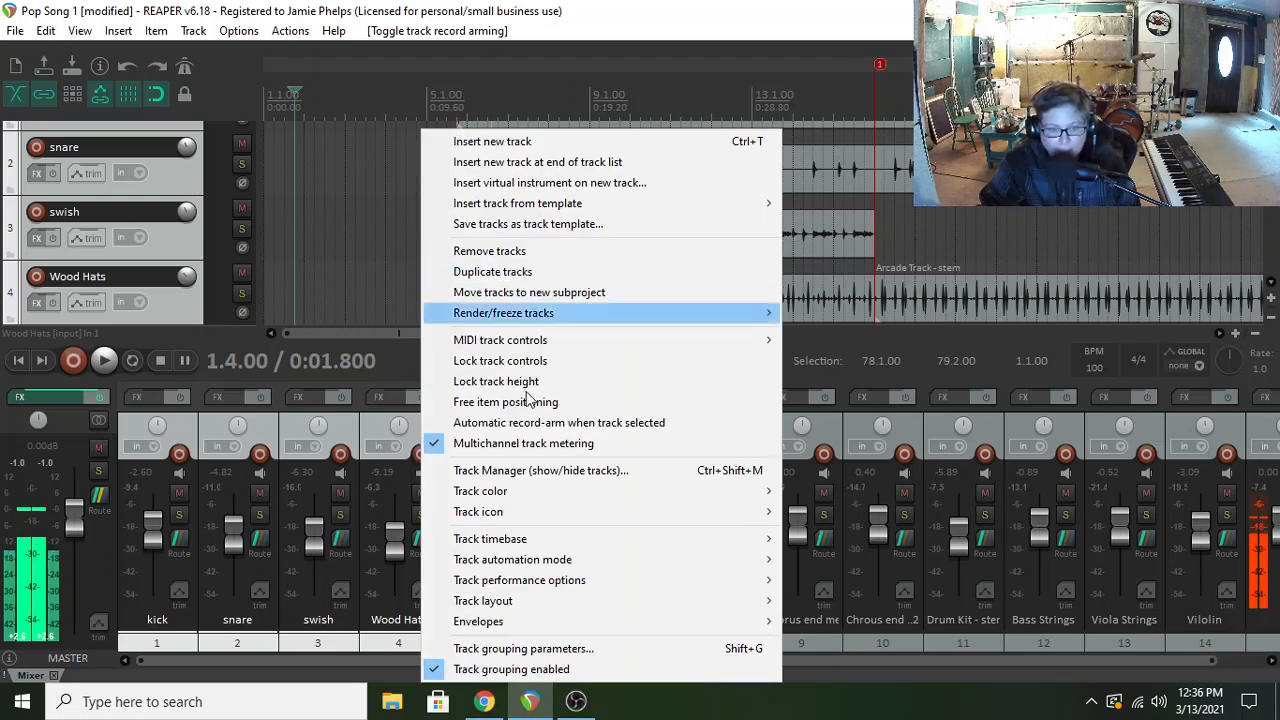
pyautogui.moveTo(515, 496)
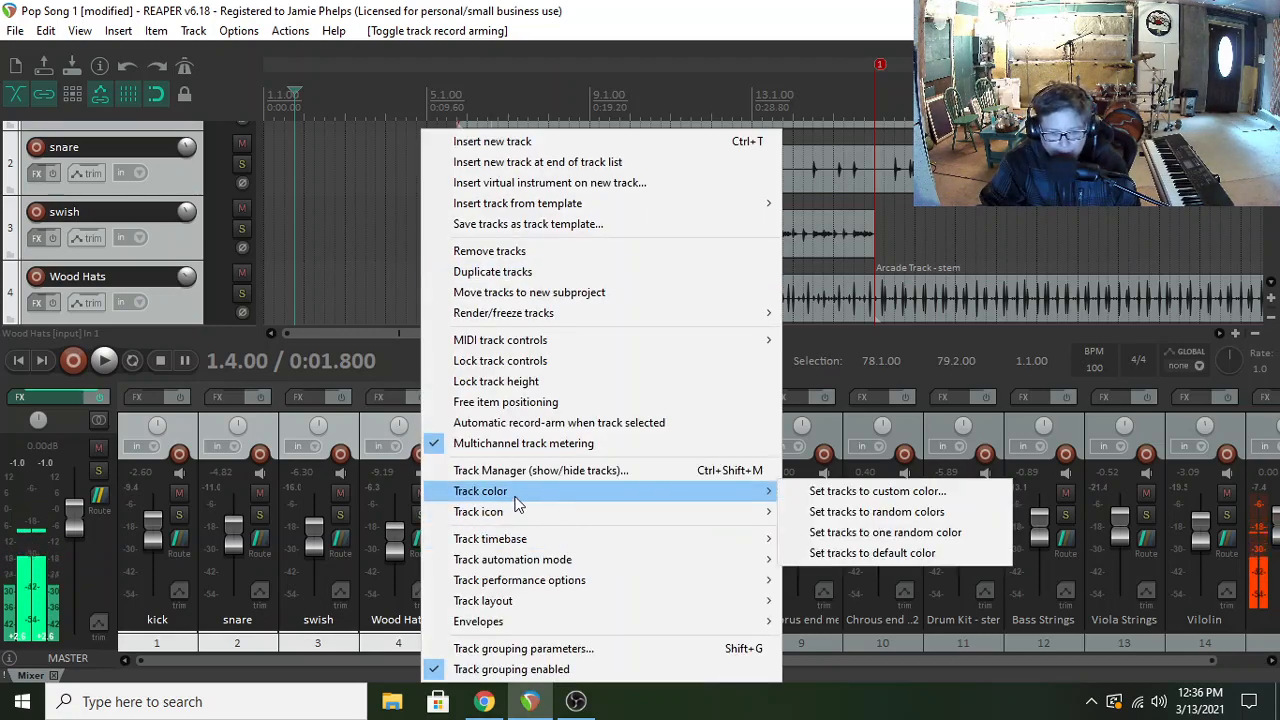
pyautogui.click(938, 492)
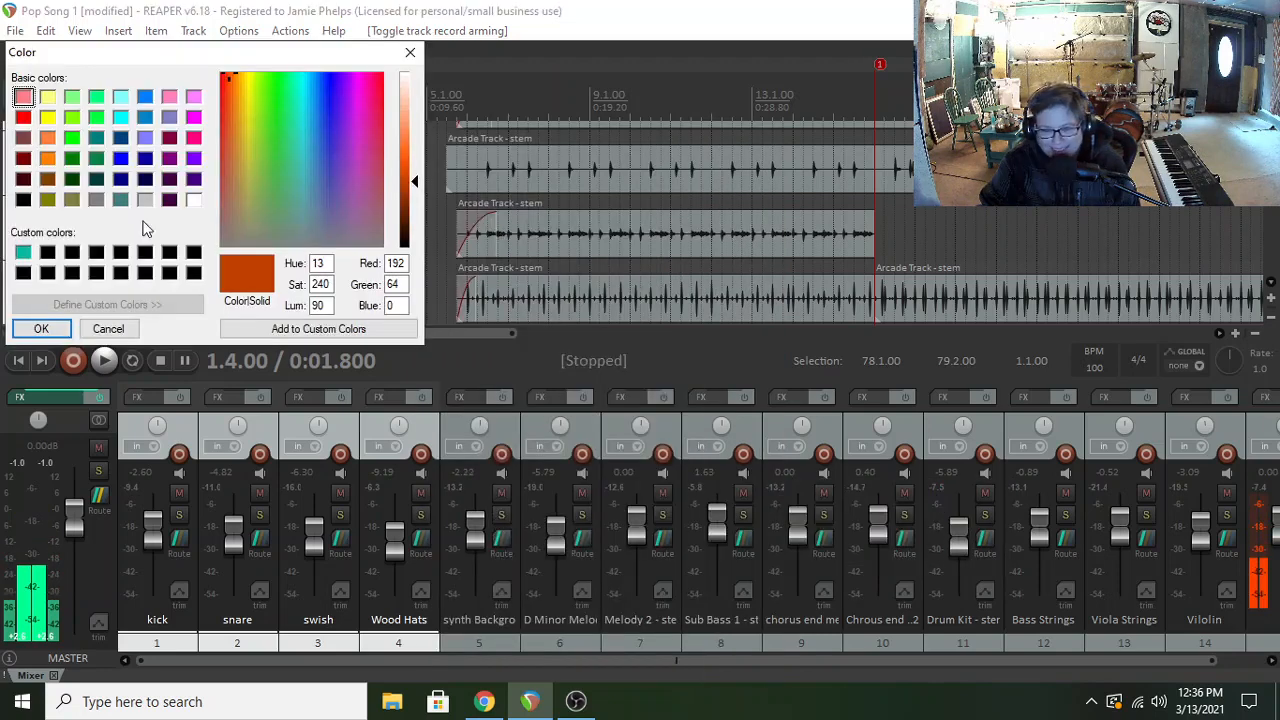
pyautogui.click(120, 96)
pyautogui.click(41, 329)
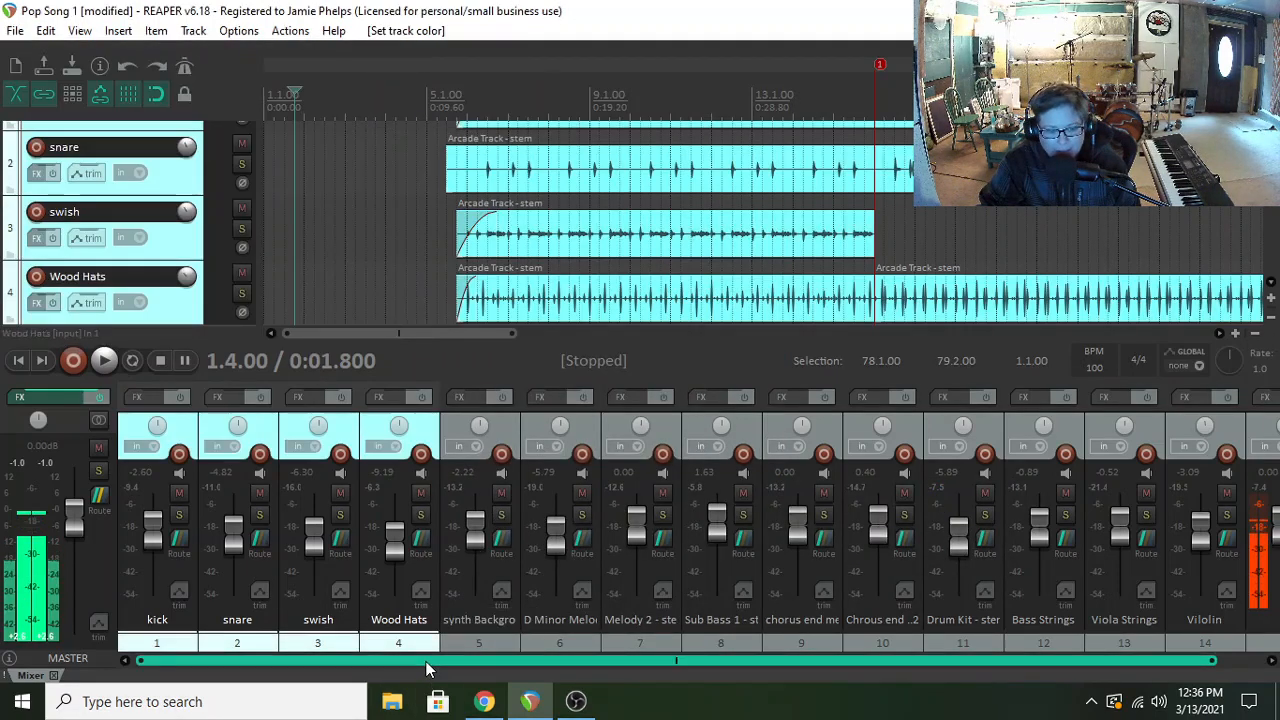
# - Set the Drum Kit - stem track to the same light cyan basic color as the other drum tracks
pyautogui.moveTo(423, 661); pyautogui.dragTo(683, 658)
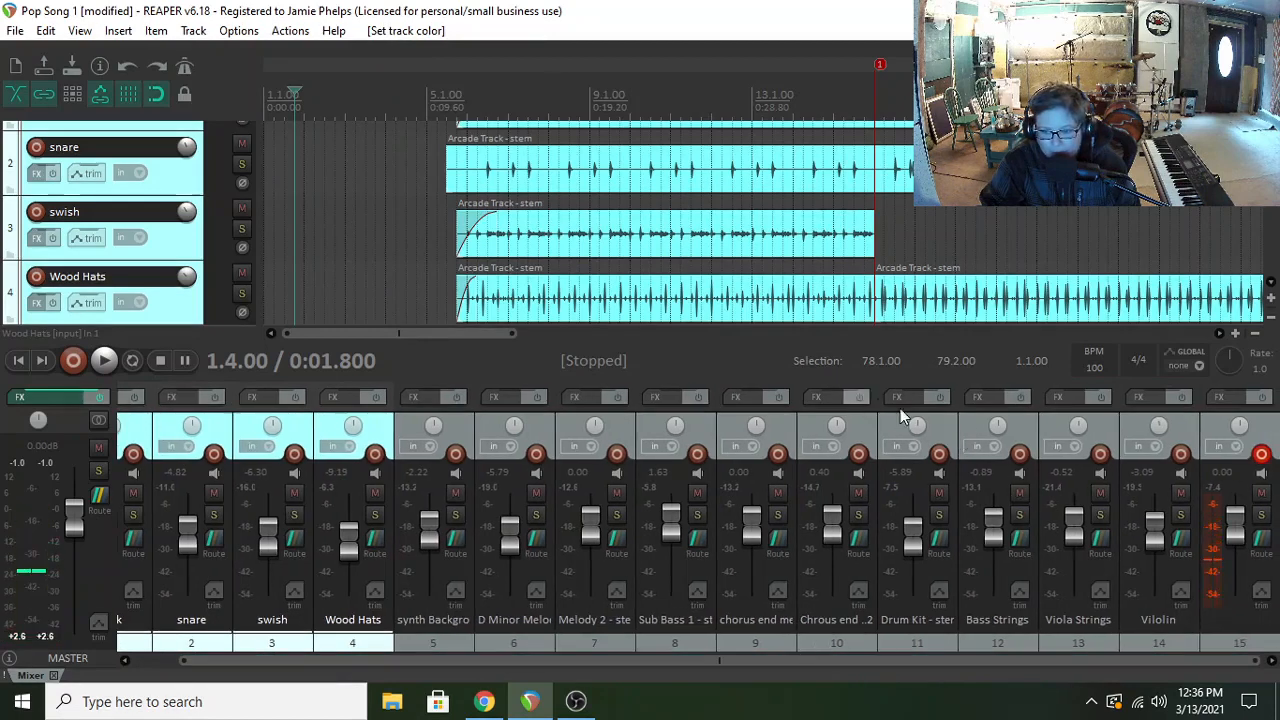
pyautogui.click(939, 429)
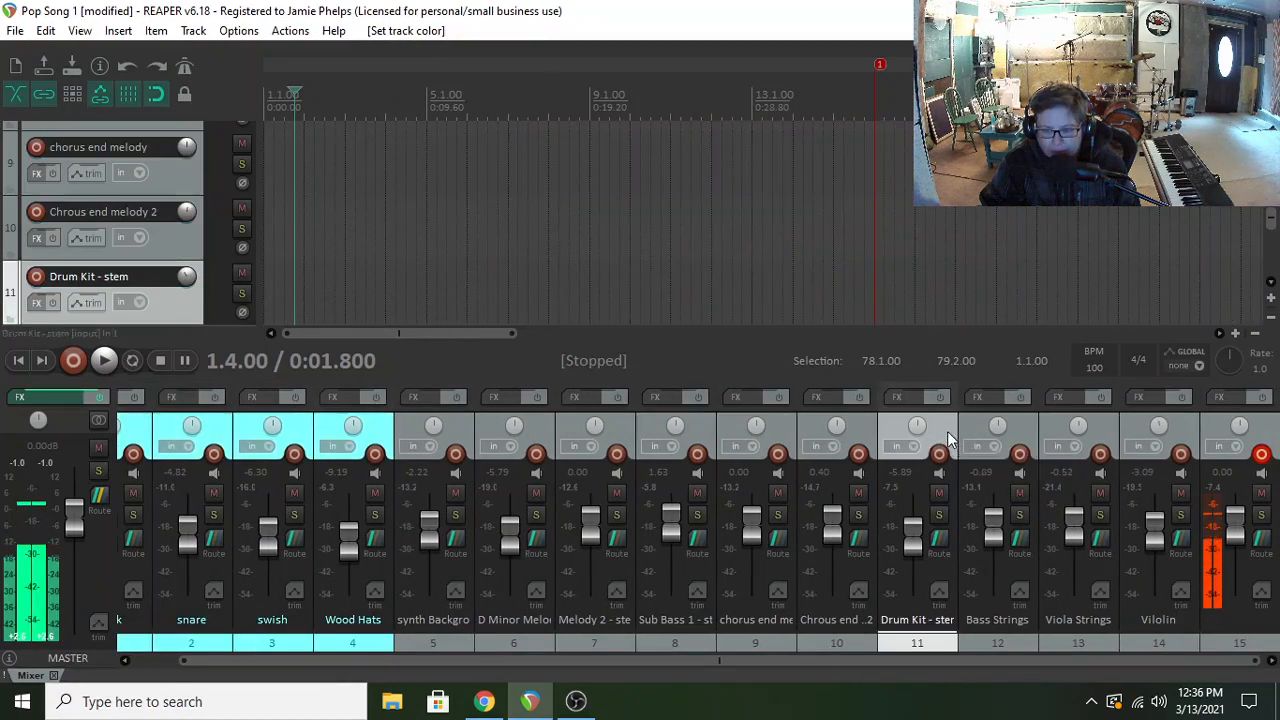
pyautogui.rightClick(943, 429)
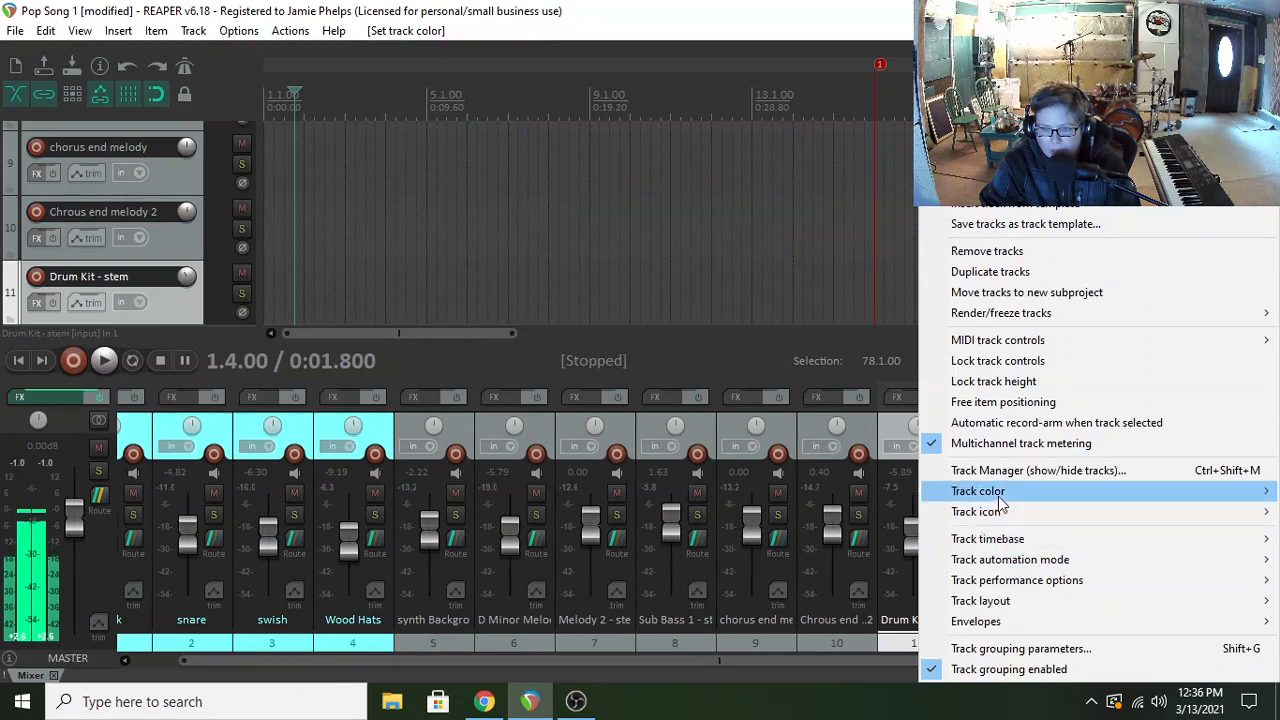
pyautogui.moveTo(998, 492)
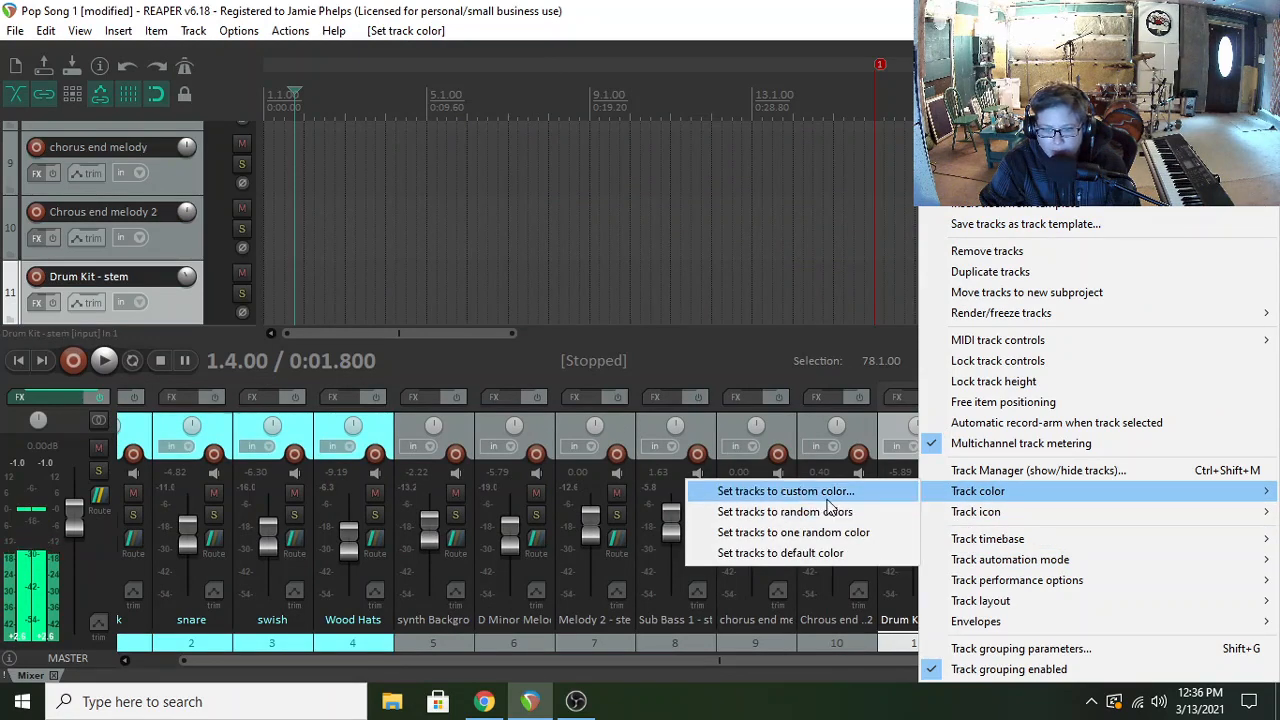
pyautogui.click(760, 491)
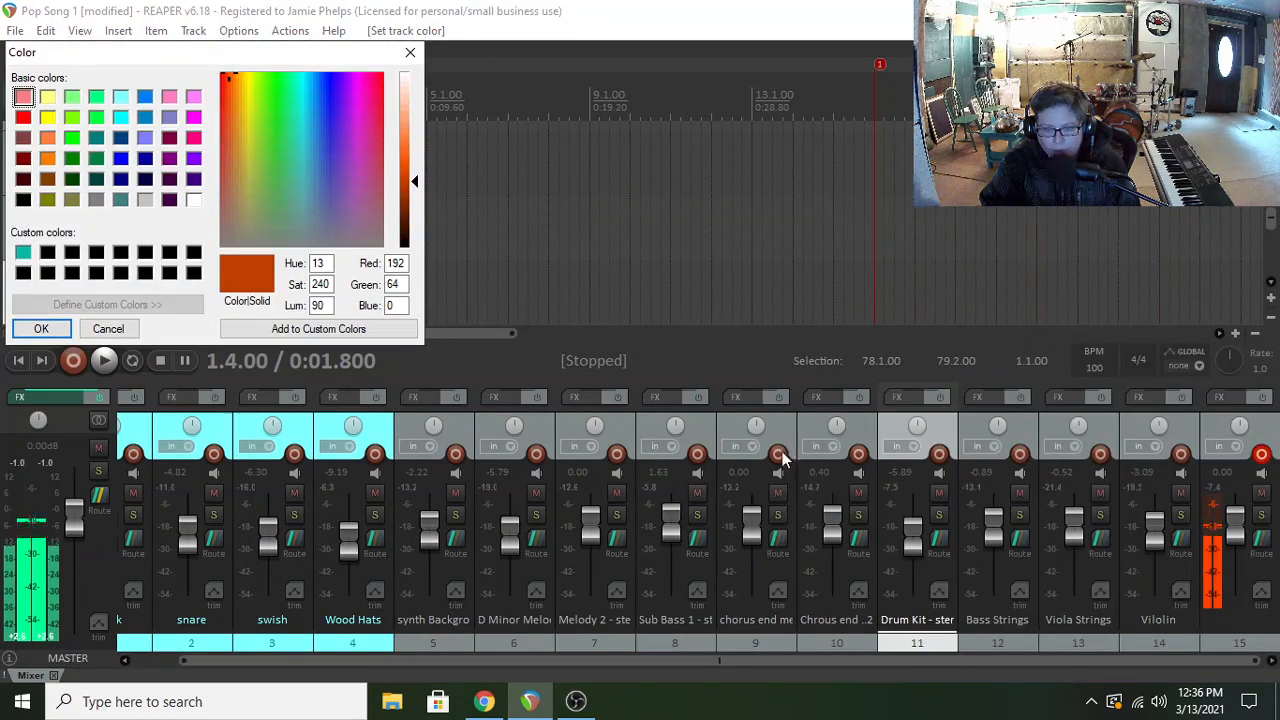
pyautogui.click(120, 97)
pyautogui.click(41, 329)
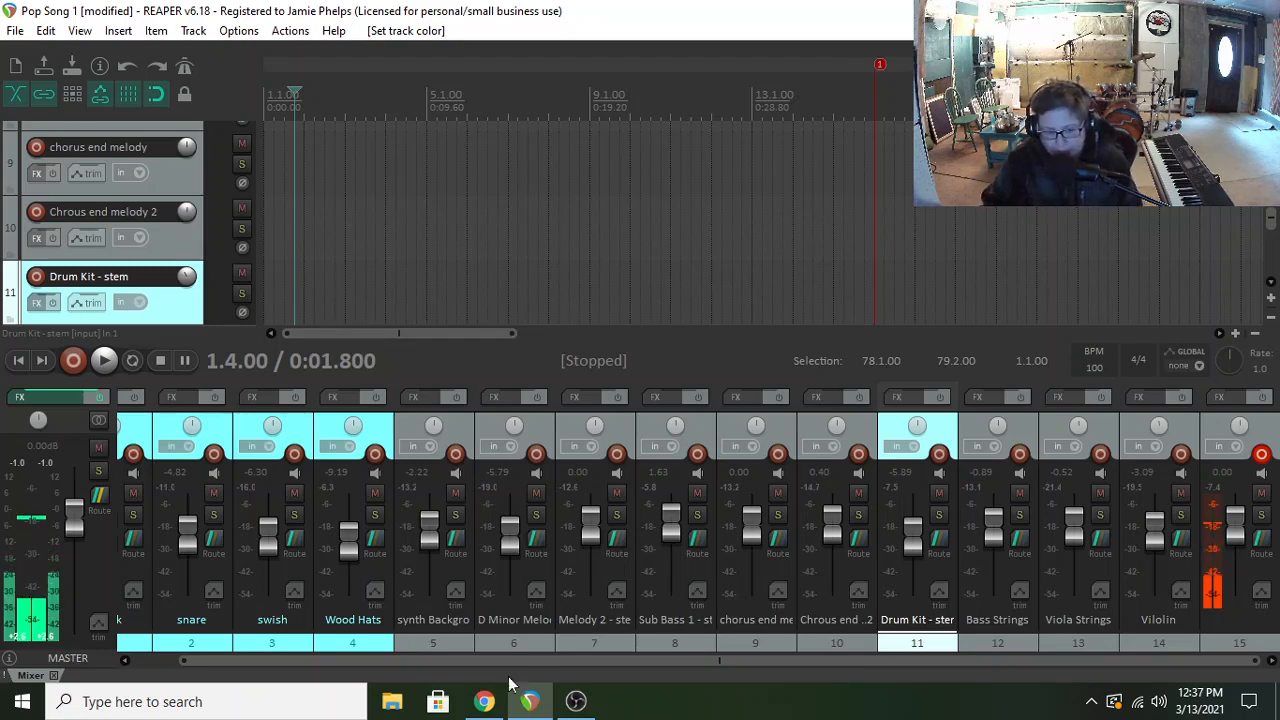
# - Set the synth Background track to the light red basic color
pyautogui.moveTo(489, 662); pyautogui.dragTo(446, 662)
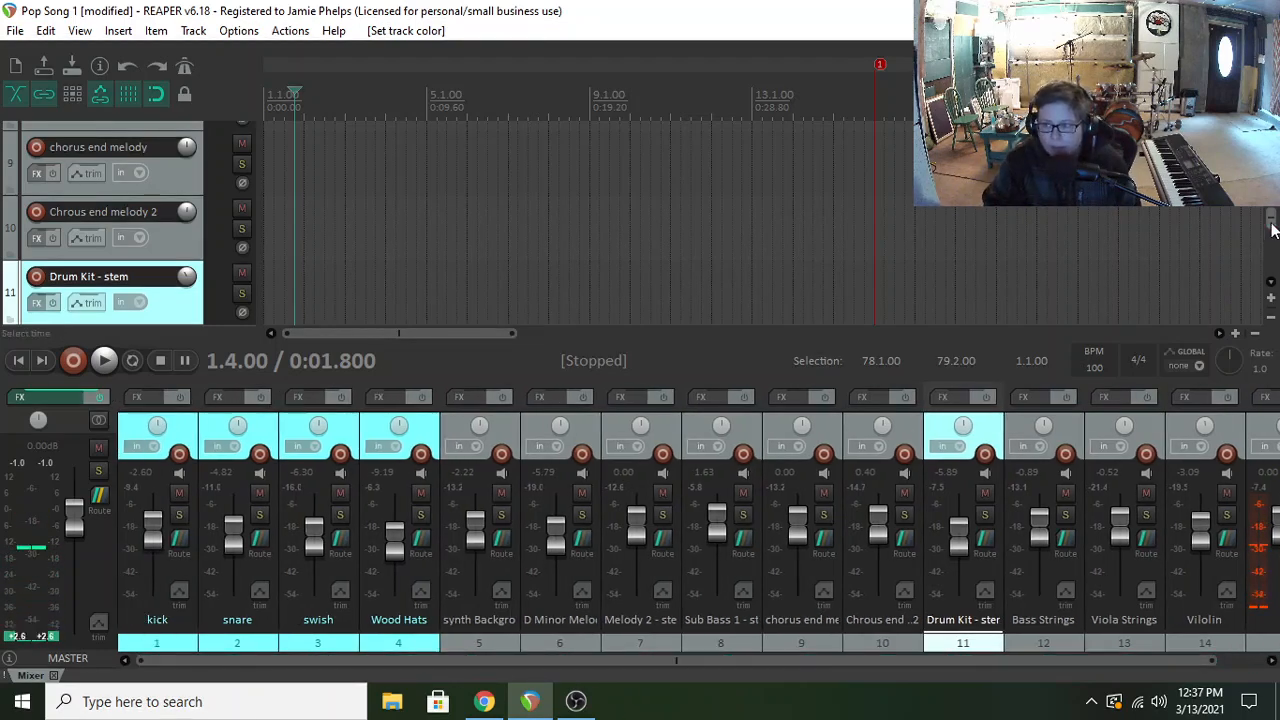
pyautogui.scroll(5, 1224, 253)
pyautogui.scroll(-1, 600, 220)
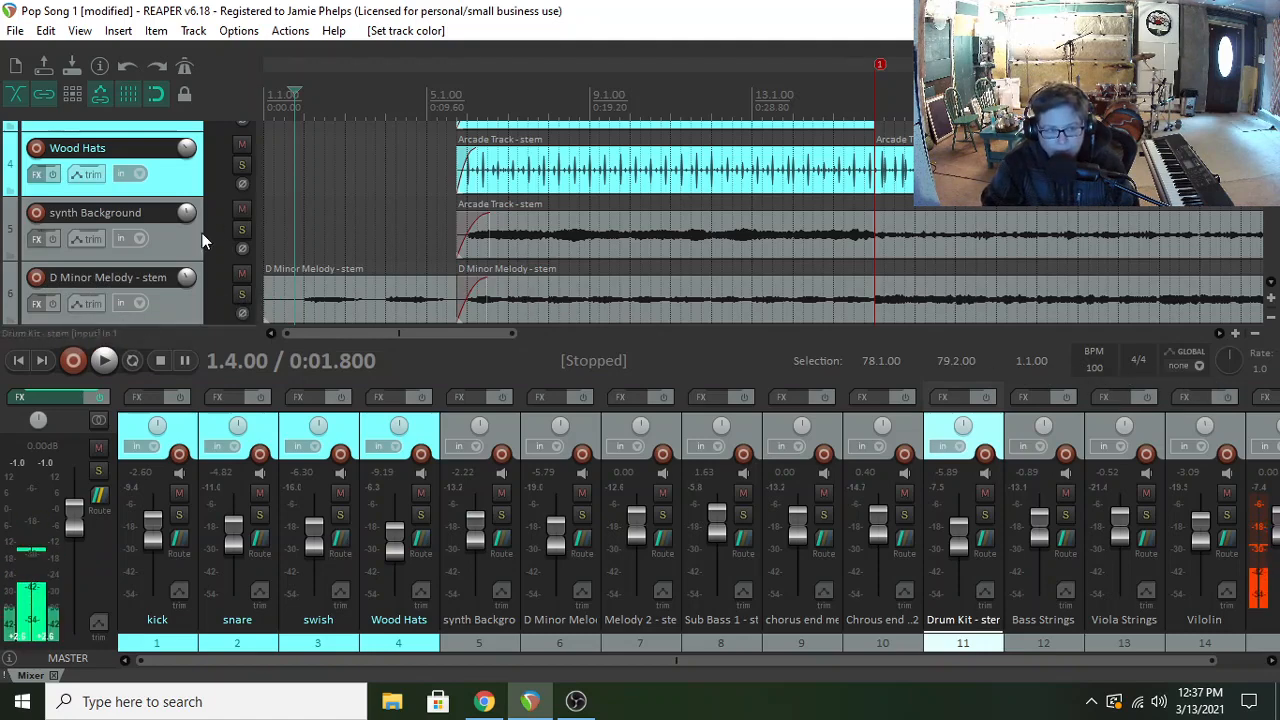
pyautogui.moveTo(446, 333); pyautogui.dragTo(410, 335)
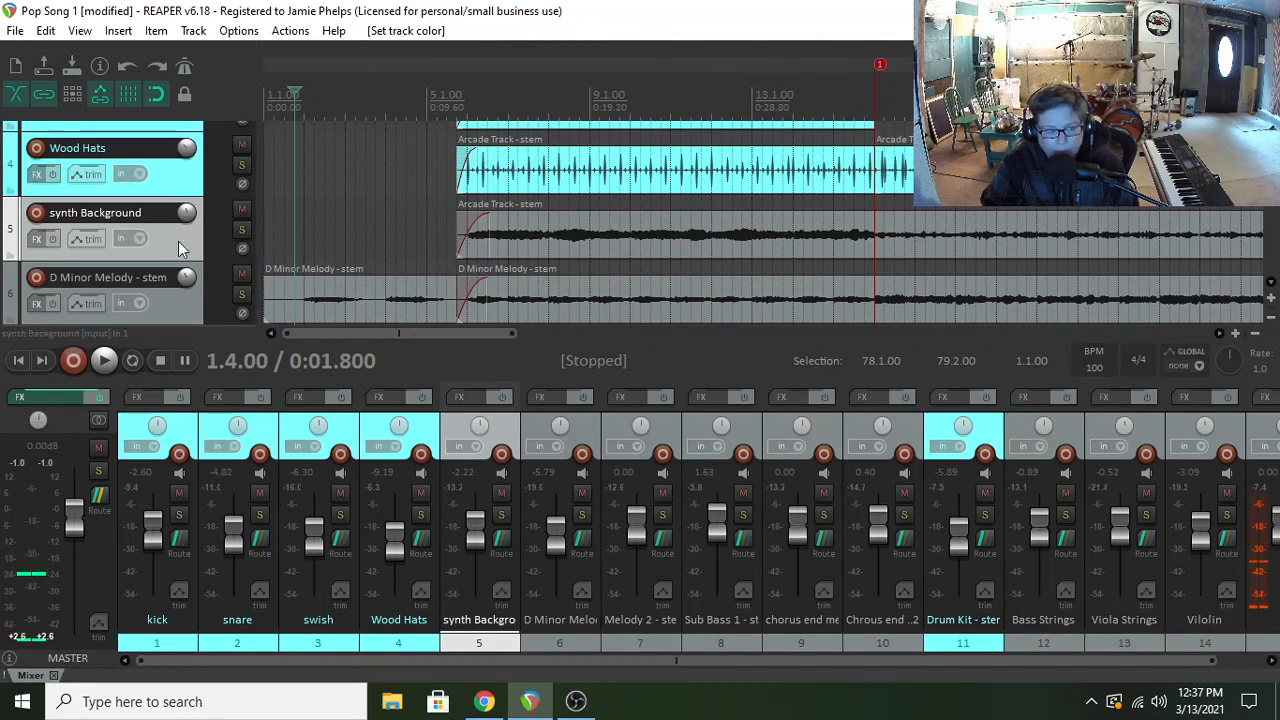
pyautogui.rightClick(182, 250)
pyautogui.moveTo(299, 491)
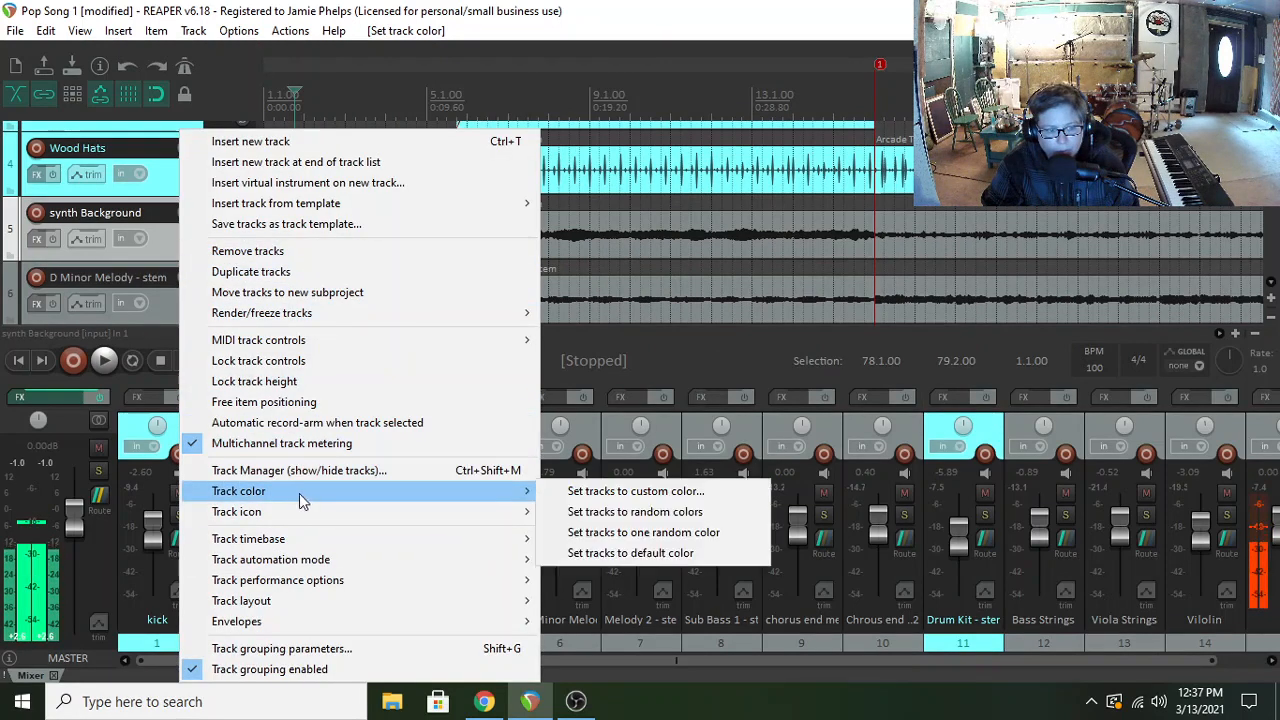
pyautogui.click(661, 491)
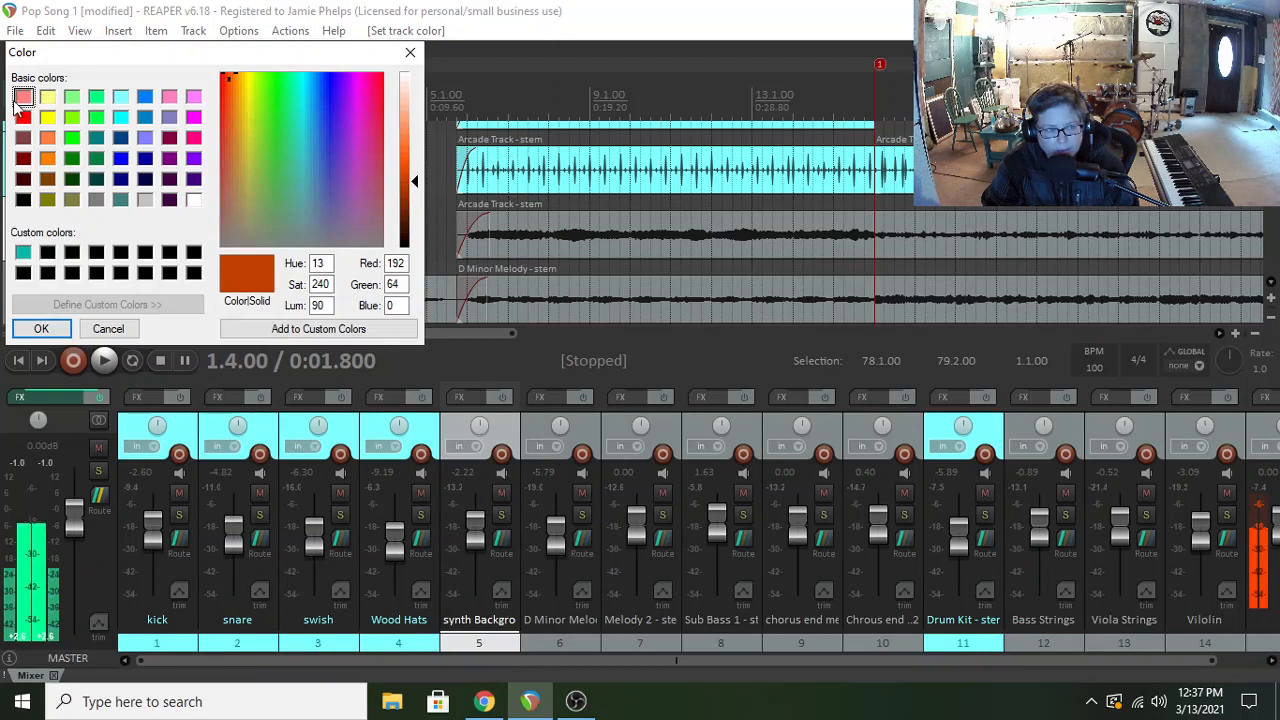
pyautogui.click(22, 97)
pyautogui.click(40, 328)
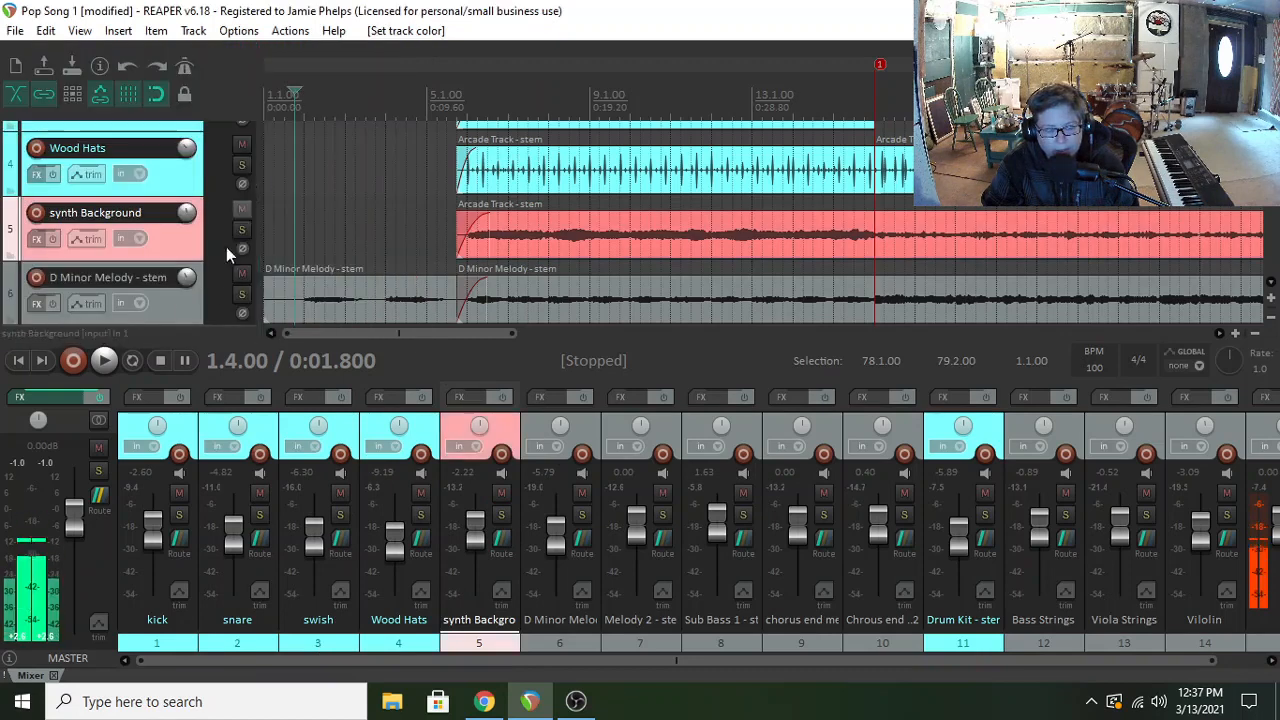
# - Set the D Minor Melody - stem and Melody 2 - stem tracks together to the light yellow basic color
pyautogui.click(588, 431)
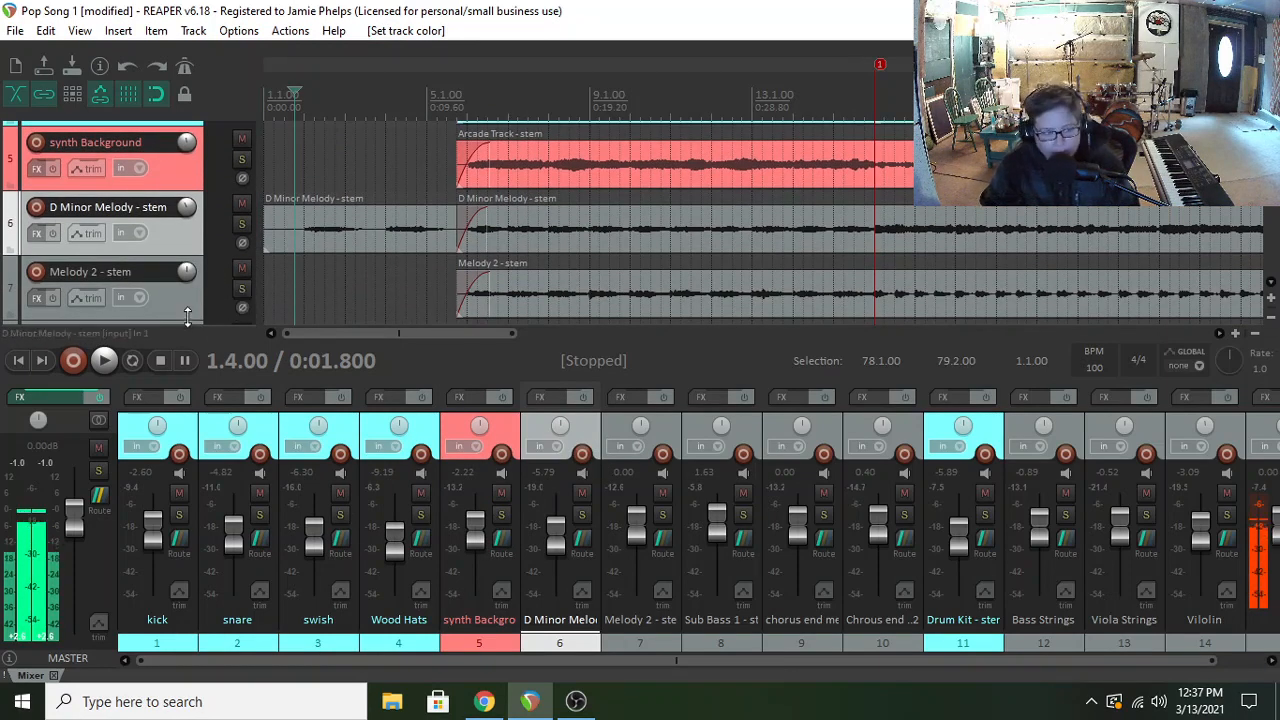
pyautogui.keyDown('ctrl'); pyautogui.click(194, 301); pyautogui.keyUp('ctrl')
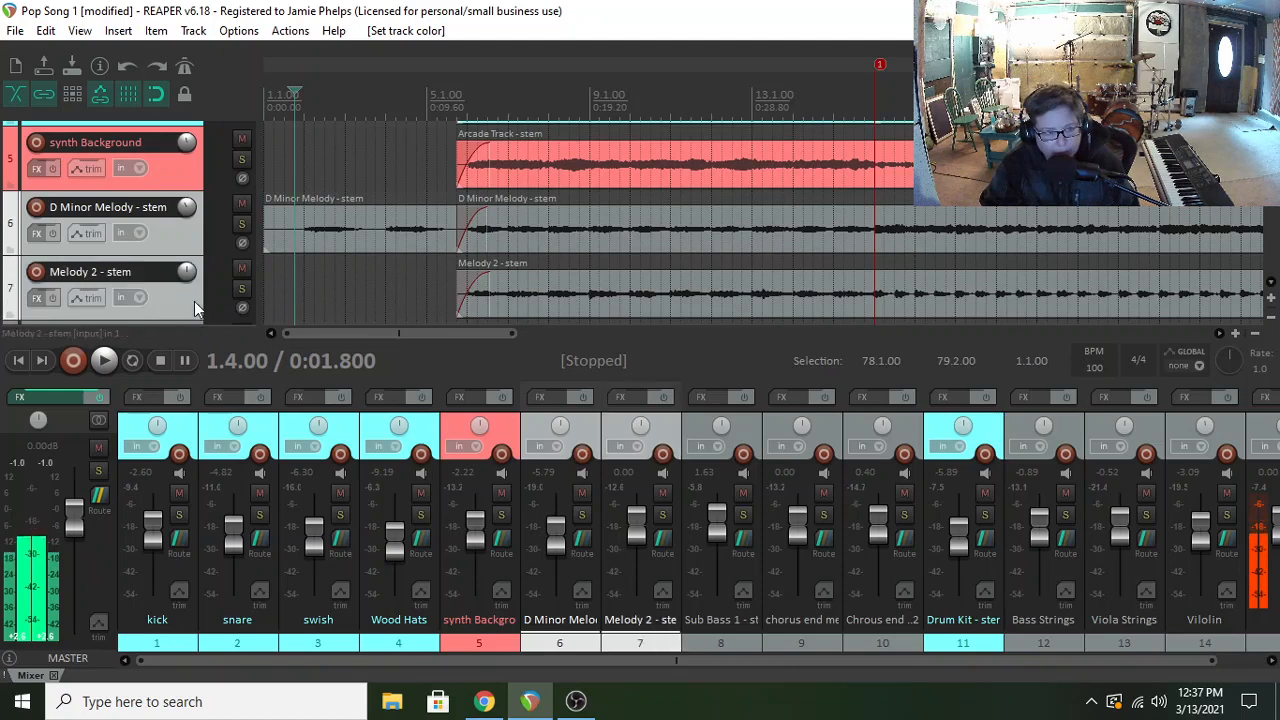
pyautogui.rightClick(184, 246)
pyautogui.moveTo(354, 491)
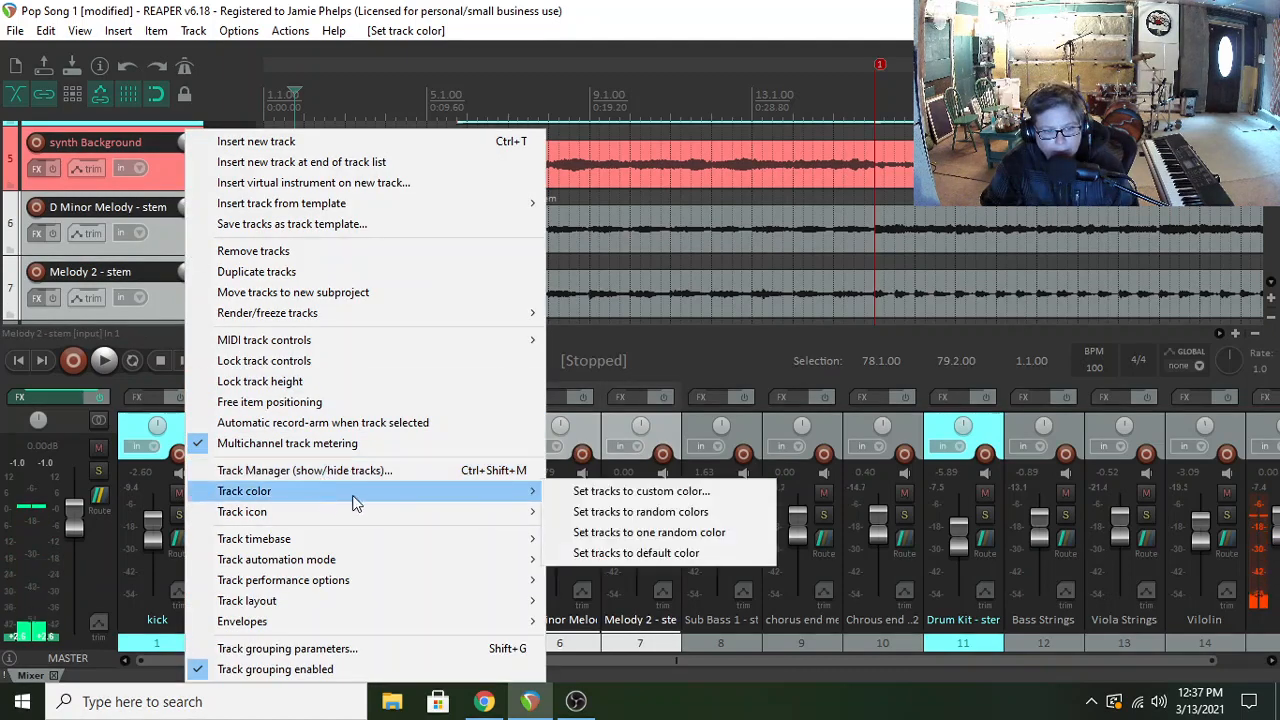
pyautogui.click(706, 493)
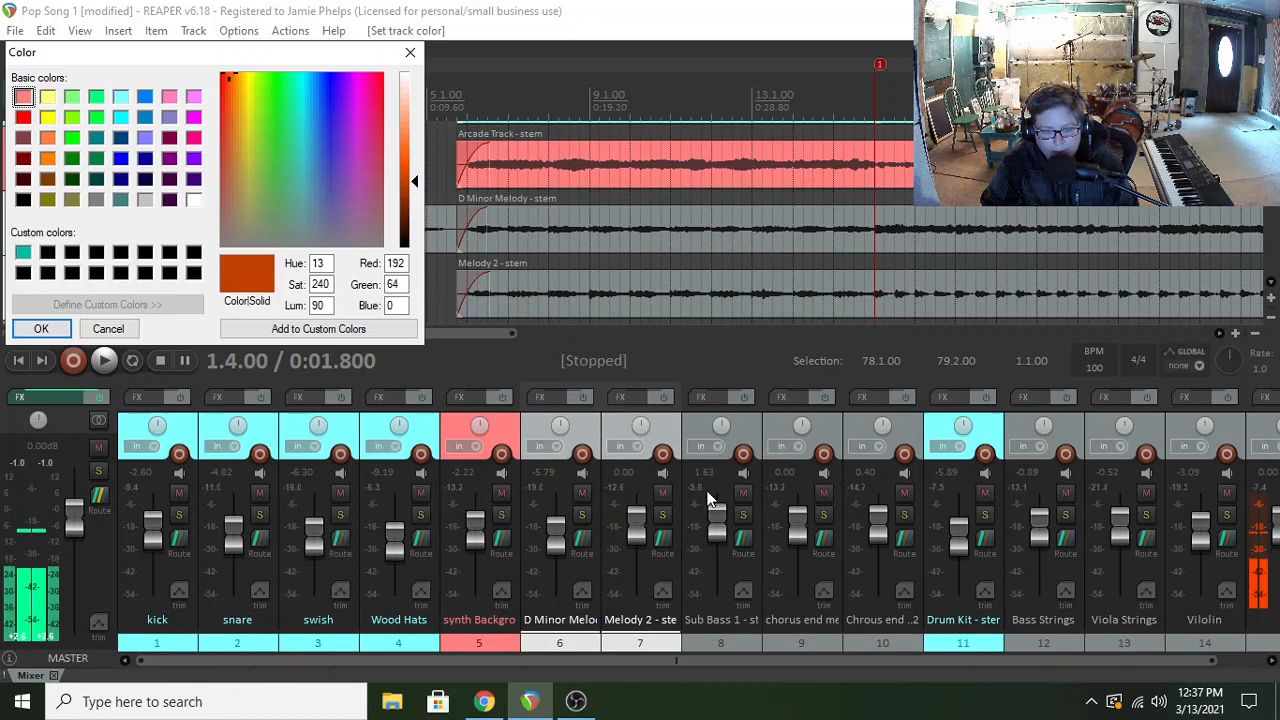
pyautogui.click(47, 97)
pyautogui.click(41, 332)
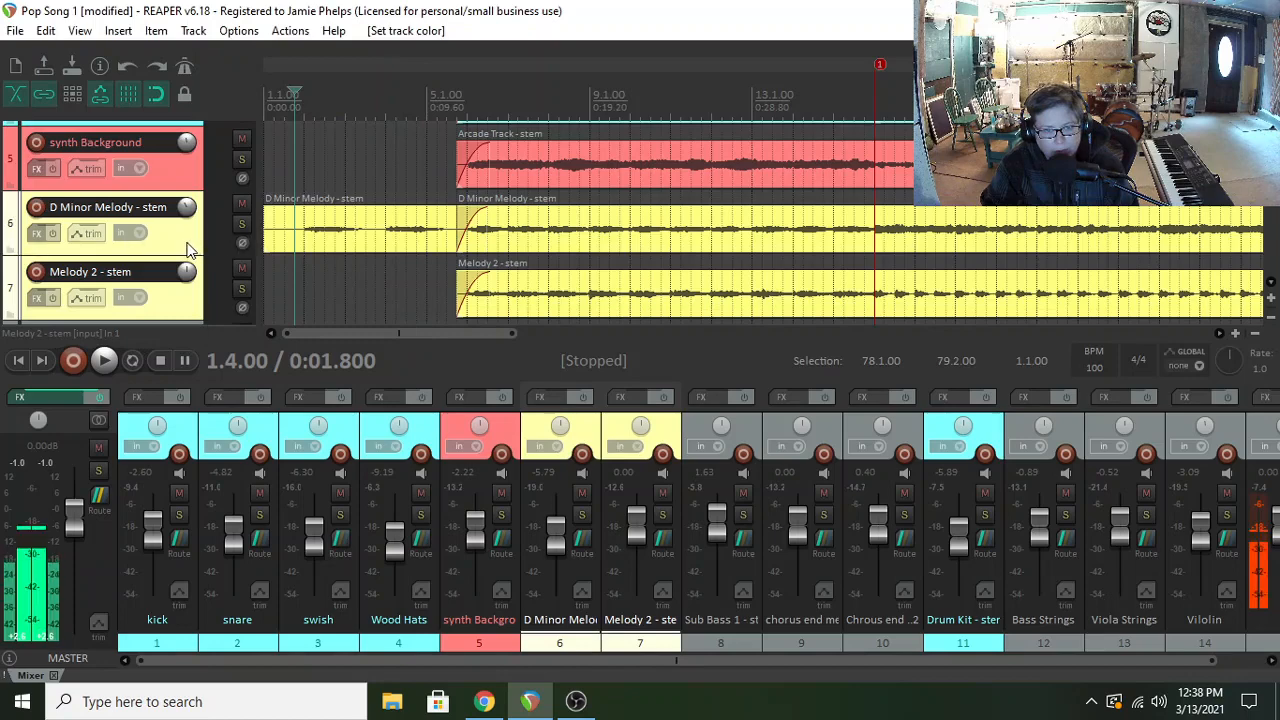
# - Set the Sub Bass 1 - stem track to the pink basic color
pyautogui.scroll(-4, 185, 219)
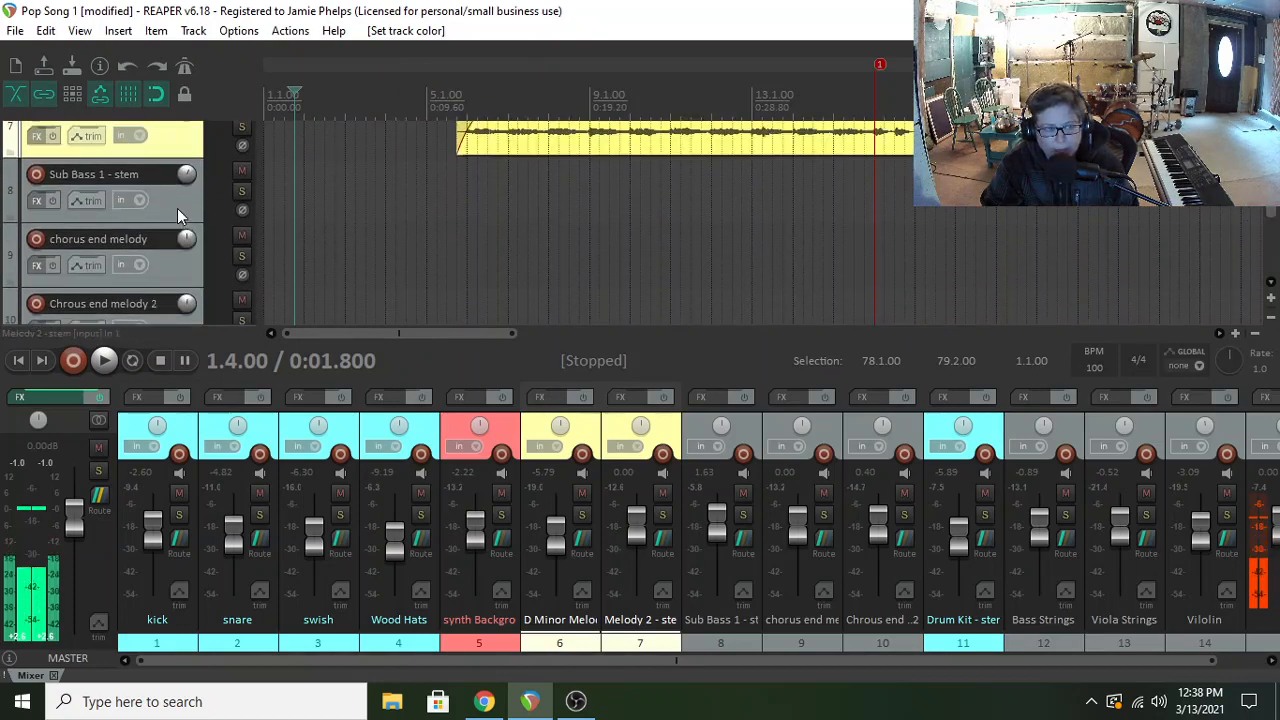
pyautogui.click(179, 215)
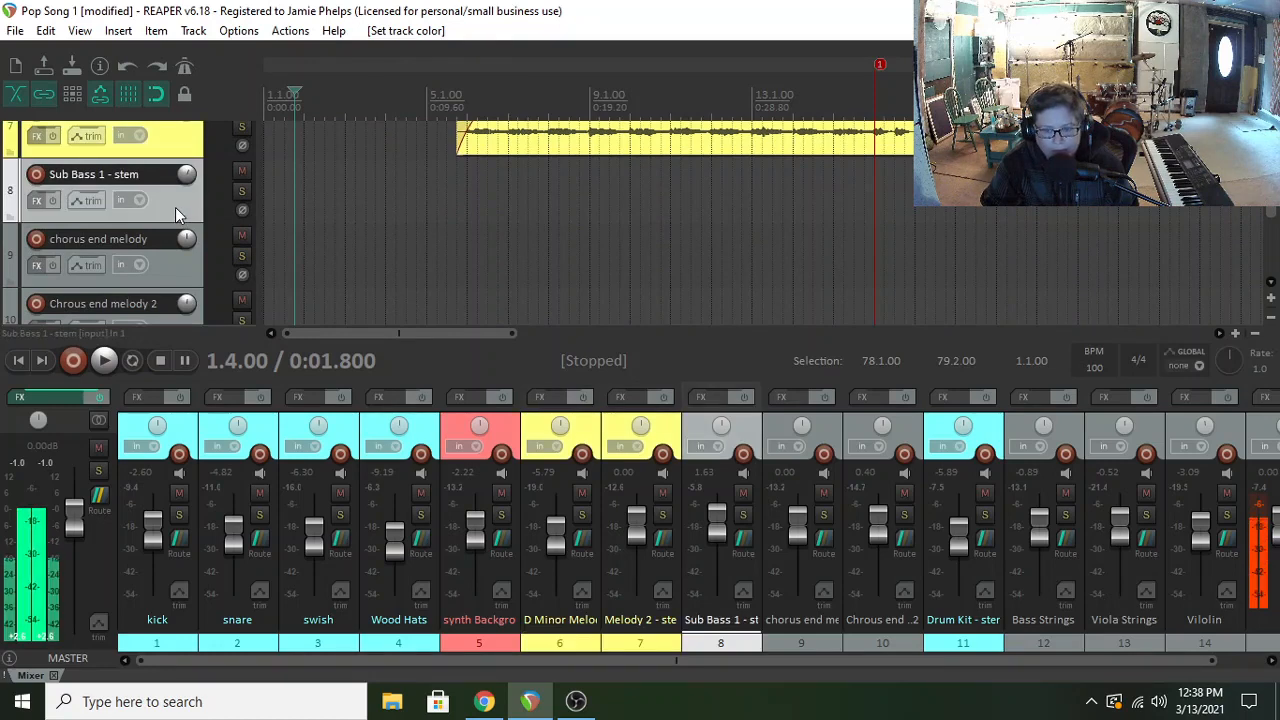
pyautogui.rightClick(176, 210)
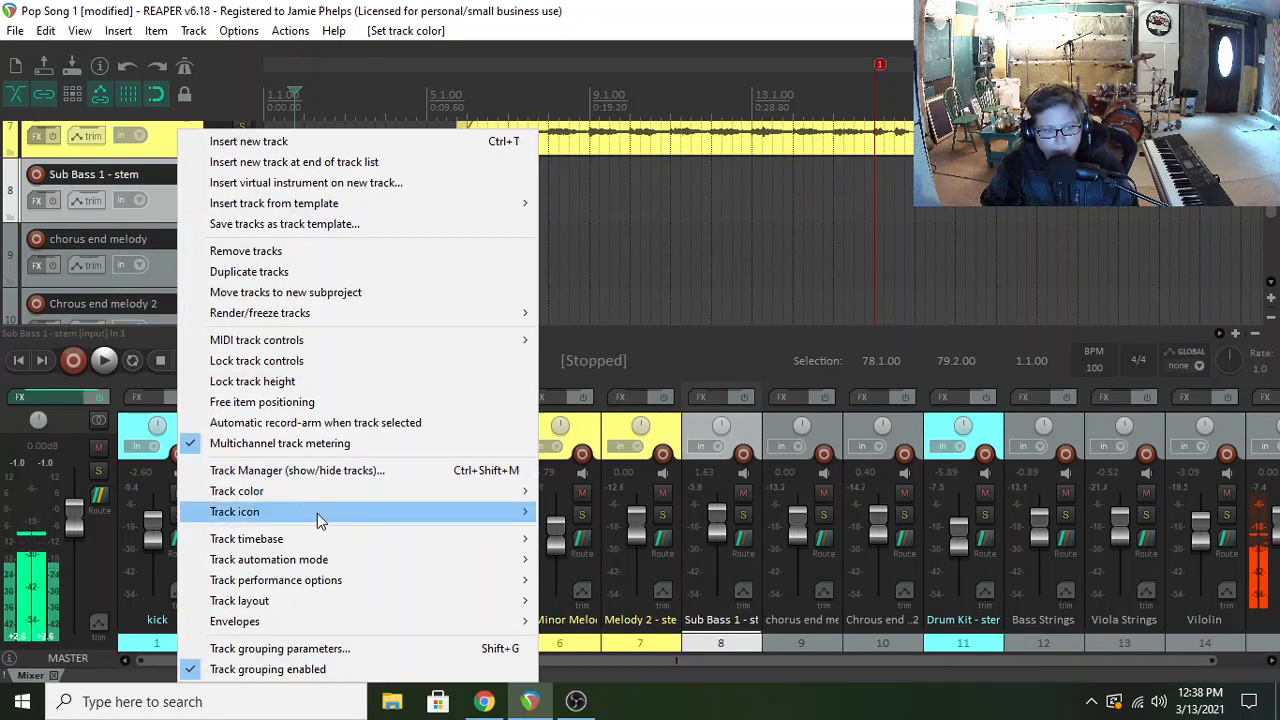
pyautogui.moveTo(470, 491)
pyautogui.click(610, 490)
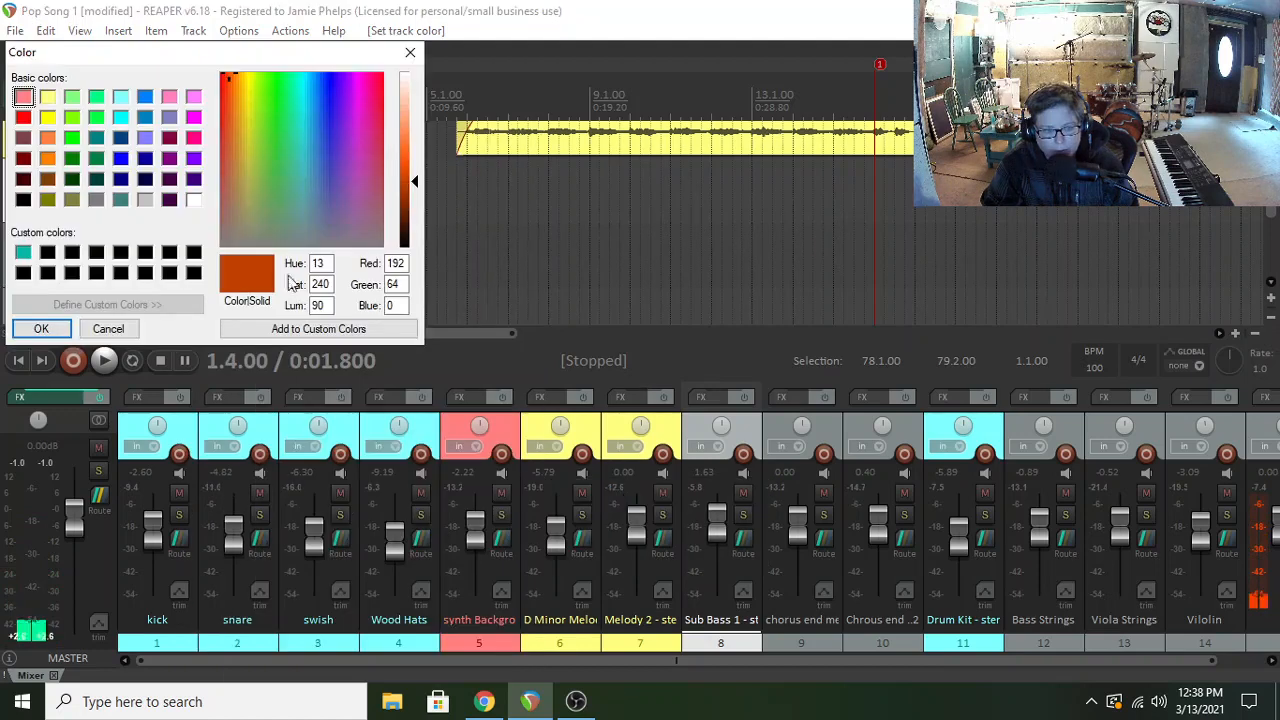
pyautogui.click(169, 97)
pyautogui.click(41, 328)
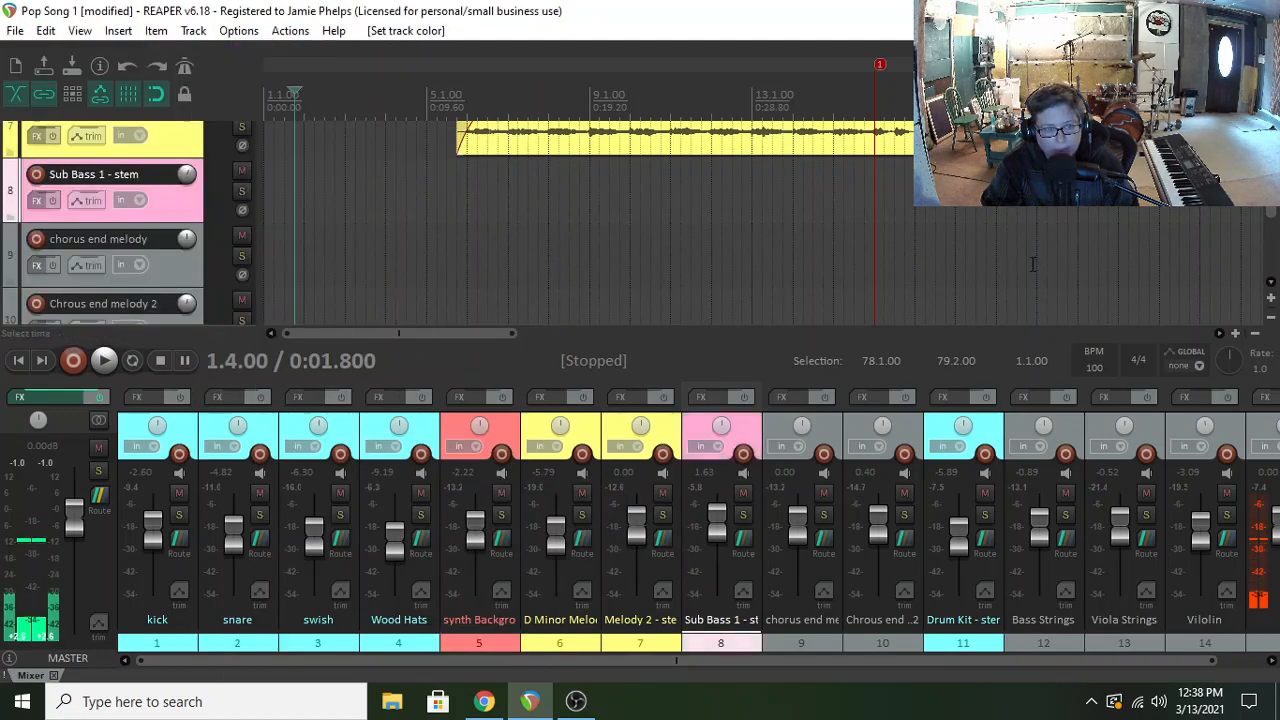
# - Set the chorus end melody and Chrous end melody 2 tracks together to the light magenta basic color (red 255, green 128, blue 255)
pyautogui.scroll(-2, 1273, 208)
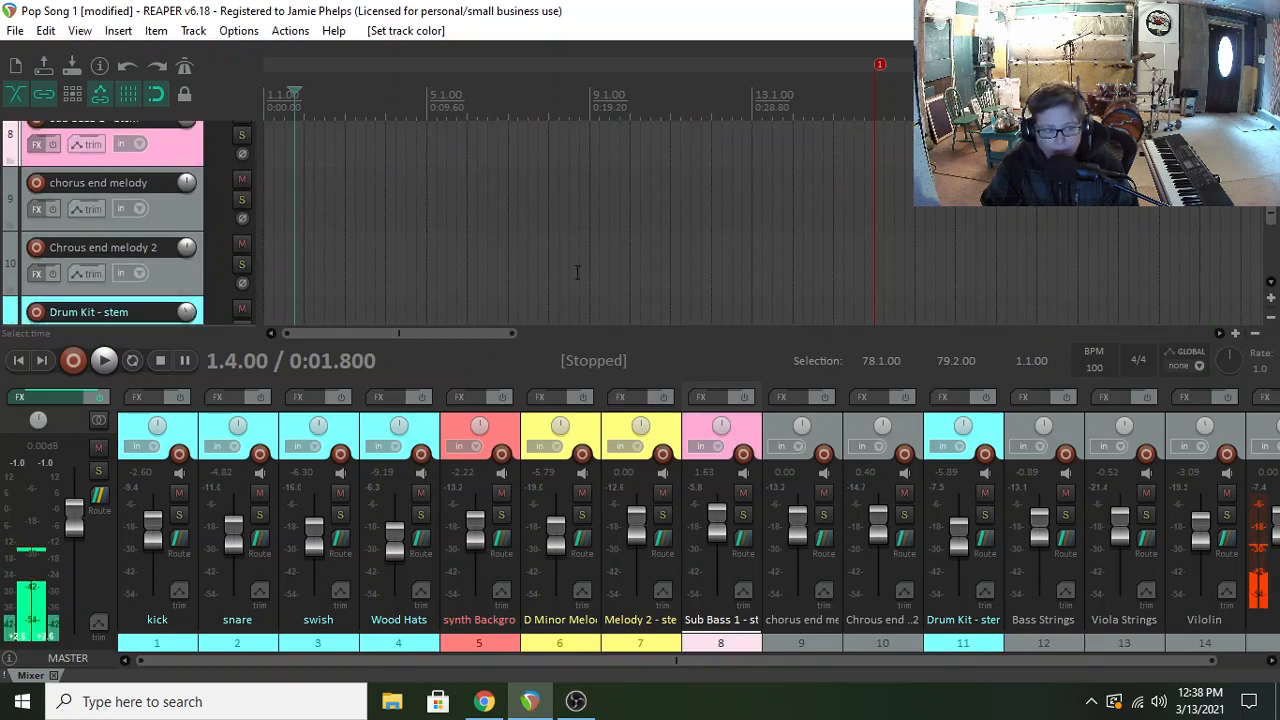
pyautogui.moveTo(463, 333); pyautogui.dragTo(1003, 360)
pyautogui.scroll(-5, 1270, 218)
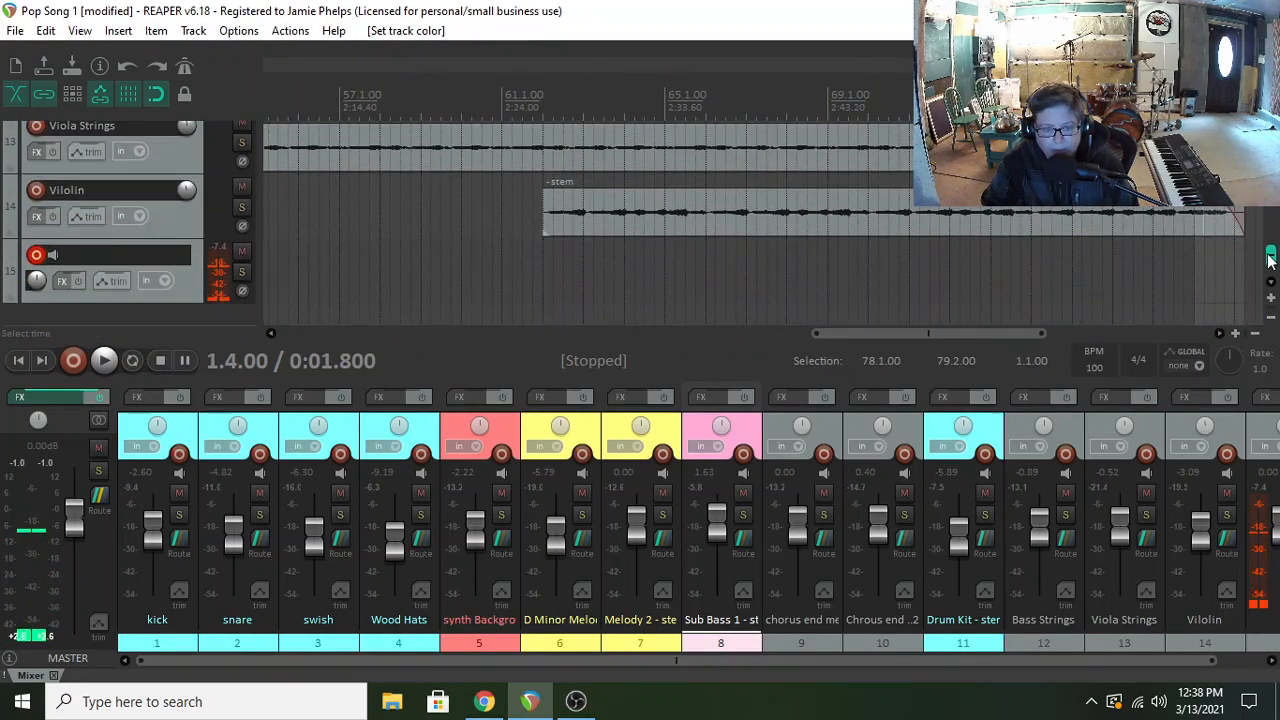
pyautogui.scroll(4, 1272, 222)
pyautogui.scroll(2, 1272, 222)
pyautogui.scroll(-1, 1272, 222)
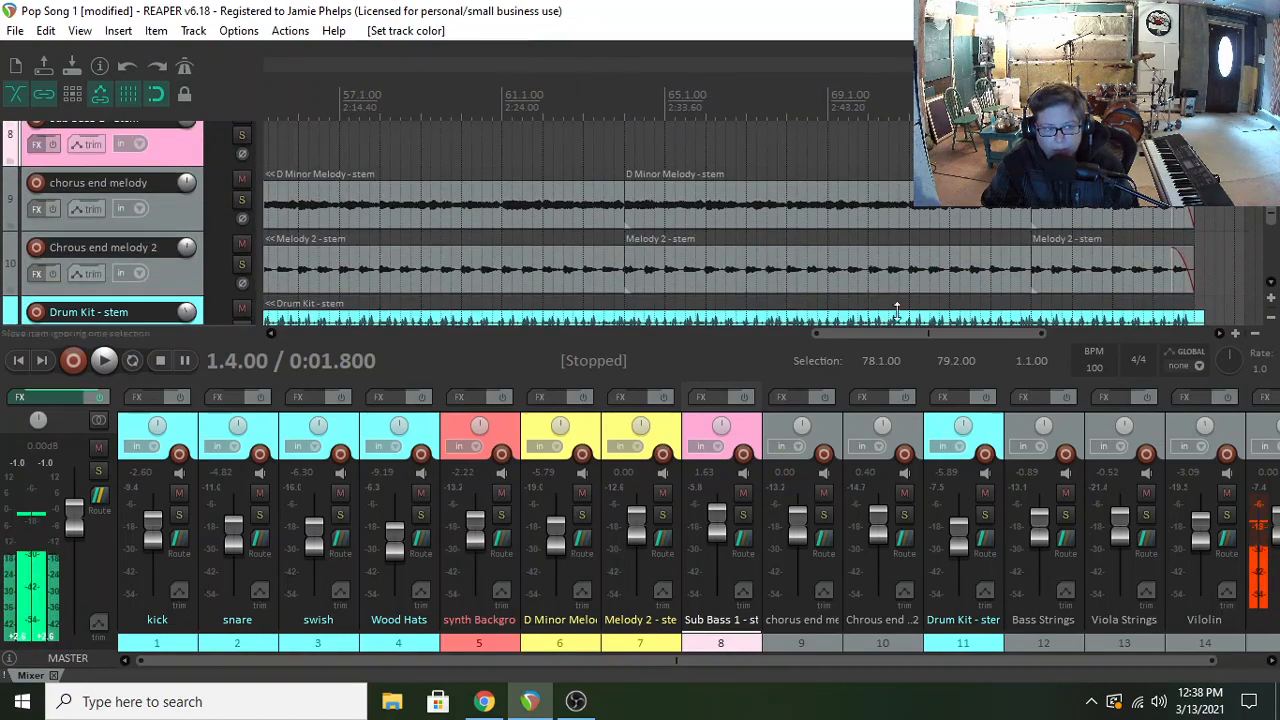
pyautogui.moveTo(846, 336); pyautogui.dragTo(801, 338)
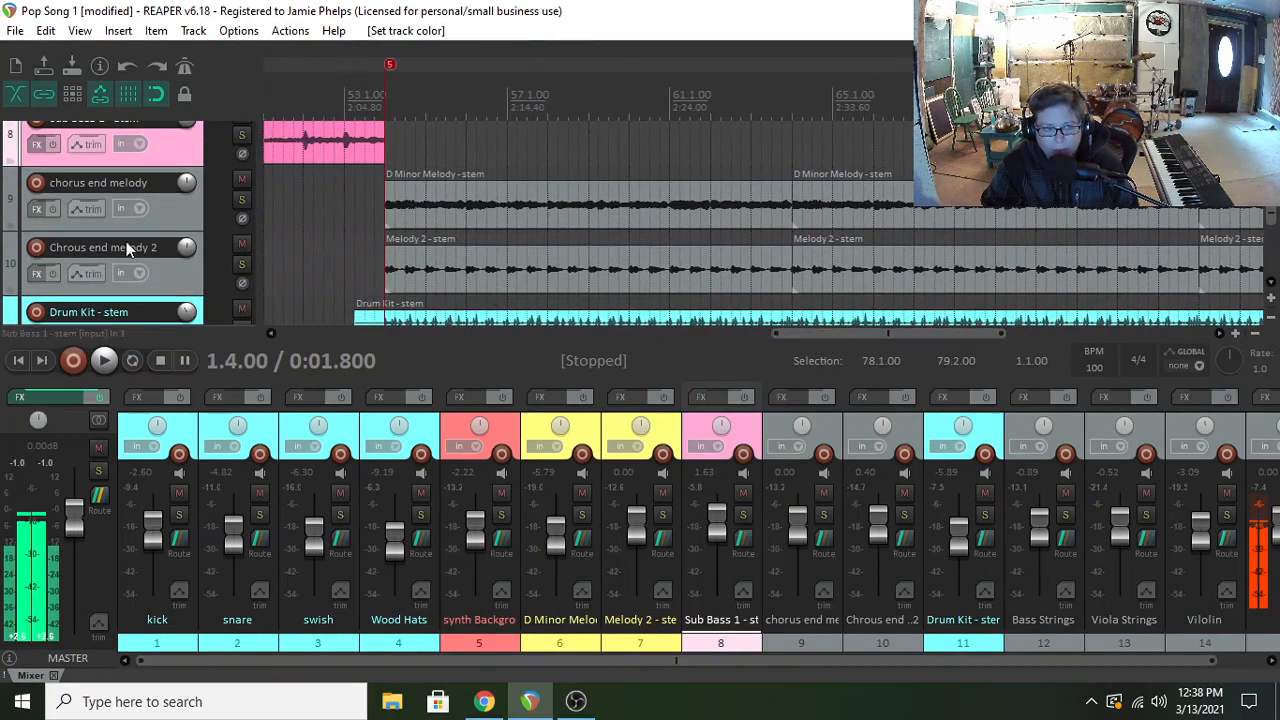
pyautogui.click(165, 218)
pyautogui.keyDown('shift'); pyautogui.click(177, 270); pyautogui.keyUp('shift')
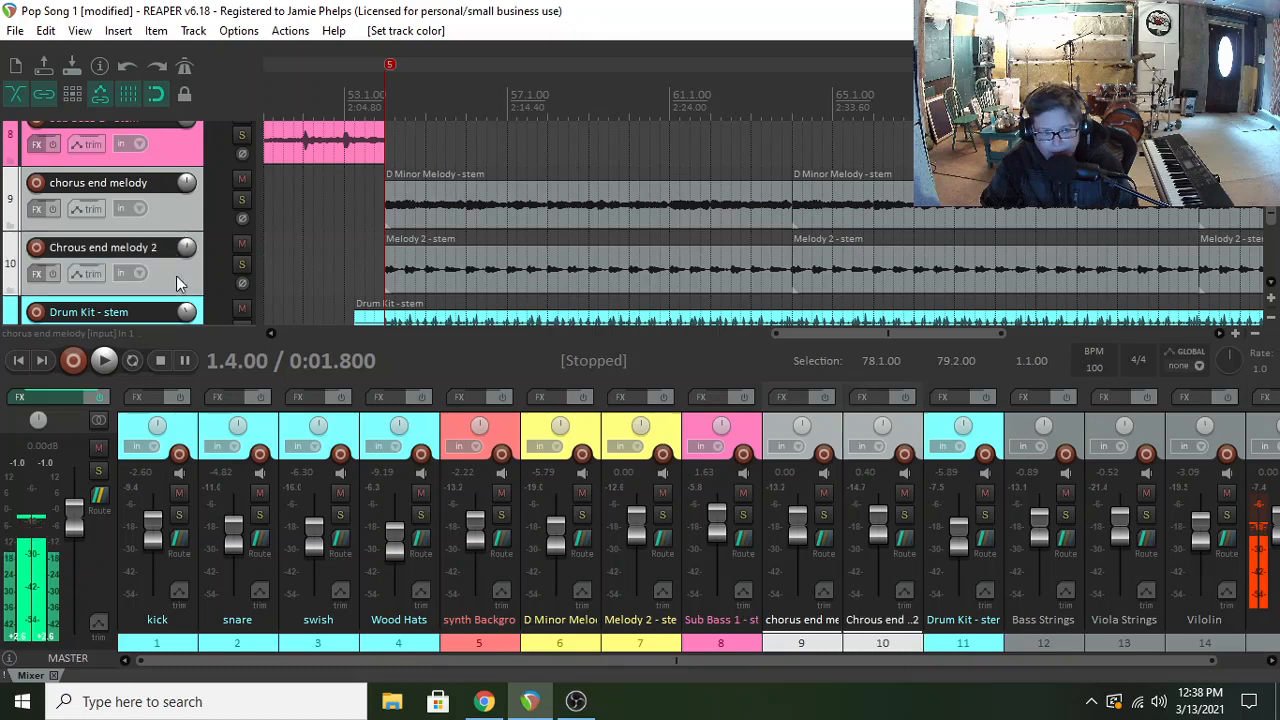
pyautogui.rightClick(183, 222)
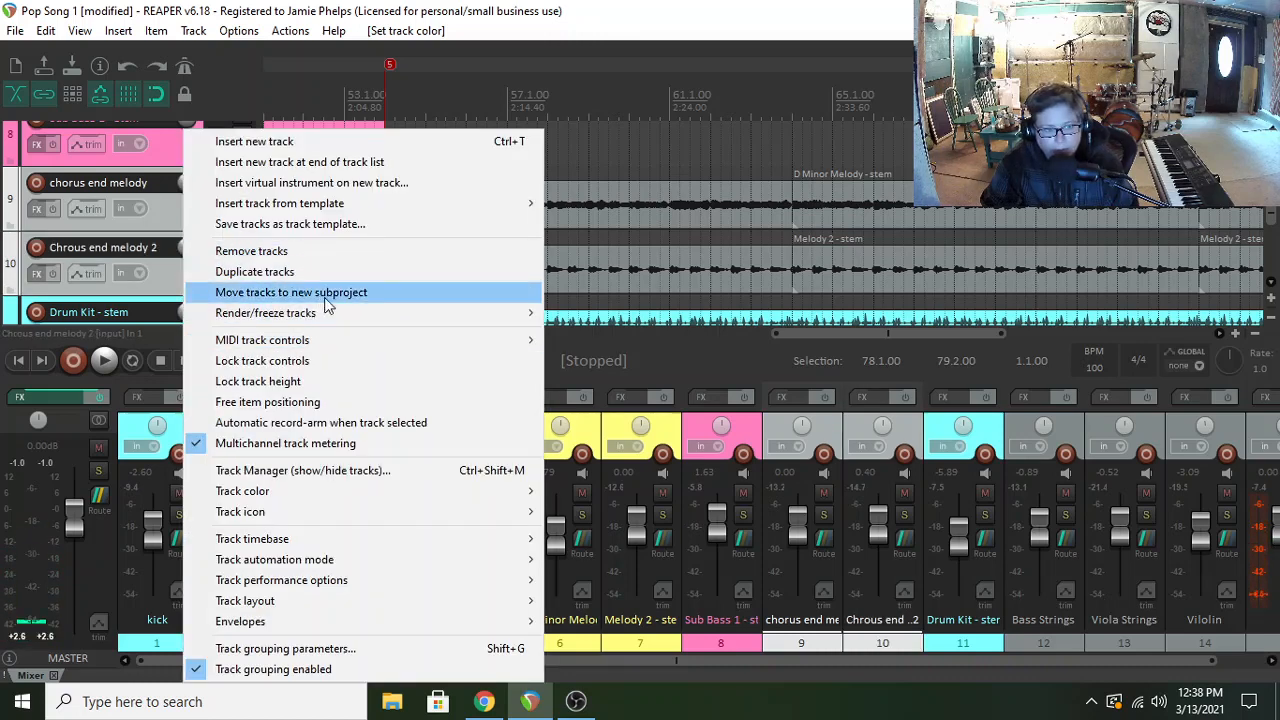
pyautogui.moveTo(300, 491)
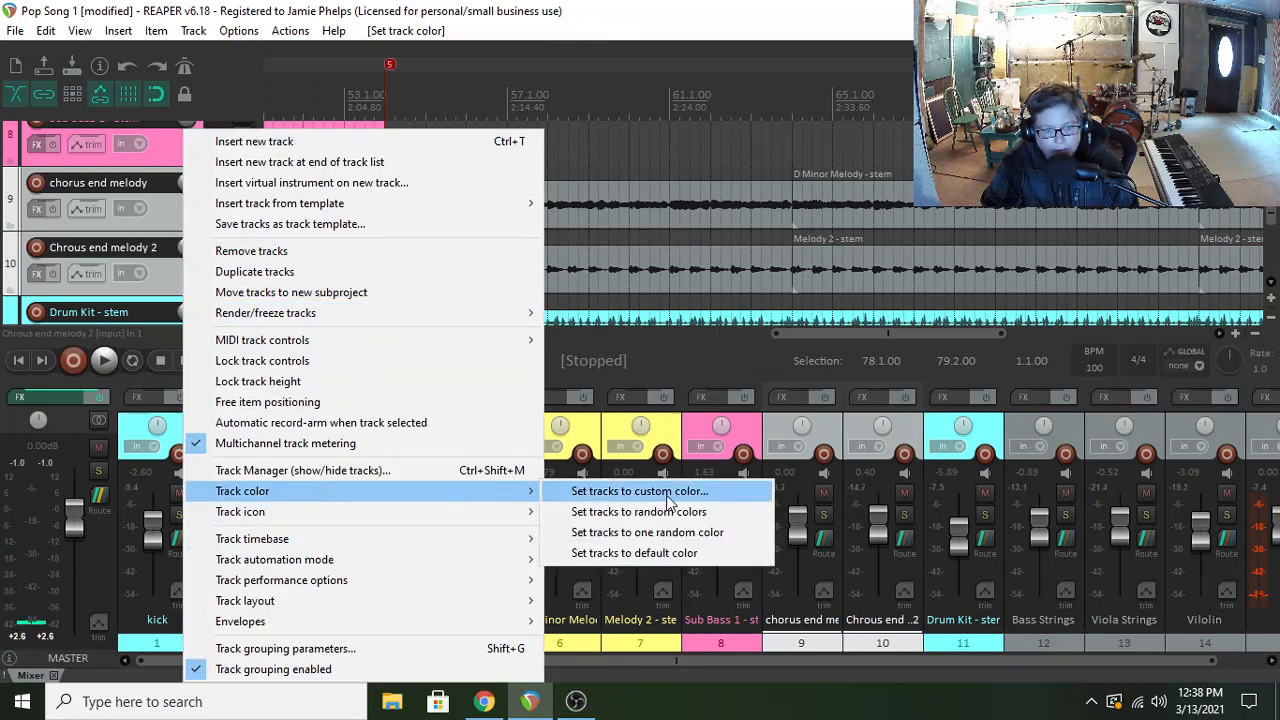
pyautogui.click(630, 490)
pyautogui.click(169, 96)
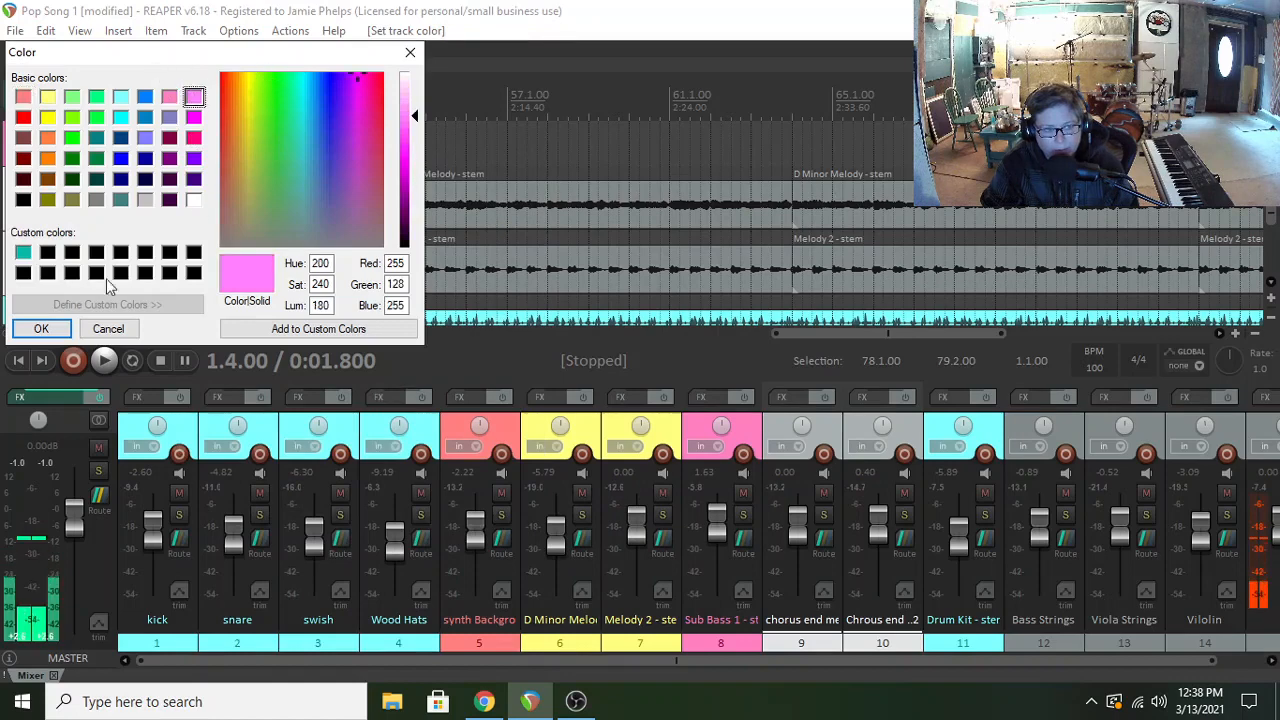
pyautogui.click(41, 328)
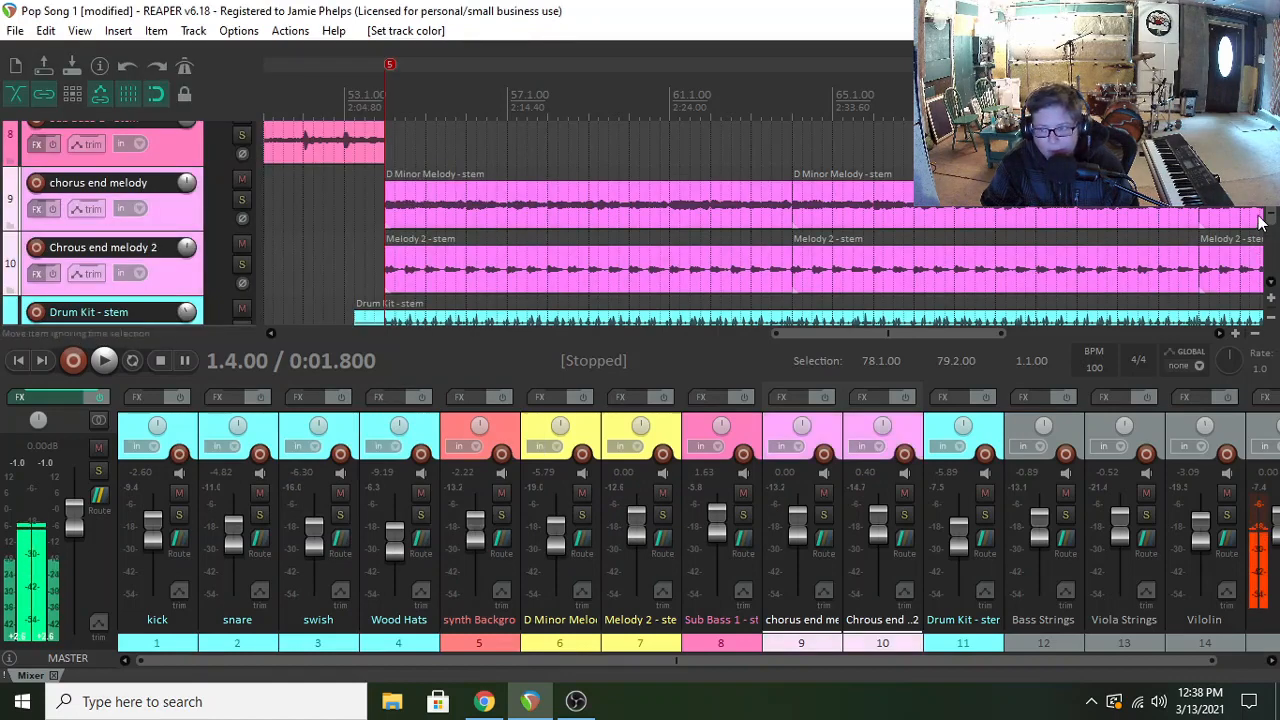
# - Set the Bass Strings, Viola Strings and Vilolin tracks together to the periwinkle blue basic color
pyautogui.moveTo(1270, 222); pyautogui.dragTo(1272, 248)
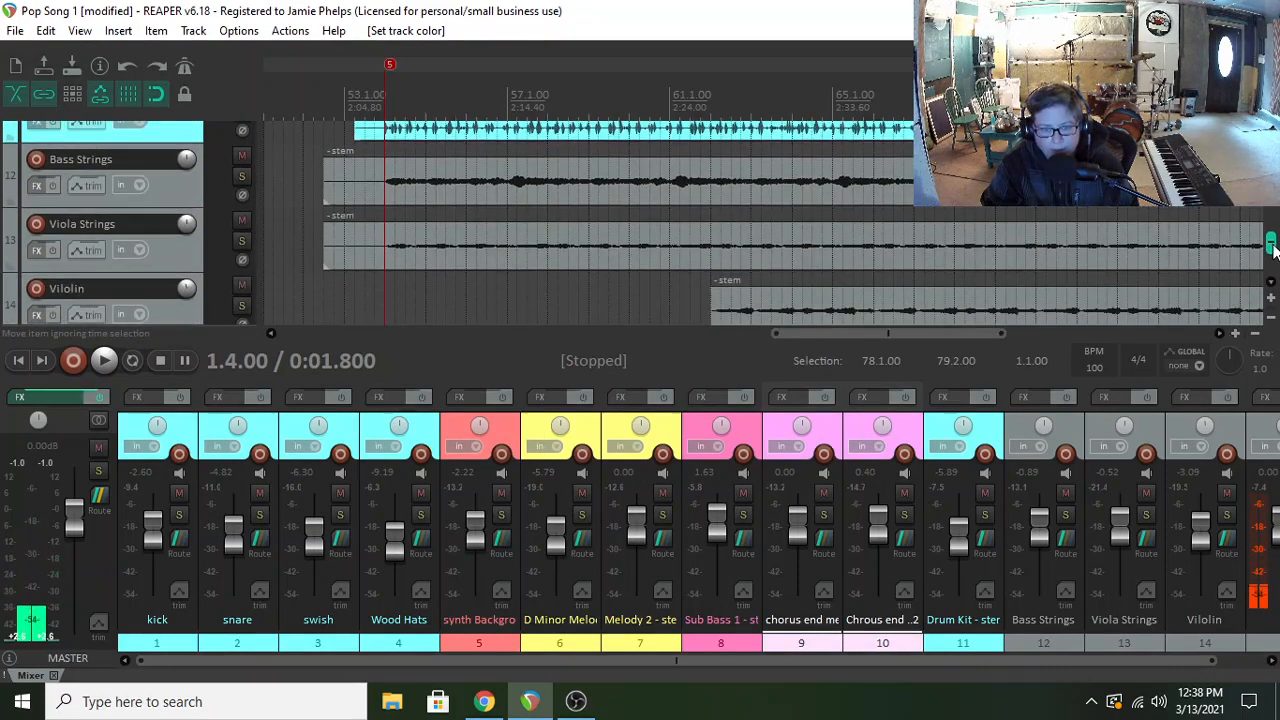
pyautogui.click(166, 175)
pyautogui.keyDown('shift'); pyautogui.click(180, 262); pyautogui.keyUp('shift')
pyautogui.keyDown('shift'); pyautogui.click(194, 321); pyautogui.keyUp('shift')
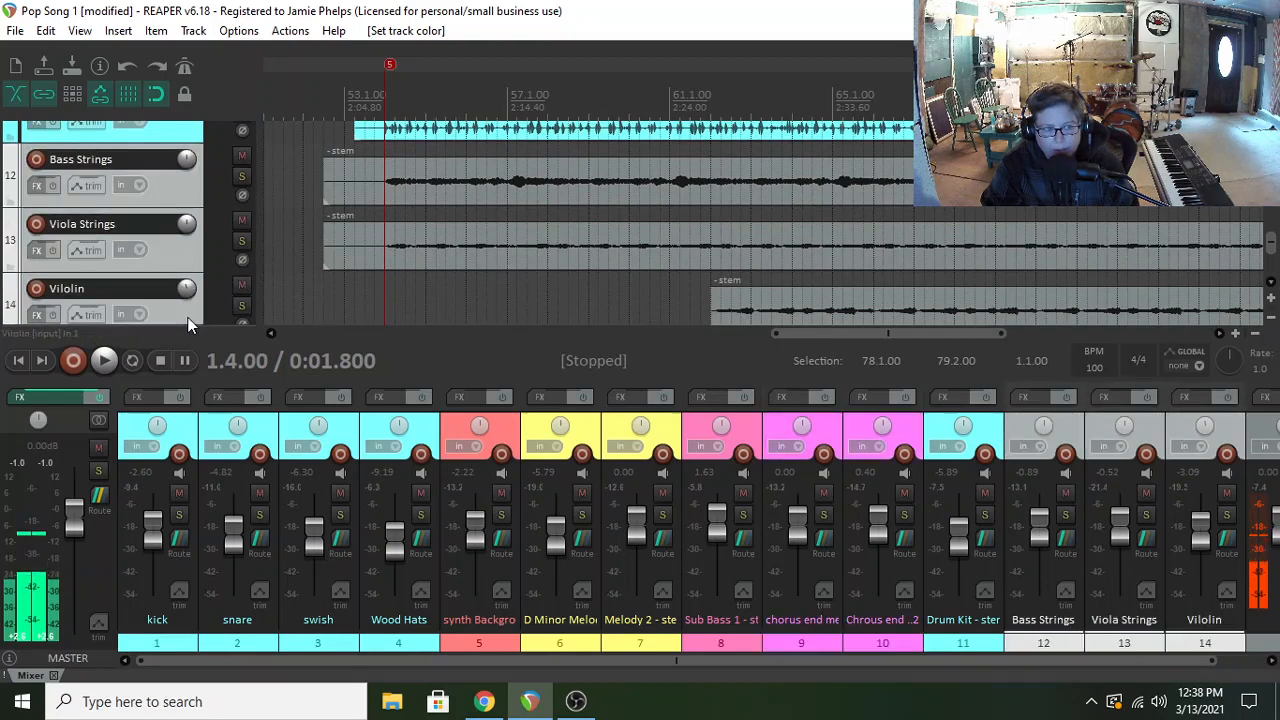
pyautogui.rightClick(176, 233)
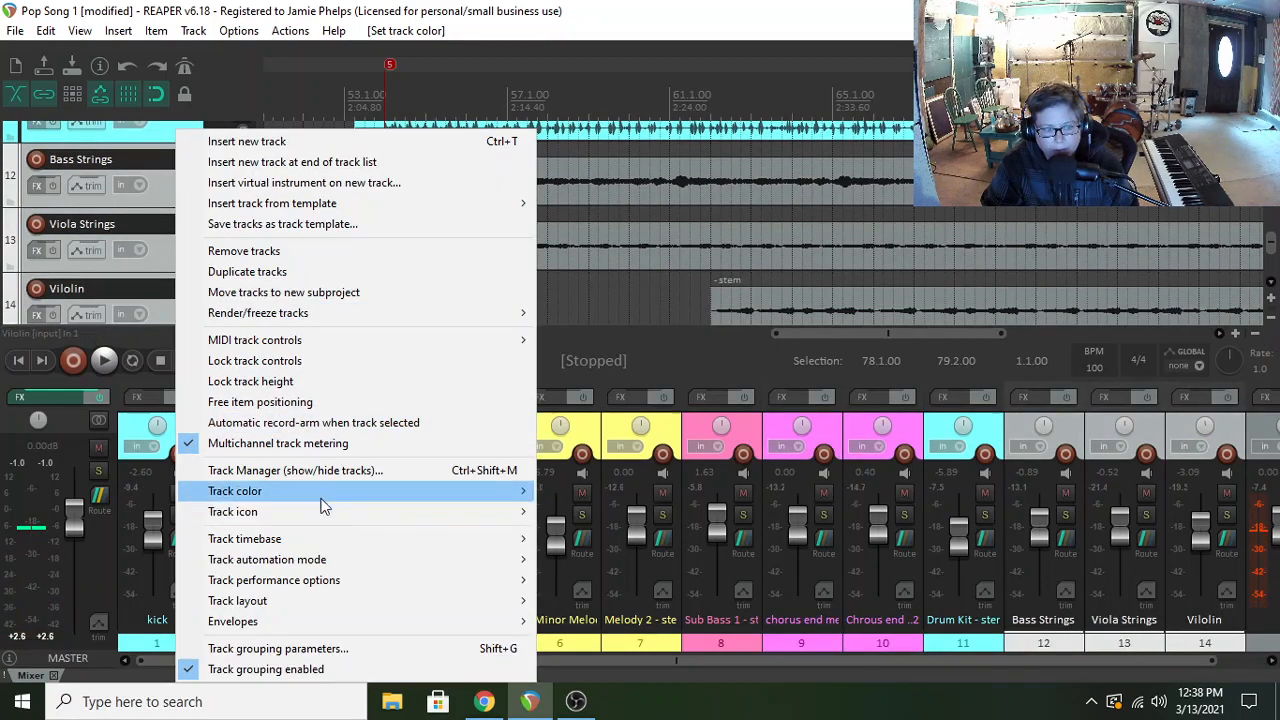
pyautogui.moveTo(451, 494)
pyautogui.click(654, 489)
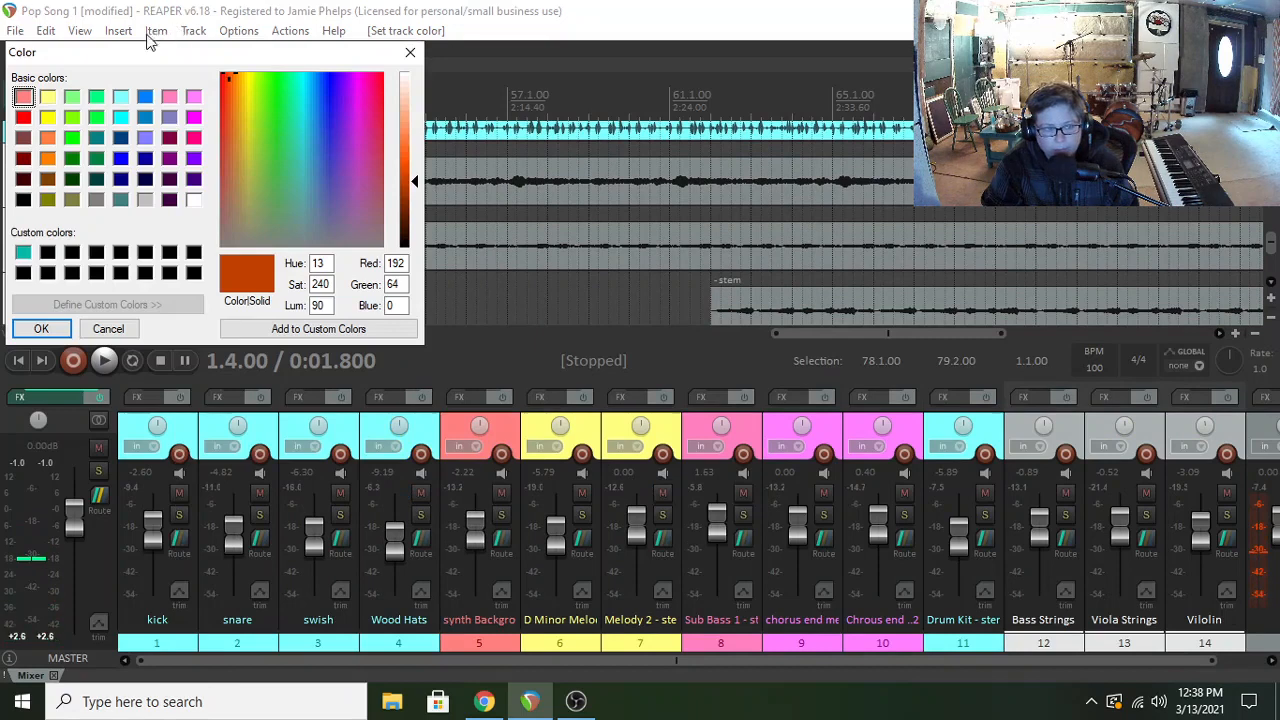
pyautogui.click(145, 136)
pyautogui.click(41, 328)
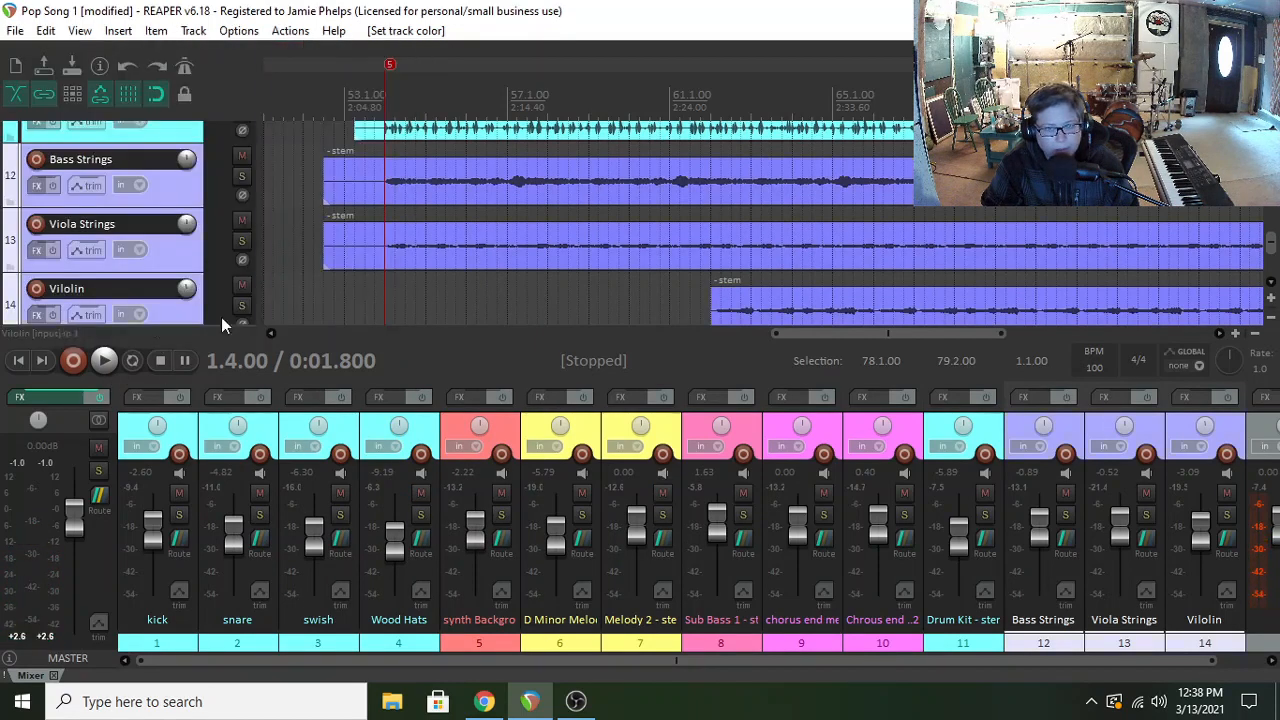
# - Solo track 15 and the Wood Hats track, and place the edit cursor at 5.3.00, just before the Wood Hats audio
pyautogui.moveTo(1272, 243); pyautogui.dragTo(1273, 132)
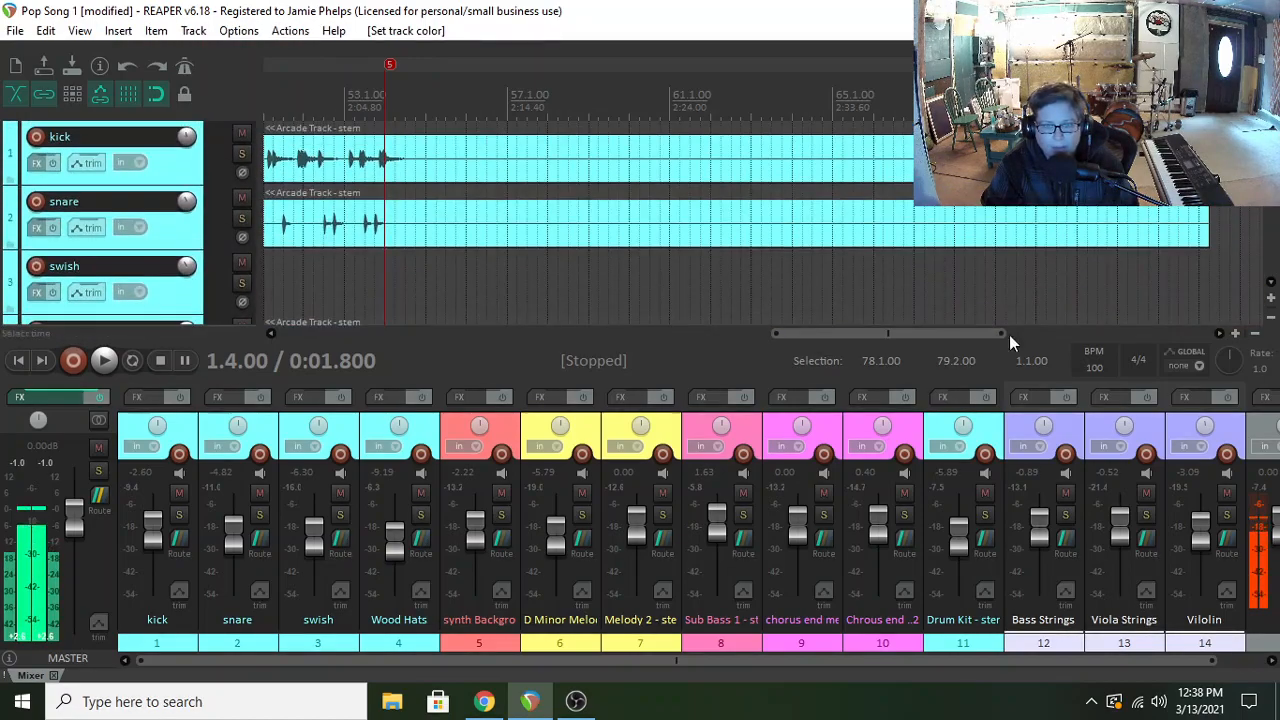
pyautogui.moveTo(946, 335); pyautogui.dragTo(423, 334)
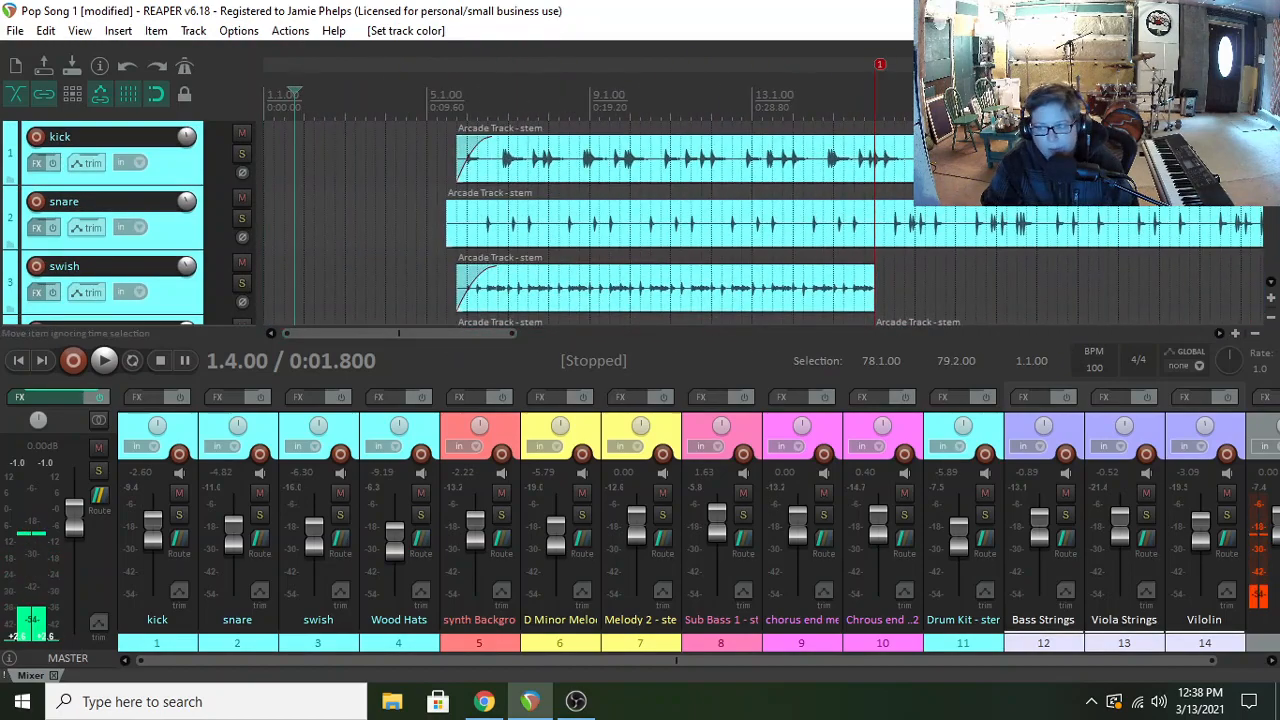
pyautogui.moveTo(1273, 134)
pyautogui.mouseDown()
pyautogui.moveTo(1273, 151)
pyautogui.moveTo(1273, 132)
pyautogui.mouseUp()
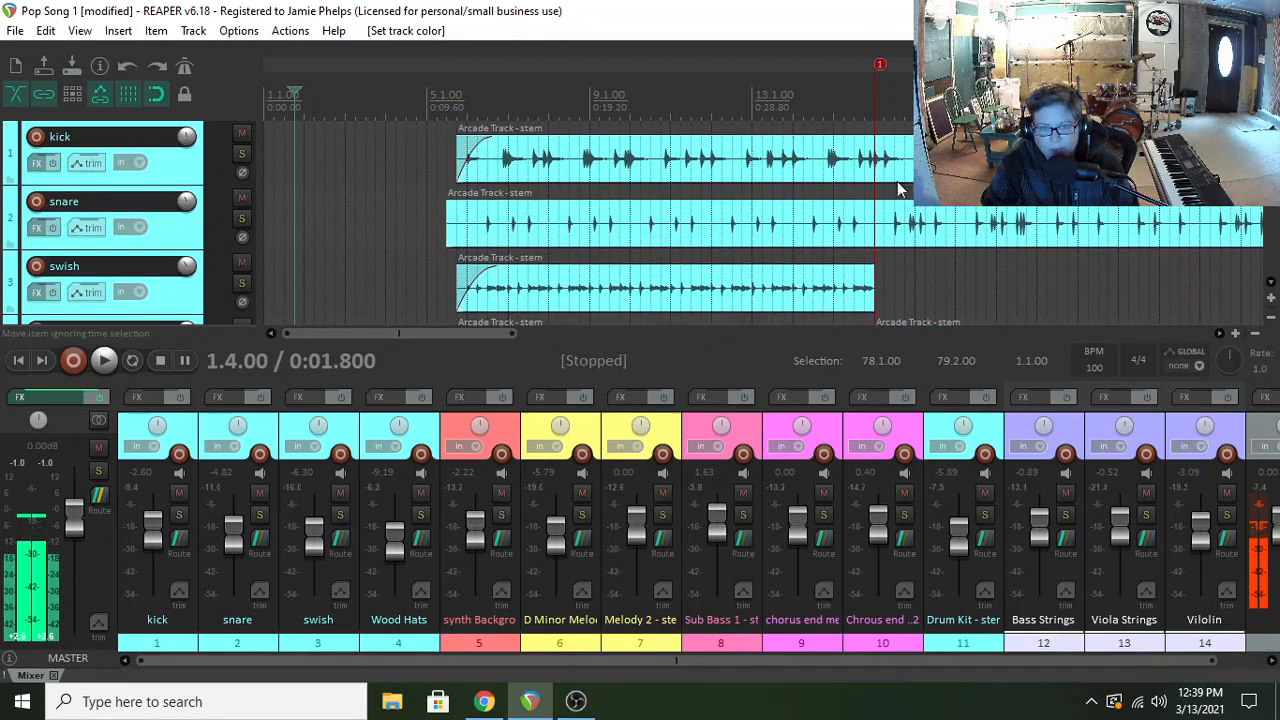
pyautogui.scroll(-3, 428, 271)
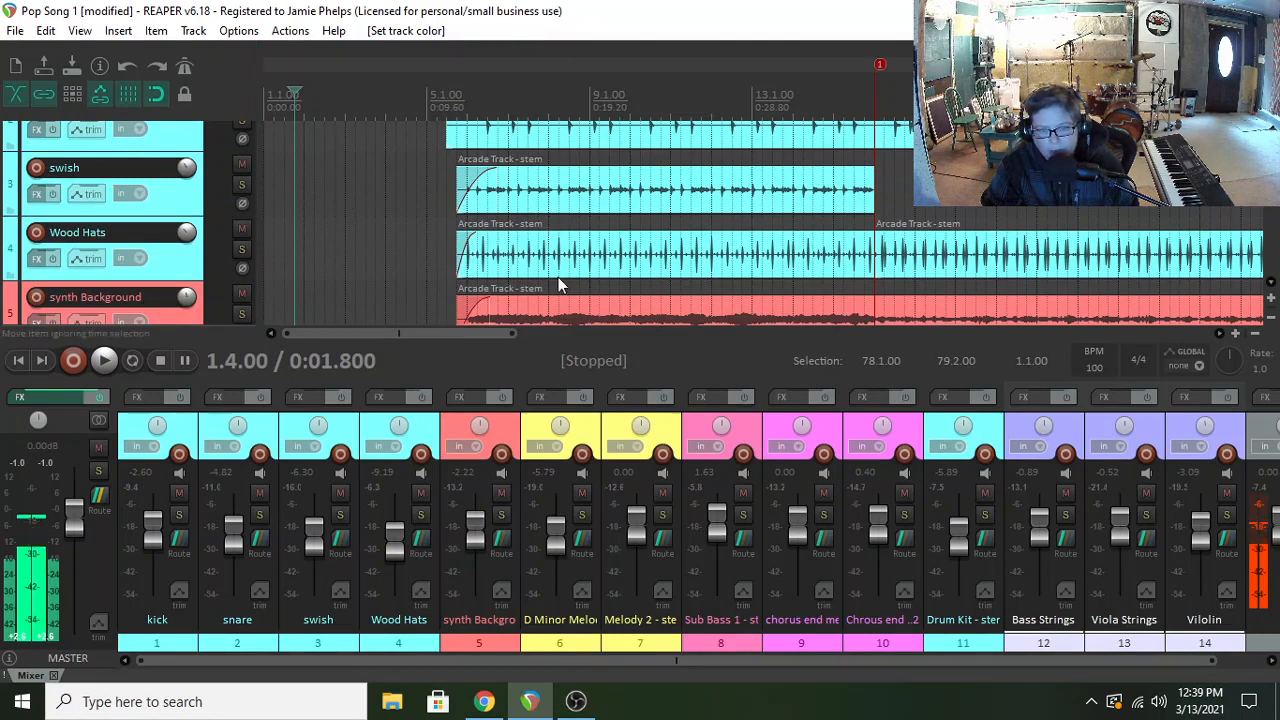
pyautogui.scroll(-1, 891, 665)
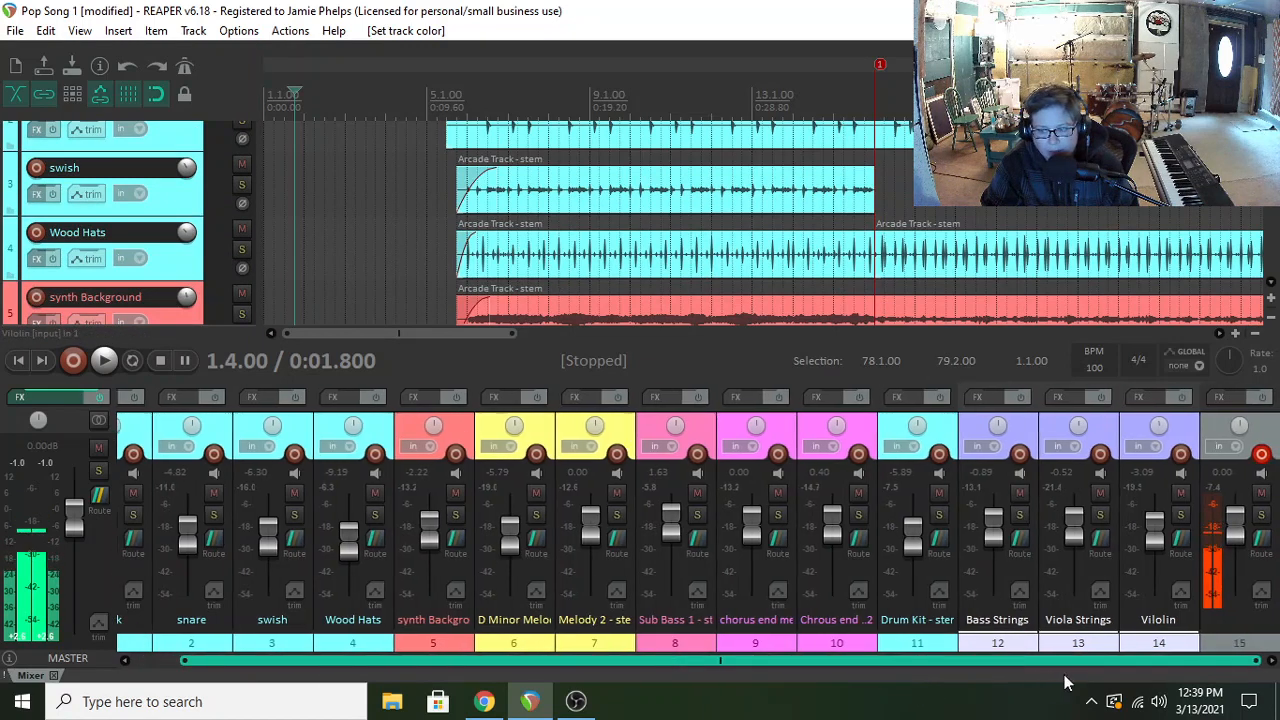
pyautogui.click(1261, 514)
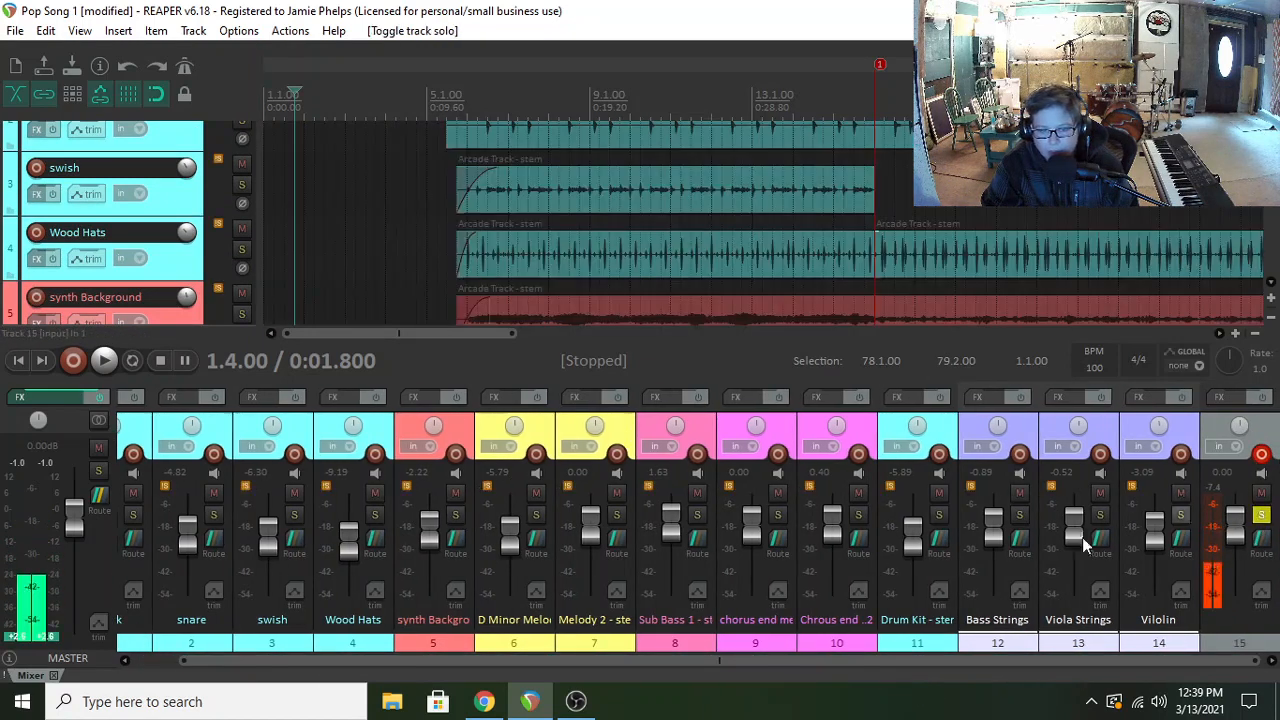
pyautogui.moveTo(547, 663); pyautogui.dragTo(428, 661)
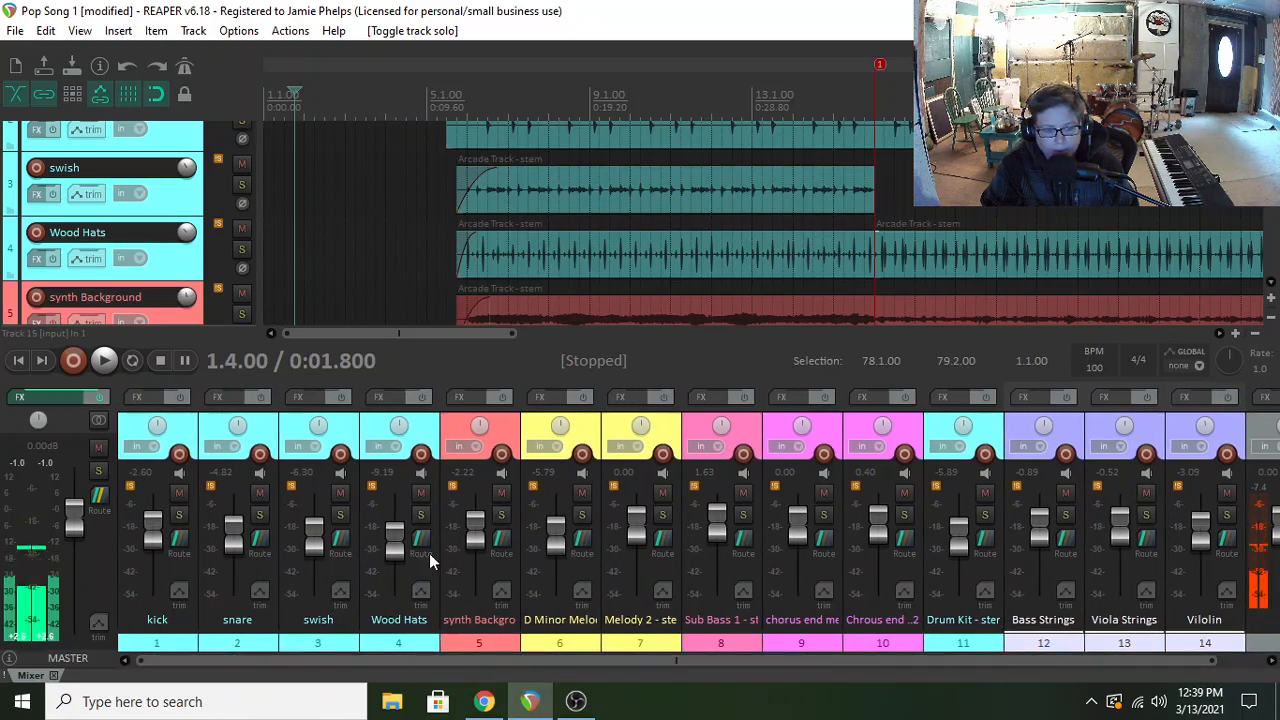
pyautogui.click(420, 515)
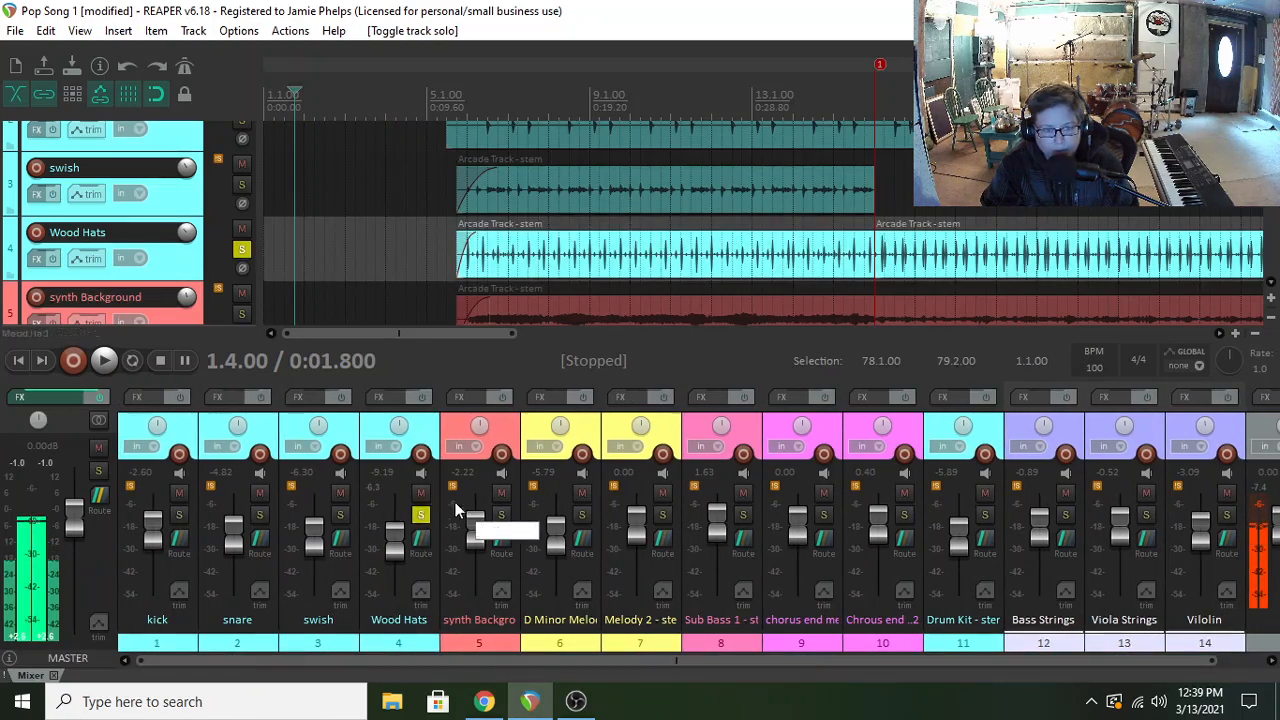
pyautogui.click(456, 245)
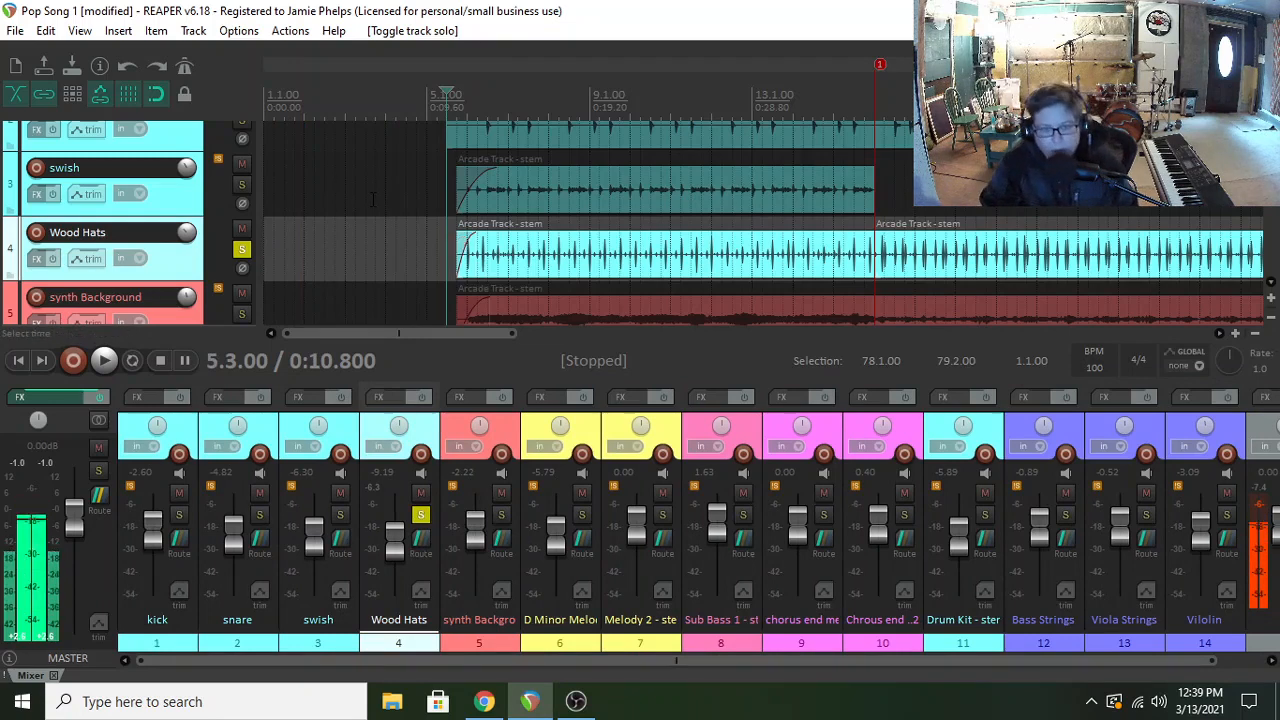
# - Duplicate the Wood Hats track, then pan the original to the left and the copy to the right
pyautogui.rightClick(167, 268)
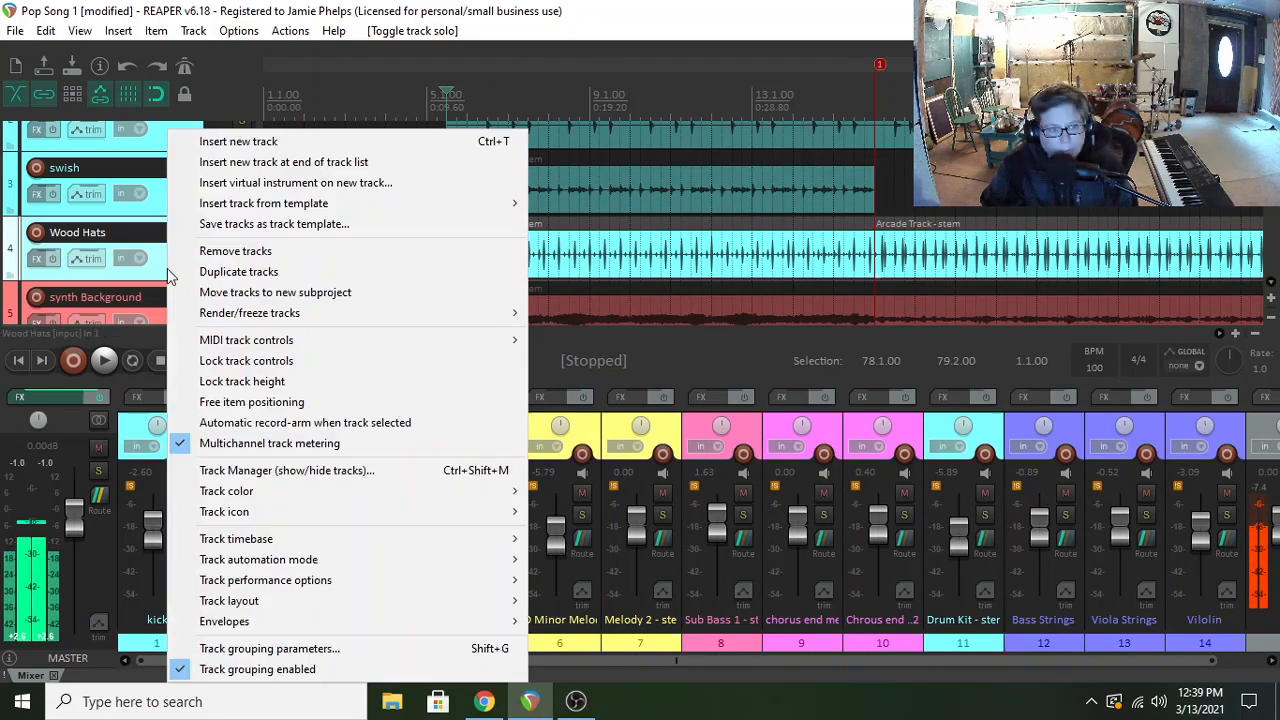
pyautogui.click(255, 269)
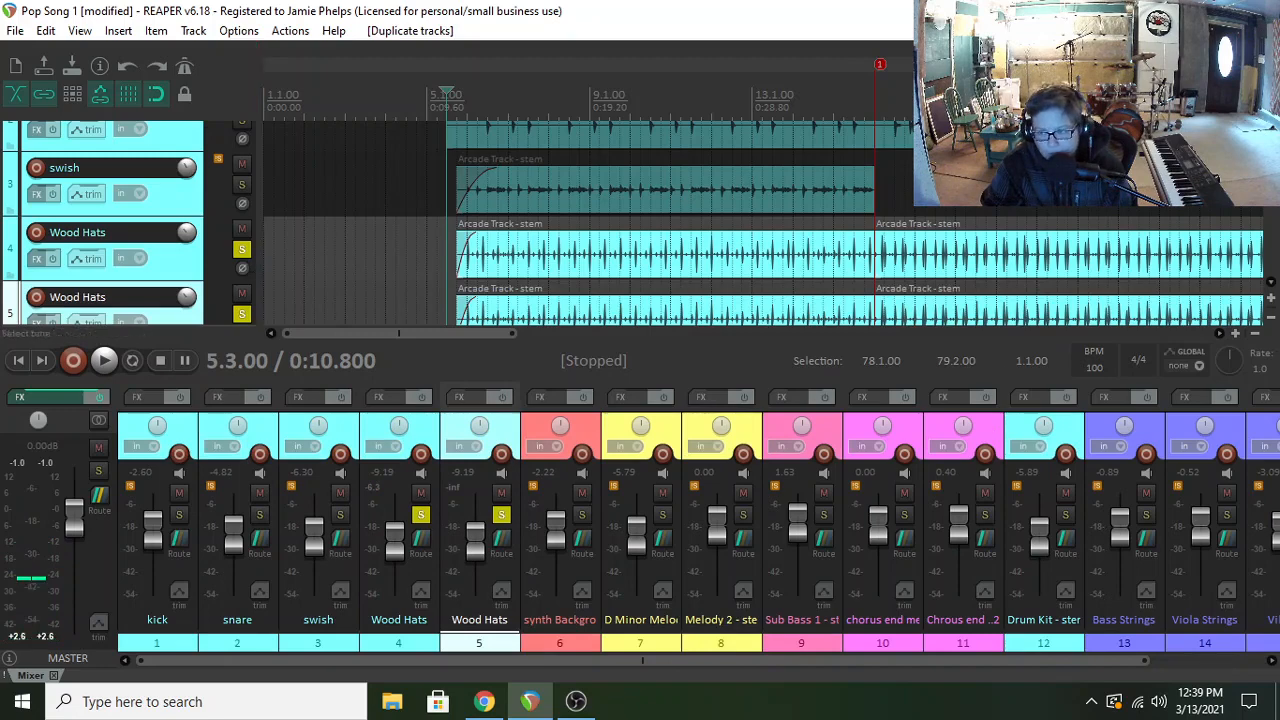
pyautogui.scroll(-2, 730, 192)
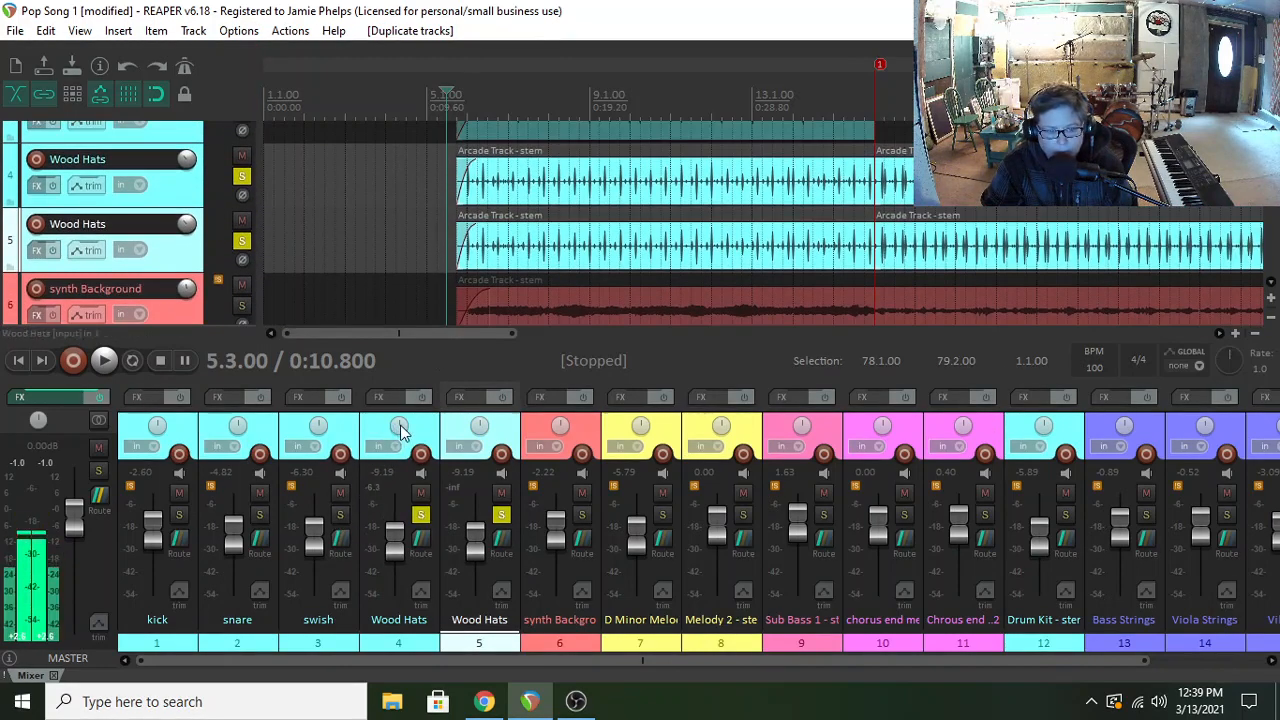
pyautogui.moveTo(399, 426); pyautogui.dragTo(478, 428)
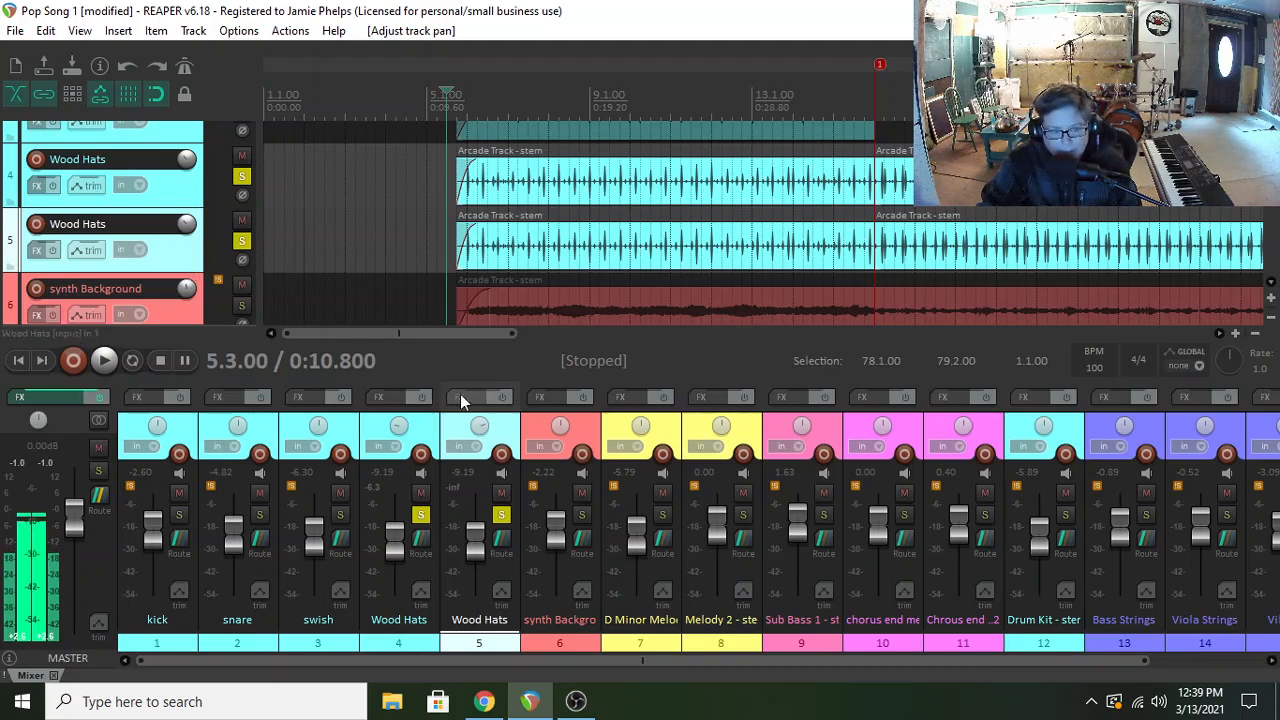
# - Add the H-Delay Mono (Waves) effect to the duplicated Wood Hats track
pyautogui.click(468, 399)
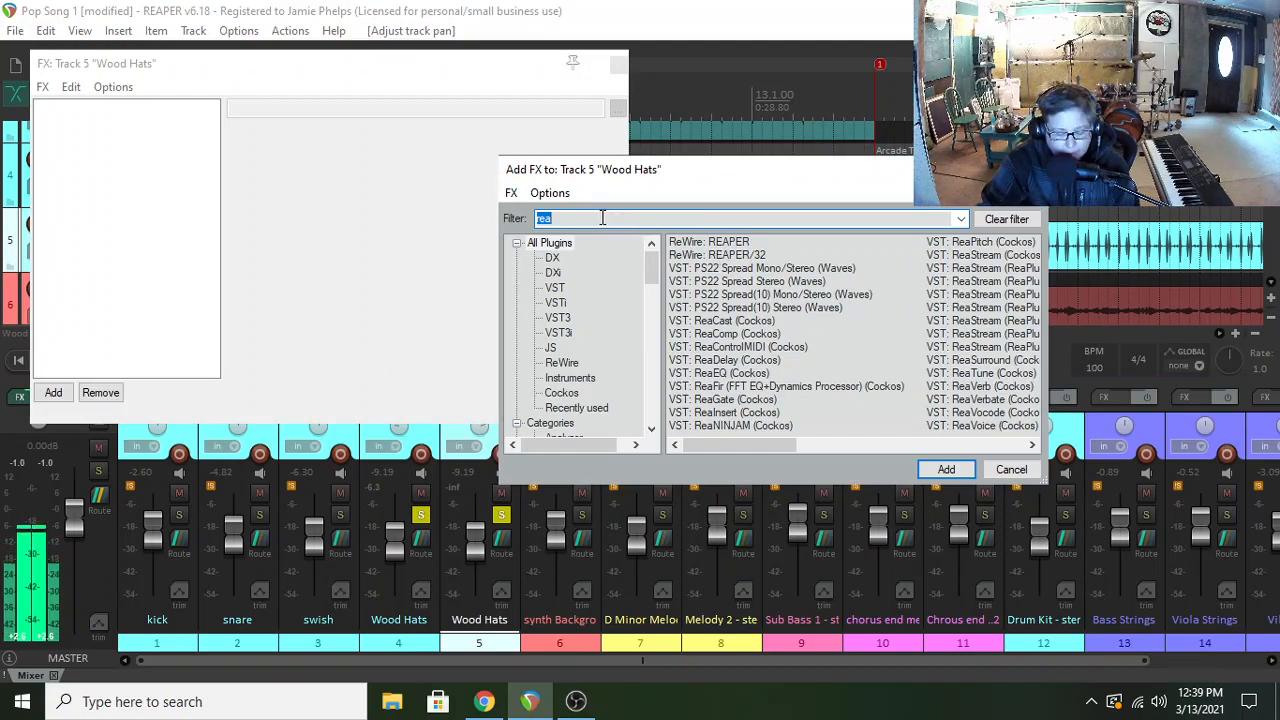
pyautogui.click(790, 294)
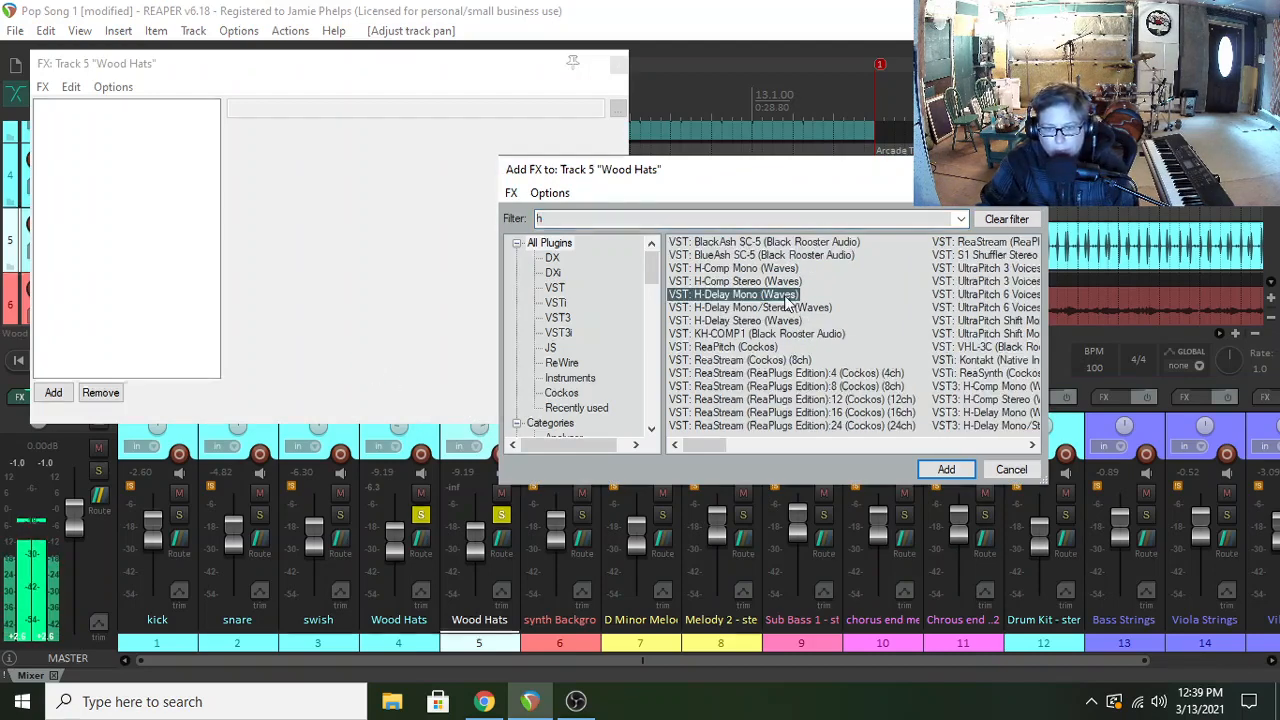
pyautogui.click(950, 469)
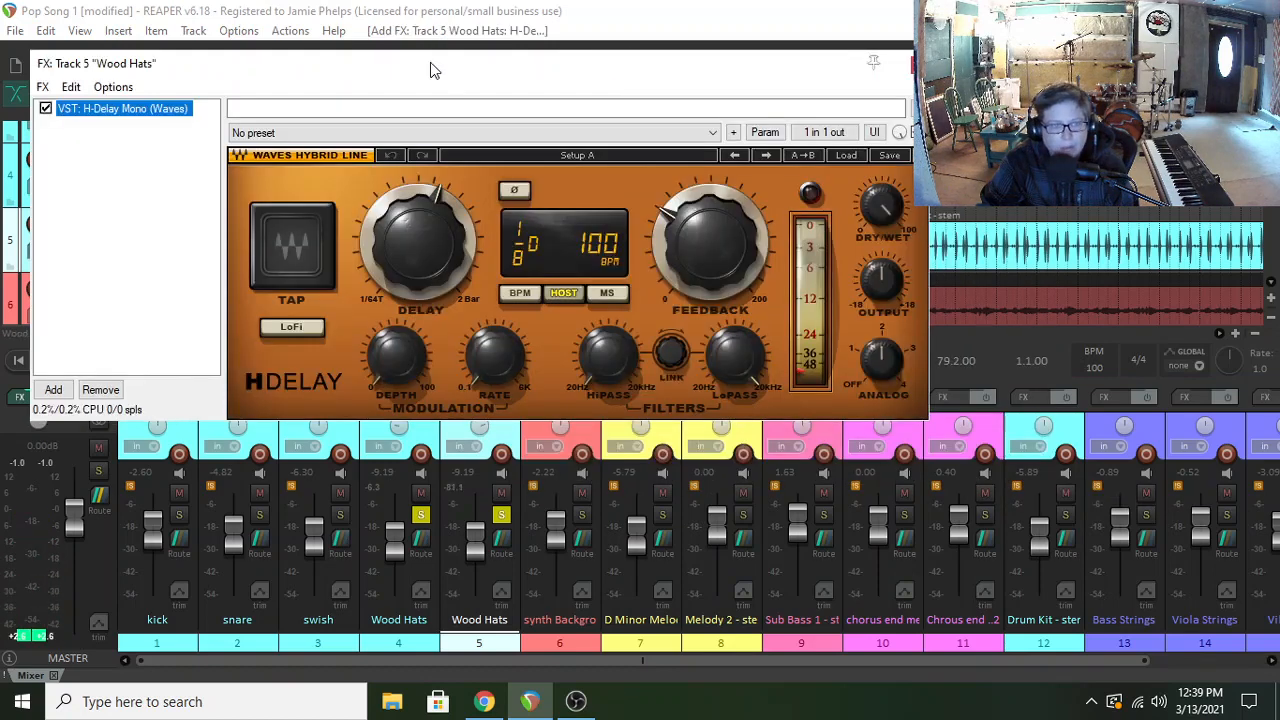
# - In H-Delay, set the delay to 1/64 T and the feedback to 0, and lower the LoPass filter slightly
pyautogui.moveTo(432, 69); pyautogui.dragTo(460, 156)
pyautogui.moveTo(459, 292); pyautogui.dragTo(459, 356)
pyautogui.moveTo(731, 309); pyautogui.dragTo(731, 325)
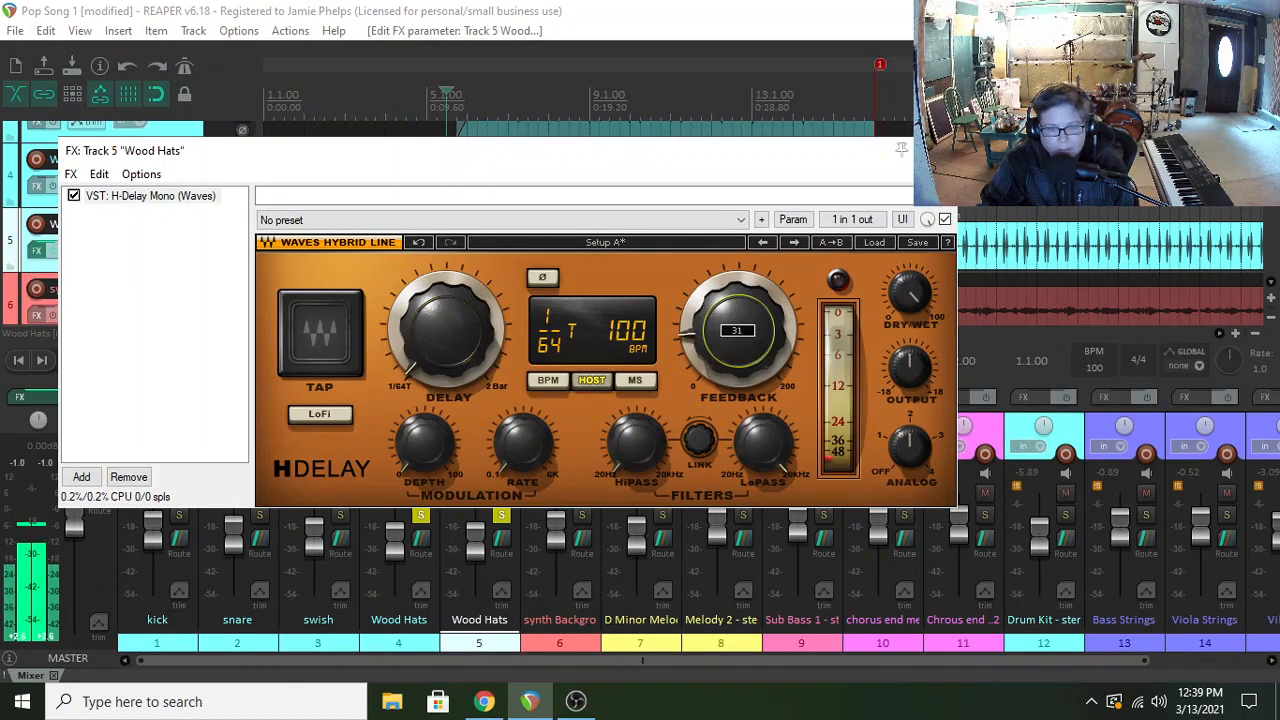
pyautogui.moveTo(753, 431); pyautogui.dragTo(753, 440)
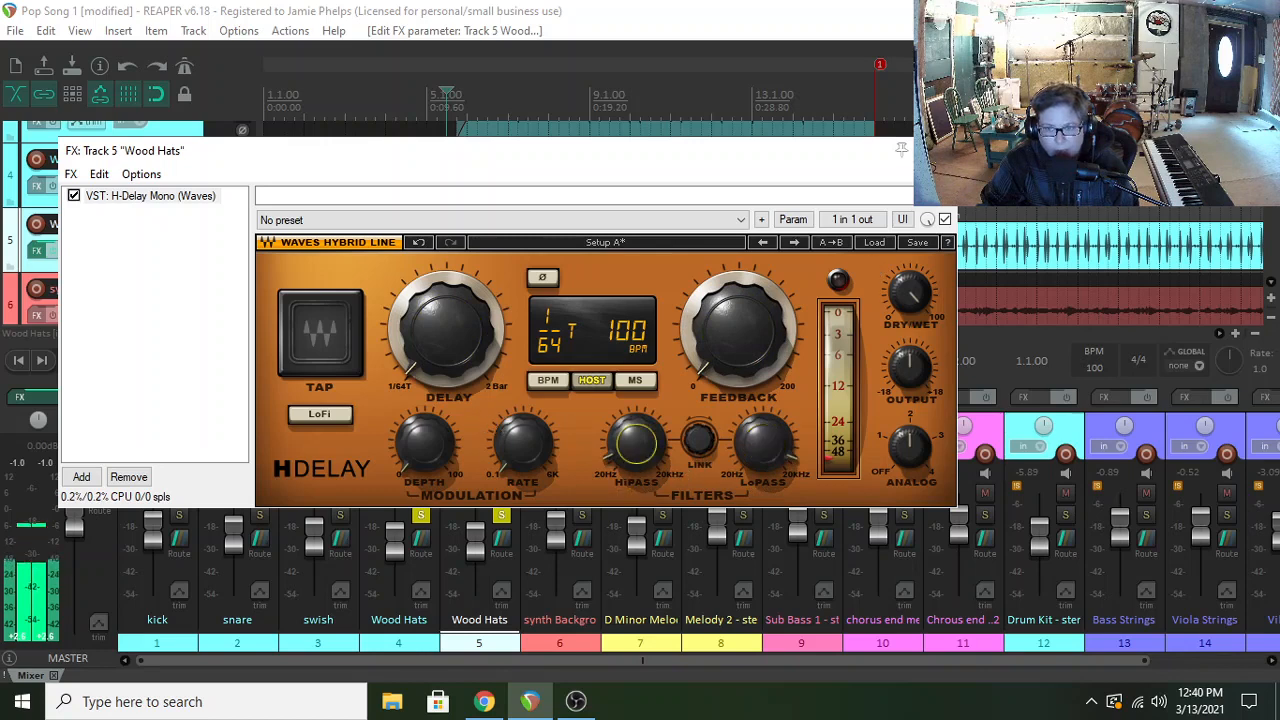
pyautogui.click(940, 150)
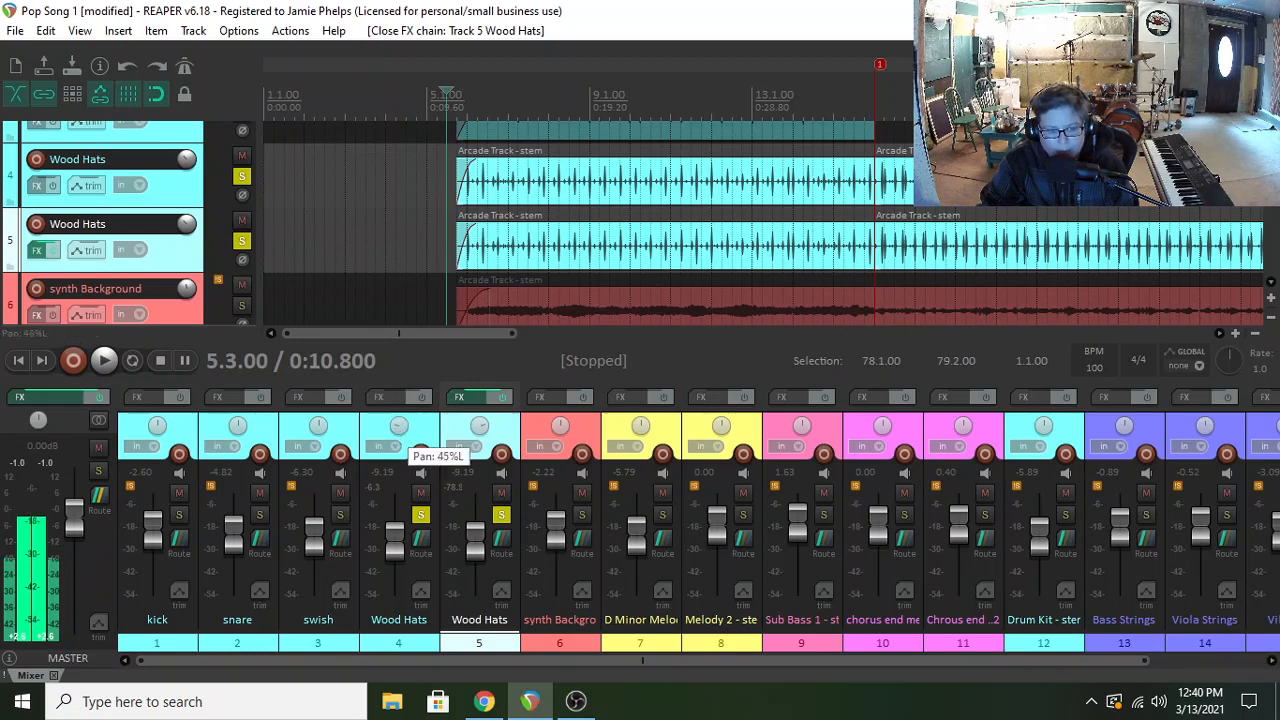
# - Adjust the original Wood Hats track's pan to 44% left, and widen both Wood Hats tracks' panning while playing them back
pyautogui.moveTo(393, 434); pyautogui.dragTo(391, 434)
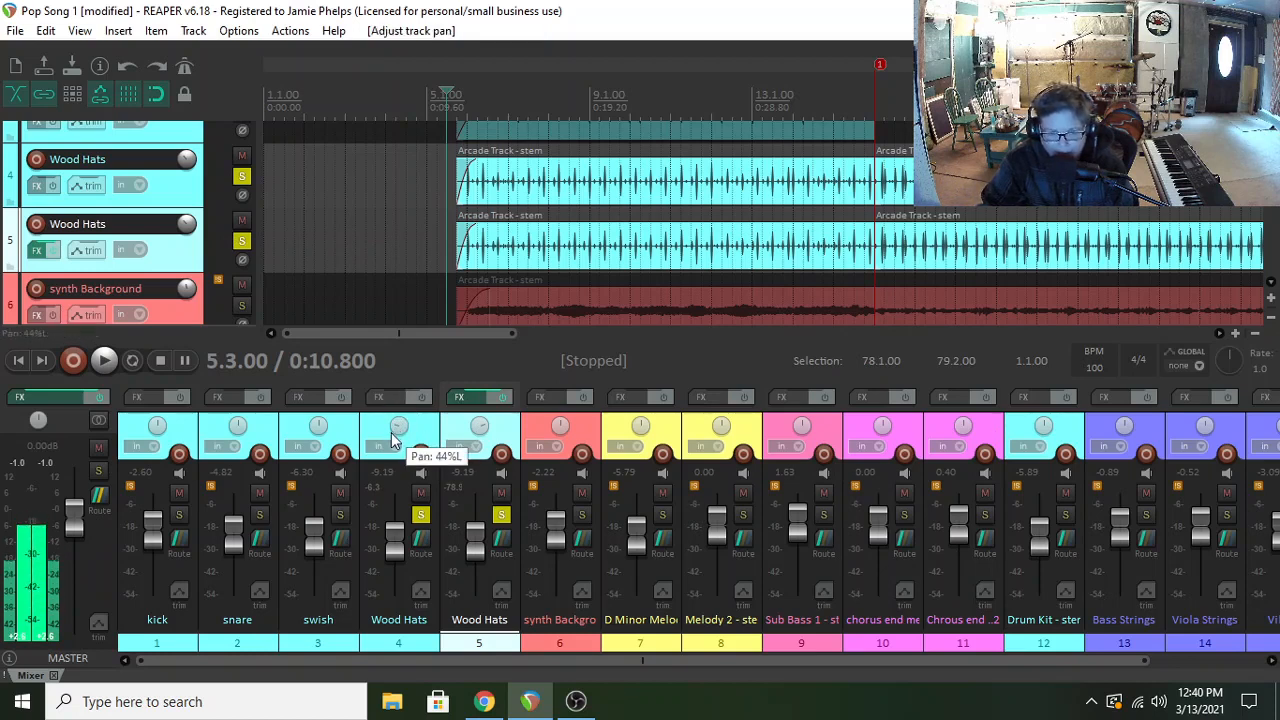
pyautogui.press('space')
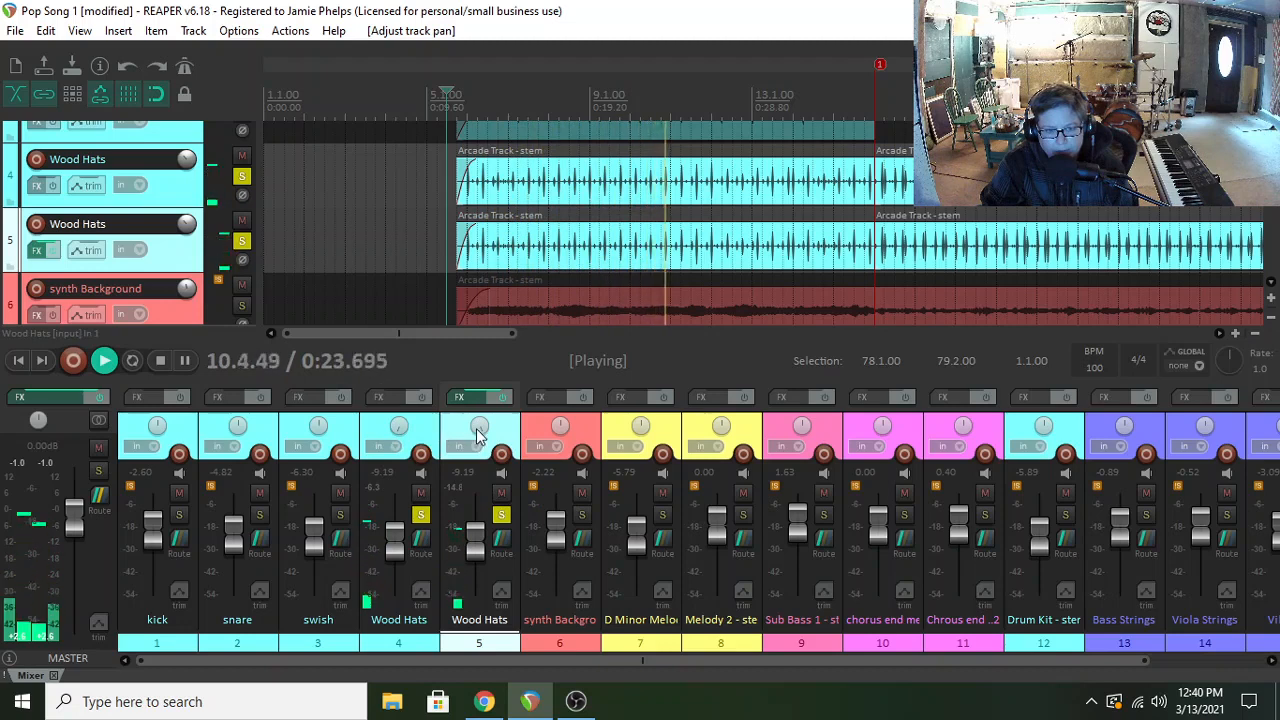
pyautogui.moveTo(479, 427)
pyautogui.moveTo(400, 429)
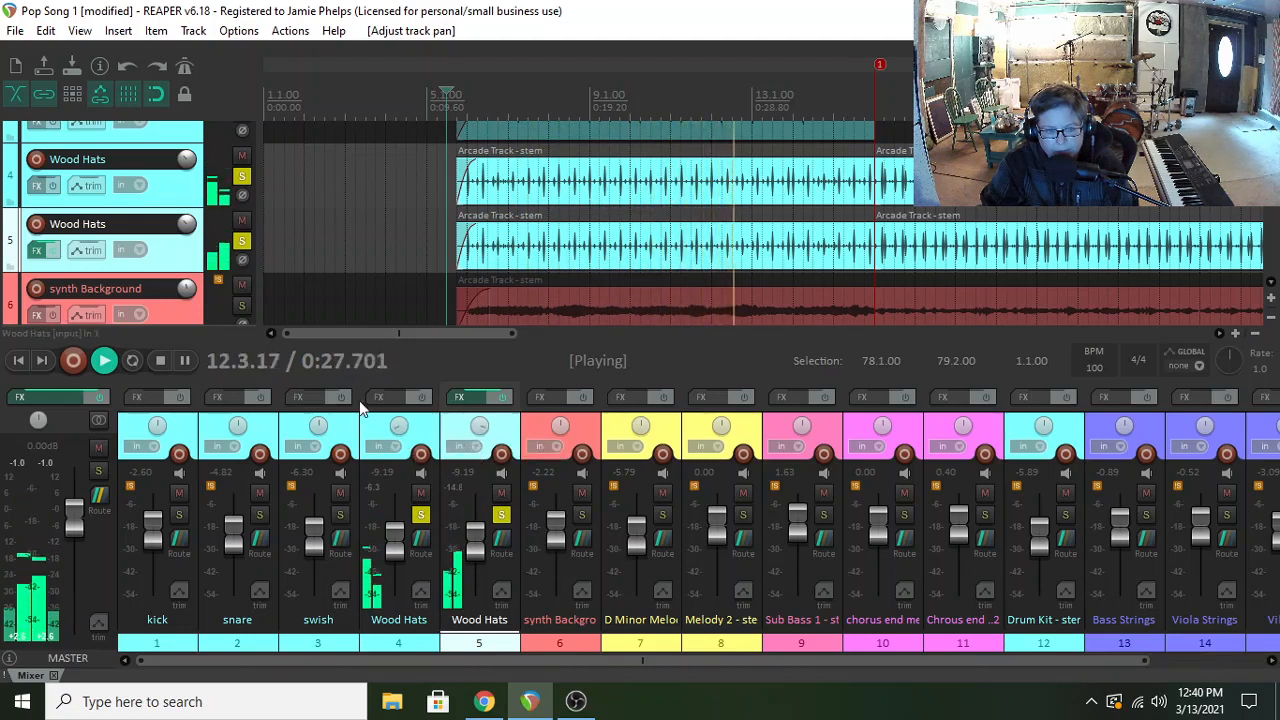
pyautogui.press('space')
# - Insert OldSkoolVerb (Voxengo) on the original Wood Hats track 4 with the Drum Room preset and a pre-delay of 10.0
pyautogui.click(390, 397)
pyautogui.write('old')
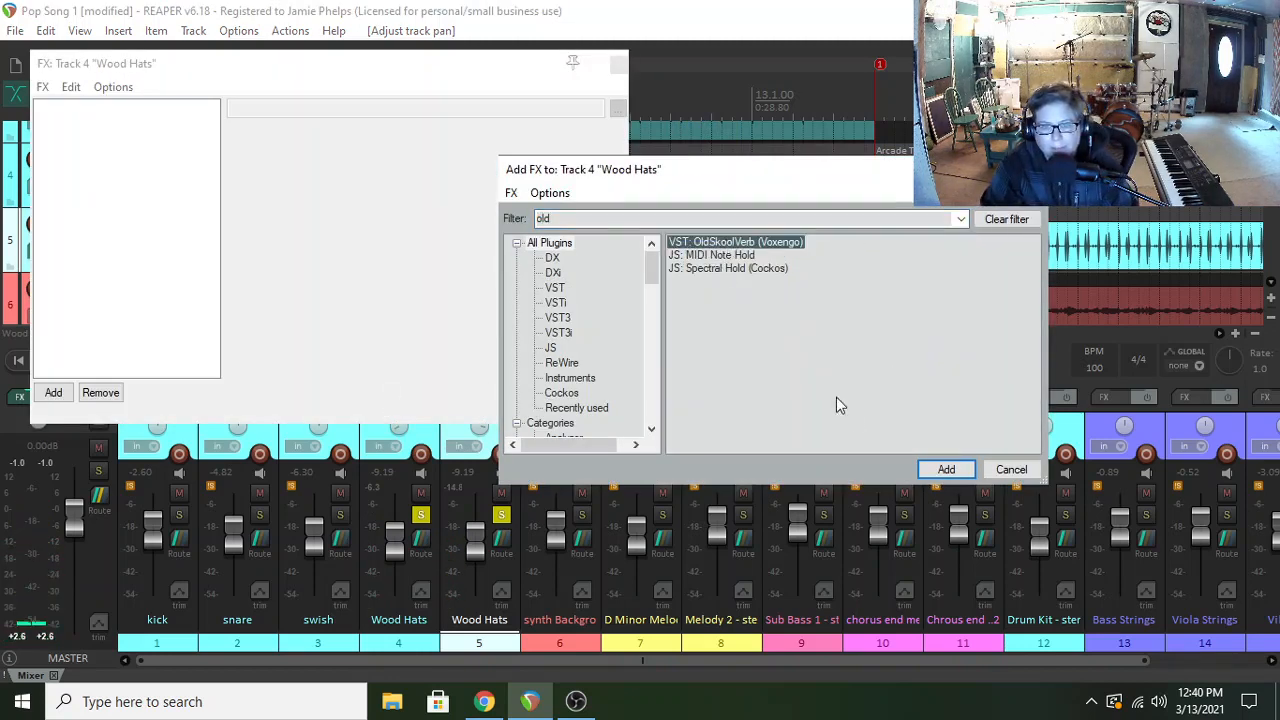
pyautogui.click(945, 470)
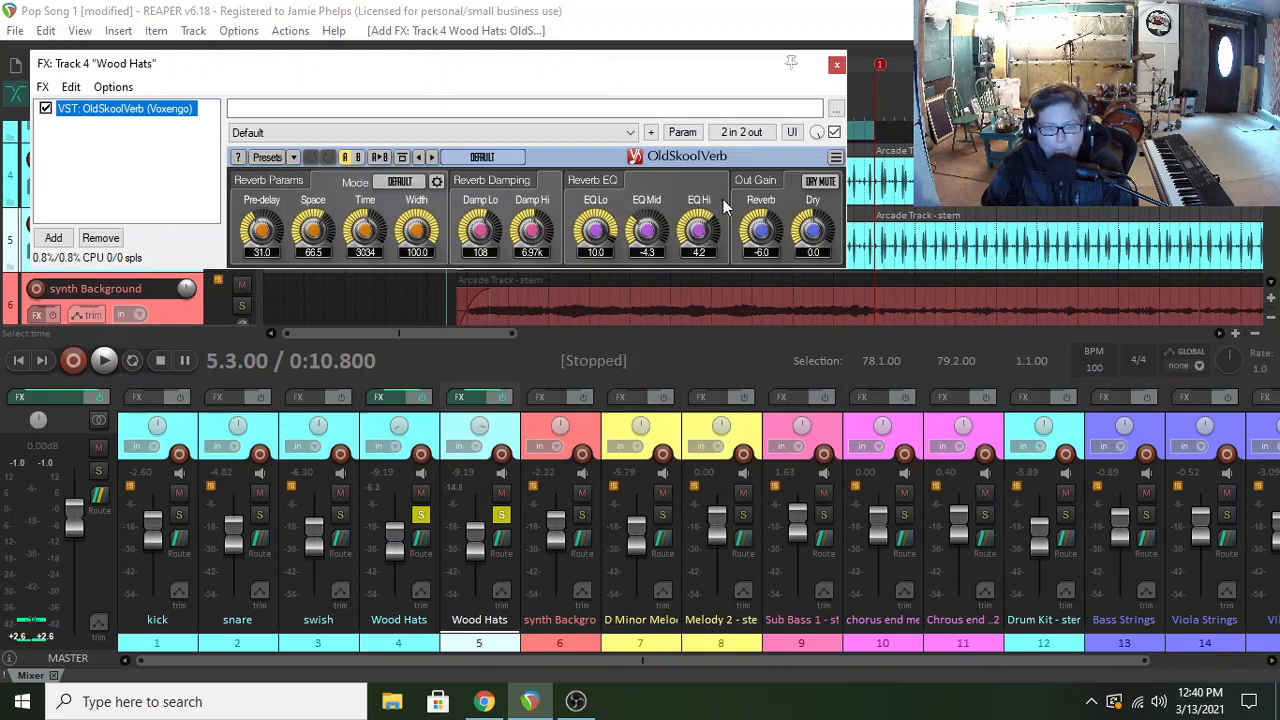
pyautogui.click(268, 158)
pyautogui.click(490, 413)
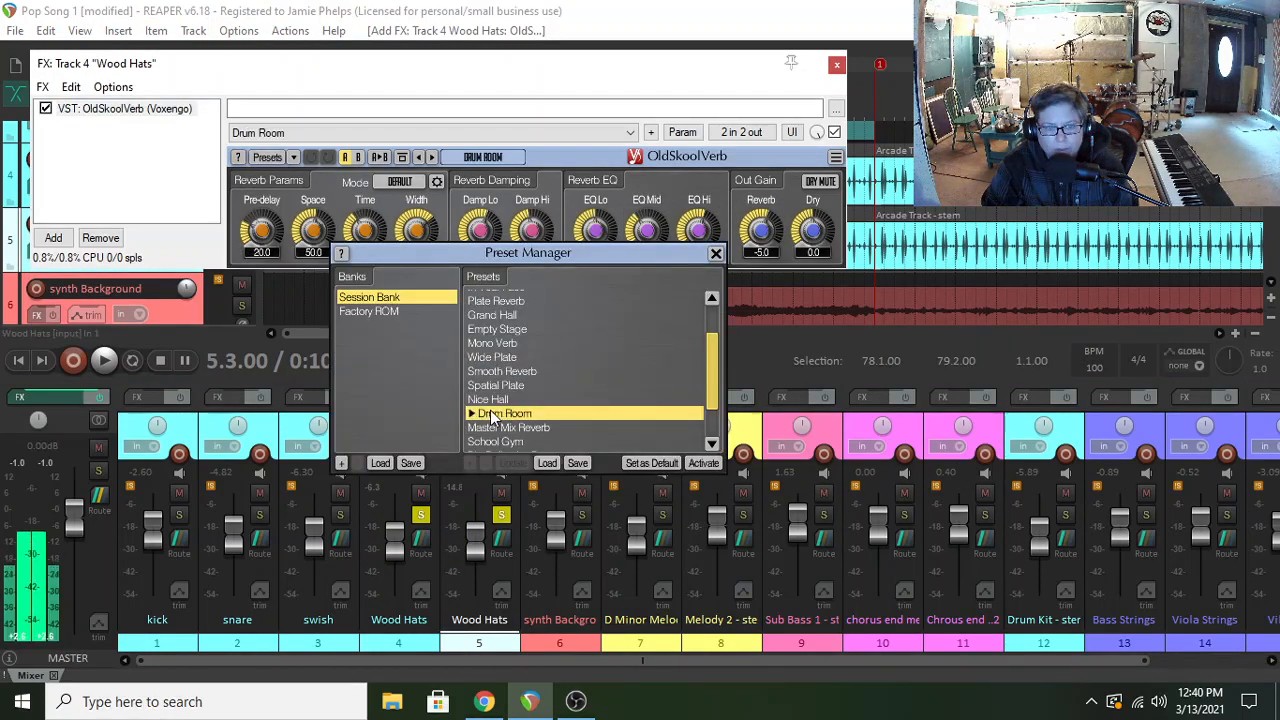
pyautogui.click(716, 256)
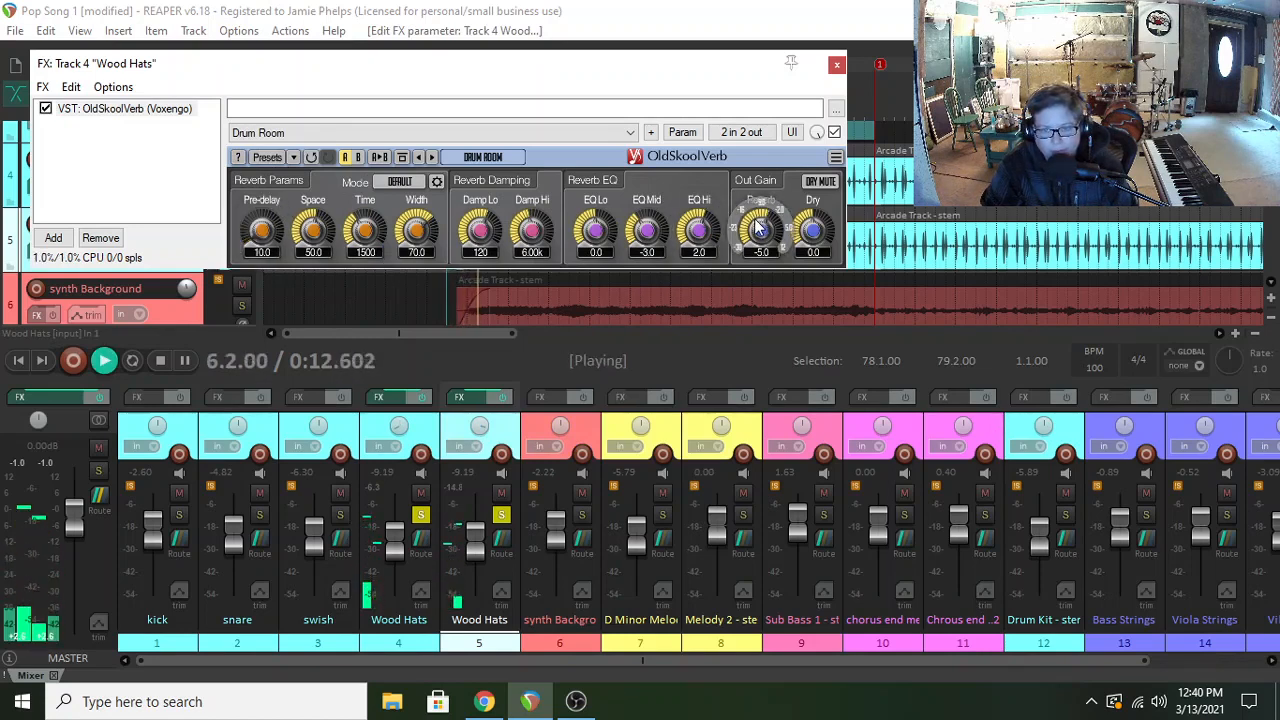
# - During playback, set OldSkoolVerb's reverb output gain to -17.0 and its EQ Hi to -1.2, and close the effect window
pyautogui.moveTo(757, 226); pyautogui.dragTo(757, 265)
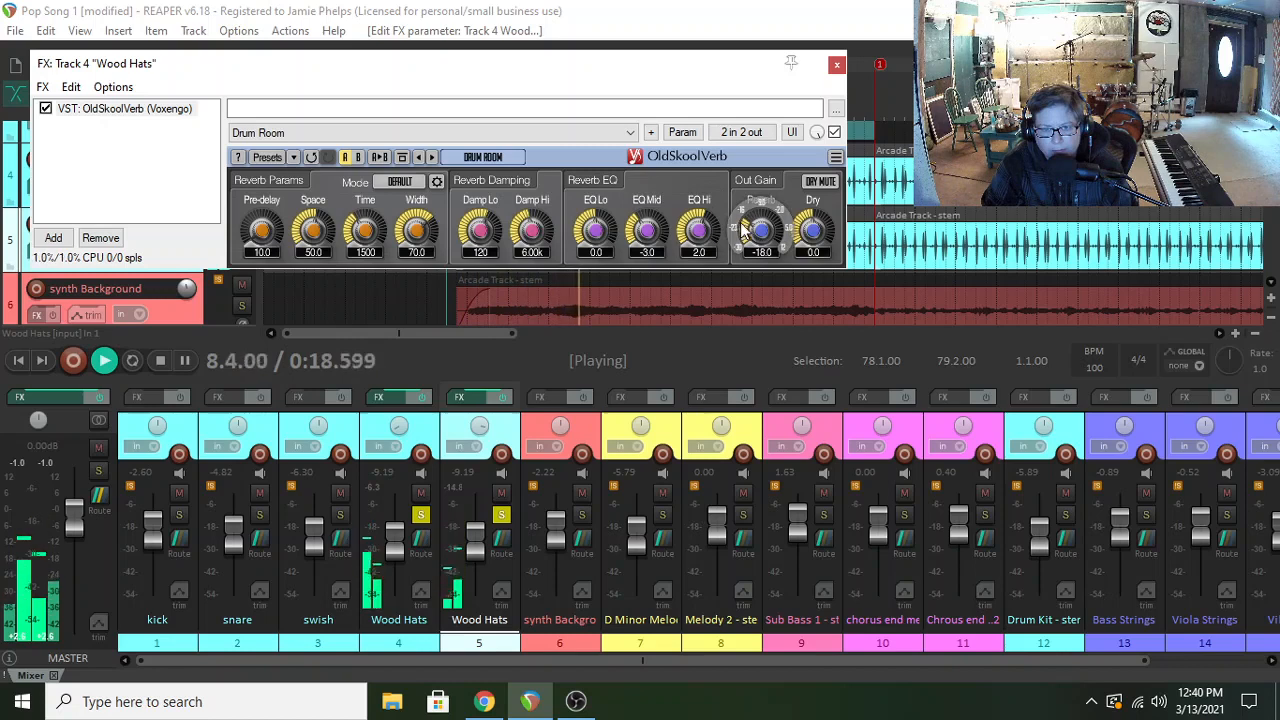
pyautogui.moveTo(678, 228); pyautogui.dragTo(678, 245)
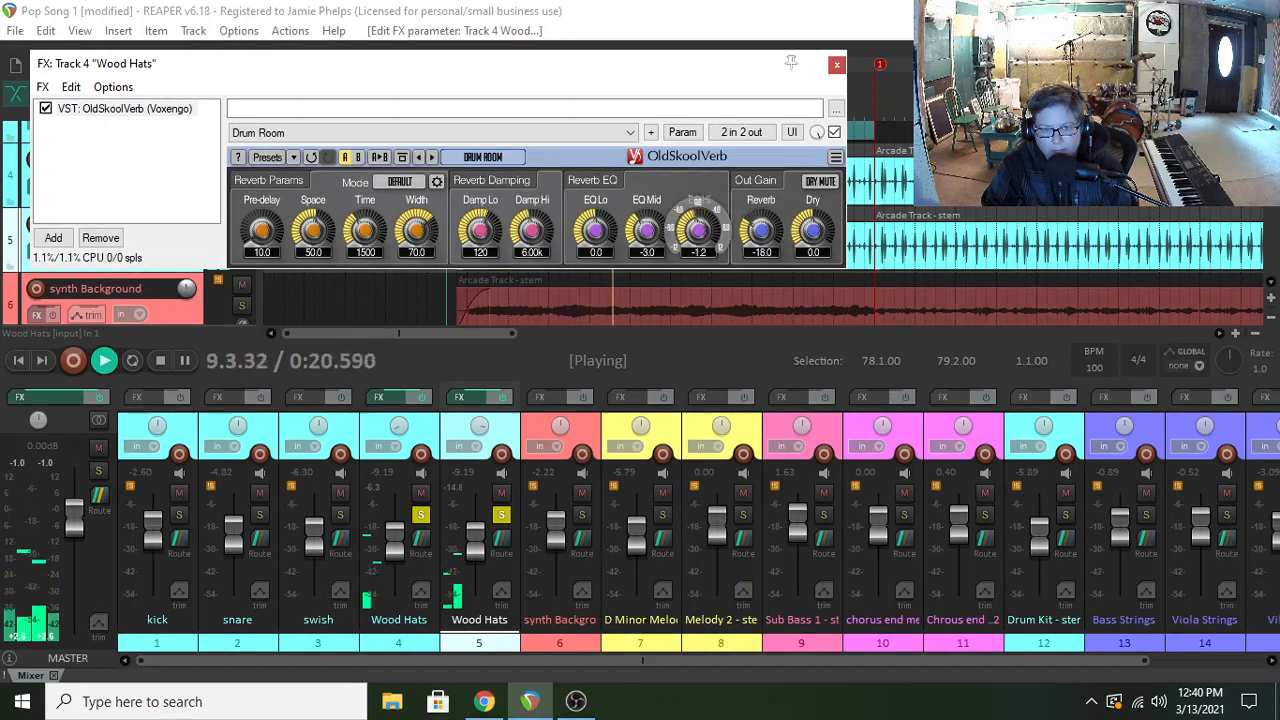
pyautogui.moveTo(770, 237); pyautogui.dragTo(770, 232)
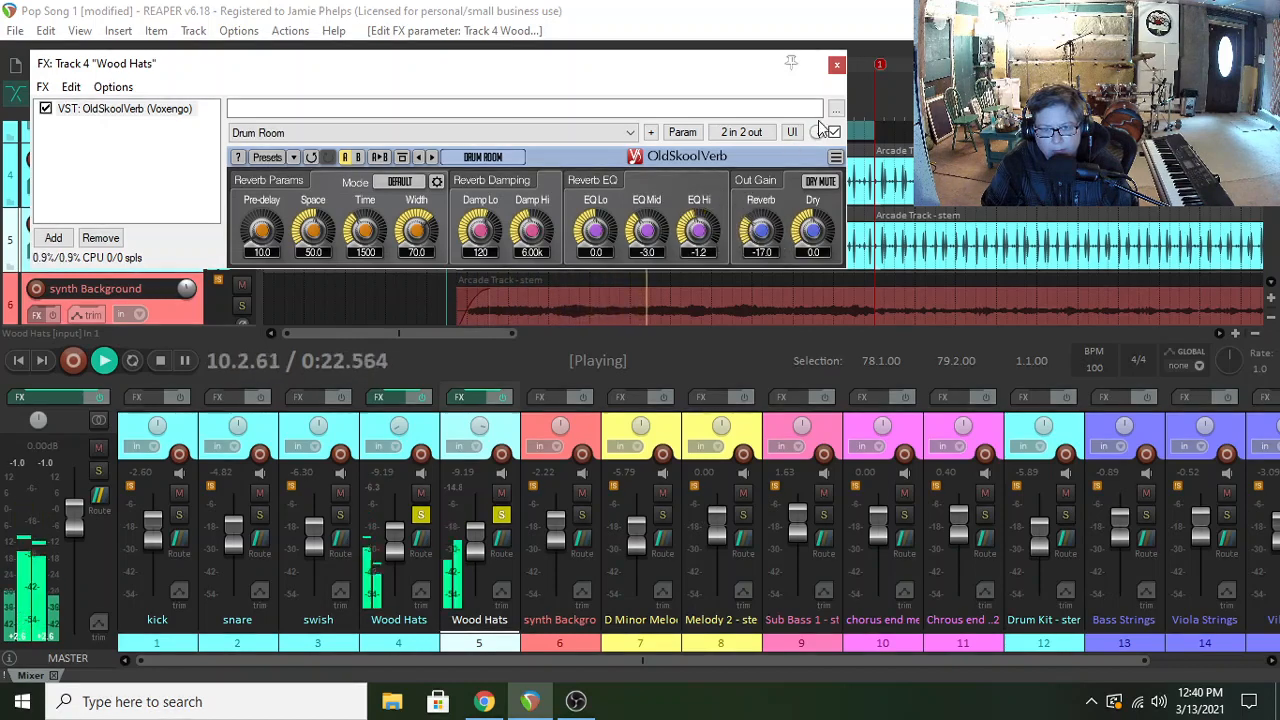
pyautogui.click(836, 66)
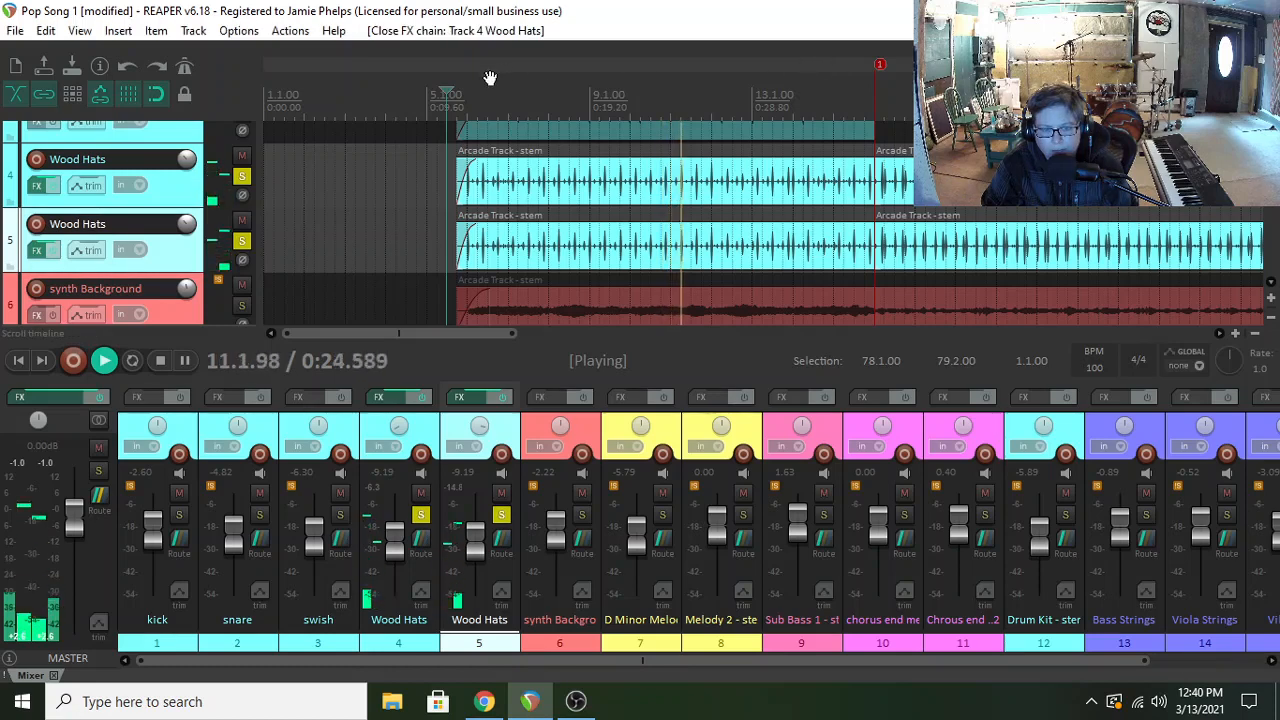
# - Restart playback with the kick, snare and swish tracks soloed alongside both Wood Hats tracks
pyautogui.press('space')
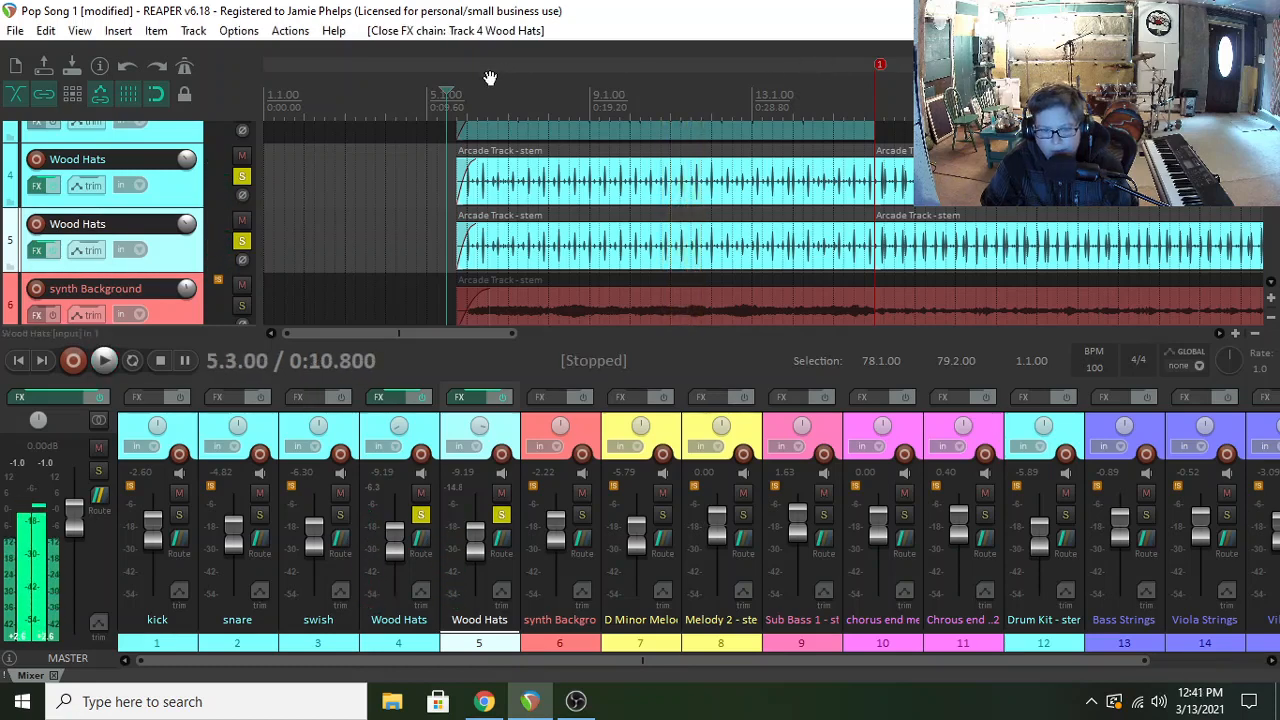
pyautogui.click(340, 516)
pyautogui.click(183, 516)
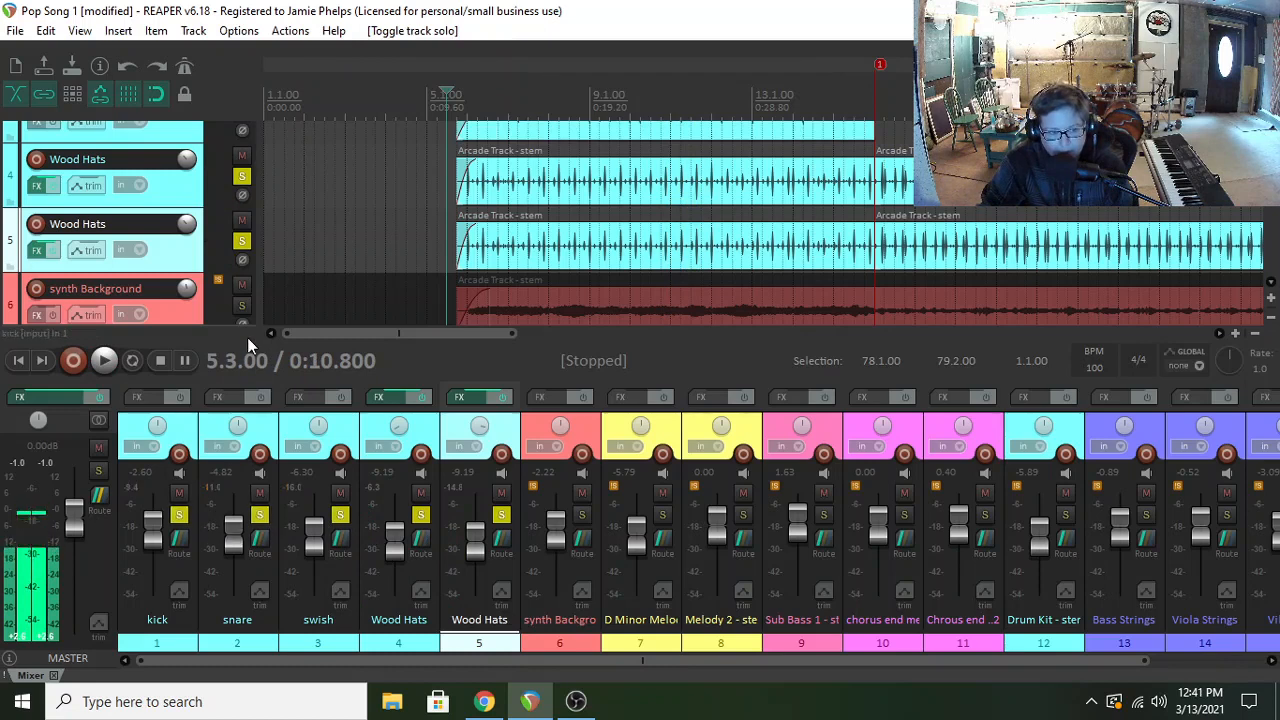
pyautogui.press('space')
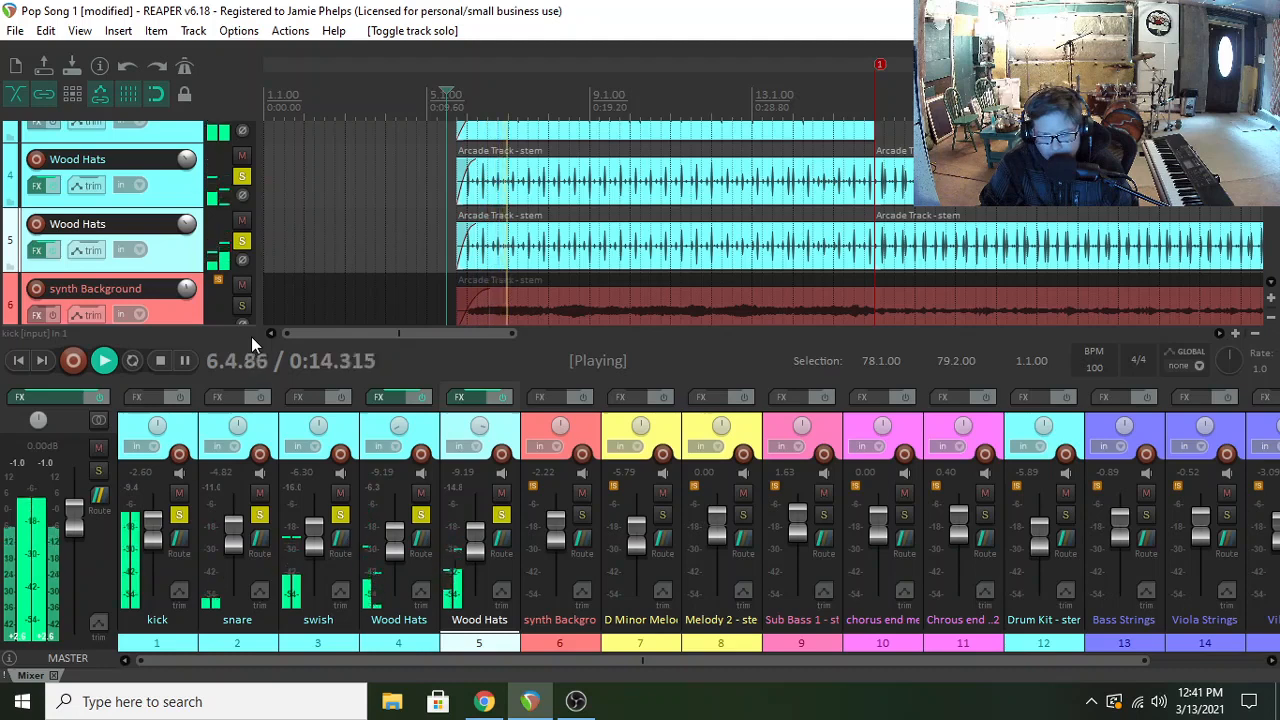
# - Raise the volume of Wood Hats track 5 to -5.28 dB during playback, and stop playback
pyautogui.scroll(9, 482, 546)
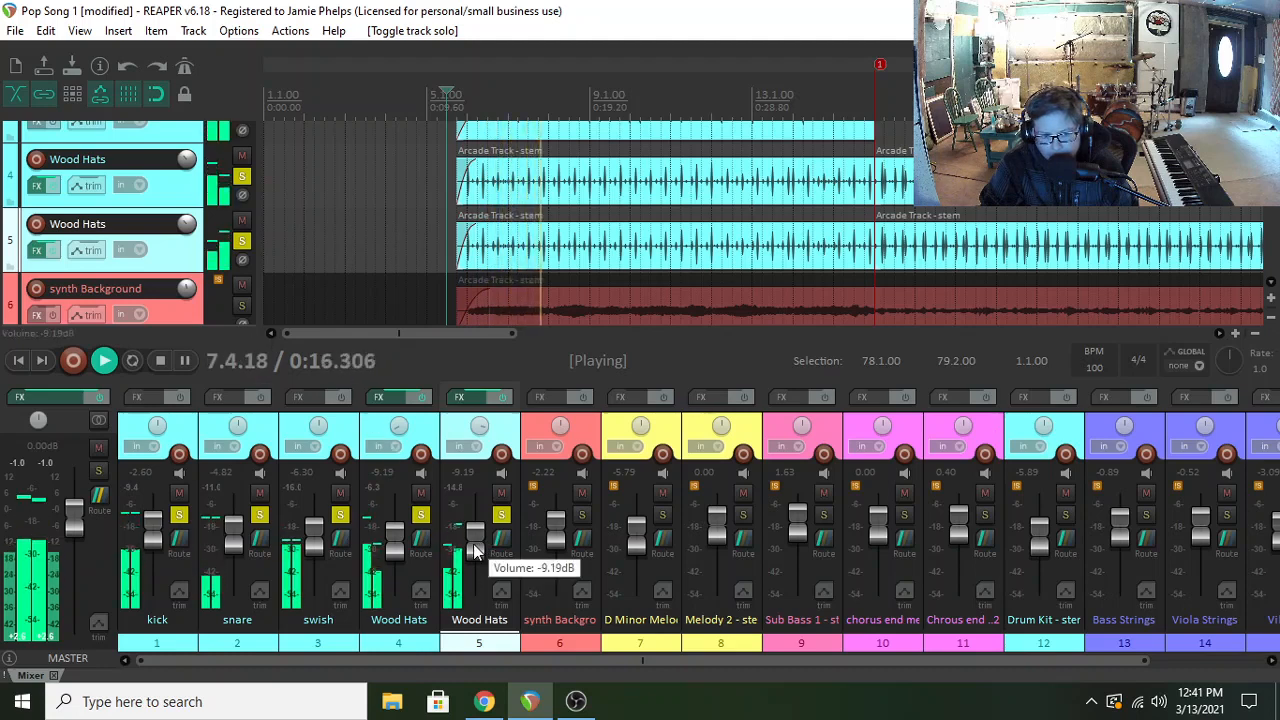
pyautogui.scroll(-1, 475, 540)
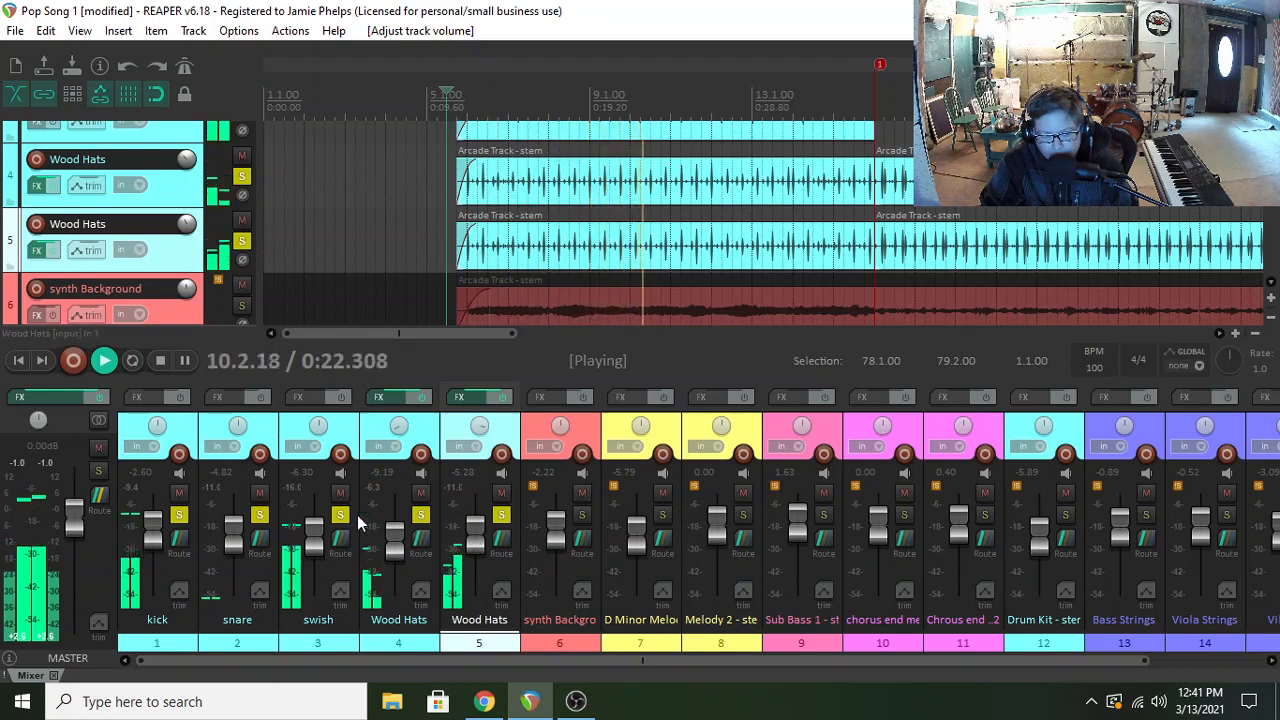
pyautogui.press('space')
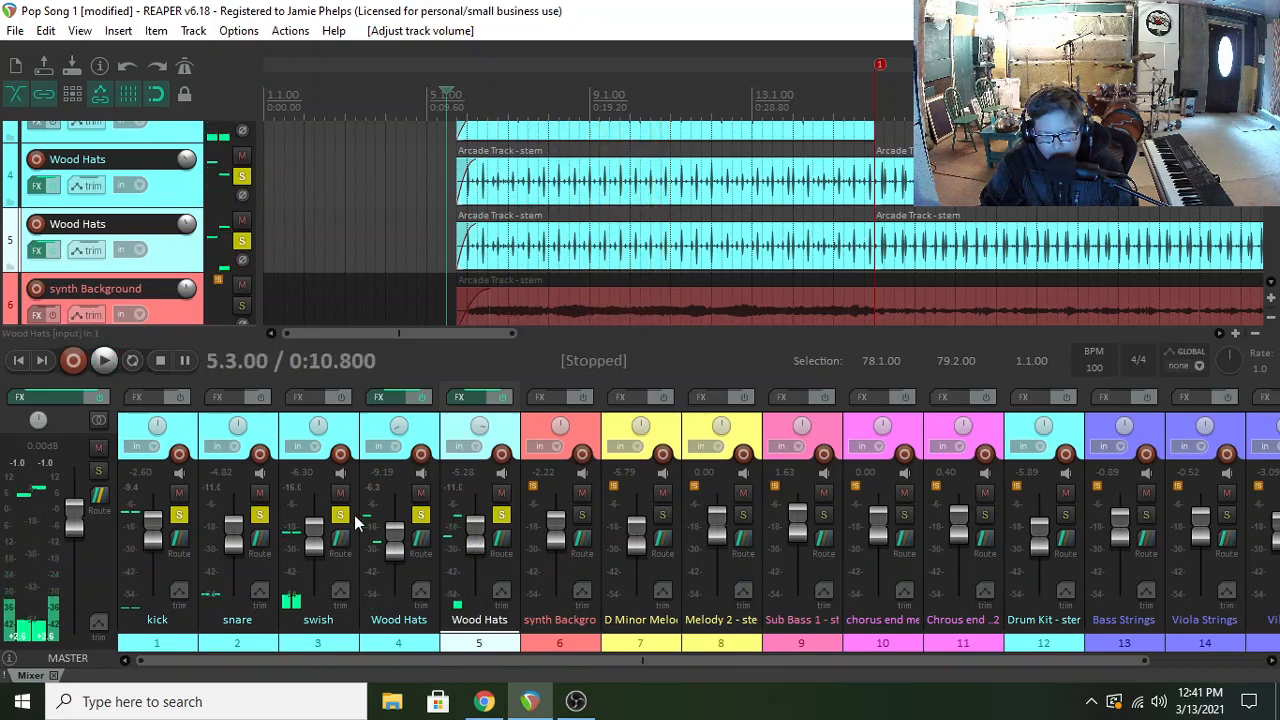
# - Duplicate the swish track, and pan the snare to the left and swish track 3 to the right
pyautogui.scroll(1, 700, 230)
pyautogui.scroll(1, 613, 200)
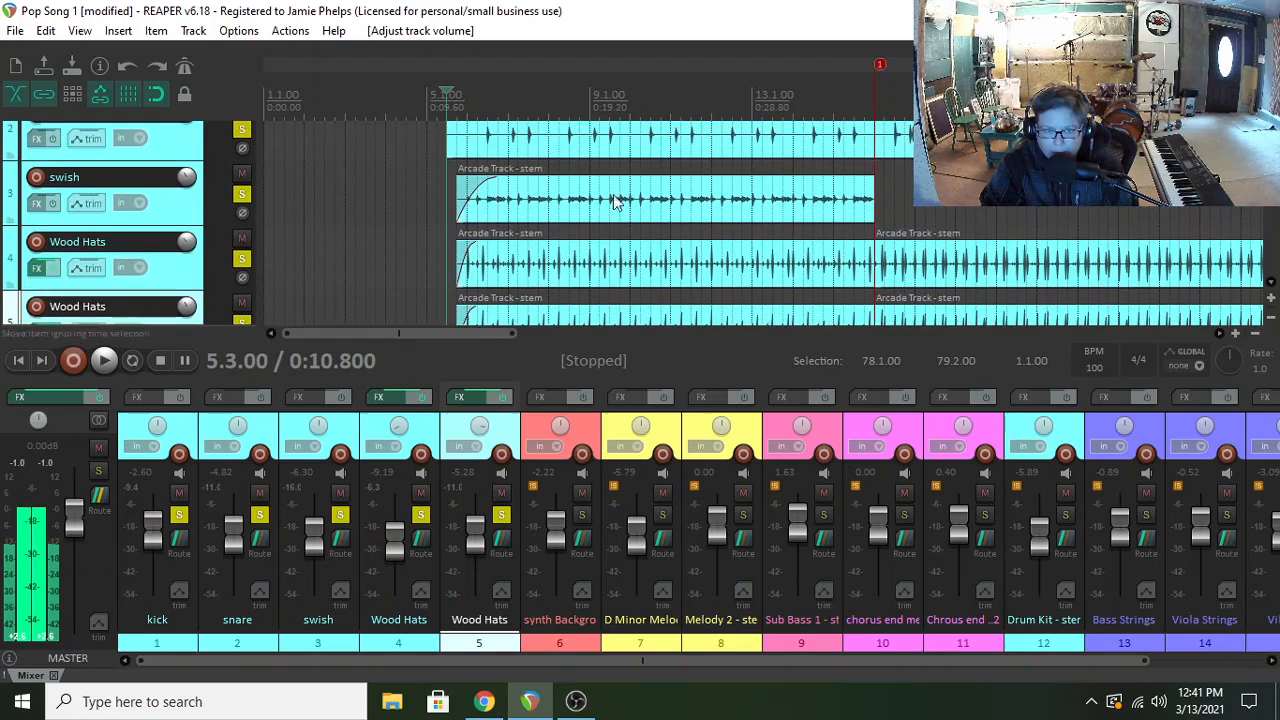
pyautogui.click(171, 214)
pyautogui.rightClick(171, 215)
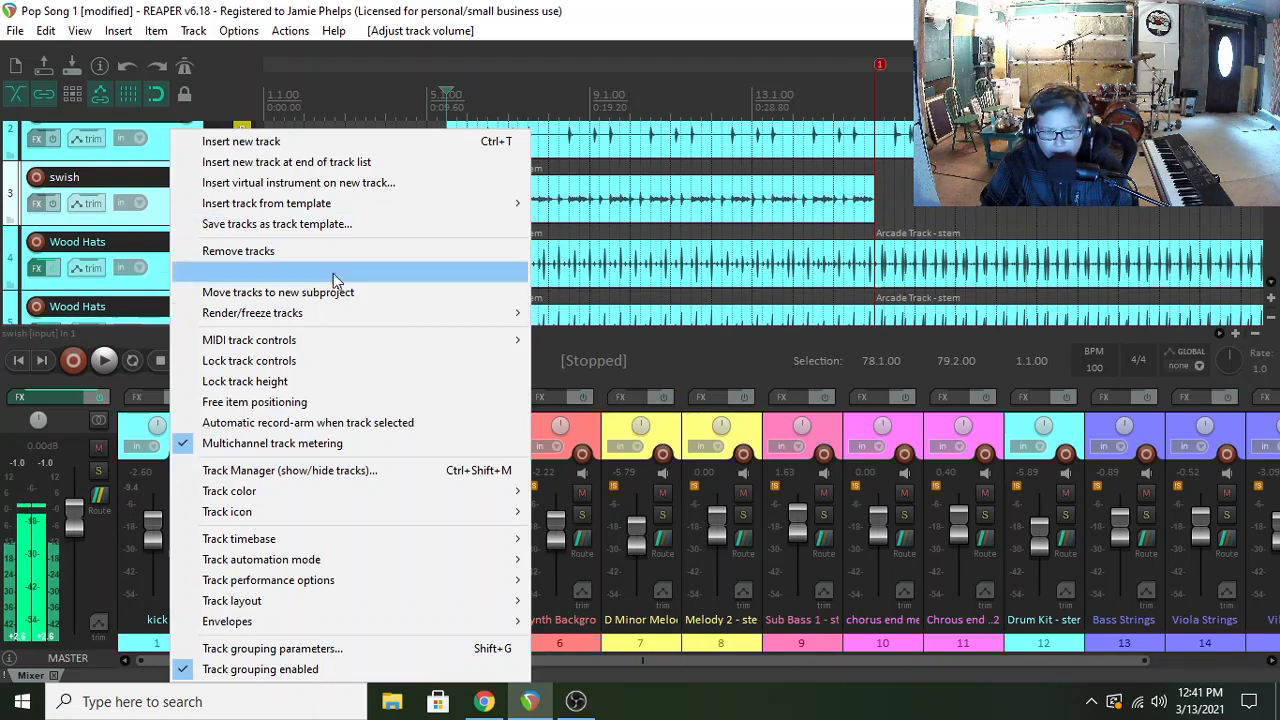
pyautogui.click(250, 271)
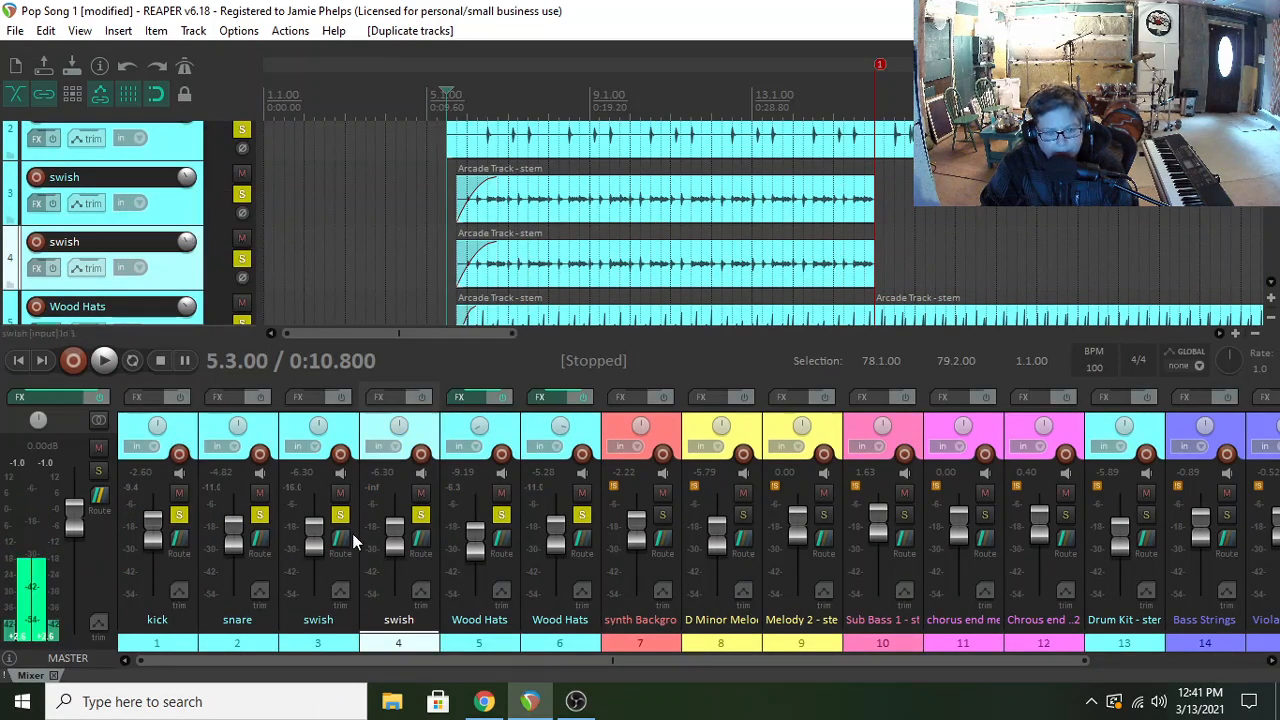
pyautogui.moveTo(238, 427); pyautogui.dragTo(240, 434)
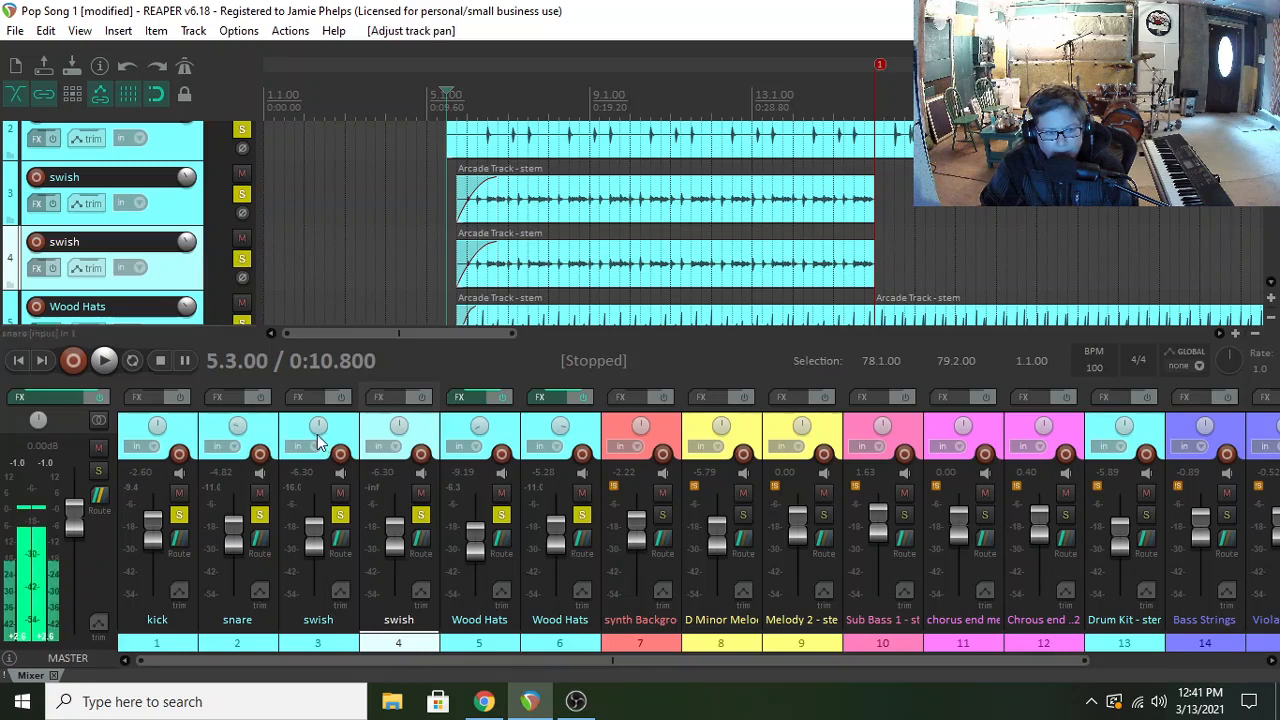
# - Insert H-Delay Mono (Waves) on swish track 3
pyautogui.click(298, 397)
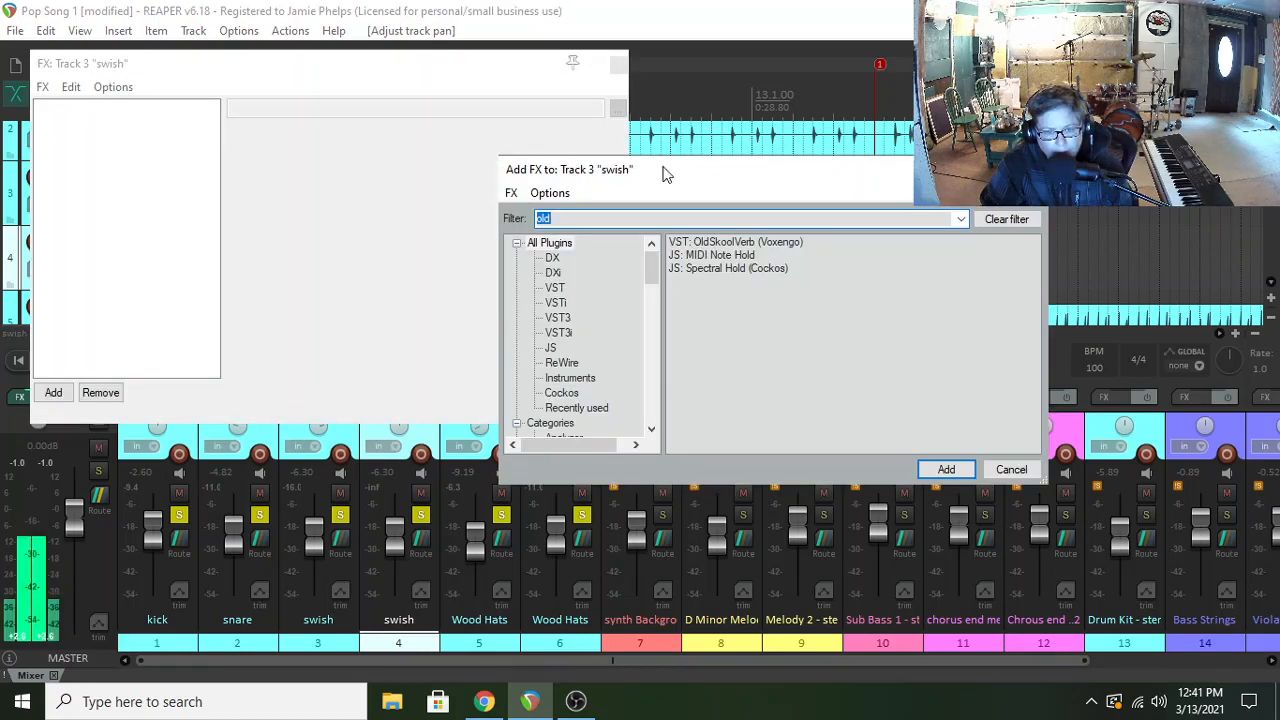
pyautogui.write('h')
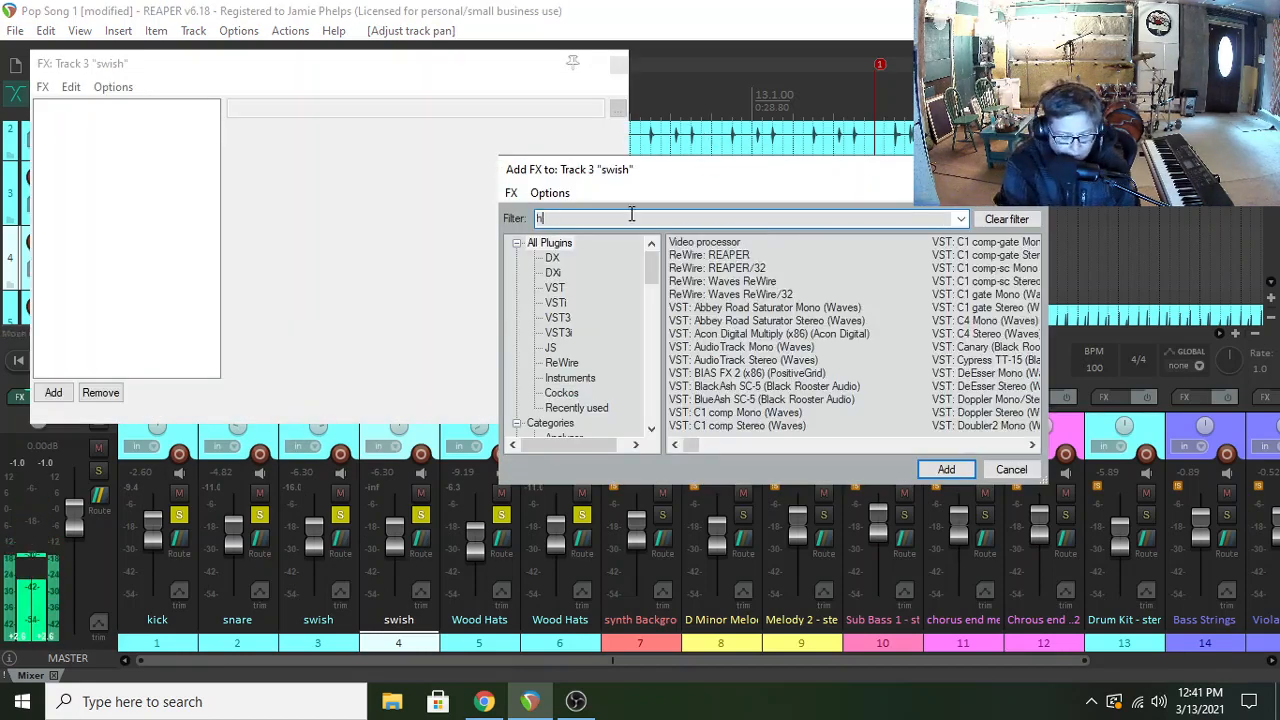
pyautogui.click(740, 309)
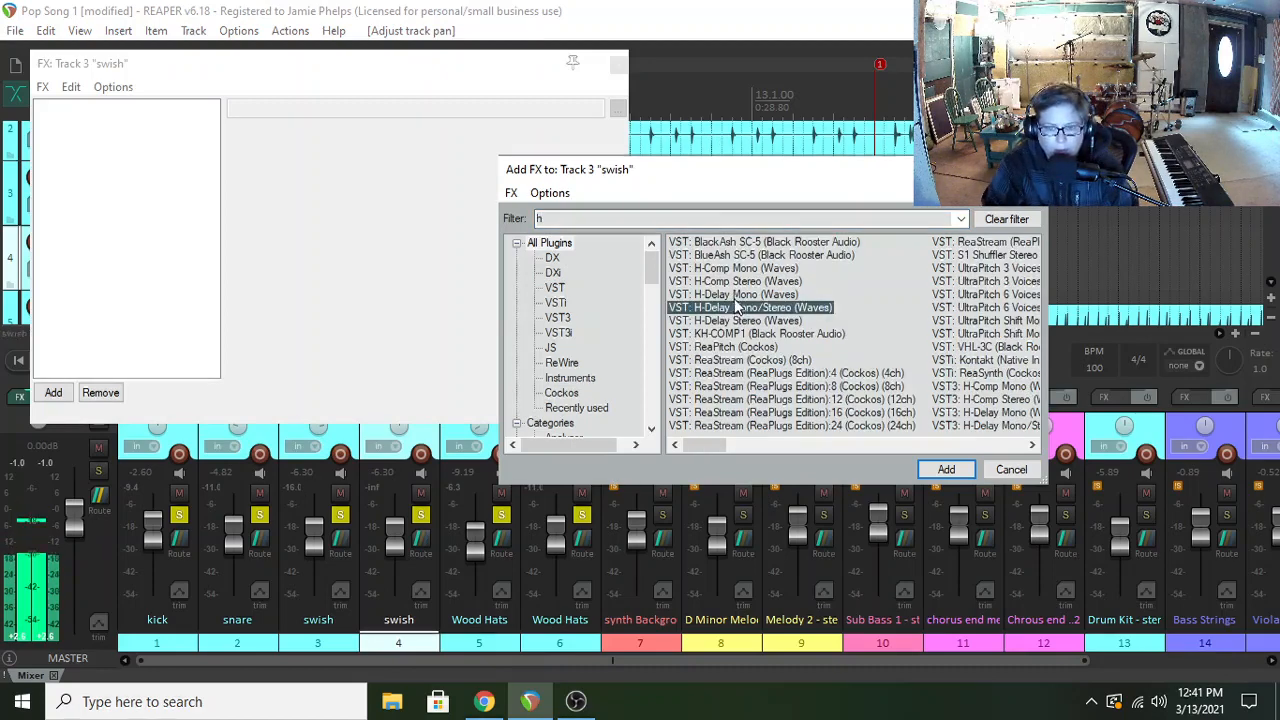
pyautogui.click(742, 297)
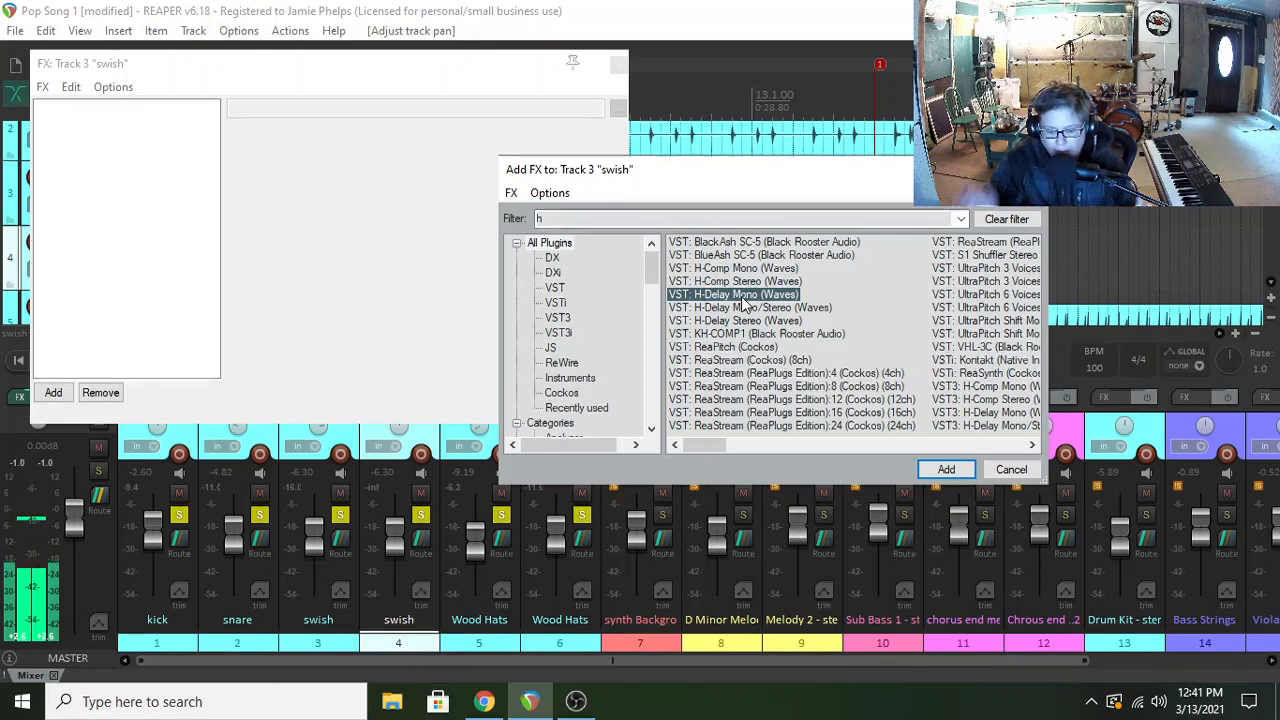
pyautogui.click(944, 470)
# - In the swish track's H-Delay, set the delay to 1/64 and the feedback to 0, lower the LoPass filter slightly, and close the effect window
pyautogui.moveTo(448, 232); pyautogui.dragTo(448, 290)
pyautogui.moveTo(735, 245); pyautogui.dragTo(735, 290)
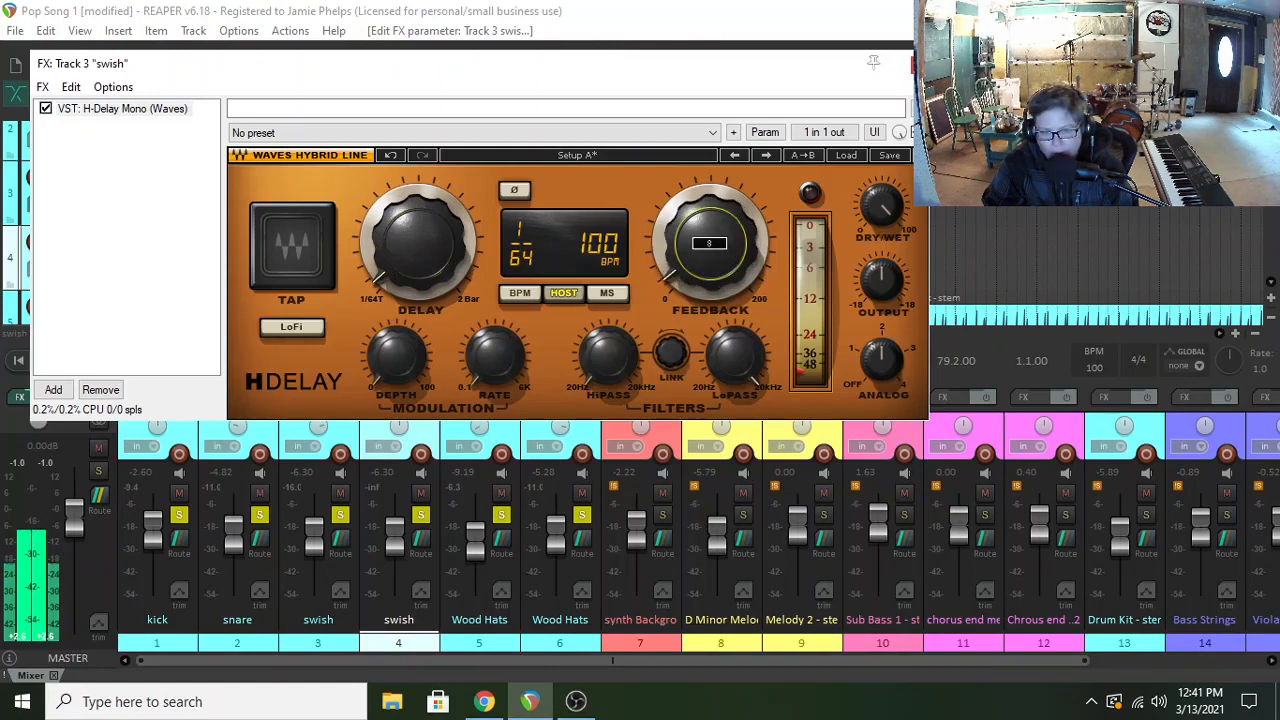
pyautogui.moveTo(722, 342); pyautogui.dragTo(722, 362)
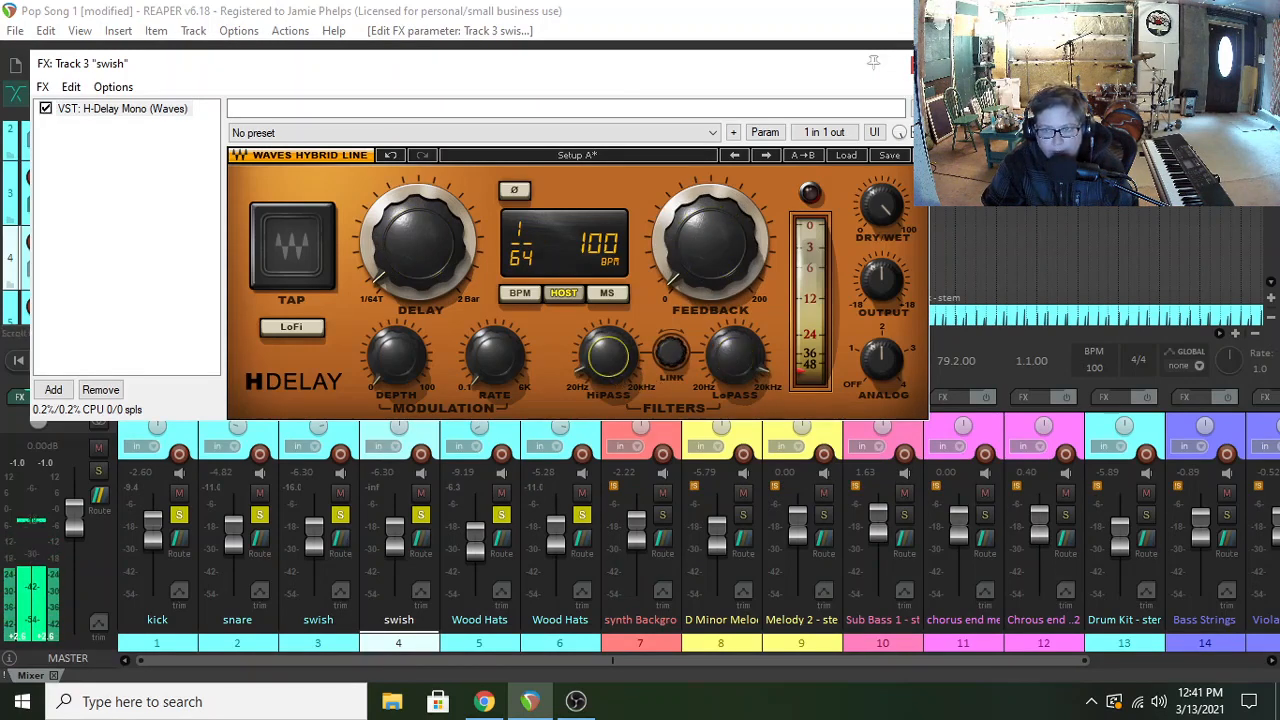
pyautogui.click(914, 63)
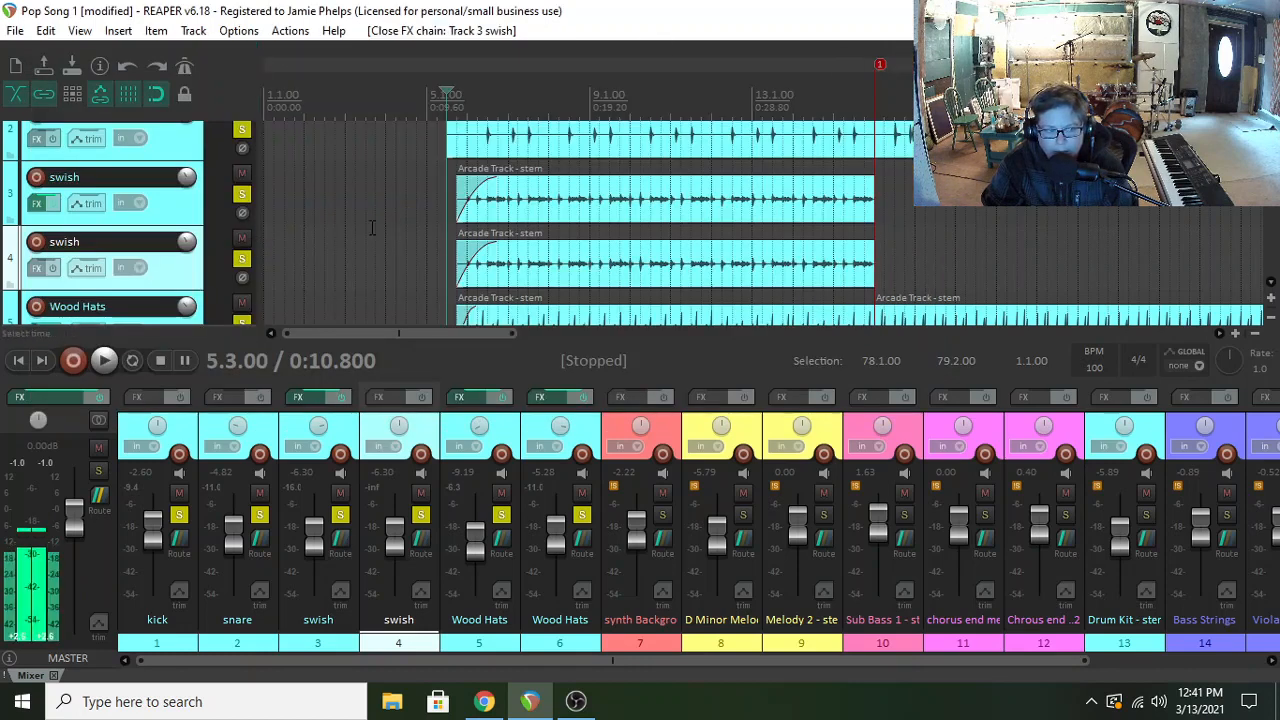
# - Leave only the two swish tracks soloed, return the snare's pan to center, and play them
pyautogui.click(498, 515)
pyautogui.click(581, 515)
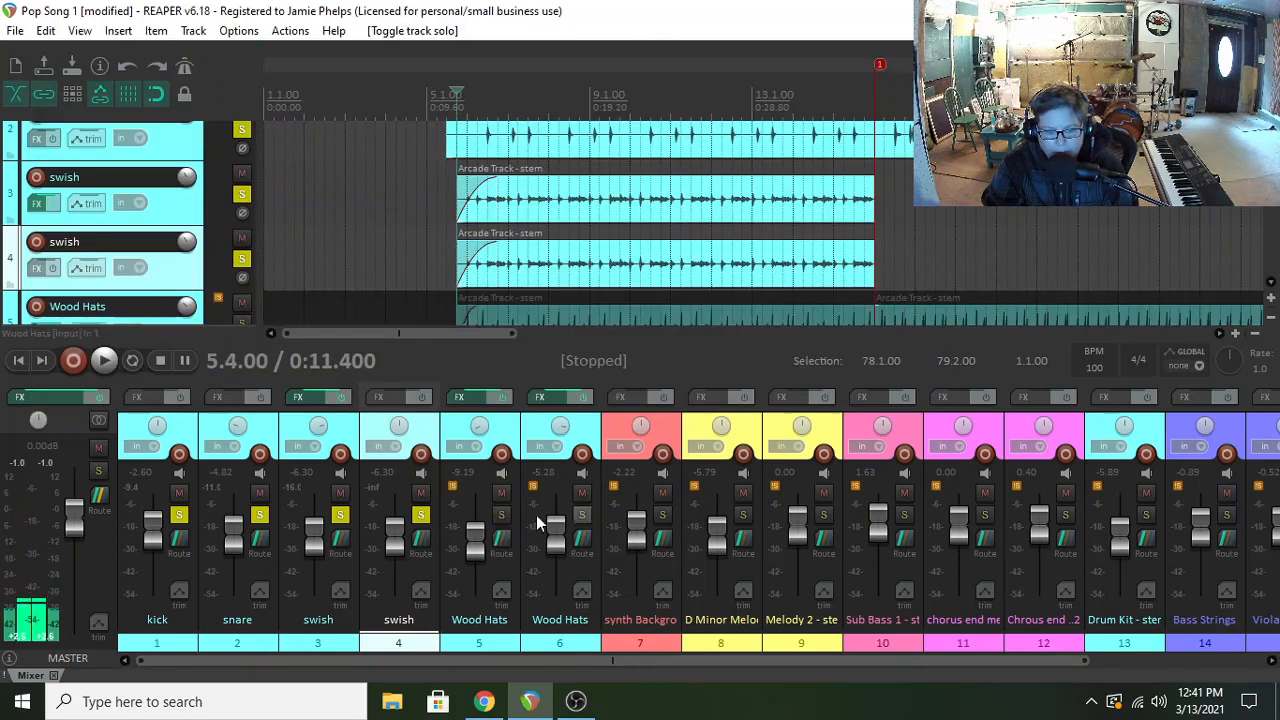
pyautogui.click(259, 515)
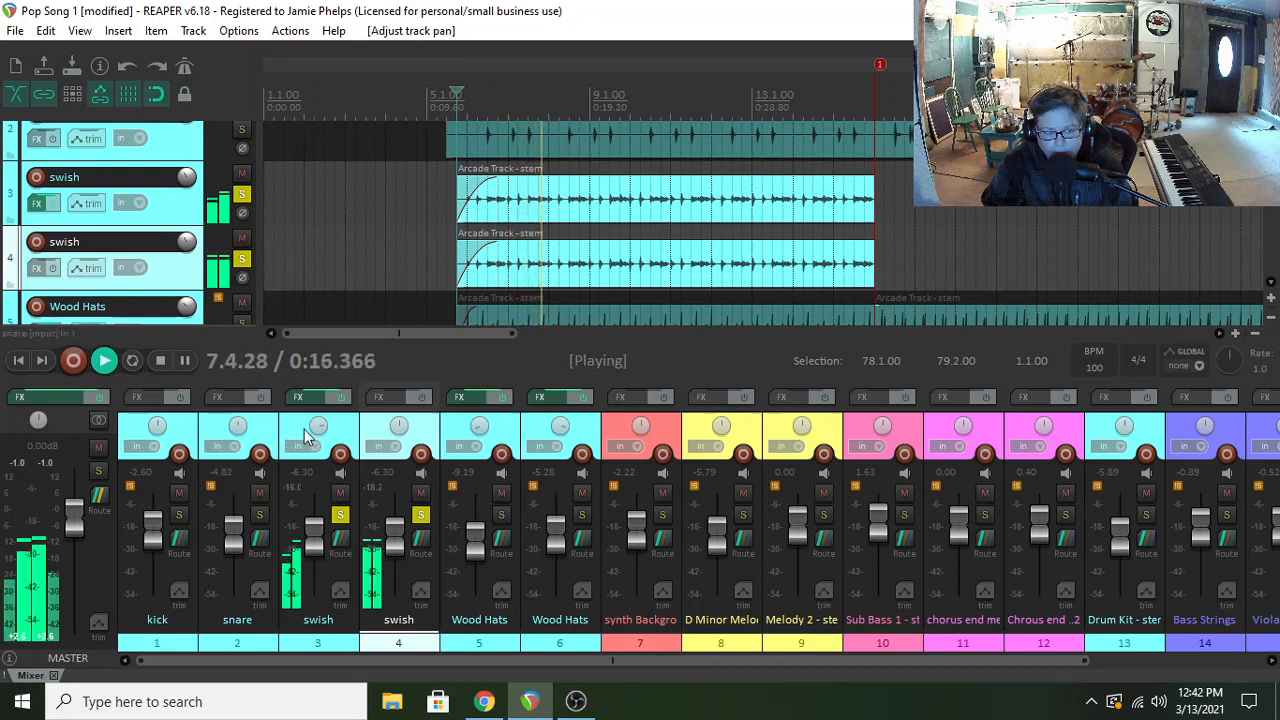
# - Move the duplicate swish track ahead of the one with H-Delay, pan it left, and restart playback
pyautogui.press('space')
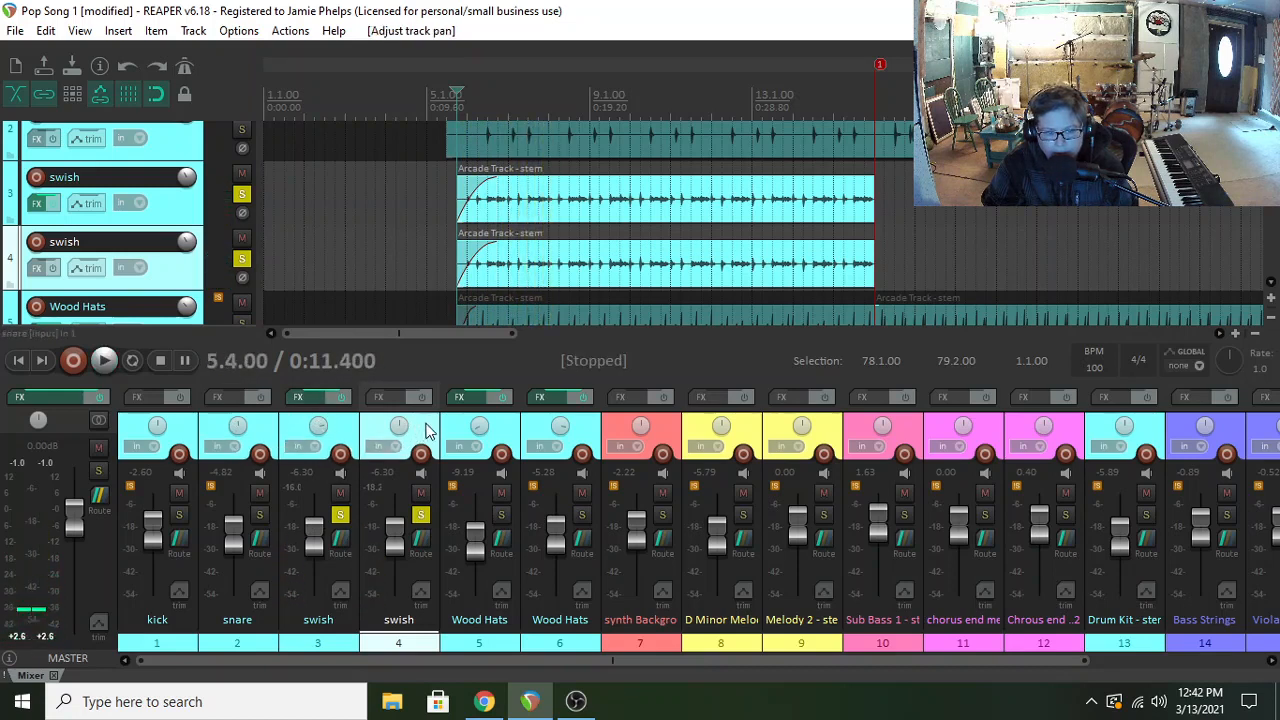
pyautogui.moveTo(414, 426); pyautogui.dragTo(338, 420)
pyautogui.press('space')
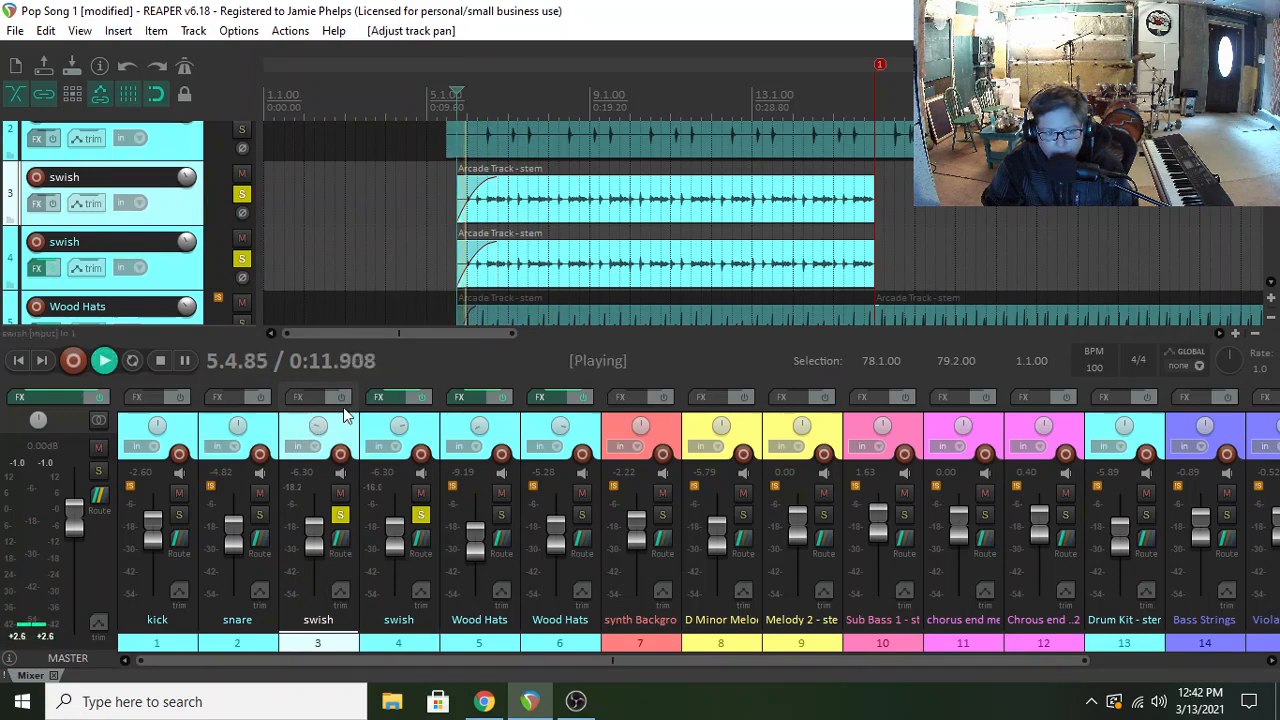
# - Raise the delayed swish track 4 to -3.63 dB and pan it 69% right, with swish track 3 panned further left
pyautogui.moveTo(395, 535); pyautogui.dragTo(394, 522)
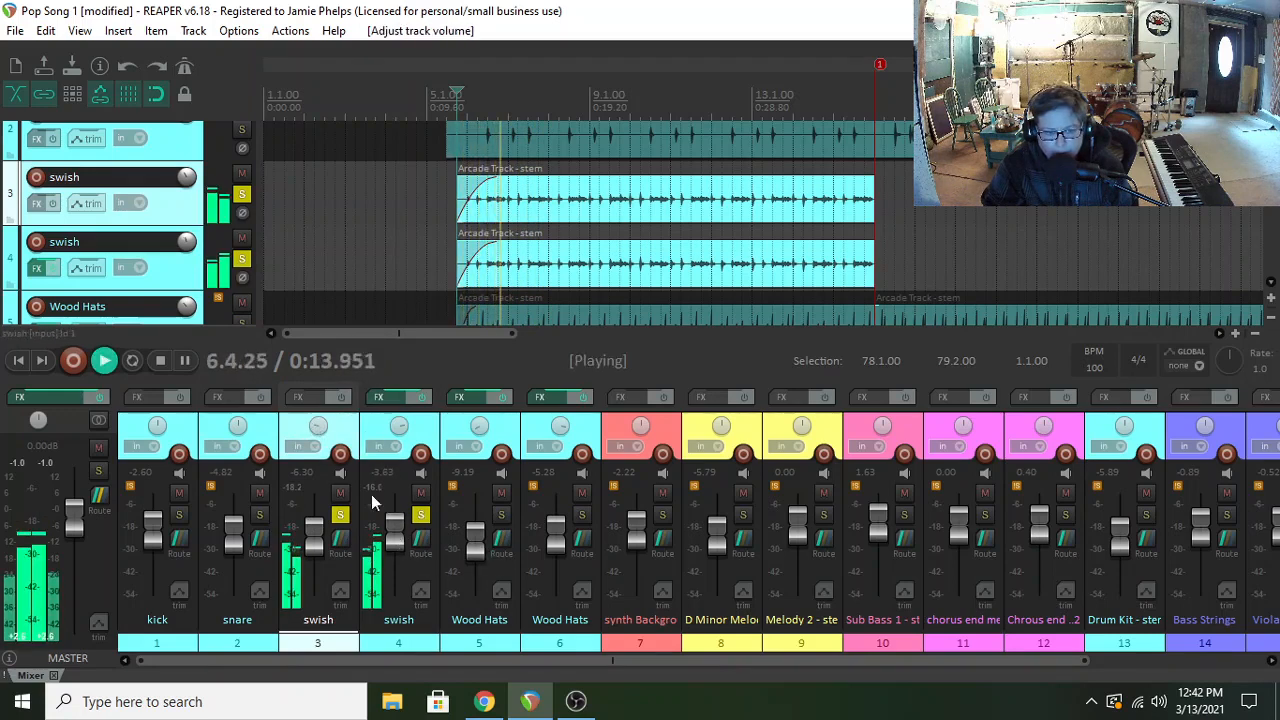
pyautogui.moveTo(318, 426); pyautogui.dragTo(318, 446)
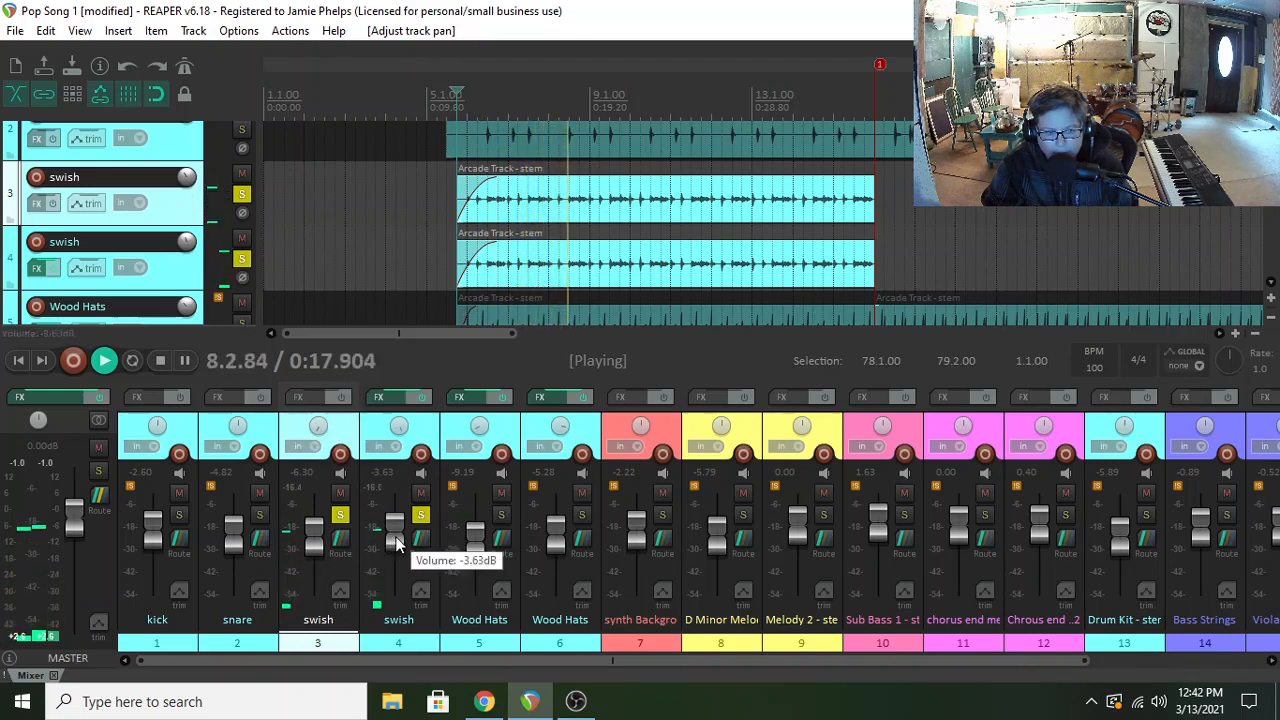
pyautogui.moveTo(318, 436); pyautogui.dragTo(318, 422)
pyautogui.moveTo(403, 432)
pyautogui.mouseDown()
pyautogui.moveTo(403, 390)
pyautogui.moveTo(403, 428)
pyautogui.mouseUp()
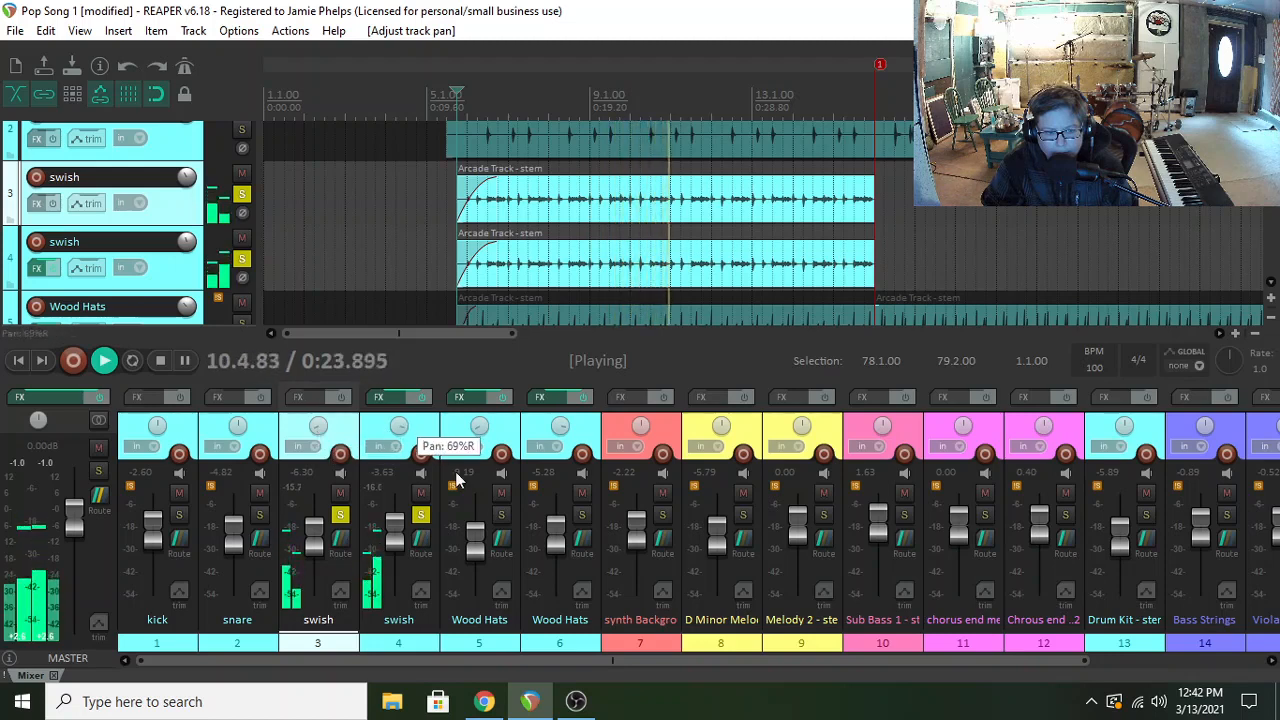
# - Listen to both Wood Hats tracks soloed together with the two swish tracks, and stop playback
pyautogui.click(501, 514)
pyautogui.click(581, 514)
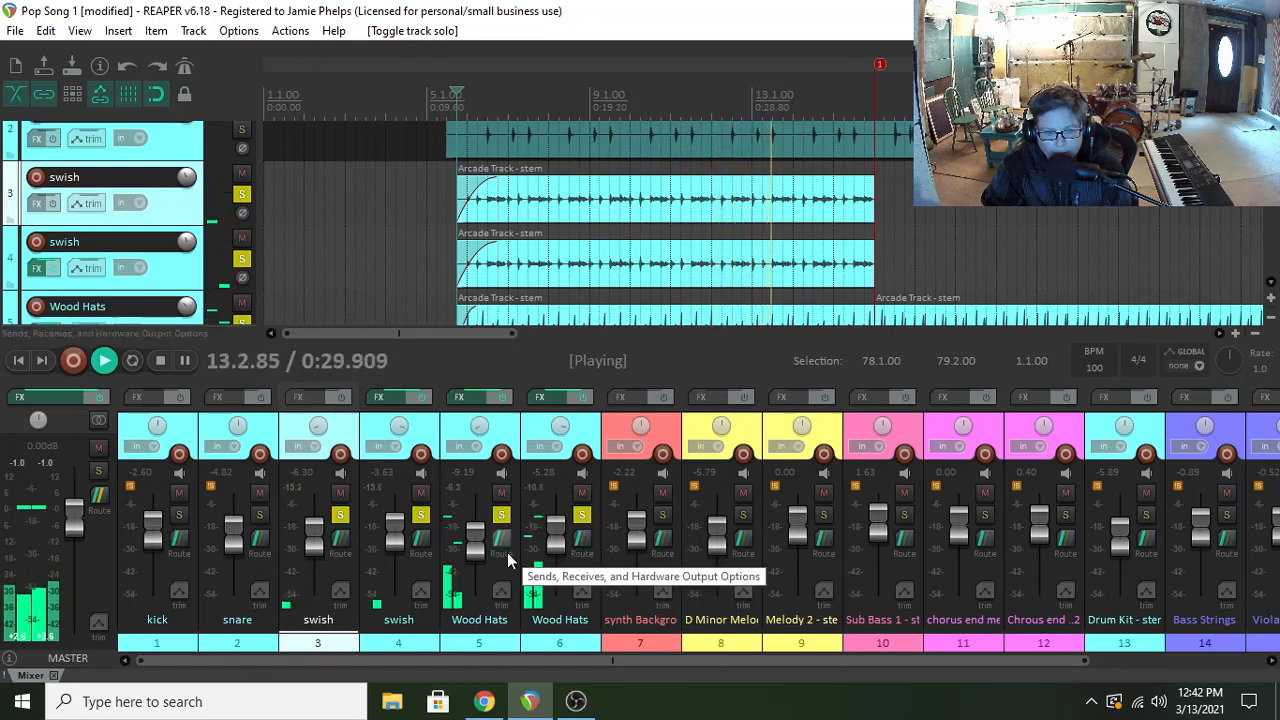
pyautogui.press('space')
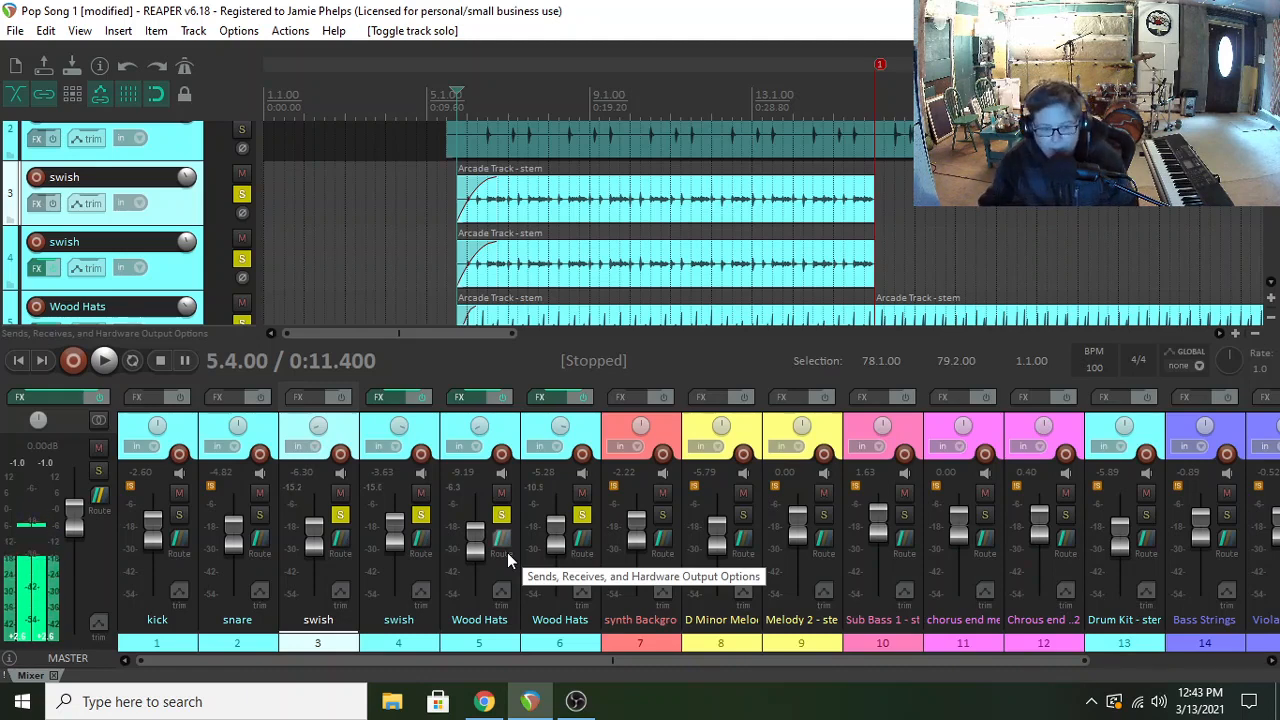
# - Unsolo the swish and Wood Hats tracks, solo the kick instead, and set the kick's volume to -4.72 dB
pyautogui.moveTo(338, 515); pyautogui.dragTo(575, 520)
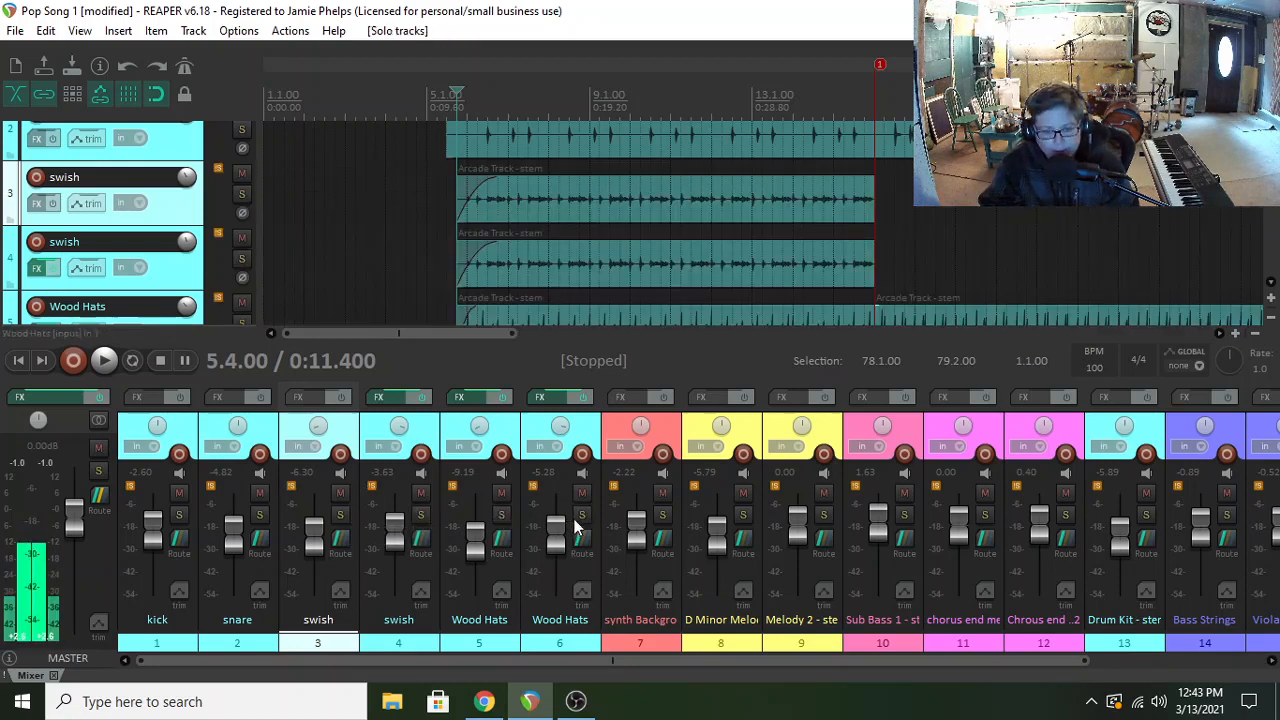
pyautogui.scroll(2, 600, 225)
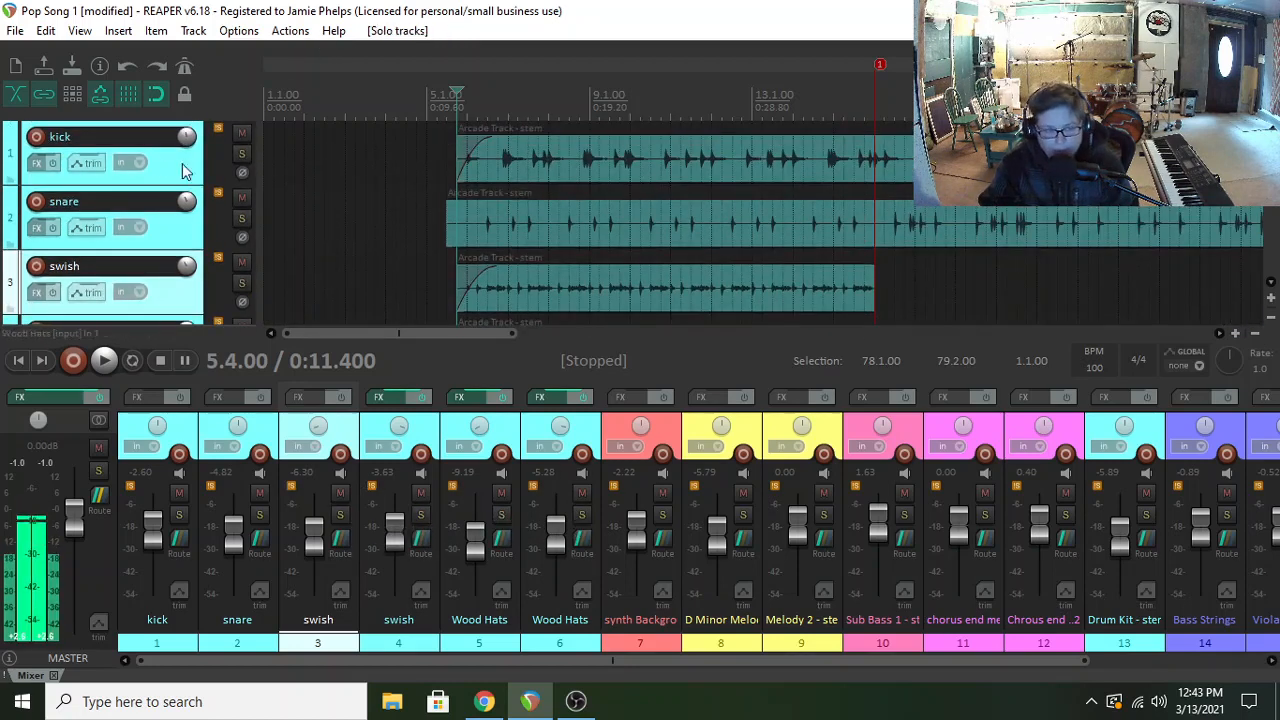
pyautogui.click(242, 153)
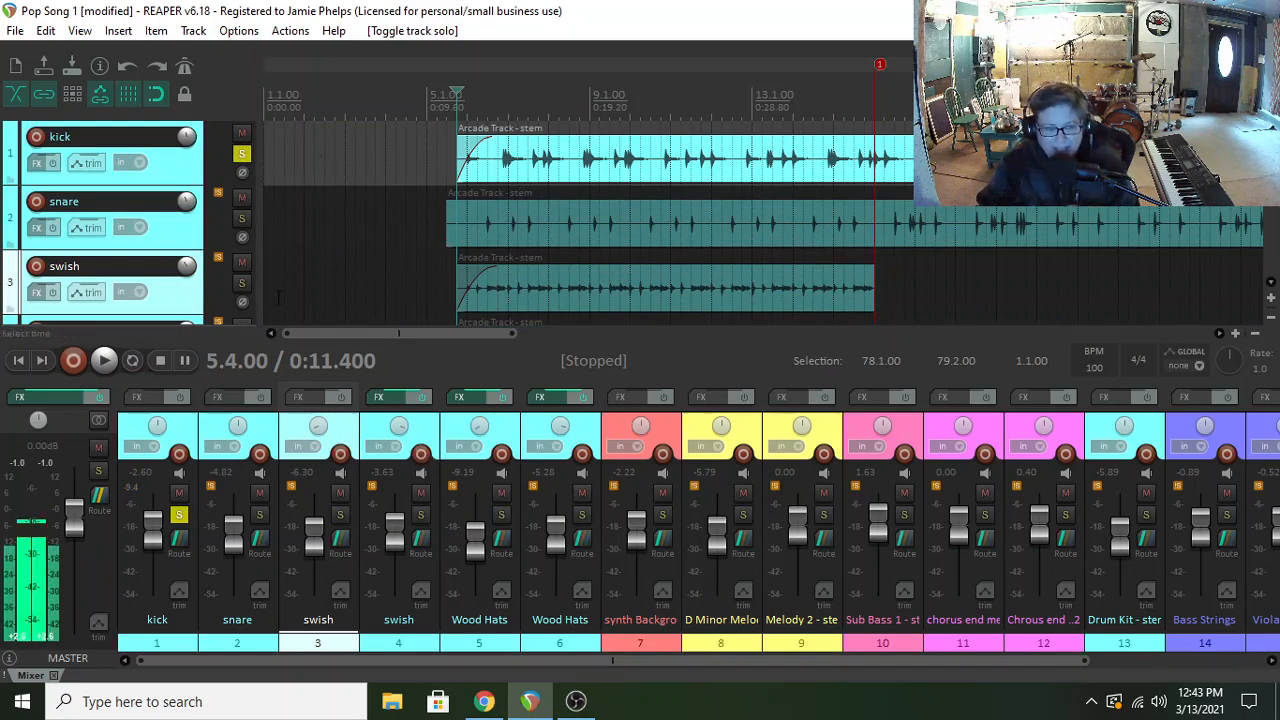
pyautogui.moveTo(153, 522); pyautogui.dragTo(155, 541)
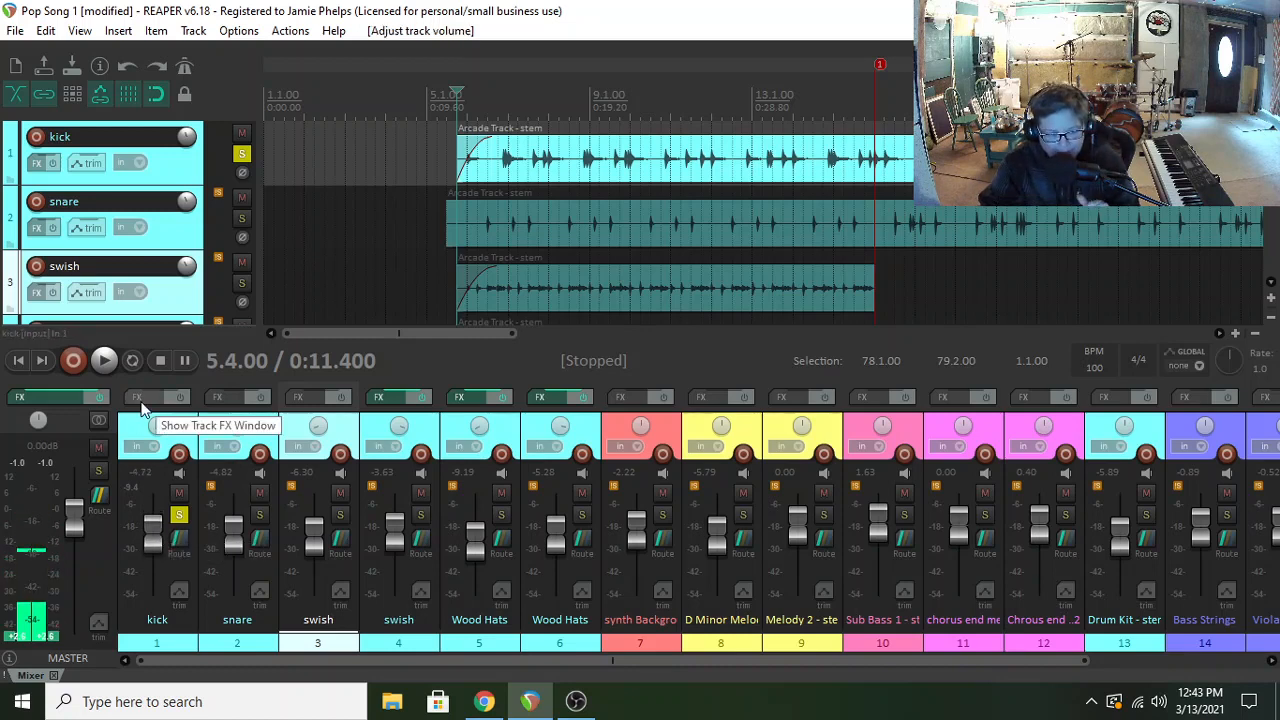
# - Start playback of the soloed kick and add the ReaEQ effect to the kick track
pyautogui.press('space')
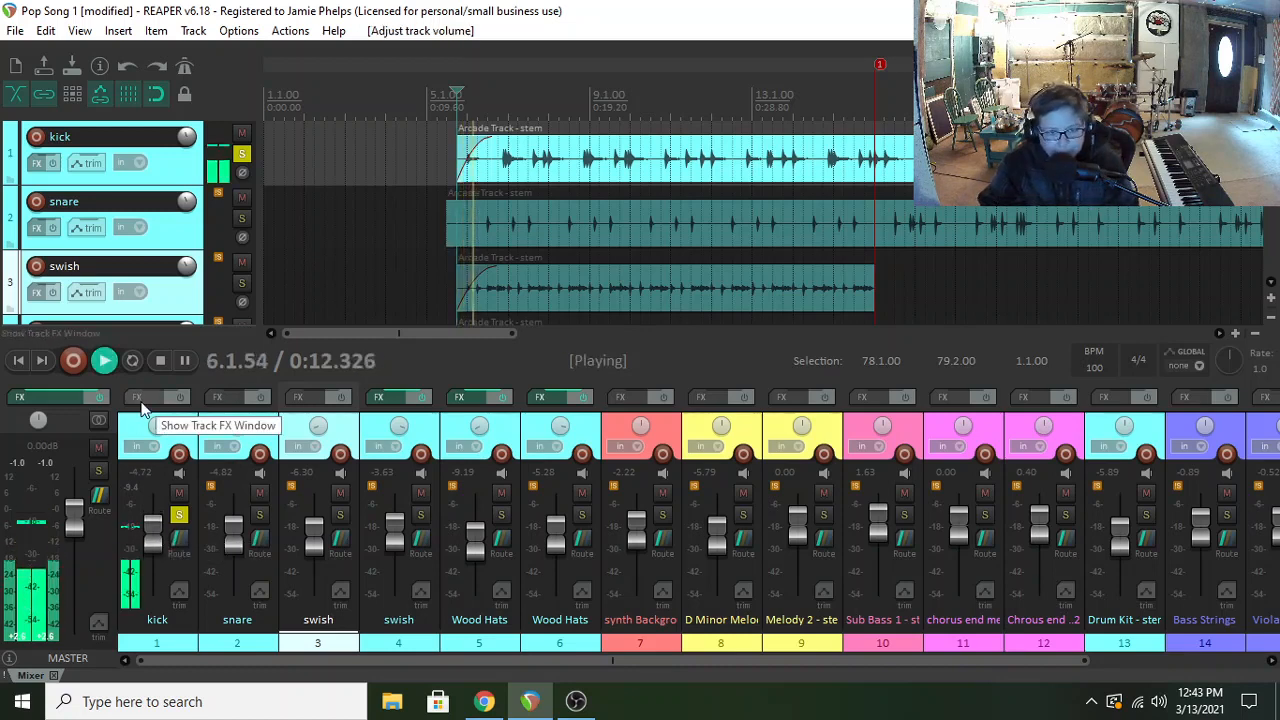
pyautogui.click(141, 400)
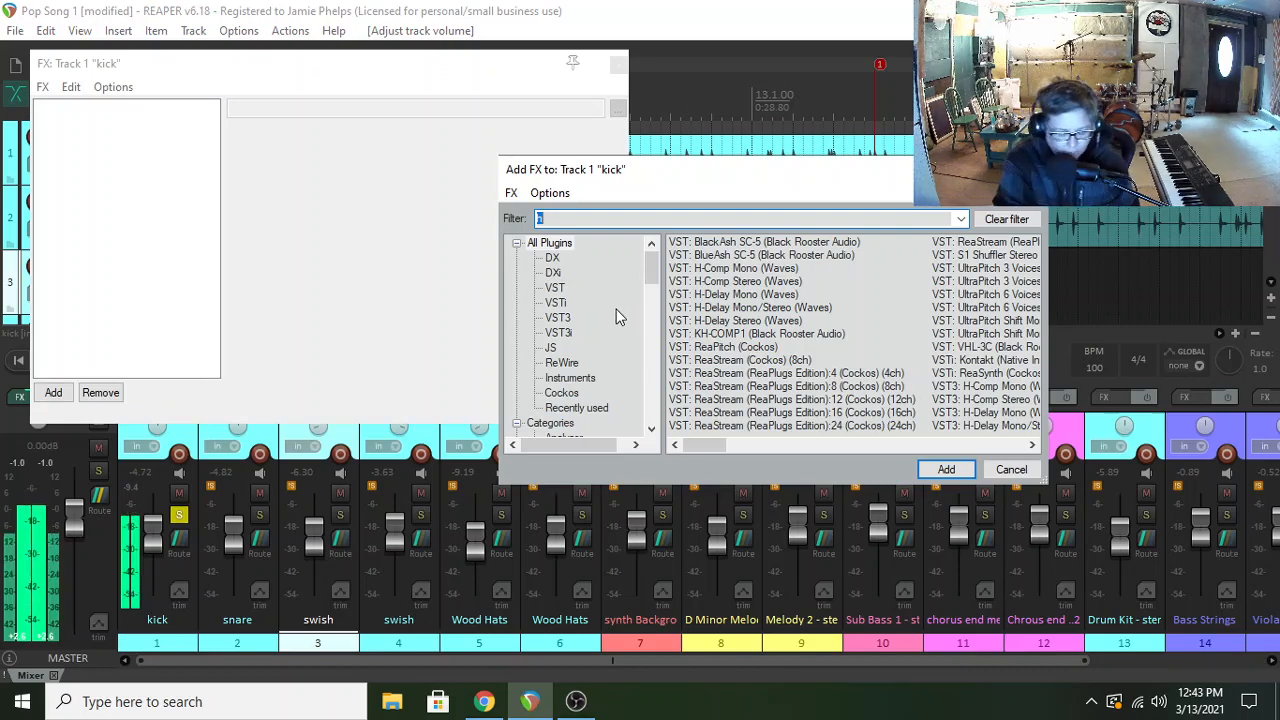
pyautogui.write('rea')
pyautogui.click(730, 373)
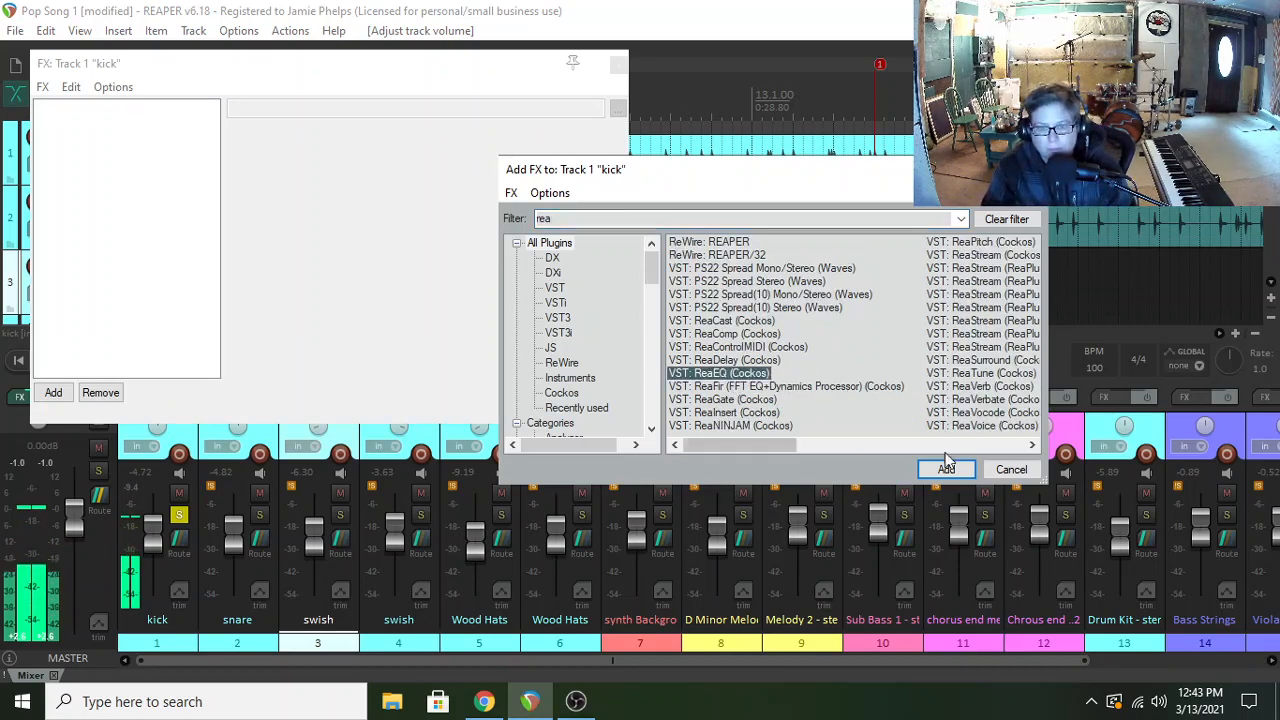
pyautogui.click(950, 469)
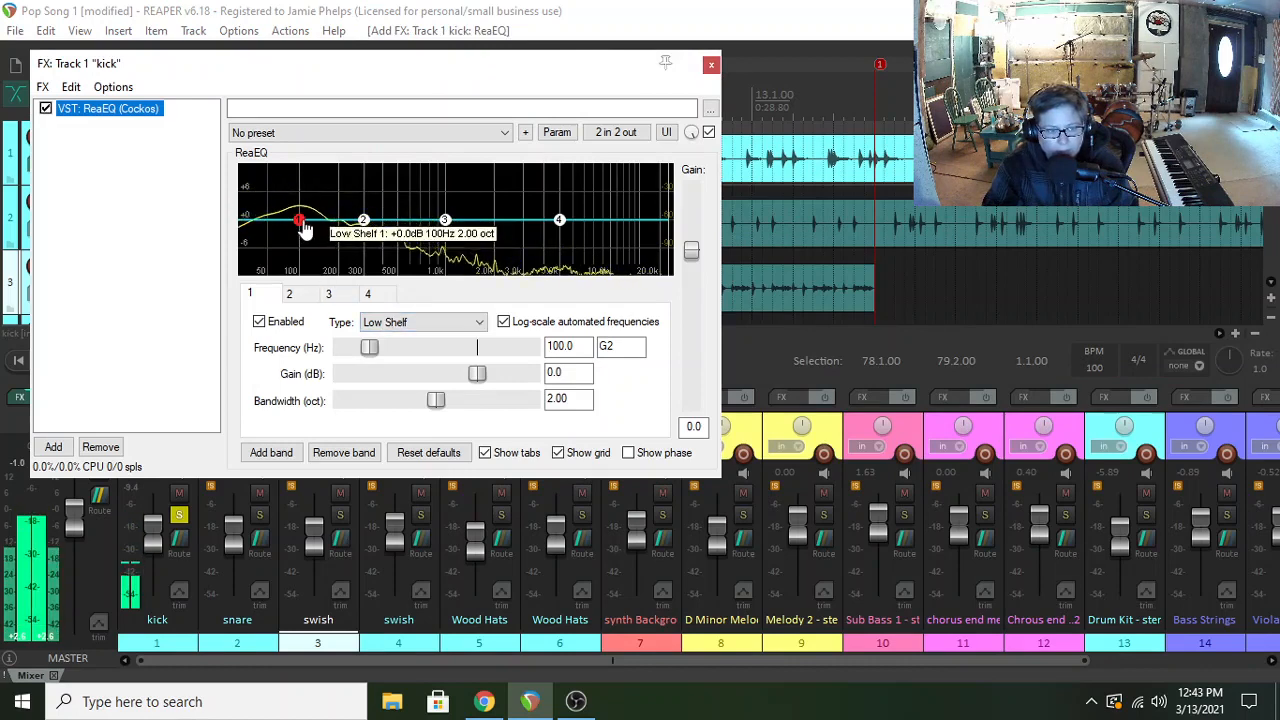
# - Try the "stock - Basic 11 band Kick" preset in ReaEQ and reset the equalizer to factory default
pyautogui.click(294, 133)
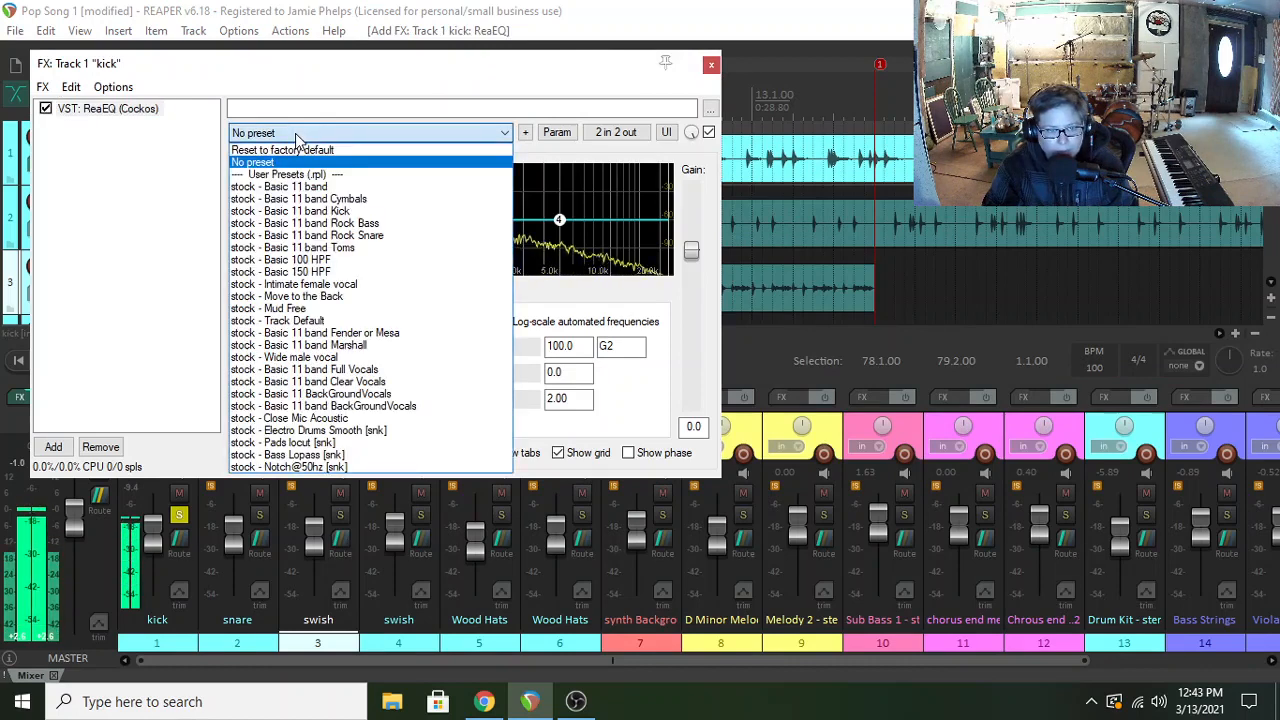
pyautogui.click(350, 211)
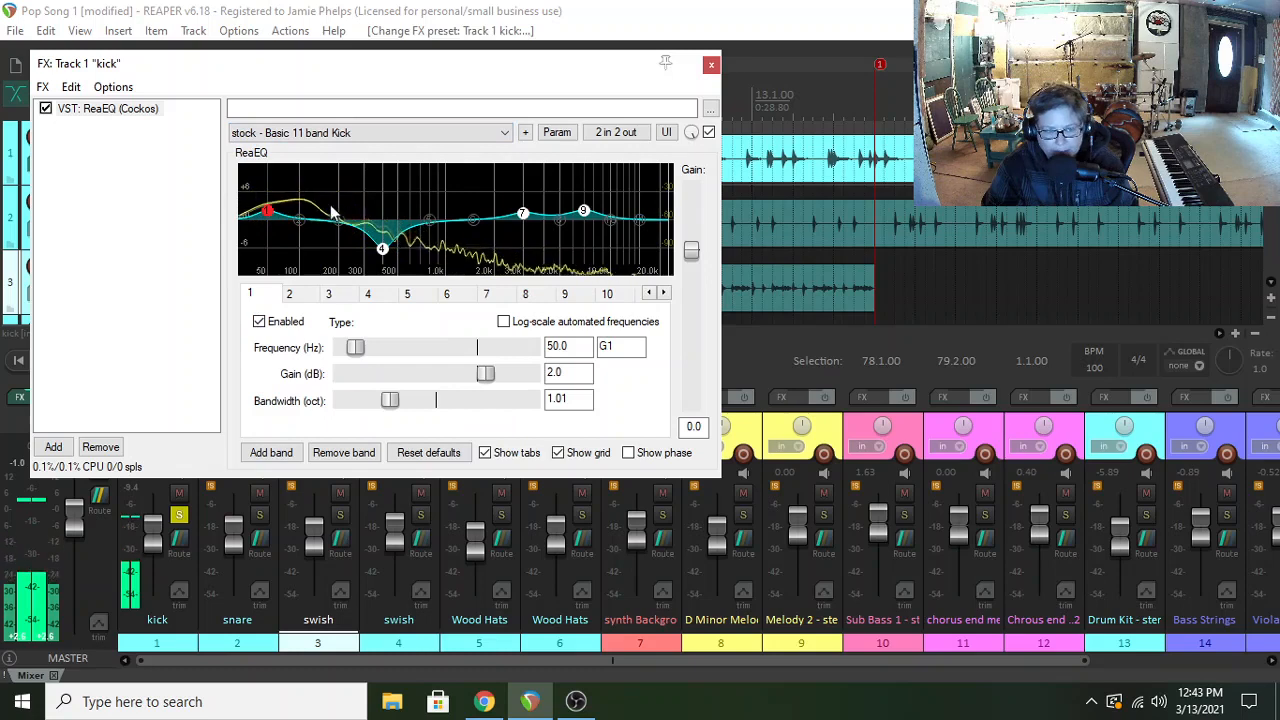
pyautogui.click(375, 133)
pyautogui.click(283, 150)
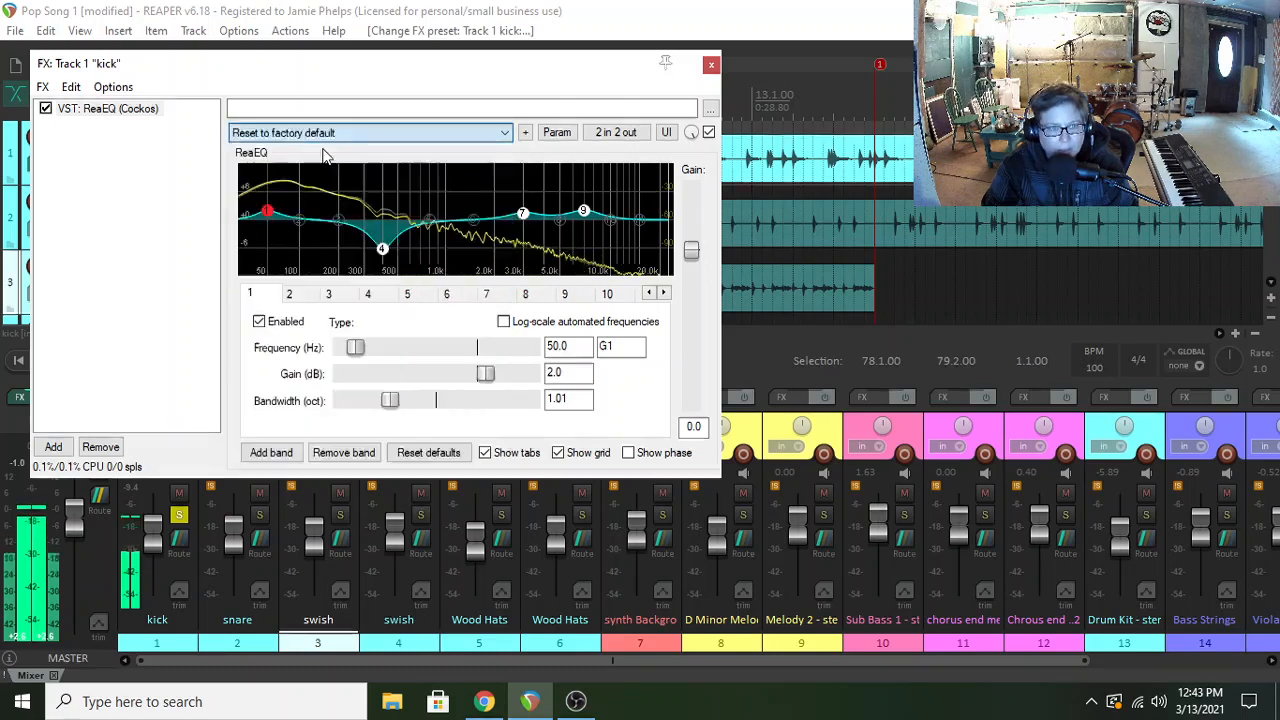
pyautogui.moveTo(267, 219); pyautogui.dragTo(300, 220)
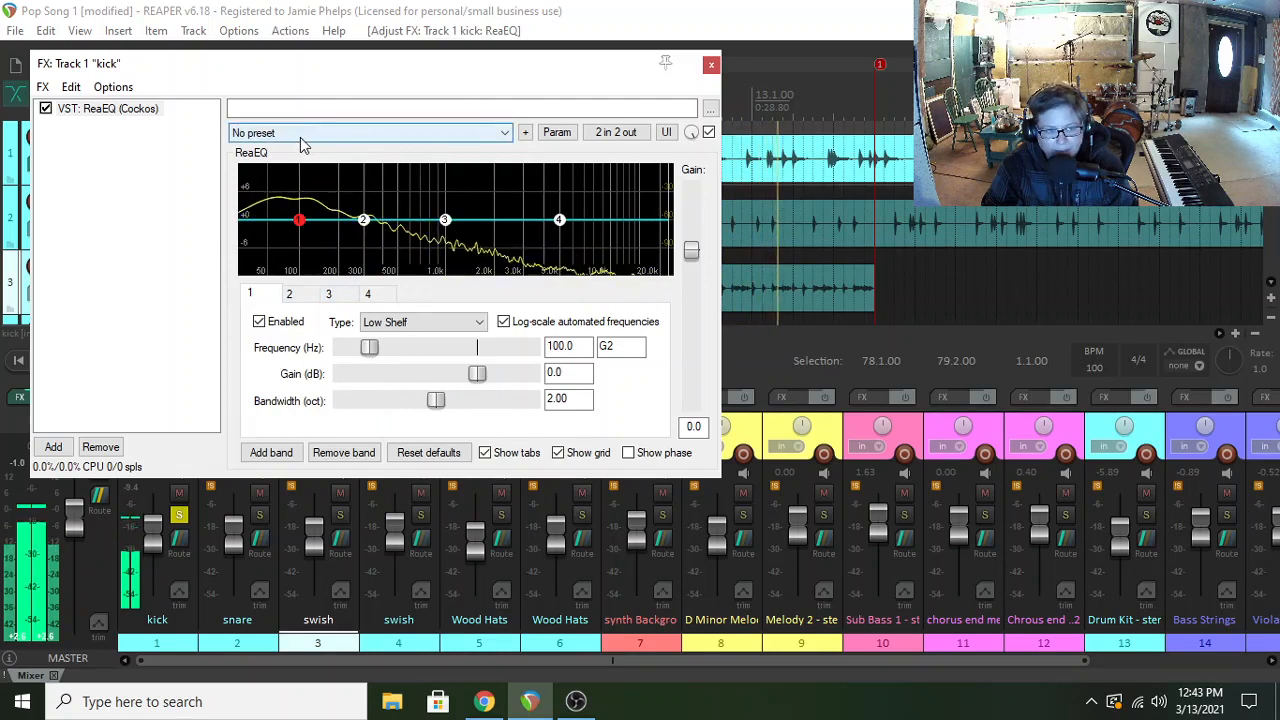
# - Change ReaEQ band 1 to High Pass with a cutoff slightly below 100 Hz, and boost band 2 by 2.2 dB at 508 Hz
pyautogui.click(378, 330)
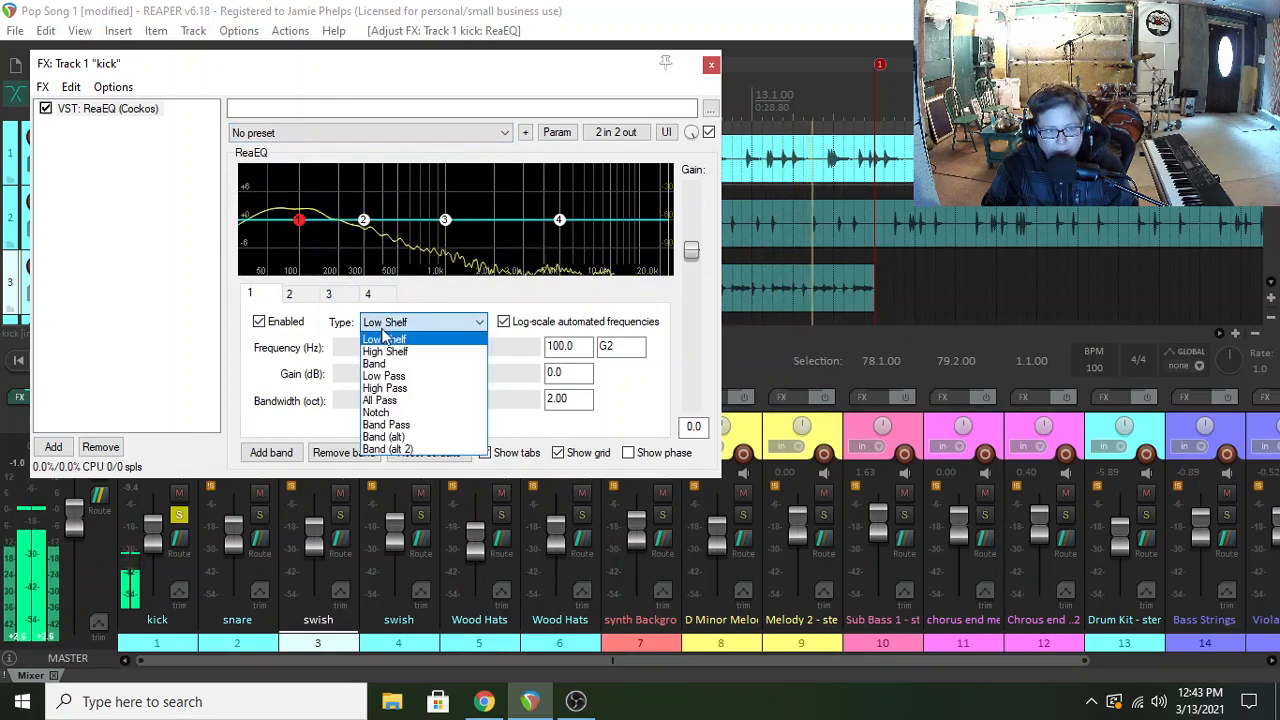
pyautogui.click(400, 392)
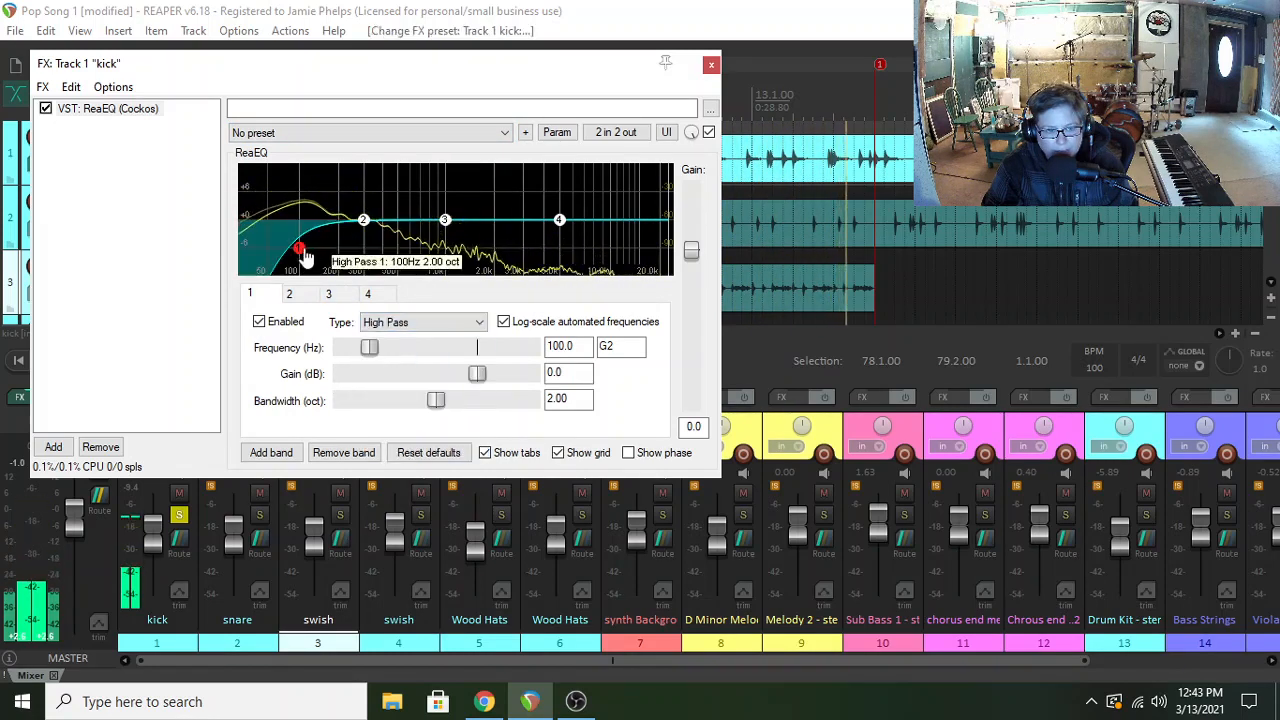
pyautogui.moveTo(300, 250); pyautogui.dragTo(288, 249)
pyautogui.moveTo(364, 222); pyautogui.dragTo(397, 213)
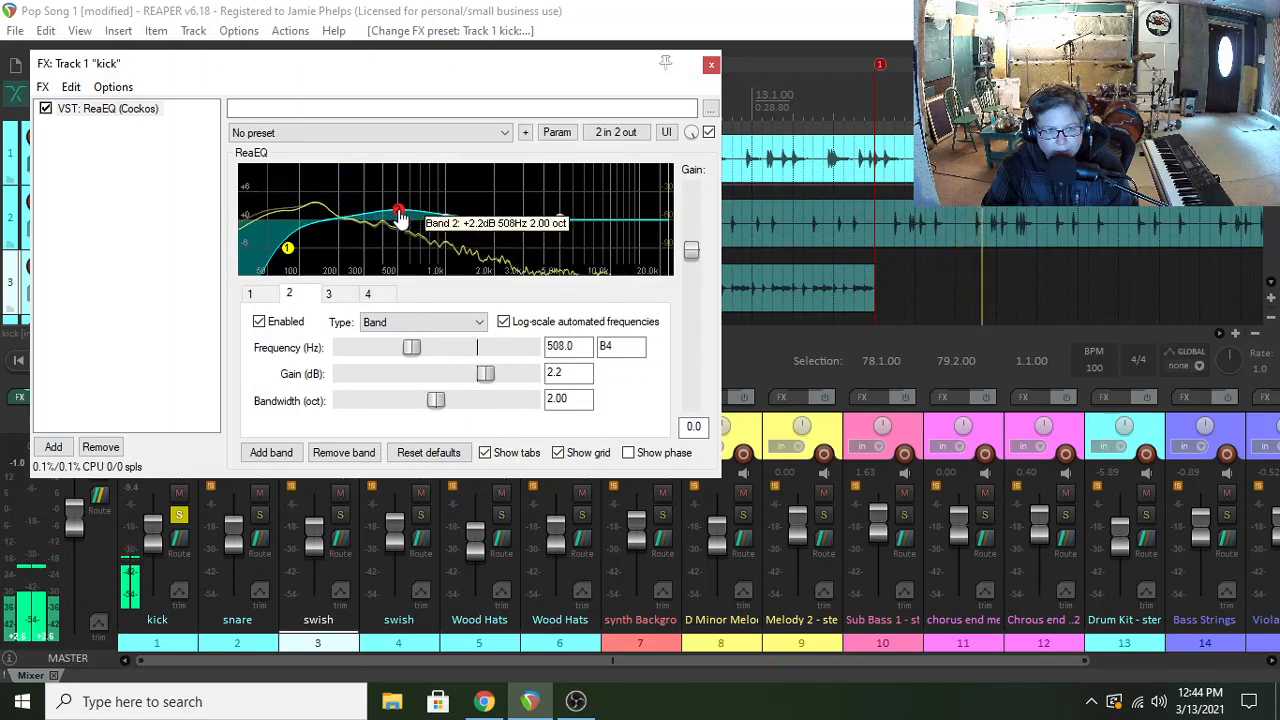
# - Set the kick's high-pass frequency to 91.4 Hz, cut band 3 by 4.4 dB at 1451.4 Hz, and close the effect window
pyautogui.click(290, 250)
pyautogui.moveTo(290, 257); pyautogui.dragTo(296, 252)
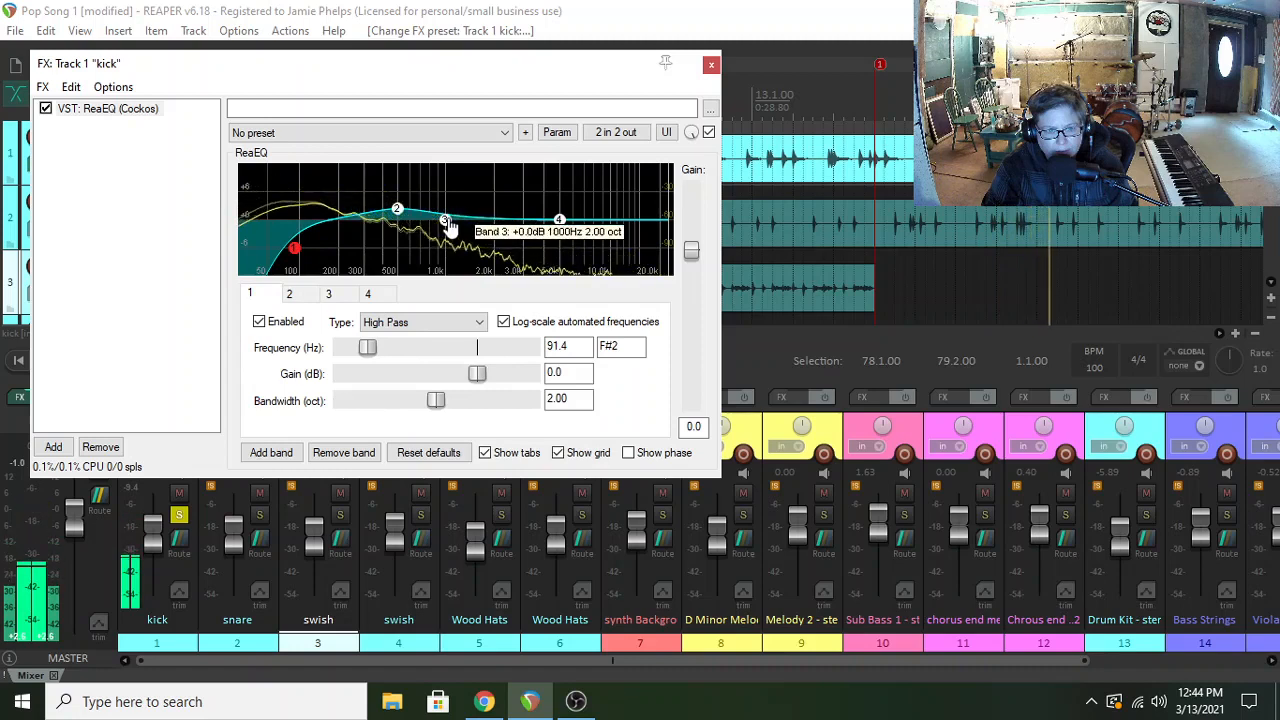
pyautogui.moveTo(446, 220); pyautogui.dragTo(476, 247)
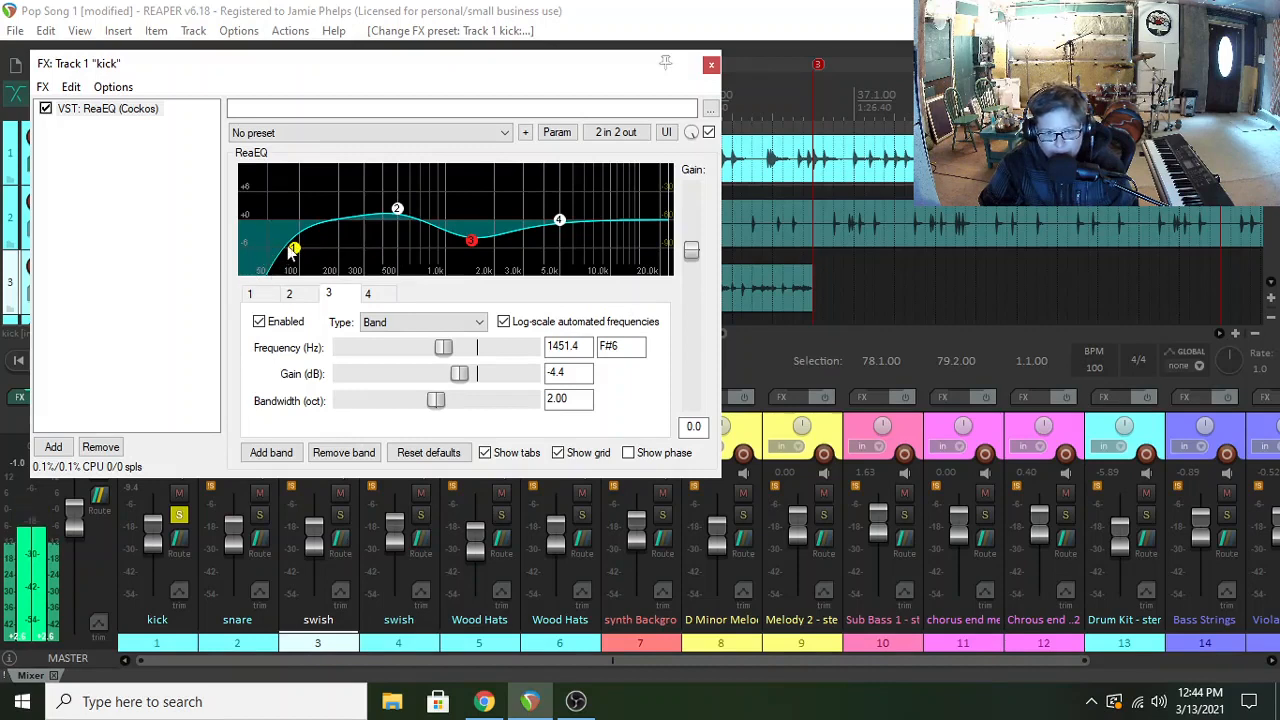
pyautogui.moveTo(476, 254)
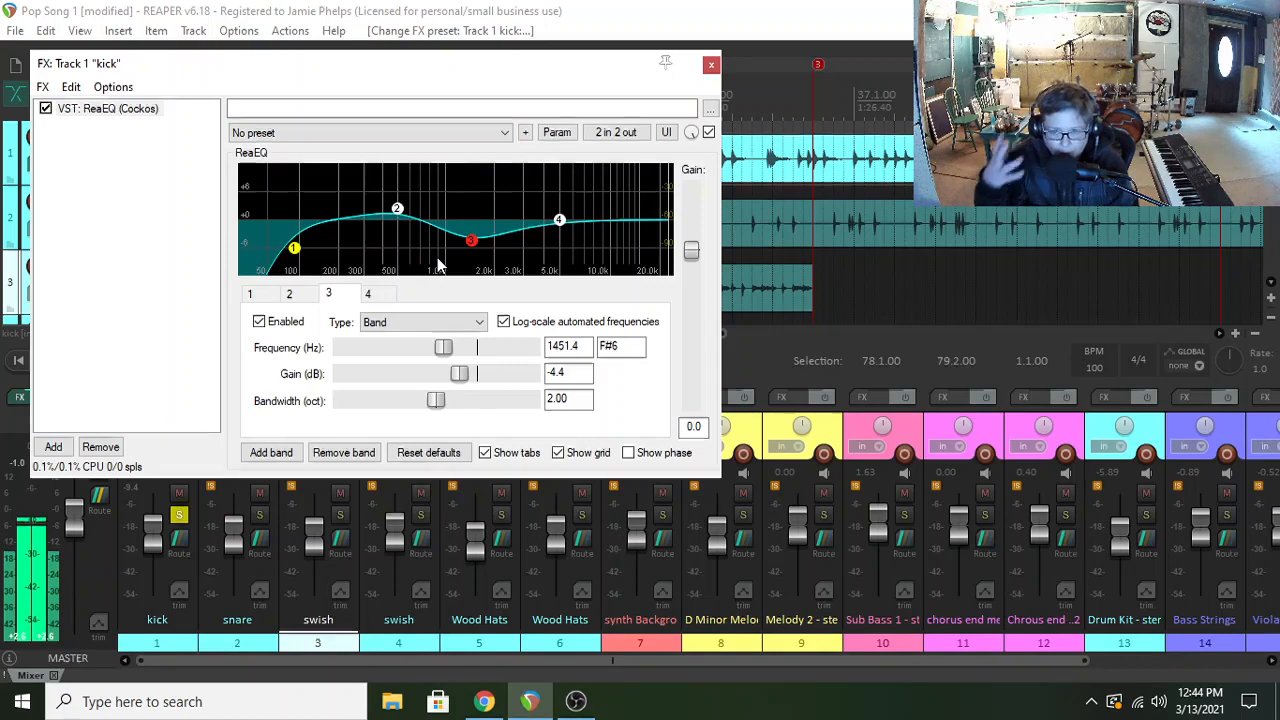
pyautogui.click(710, 66)
# - Solo the snare along with the kick, listen to both from near the song's start, and stop with the cursor at 16.2.00
pyautogui.click(241, 218)
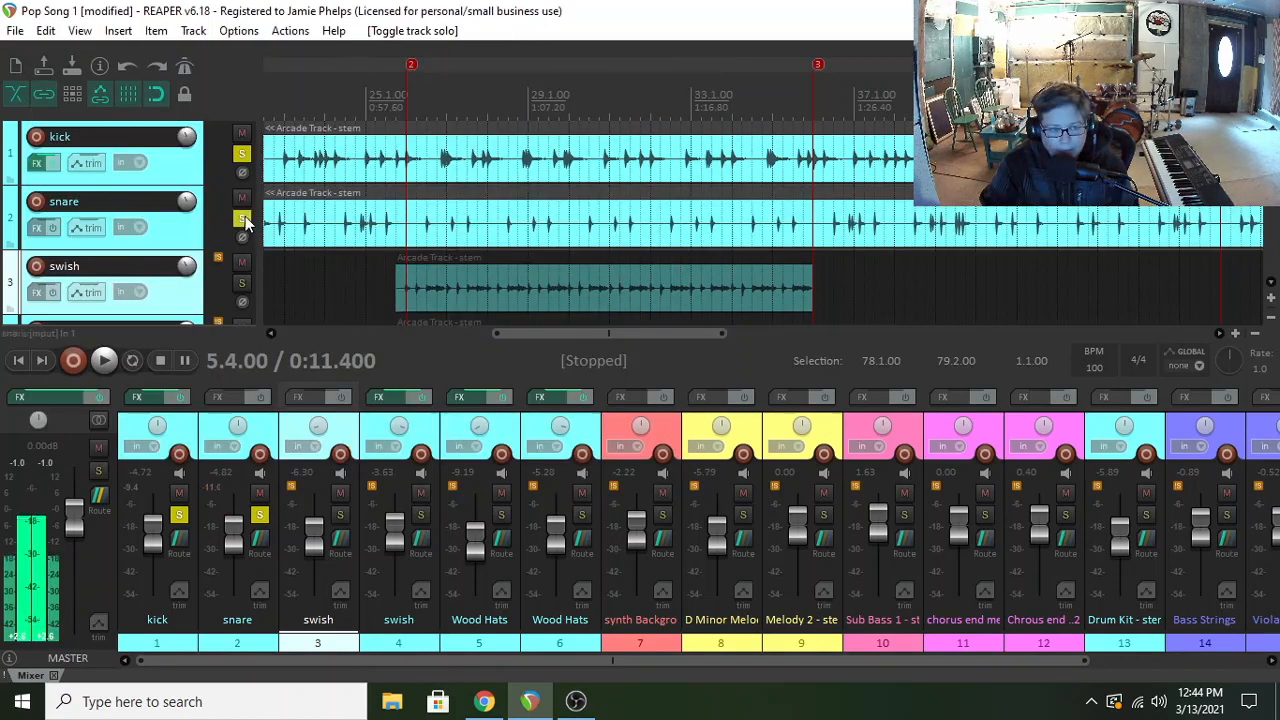
pyautogui.moveTo(514, 330); pyautogui.dragTo(328, 331)
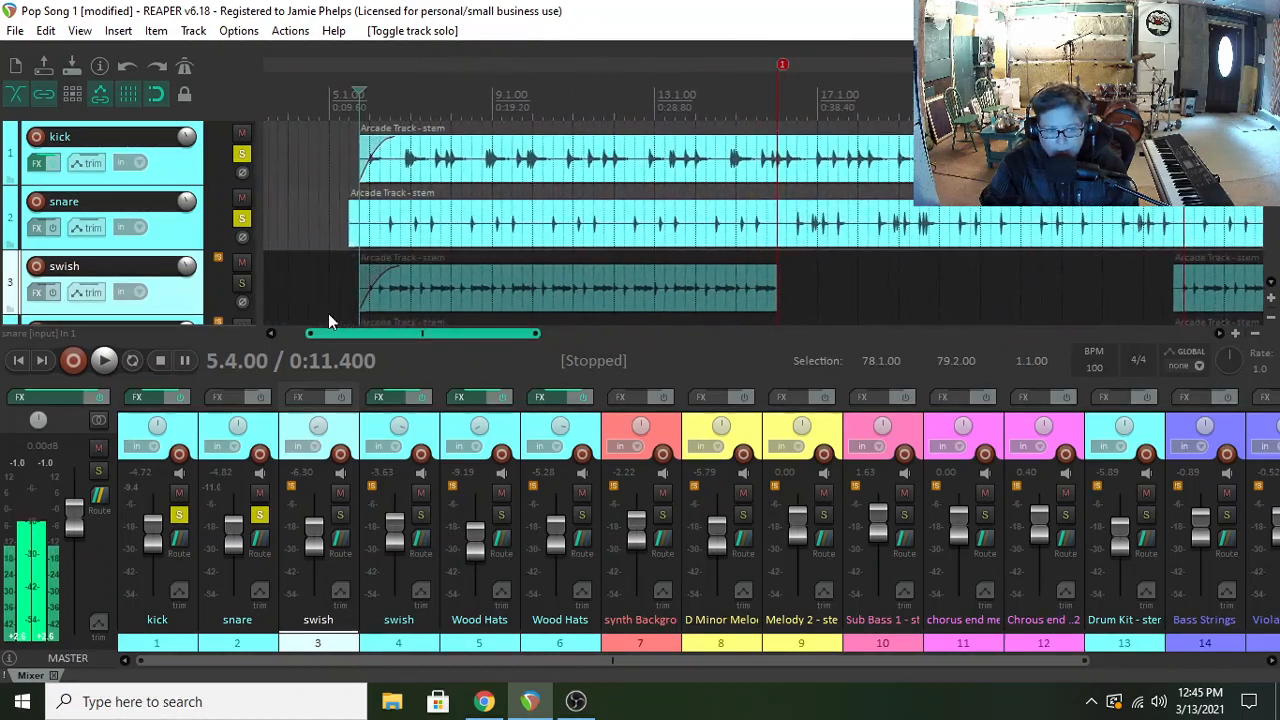
pyautogui.click(381, 246)
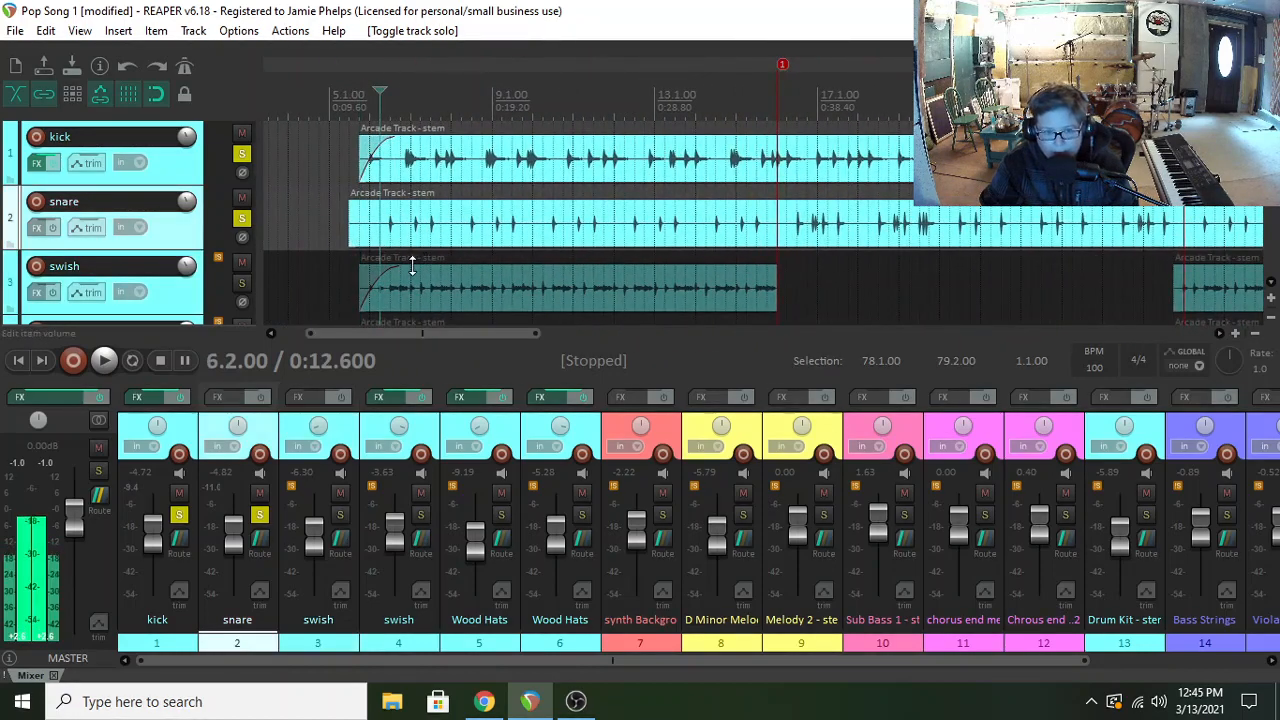
pyautogui.click(103, 361)
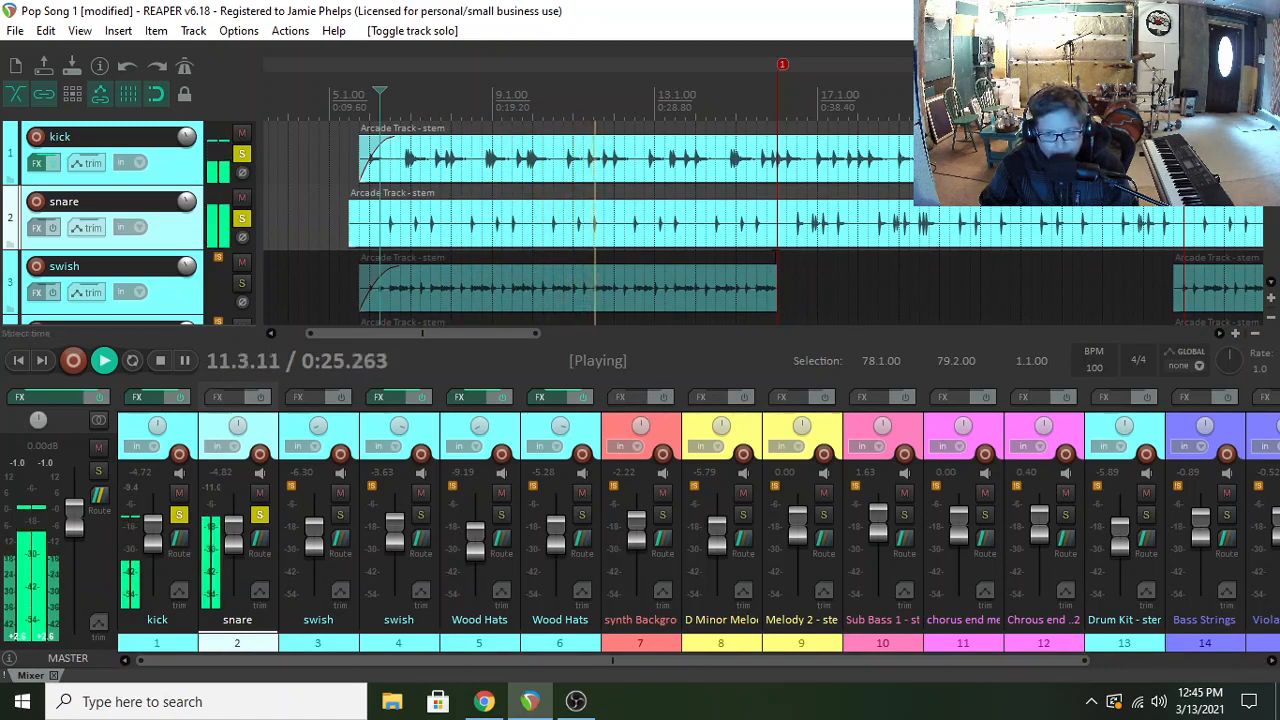
pyautogui.click(787, 284)
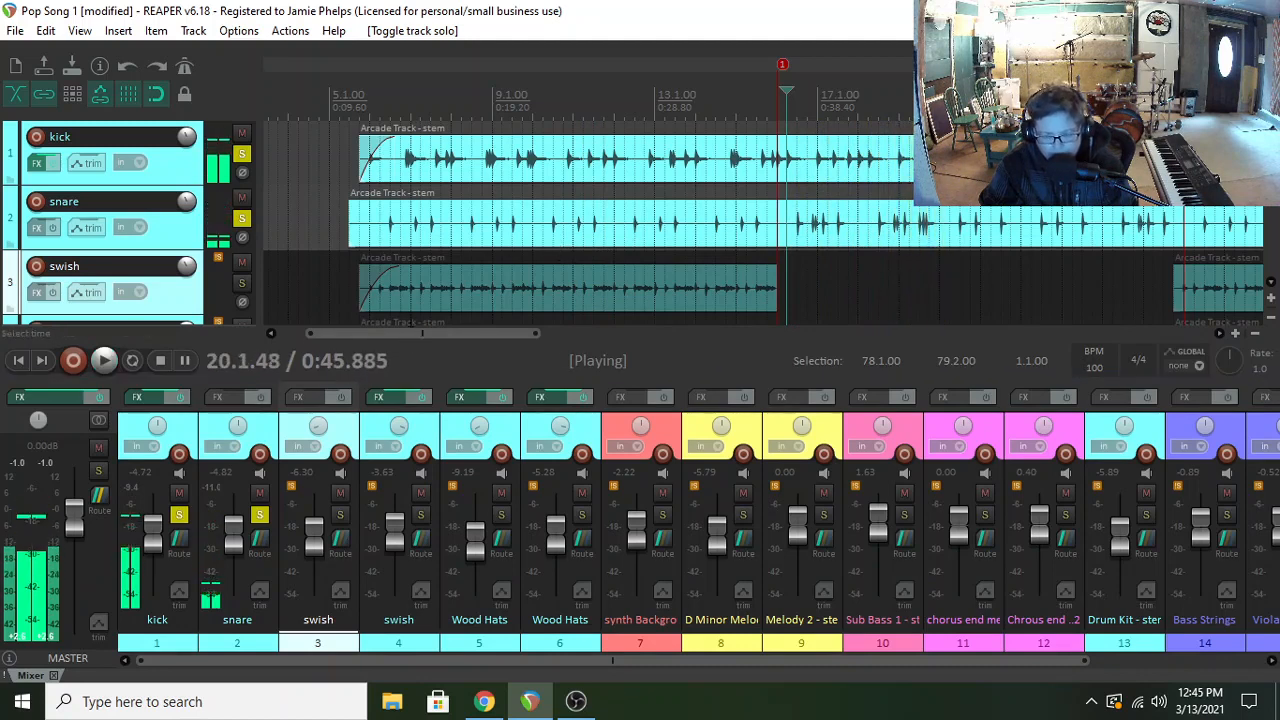
pyautogui.press('space')
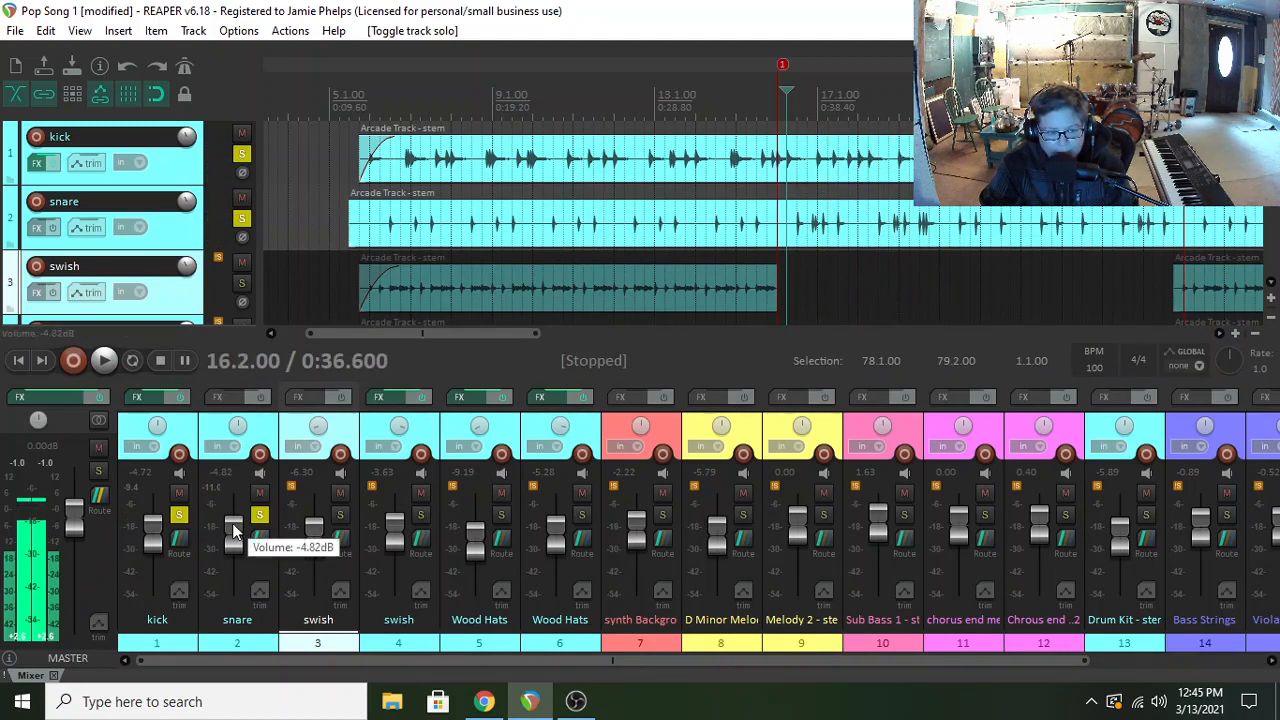
# - Lower the snare's volume to -6.46 dB and listen to it with the kick
pyautogui.moveTo(232, 523); pyautogui.dragTo(232, 529)
pyautogui.press('space')
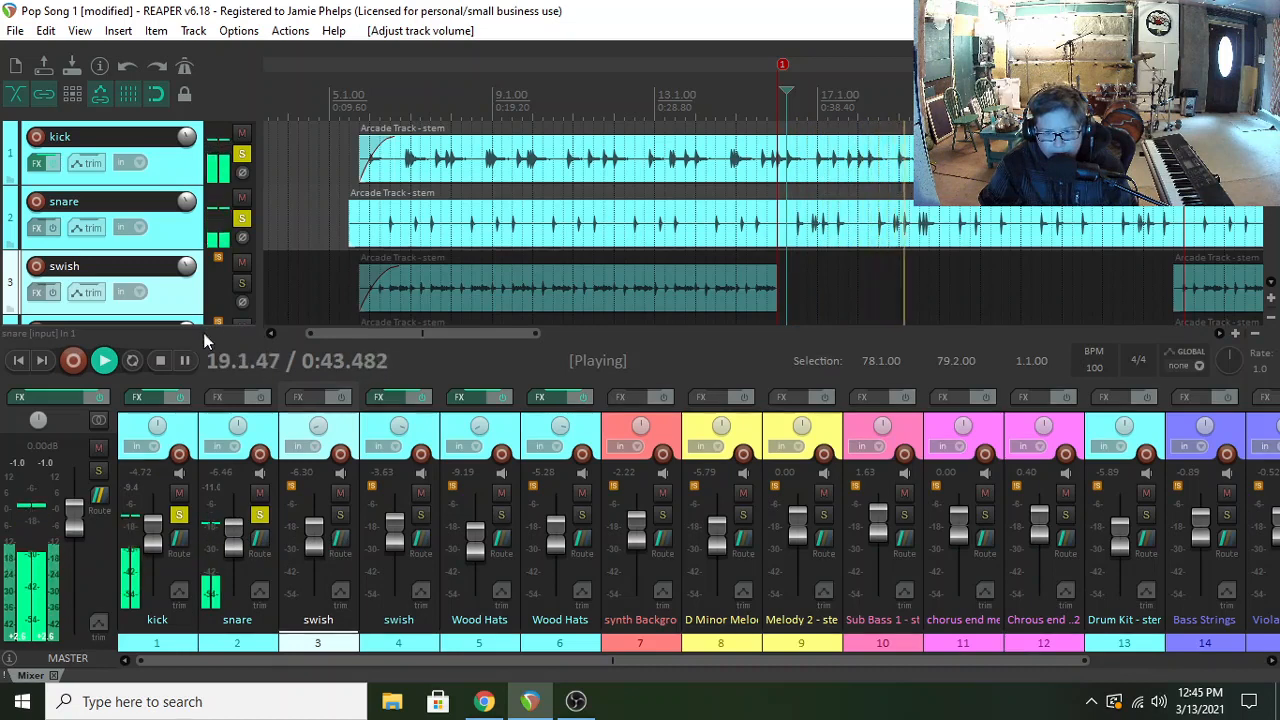
pyautogui.press('space')
# - Solo both swish and both Wood Hats tracks with the kick and snare, and play from near the song's start
pyautogui.moveTo(342, 514); pyautogui.dragTo(567, 516)
pyautogui.click(389, 254)
pyautogui.press('space')
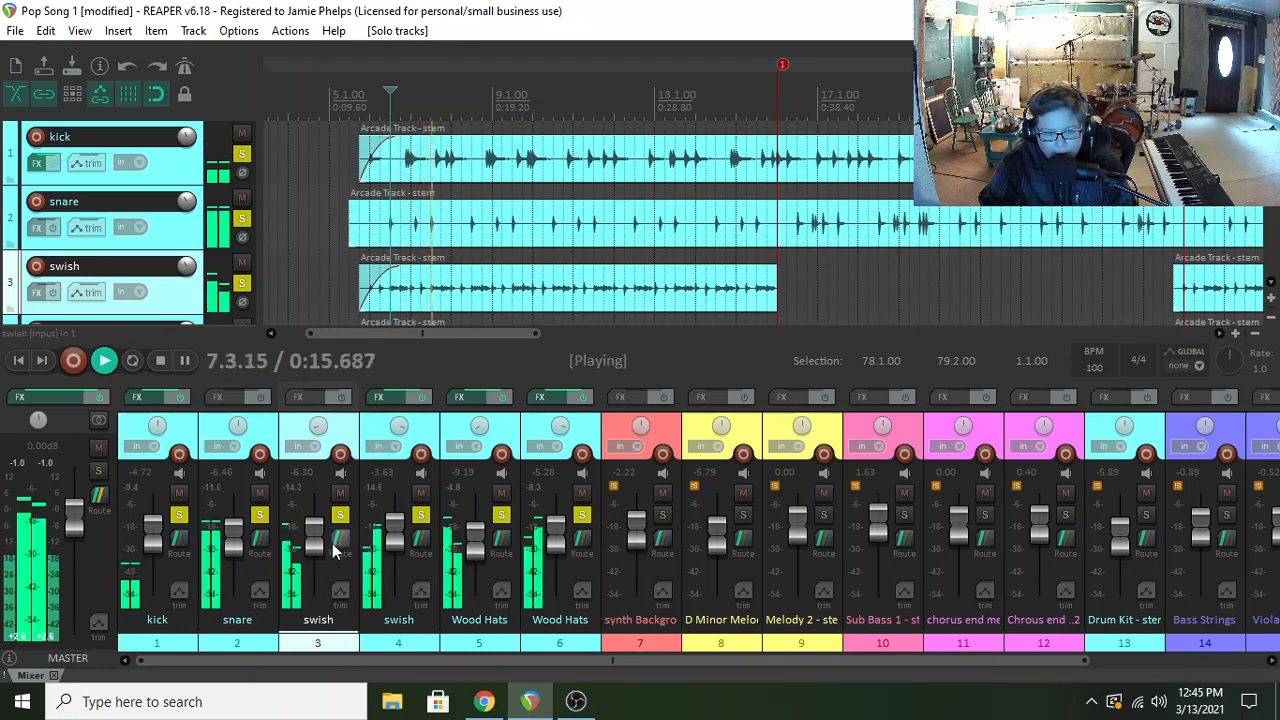
# - Set the snare to -4.87 dB, swish tracks 3 and 4 to -7.99 and -6.88 dB, and Wood Hats 5 and 6 to -10.4 and -7.51 dB
pyautogui.moveTo(233, 548); pyautogui.dragTo(234, 542)
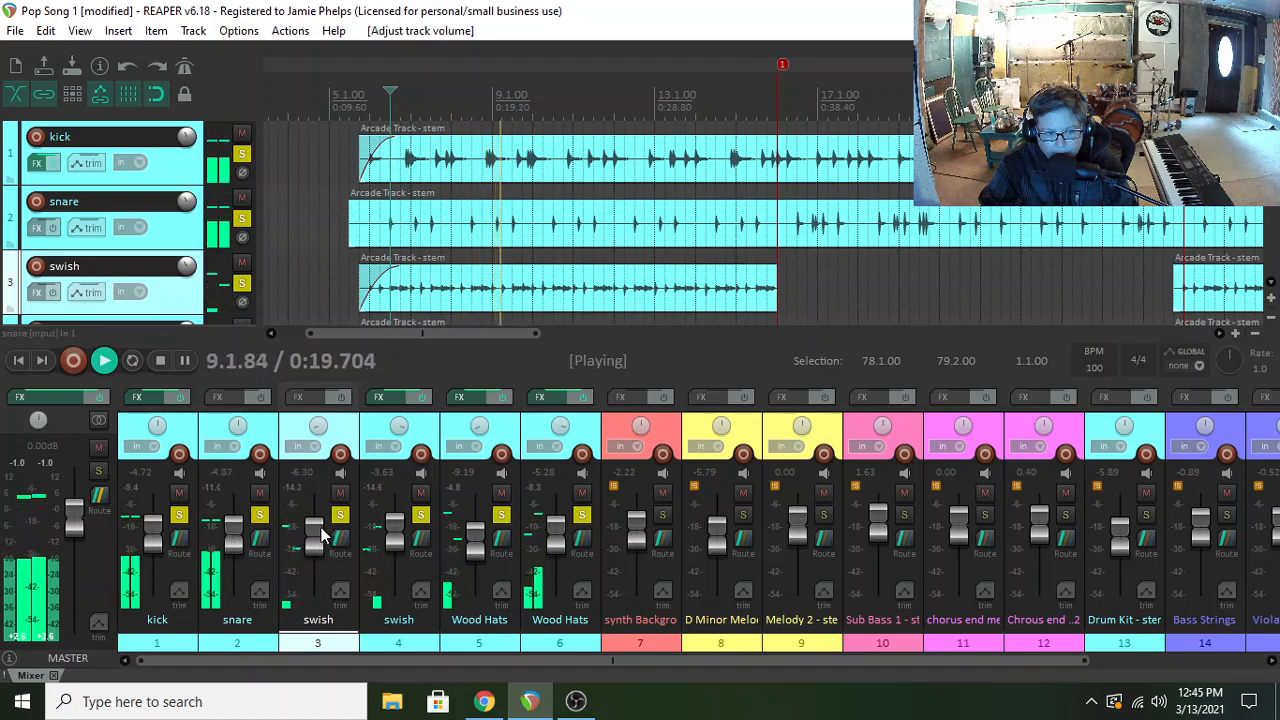
pyautogui.moveTo(320, 532); pyautogui.dragTo(319, 535)
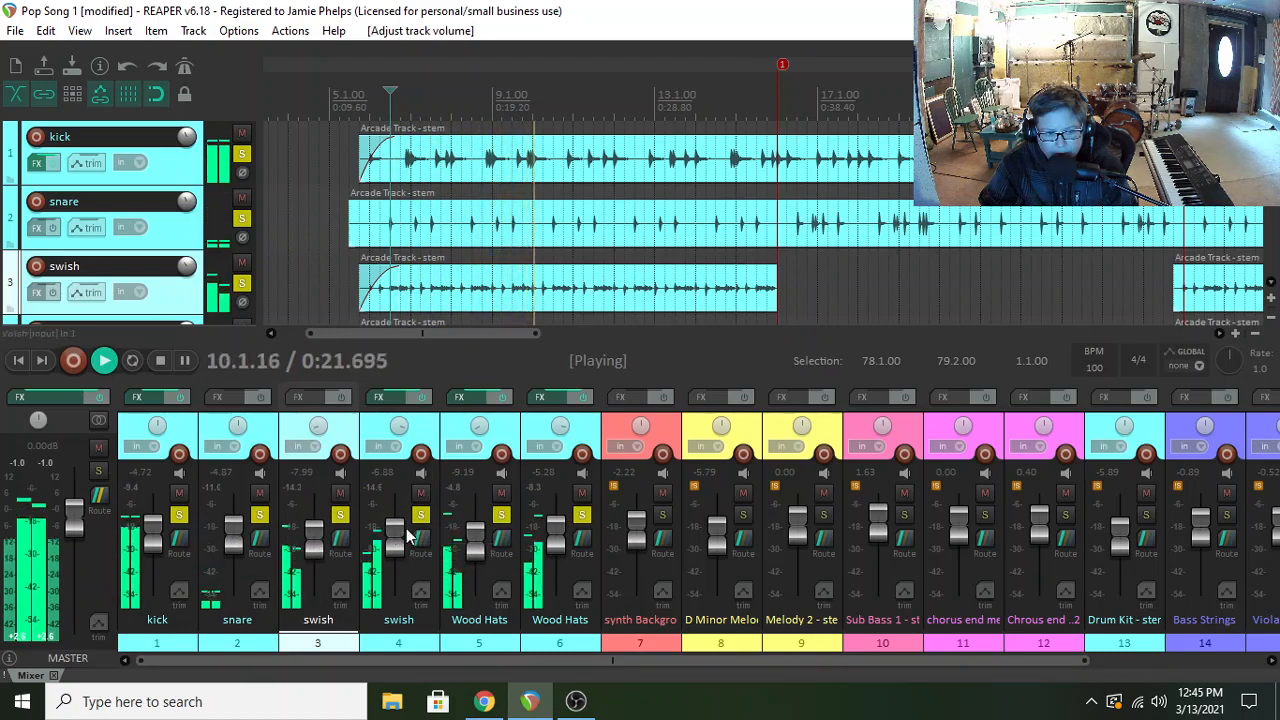
pyautogui.moveTo(485, 533); pyautogui.dragTo(557, 543)
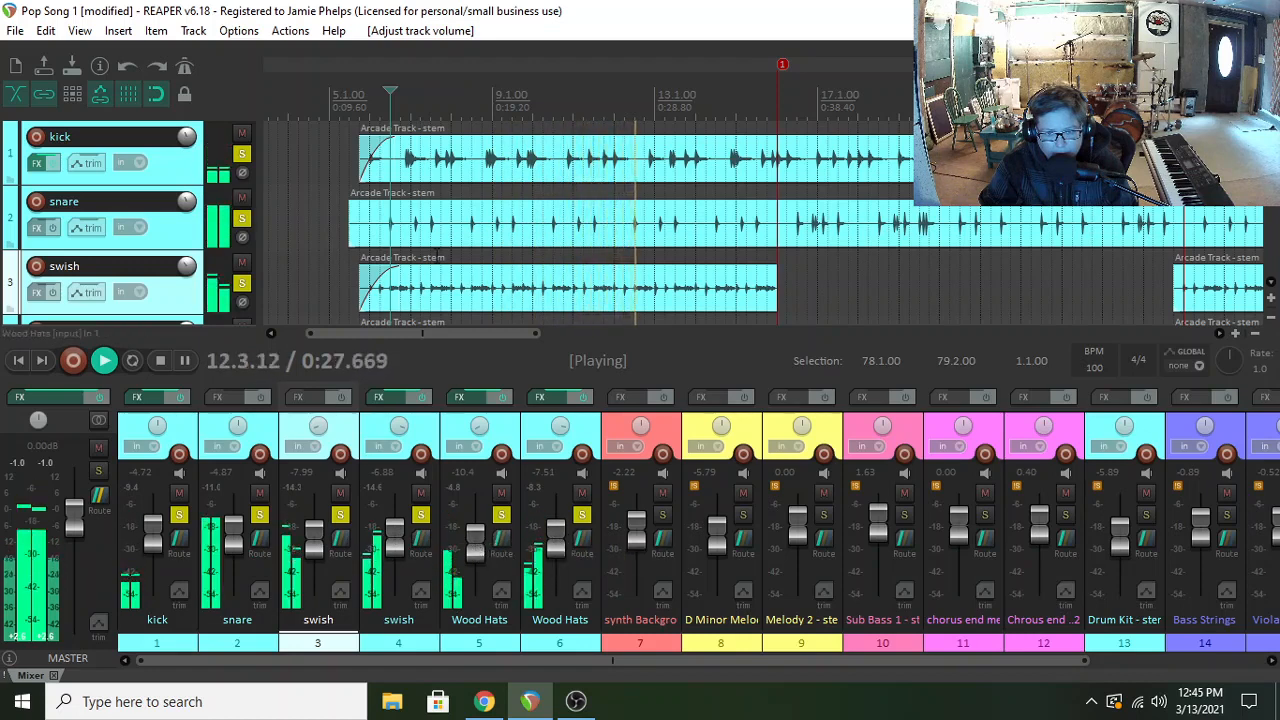
# - Listen to the rebalanced drum tracks past marker 1 and stop playback
pyautogui.scroll(-1, 828, 268)
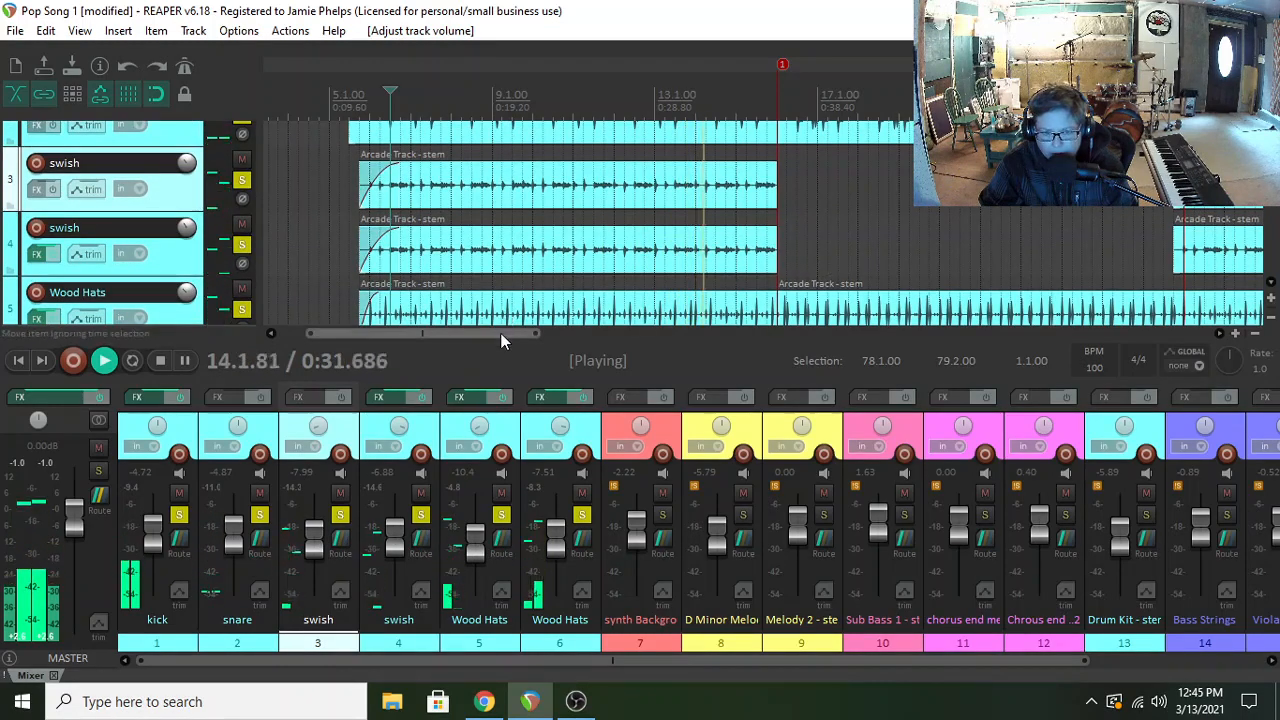
pyautogui.moveTo(504, 334); pyautogui.dragTo(550, 332)
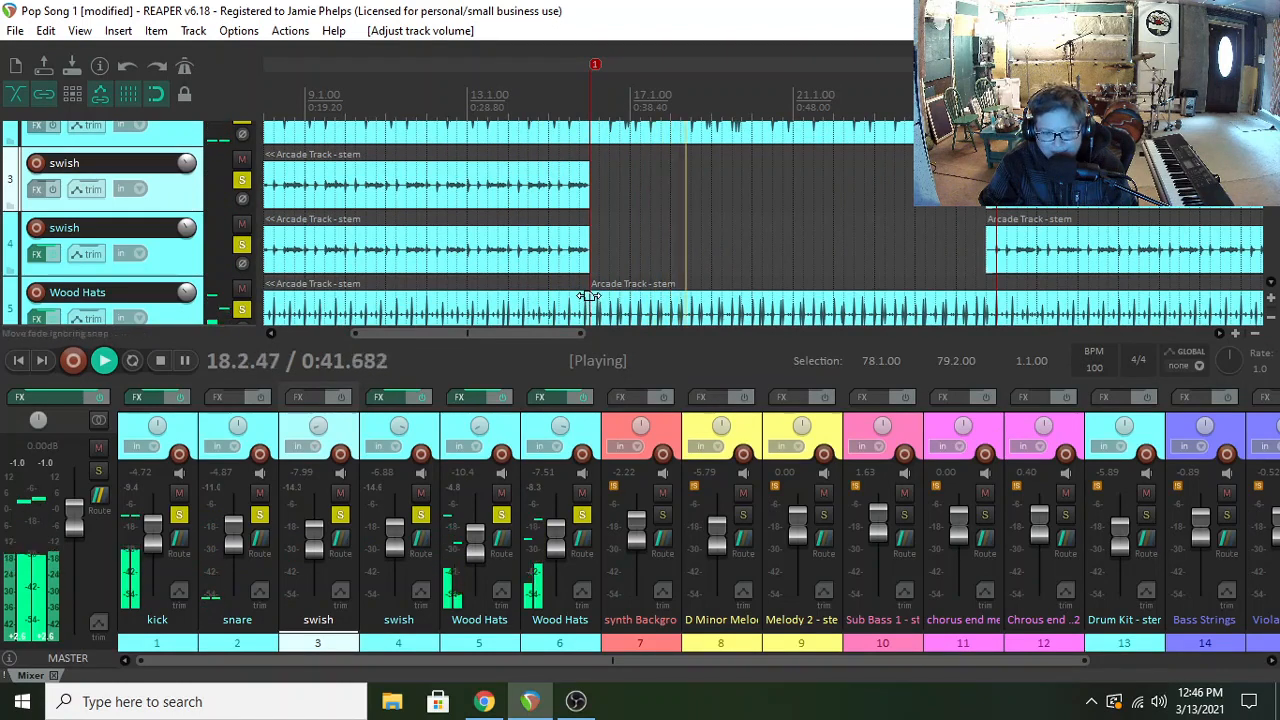
pyautogui.press('space')
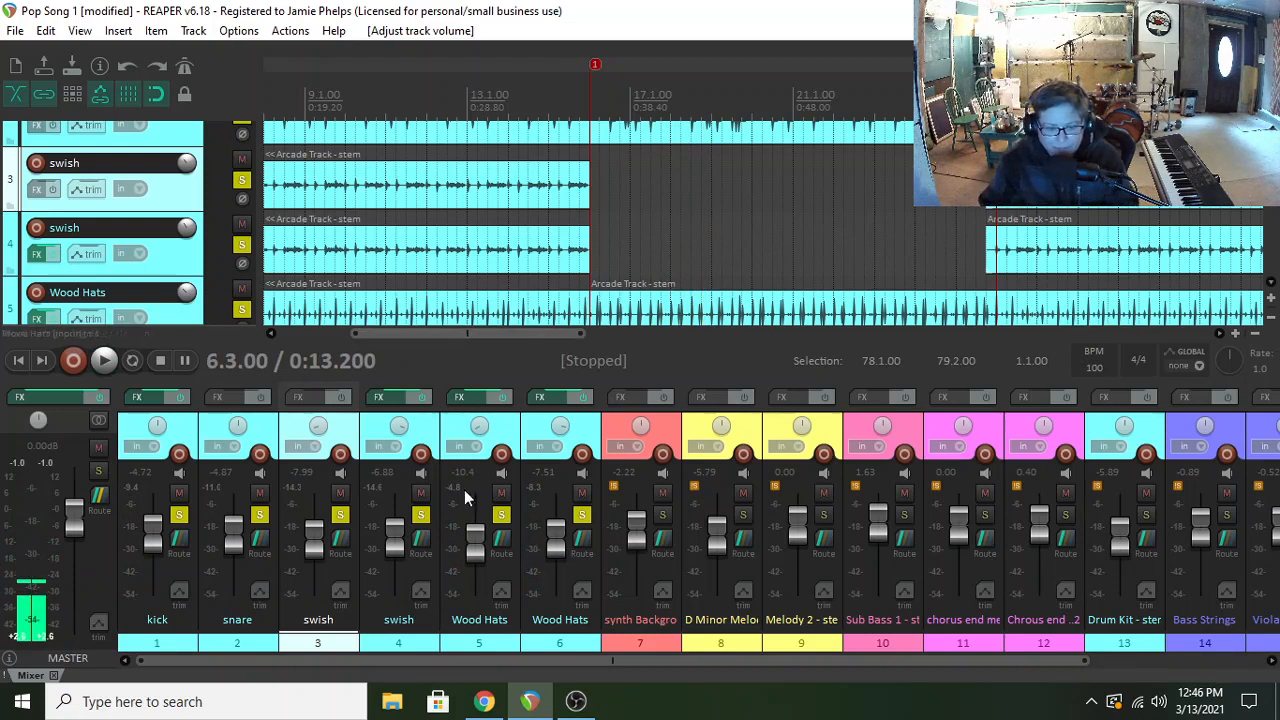
pyautogui.moveTo(493, 663); pyautogui.dragTo(457, 686)
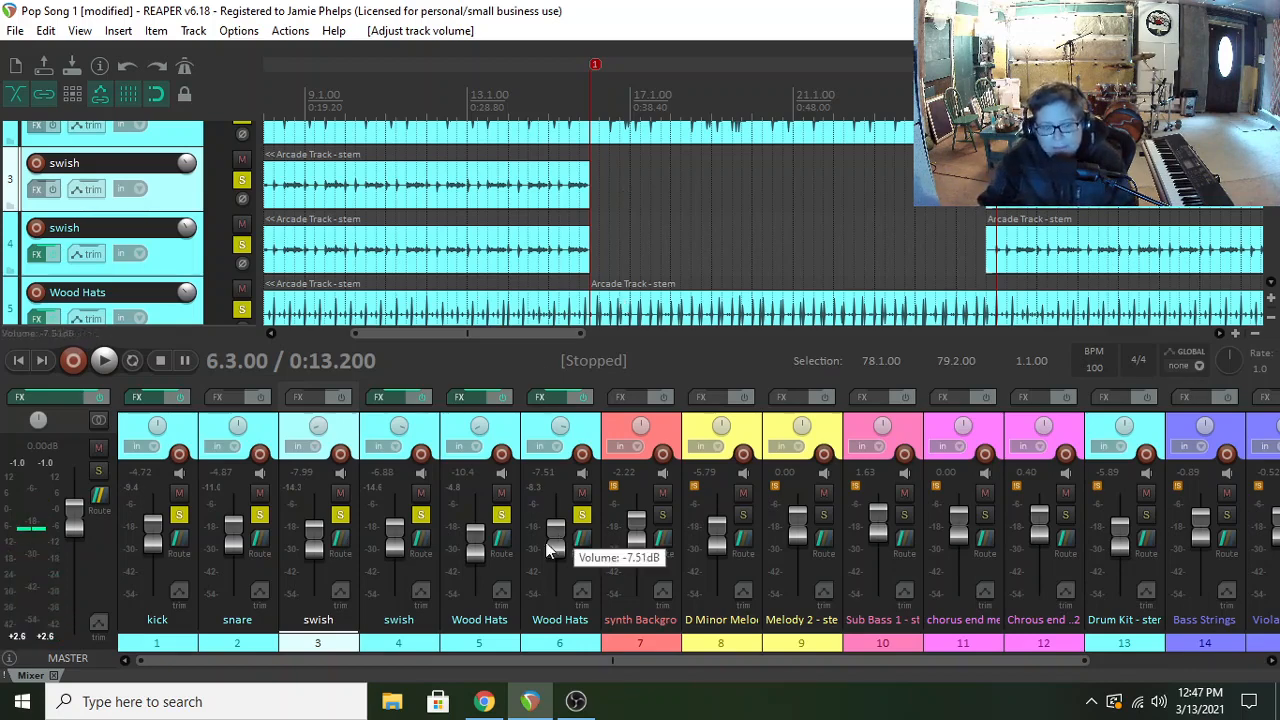
# - Solo the synth Background track together with the soloed kick, snare, swish and Wood Hats tracks
pyautogui.scroll(-4, 640, 222)
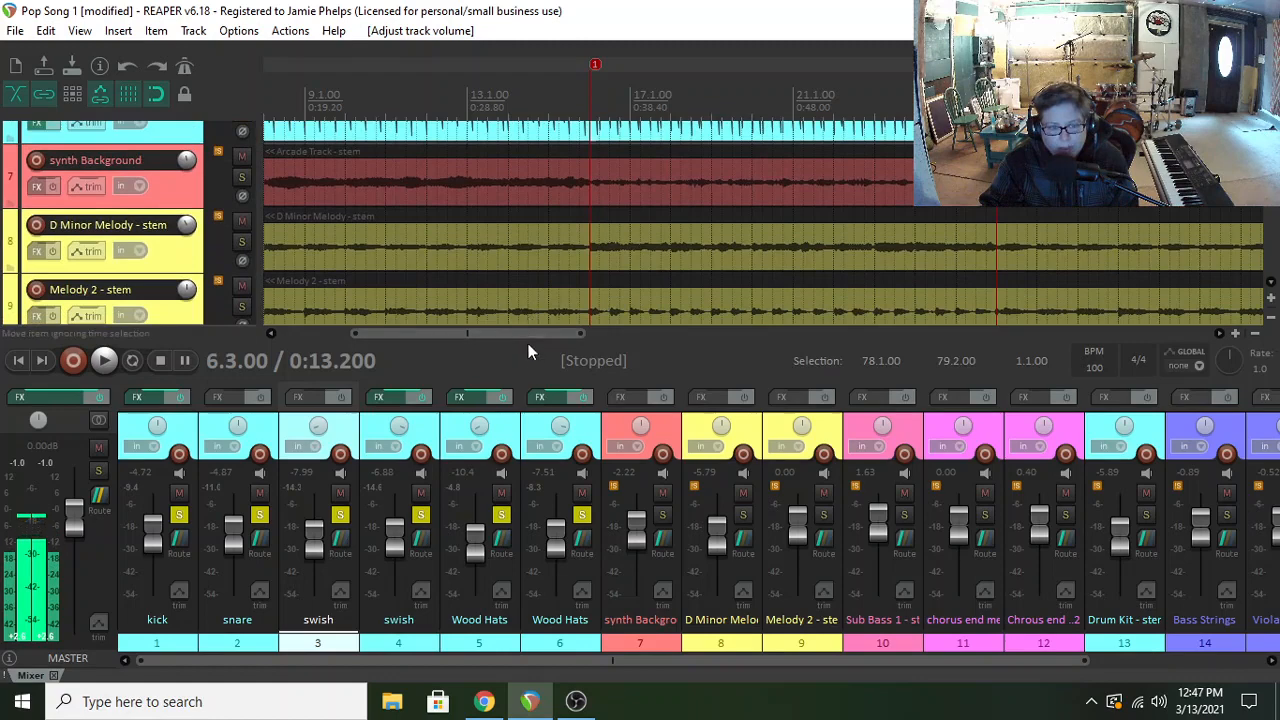
pyautogui.moveTo(536, 334); pyautogui.dragTo(485, 333)
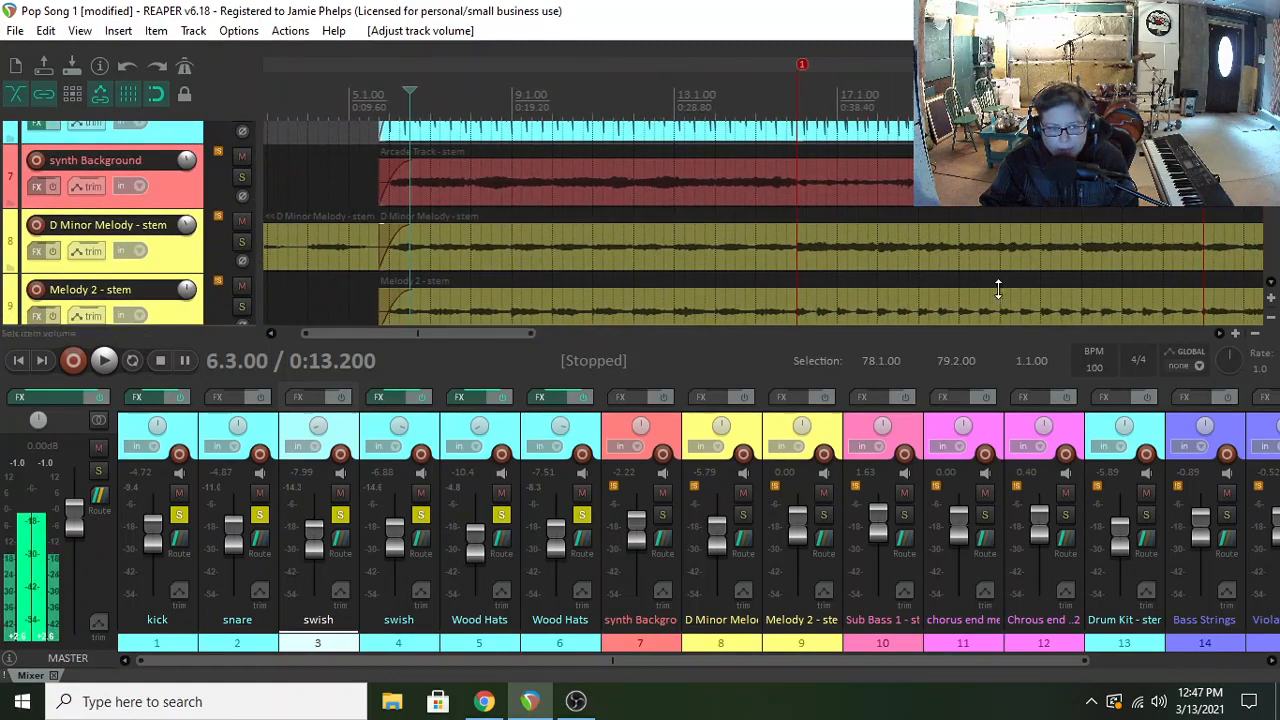
pyautogui.scroll(-3, 1275, 208)
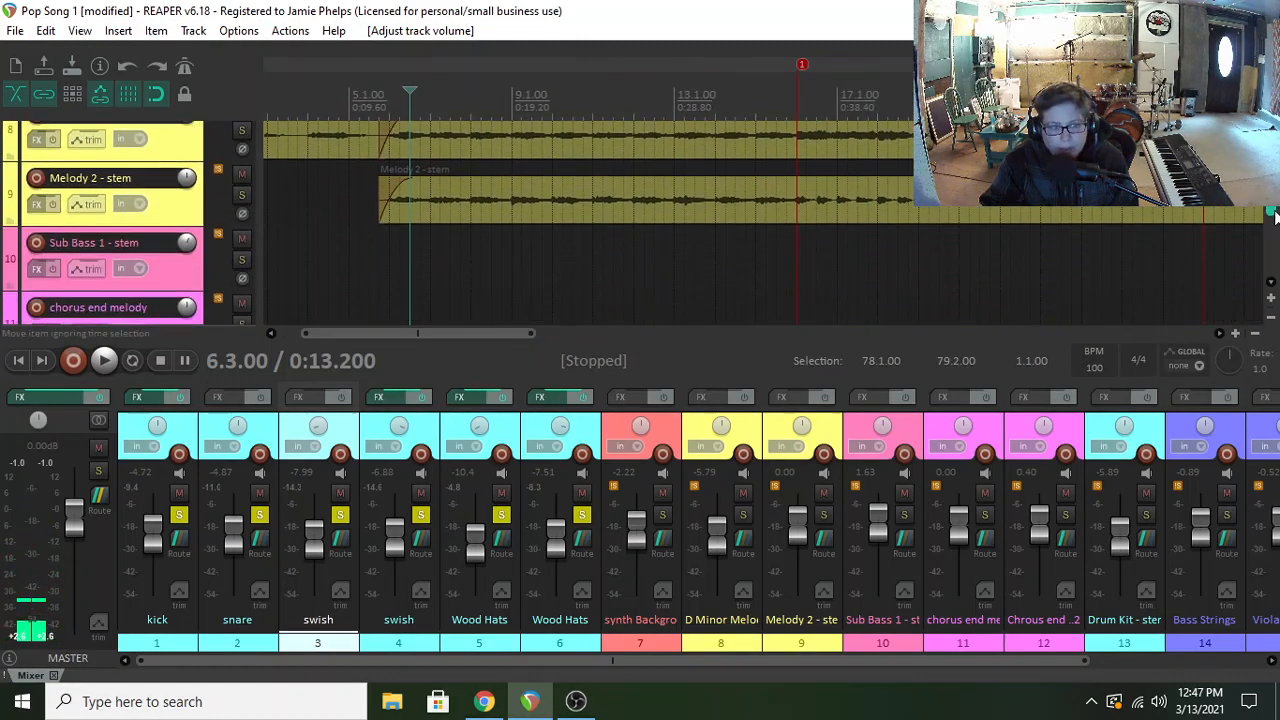
pyautogui.scroll(4, 1275, 208)
pyautogui.scroll(-1, 1275, 208)
pyautogui.scroll(1, 1275, 208)
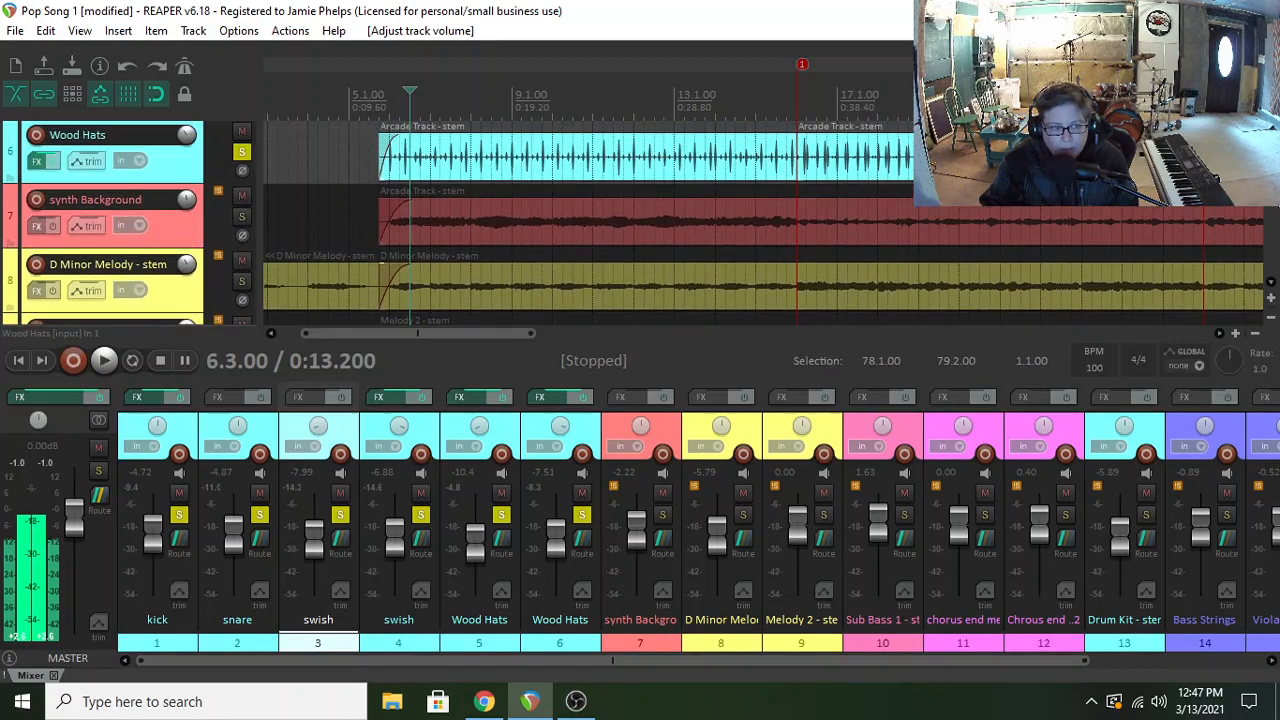
pyautogui.scroll(1, 1275, 208)
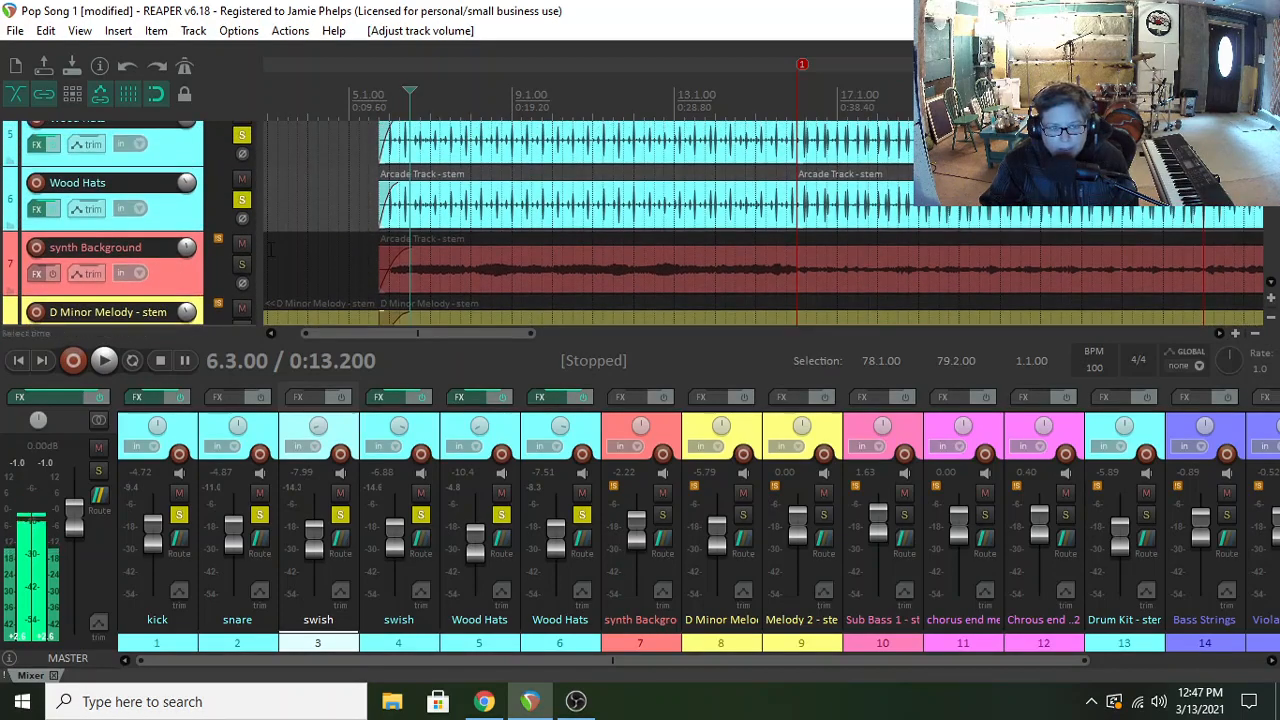
pyautogui.click(242, 266)
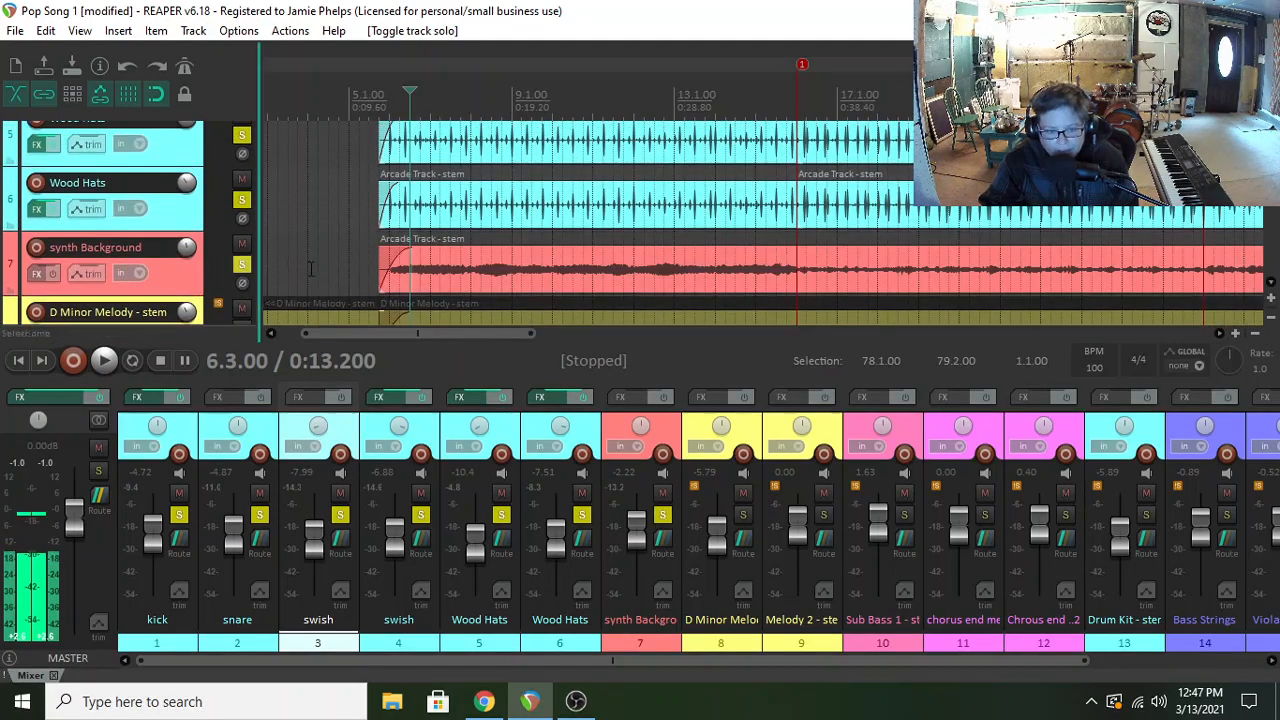
# - Play the synth Background with the soloed drum tracks from the item's start past marker 1 and stop playback
pyautogui.click(390, 256)
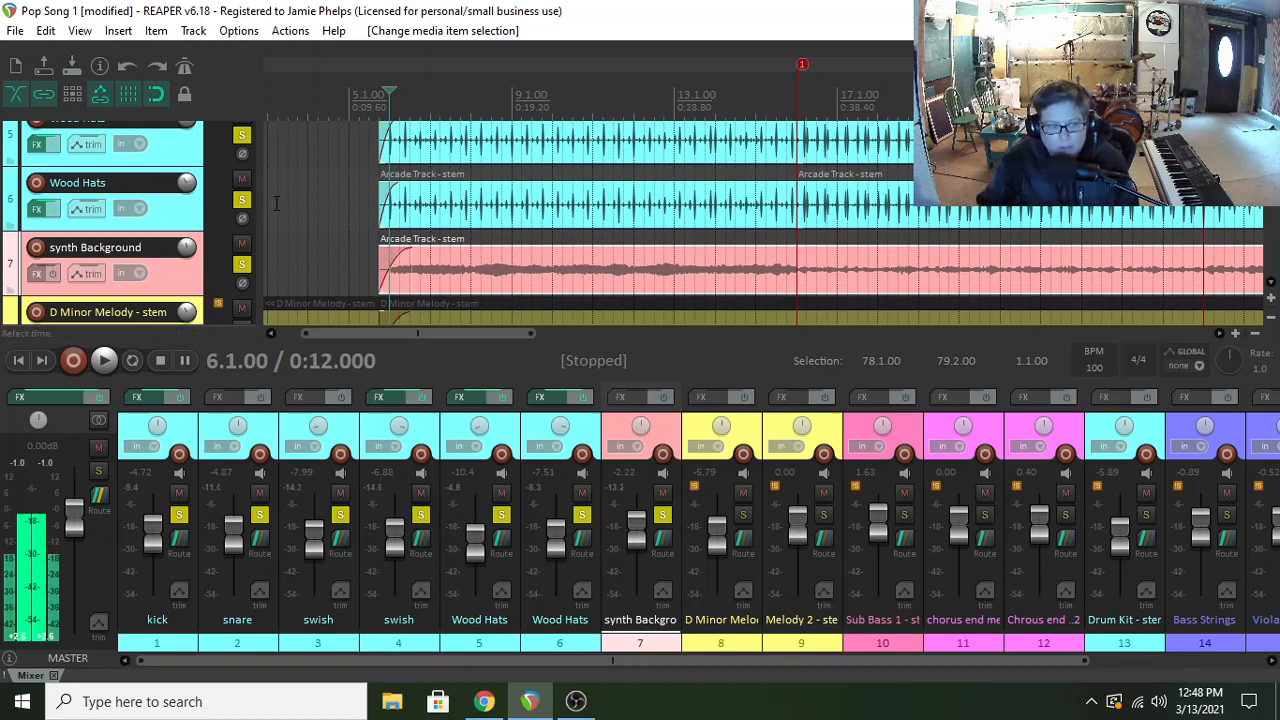
pyautogui.click(377, 246)
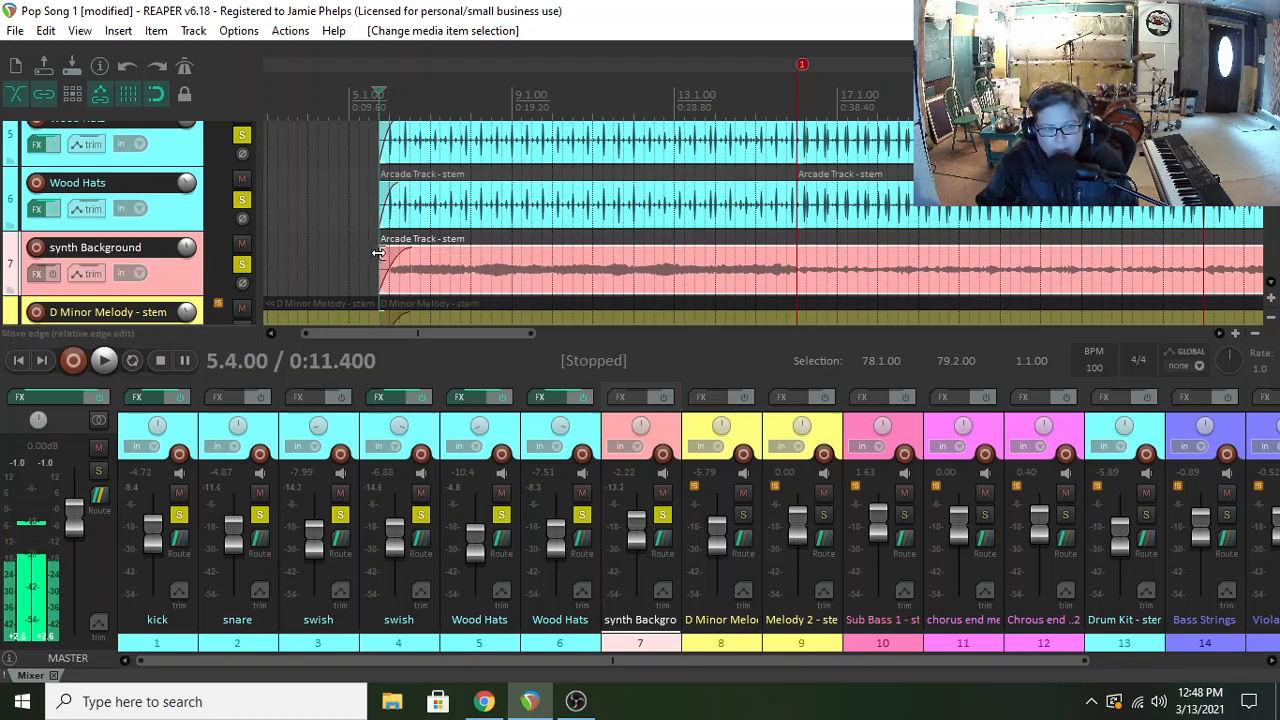
pyautogui.press('space')
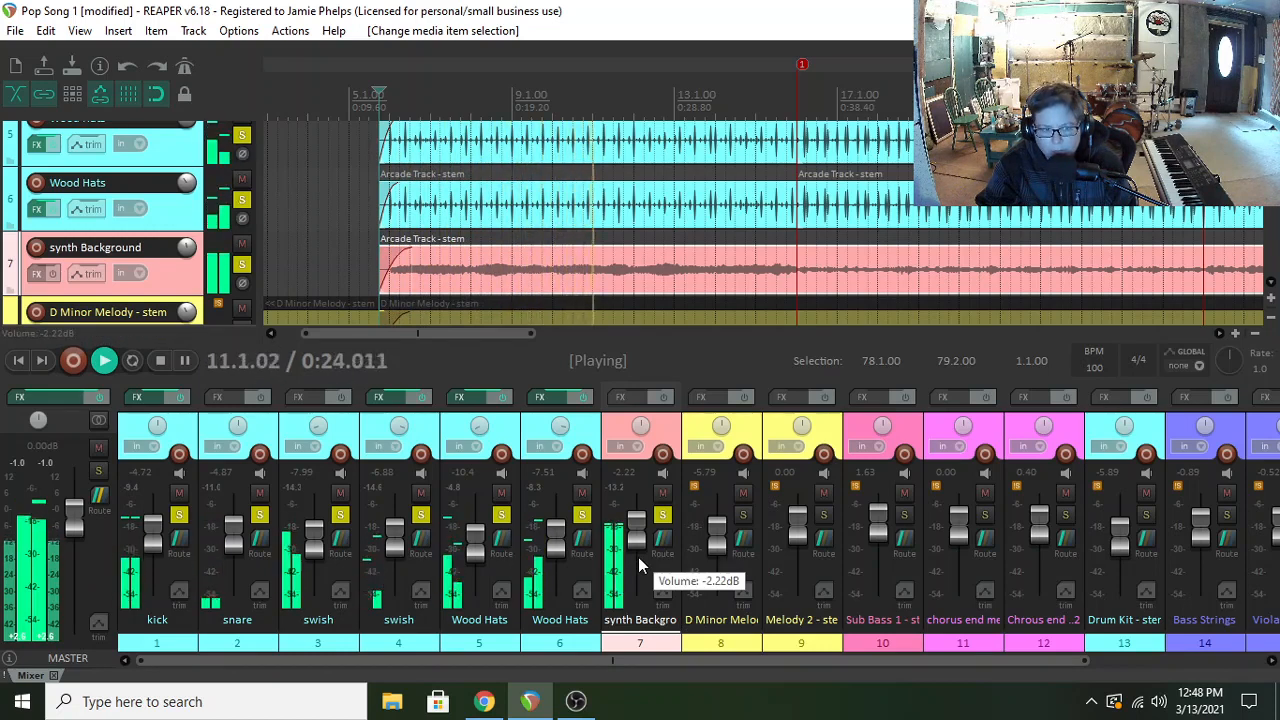
pyautogui.moveTo(496, 334); pyautogui.dragTo(532, 348)
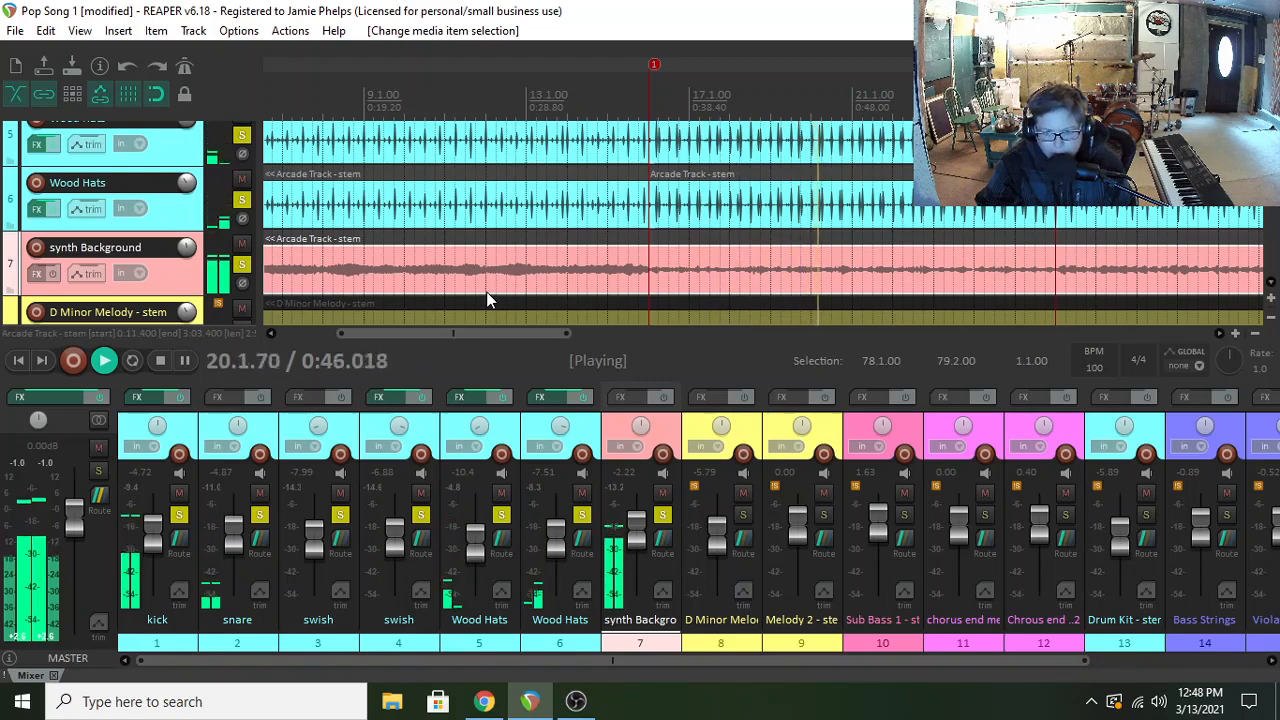
pyautogui.press('space')
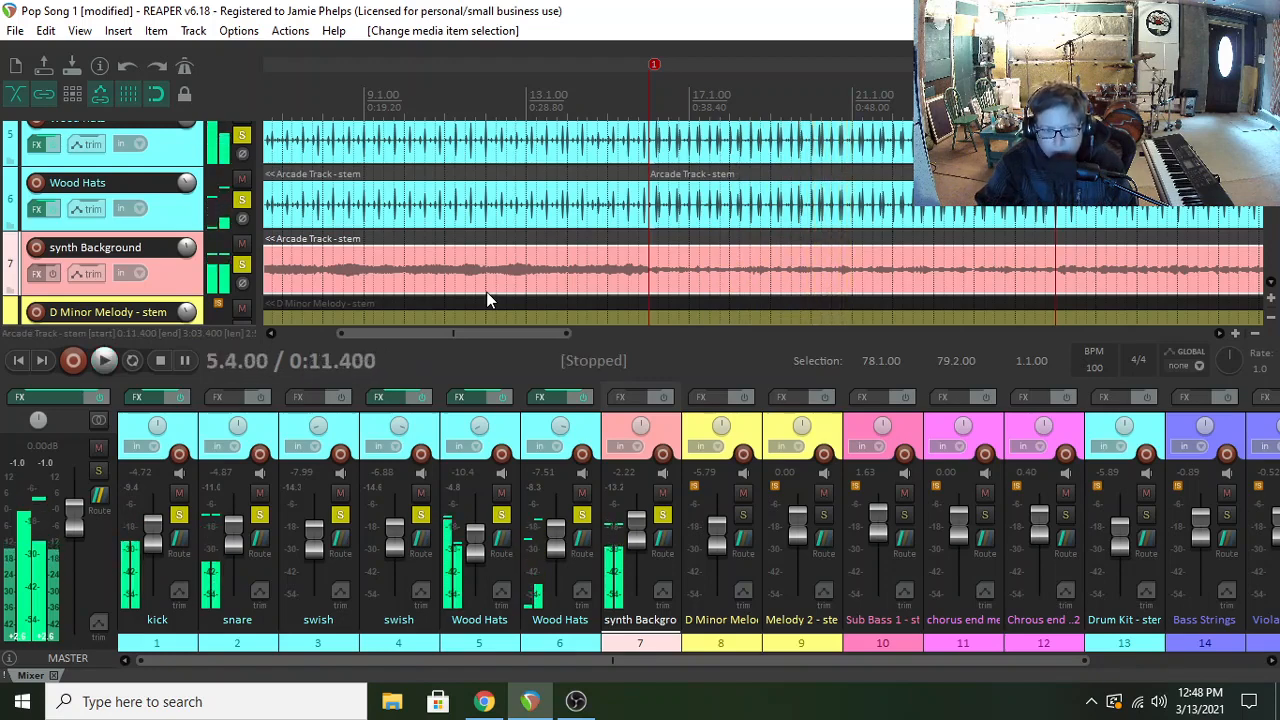
# - Split the synth Background item at marker 1 and again at marker 4
pyautogui.scroll(-1, 589, 265)
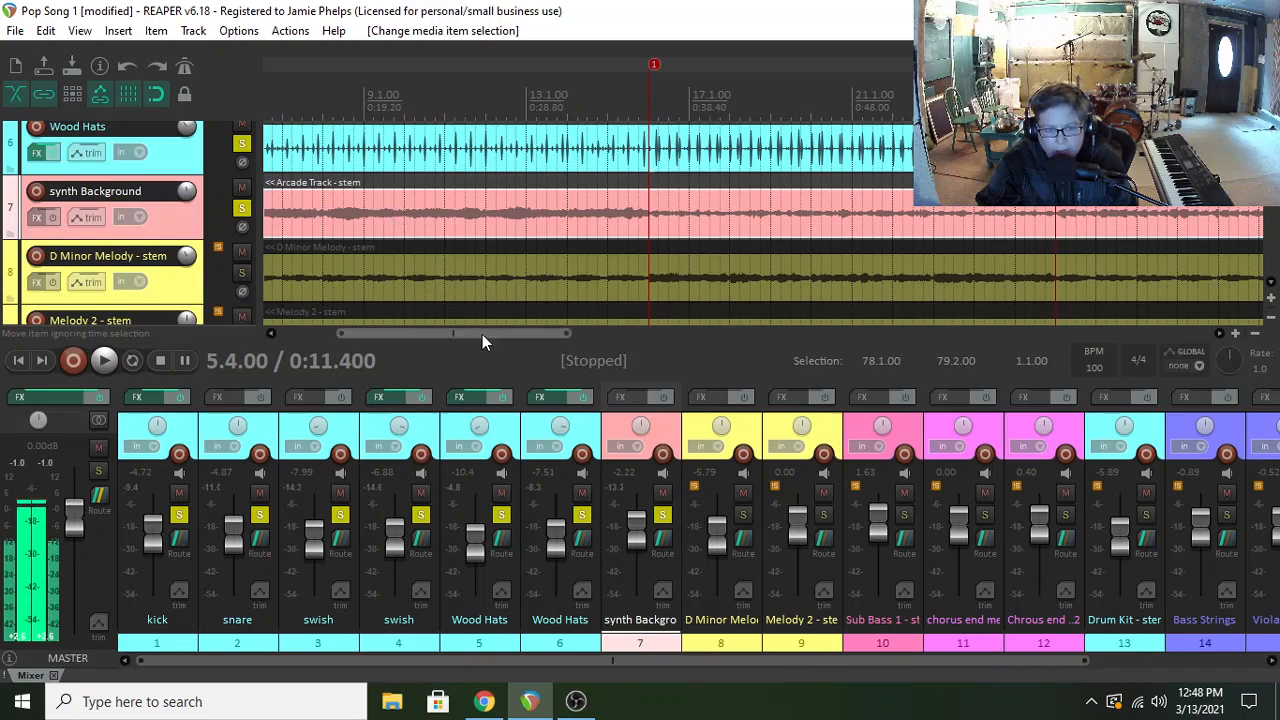
pyautogui.moveTo(482, 334)
pyautogui.mouseDown()
pyautogui.moveTo(954, 343)
pyautogui.moveTo(429, 339)
pyautogui.moveTo(474, 339)
pyautogui.mouseUp()
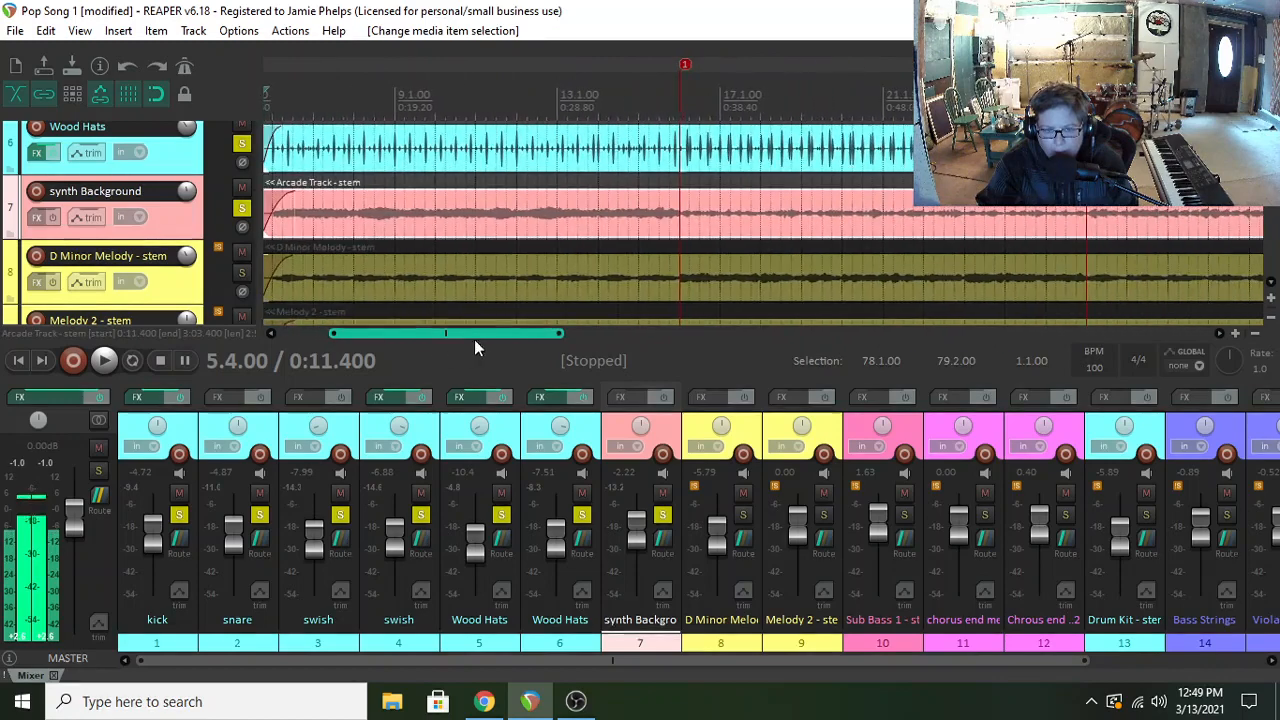
pyautogui.click(678, 219)
pyautogui.press('s')
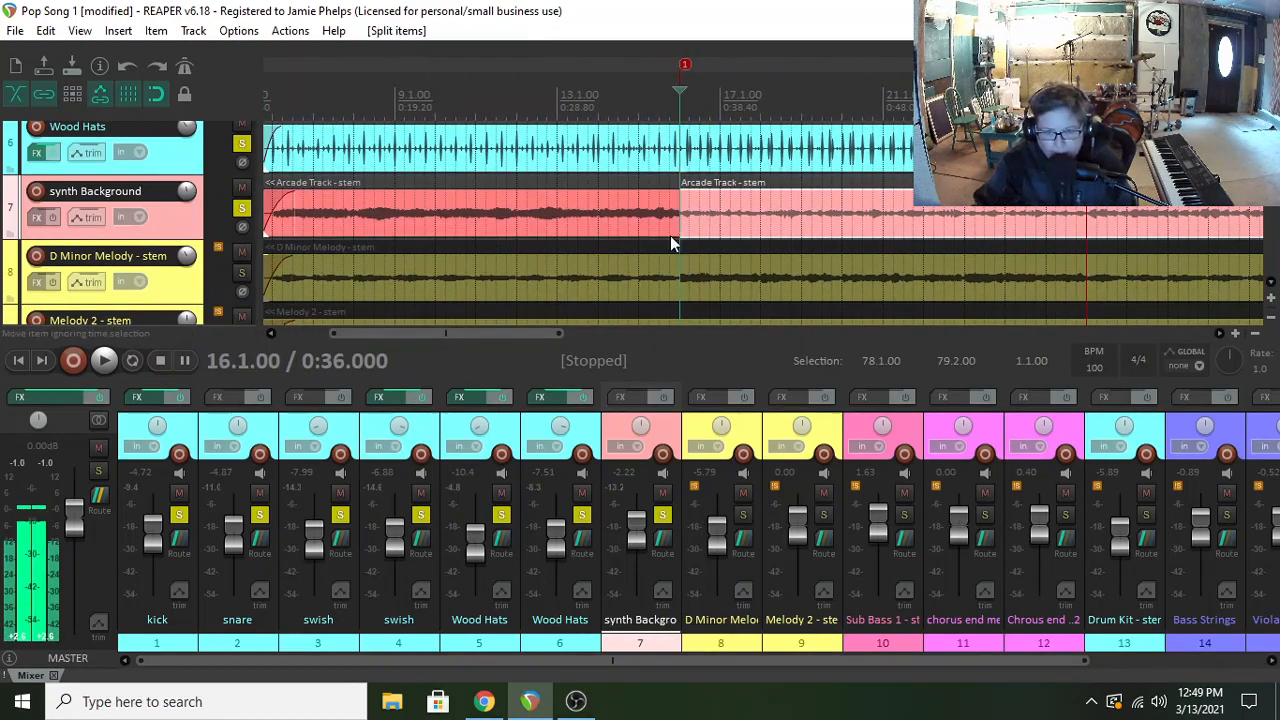
pyautogui.moveTo(543, 334); pyautogui.dragTo(544, 334)
pyautogui.moveTo(672, 340); pyautogui.dragTo(835, 338)
pyautogui.click(683, 221)
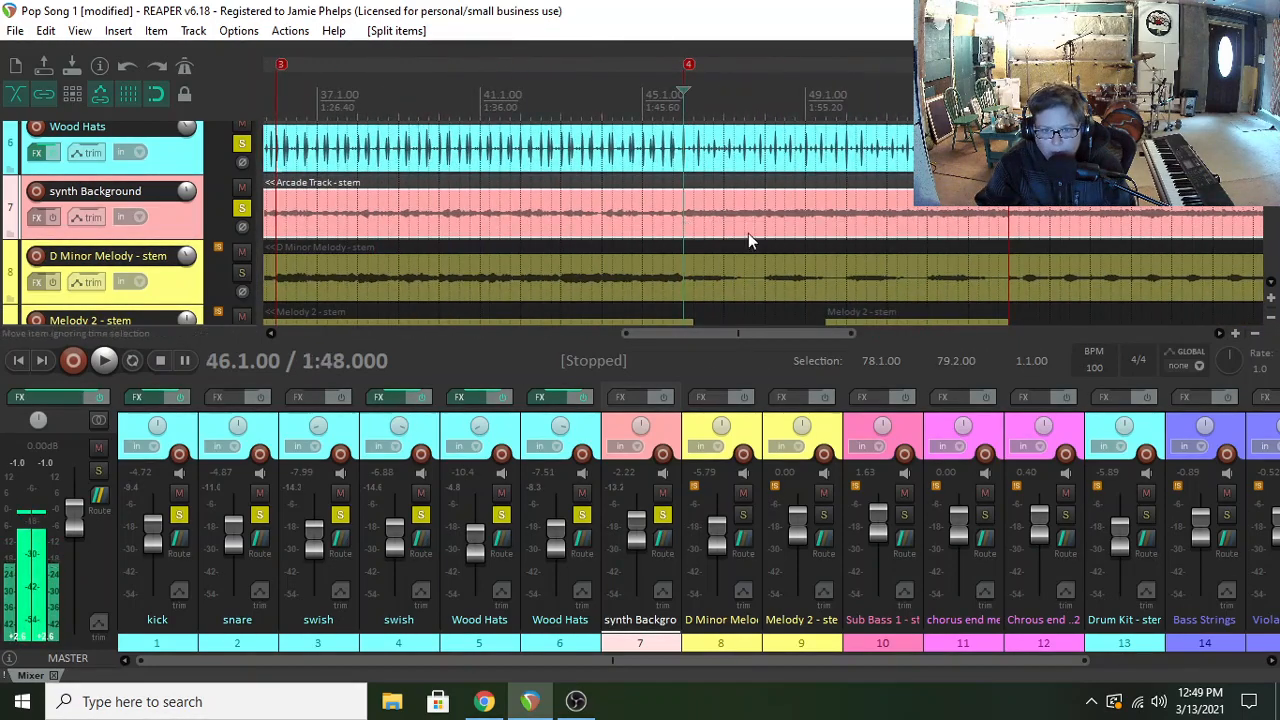
pyautogui.press('s')
# - Listen to the synth Background with the drums from marker 2, and briefly from near the song's start at 6.1.00
pyautogui.moveTo(720, 333); pyautogui.dragTo(541, 321)
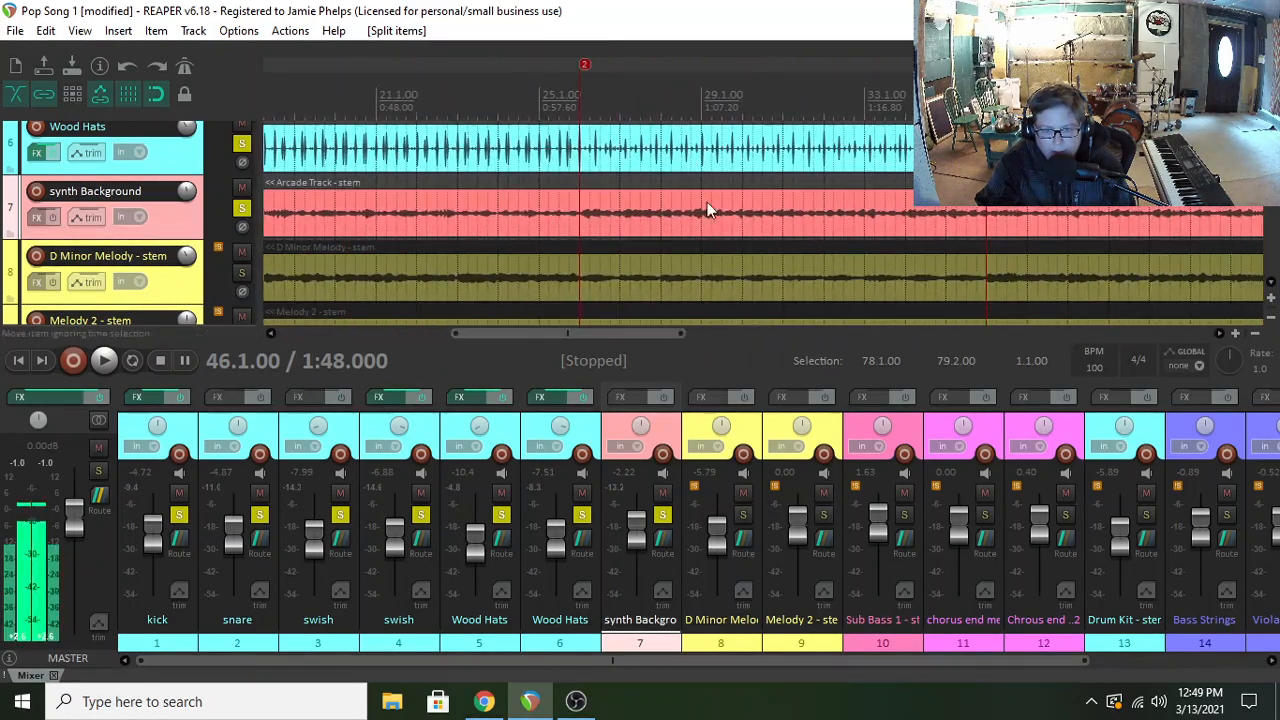
pyautogui.click(583, 234)
pyautogui.press('space')
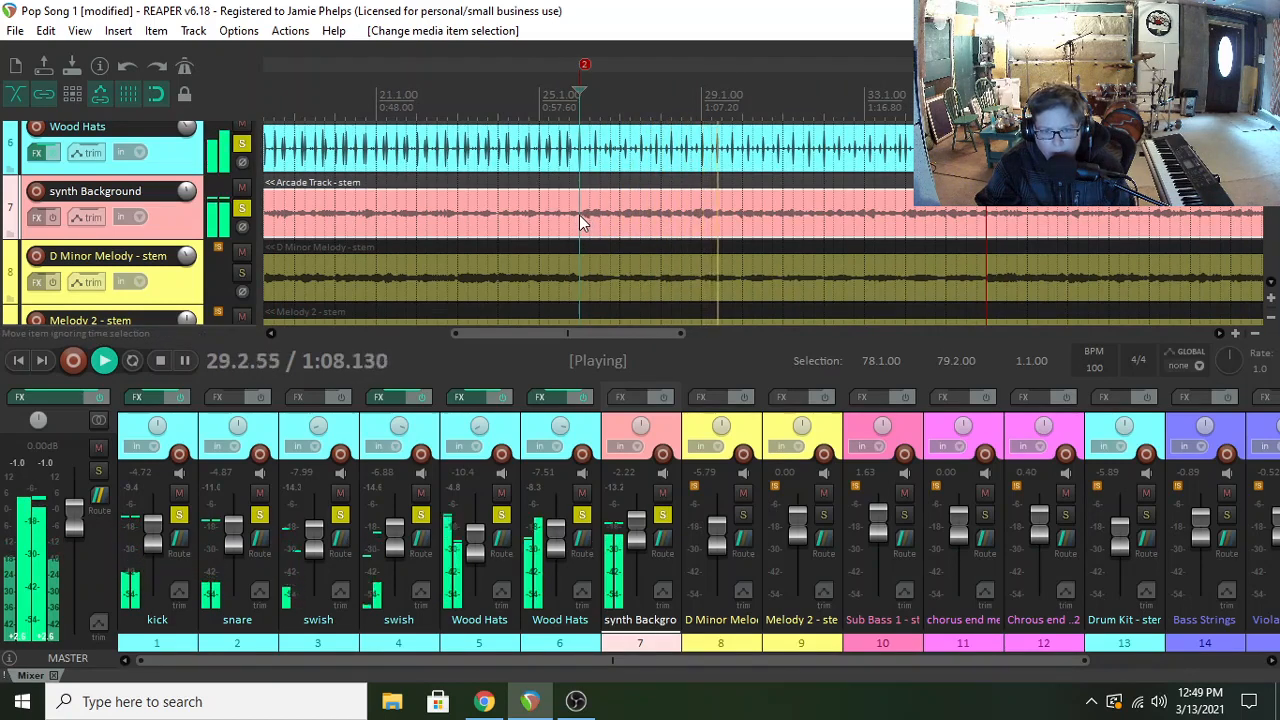
pyautogui.press('space')
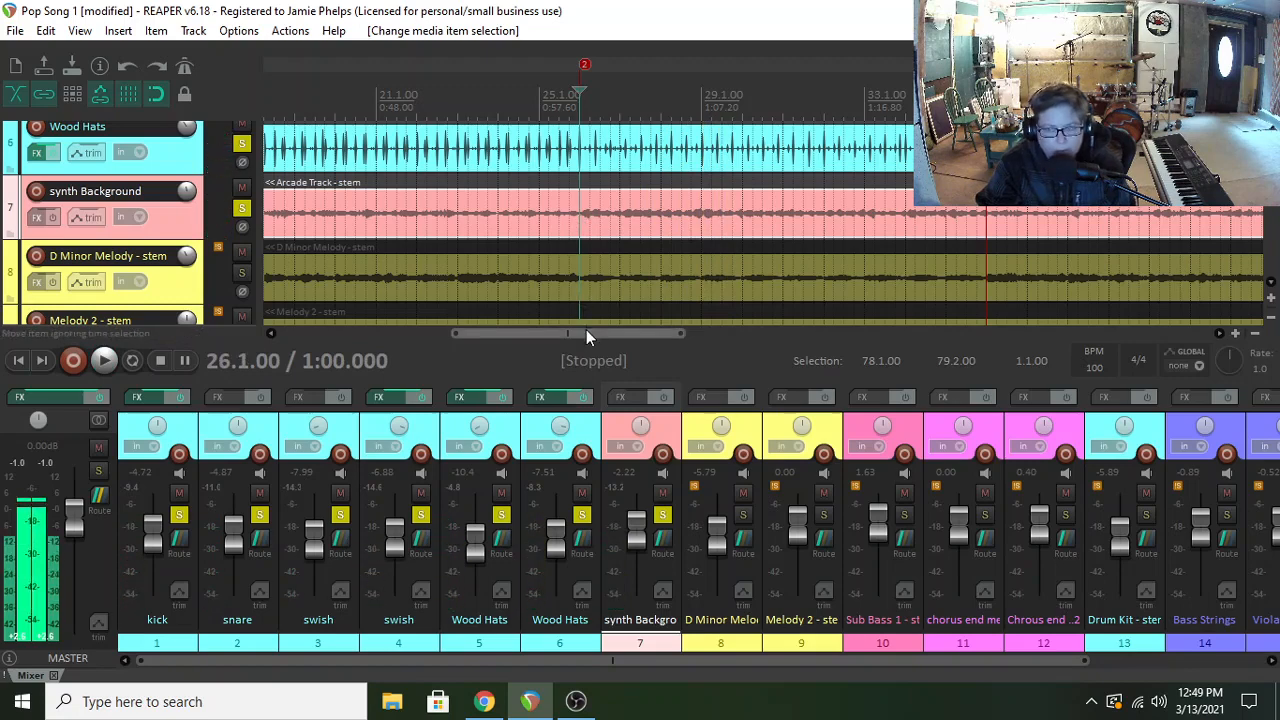
pyautogui.moveTo(586, 333); pyautogui.dragTo(413, 336)
pyautogui.click(465, 242)
pyautogui.press('space')
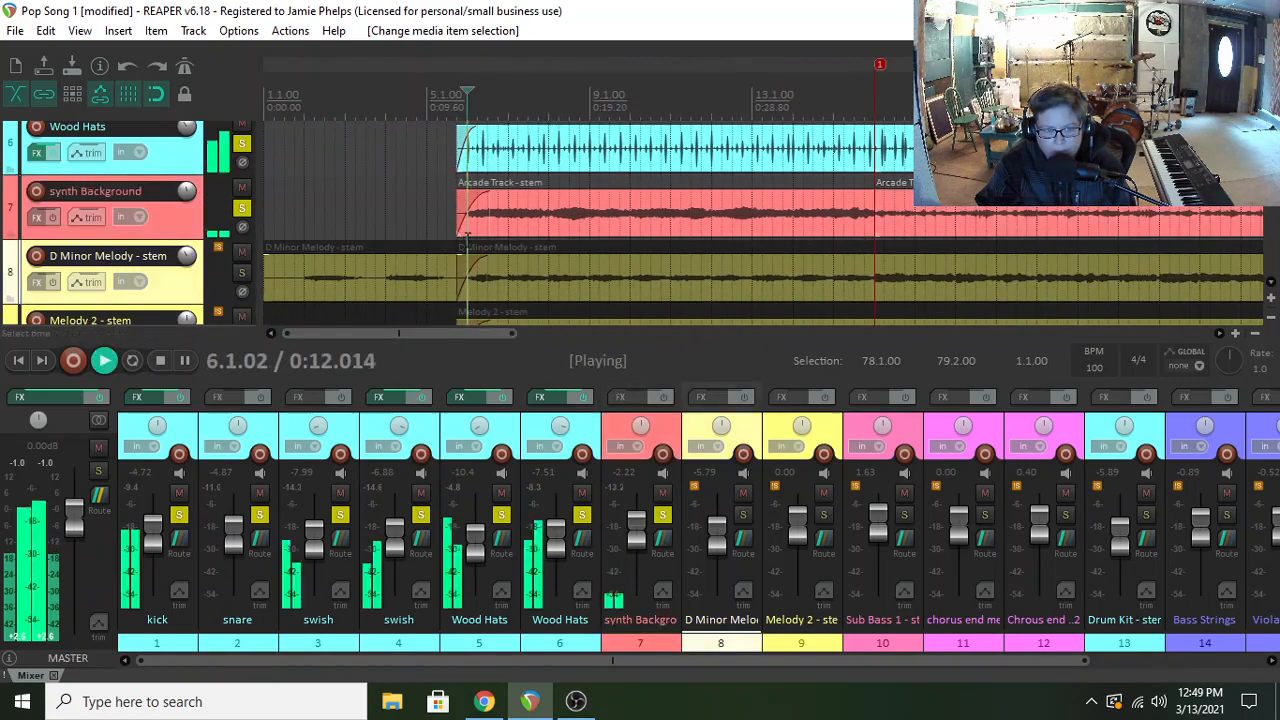
pyautogui.press('space')
# - Duplicate the synth Background track
pyautogui.moveTo(482, 336); pyautogui.dragTo(543, 333)
pyautogui.click(168, 228)
pyautogui.rightClick(168, 228)
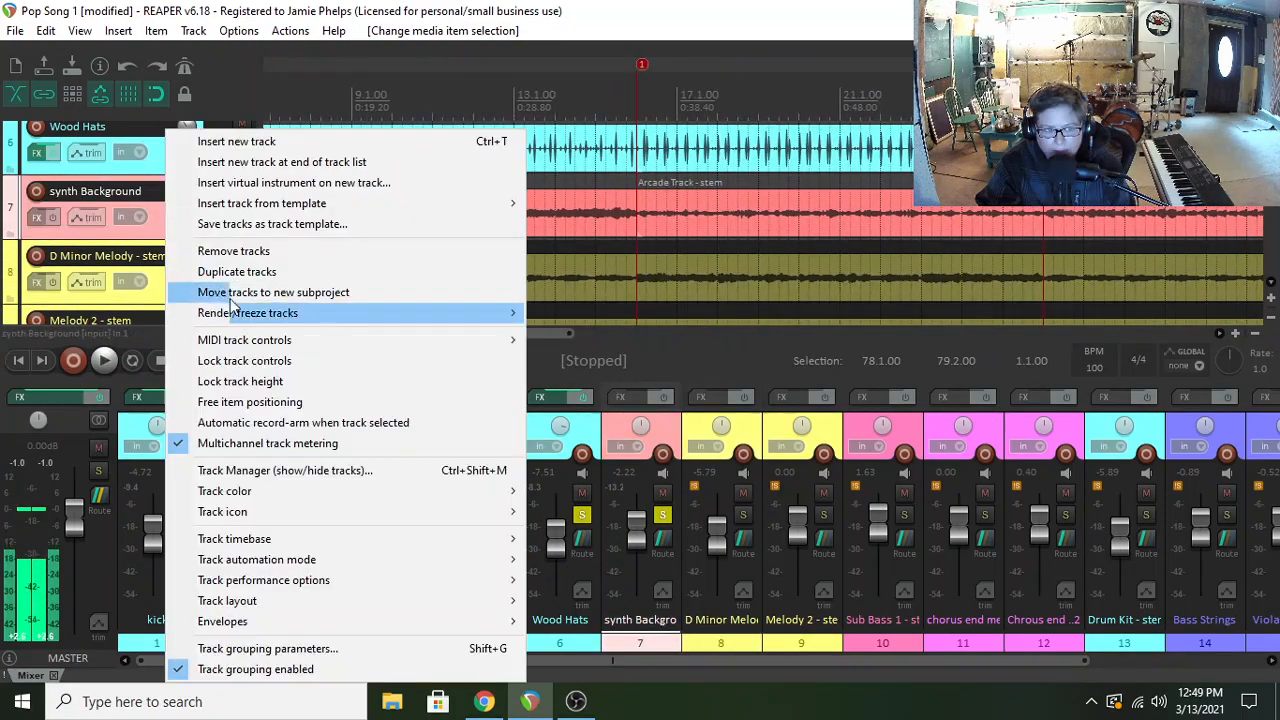
pyautogui.click(250, 269)
# - Delete the items before marker 1 and after marker 4 from the duplicated synth Background track
pyautogui.click(563, 280)
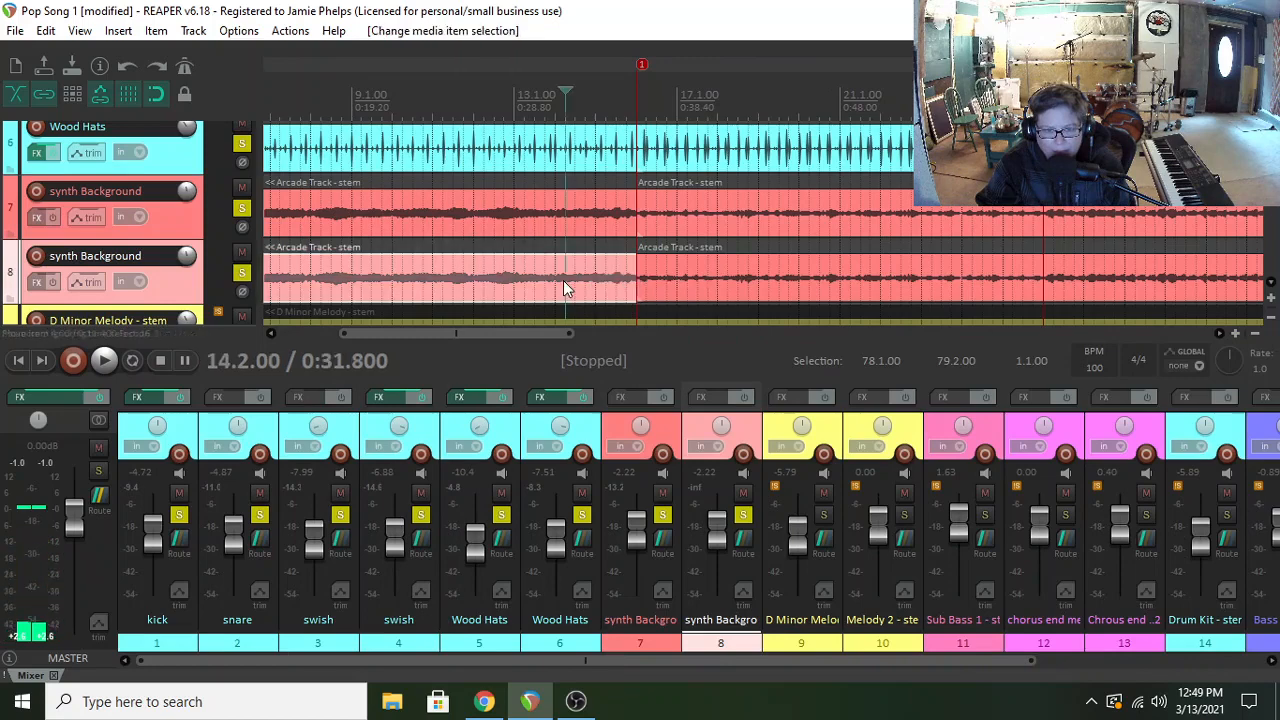
pyautogui.press('Delete')
pyautogui.moveTo(519, 336); pyautogui.dragTo(892, 320)
pyautogui.click(729, 280)
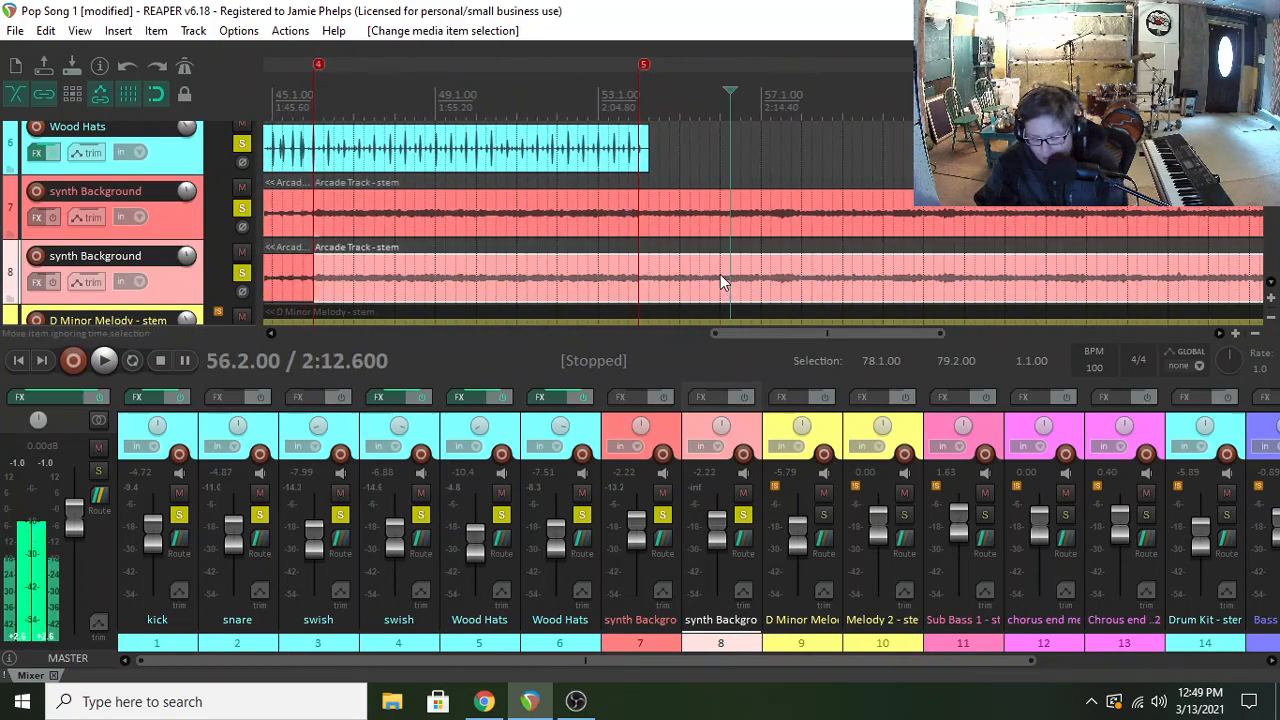
pyautogui.press('Delete')
# - Delete the item between markers 1 and 4 from the original synth Background track 7
pyautogui.moveTo(752, 336); pyautogui.dragTo(415, 336)
pyautogui.click(508, 208)
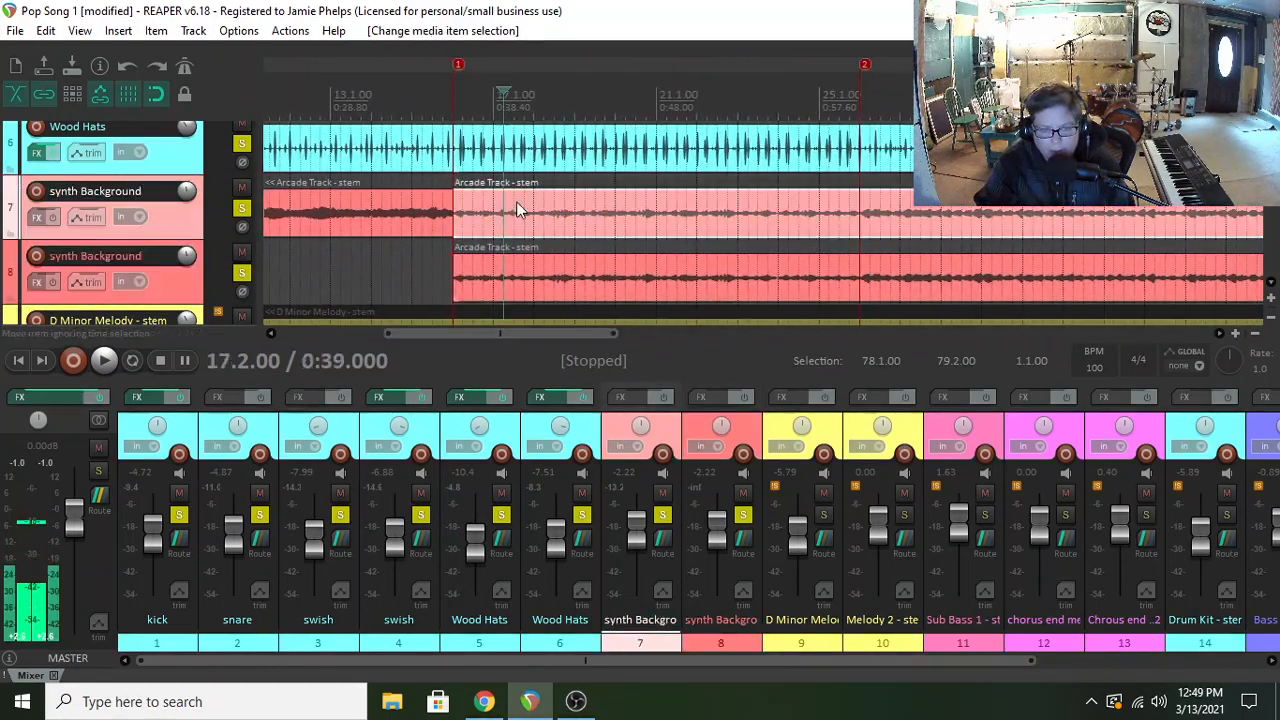
pyautogui.press('Delete')
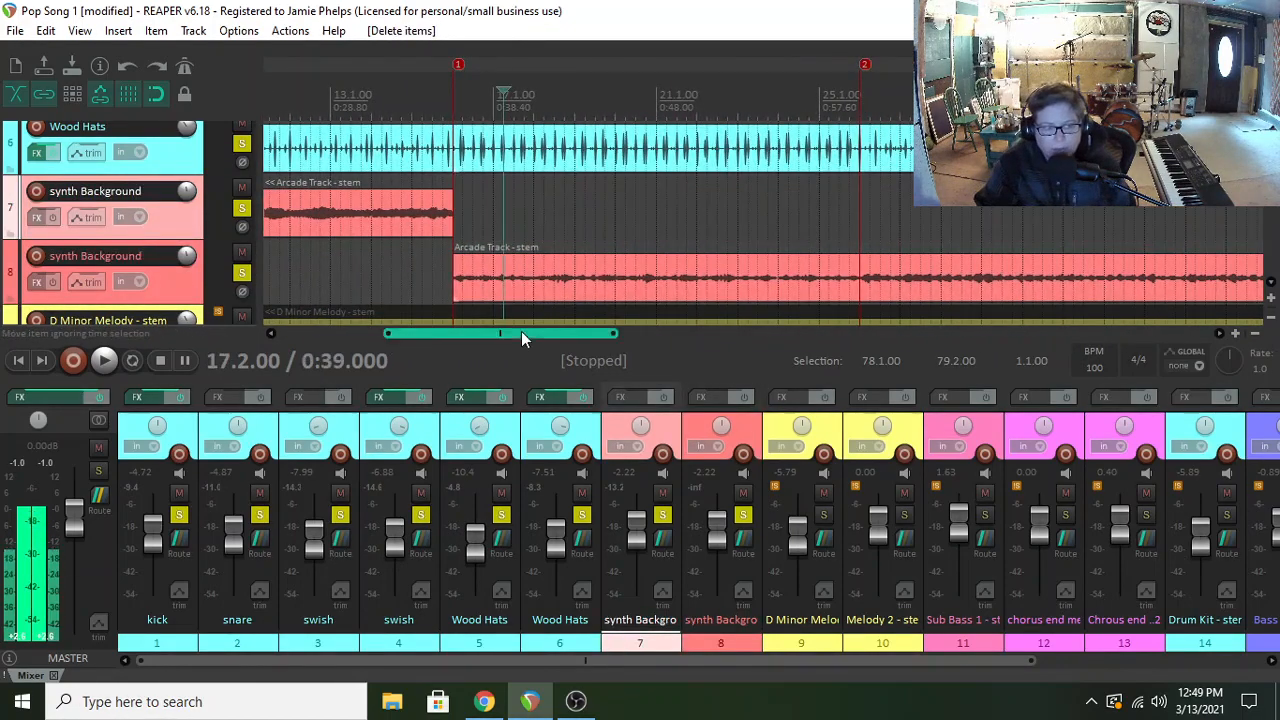
# - Rename track 7 as synth low Background and track 8 as synth high Background
pyautogui.moveTo(521, 331); pyautogui.dragTo(348, 317)
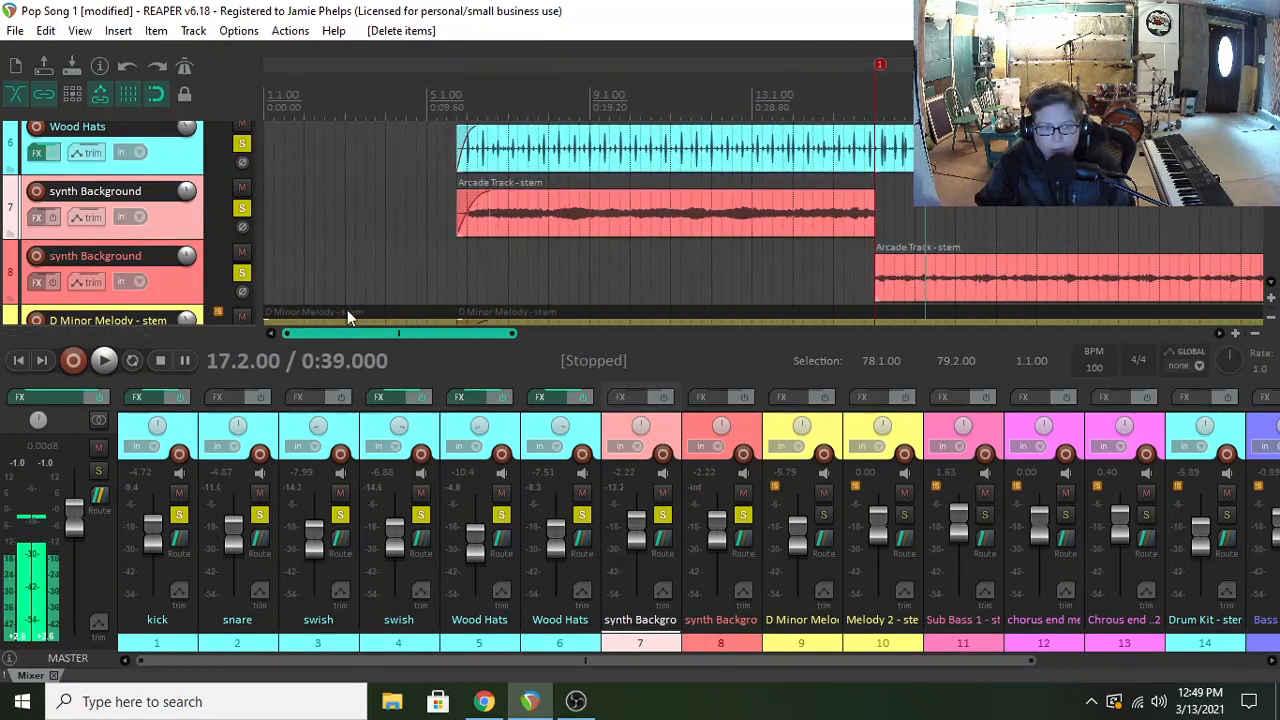
pyautogui.doubleClick(84, 198)
pyautogui.click(80, 190)
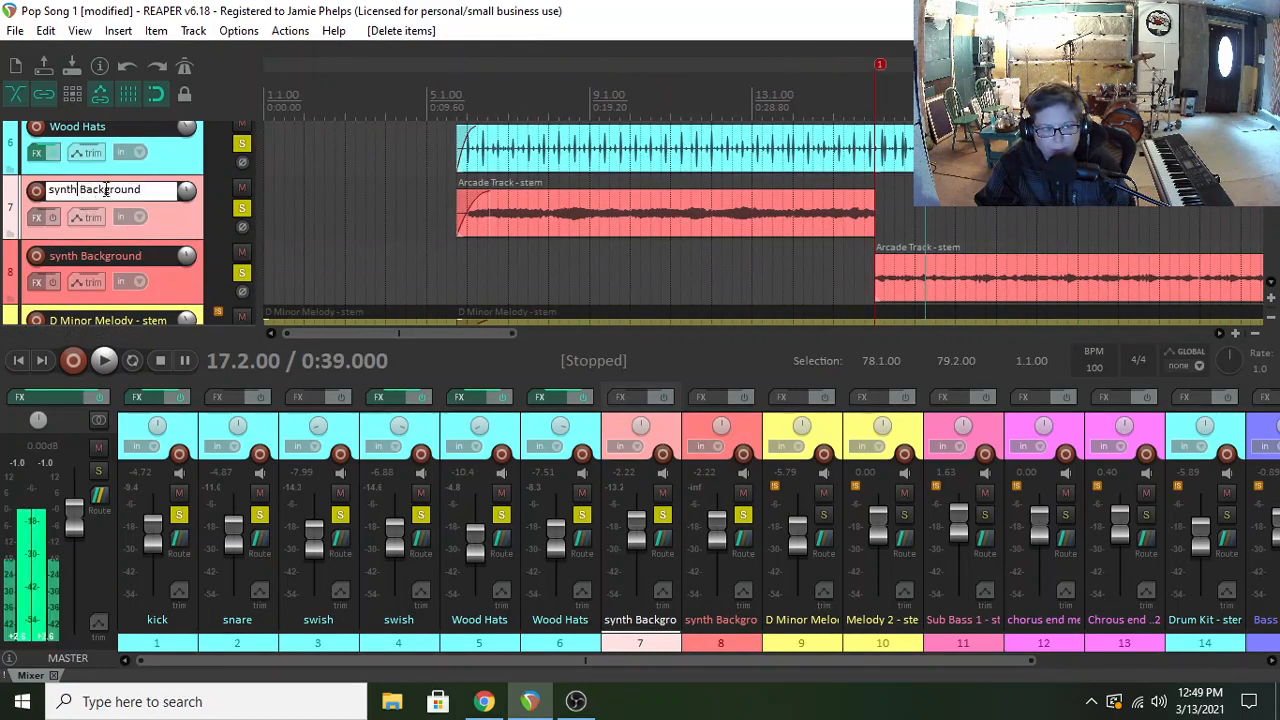
pyautogui.write('low')
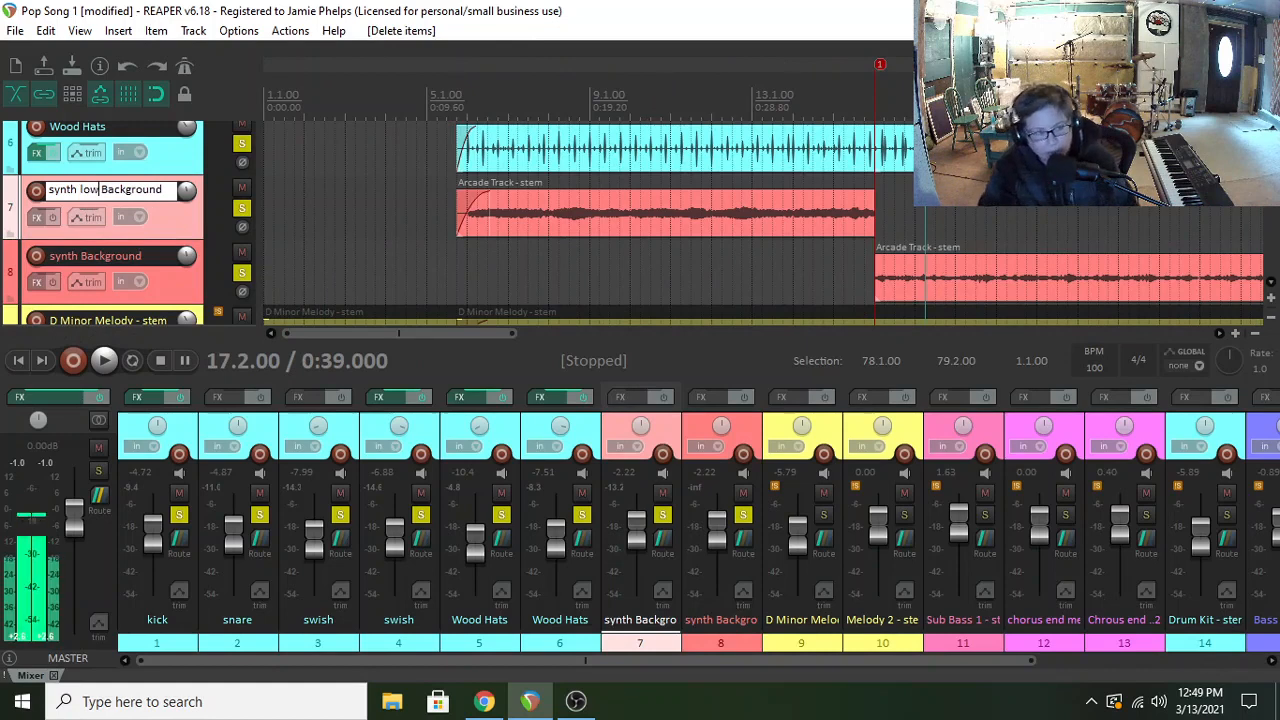
pyautogui.doubleClick(84, 255)
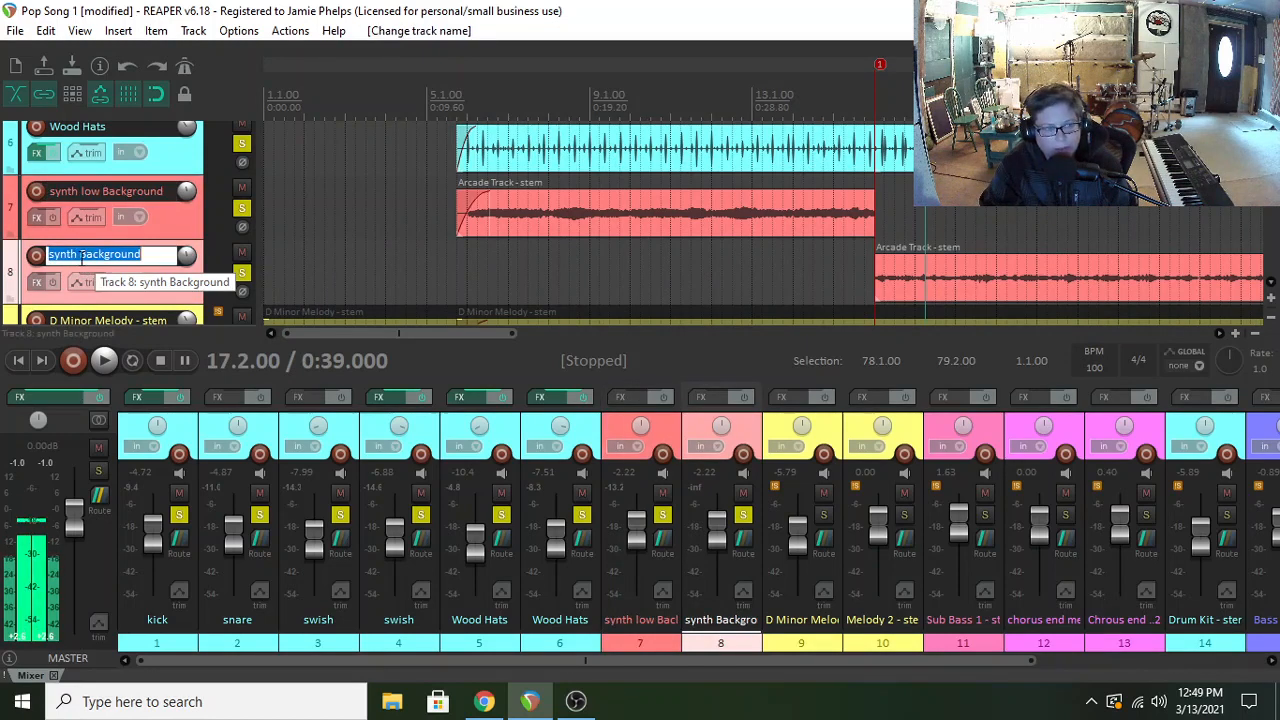
pyautogui.write('h hig')
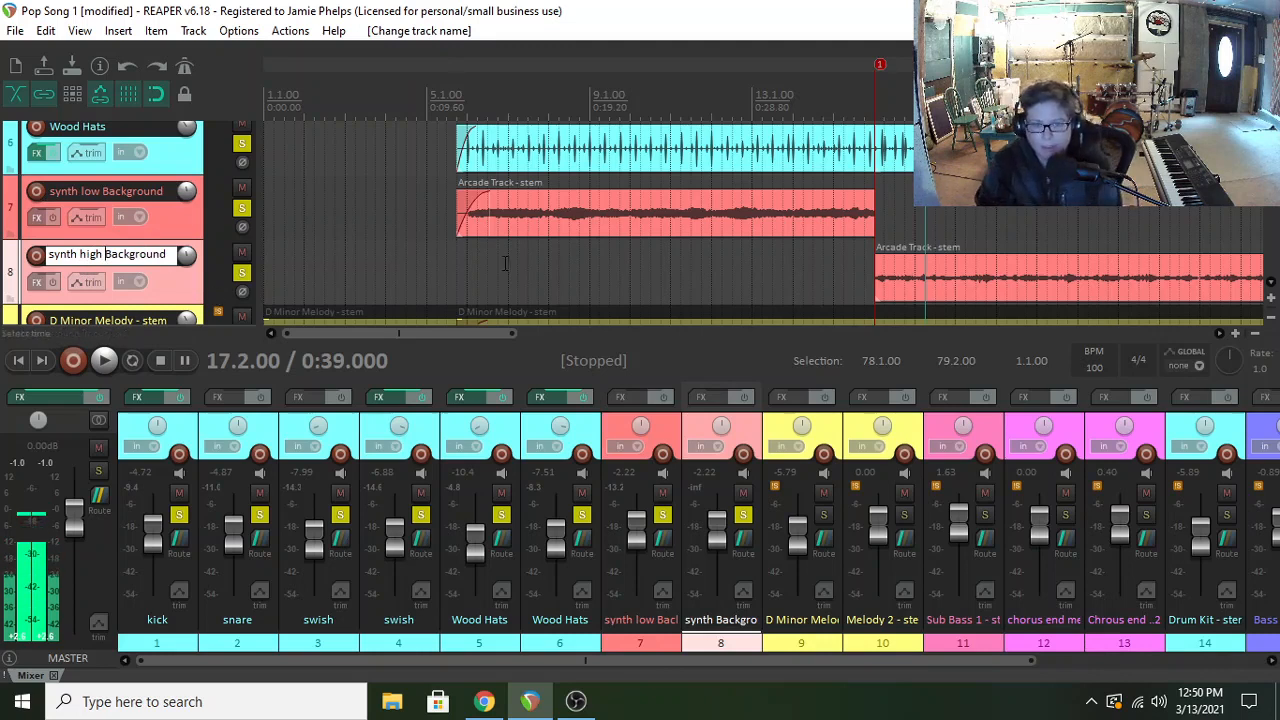
pyautogui.press('Return')
# - Listen to the synth low Background from 6.1.00 and to the synth high Background from just before marker 1
pyautogui.click(466, 265)
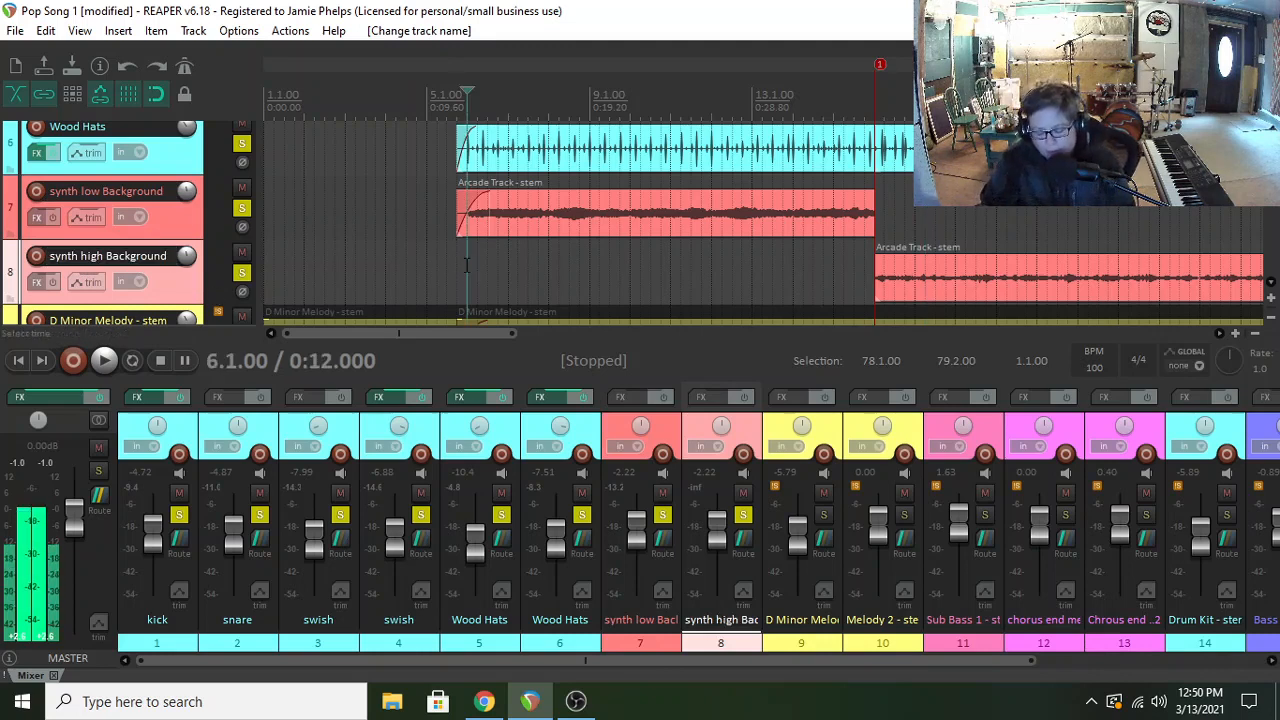
pyautogui.press('space')
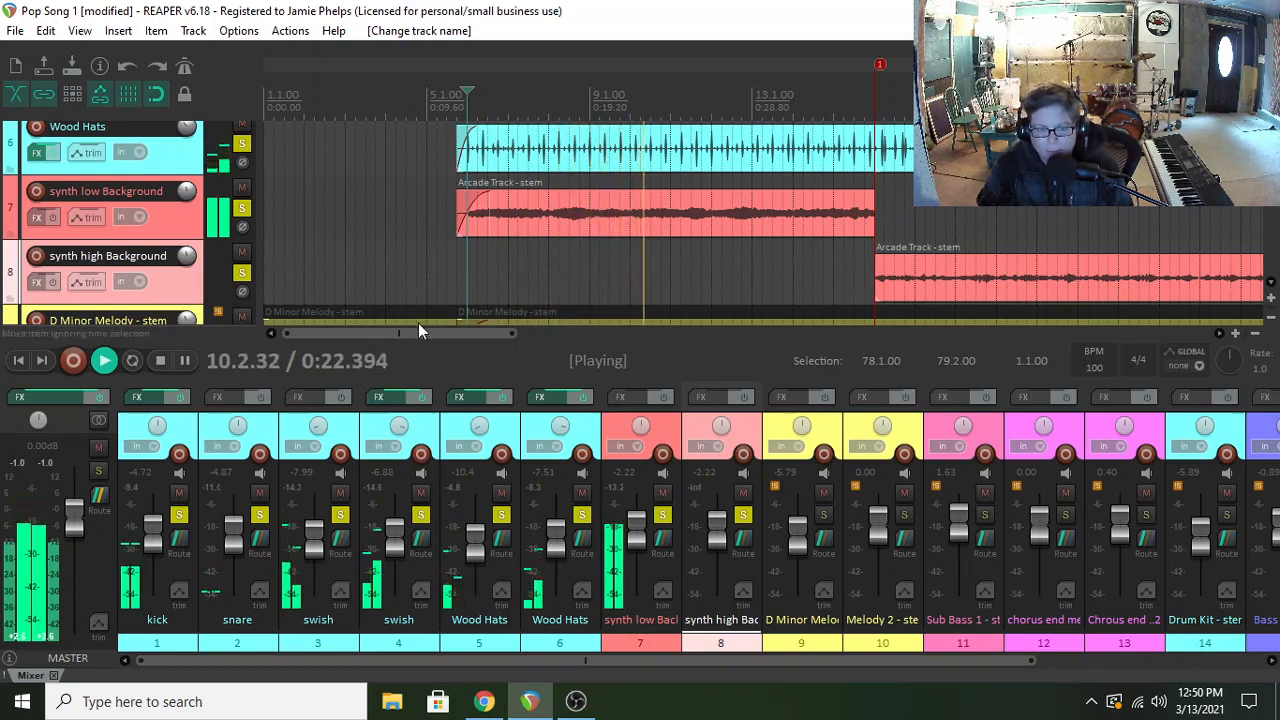
pyautogui.moveTo(419, 335); pyautogui.dragTo(471, 333)
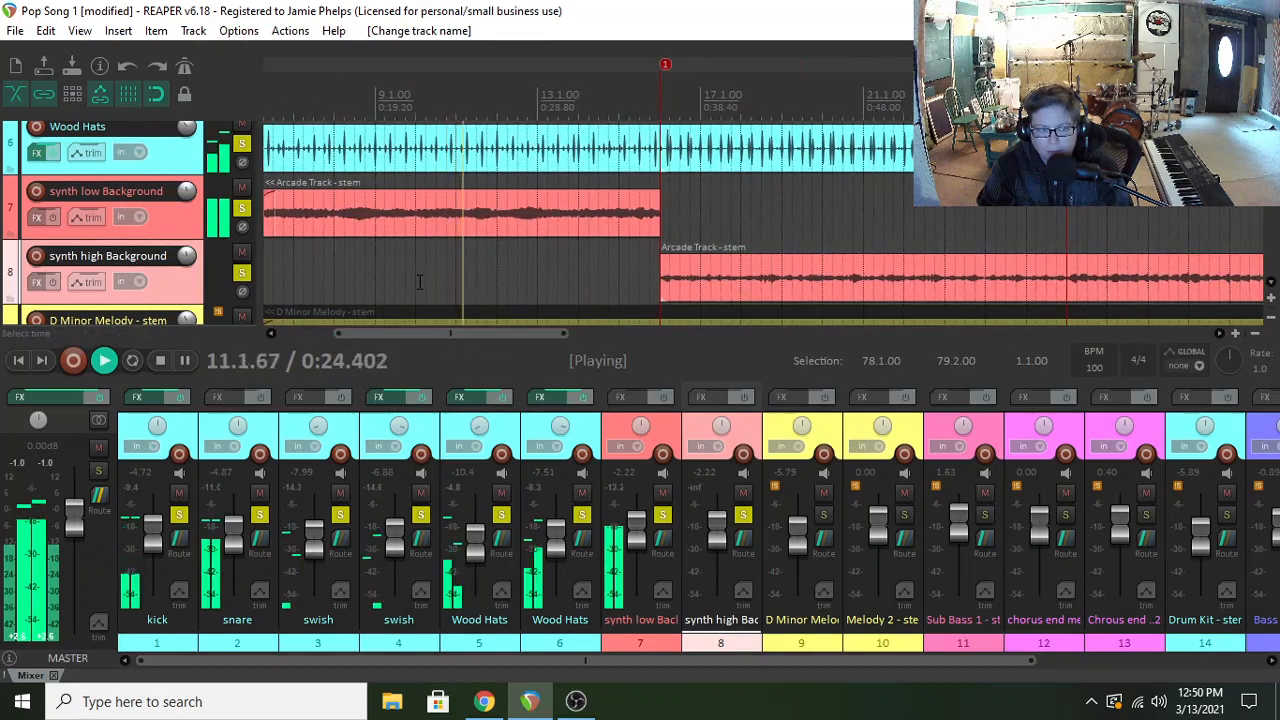
pyautogui.press('space')
pyautogui.click(655, 270)
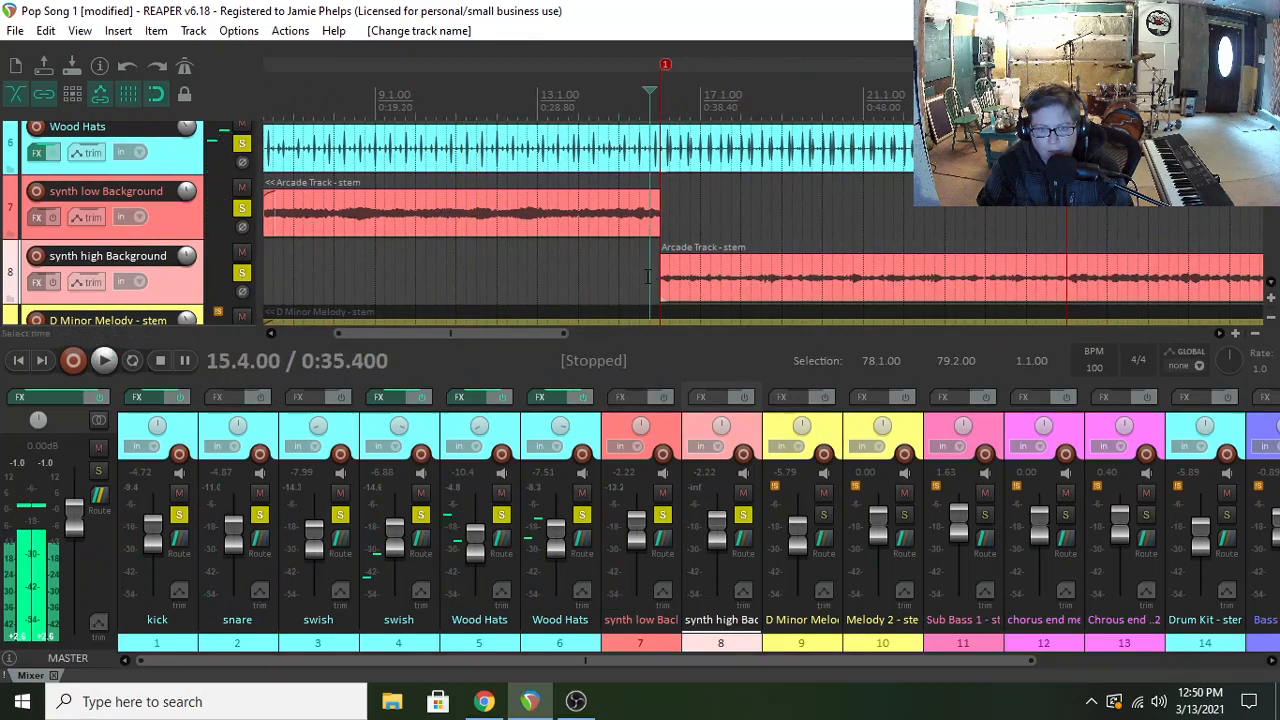
pyautogui.press('space')
pyautogui.moveTo(448, 334); pyautogui.dragTo(496, 335)
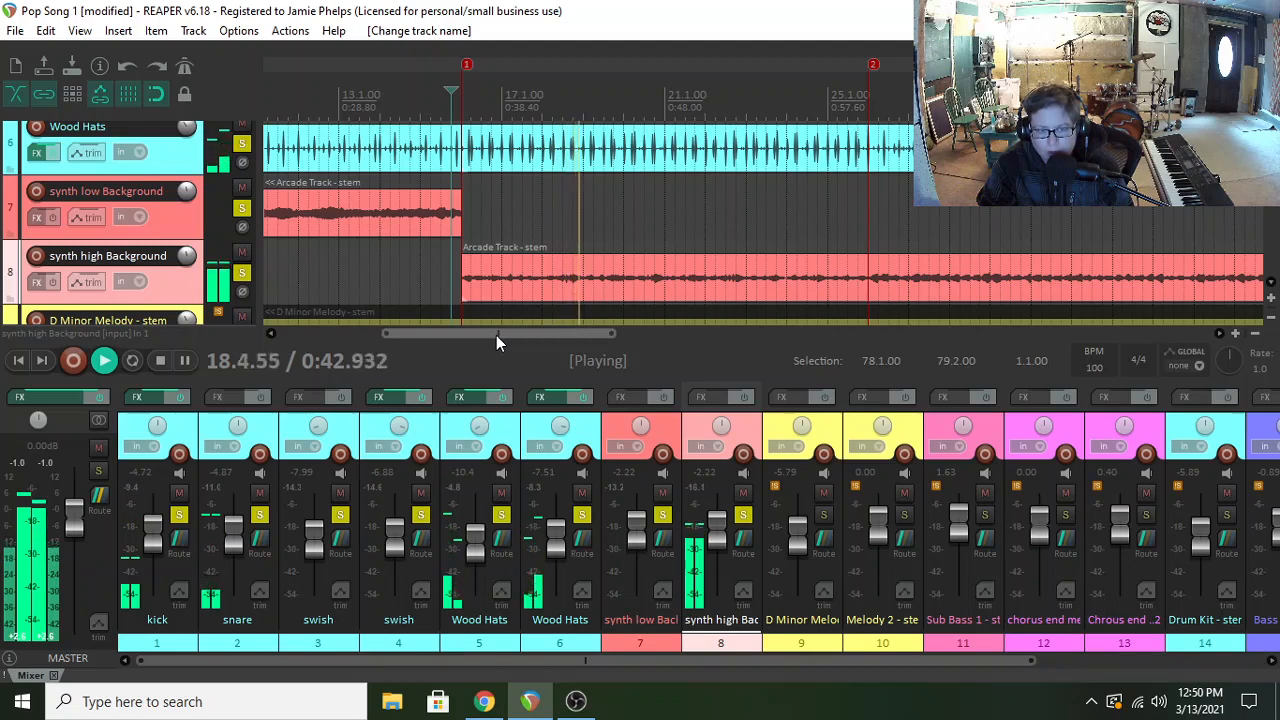
pyautogui.press('space')
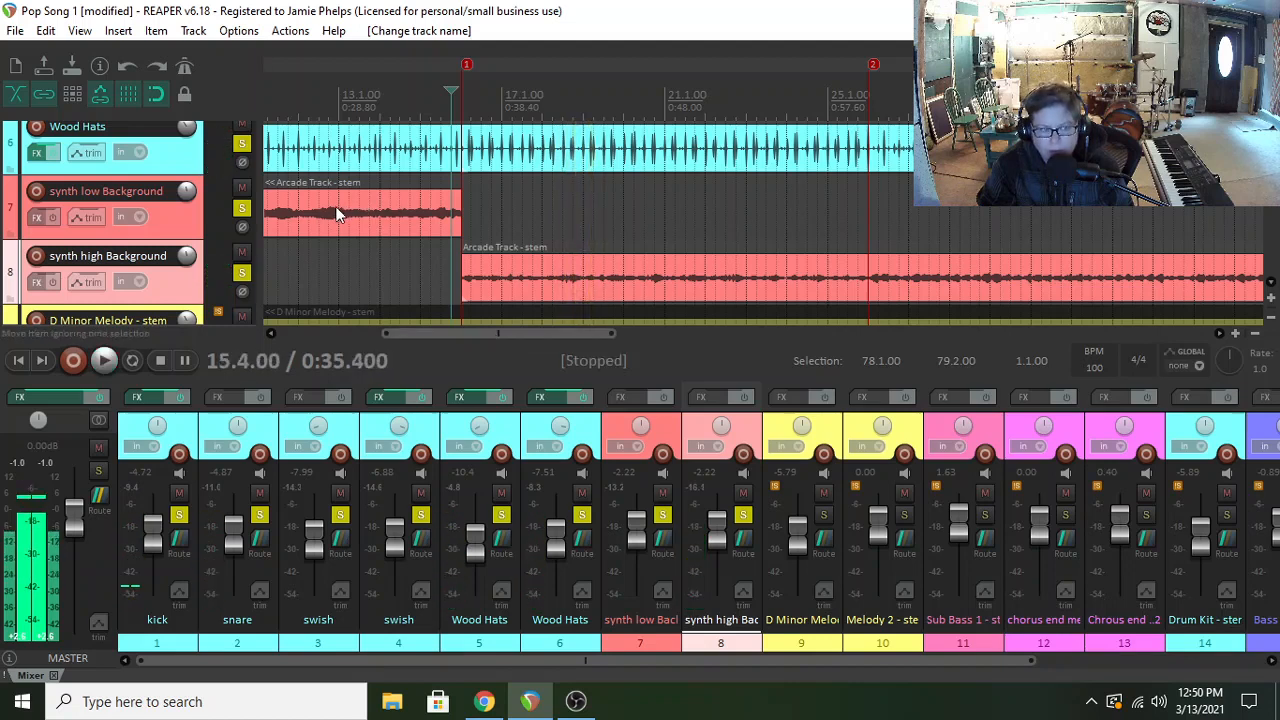
# - Set the synth low Background track's volume to -1.74 dB while auditioning it with the drums from 6.1.00, and stop playback
pyautogui.moveTo(642, 544); pyautogui.dragTo(636, 538)
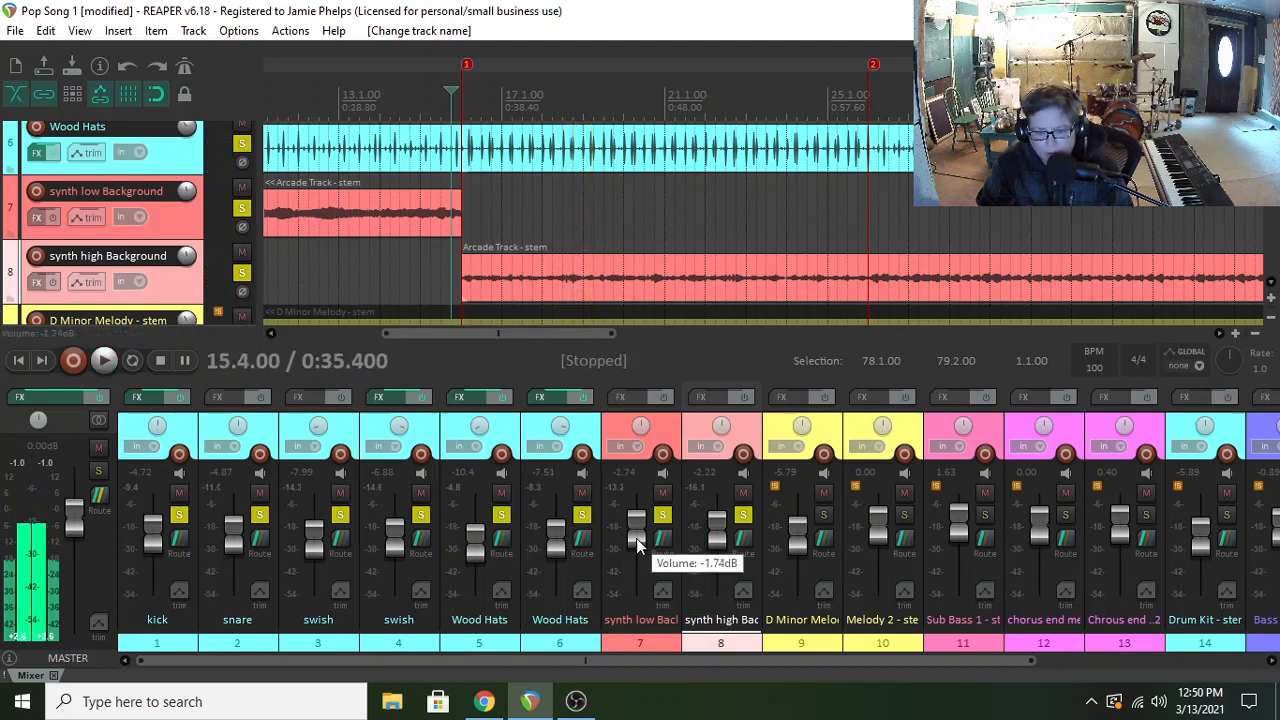
pyautogui.moveTo(456, 335); pyautogui.dragTo(358, 335)
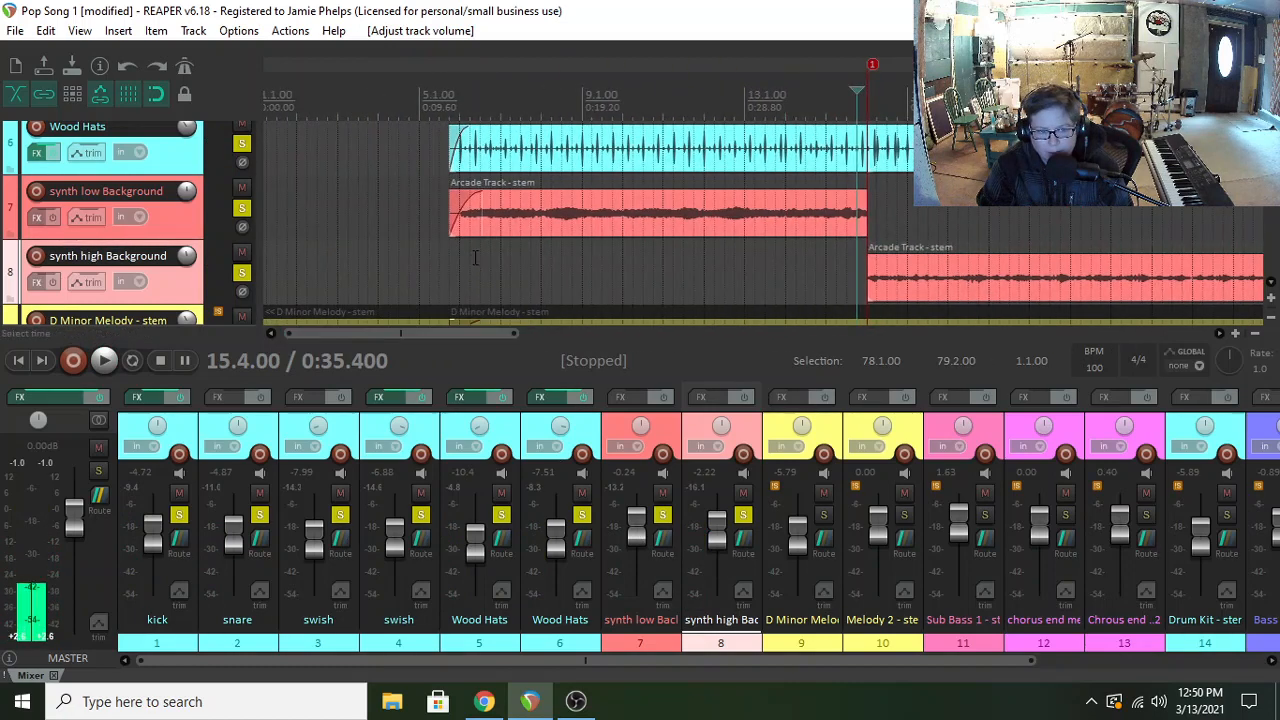
pyautogui.click(462, 259)
pyautogui.press('space')
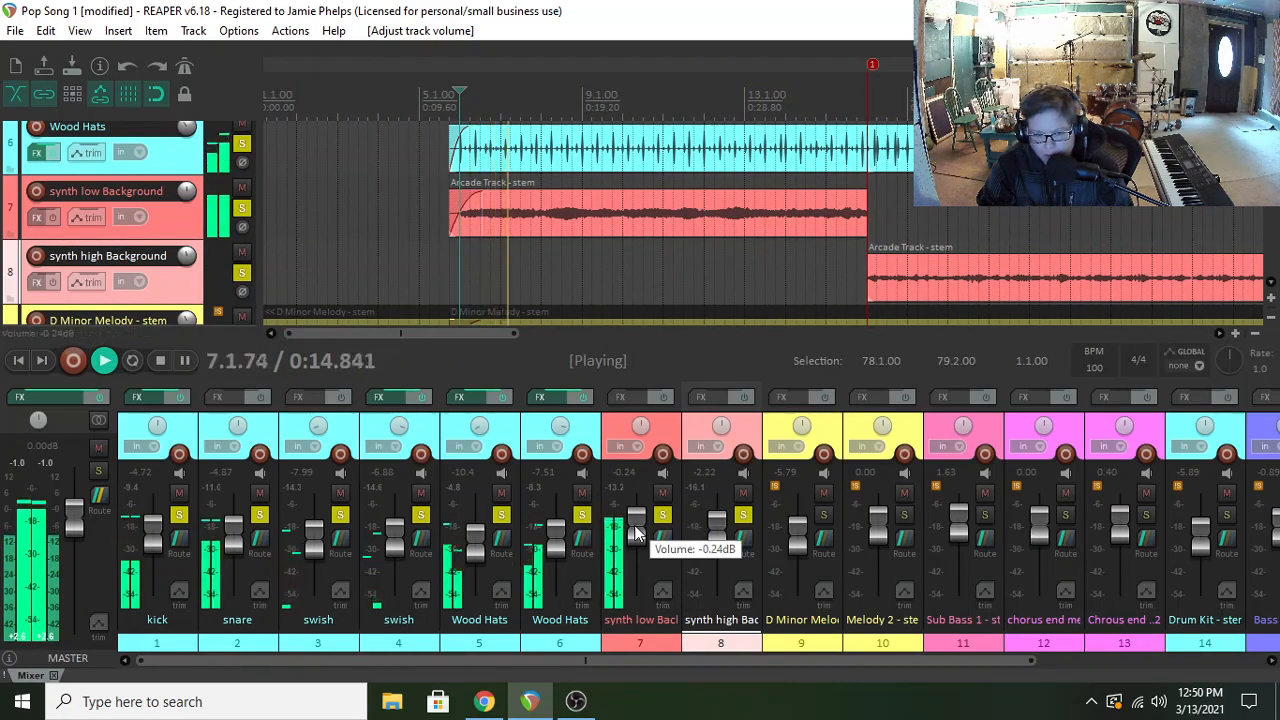
pyautogui.moveTo(635, 526); pyautogui.dragTo(634, 530)
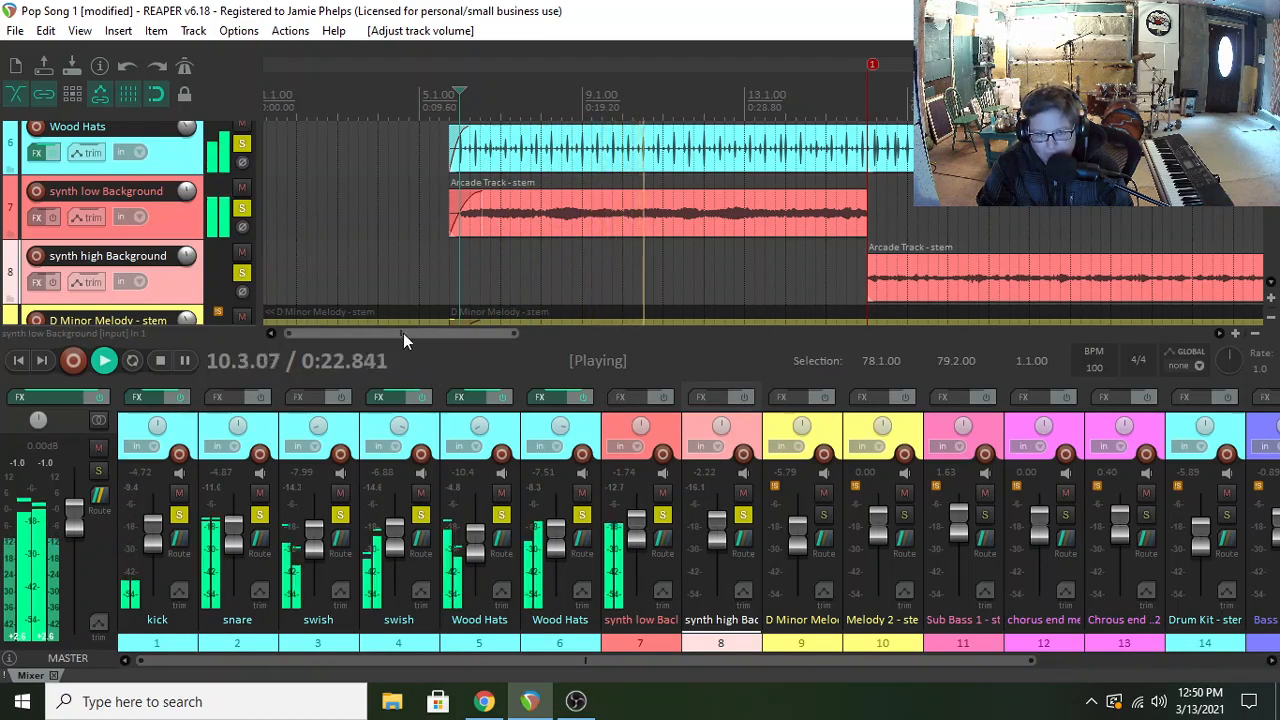
pyautogui.press('space')
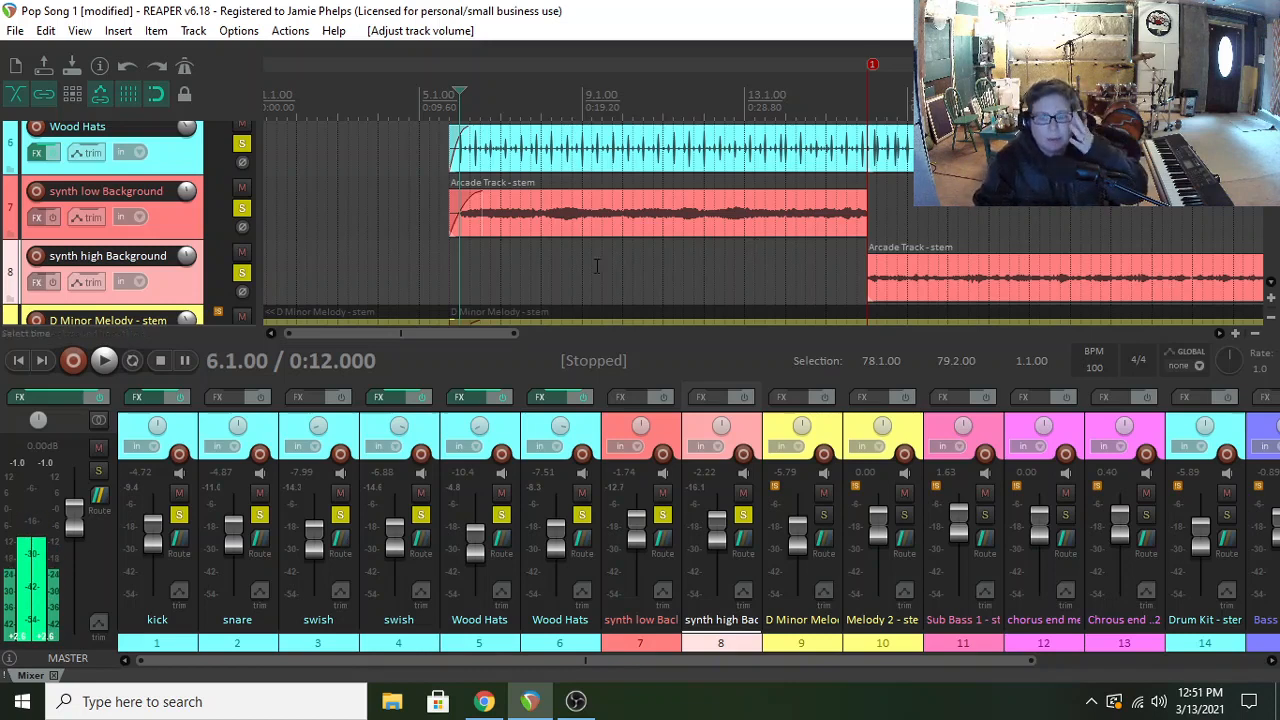
# - Duplicate the synth high Background track, unsolo the synth low Background track and place the edit cursor at 15.4.00, just before marker 1
pyautogui.rightClick(175, 297)
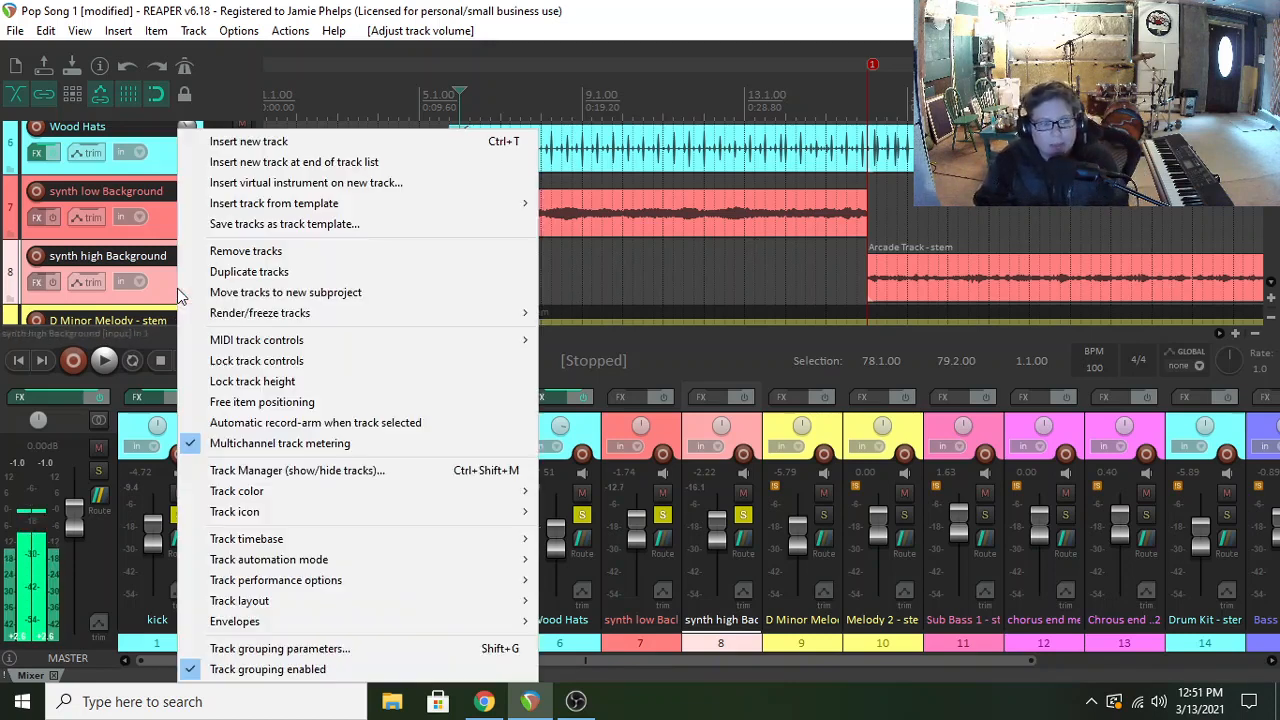
pyautogui.click(256, 267)
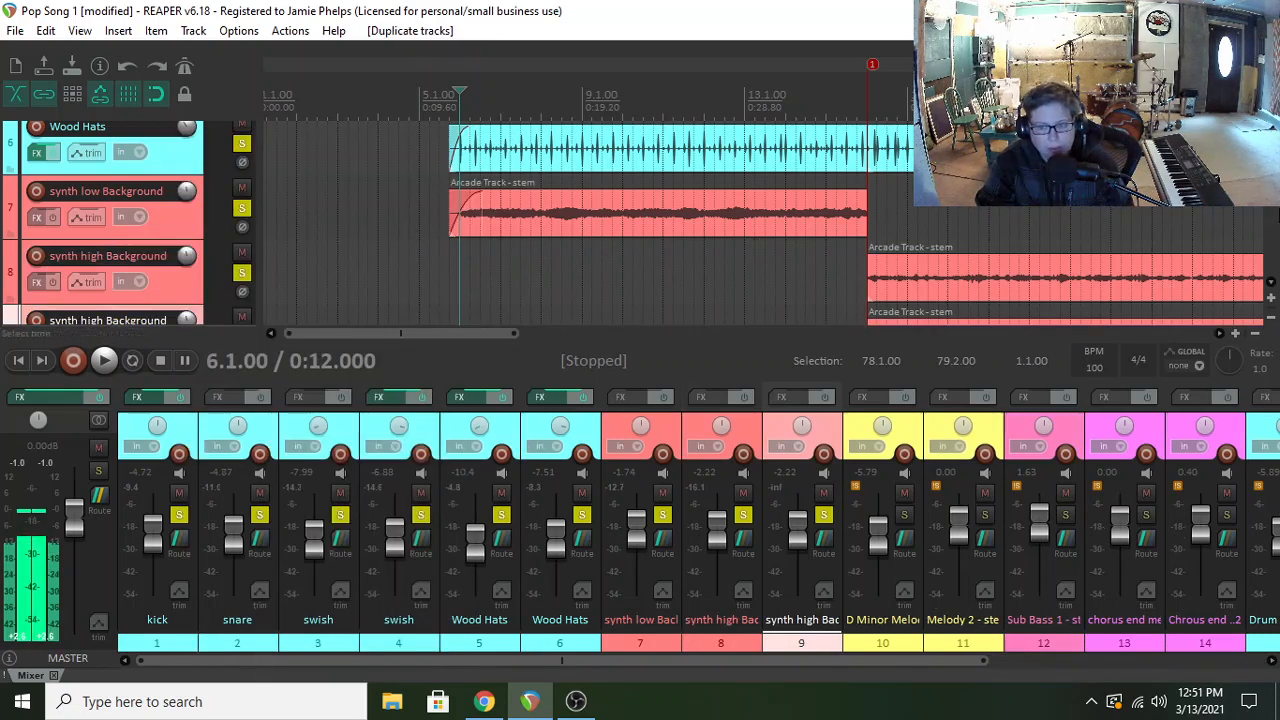
pyautogui.scroll(-1, 430, 125)
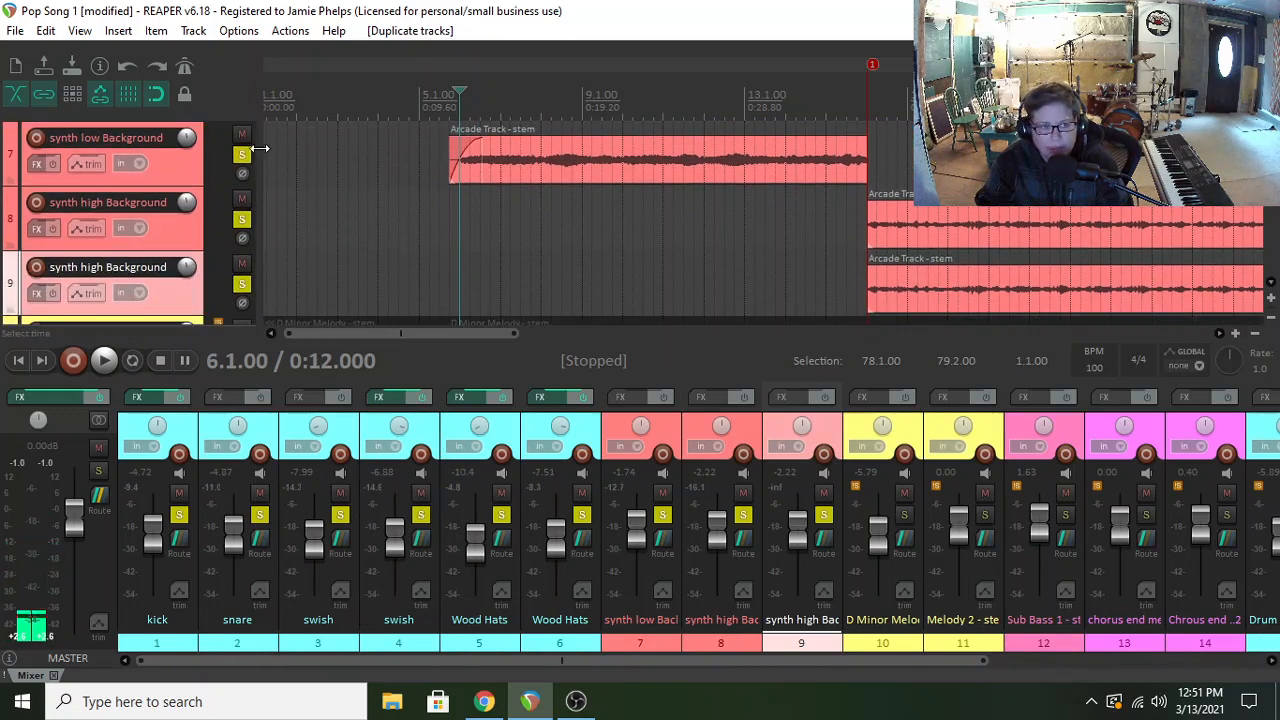
pyautogui.click(243, 157)
pyautogui.moveTo(366, 334); pyautogui.dragTo(471, 328)
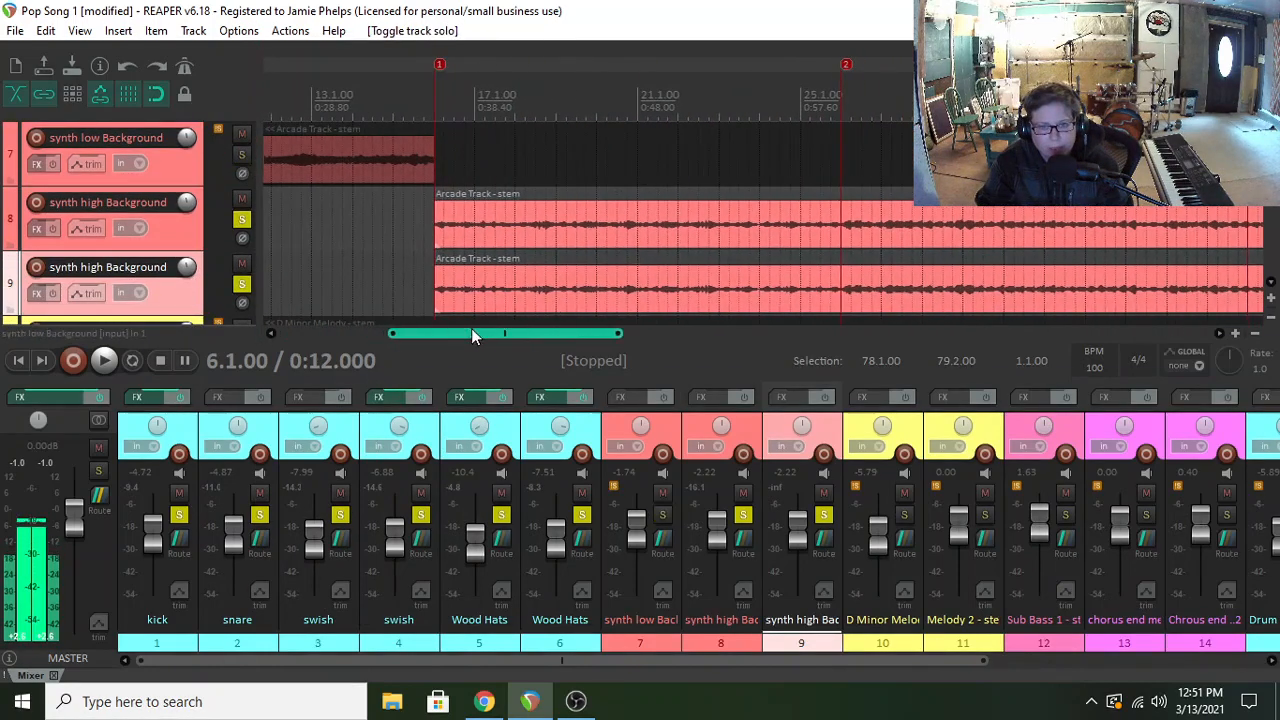
pyautogui.click(424, 278)
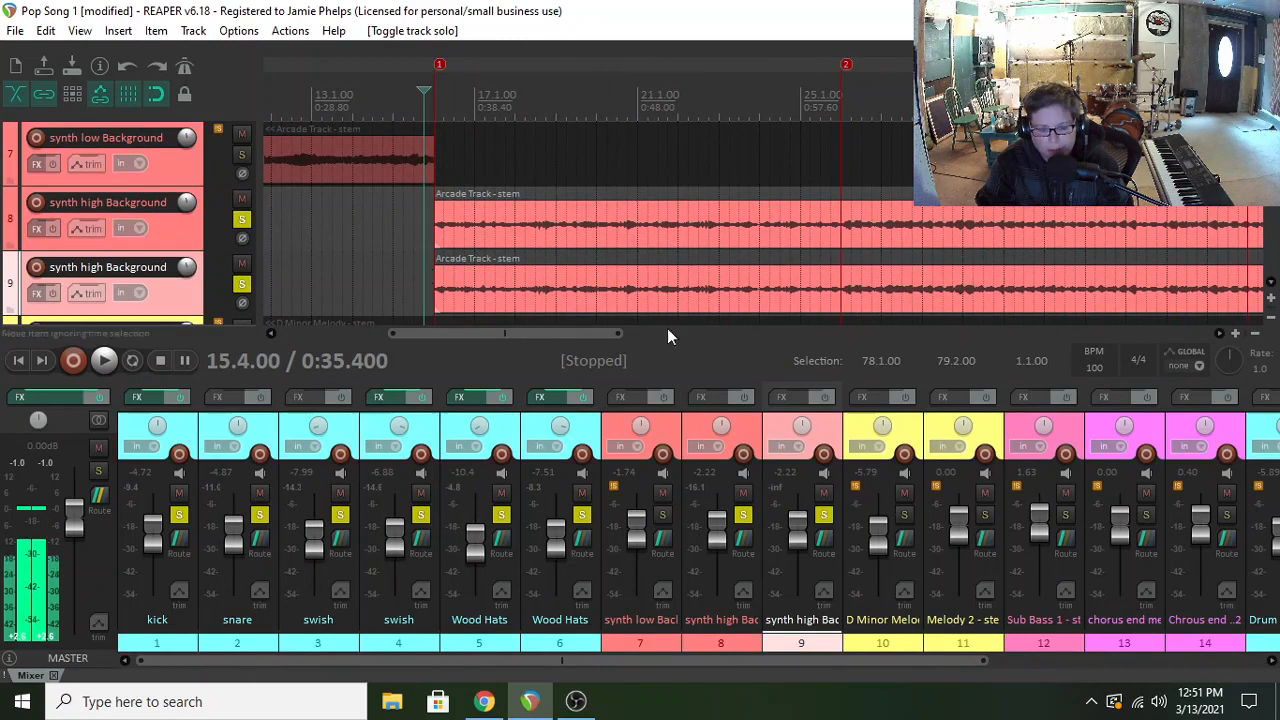
pyautogui.moveTo(640, 428); pyautogui.dragTo(640, 444)
pyautogui.click(631, 400)
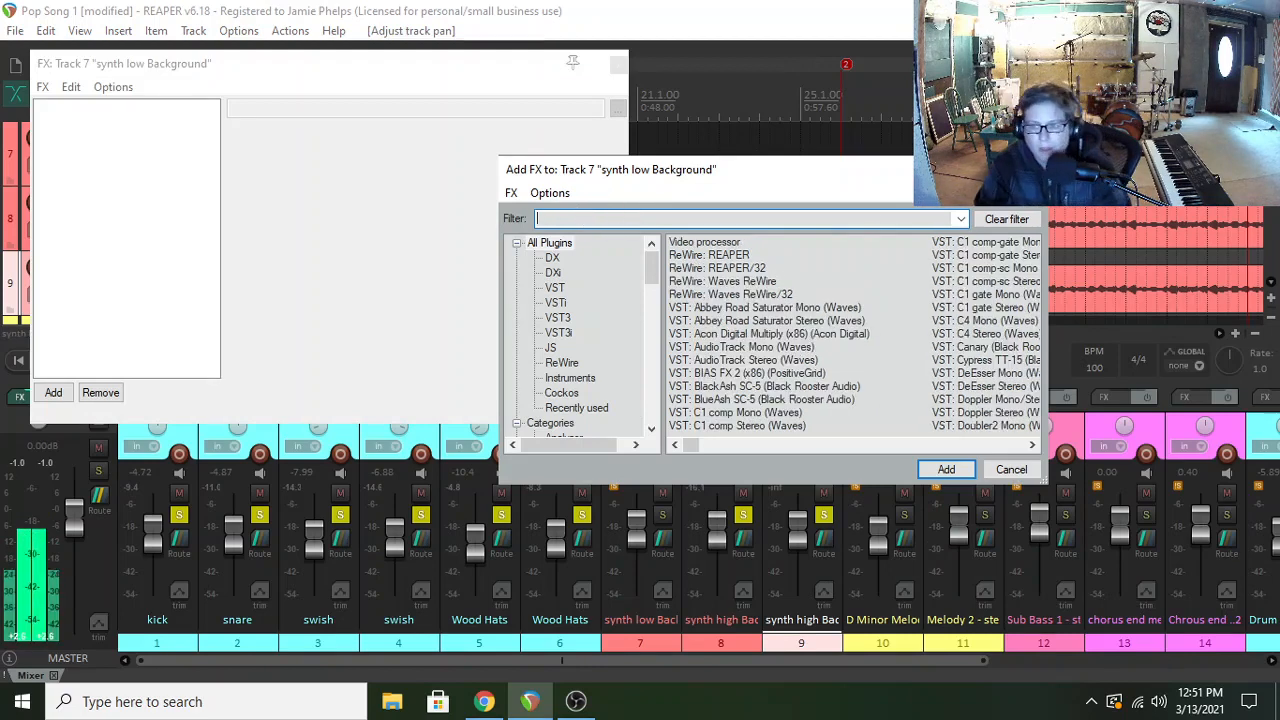
pyautogui.press('Escape')
pyautogui.click(619, 66)
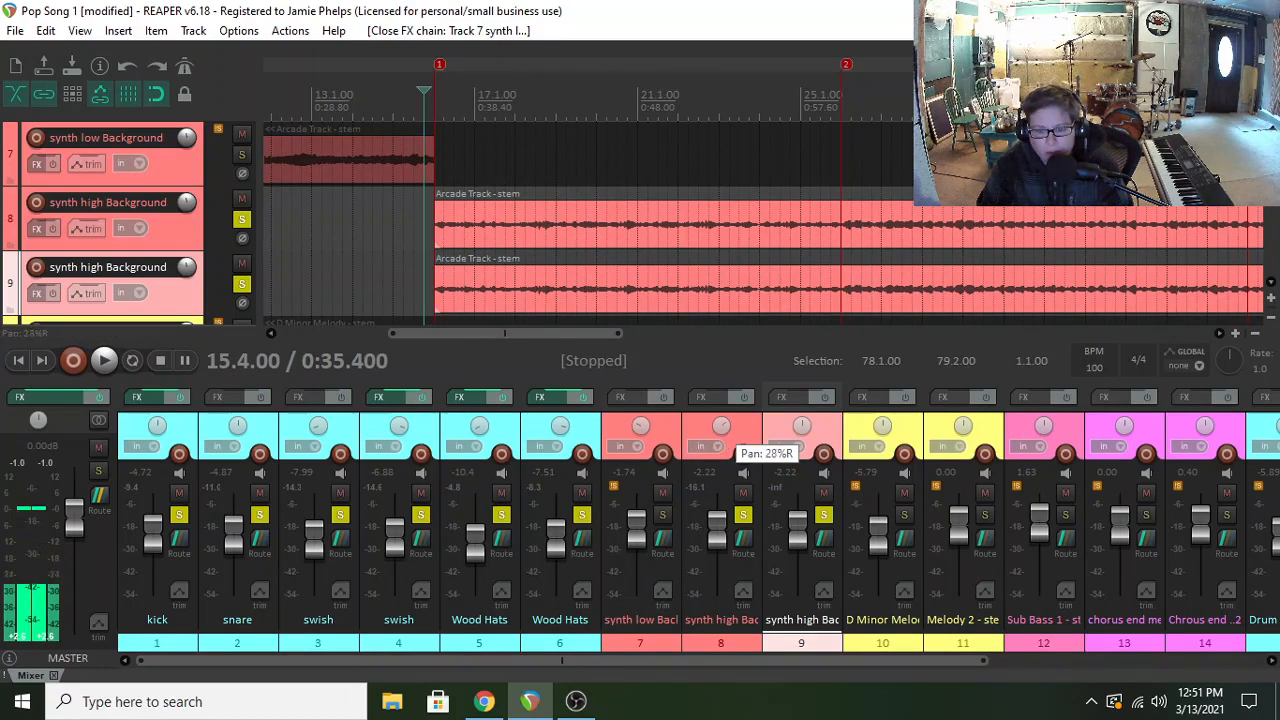
# - Recenter the synth low Background track's pan, and pan synth high Background track 8 left and its duplicate track 9 right
pyautogui.moveTo(721, 427); pyautogui.dragTo(721, 420)
pyautogui.moveTo(640, 427); pyautogui.dragTo(640, 392)
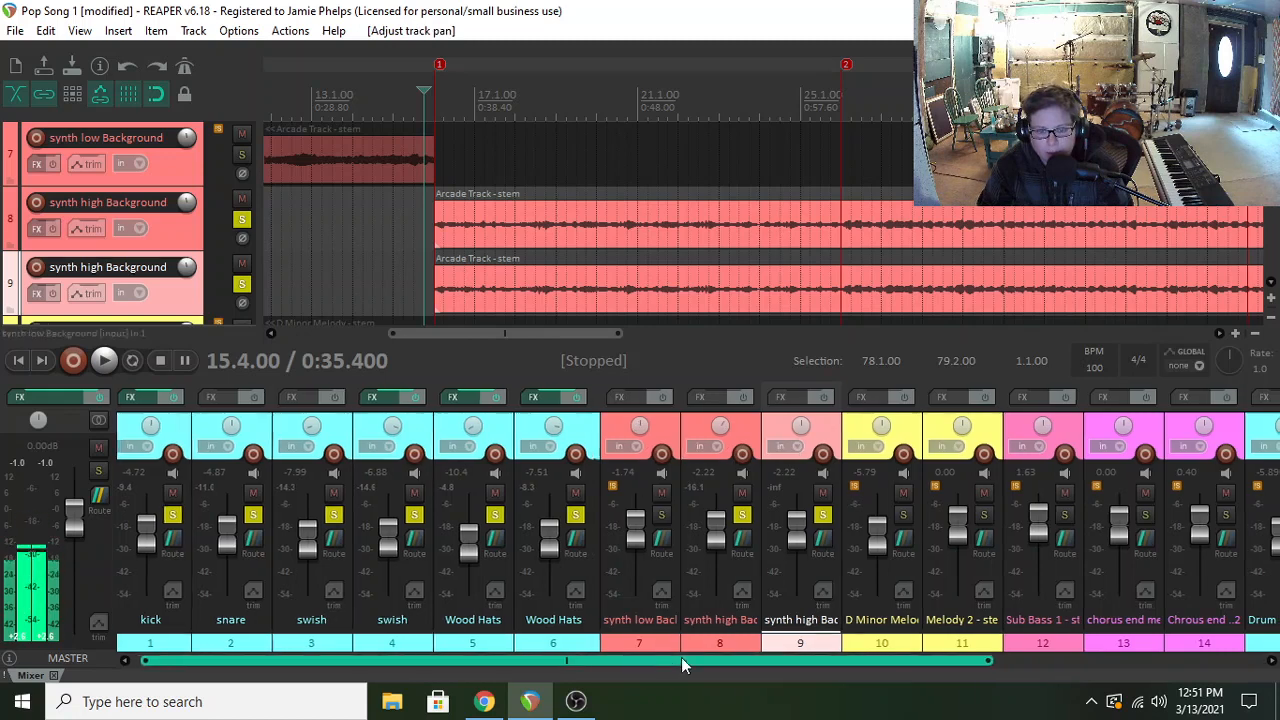
pyautogui.hscroll(2, 681, 657)
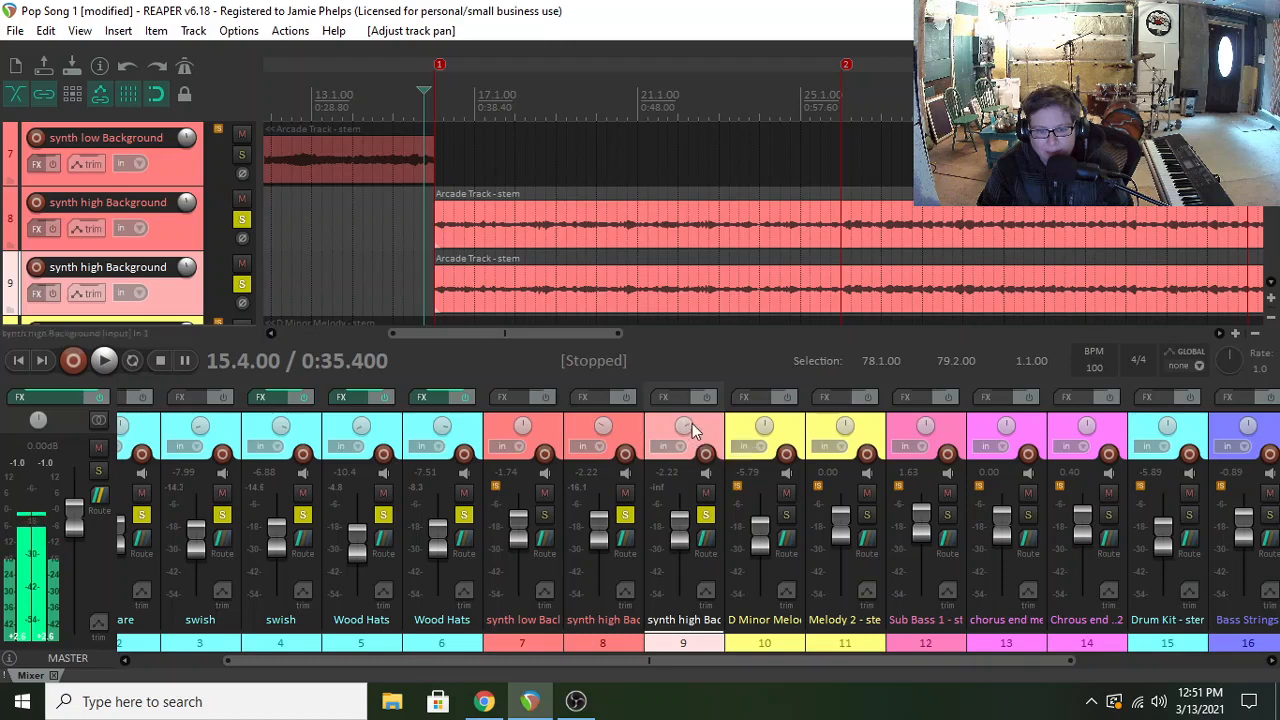
# - Add the H-Delay Mono (Waves) plugin to the duplicated synth high Background track 9
pyautogui.click(664, 396)
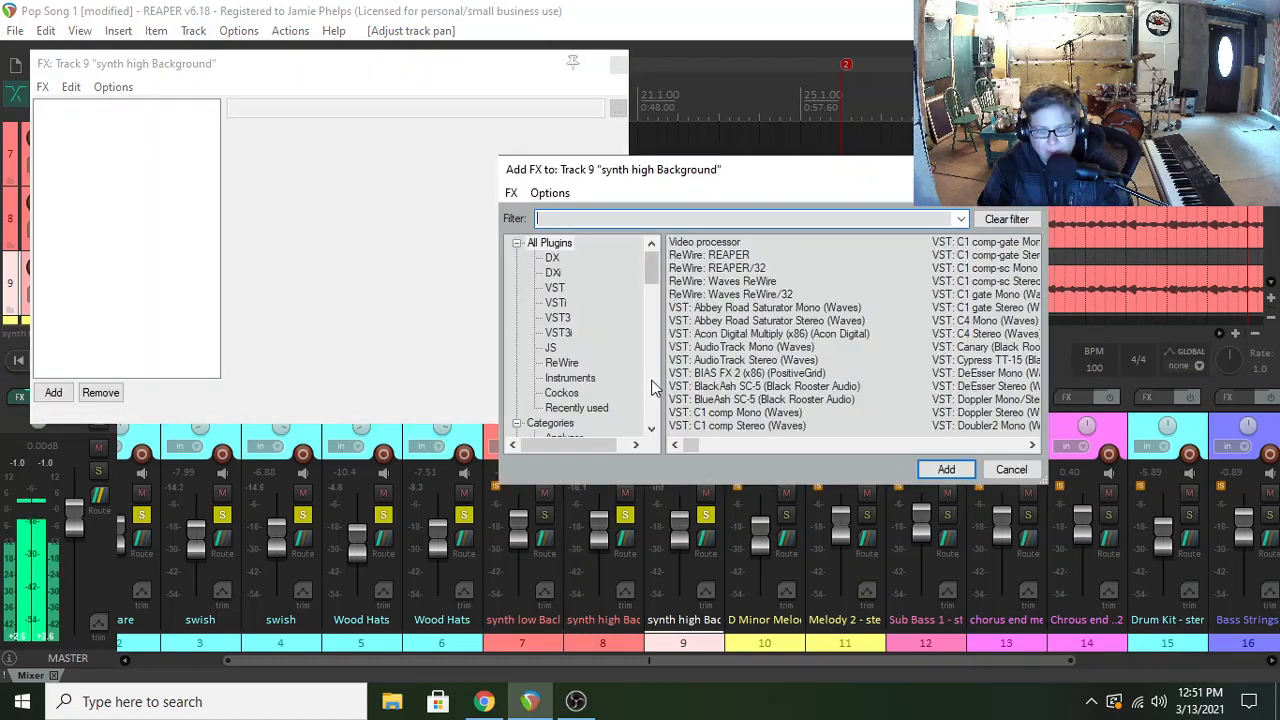
pyautogui.write('h')
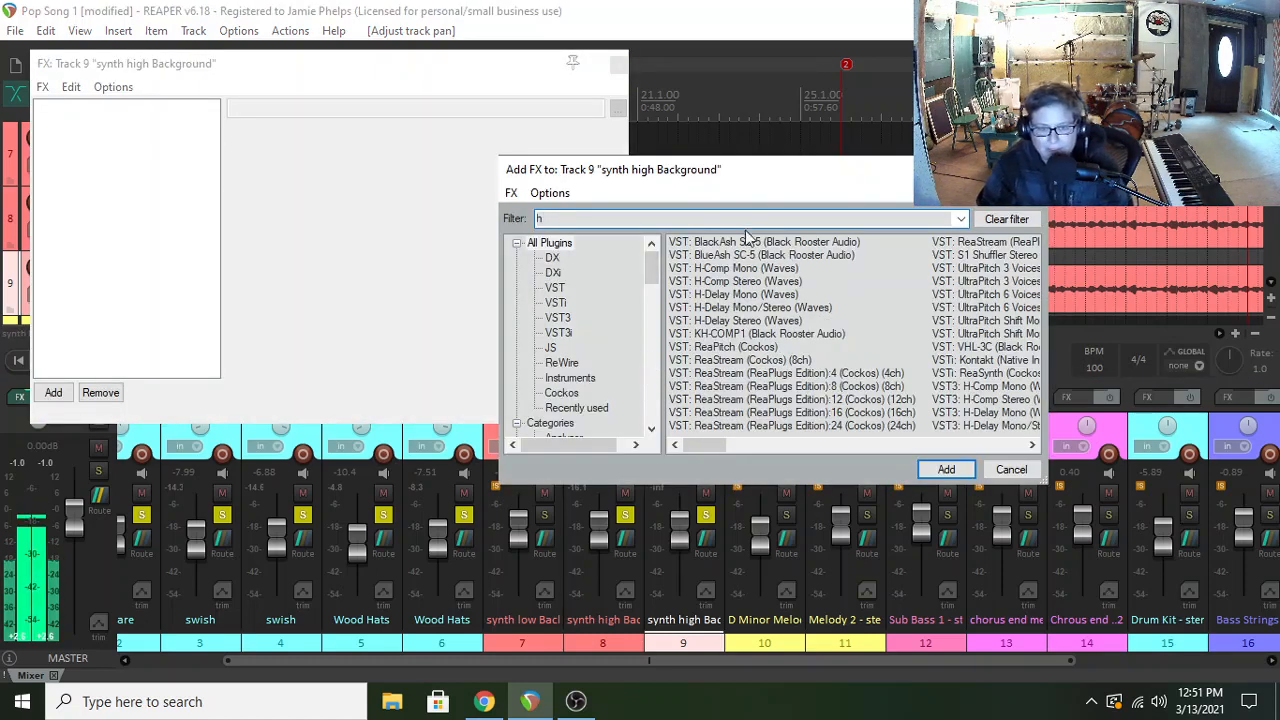
pyautogui.click(730, 296)
pyautogui.click(946, 469)
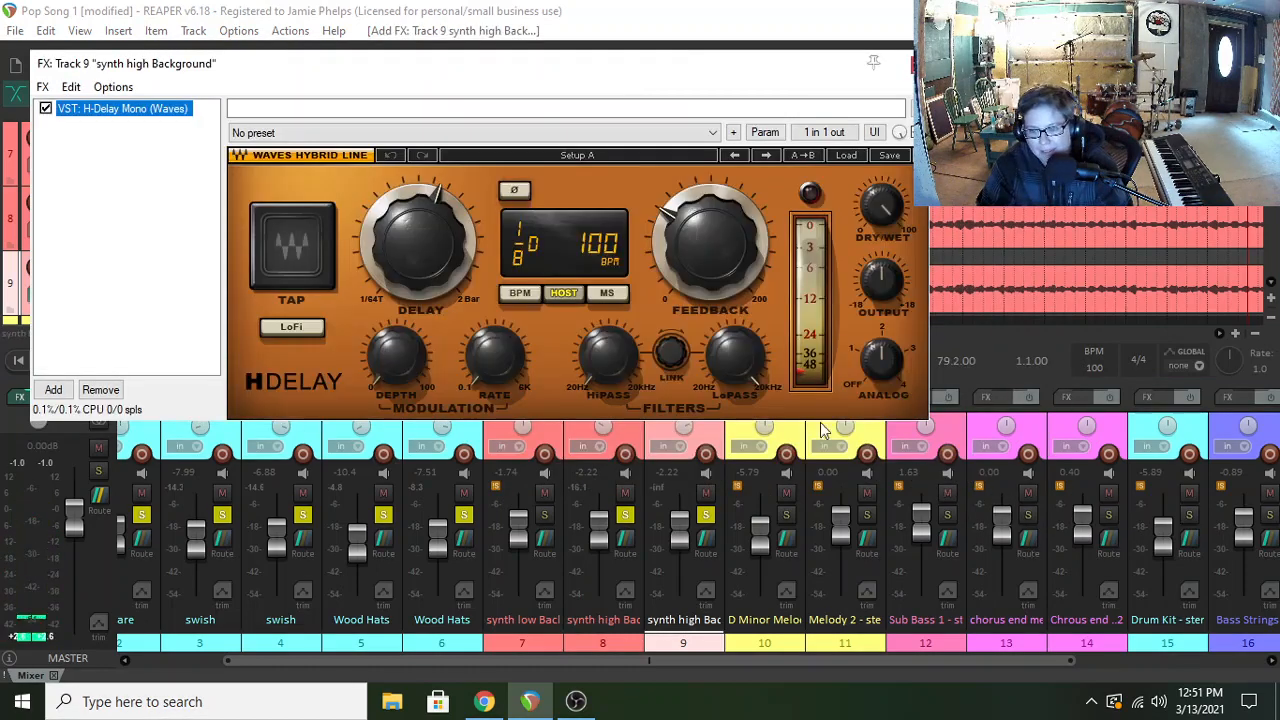
# - Set H-Delay to a 1/64 triplet delay, feedback at minimum and high-pass filter at 44 Hz, and close the effects window
pyautogui.moveTo(426, 234); pyautogui.dragTo(426, 294)
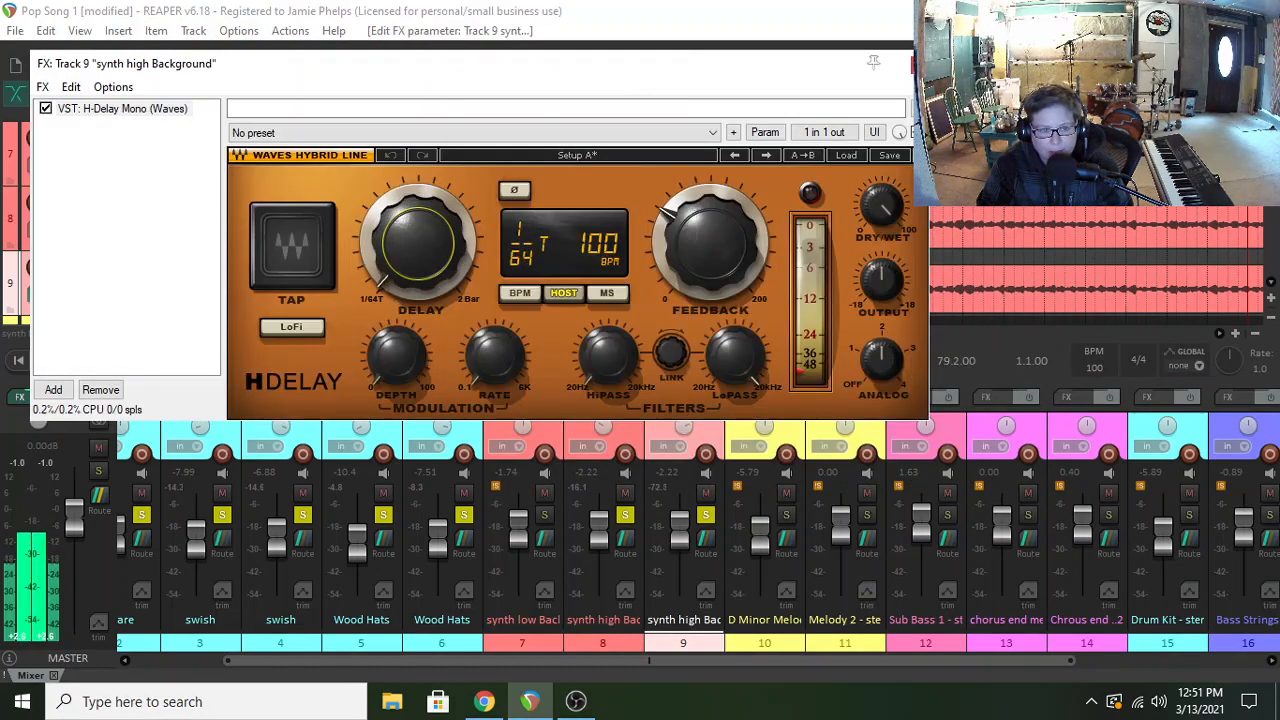
pyautogui.moveTo(722, 255); pyautogui.dragTo(722, 268)
pyautogui.moveTo(607, 356); pyautogui.dragTo(607, 368)
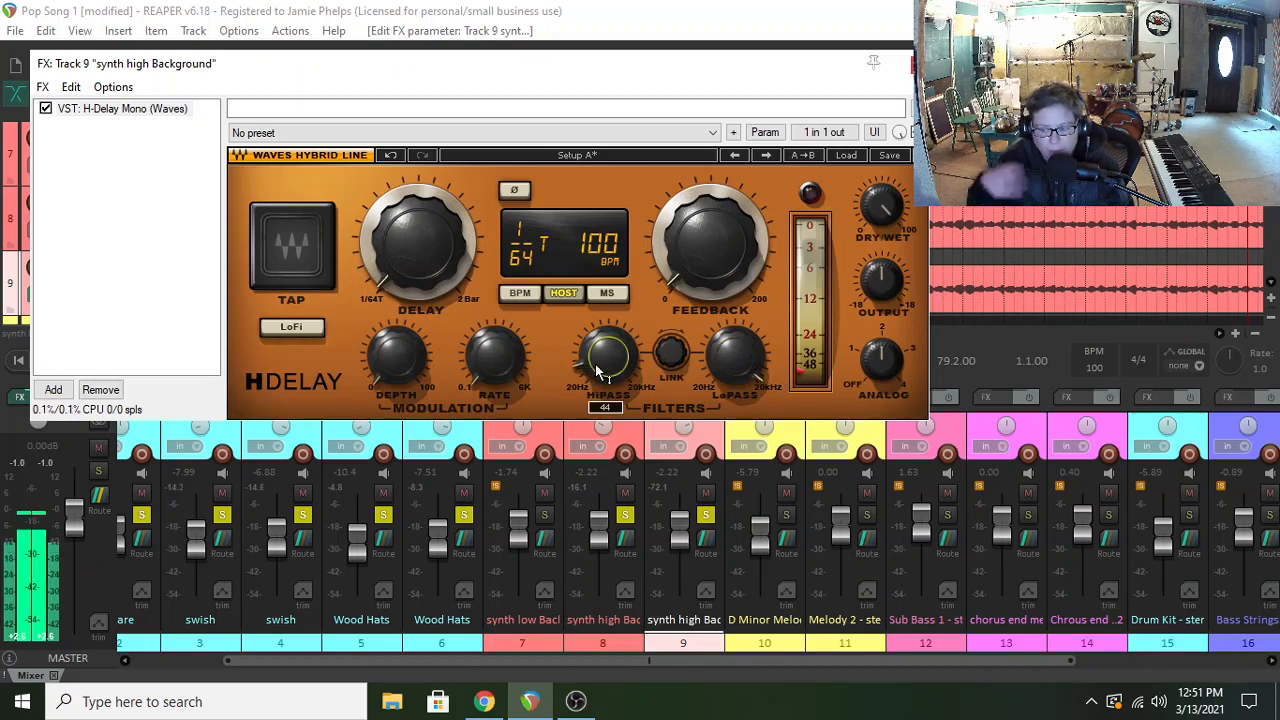
pyautogui.click(417, 228)
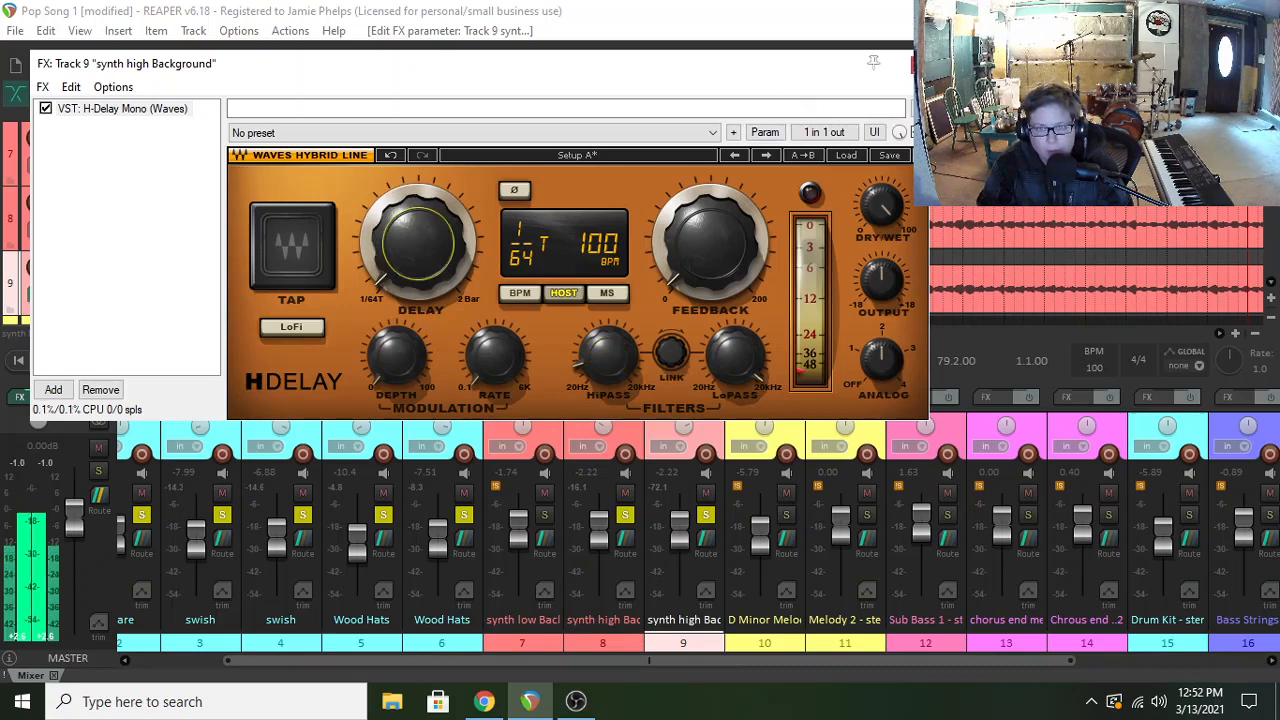
pyautogui.click(926, 64)
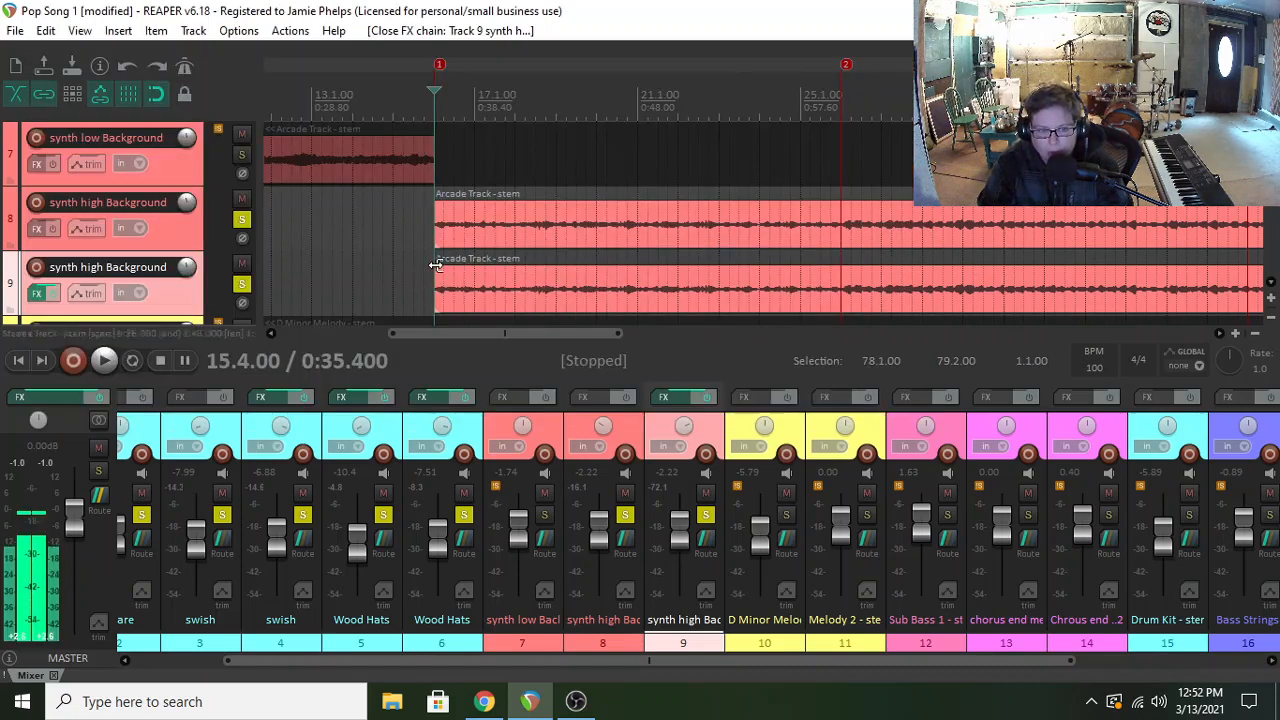
# - Play from just before marker 1 while adjusting track 9's right pan and panning synth high Background track 8 to 73% left
pyautogui.press('space')
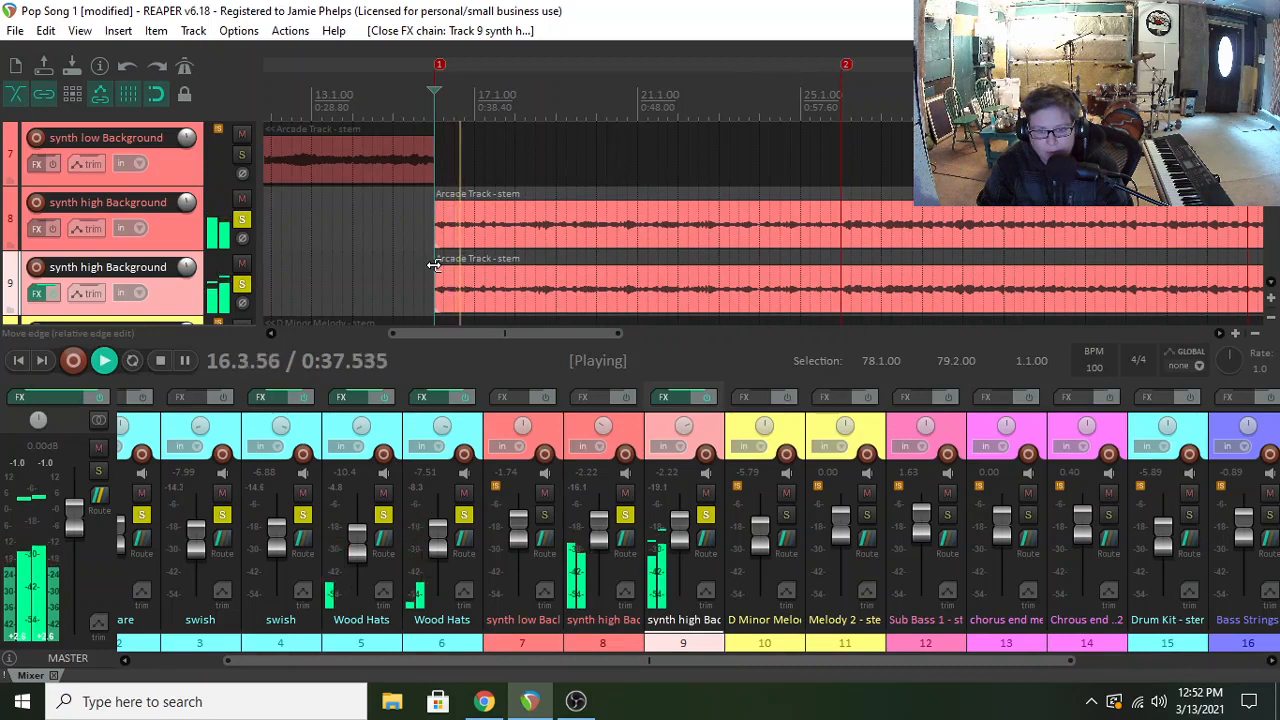
pyautogui.moveTo(680, 430)
pyautogui.mouseDown()
pyautogui.moveTo(605, 455)
pyautogui.moveTo(684, 400)
pyautogui.moveTo(673, 443)
pyautogui.mouseUp()
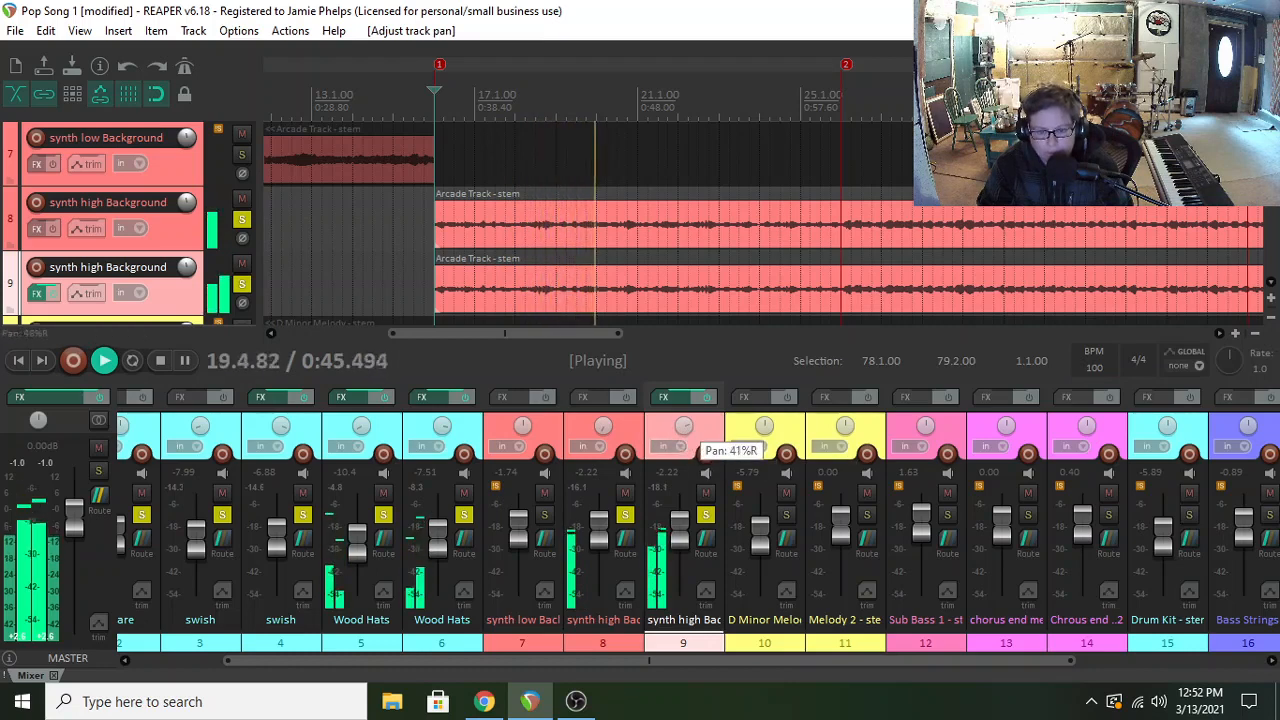
pyautogui.moveTo(605, 430)
pyautogui.mouseDown()
pyautogui.moveTo(605, 417)
pyautogui.moveTo(610, 432)
pyautogui.mouseUp()
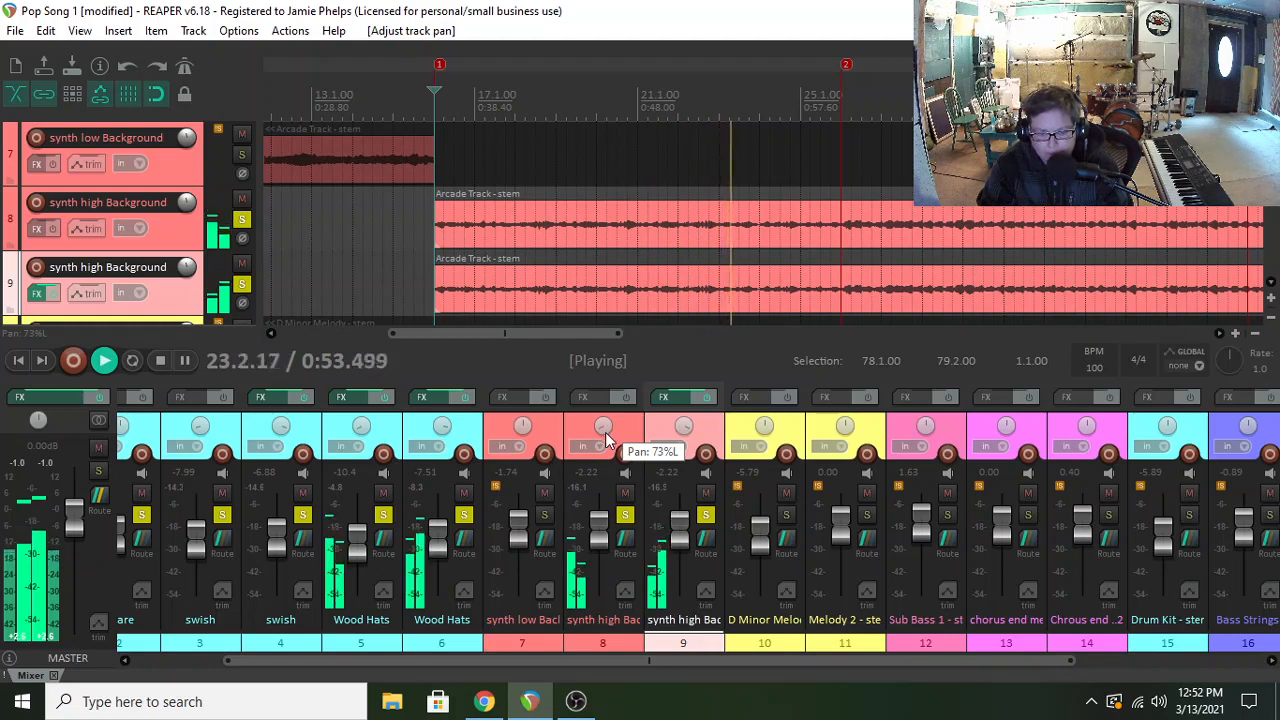
# - Raise synth high Background track 8 to 0.72 dB and track 9 to 2.66 dB while listening past marker 2, and stop playback
pyautogui.scroll(4, 676, 541)
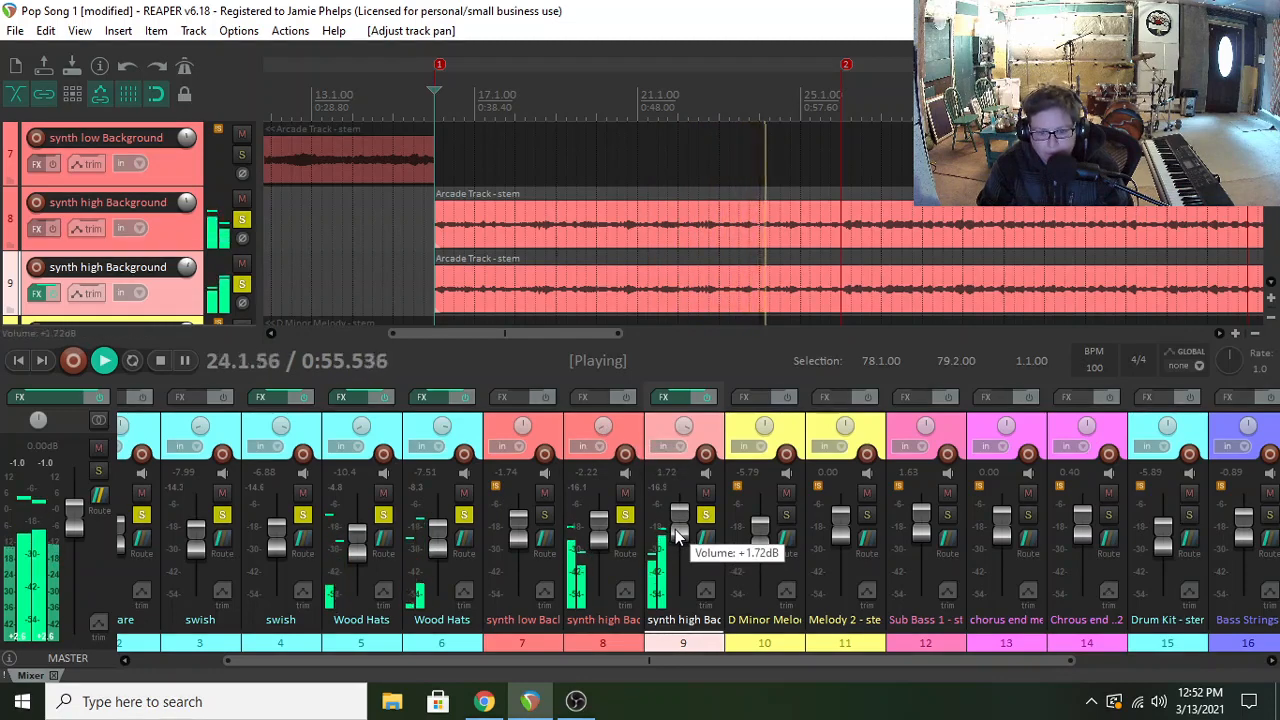
pyautogui.scroll(3, 604, 530)
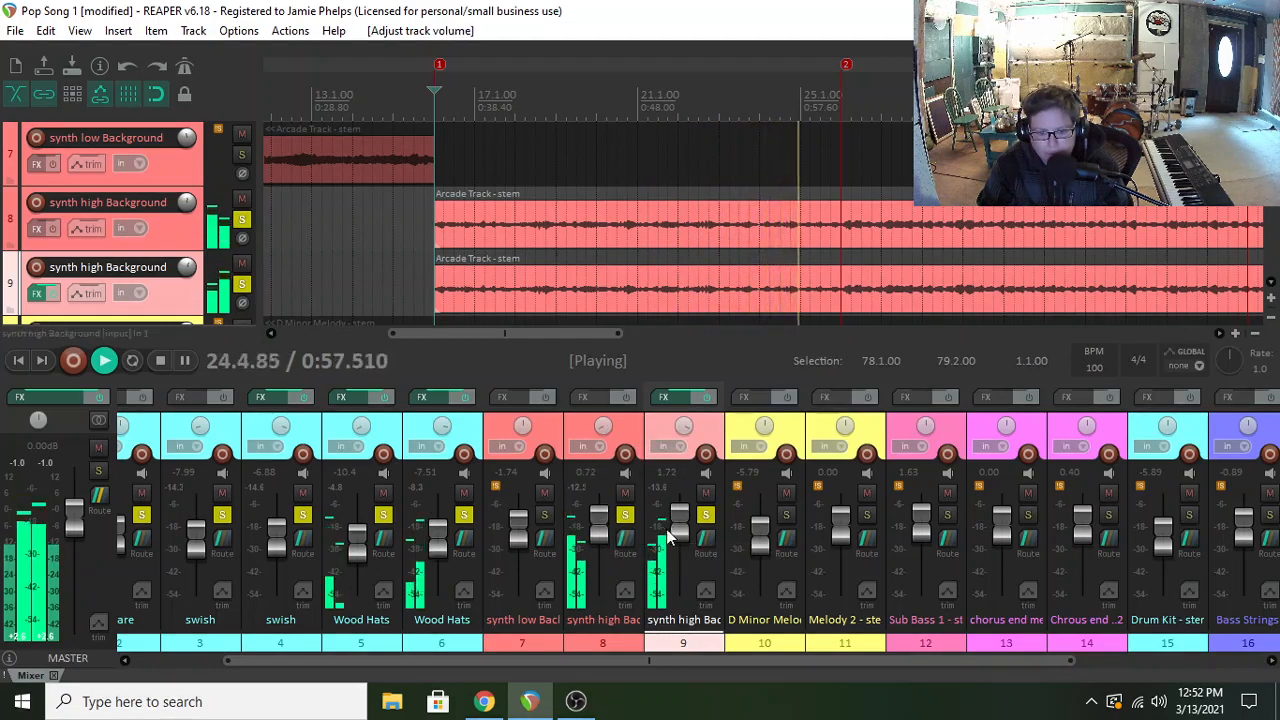
pyautogui.scroll(2, 672, 537)
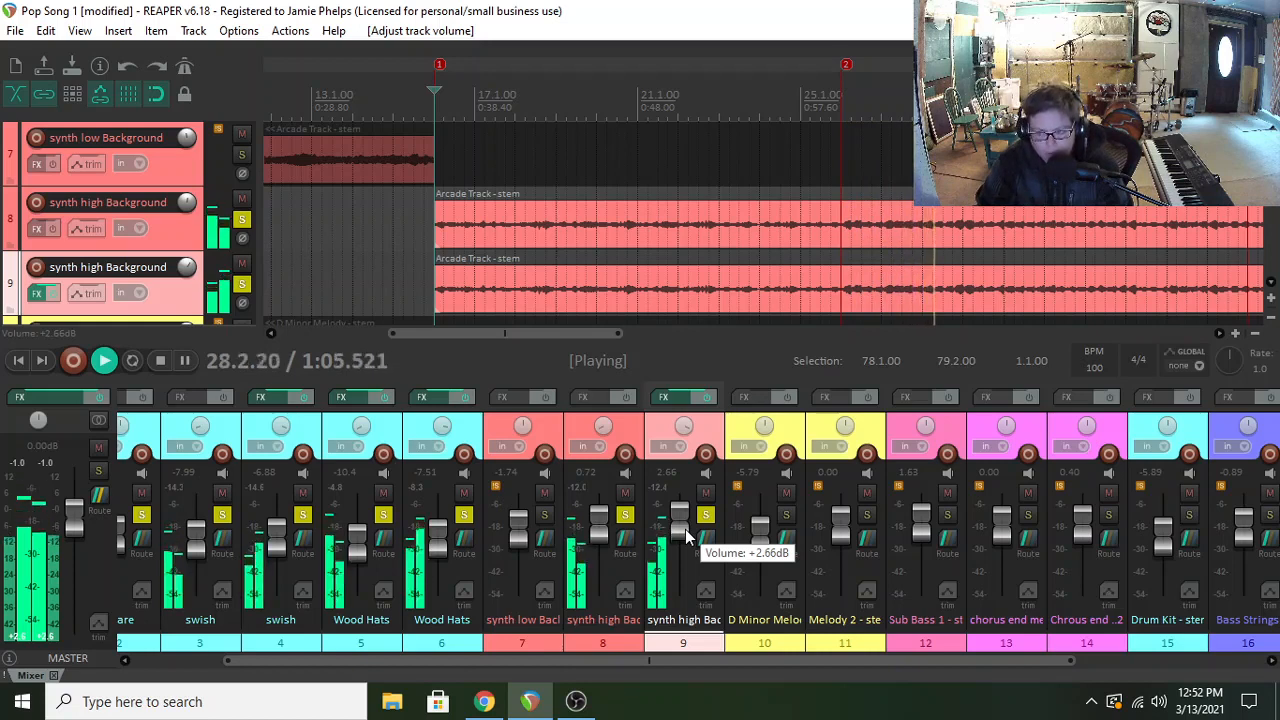
pyautogui.moveTo(578, 334); pyautogui.dragTo(649, 340)
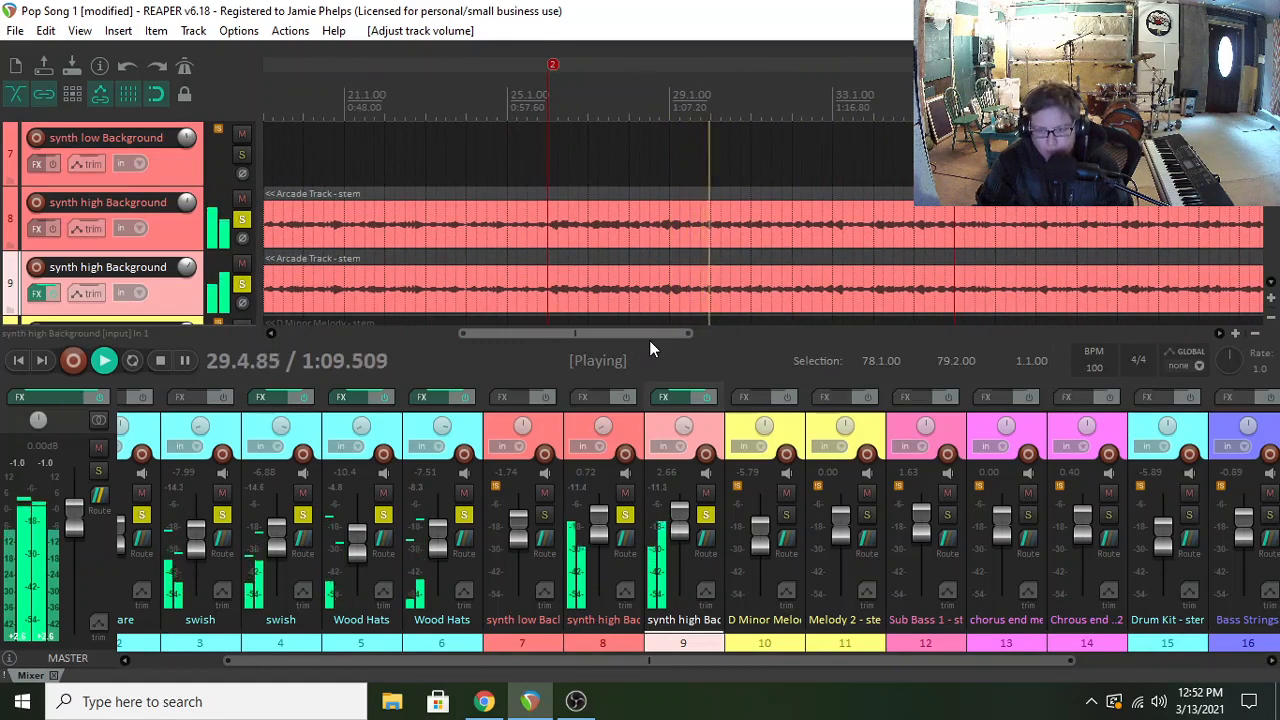
pyautogui.press('space')
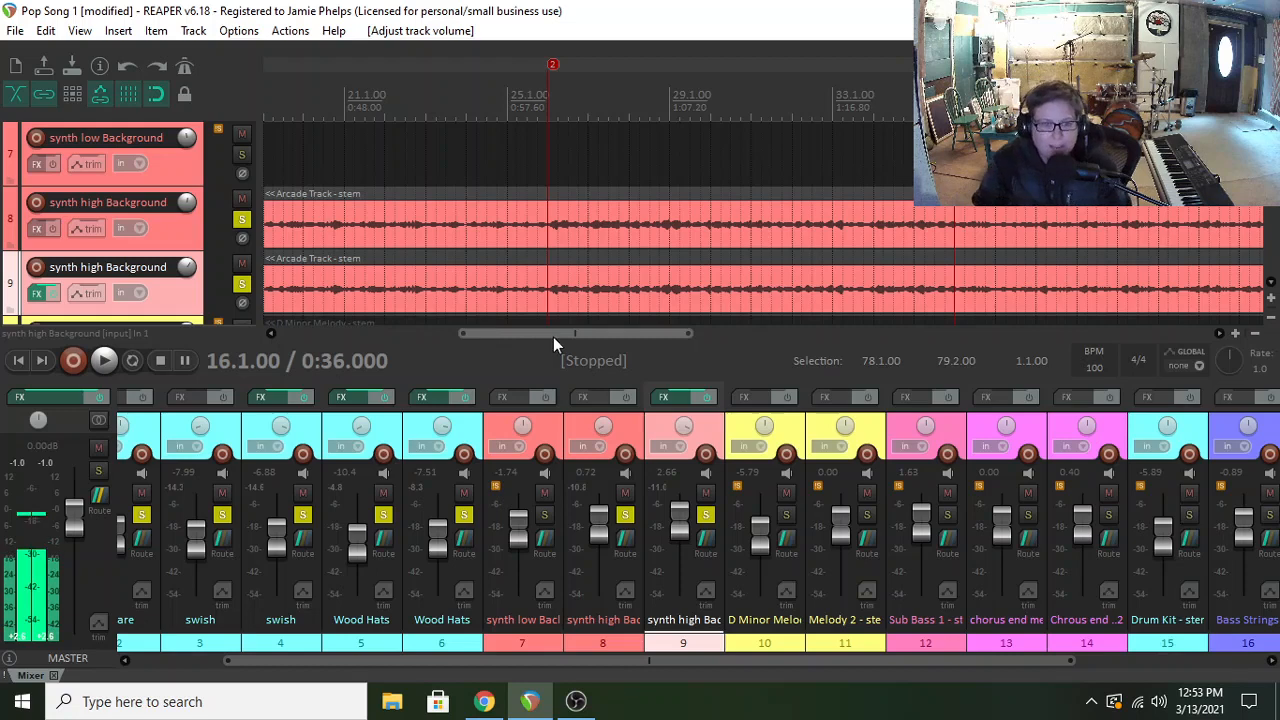
# - Play from marker 2, setting synth high Background track 8 to -1.27 dB and track 9 to 0.22 dB, and stop playback
pyautogui.moveTo(553, 337); pyautogui.dragTo(478, 335)
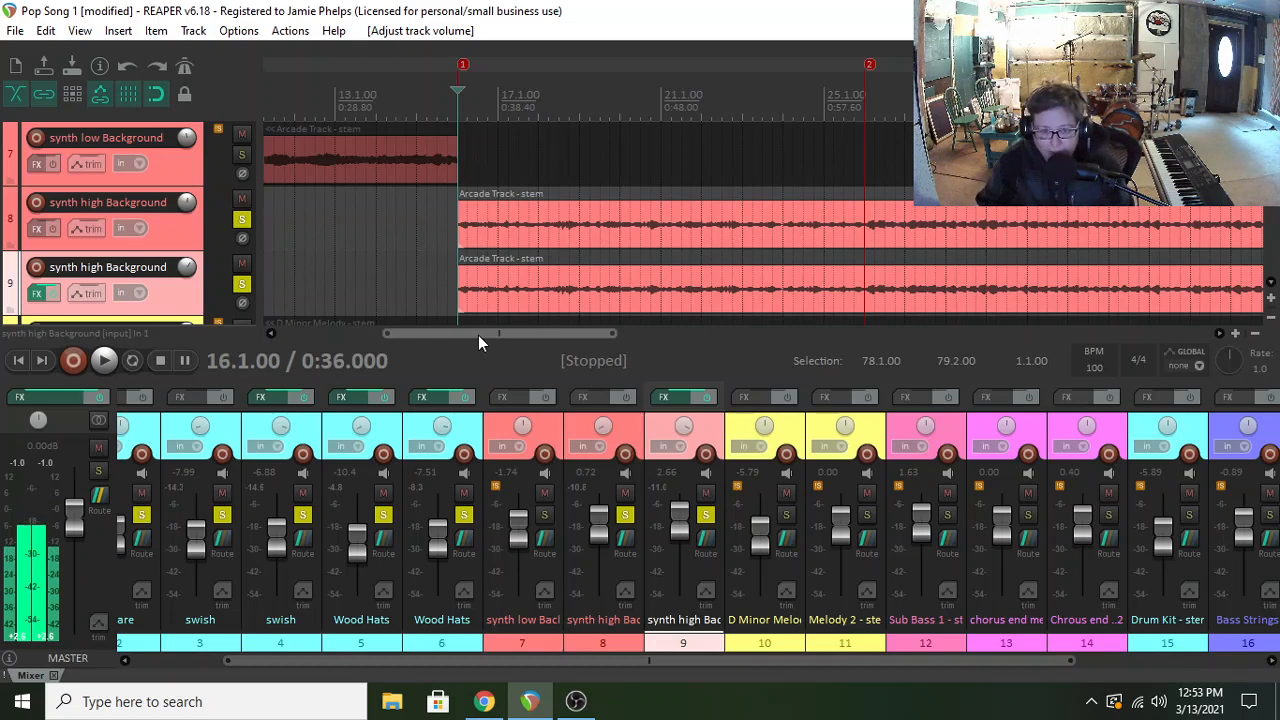
pyautogui.click(864, 184)
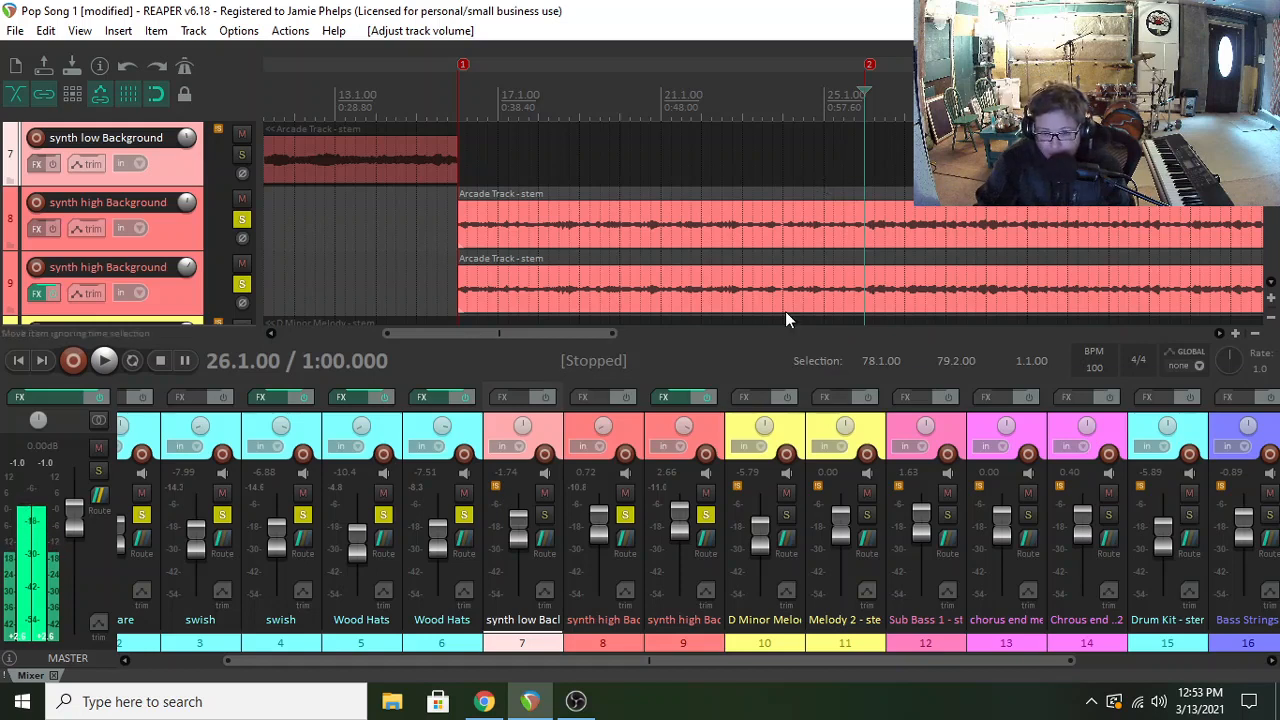
pyautogui.press('space')
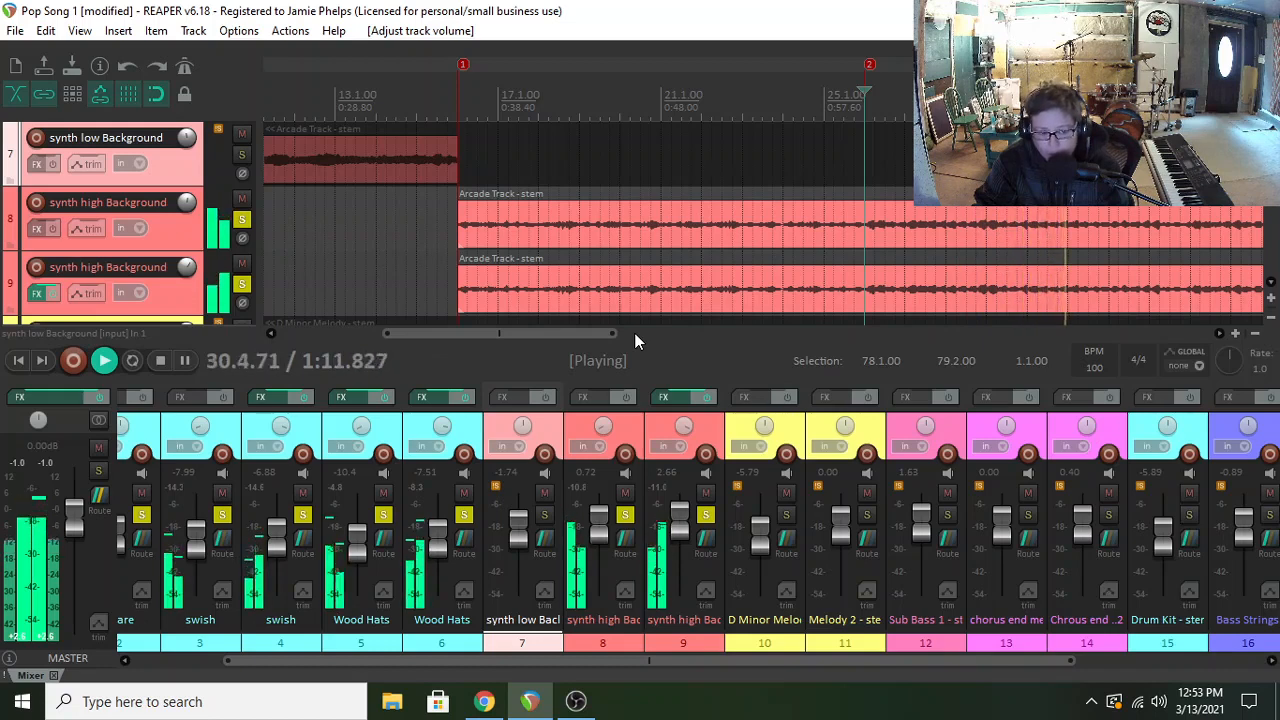
pyautogui.moveTo(600, 525); pyautogui.dragTo(600, 529)
pyautogui.moveTo(682, 518); pyautogui.dragTo(682, 523)
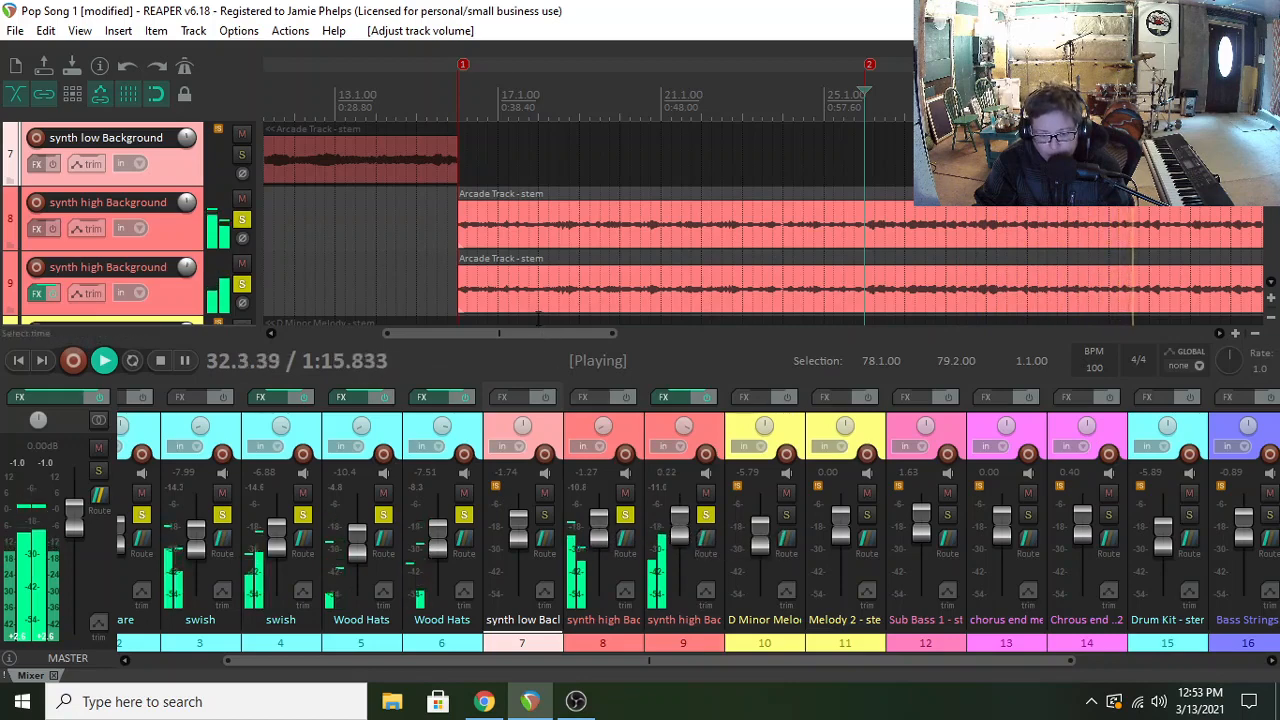
pyautogui.press('space')
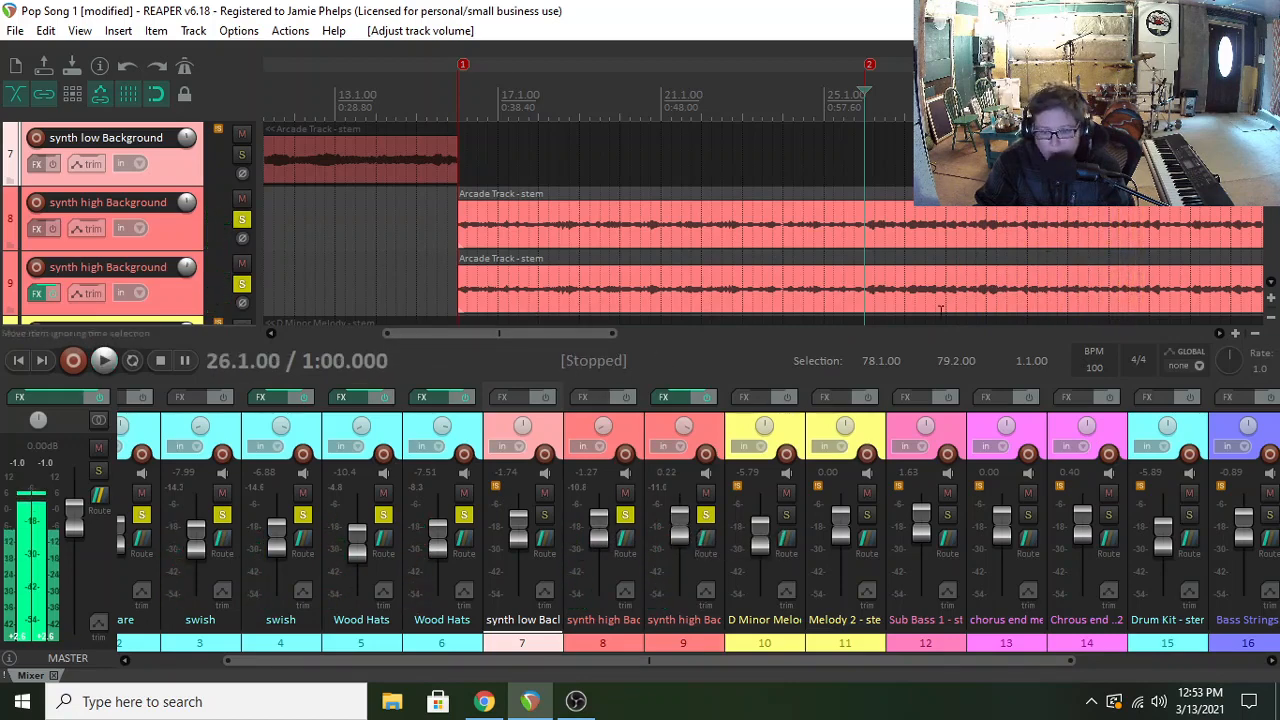
# - Unsolo both synth high Background tracks and solo the D Minor Melody and Melody 2 tracks with the drums
pyautogui.scroll(-2, 1268, 212)
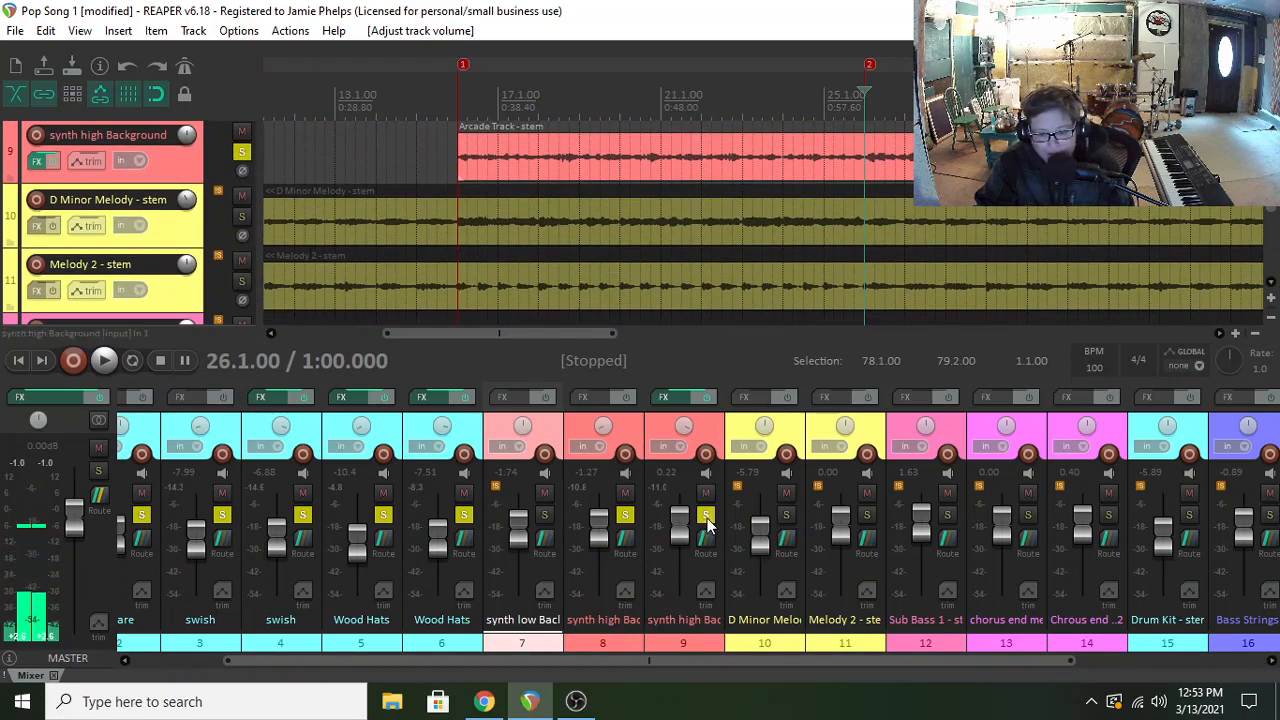
pyautogui.click(545, 516)
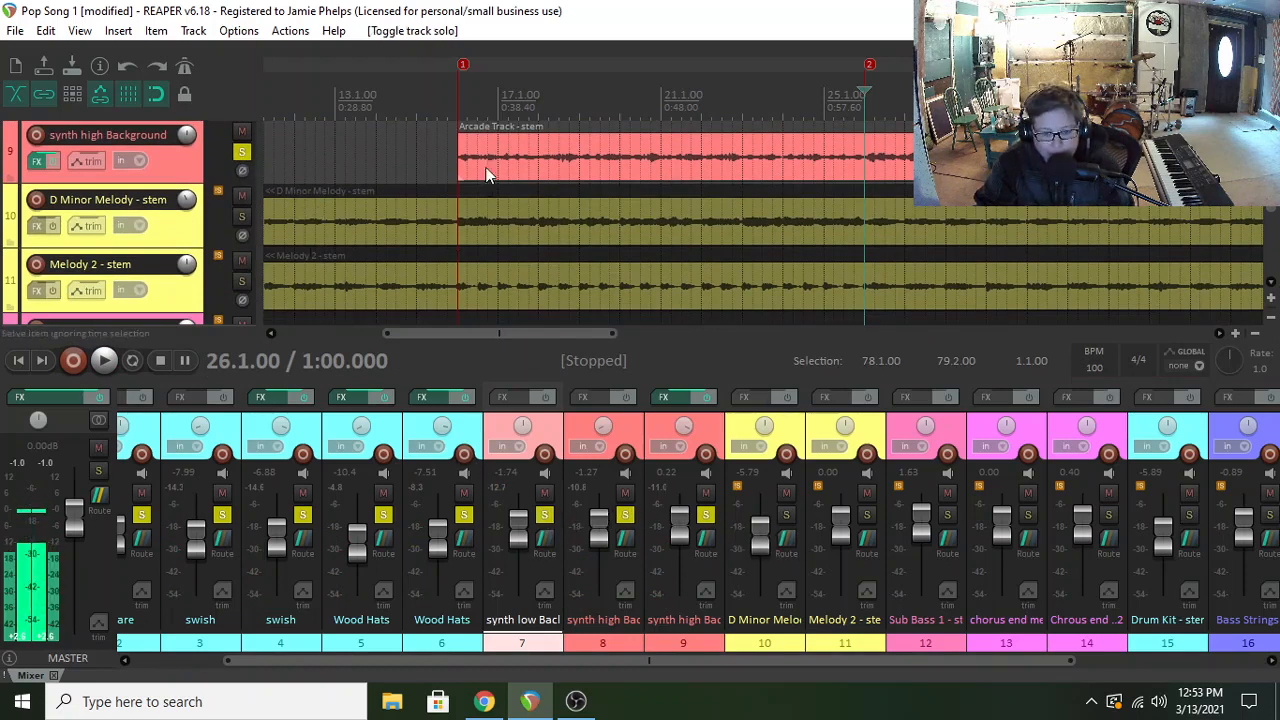
pyautogui.click(544, 516)
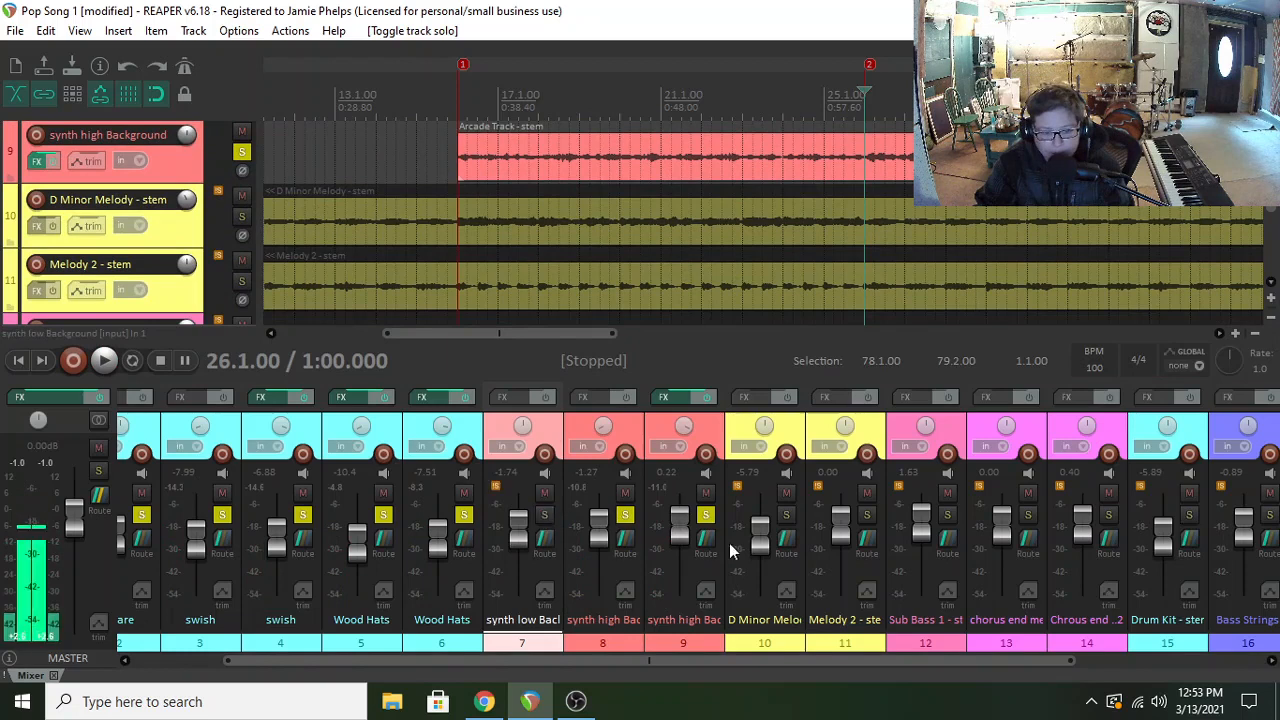
pyautogui.click(706, 516)
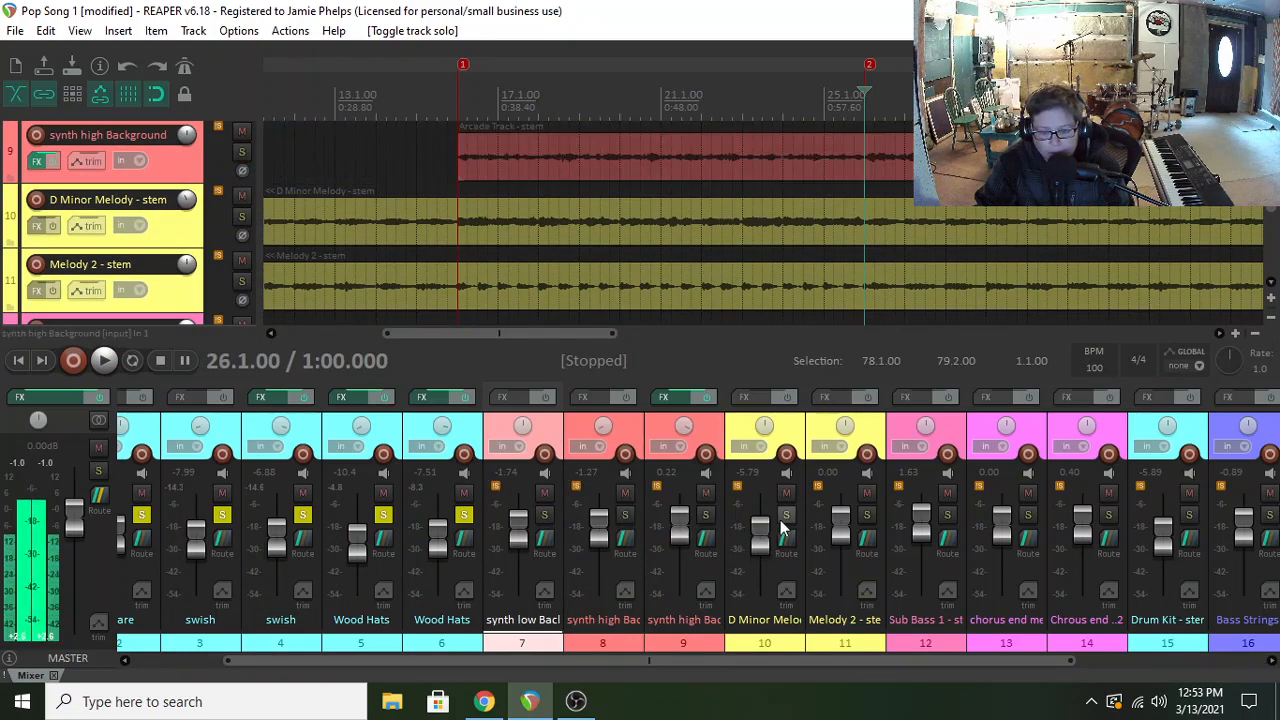
pyautogui.click(786, 516)
pyautogui.click(866, 516)
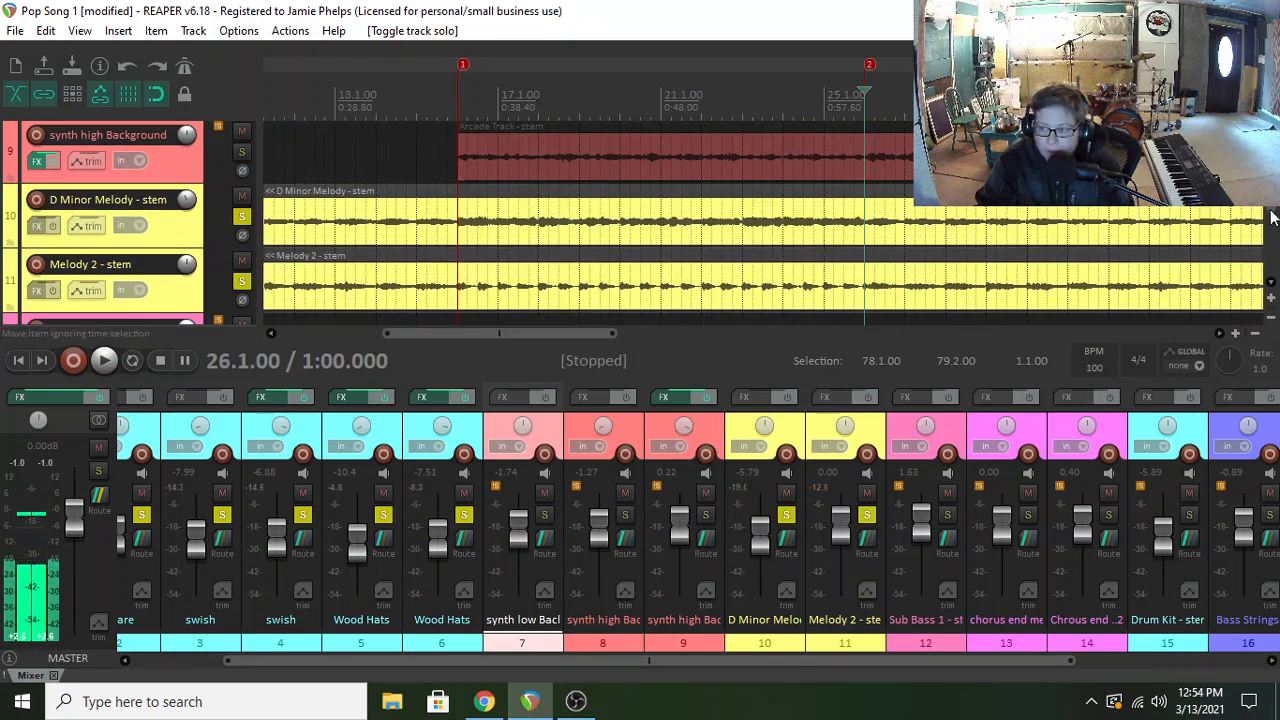
pyautogui.scroll(-1, 1272, 218)
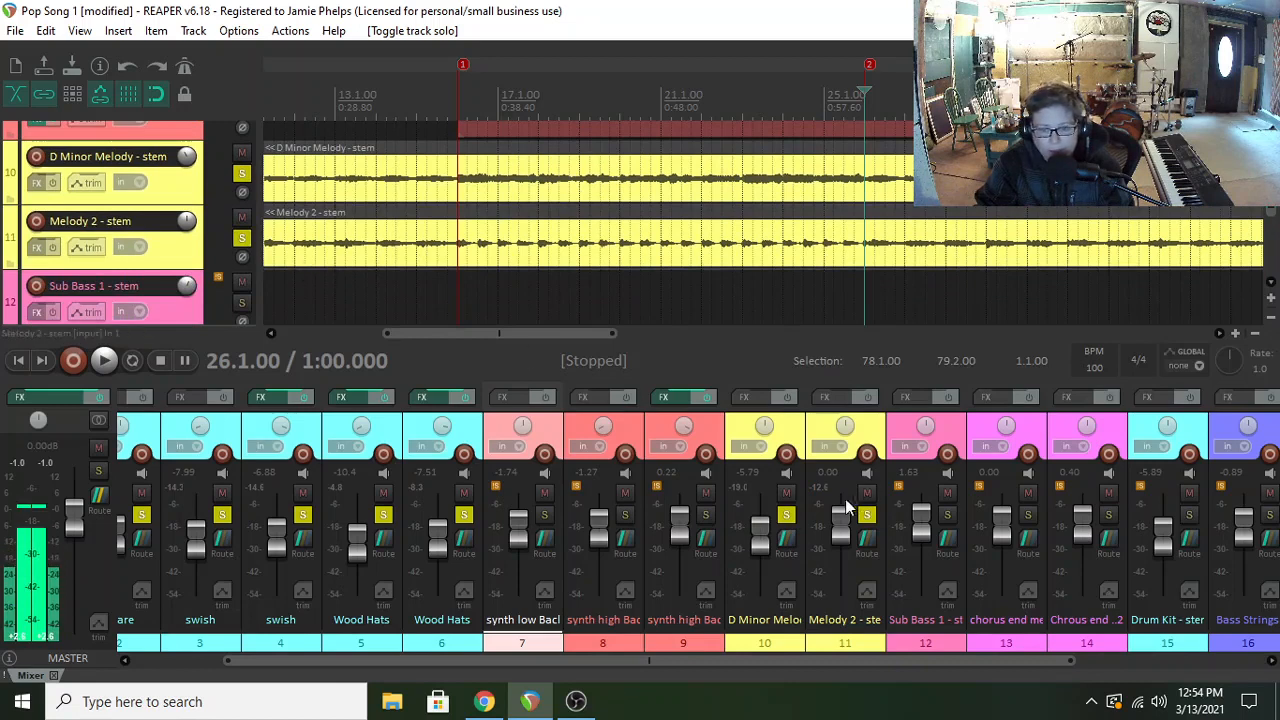
# - Unsolo Melody 2 and play from marker 1 to hear D Minor Melody with the drums, then stop playback
pyautogui.click(866, 516)
pyautogui.click(455, 279)
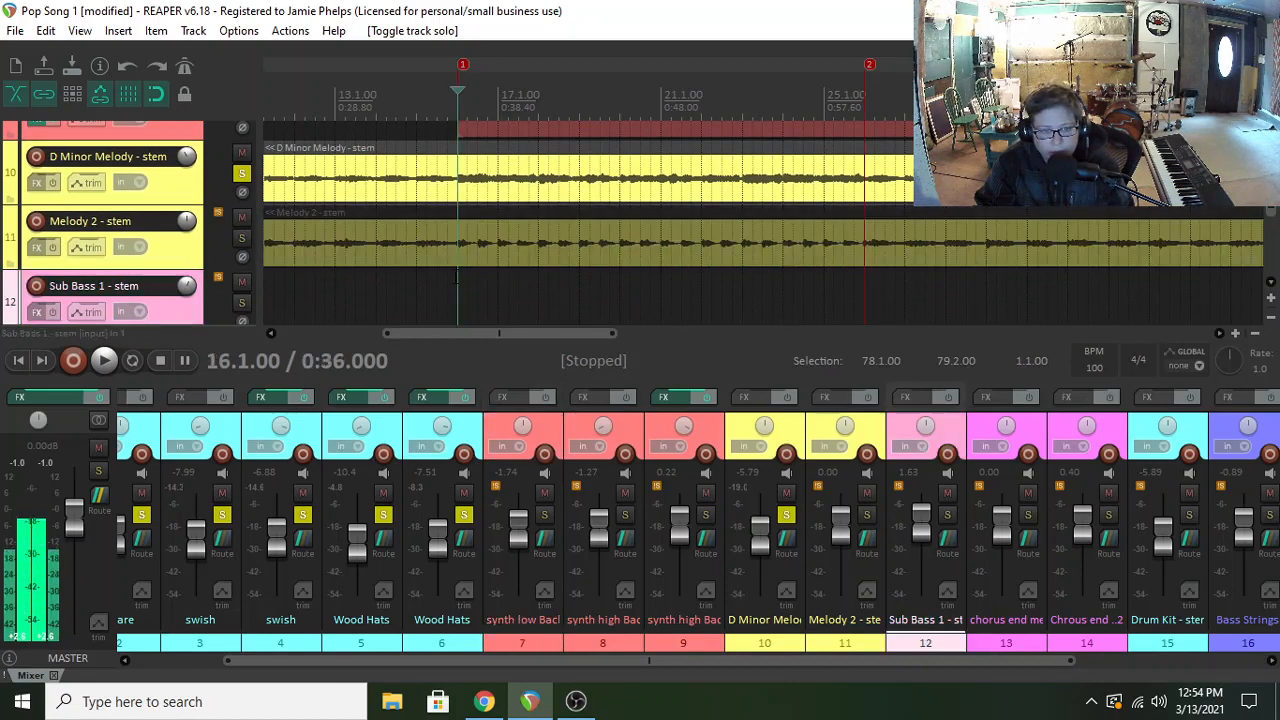
pyautogui.press('space')
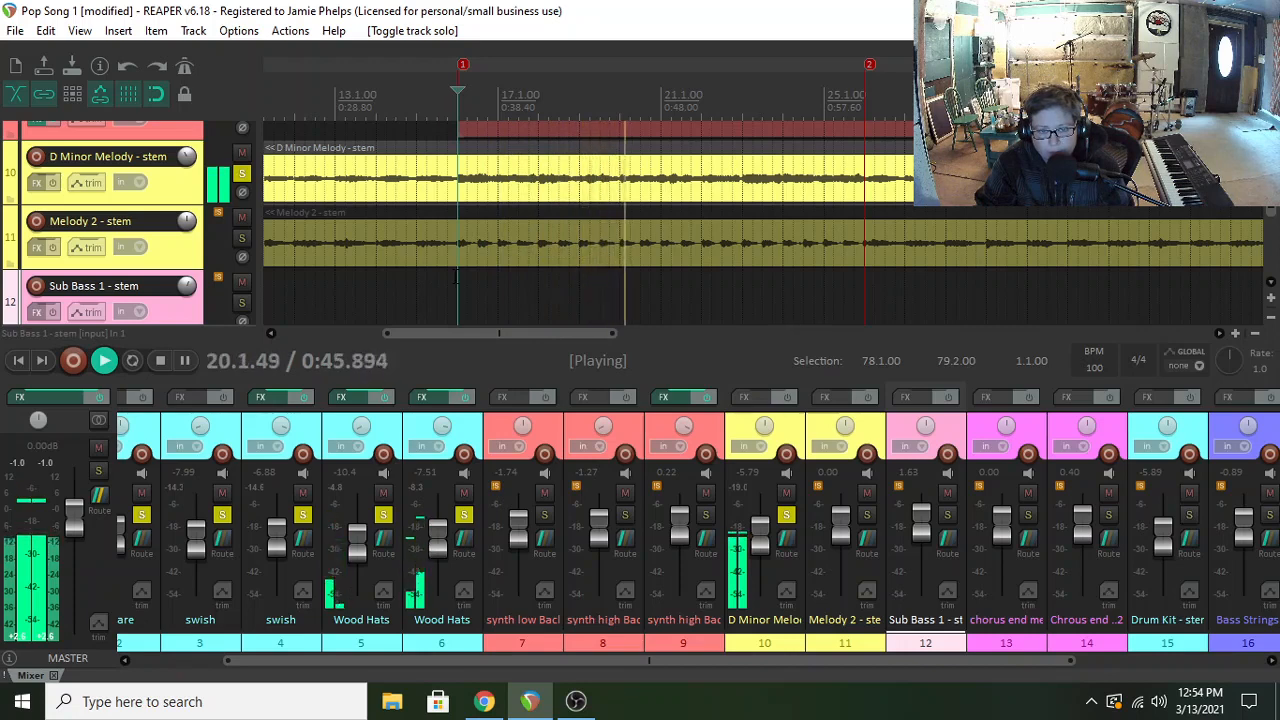
pyautogui.press('space')
# - Switch the solo from D Minor Melody to Melody 2, play it from marker 1 with the drums and stop
pyautogui.click(241, 238)
pyautogui.click(241, 174)
pyautogui.press('space')
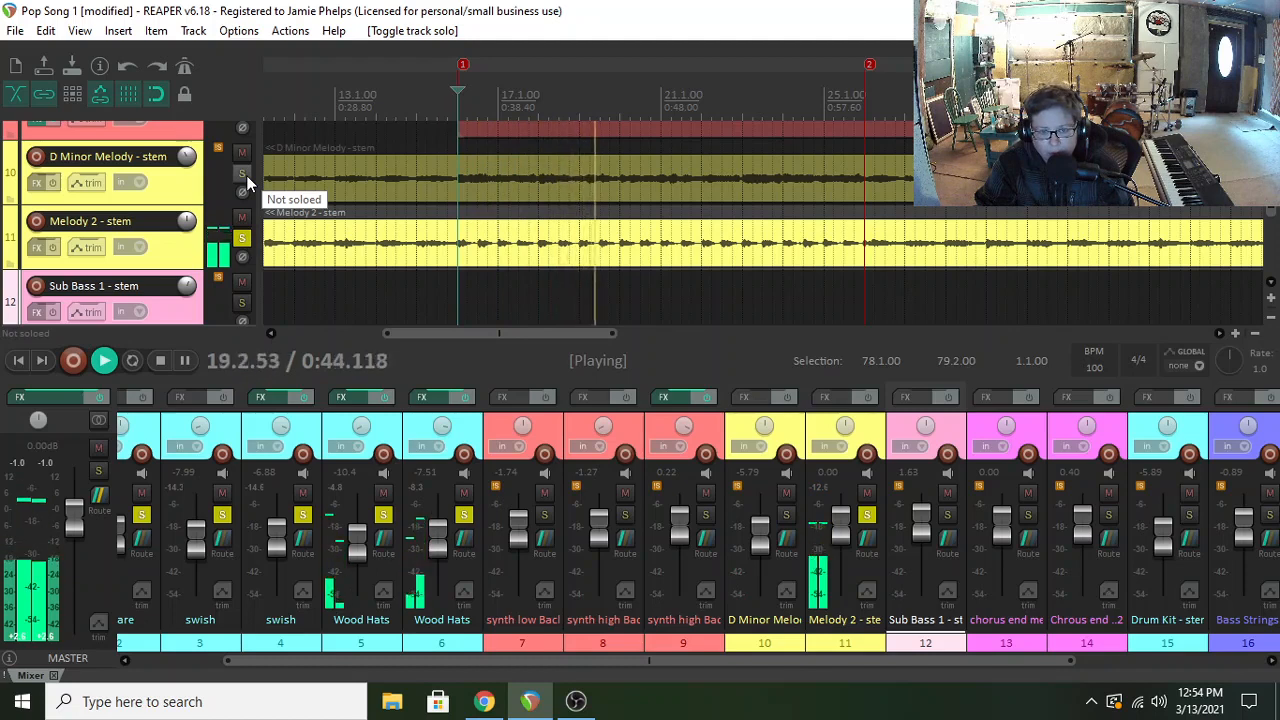
pyautogui.press('space')
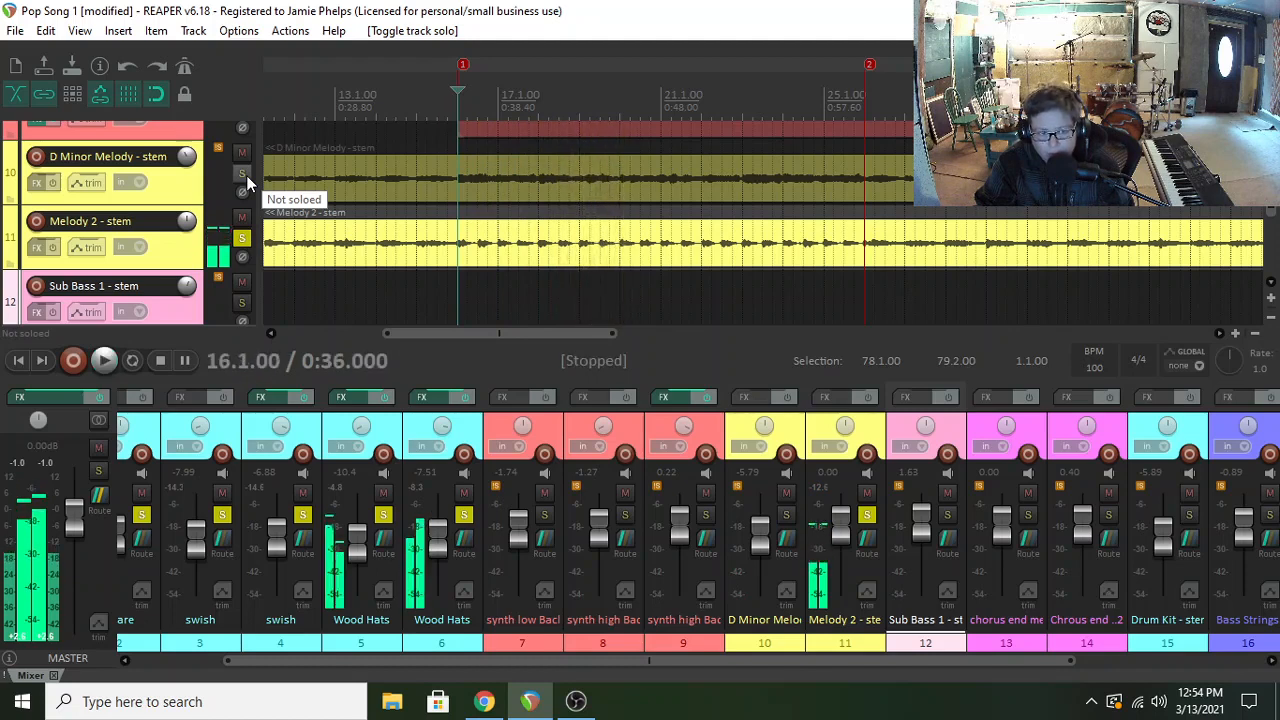
# - Solo D Minor Melody alongside Melody 2, pan D Minor Melody to the left and pan Melody 2 to 43% right
pyautogui.click(244, 175)
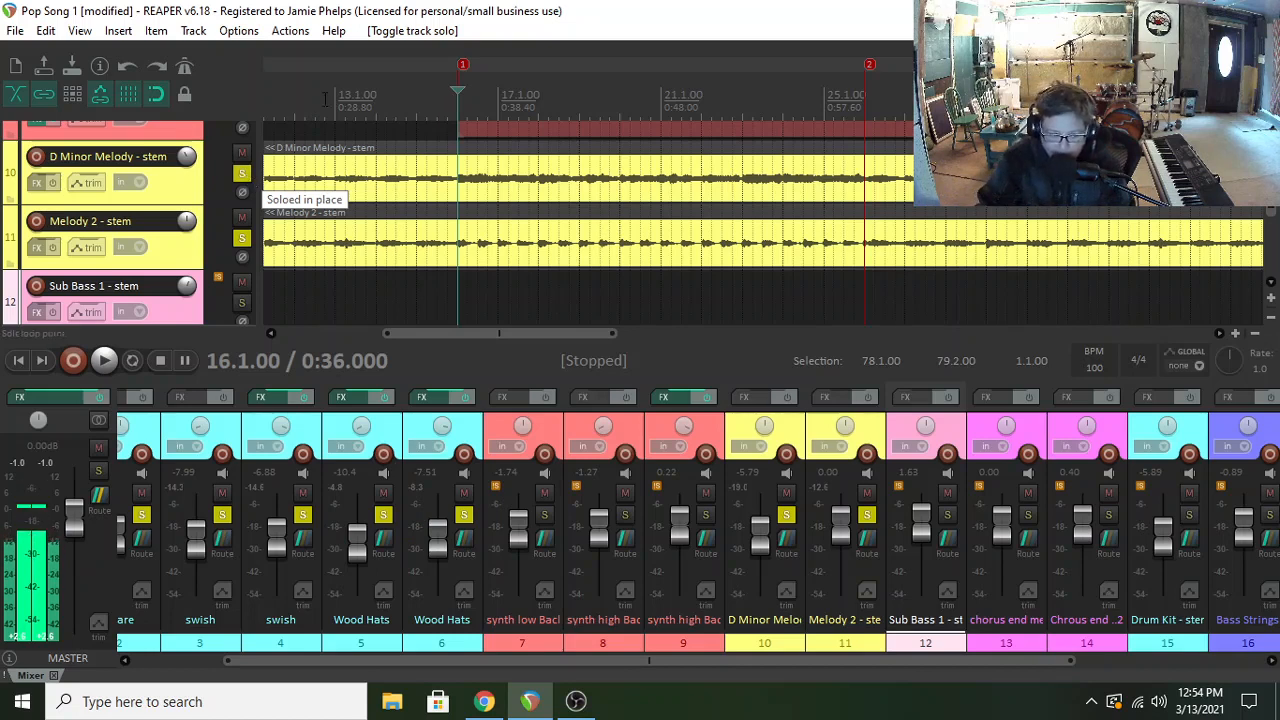
pyautogui.moveTo(776, 433); pyautogui.dragTo(925, 430)
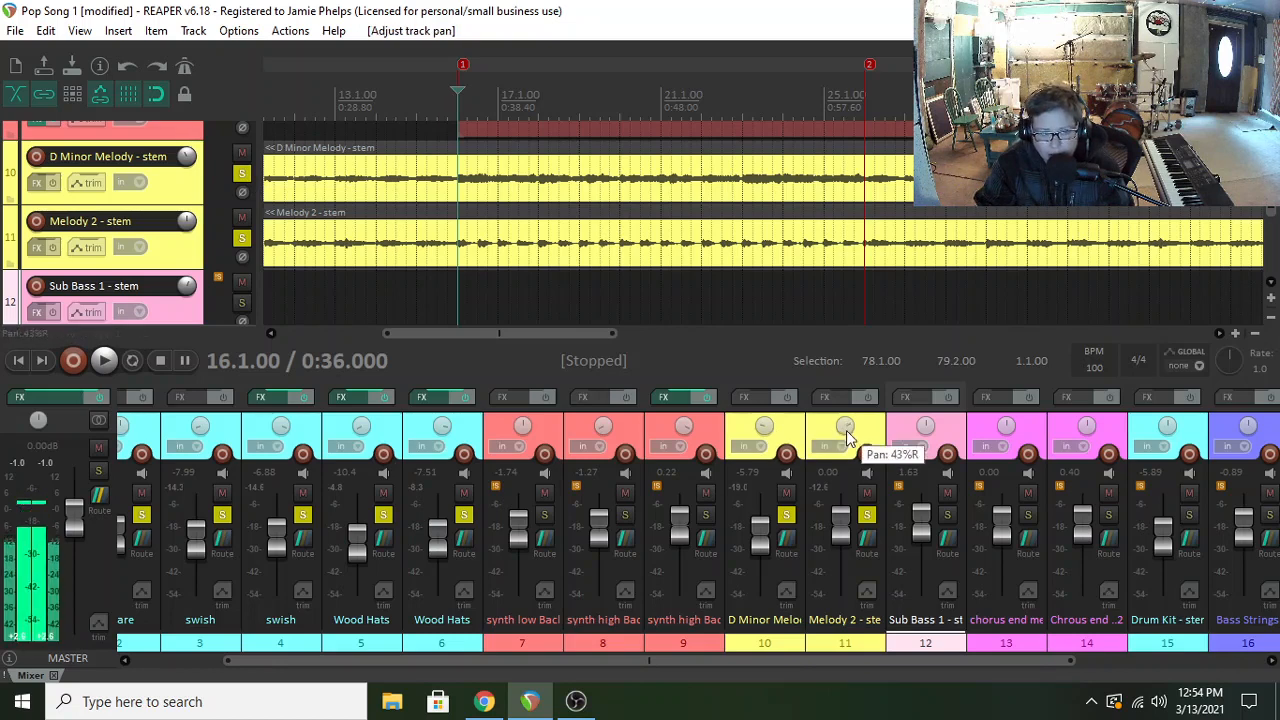
# - Unsolo Melody 2, start playback and raise D Minor Melody to -3.14 dB
pyautogui.click(234, 240)
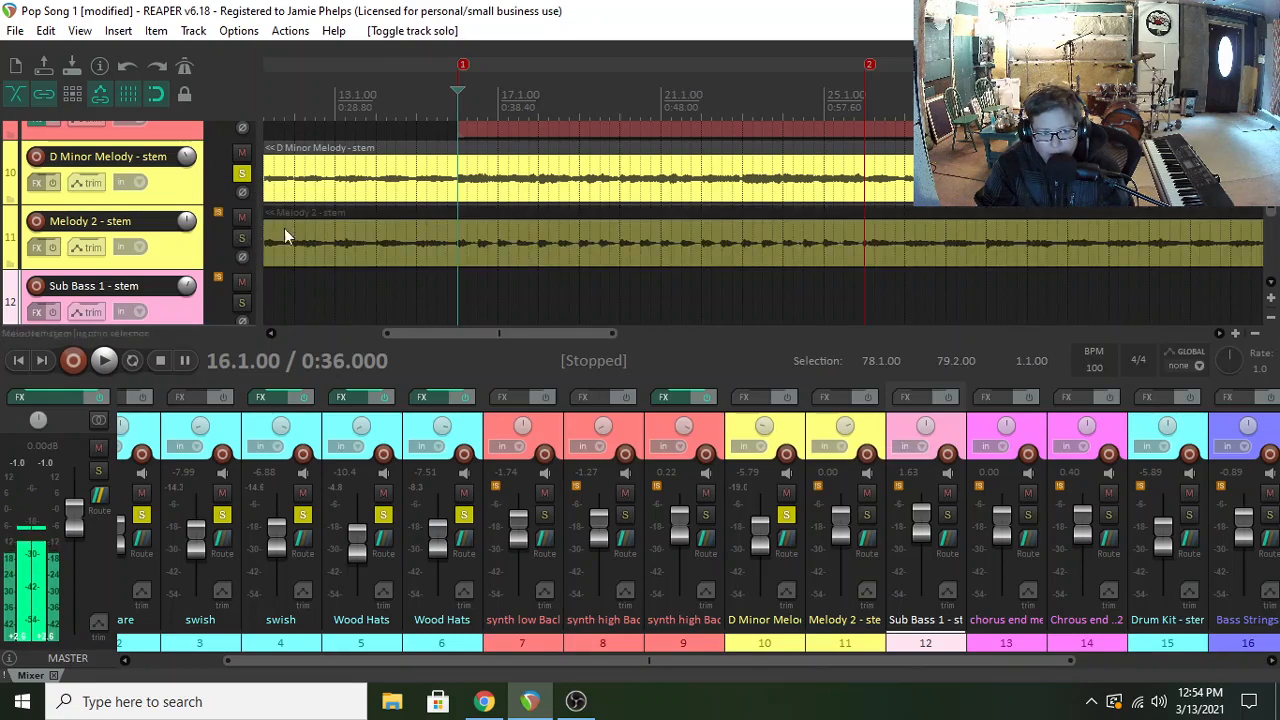
pyautogui.press('space')
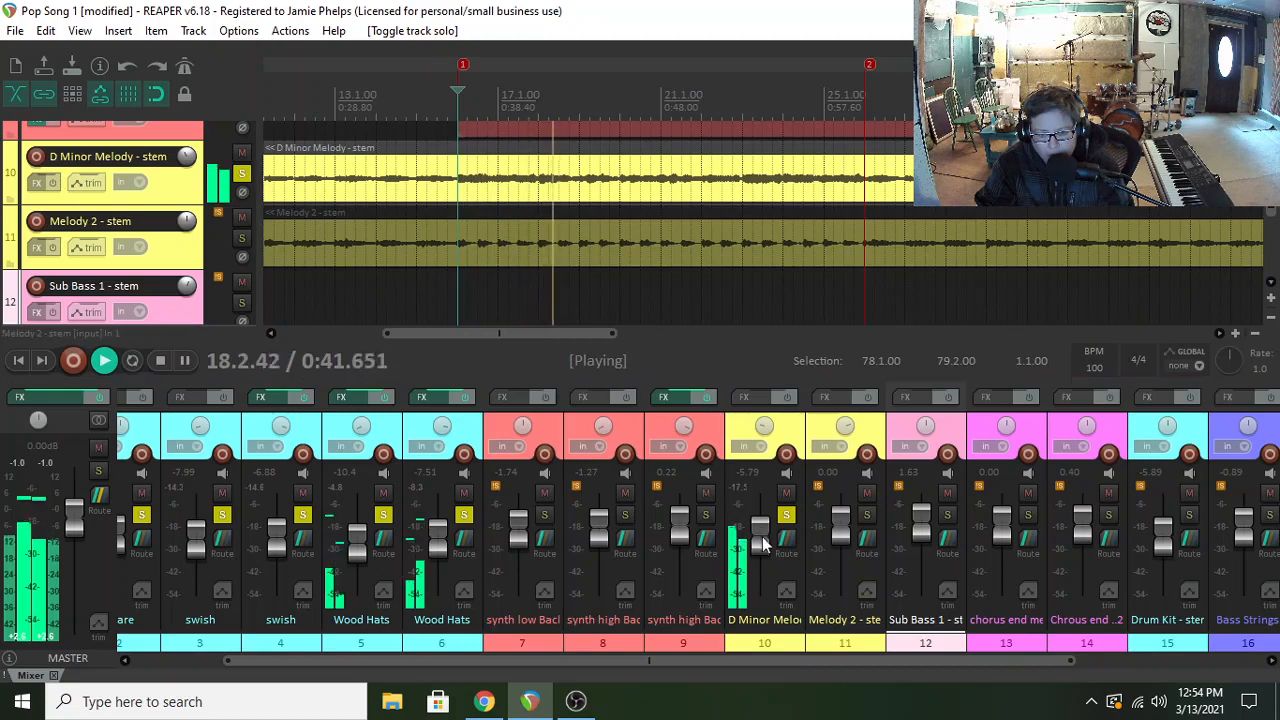
pyautogui.moveTo(760, 536); pyautogui.dragTo(763, 541)
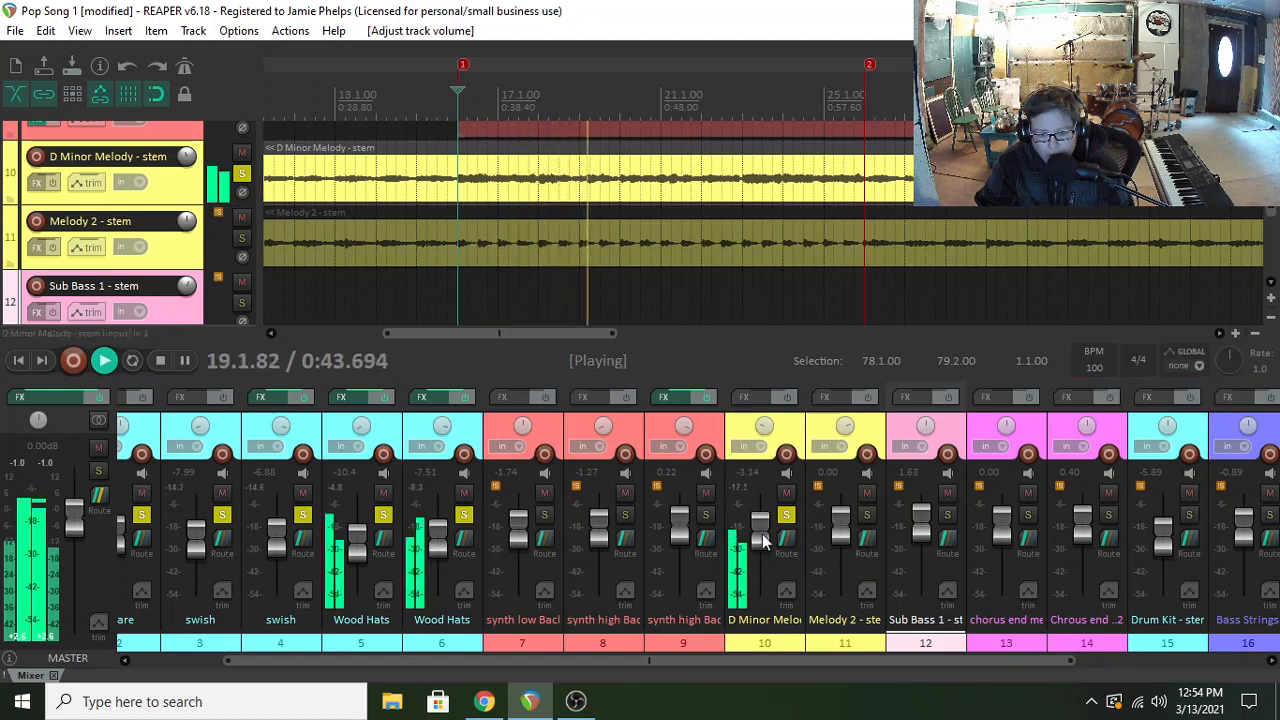
# - Add the ReaEQ (Cockos) plugin to the D Minor Melody track
pyautogui.click(746, 394)
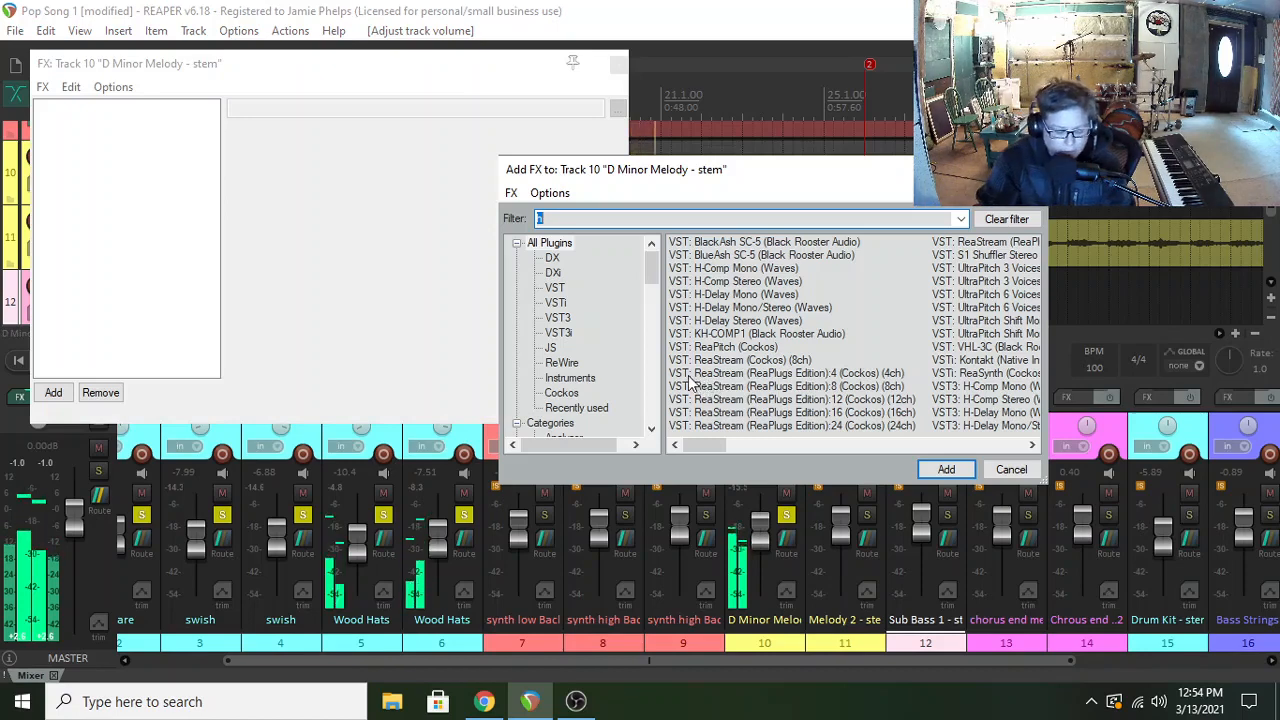
pyautogui.write('ra')
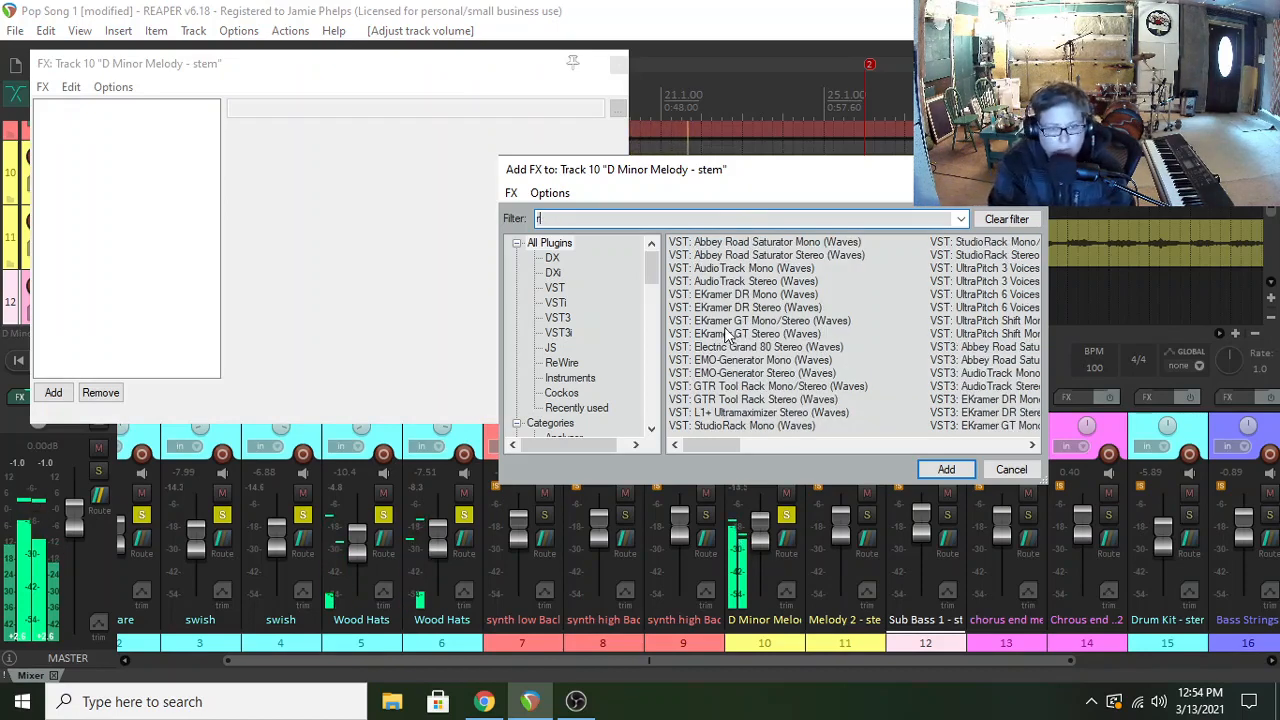
pyautogui.press('BackSpace')
pyautogui.write('ea')
pyautogui.doubleClick(740, 373)
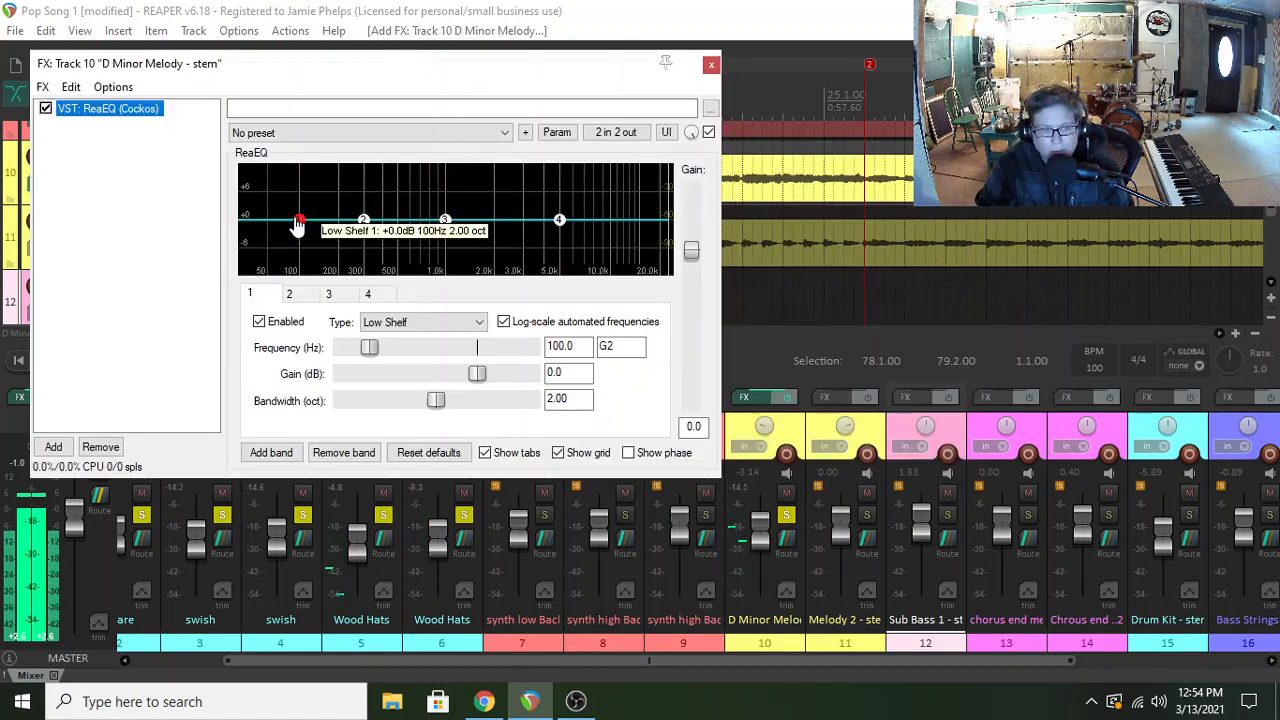
# - Make EQ band 1 a 111.2 Hz High Pass, boost band 2 slightly near 500 Hz, and cut band 3 by 1.8 dB at 1722.9 Hz
pyautogui.click(380, 322)
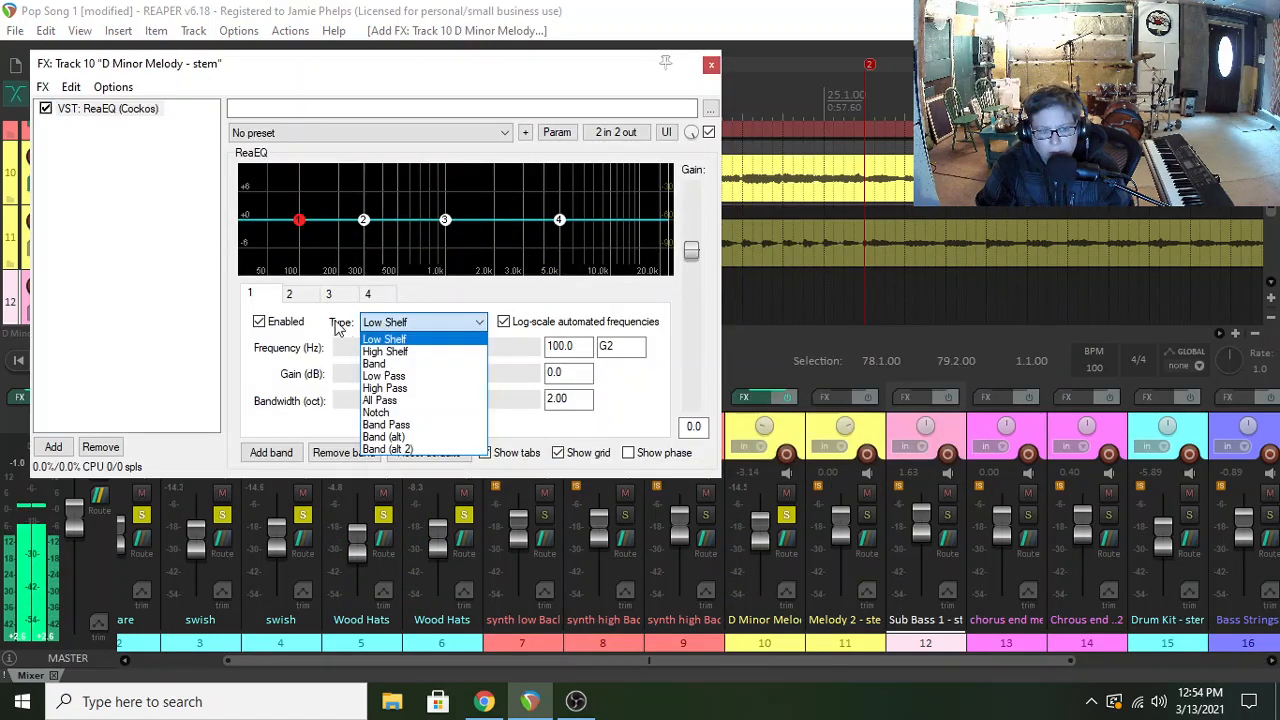
pyautogui.click(384, 388)
pyautogui.moveTo(301, 249); pyautogui.dragTo(490, 237)
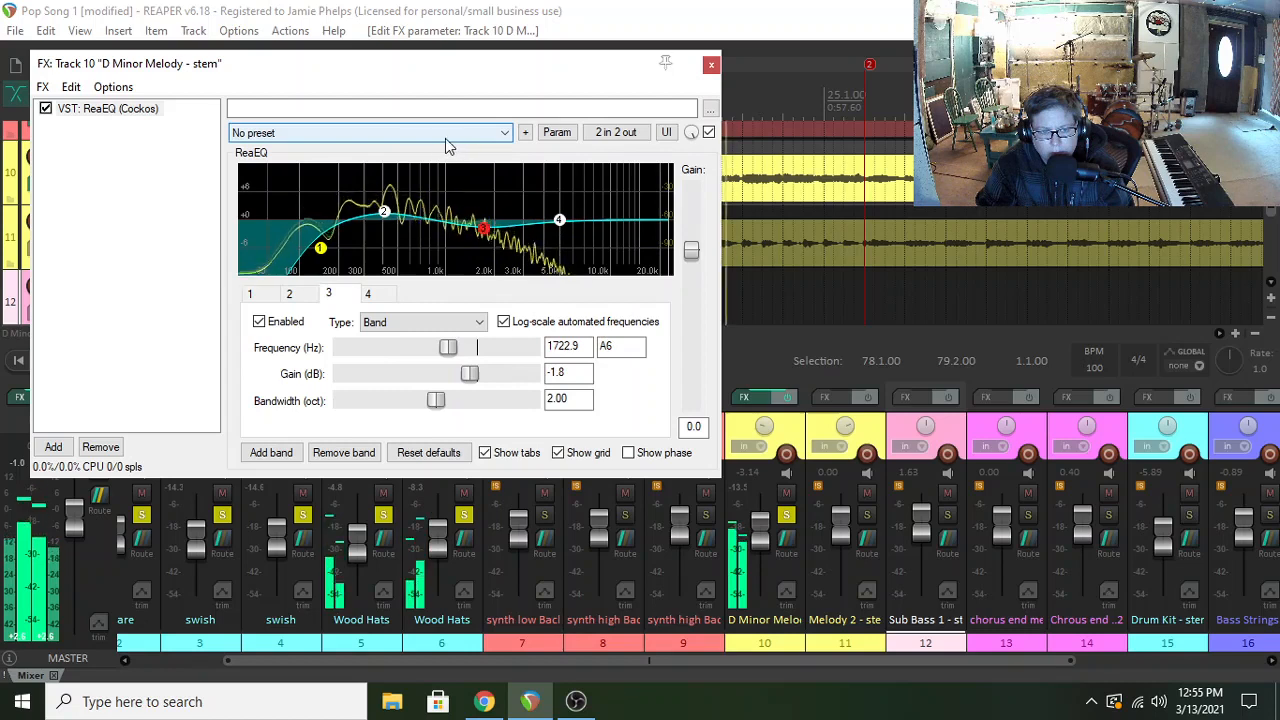
pyautogui.moveTo(320, 247); pyautogui.dragTo(305, 250)
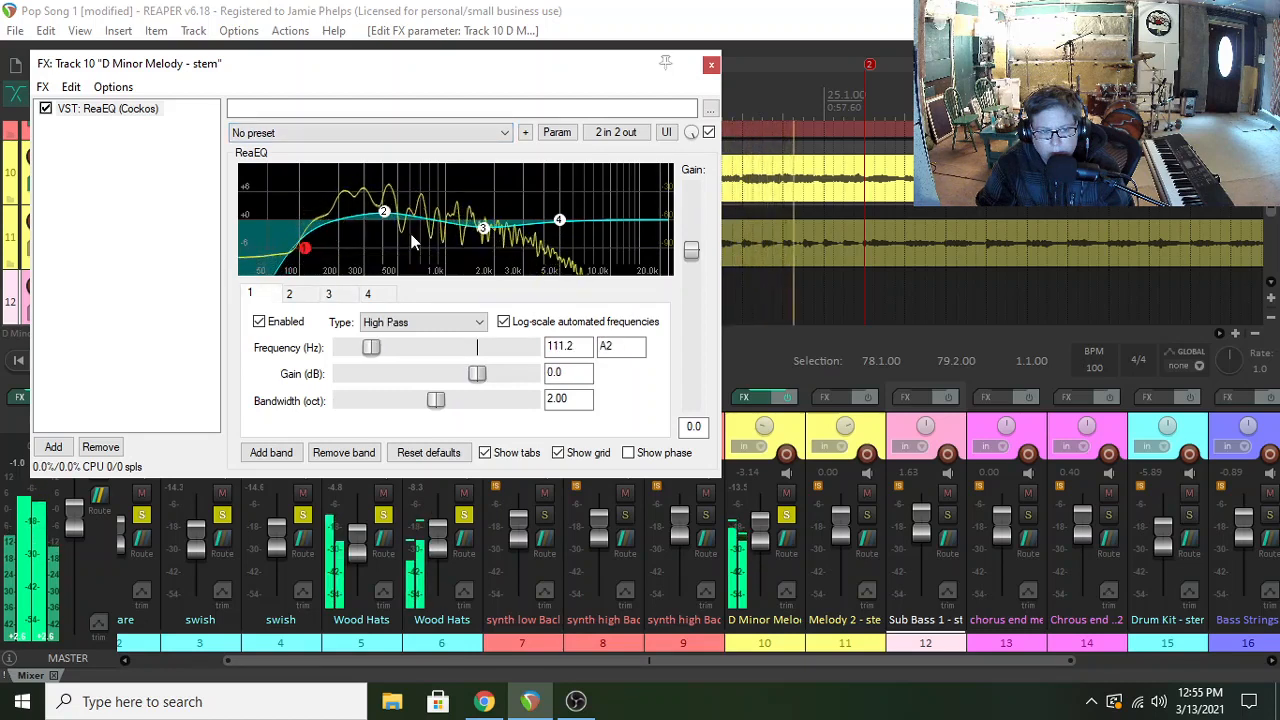
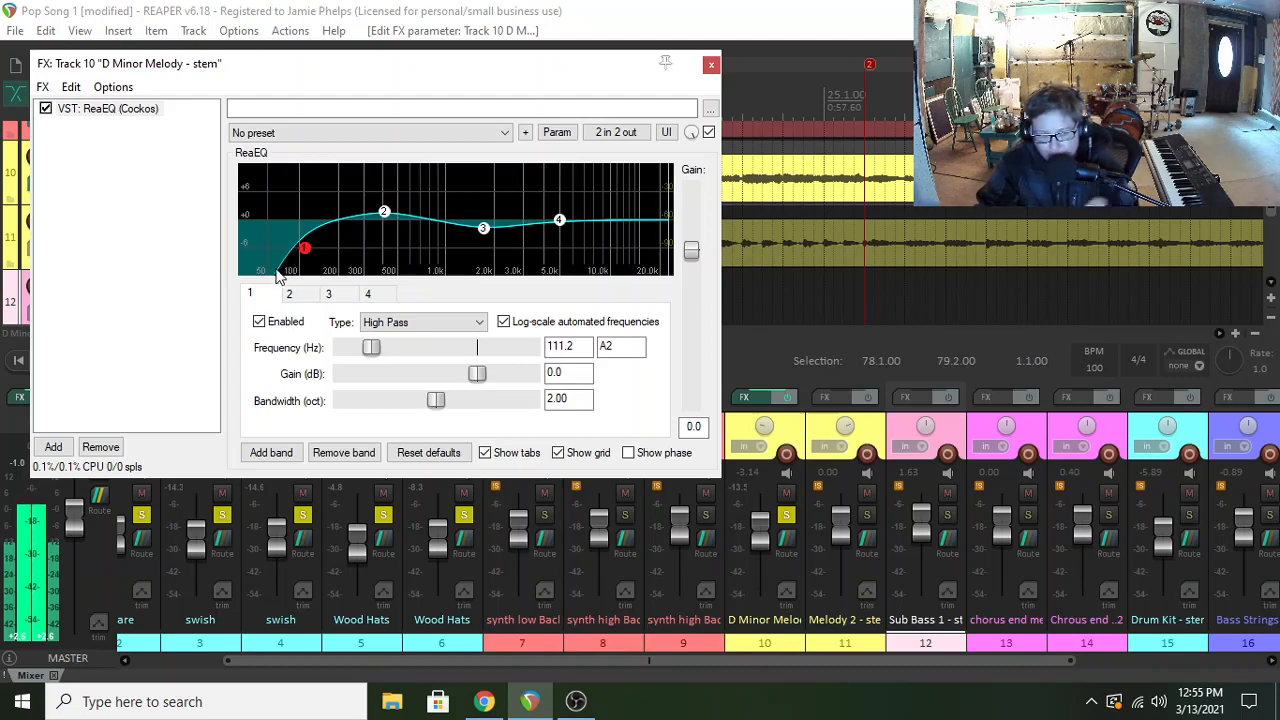
pyautogui.click(711, 65)
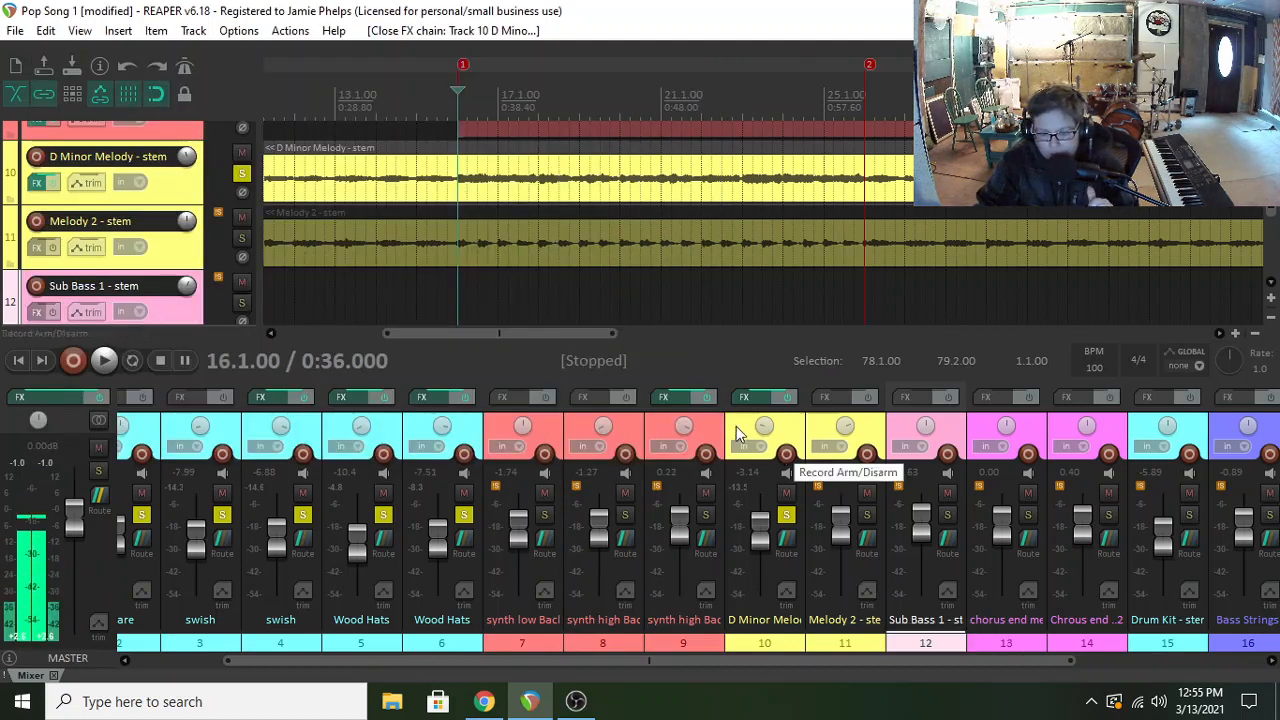
pyautogui.click(745, 398)
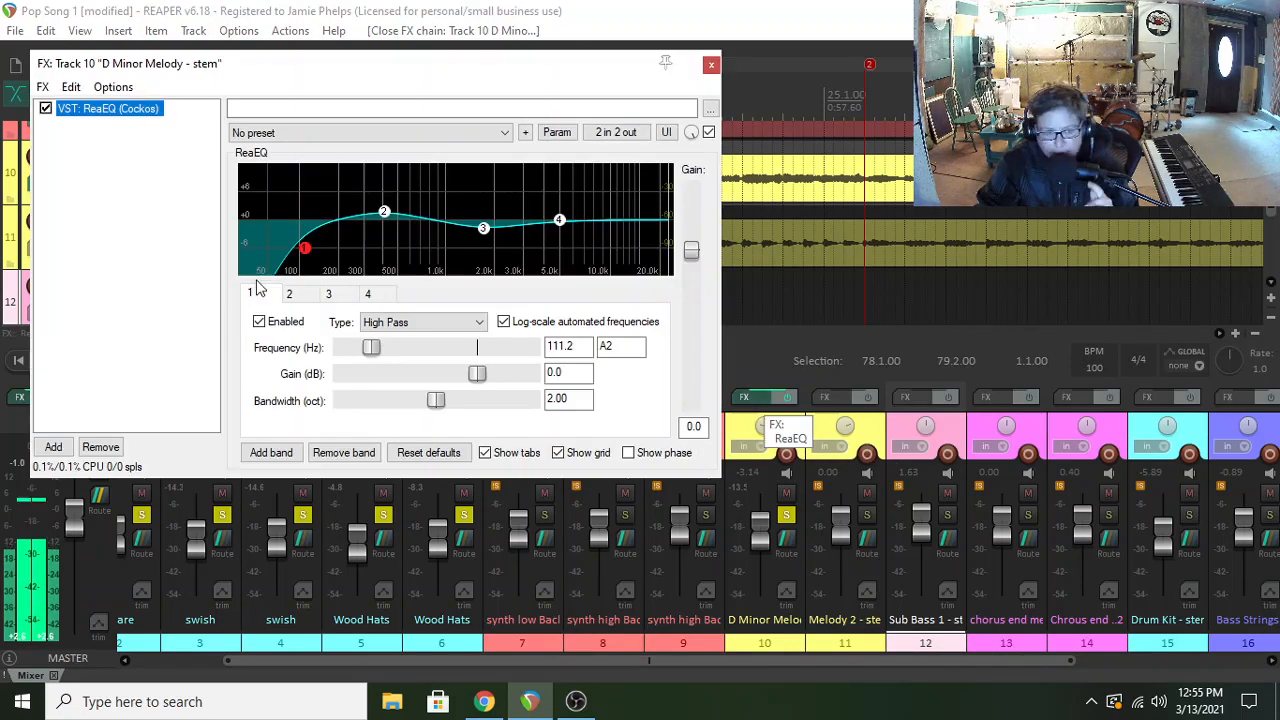
pyautogui.click(53, 447)
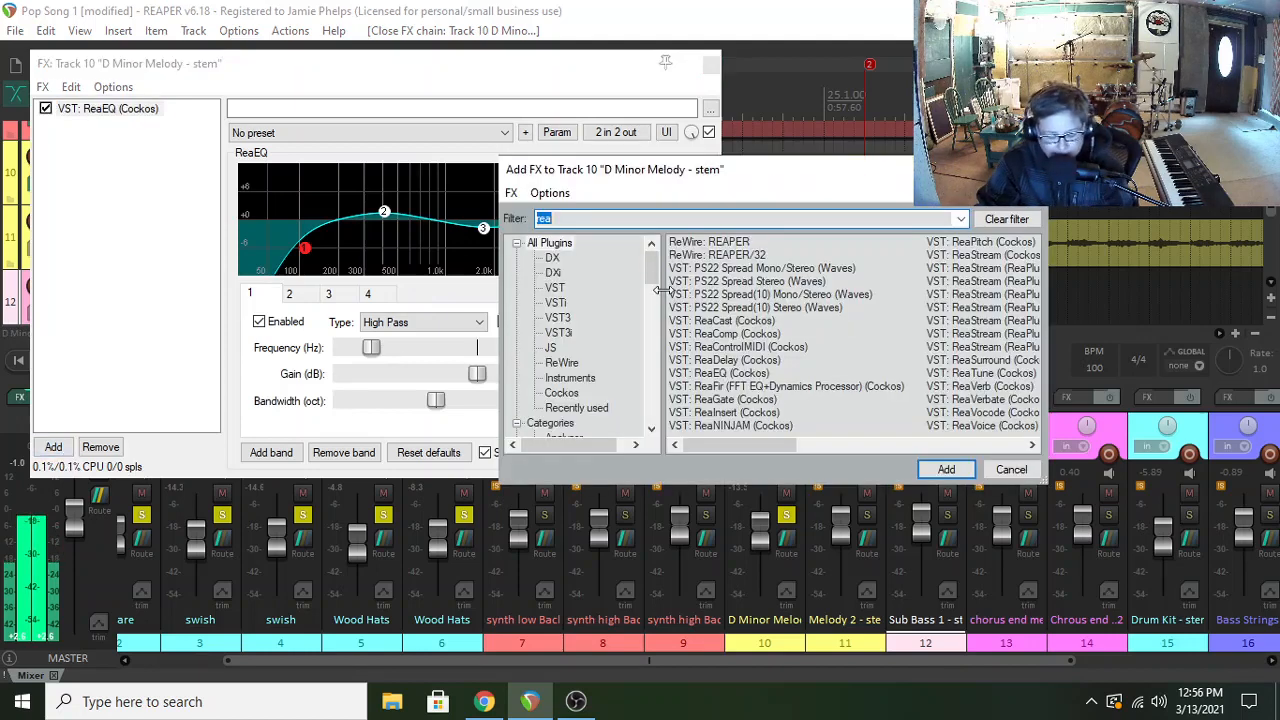
pyautogui.press('Escape')
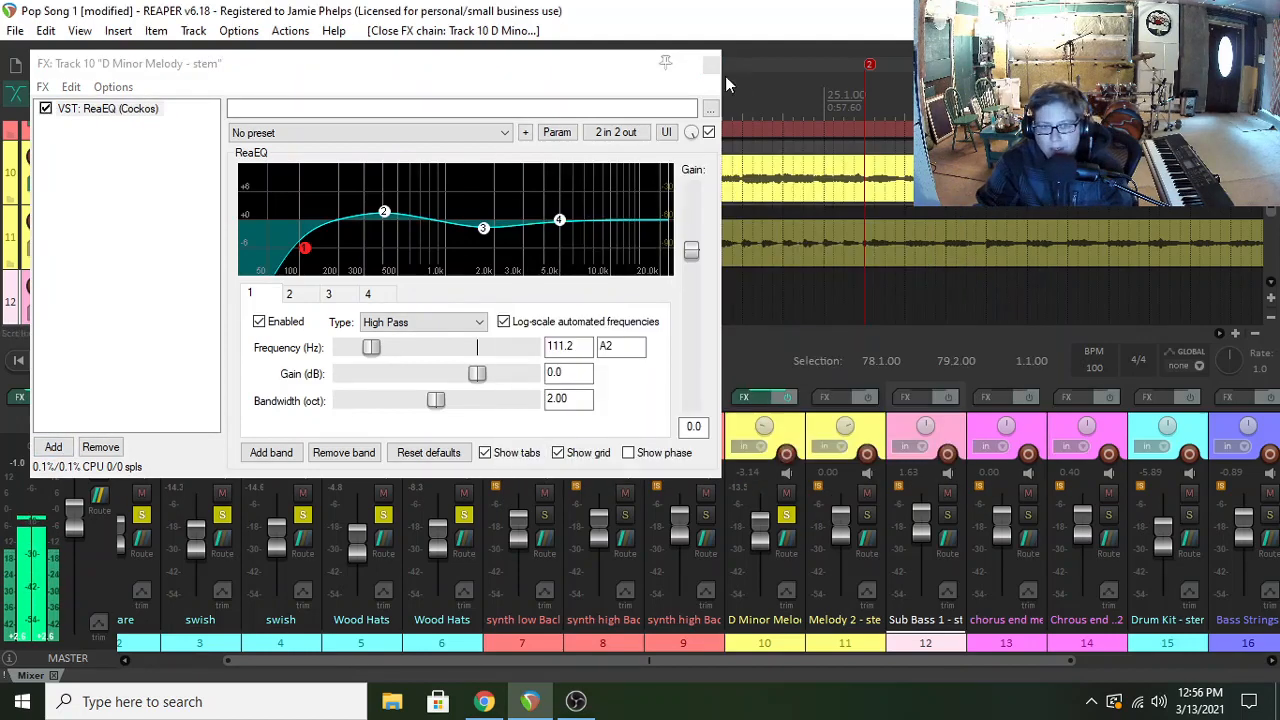
pyautogui.click(711, 64)
# - Solo Melody 2 instead of D Minor Melody and add the TrueVerb Mono (Waves) plugin to the Melody 2 track
pyautogui.click(241, 238)
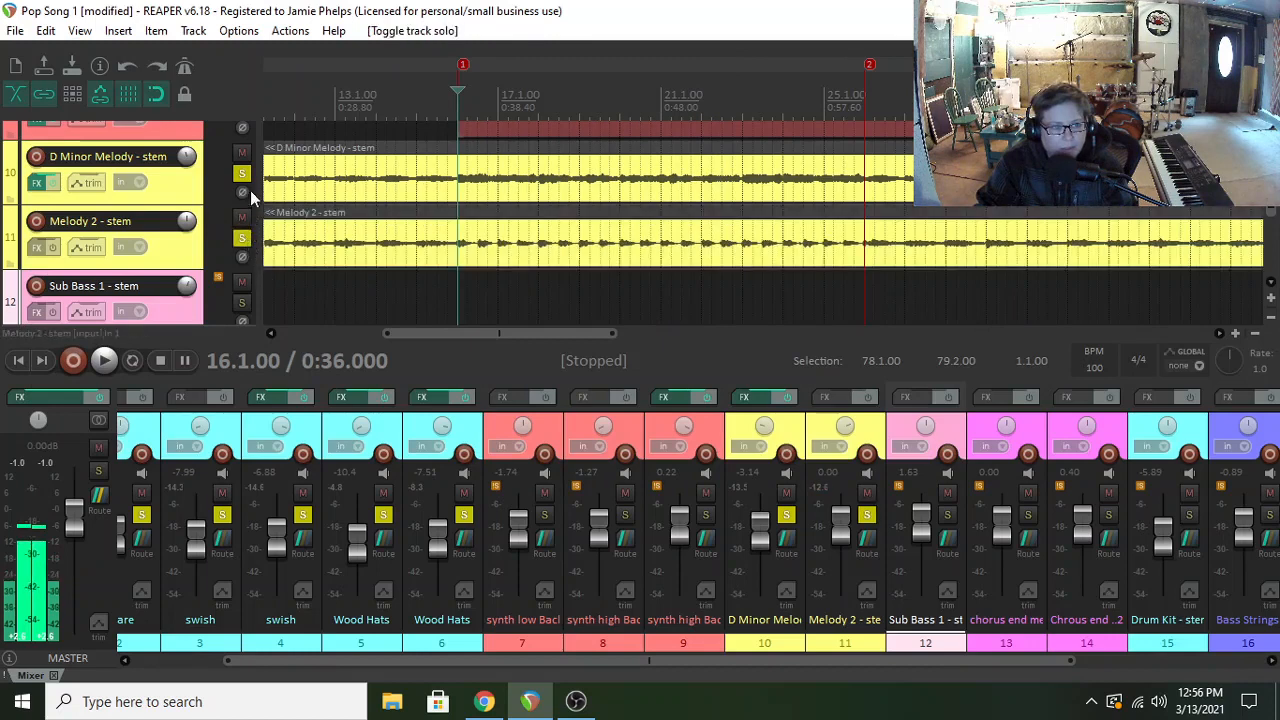
pyautogui.click(242, 174)
pyautogui.click(824, 397)
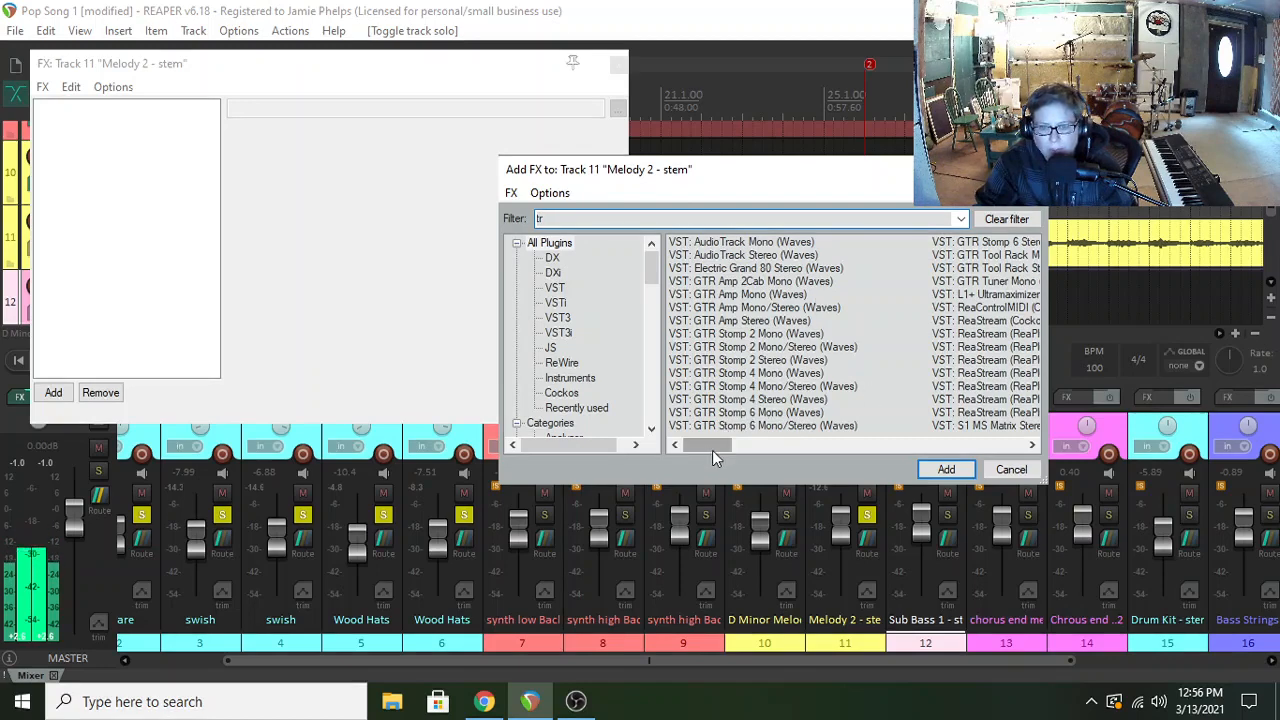
pyautogui.moveTo(712, 450); pyautogui.dragTo(820, 437)
pyautogui.click(770, 242)
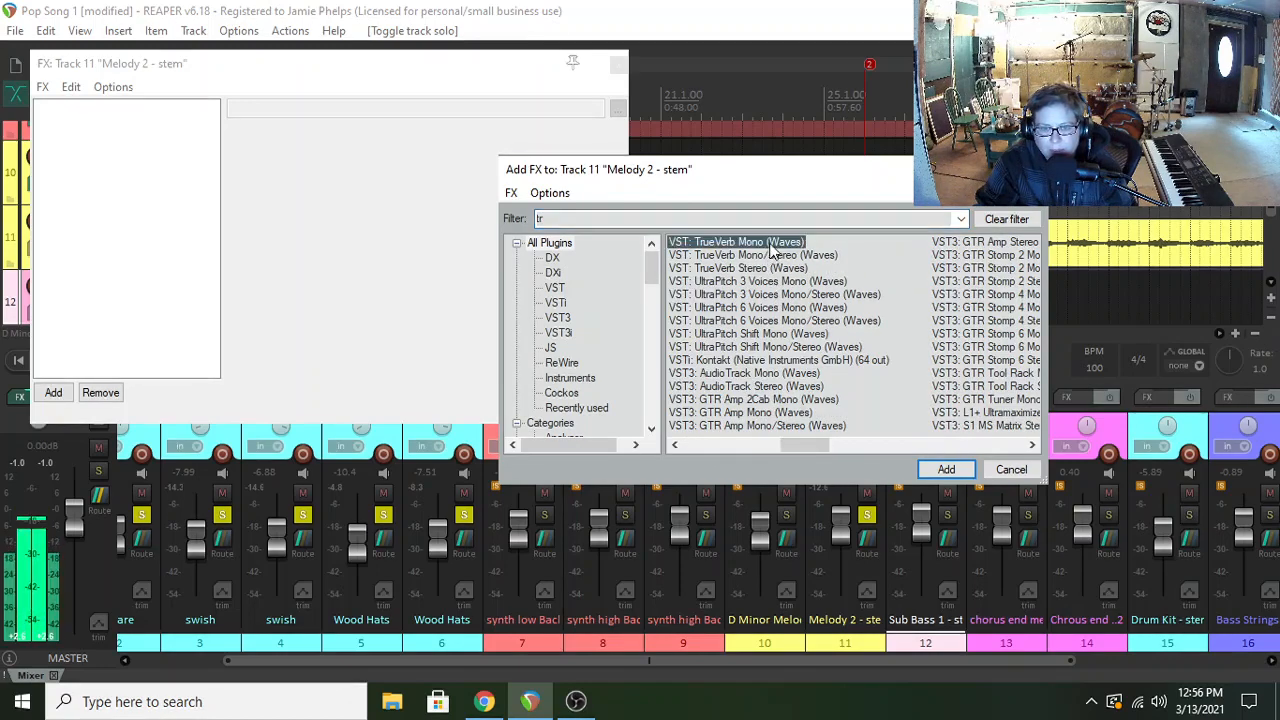
pyautogui.click(946, 470)
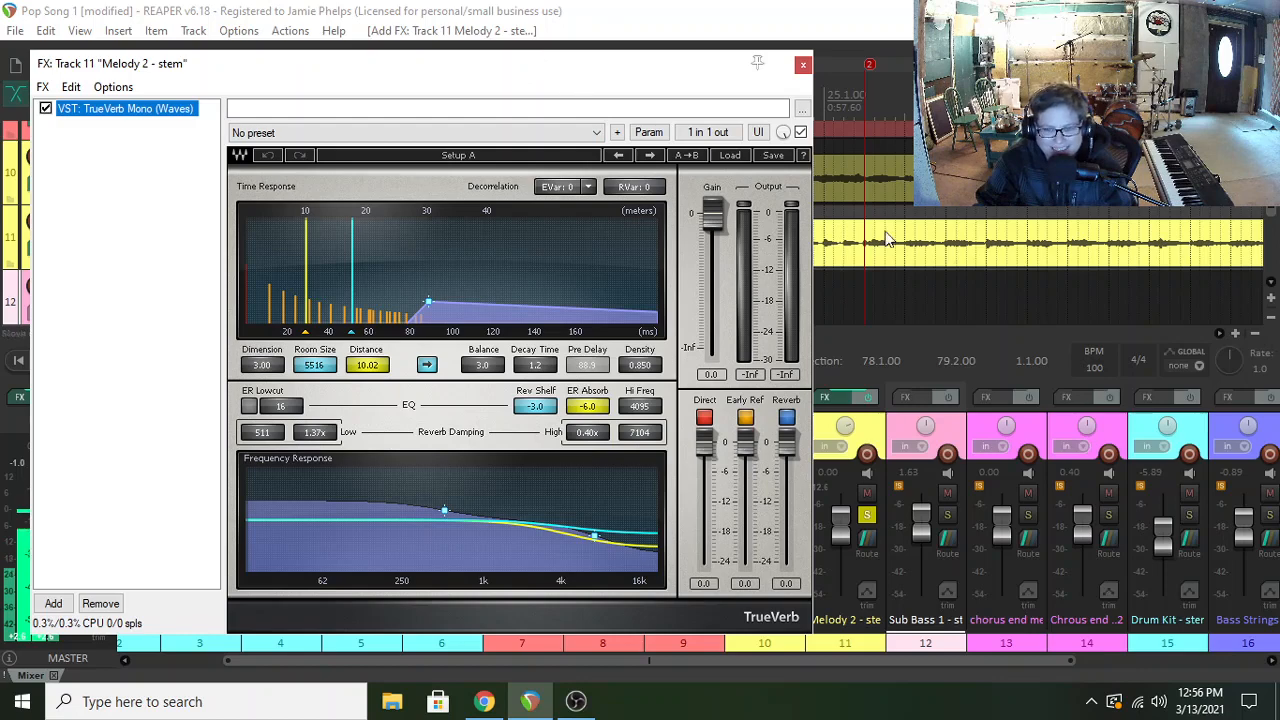
# - Move the TrueVerb window clear of the track controls and start playback from just before marker 1
pyautogui.moveTo(677, 74); pyautogui.dragTo(1050, 129)
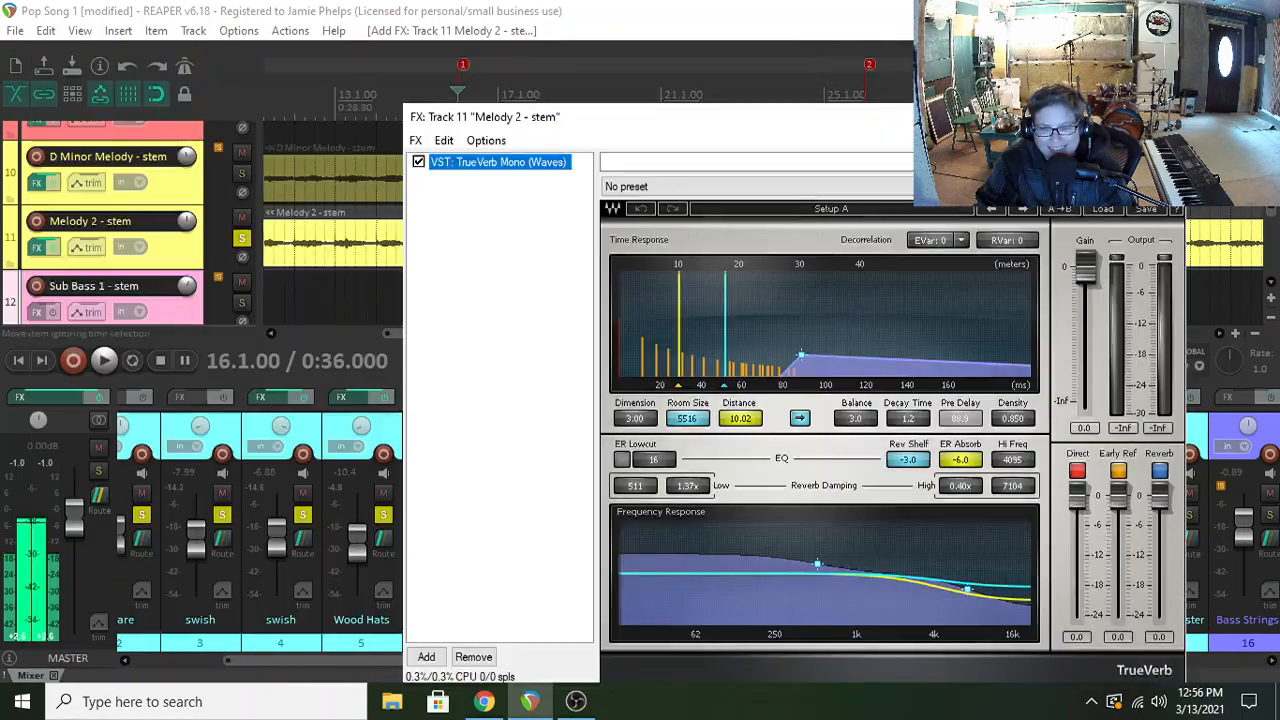
pyautogui.click(377, 297)
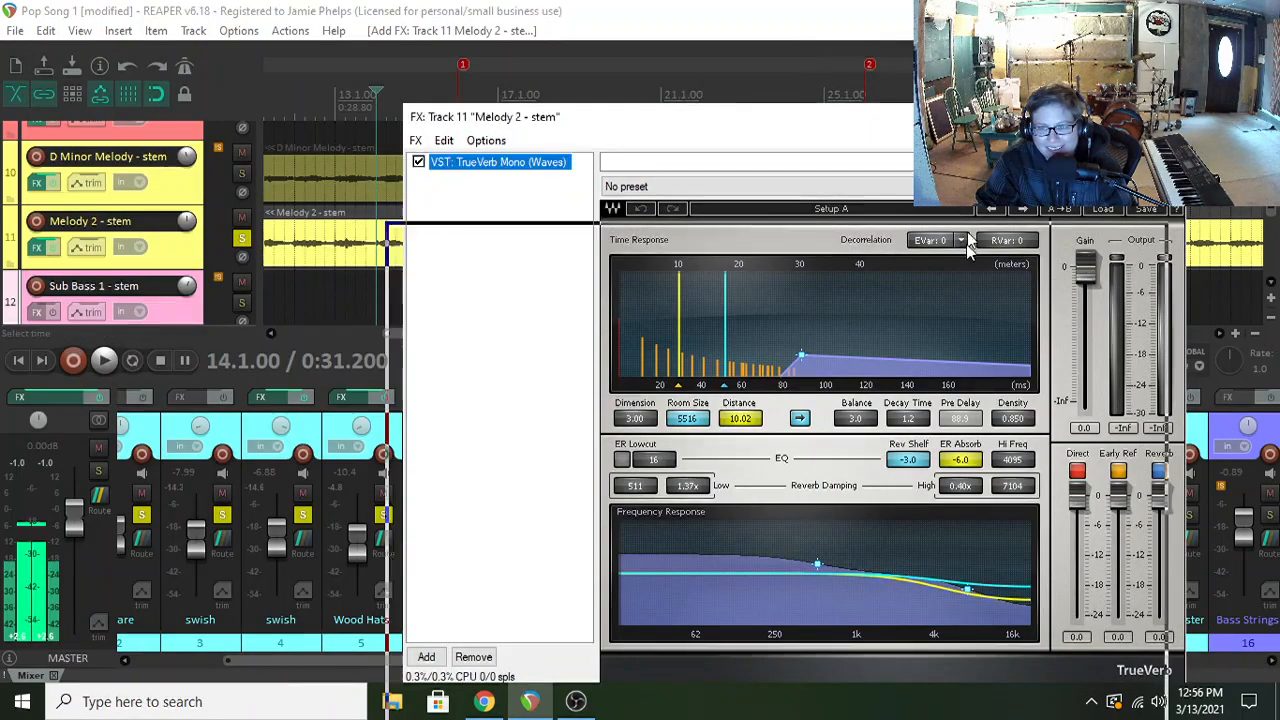
pyautogui.moveTo(650, 116); pyautogui.dragTo(516, 66)
pyautogui.click(447, 290)
pyautogui.press('space')
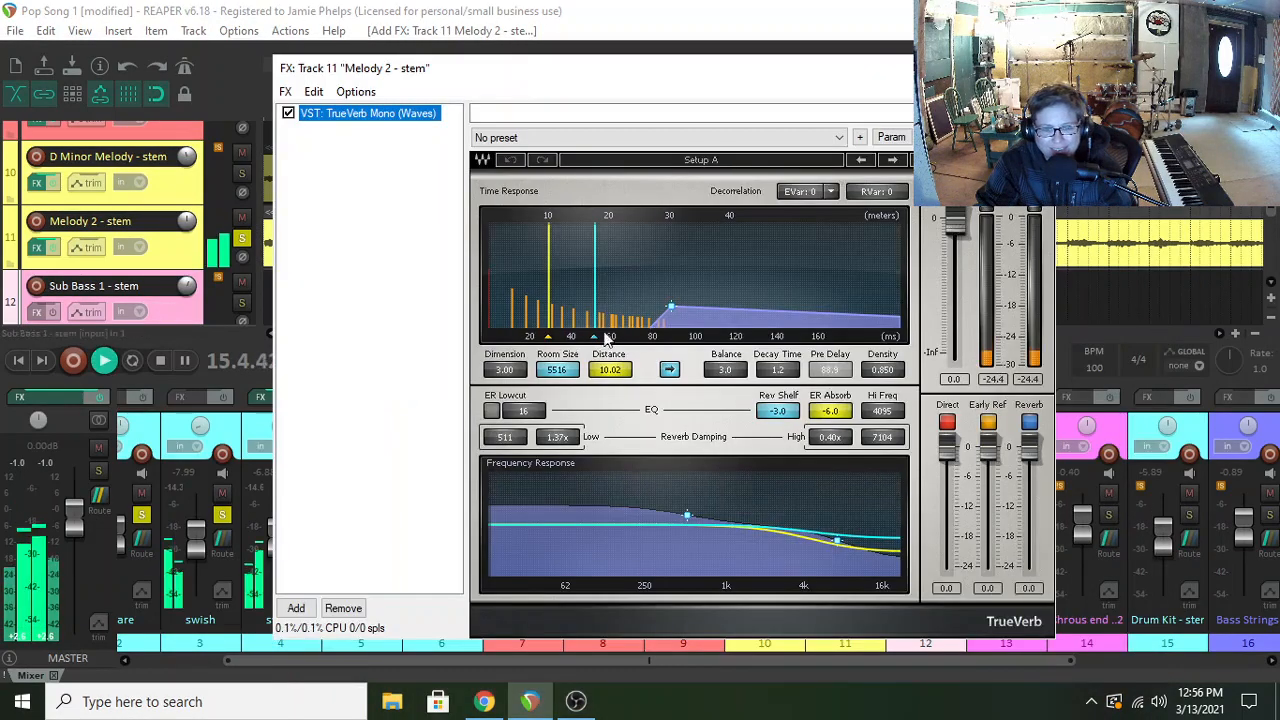
# - Set TrueVerb's reverb damping to 0.10x at 72 Hz for the lows and 0.10x at 4801 Hz for the highs
pyautogui.moveTo(860, 561); pyautogui.dragTo(840, 566)
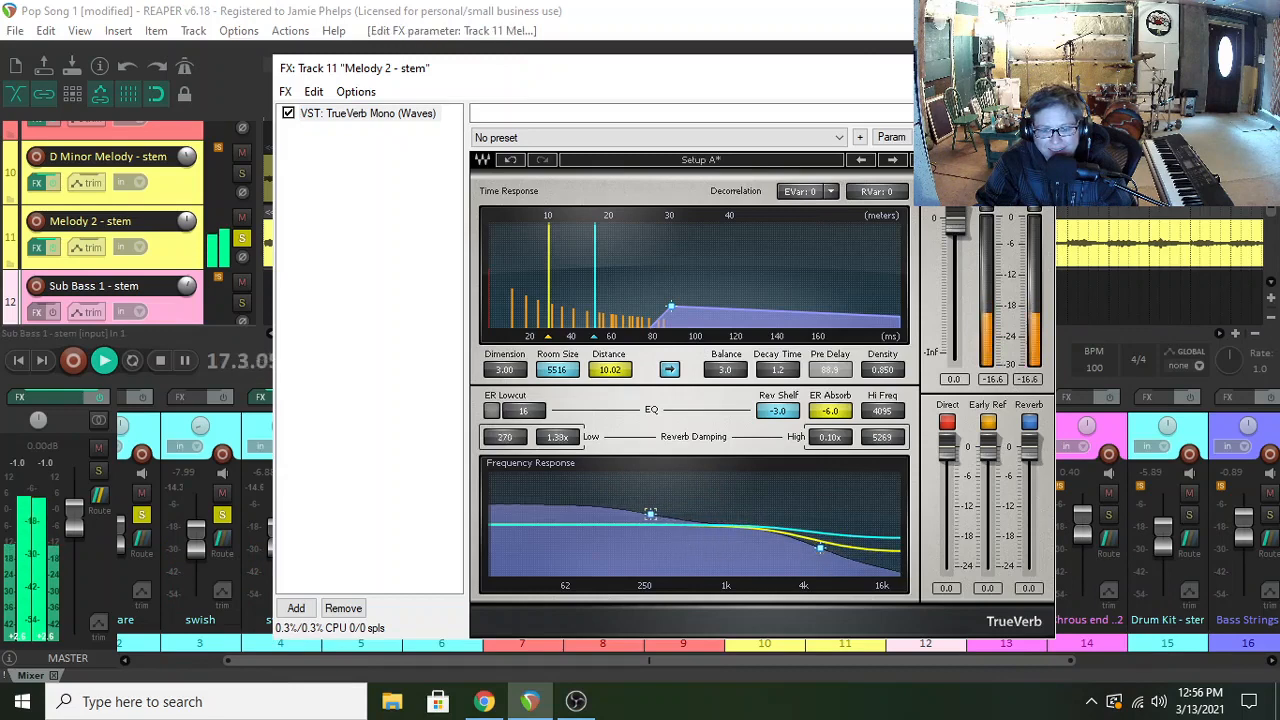
pyautogui.moveTo(690, 515); pyautogui.dragTo(574, 552)
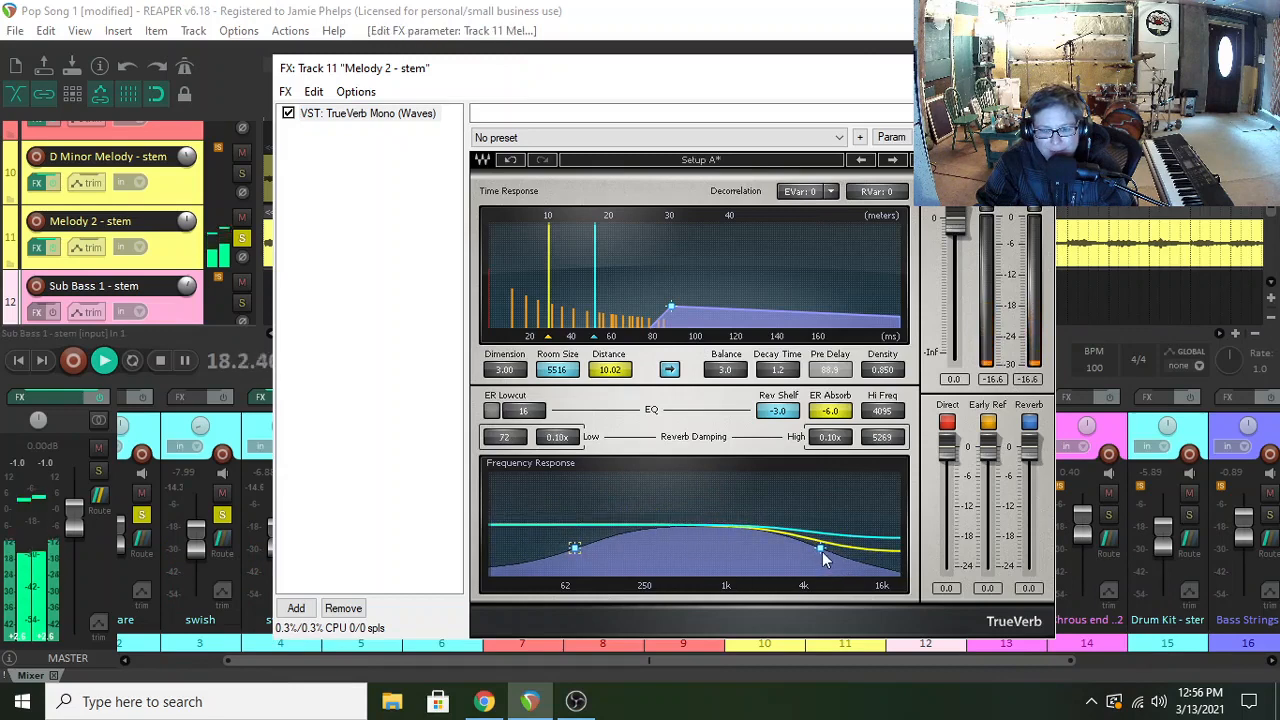
pyautogui.moveTo(823, 559); pyautogui.dragTo(815, 549)
# - Set TrueVerb's room size to 11456, balance to 6.9 and decay time to 1.8, and close the effect window
pyautogui.moveTo(670, 305)
pyautogui.mouseDown()
pyautogui.moveTo(670, 262)
pyautogui.moveTo(670, 292)
pyautogui.mouseUp()
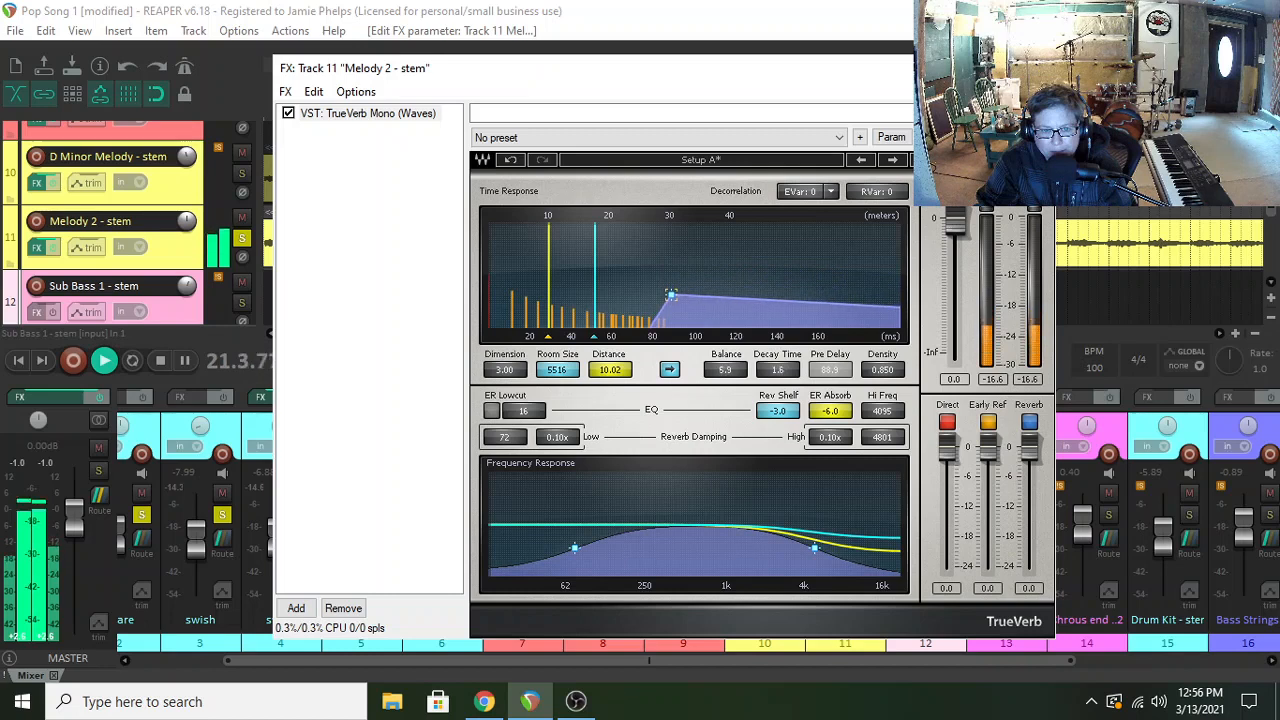
pyautogui.moveTo(597, 343); pyautogui.dragTo(624, 343)
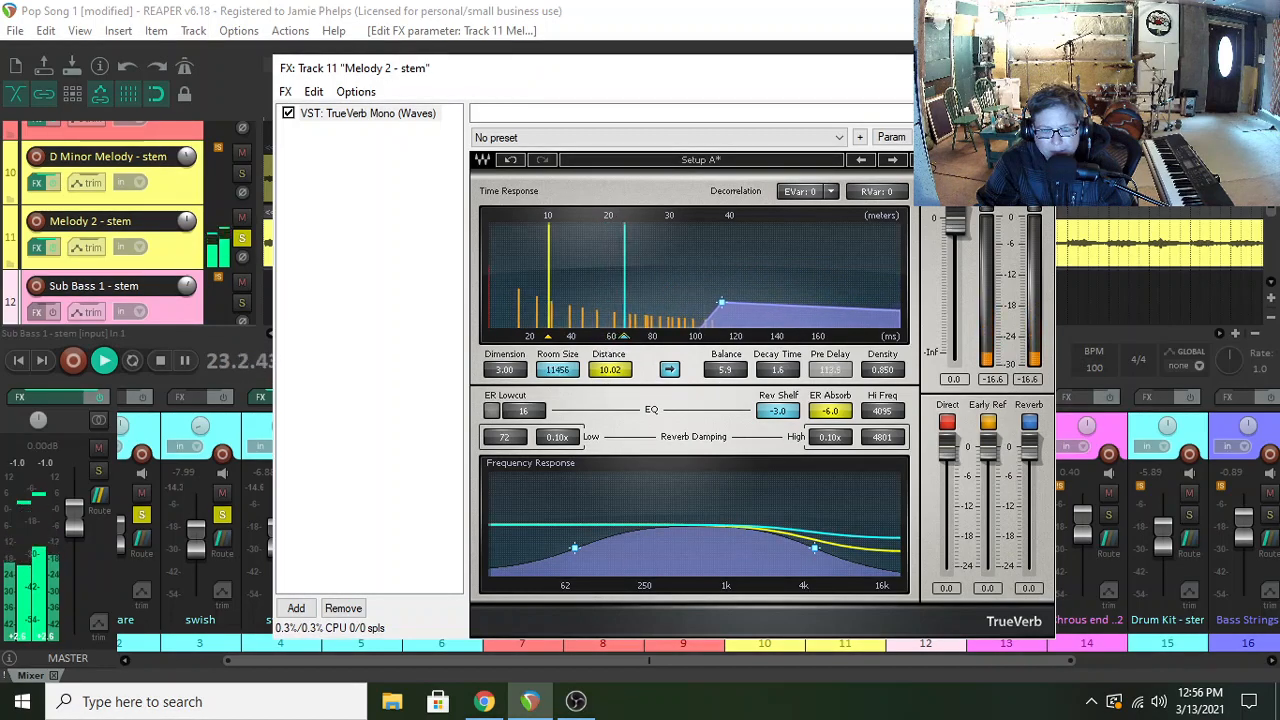
pyautogui.moveTo(721, 301); pyautogui.dragTo(721, 297)
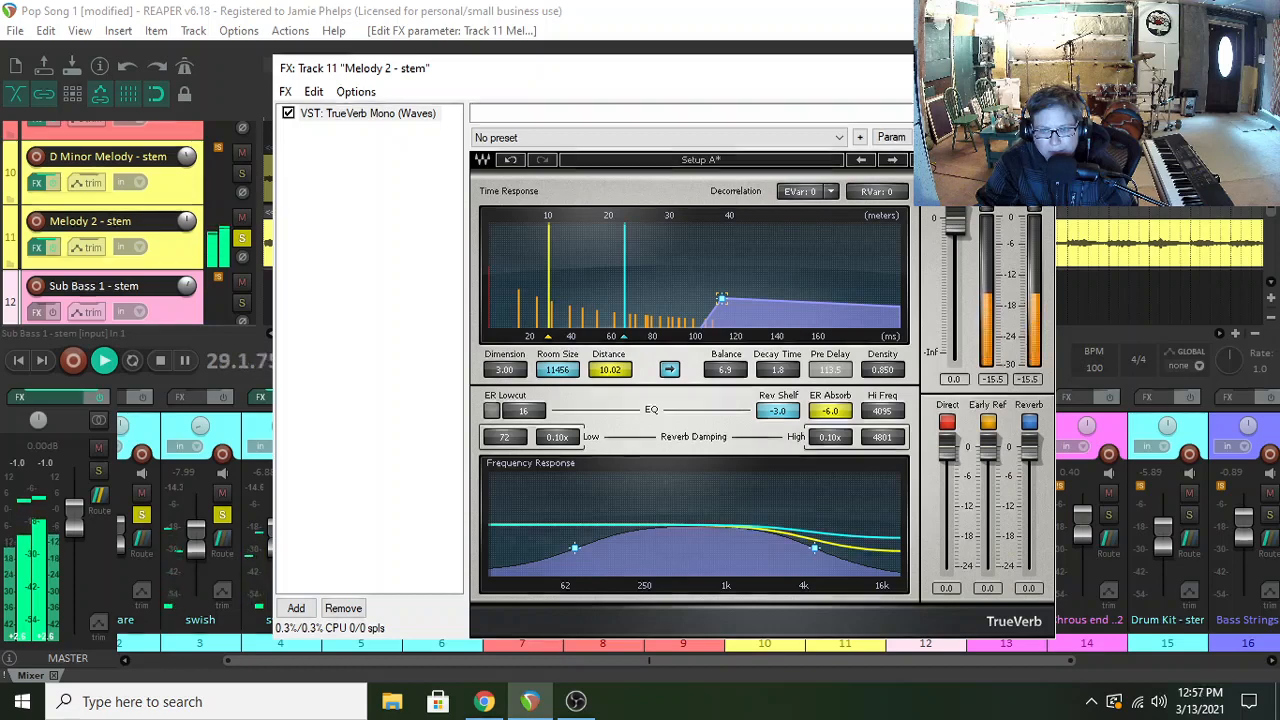
pyautogui.click(1035, 68)
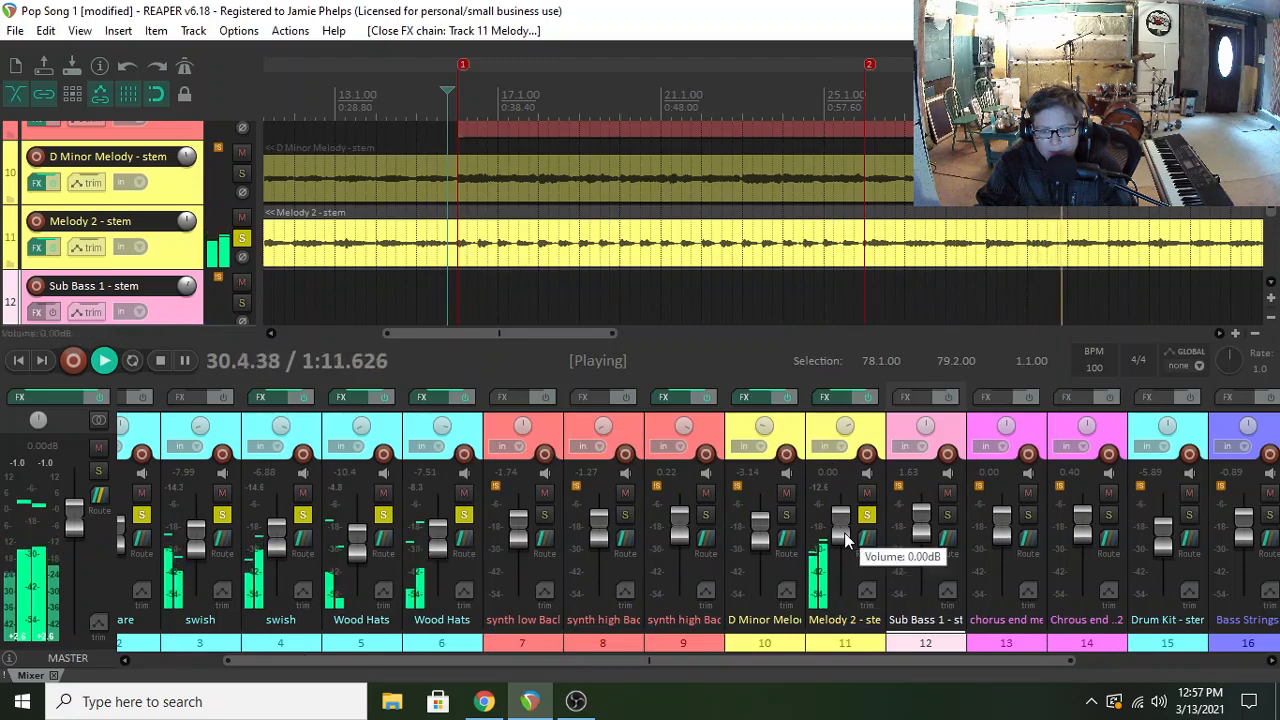
# - Add the Q2 Mono (Waves) equalizer to the Melody 2 track's effect chain
pyautogui.click(826, 397)
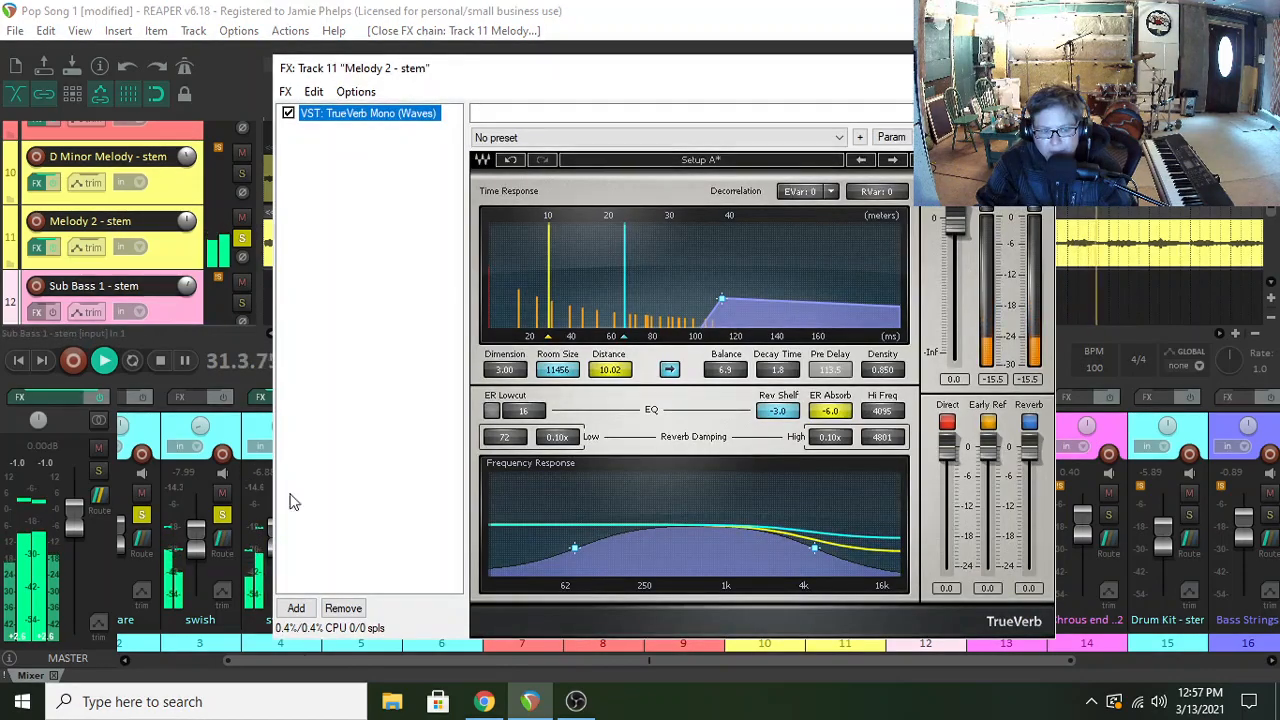
pyautogui.click(296, 607)
pyautogui.write('rea')
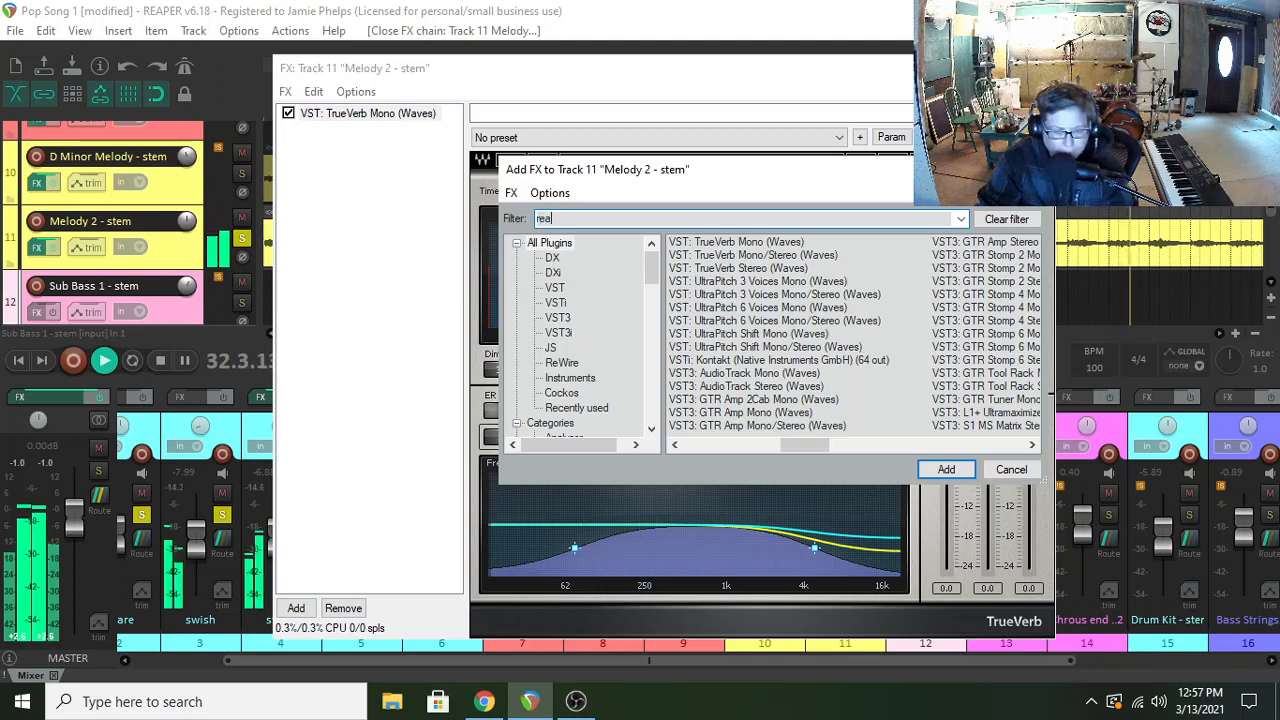
pyautogui.click(765, 373)
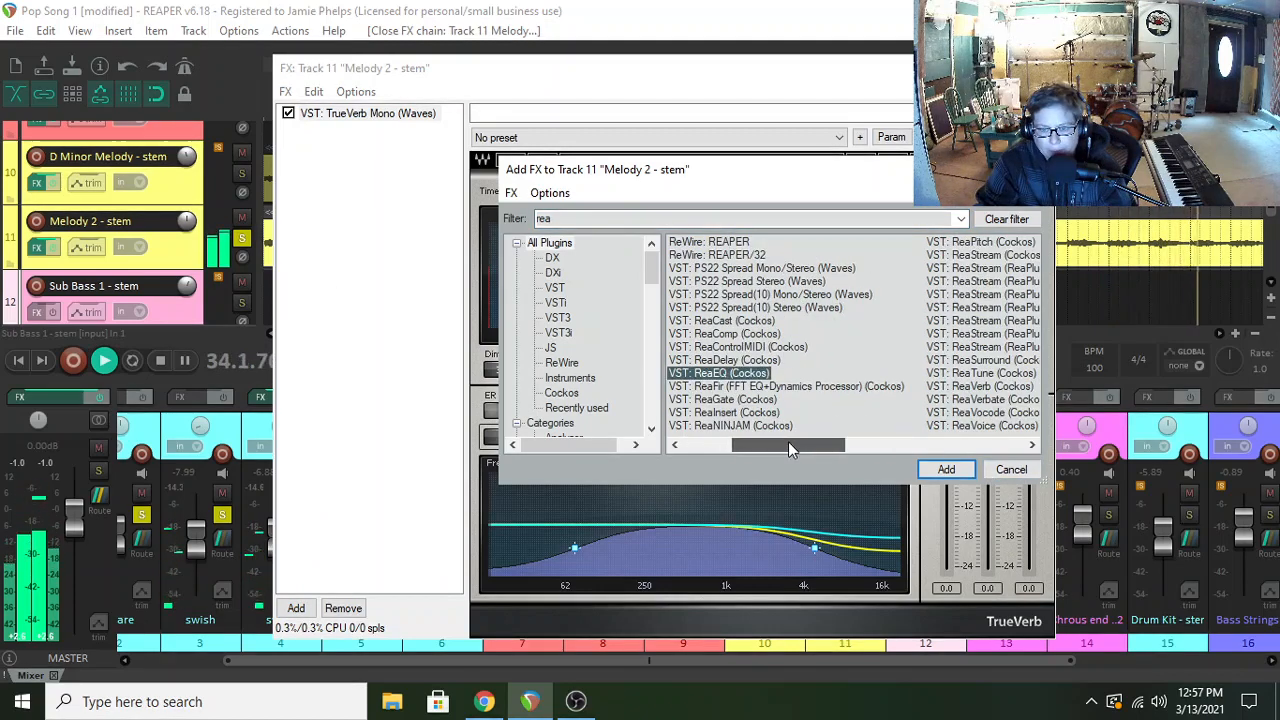
pyautogui.moveTo(788, 447); pyautogui.dragTo(648, 364)
pyautogui.click(590, 218)
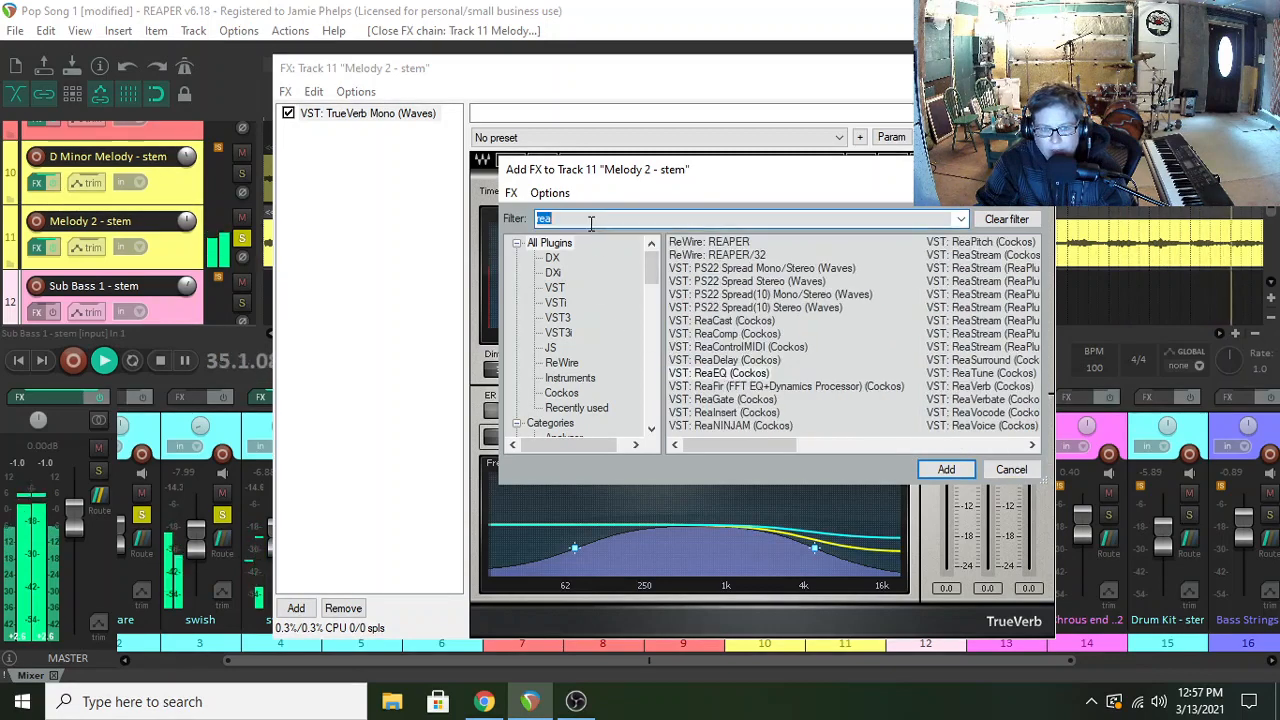
pyautogui.press('BackSpace')
pyautogui.write('q2')
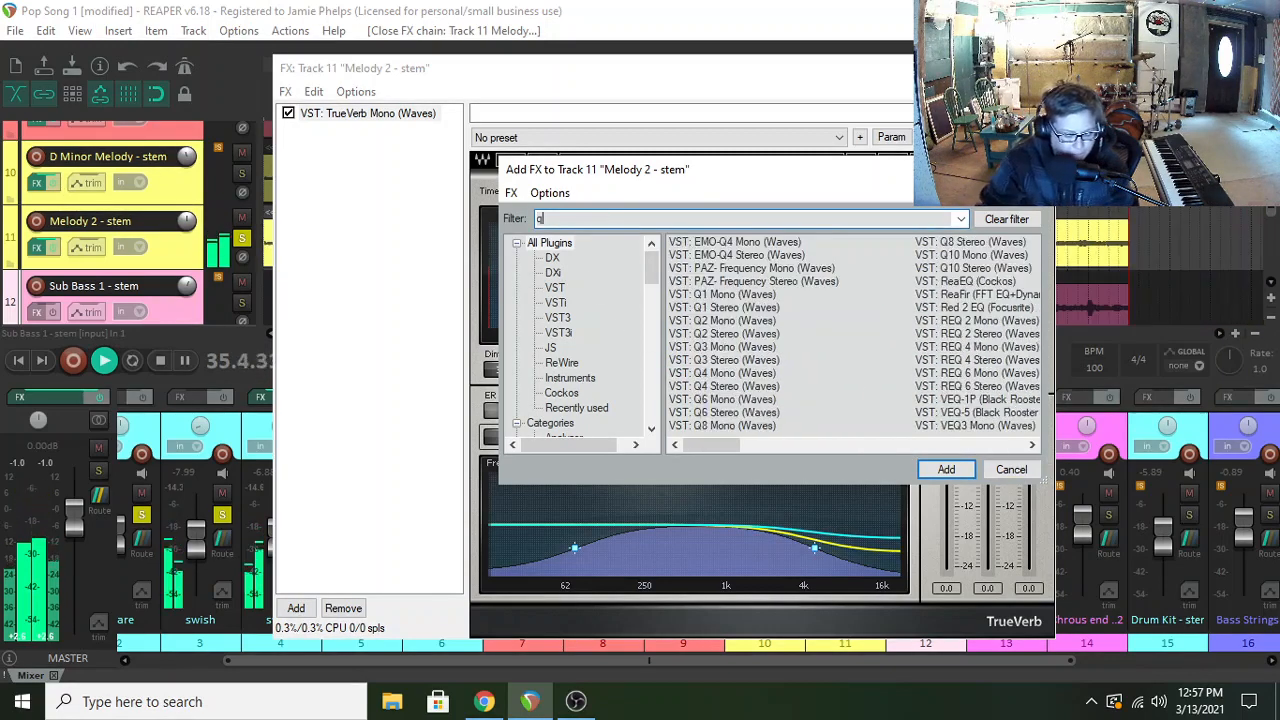
pyautogui.click(946, 470)
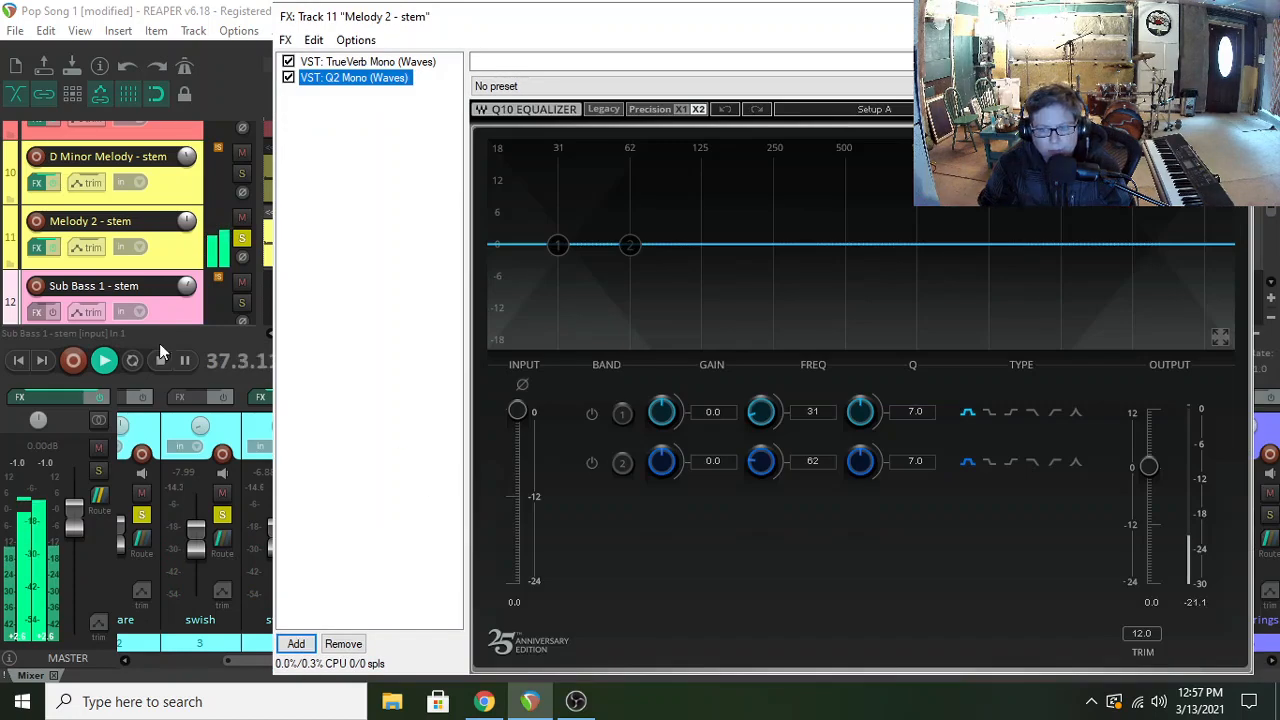
# - Stop playback and make the Q2 equalizer's band 2 a low-pass filter at 2036 Hz
pyautogui.click(160, 361)
pyautogui.click(629, 246)
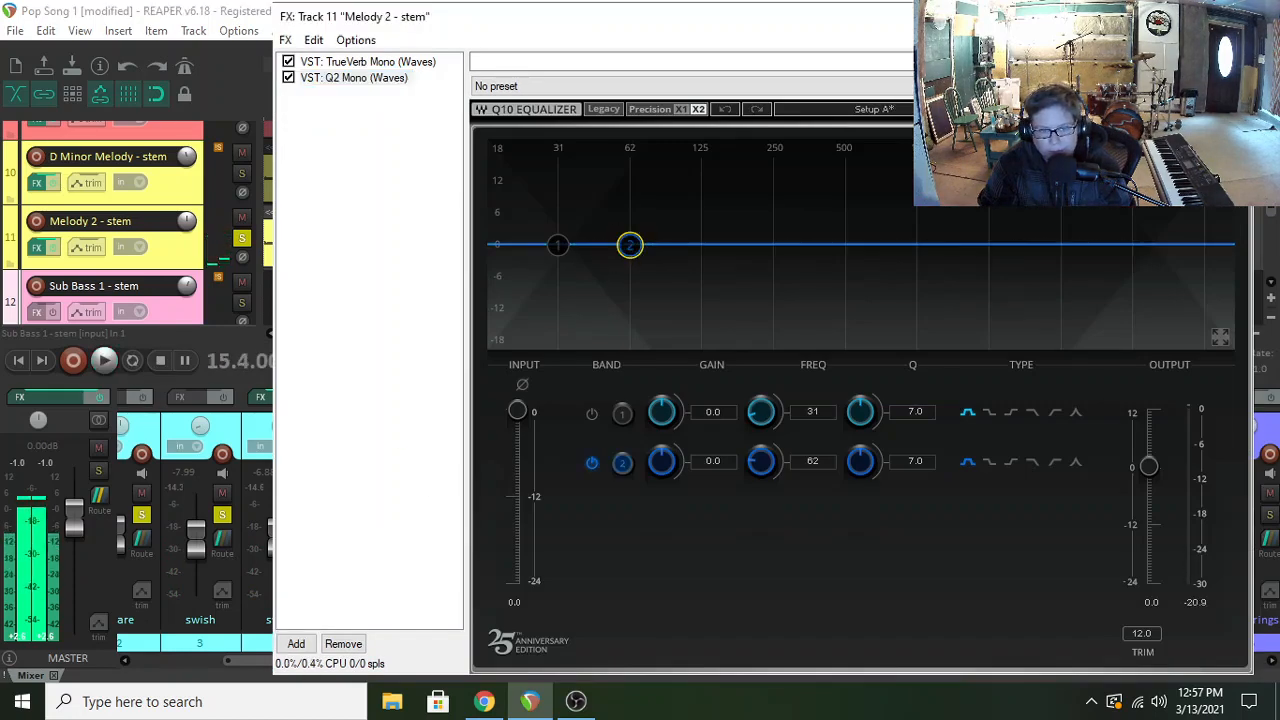
pyautogui.moveTo(629, 246); pyautogui.dragTo(991, 241)
pyautogui.click(1034, 463)
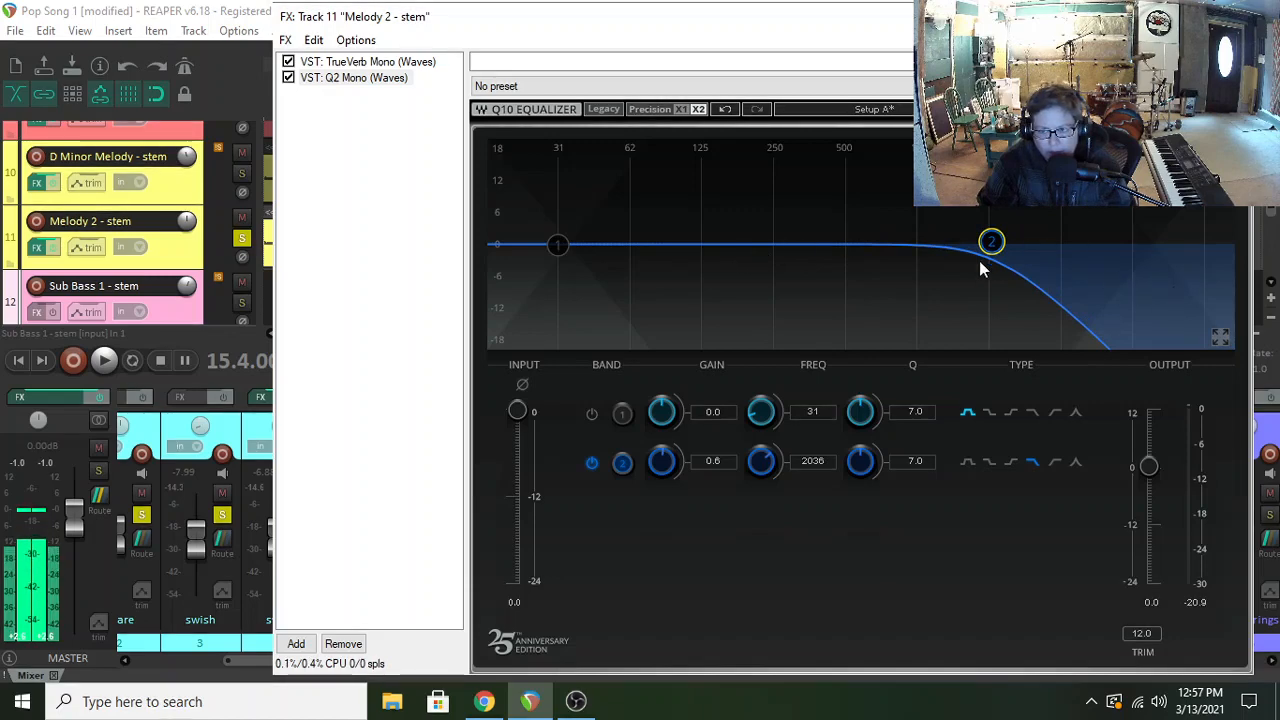
# - Place Q2 Mono ahead of TrueVerb Mono in the Melody 2 effect chain and reopen the Q2 equalizer
pyautogui.moveTo(335, 65); pyautogui.dragTo(331, 92)
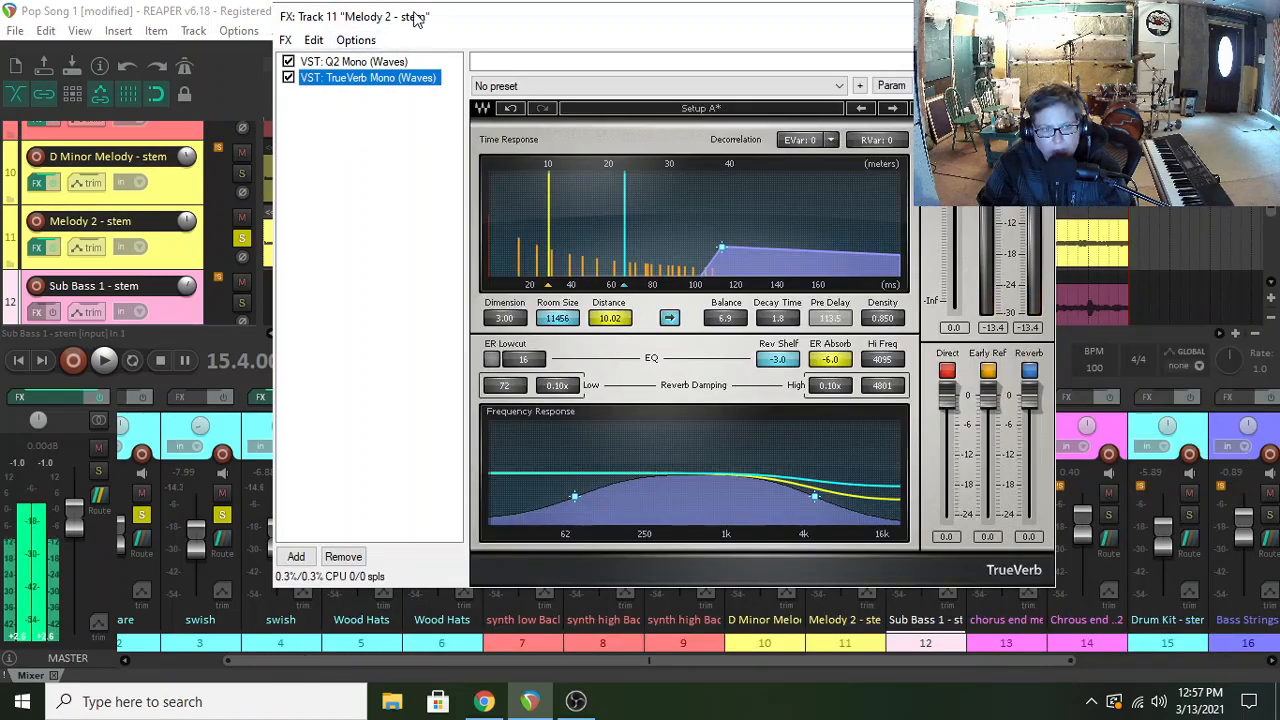
pyautogui.moveTo(414, 14); pyautogui.dragTo(345, 55)
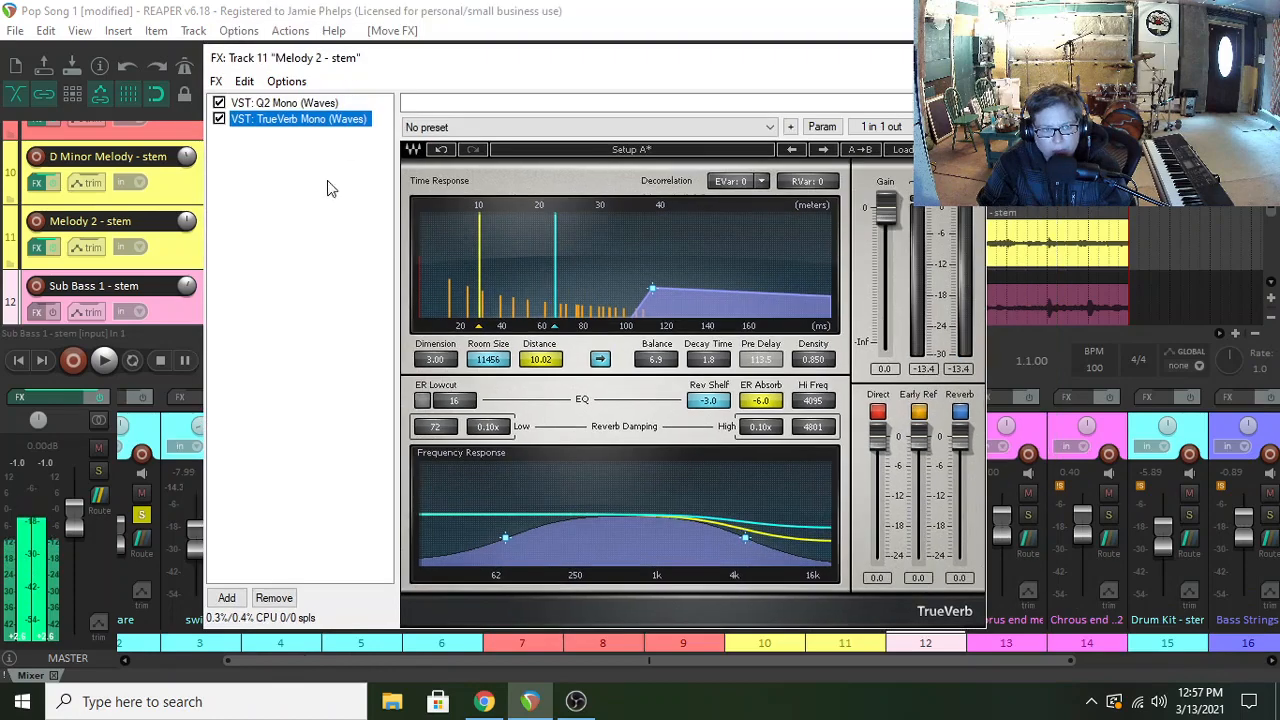
pyautogui.click(290, 106)
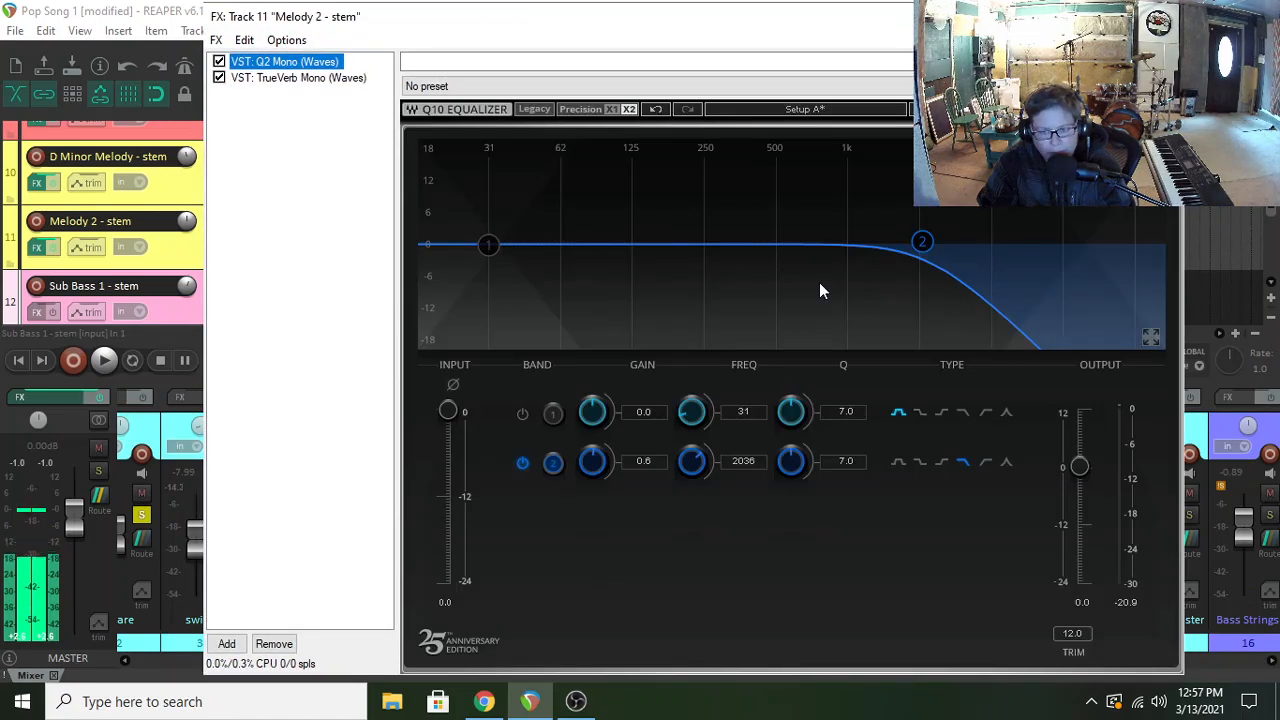
# - Raise the Q2 band 2 low-pass cutoff to 3628 Hz with 0.0 gain and close the effect window
pyautogui.moveTo(922, 241); pyautogui.dragTo(1000, 245)
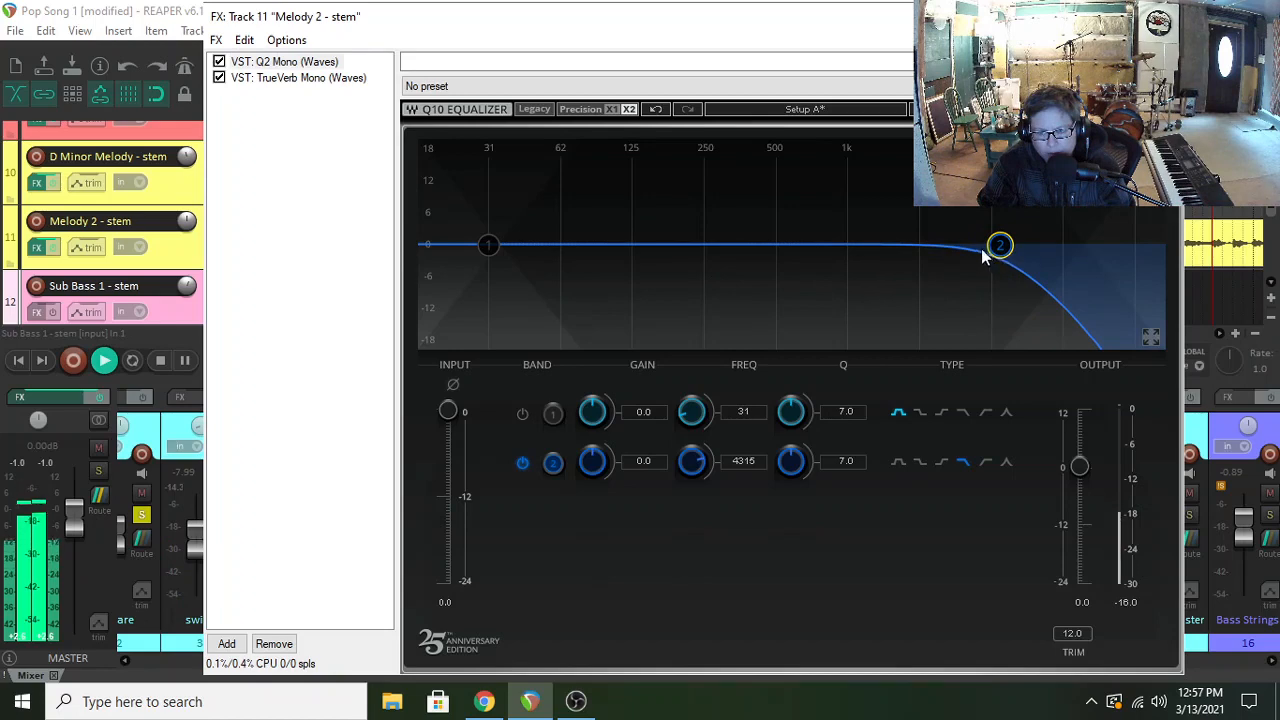
pyautogui.moveTo(939, 17); pyautogui.dragTo(727, 36)
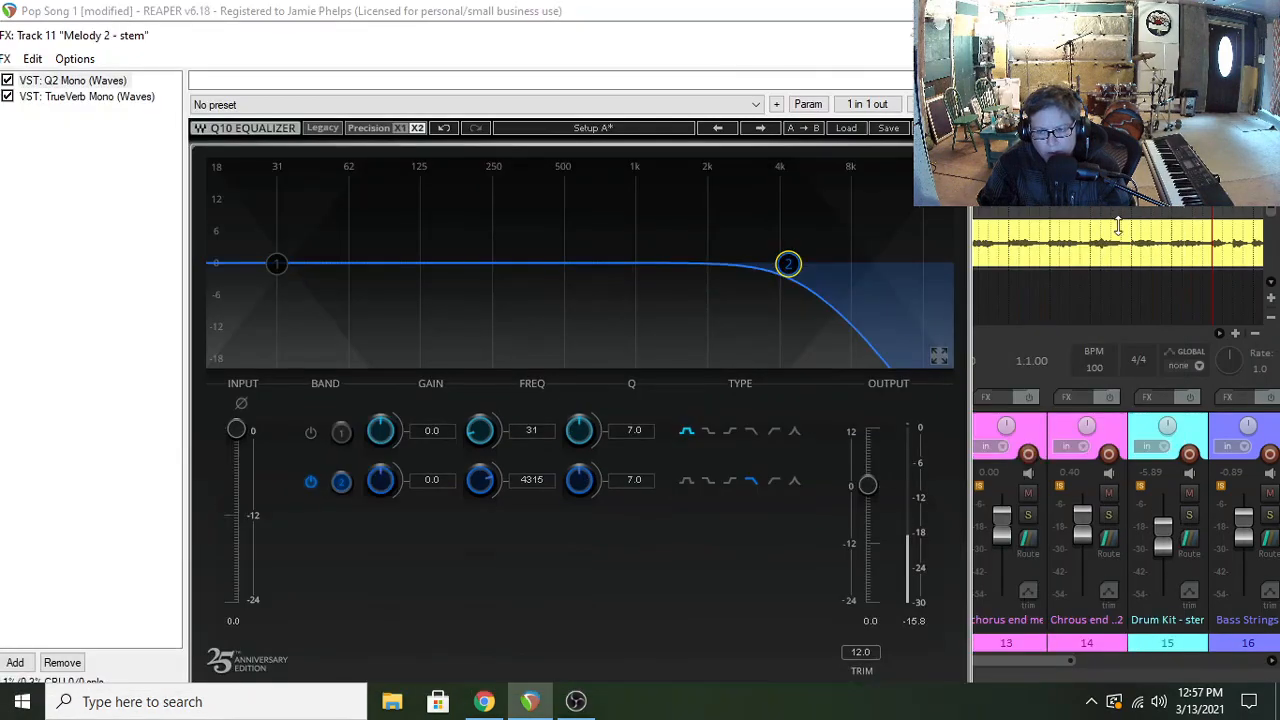
pyautogui.click(1032, 290)
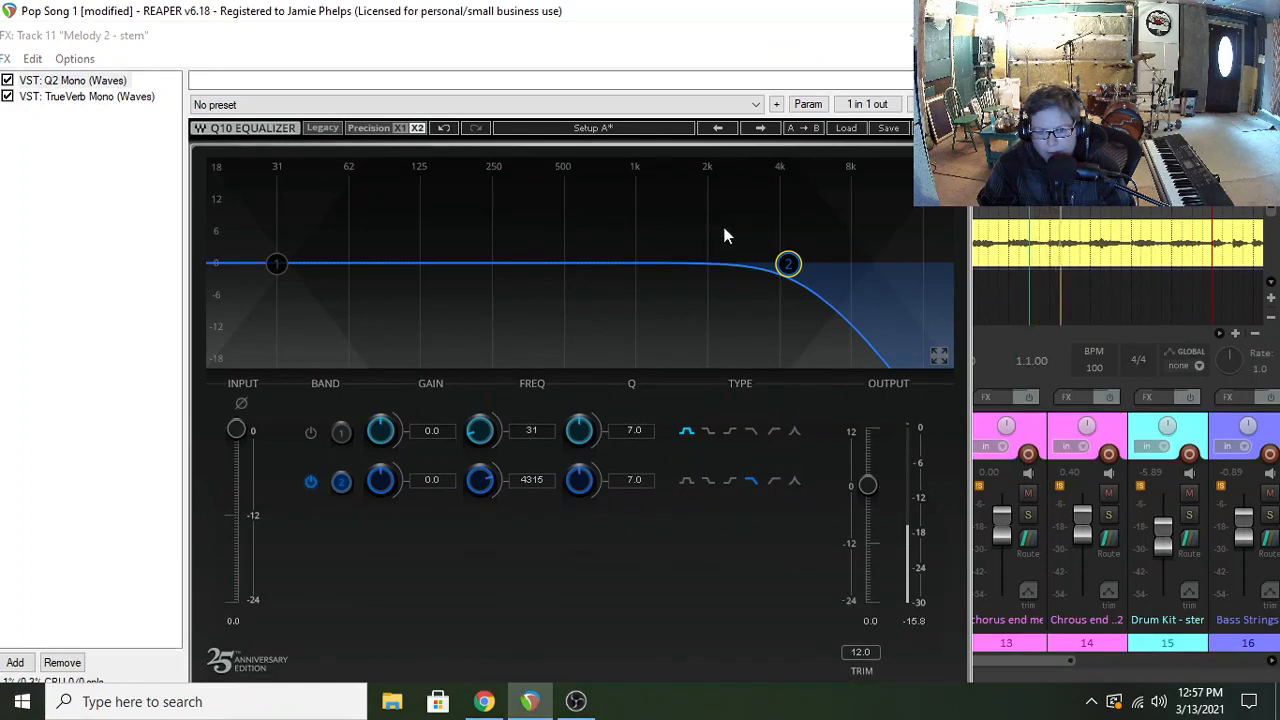
pyautogui.moveTo(802, 263); pyautogui.dragTo(786, 263)
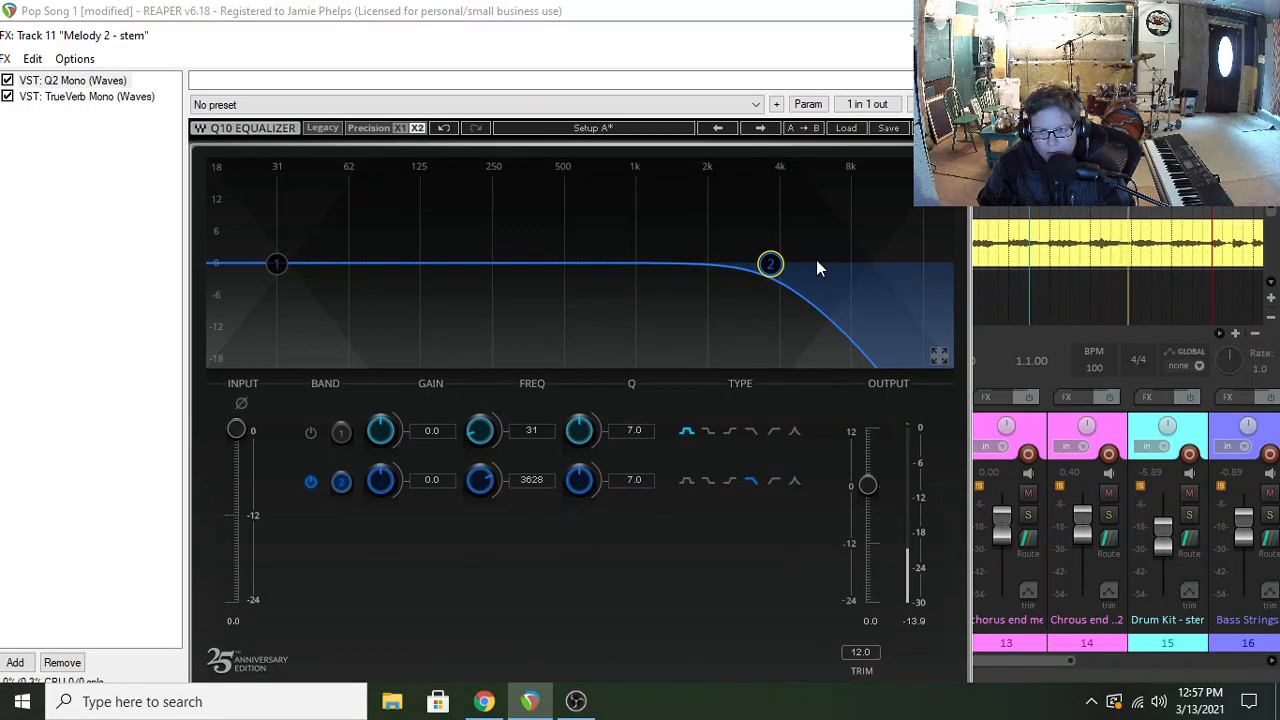
pyautogui.click(949, 35)
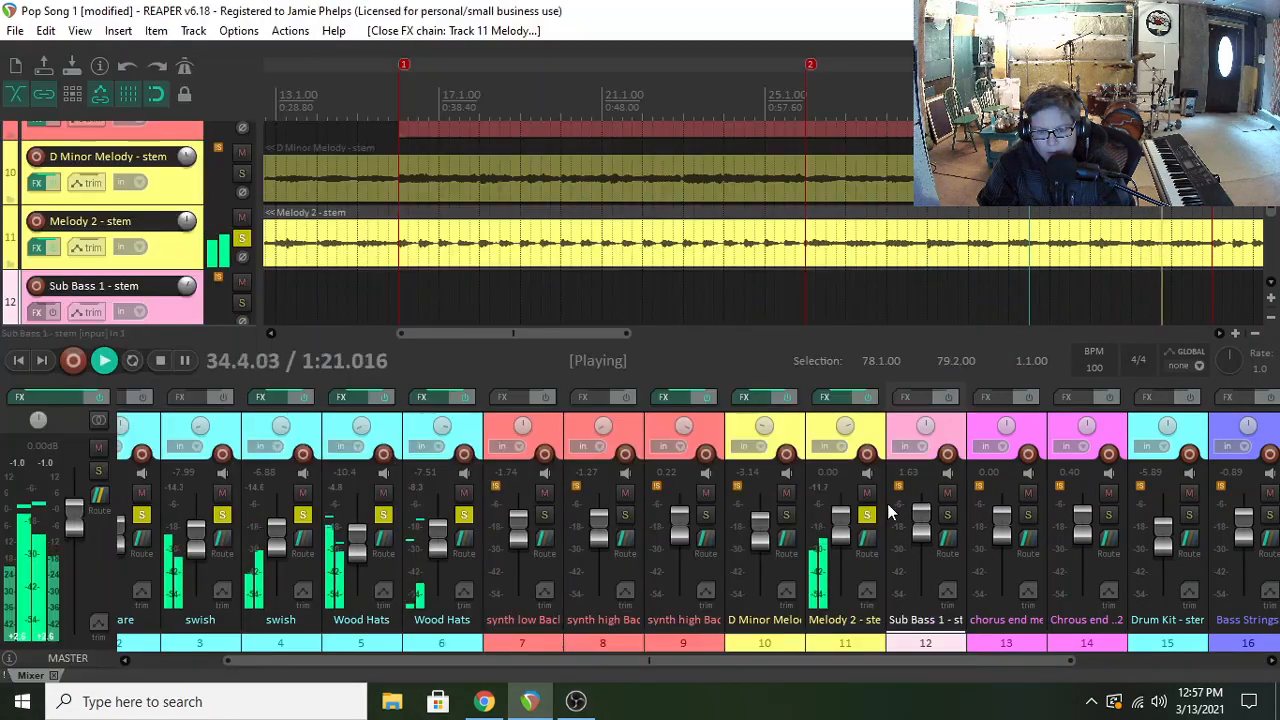
# - Solo D Minor Melody together with Melody 2 and set the Melody 2 volume to 1.85 dB
pyautogui.click(786, 514)
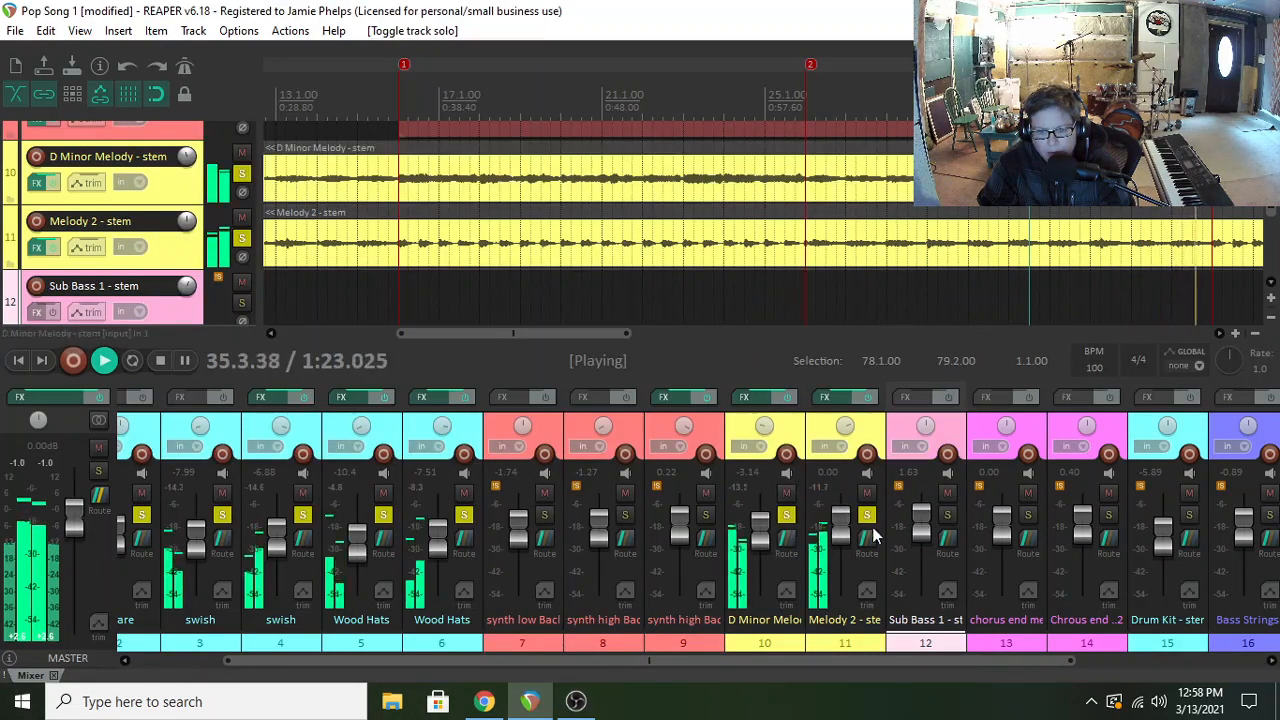
pyautogui.moveTo(841, 529); pyautogui.dragTo(839, 531)
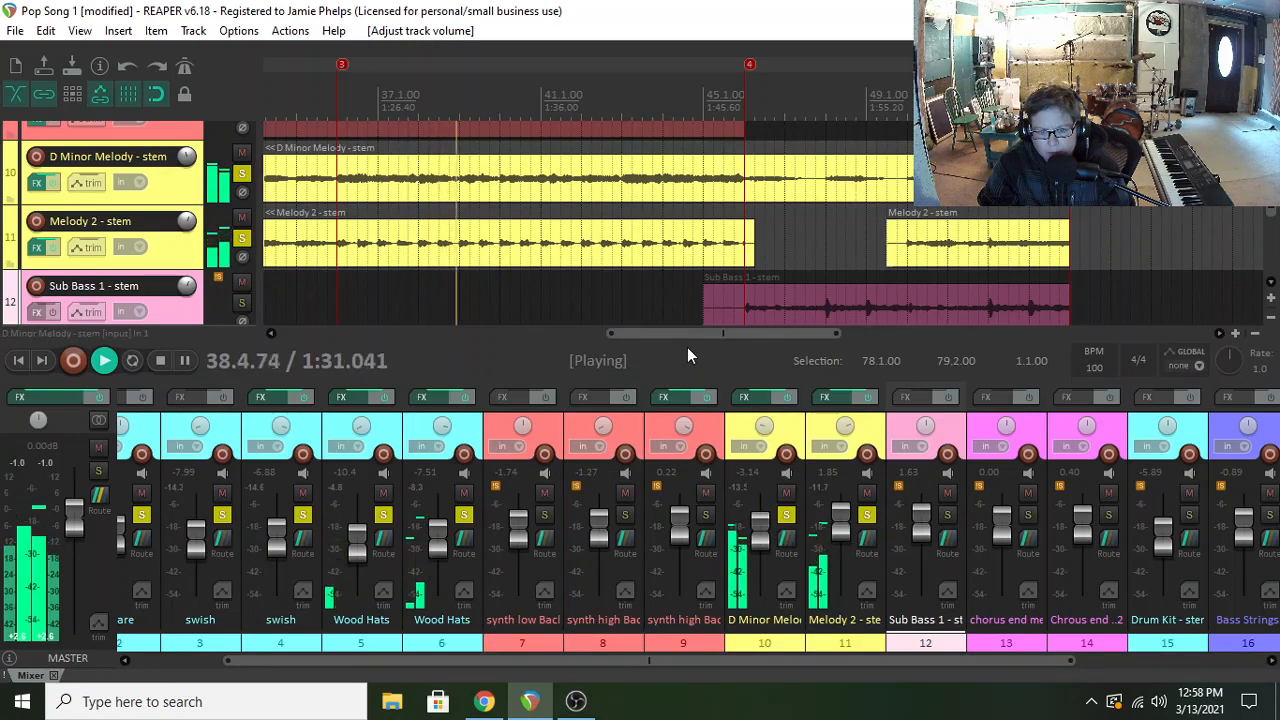
# - Solo the three synth background tracks as well and restart playback just after the start of the first Melody 2 item
pyautogui.moveTo(656, 334); pyautogui.dragTo(376, 331)
pyautogui.press('space')
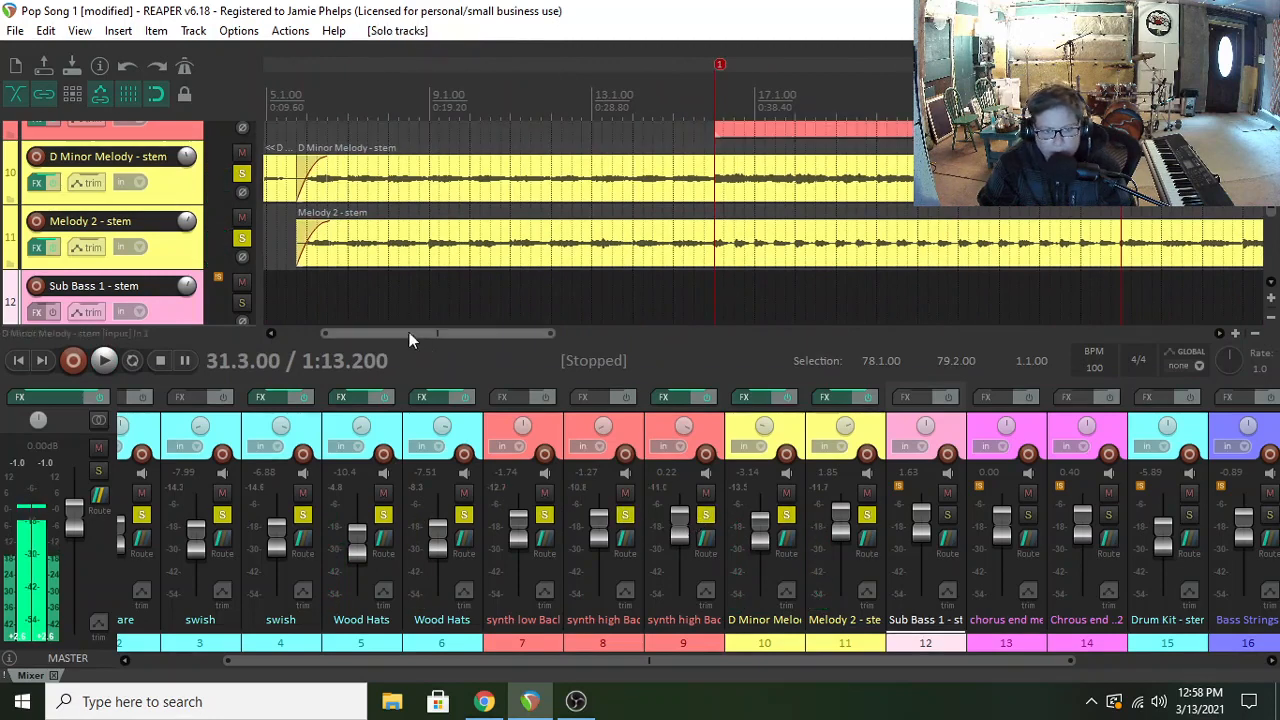
pyautogui.click(319, 290)
pyautogui.press('space')
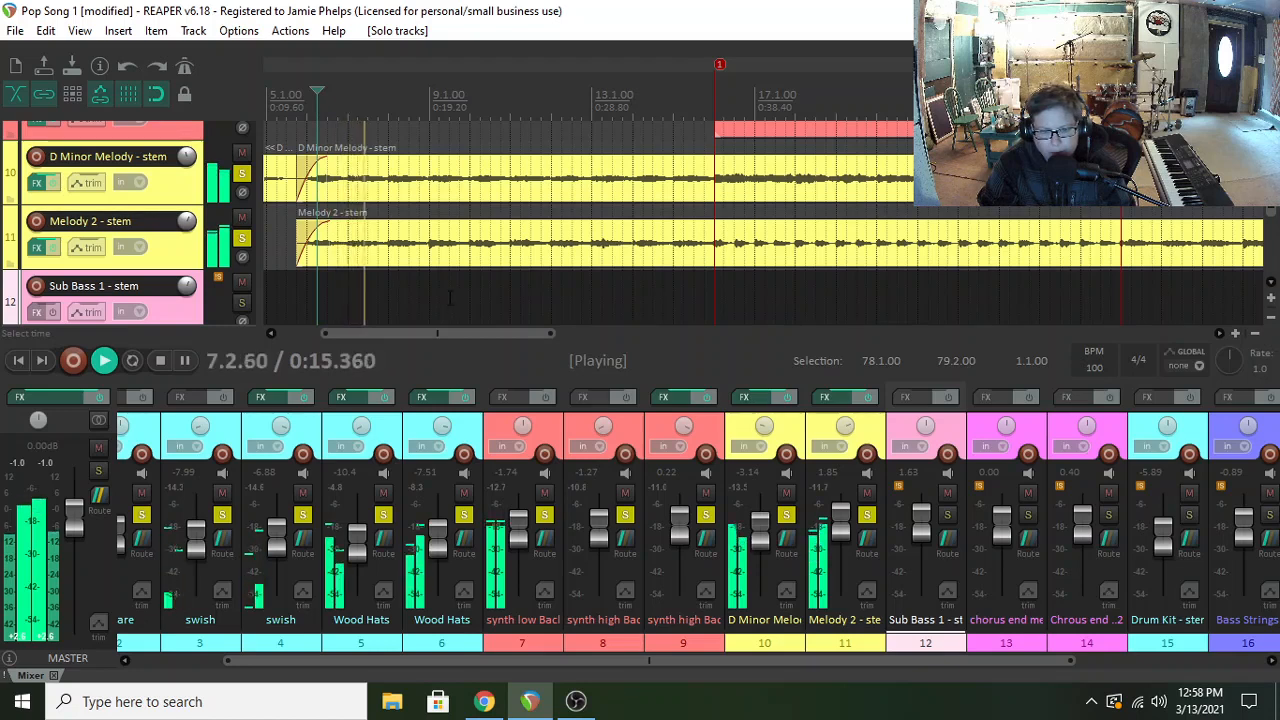
# - Lower the Melody 2 volume to -2.12 dB and the synth low Background volume to -3.28 dB
pyautogui.scroll(-2, 840, 530)
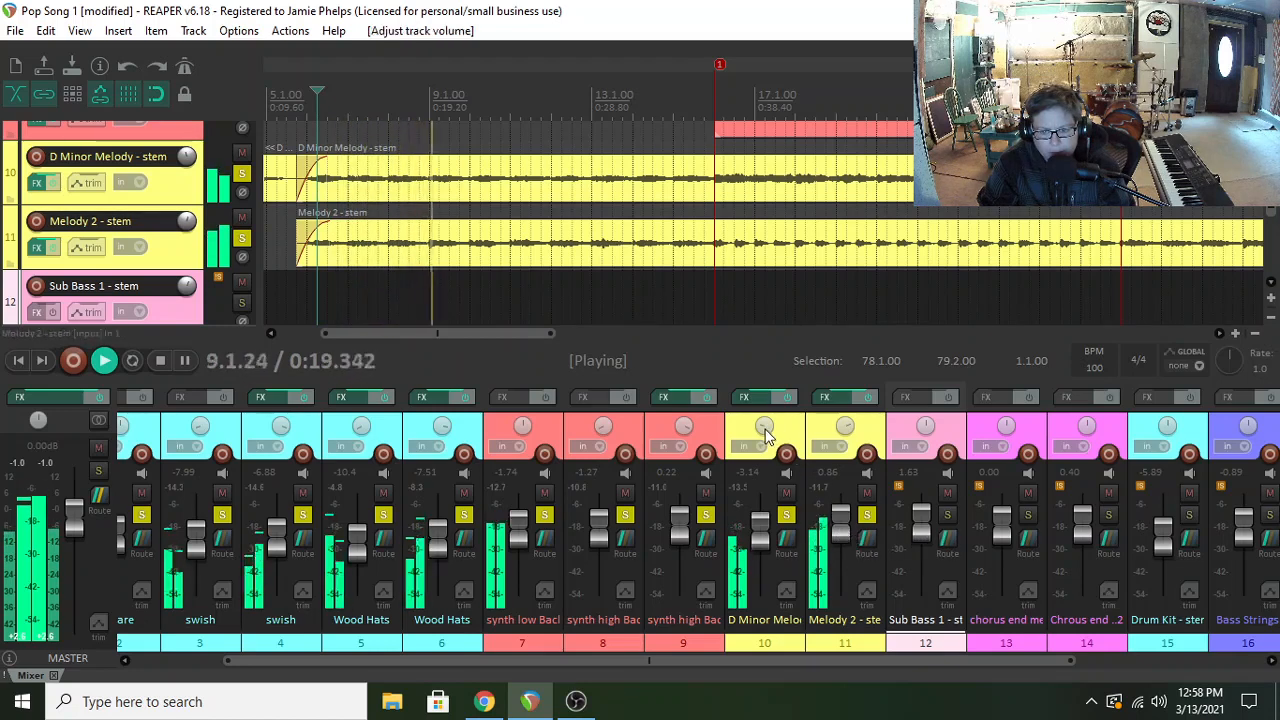
pyautogui.moveTo(765, 432)
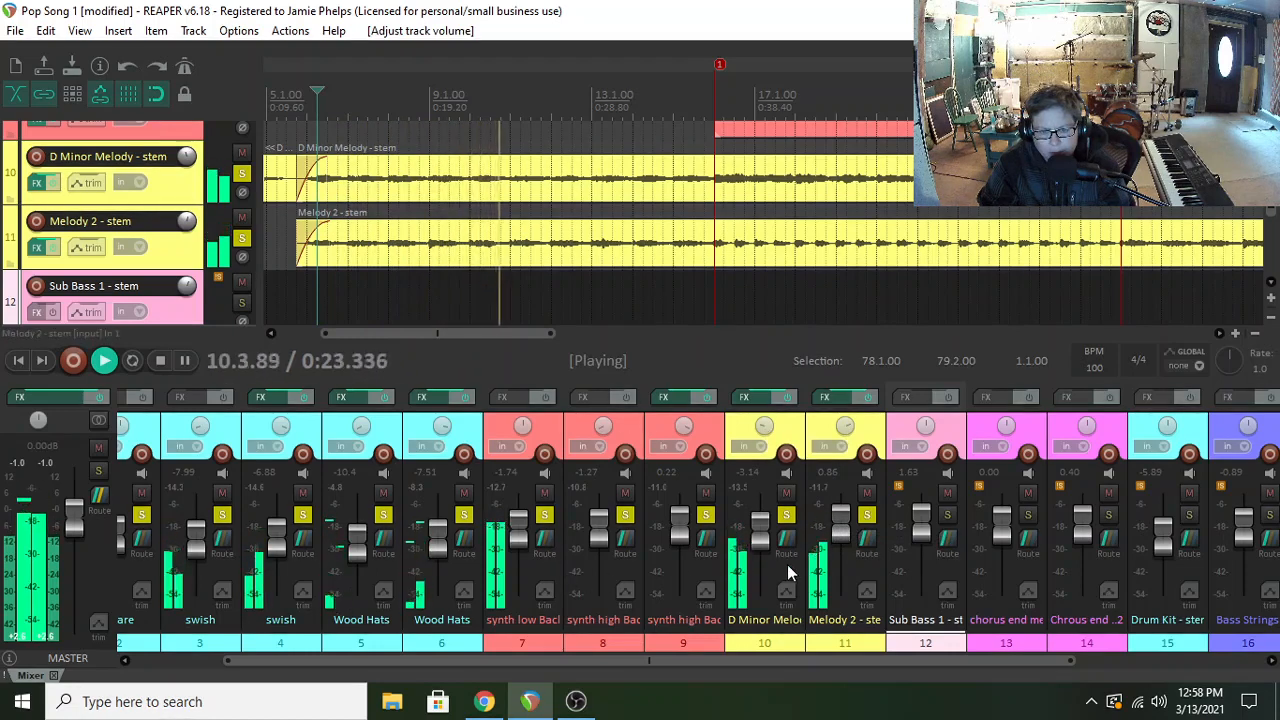
pyautogui.moveTo(840, 530); pyautogui.dragTo(840, 546)
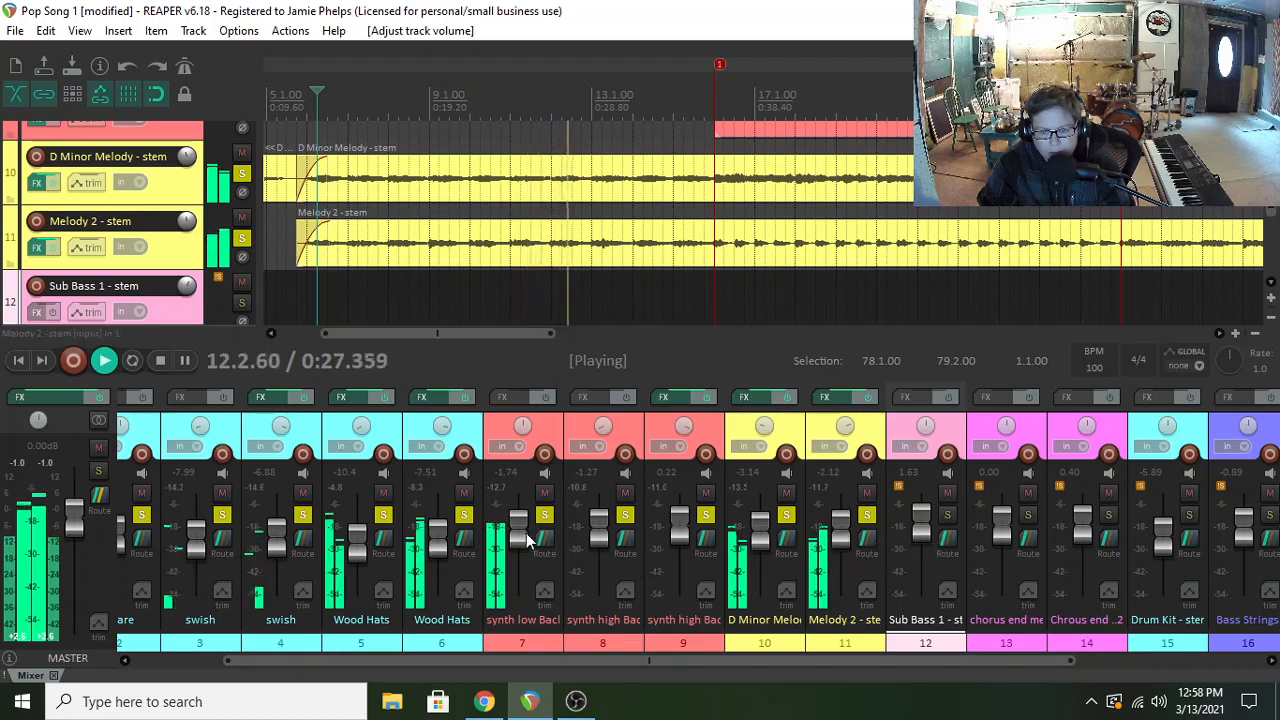
pyautogui.moveTo(518, 519); pyautogui.dragTo(526, 530)
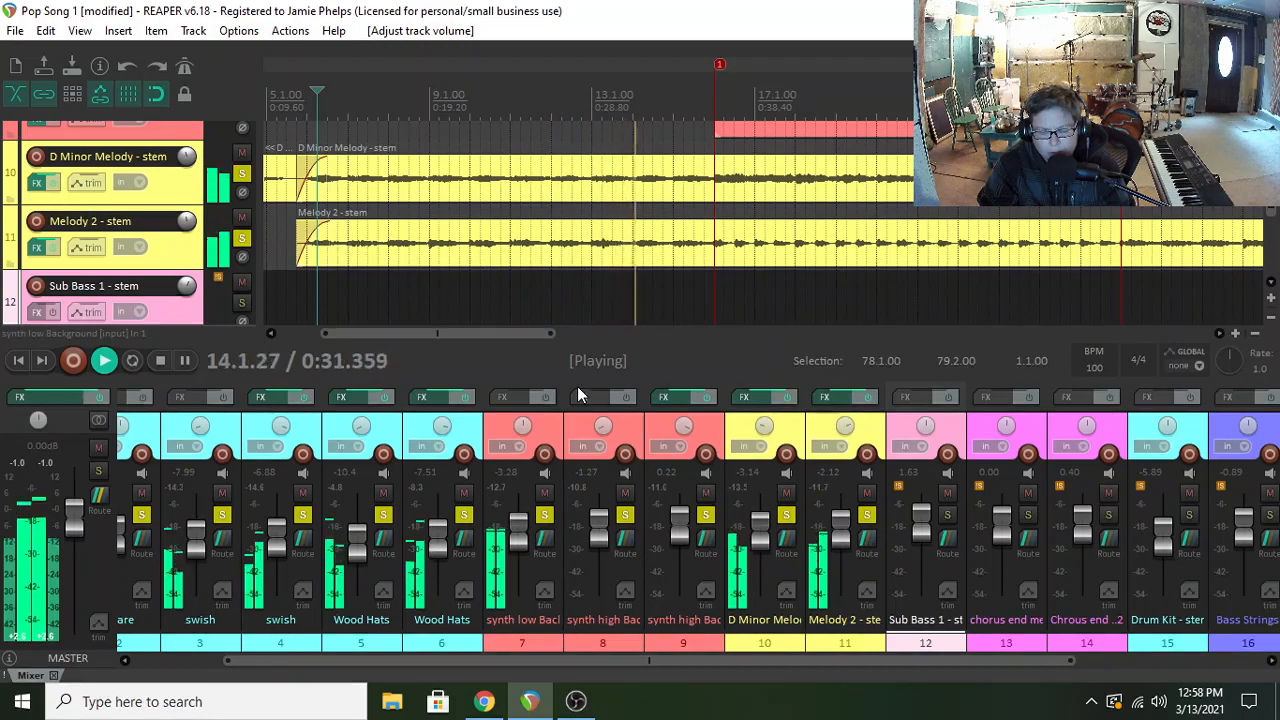
# - Rebalance the two melodies, setting D Minor Melody to -3.19 dB and Melody 2 to 0.36 dB
pyautogui.moveTo(767, 540)
pyautogui.moveTo(767, 540); pyautogui.dragTo(766, 533)
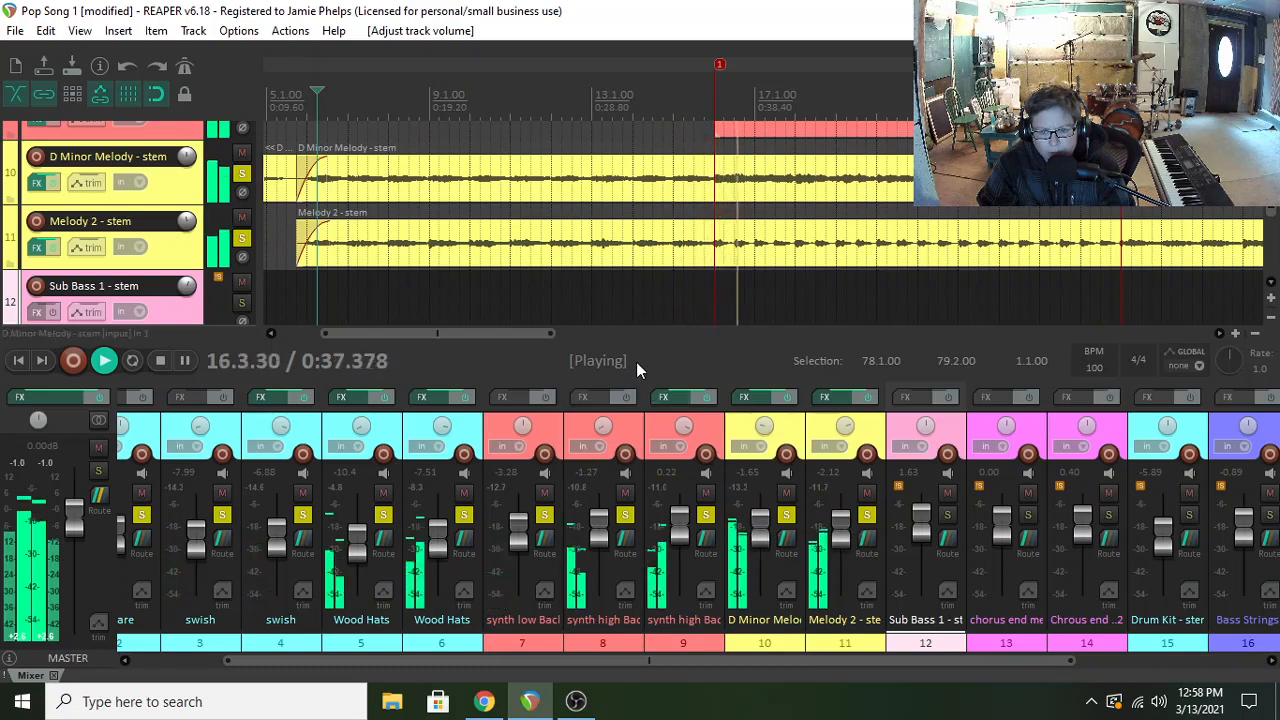
pyautogui.moveTo(763, 573)
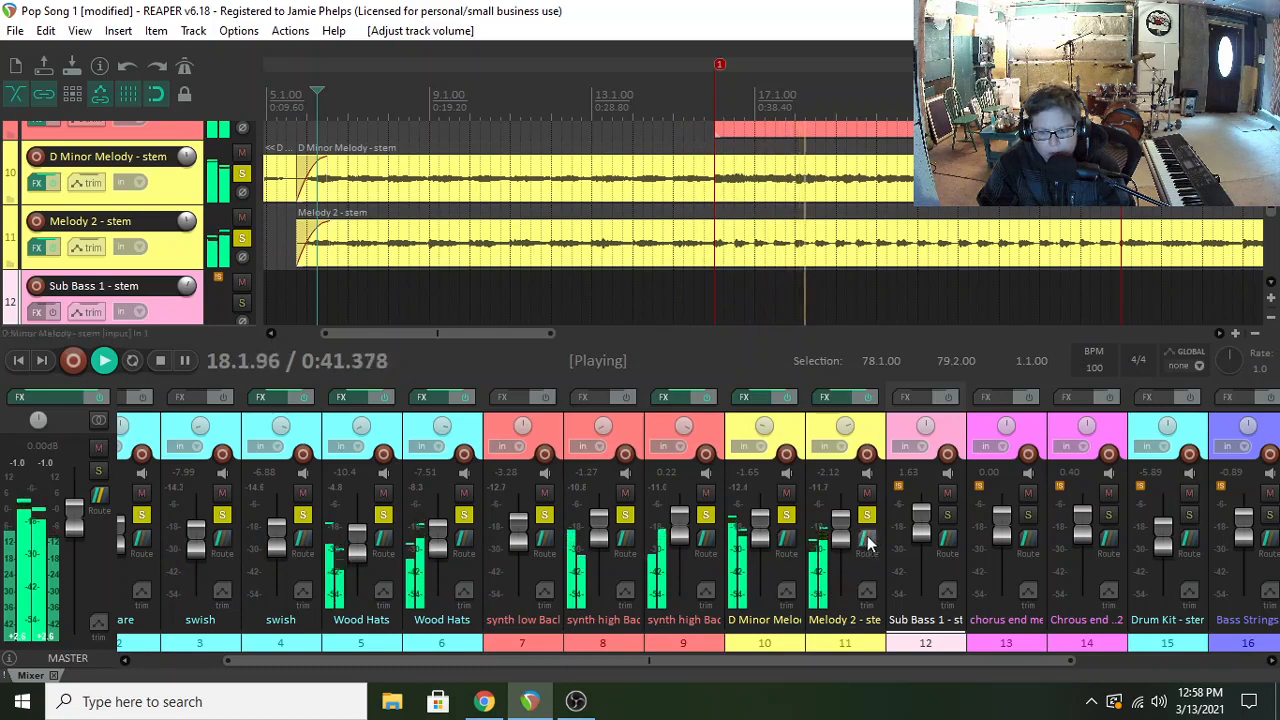
pyautogui.moveTo(843, 540)
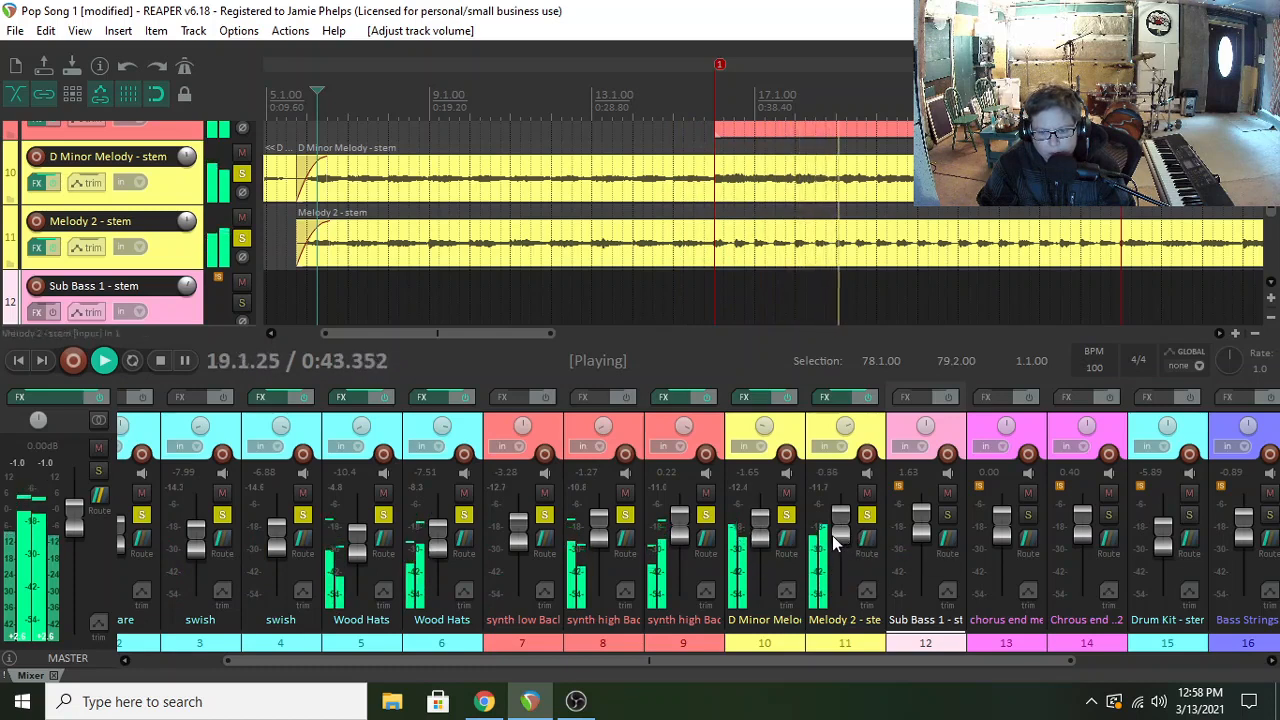
pyautogui.scroll(-3, 760, 543)
pyautogui.scroll(1, 760, 543)
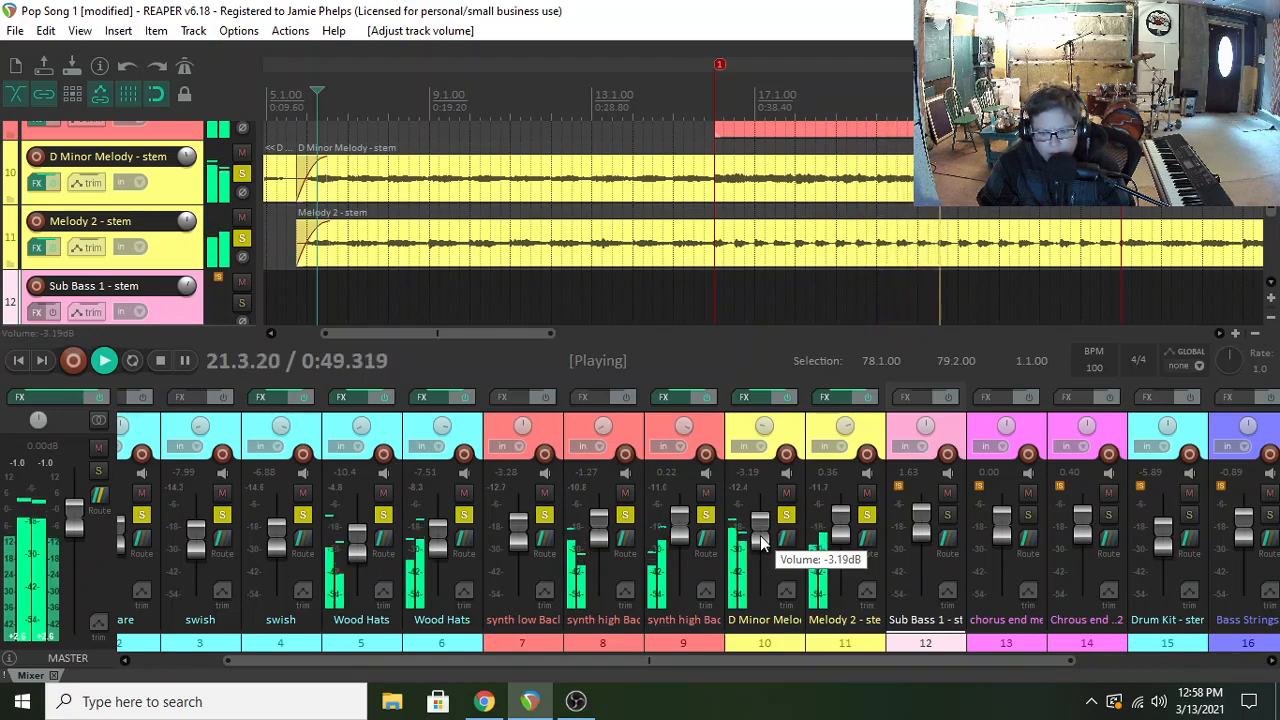
# - Set the snare volume to -3.33 dB, the track 3 swish to -11.0 dB and the track 4 swish to -9.19 dB
pyautogui.hscroll(5, 522, 334)
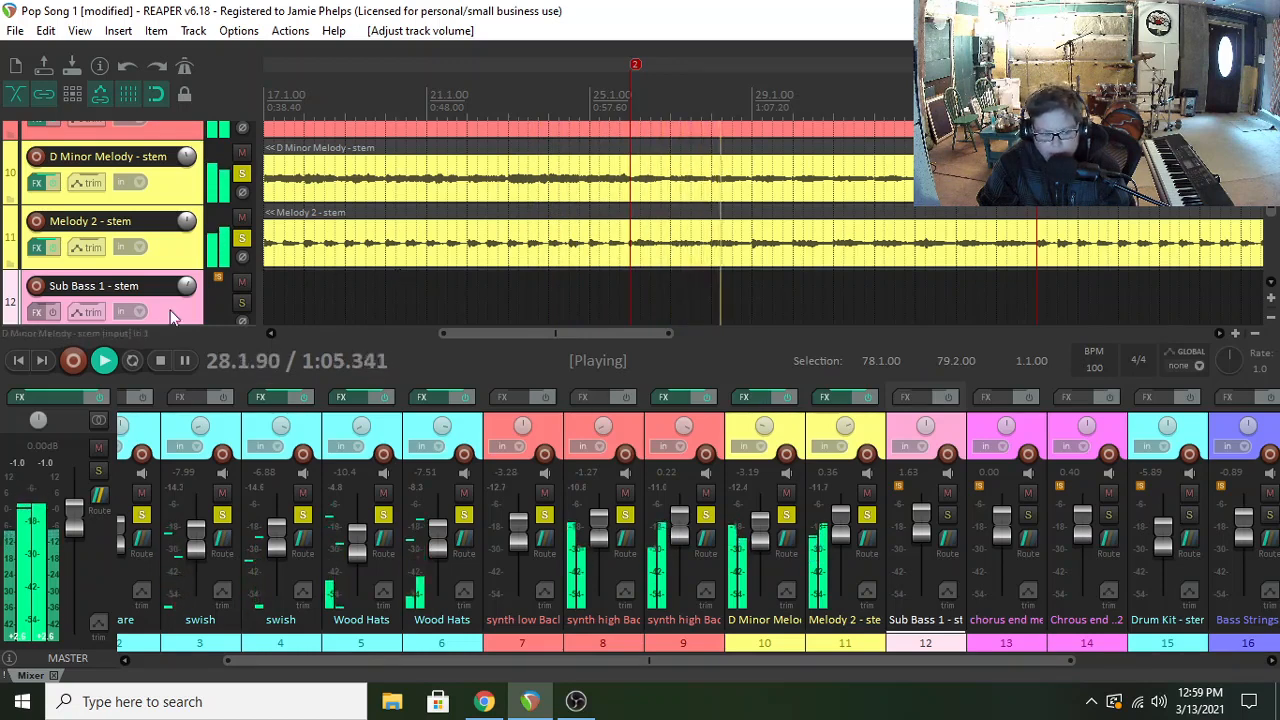
pyautogui.moveTo(400, 654); pyautogui.dragTo(348, 656)
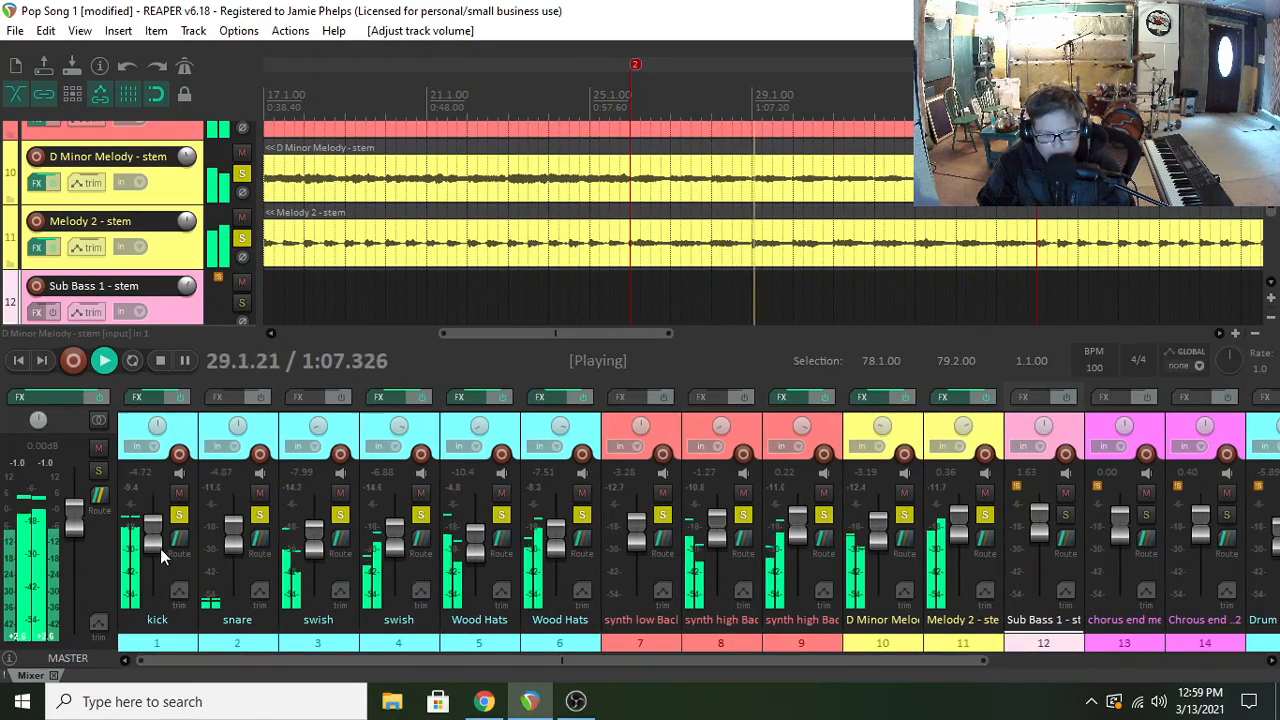
pyautogui.moveTo(227, 560); pyautogui.dragTo(232, 547)
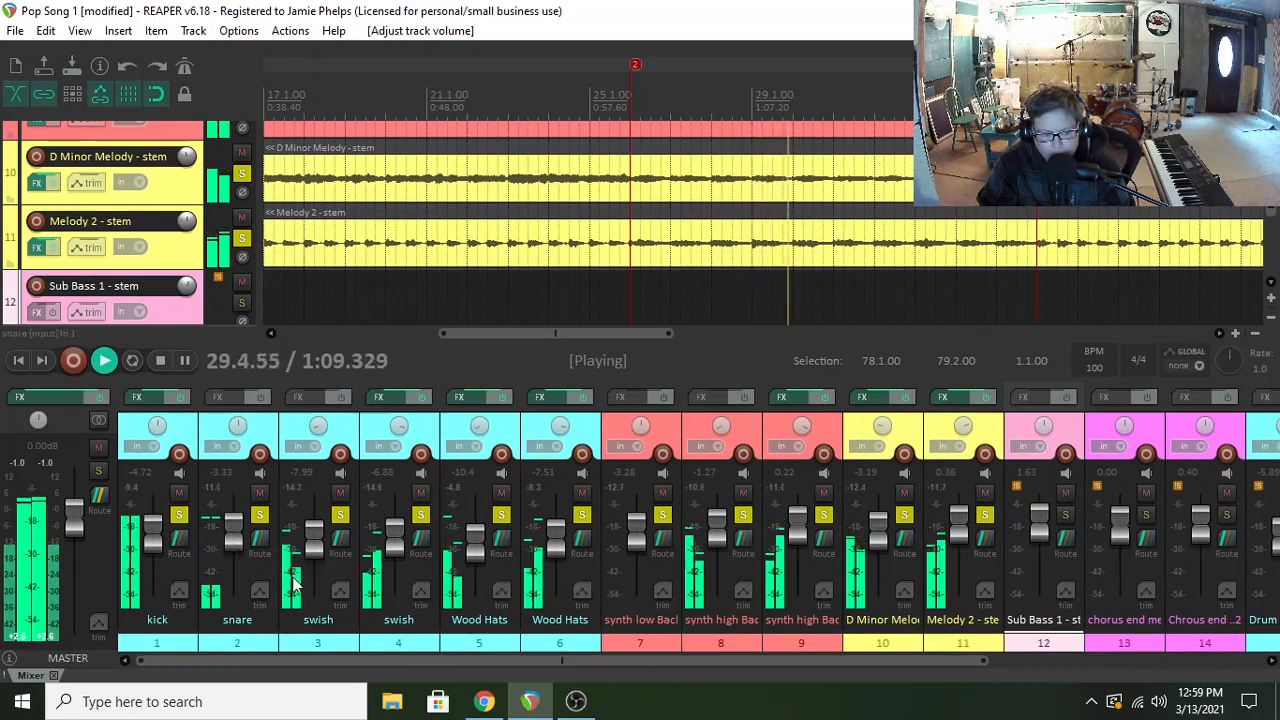
pyautogui.moveTo(315, 535); pyautogui.dragTo(316, 542)
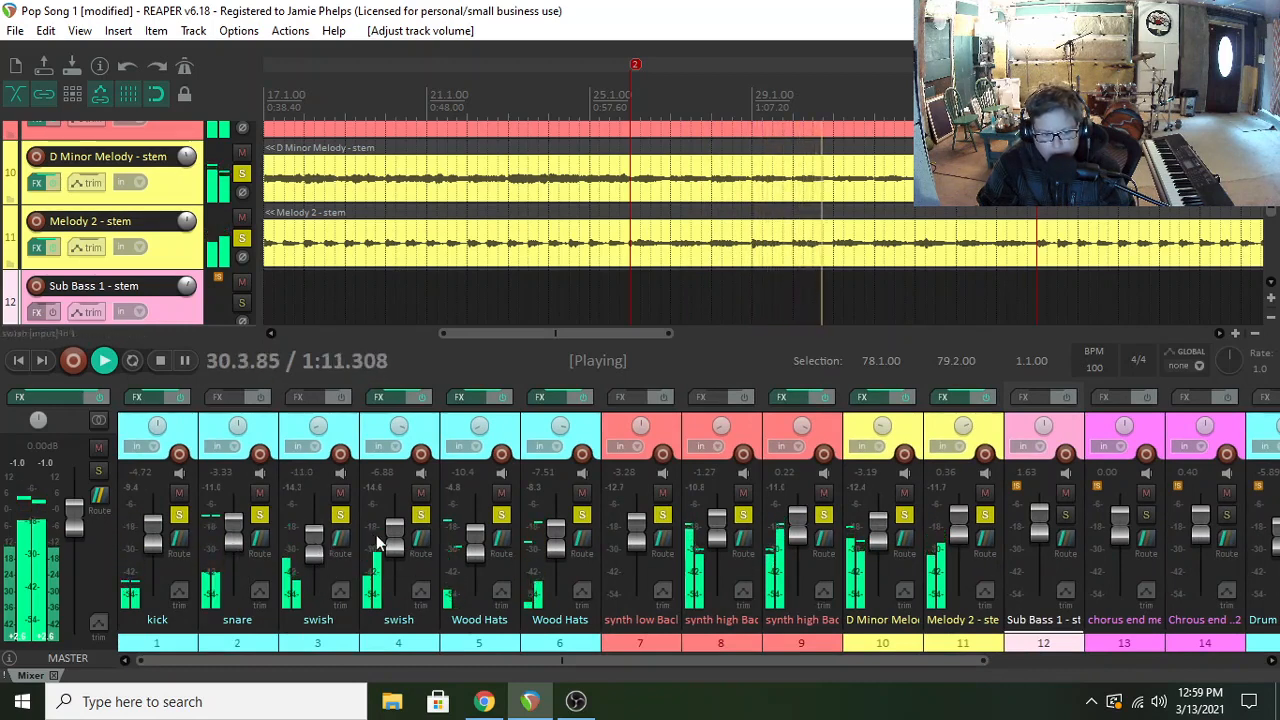
pyautogui.moveTo(394, 530); pyautogui.dragTo(396, 537)
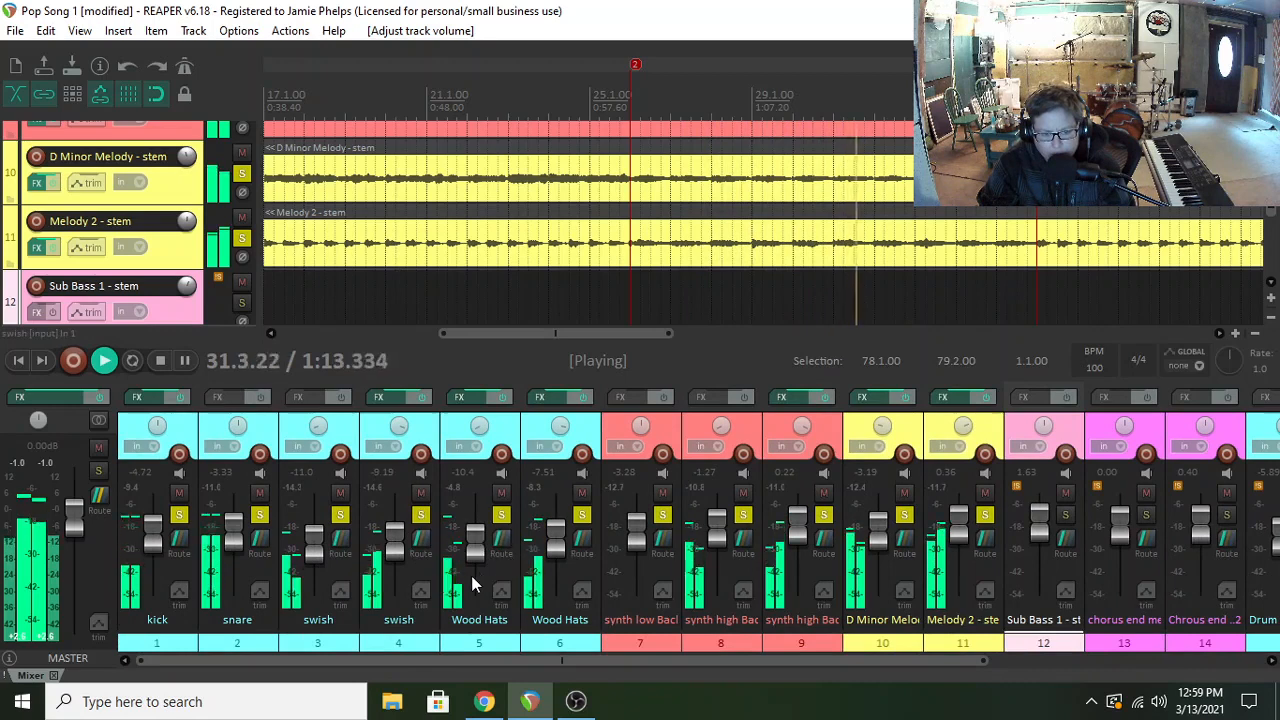
pyautogui.moveTo(471, 577)
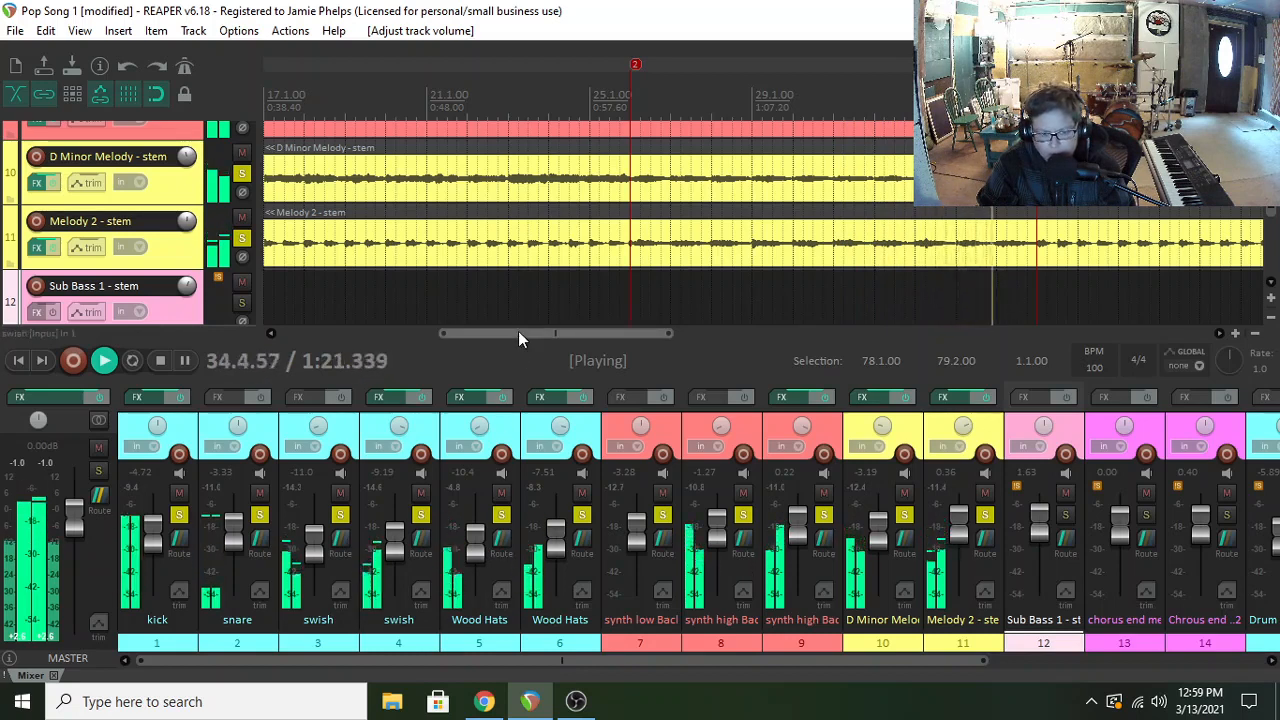
pyautogui.moveTo(518, 331); pyautogui.dragTo(640, 332)
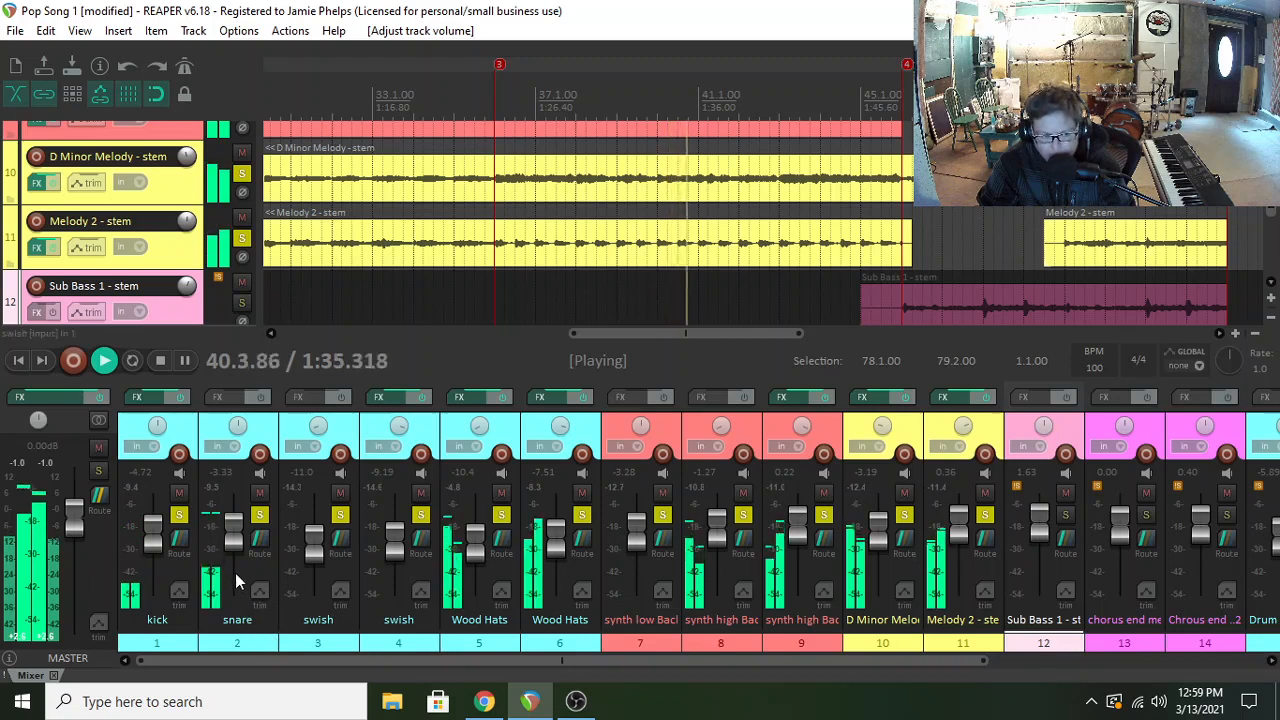
# - Listen to the rebalanced mix through marker 4 into the following section, and stop playback
pyautogui.moveTo(236, 573)
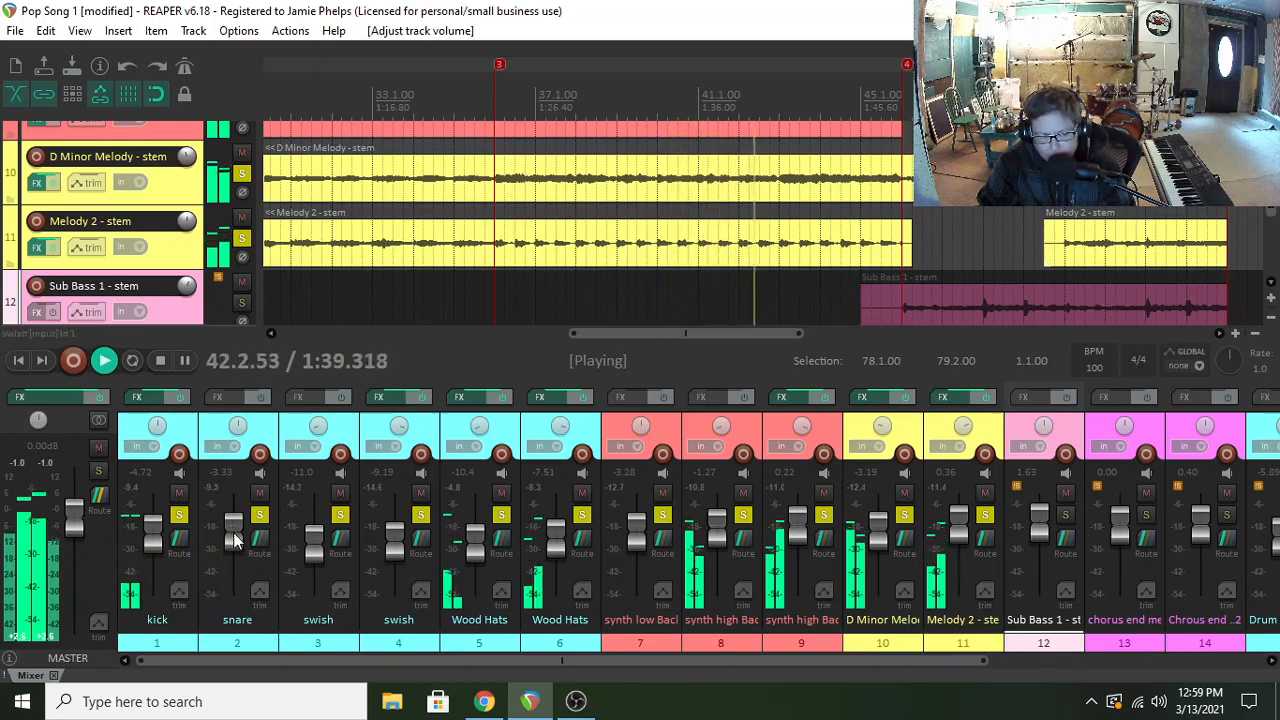
pyautogui.moveTo(236, 540)
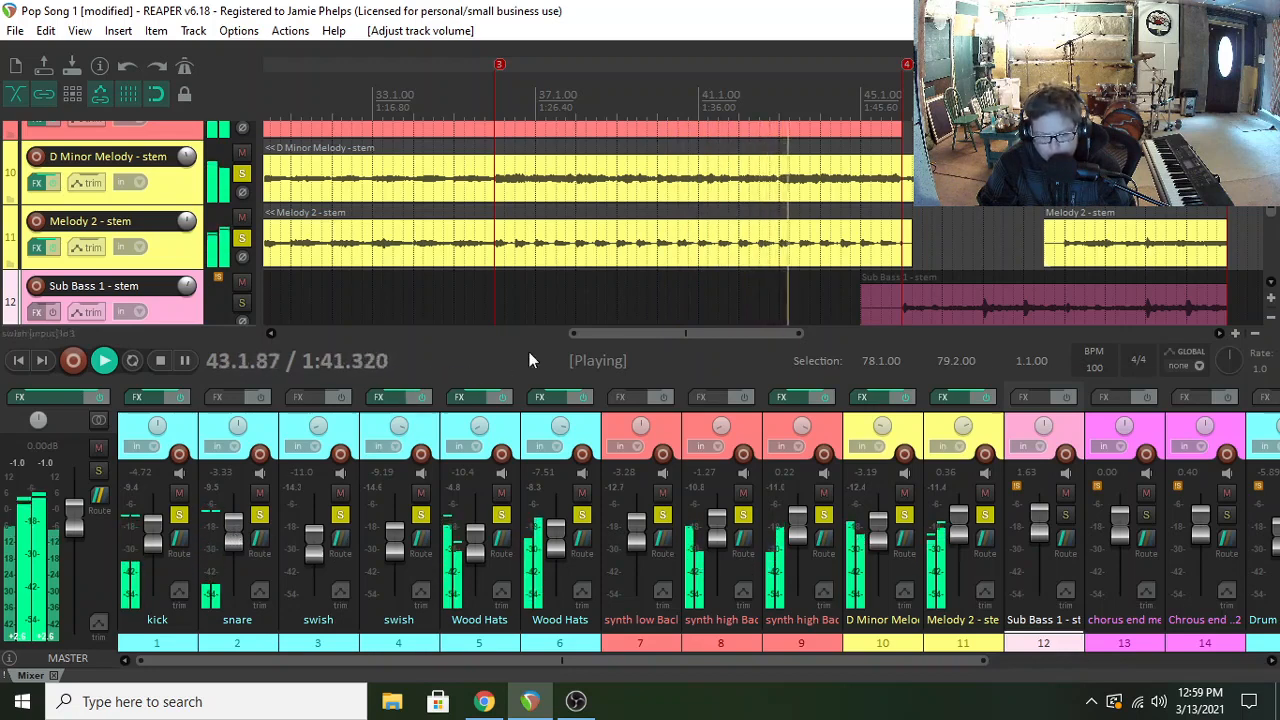
pyautogui.moveTo(609, 334); pyautogui.dragTo(684, 336)
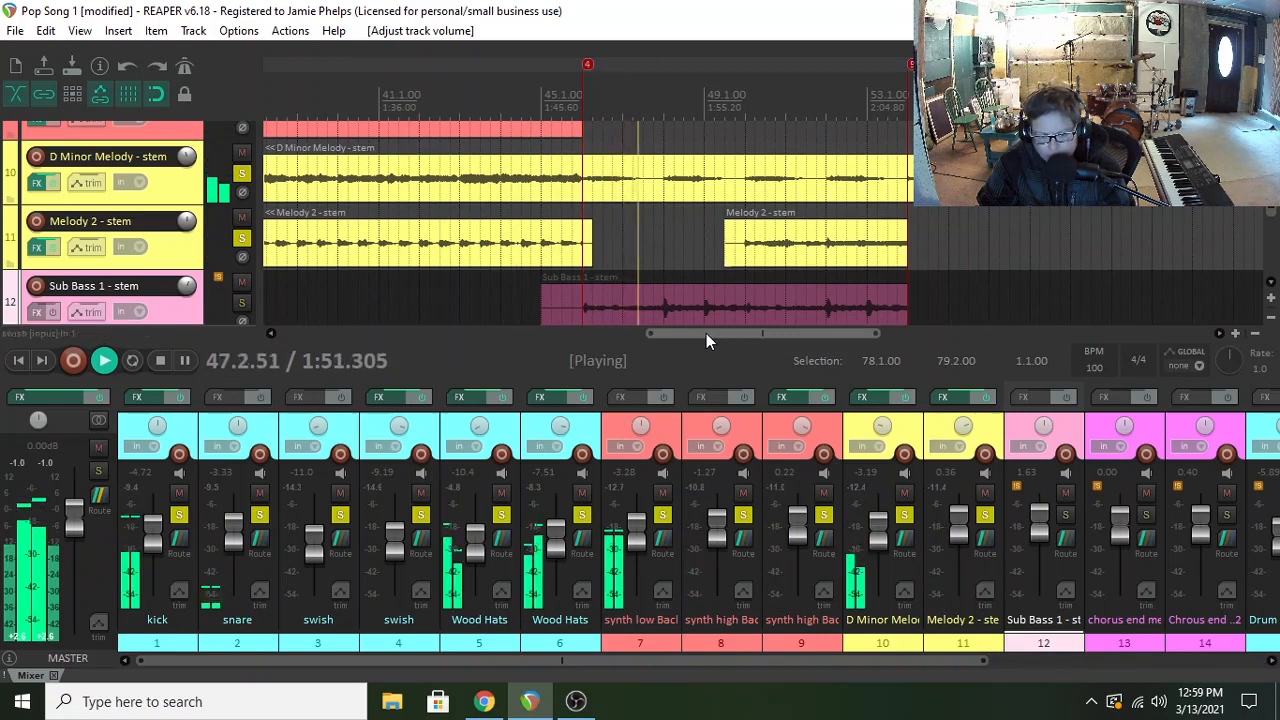
pyautogui.press('space')
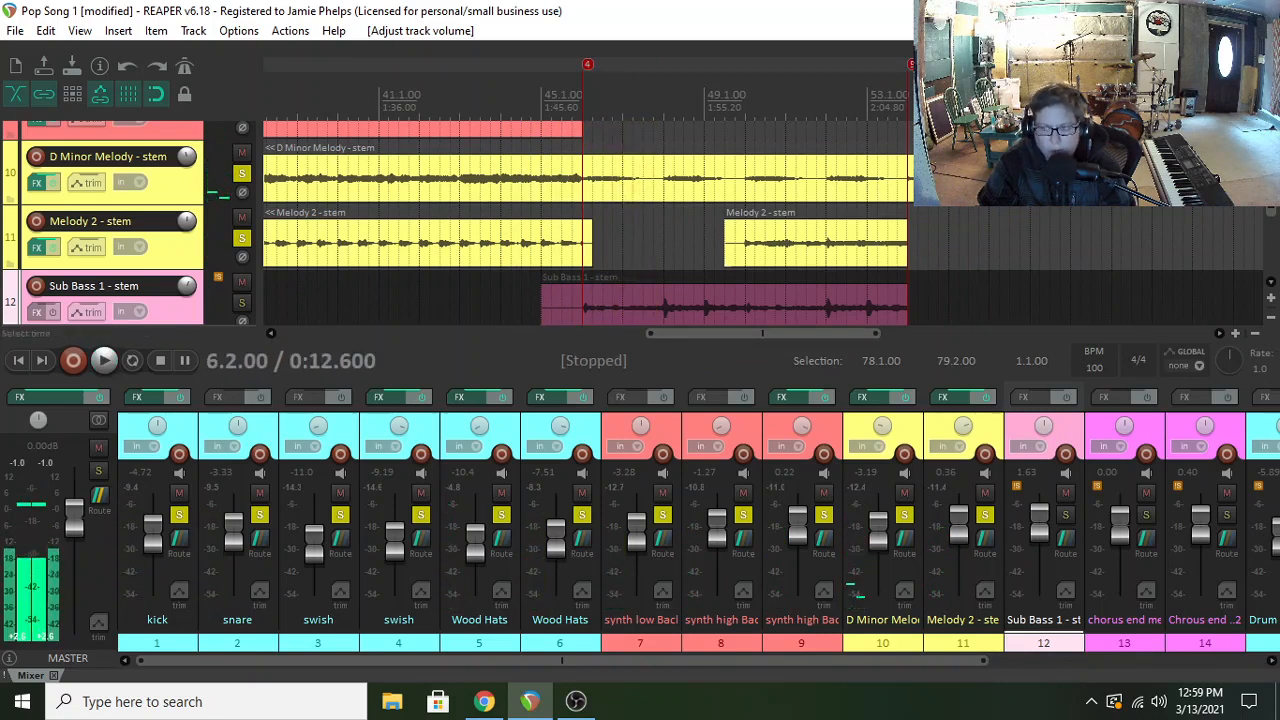
# - Solo the Sub Bass 1 track as well and play the mix from 45.4.00, just before marker 4
pyautogui.scroll(-1, 1272, 213)
pyautogui.scroll(-1, 1272, 213)
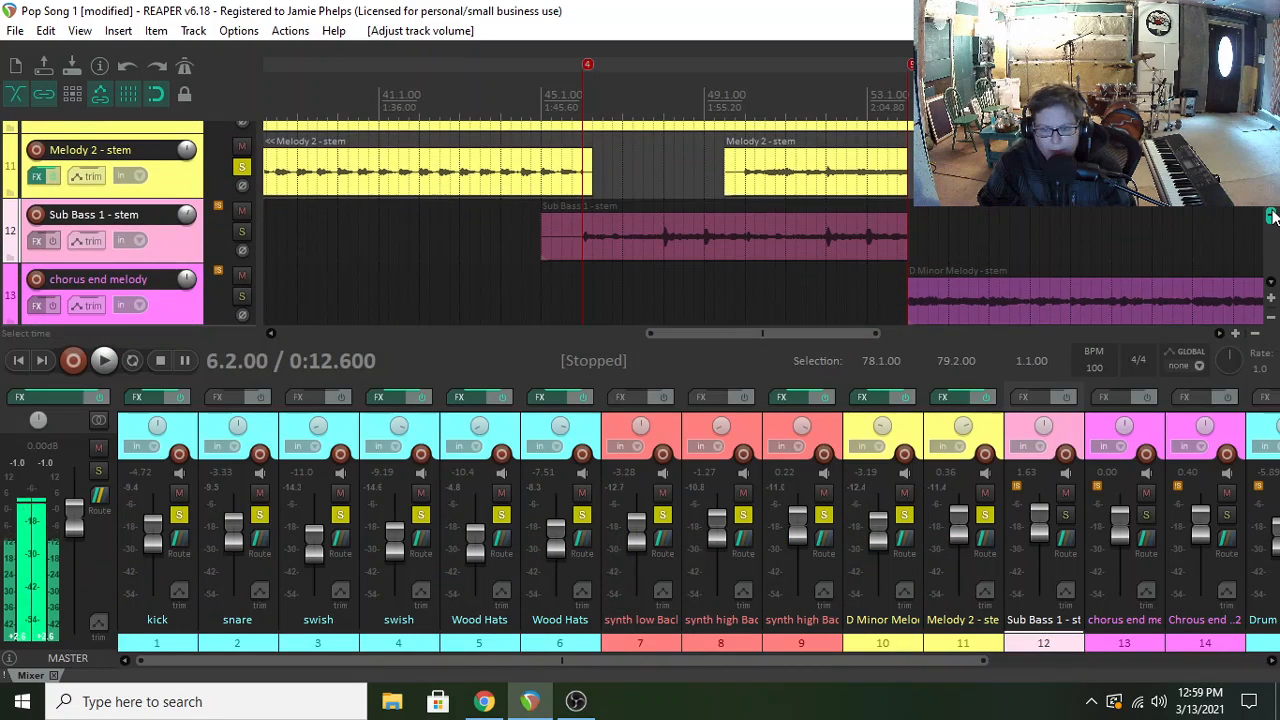
pyautogui.click(241, 231)
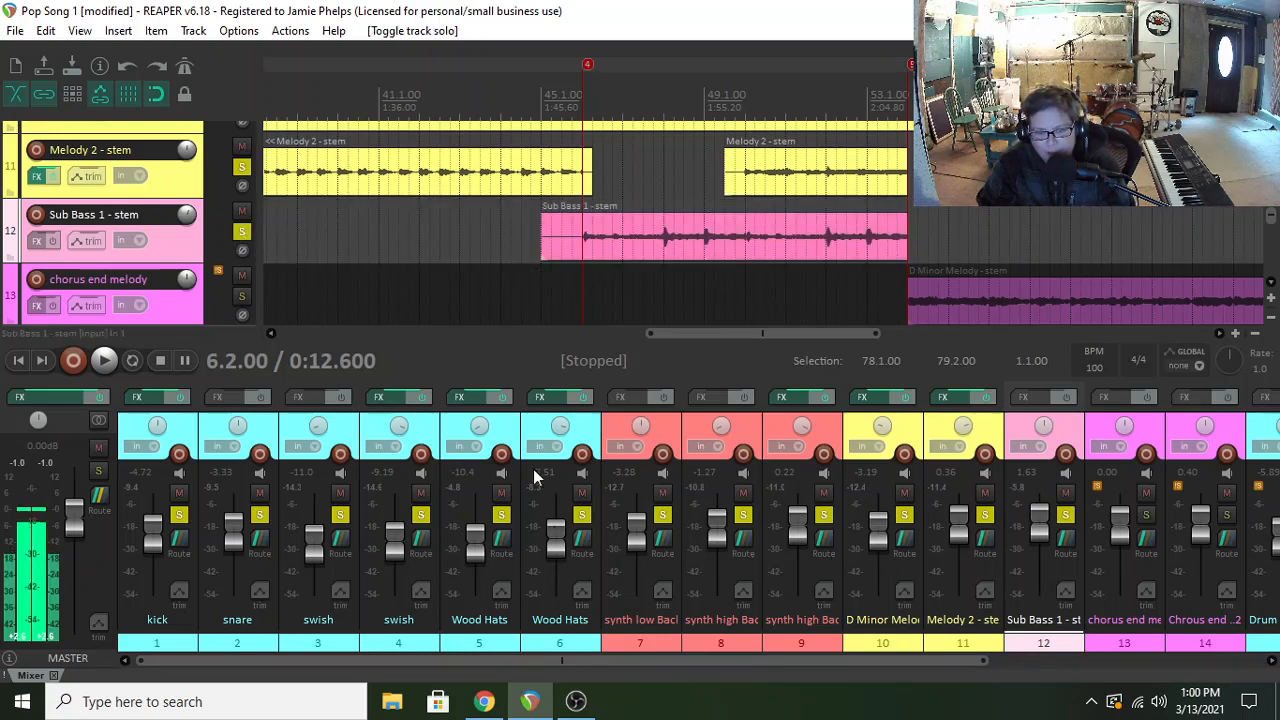
pyautogui.click(572, 266)
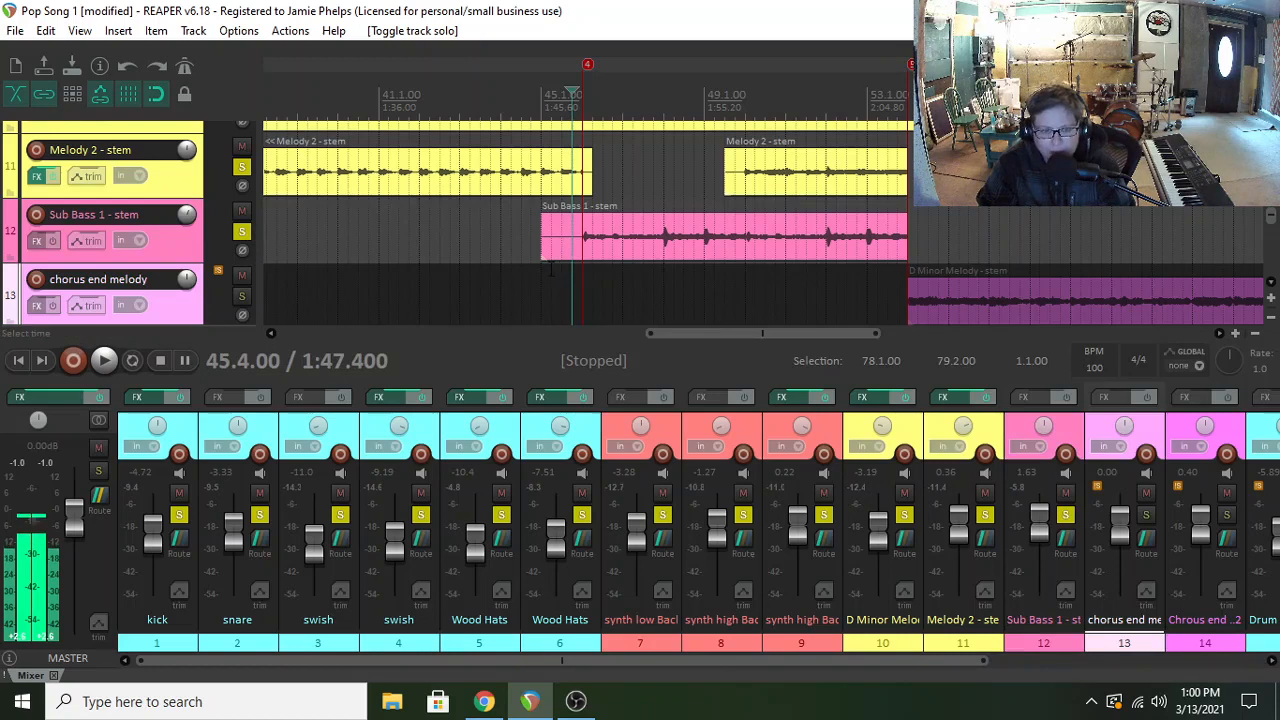
pyautogui.press('space')
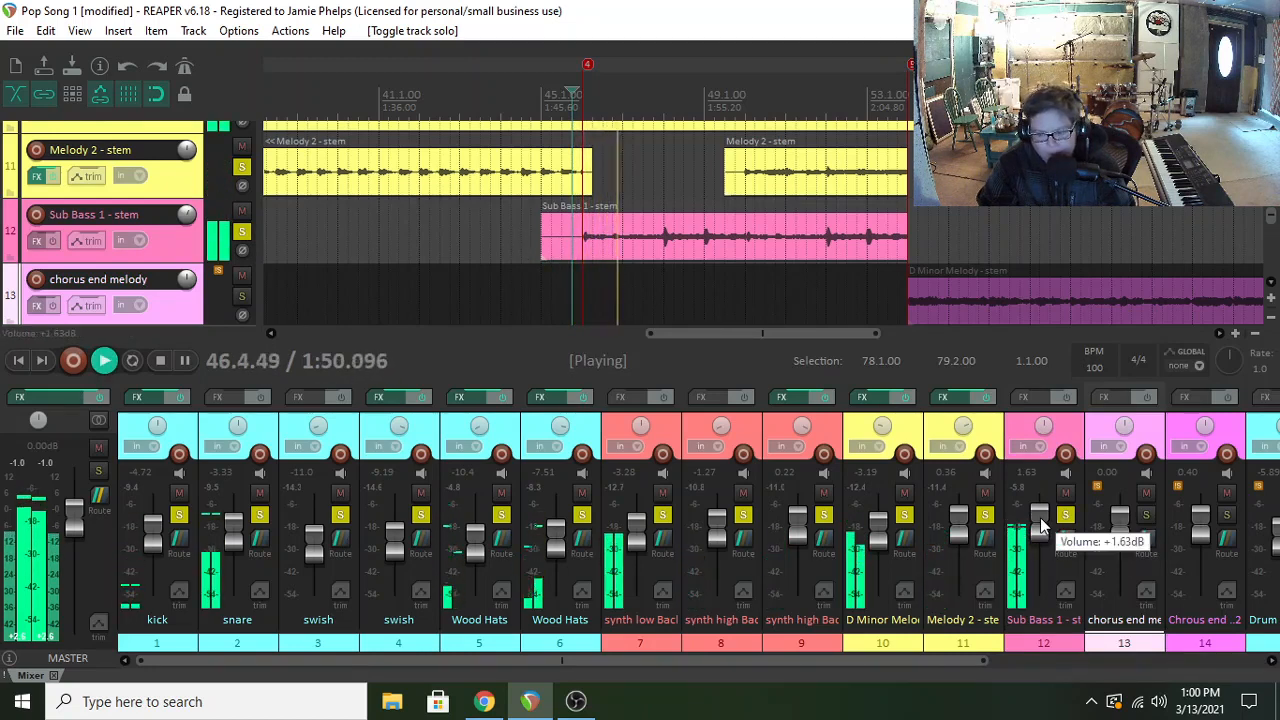
# - Trim the start of the Sub Bass 1 item to 45.4.00, give it a fade-in, and replay the passage
pyautogui.moveTo(538, 240); pyautogui.dragTo(608, 218)
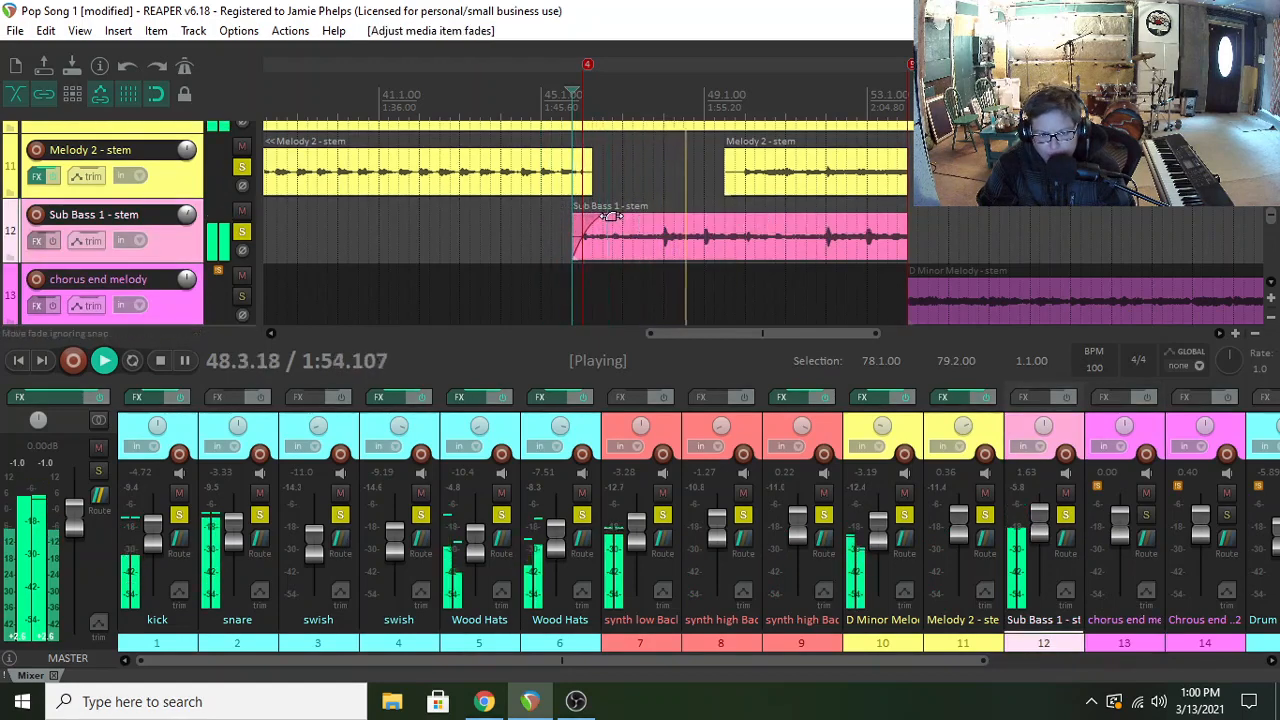
pyautogui.press('space')
pyautogui.press('space')
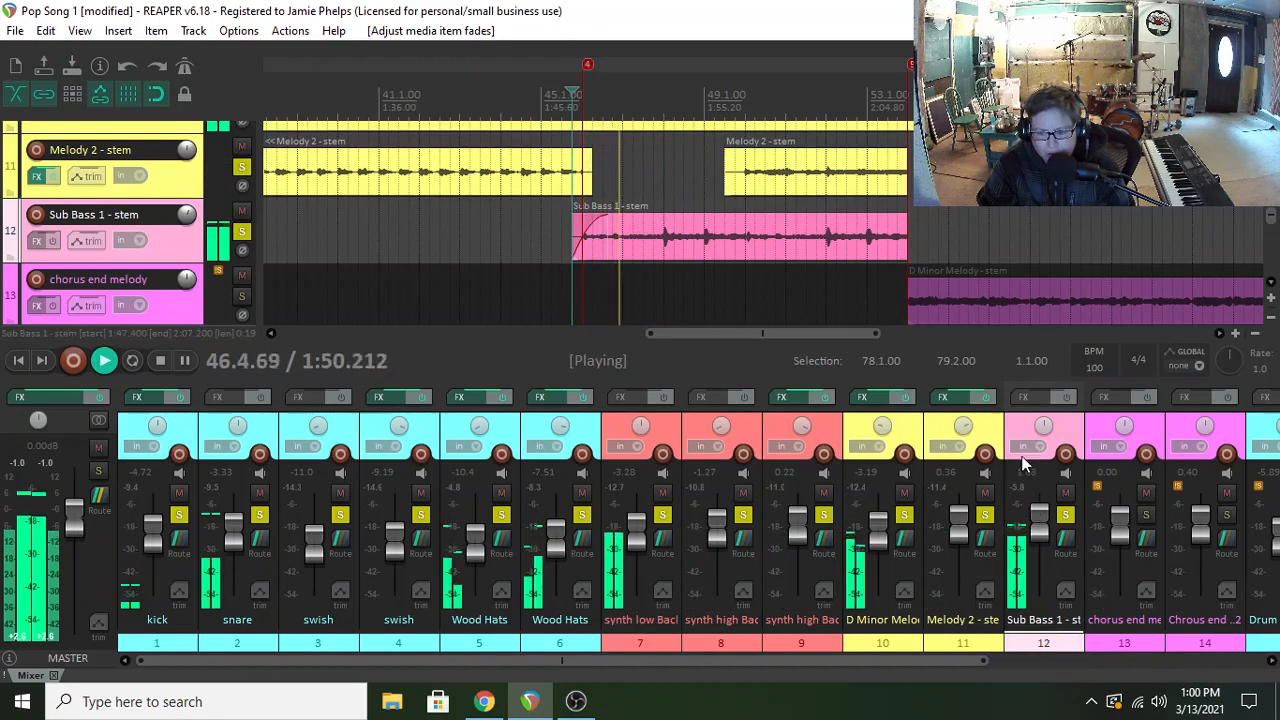
# - Add the ReaEQ (Cockos) plugin to the Sub Bass 1 track
pyautogui.click(1025, 397)
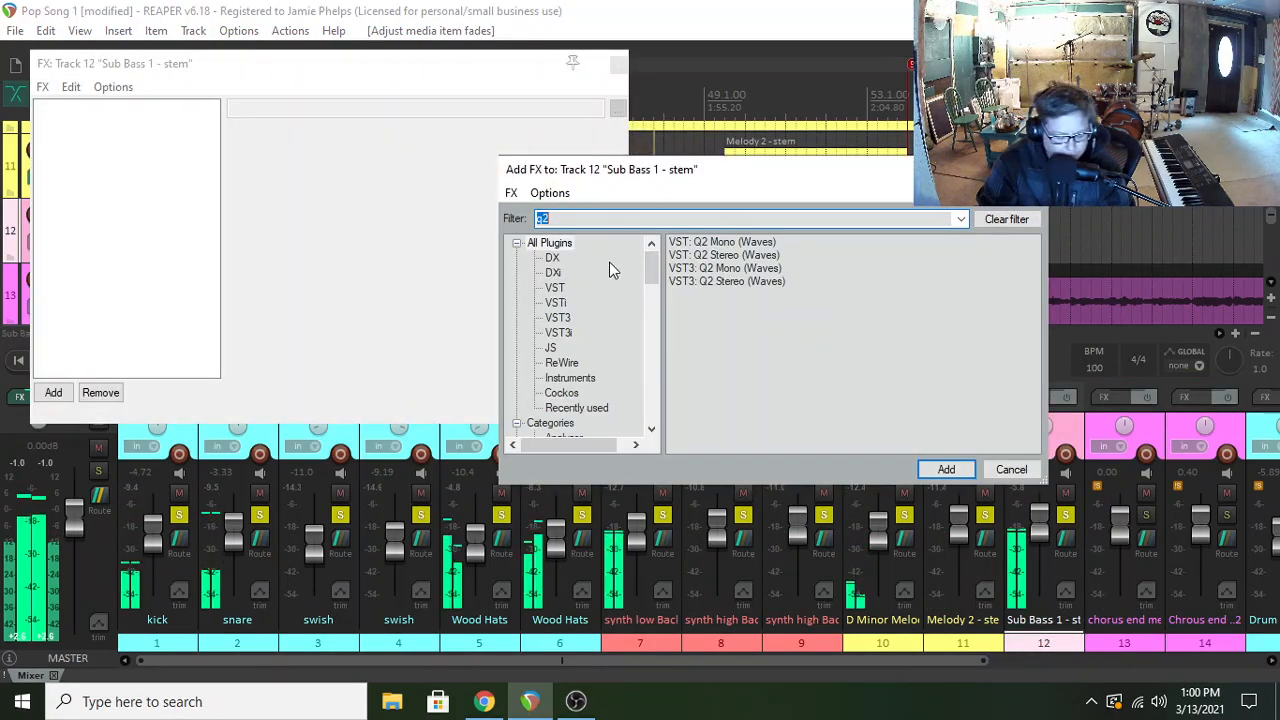
pyautogui.write('rea')
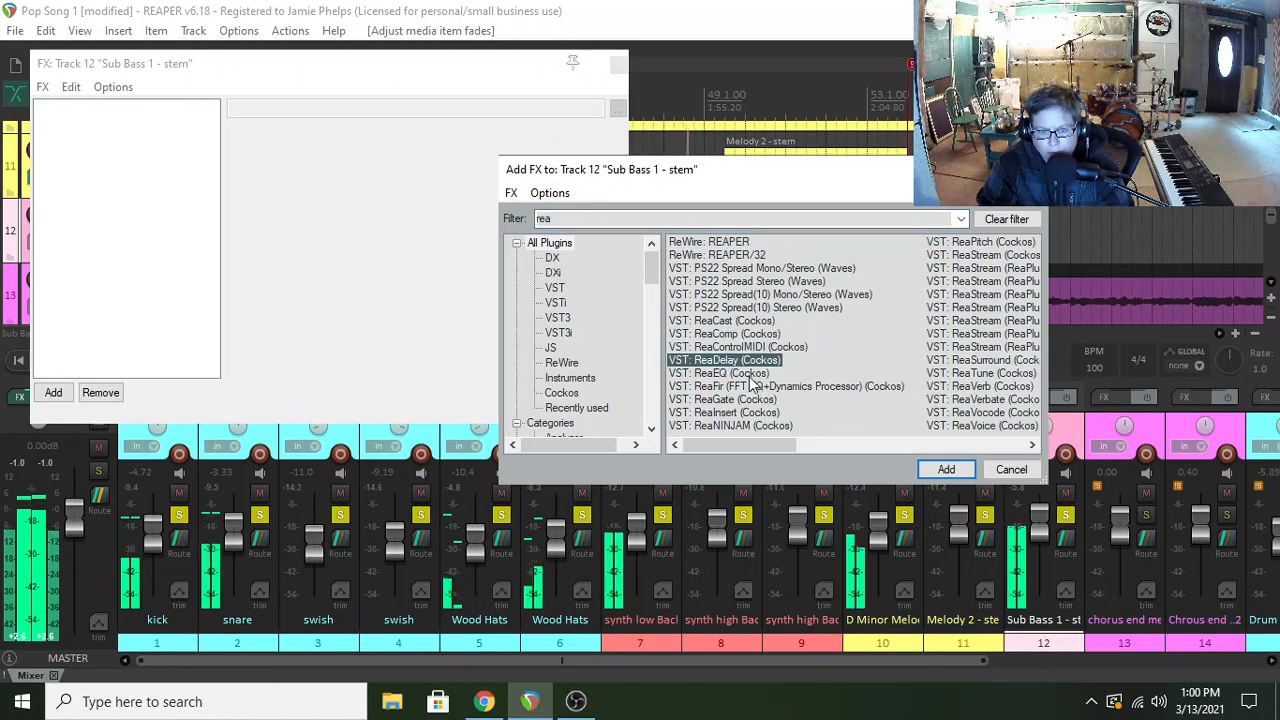
pyautogui.click(740, 373)
pyautogui.click(946, 469)
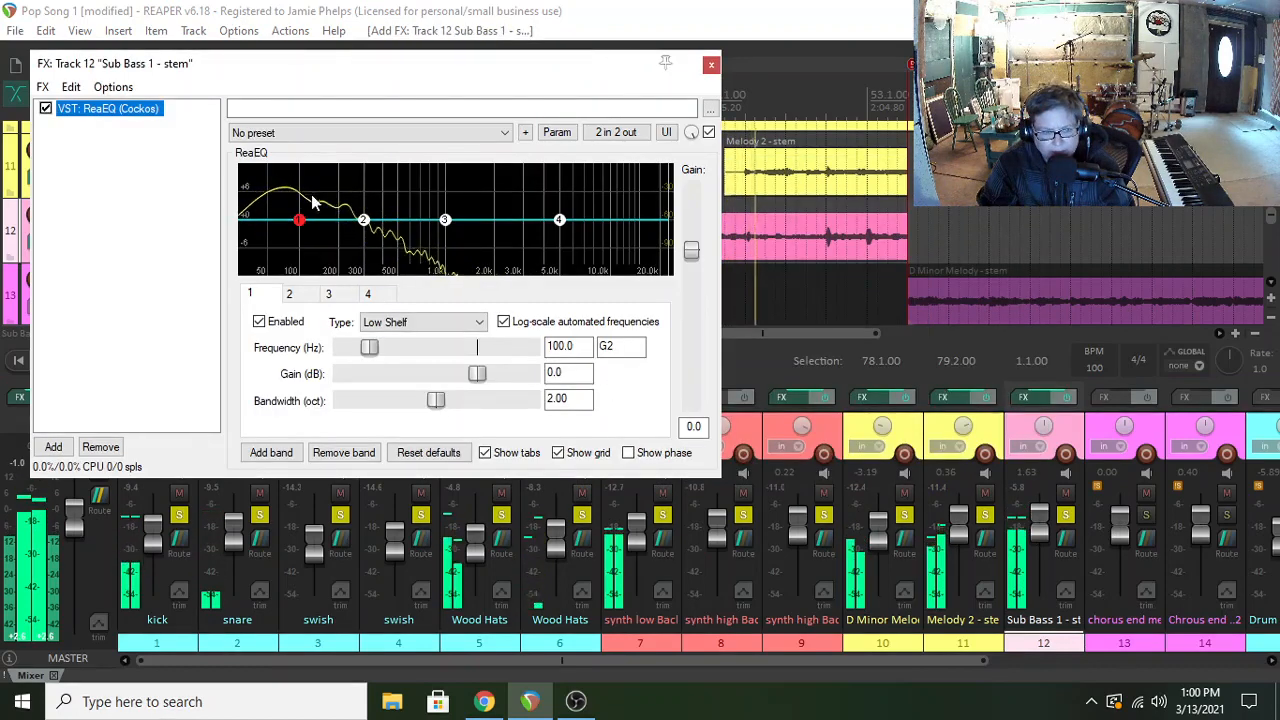
# - Change ReaEQ band 1 to a High Pass filter at 53.5 Hz with playback stopped, and resume playback
pyautogui.press('space')
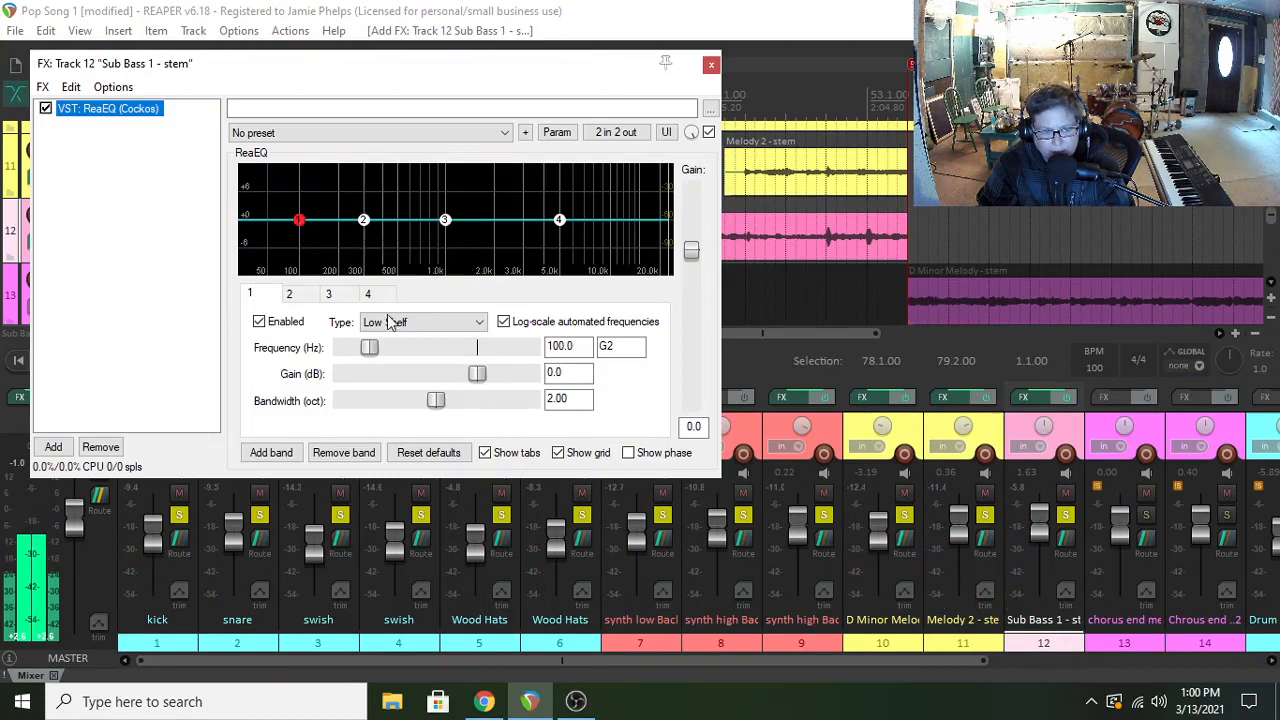
pyautogui.click(397, 328)
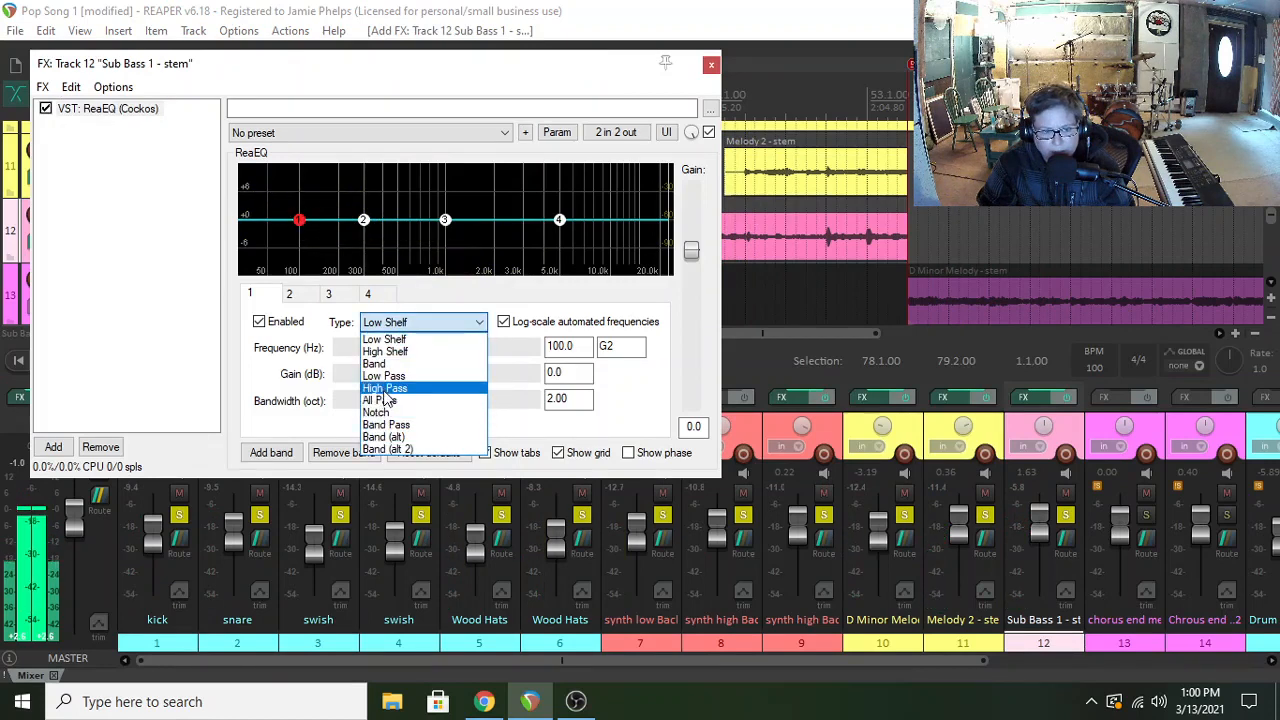
pyautogui.click(385, 388)
pyautogui.moveTo(300, 250); pyautogui.dragTo(271, 252)
pyautogui.press('space')
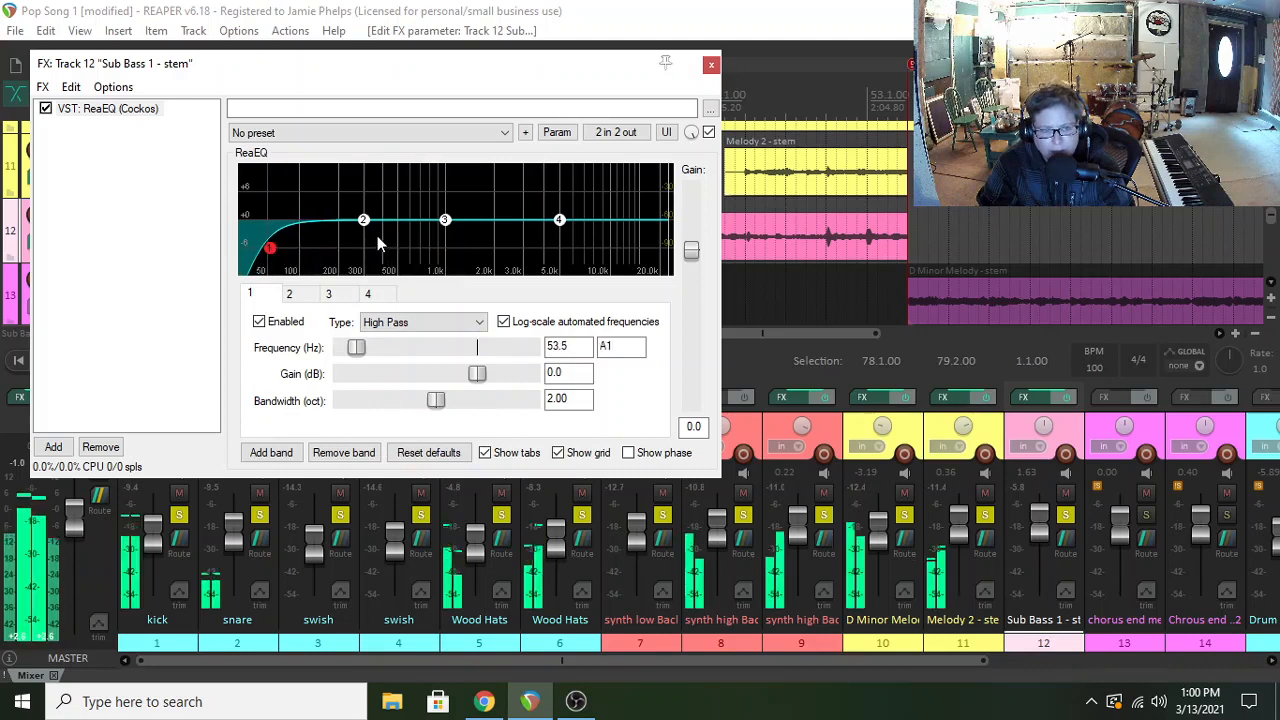
# - Boost ReaEQ band 2 by 2.6 dB at 313.6 Hz, raise the high-pass frequency slightly, and close the Sub Bass 1 effects
pyautogui.moveTo(365, 222); pyautogui.dragTo(386, 217)
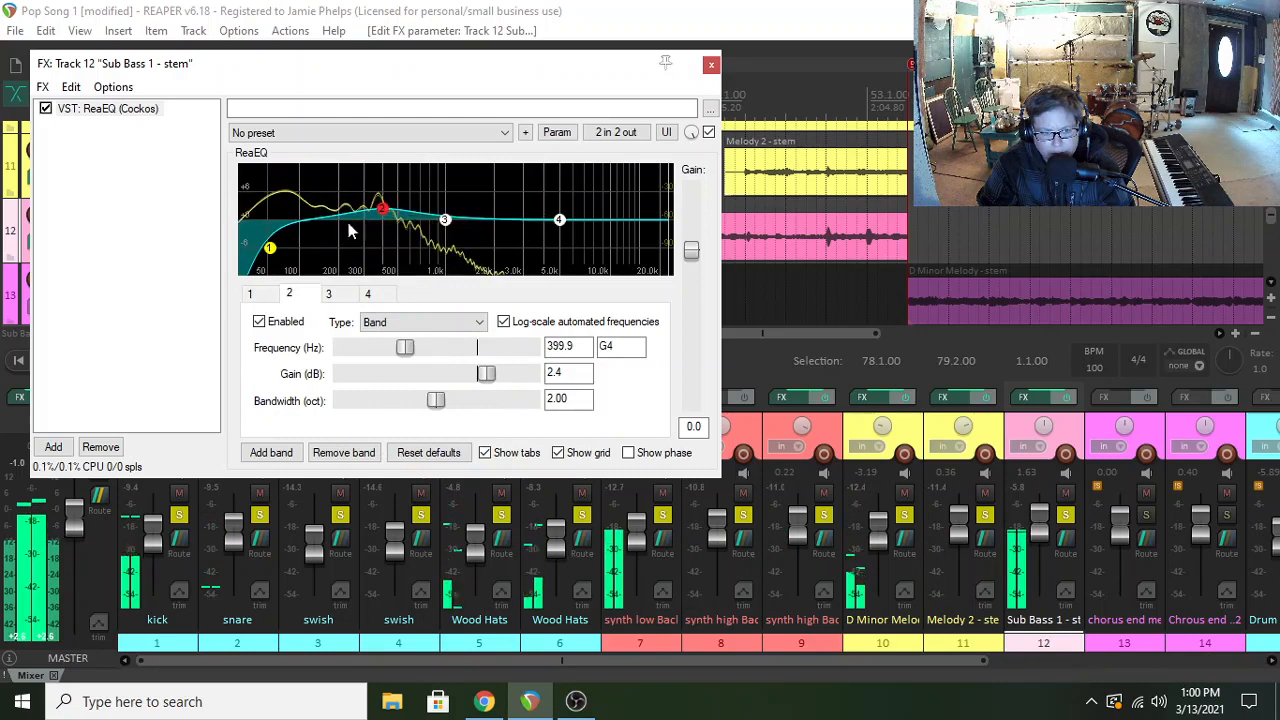
pyautogui.moveTo(271, 252); pyautogui.dragTo(277, 258)
pyautogui.moveTo(382, 209); pyautogui.dragTo(369, 213)
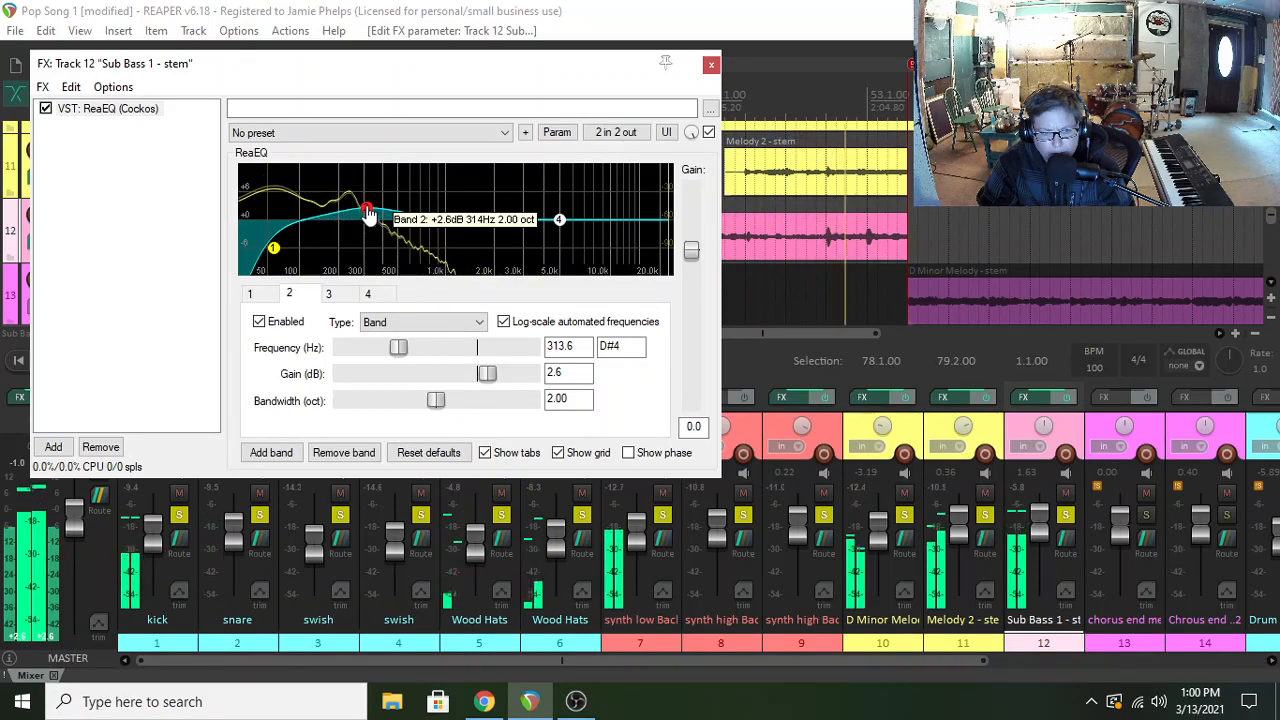
pyautogui.click(711, 64)
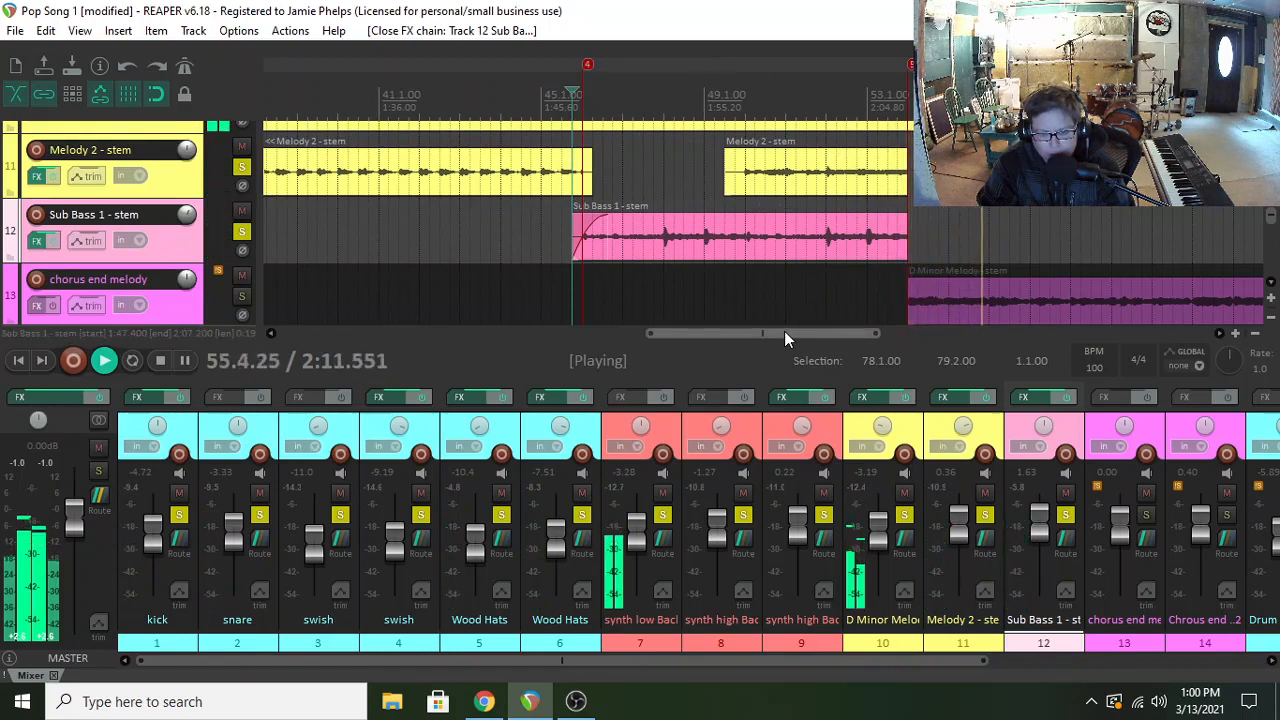
# - Place the edit cursor at marker 5 (54.1.00) on the synth low Background track and restart playback from there
pyautogui.moveTo(784, 331); pyautogui.dragTo(864, 331)
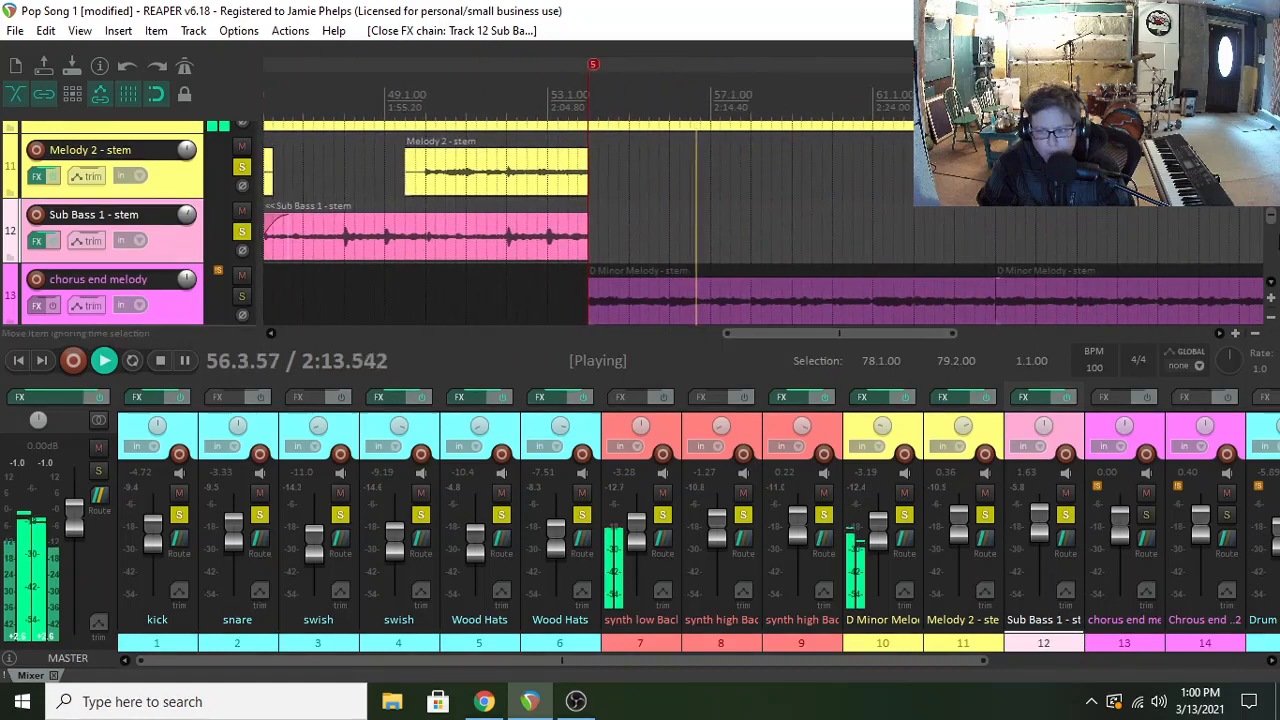
pyautogui.scroll(6, 760, 220)
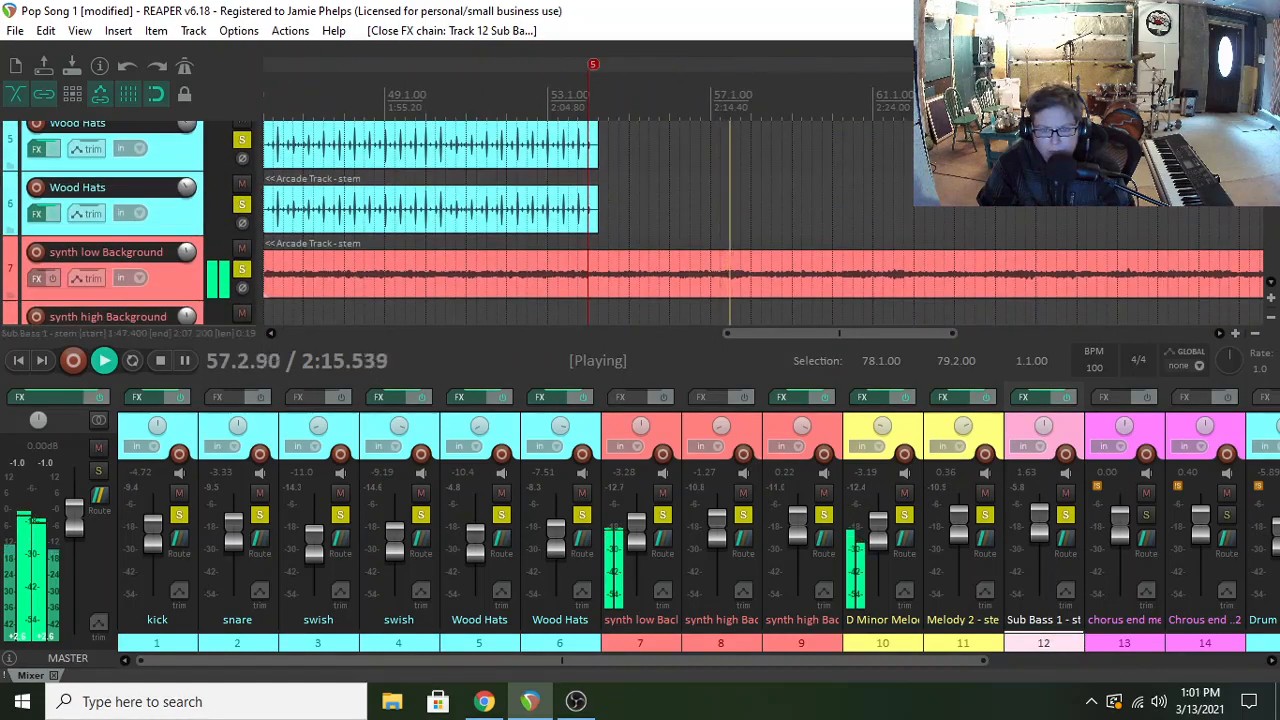
pyautogui.scroll(-1, 760, 220)
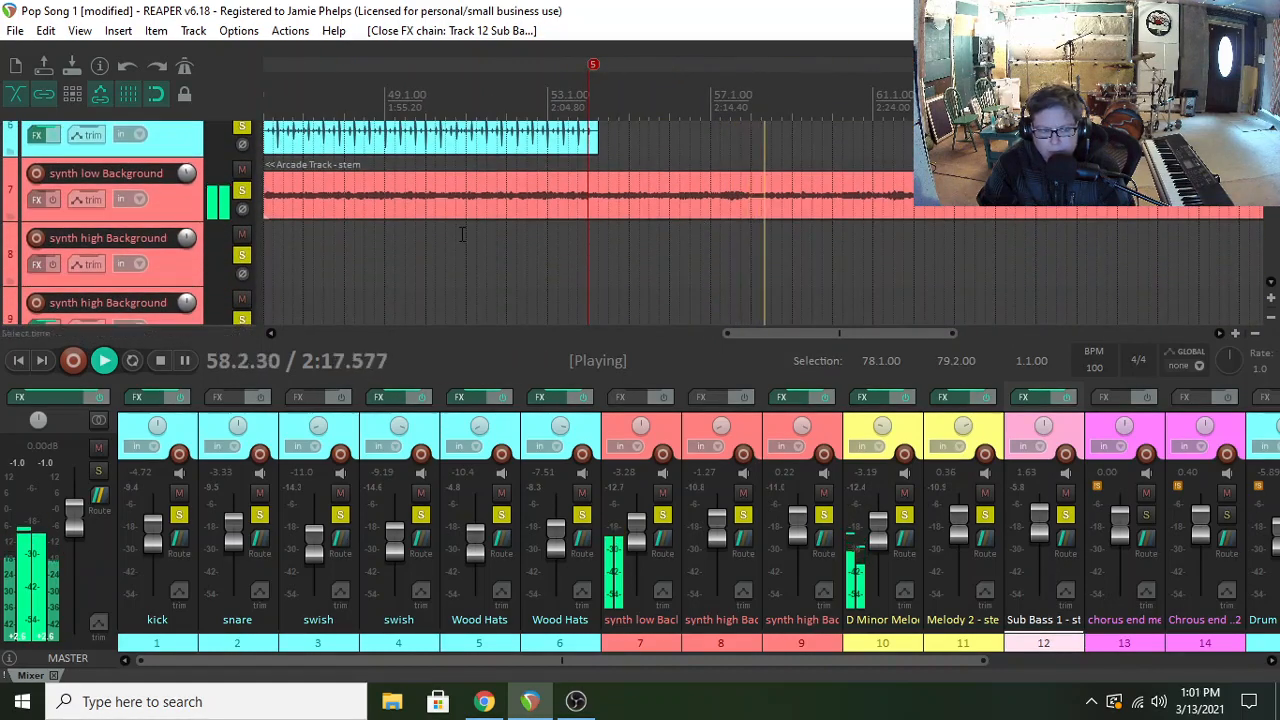
pyautogui.press('space')
pyautogui.click(589, 214)
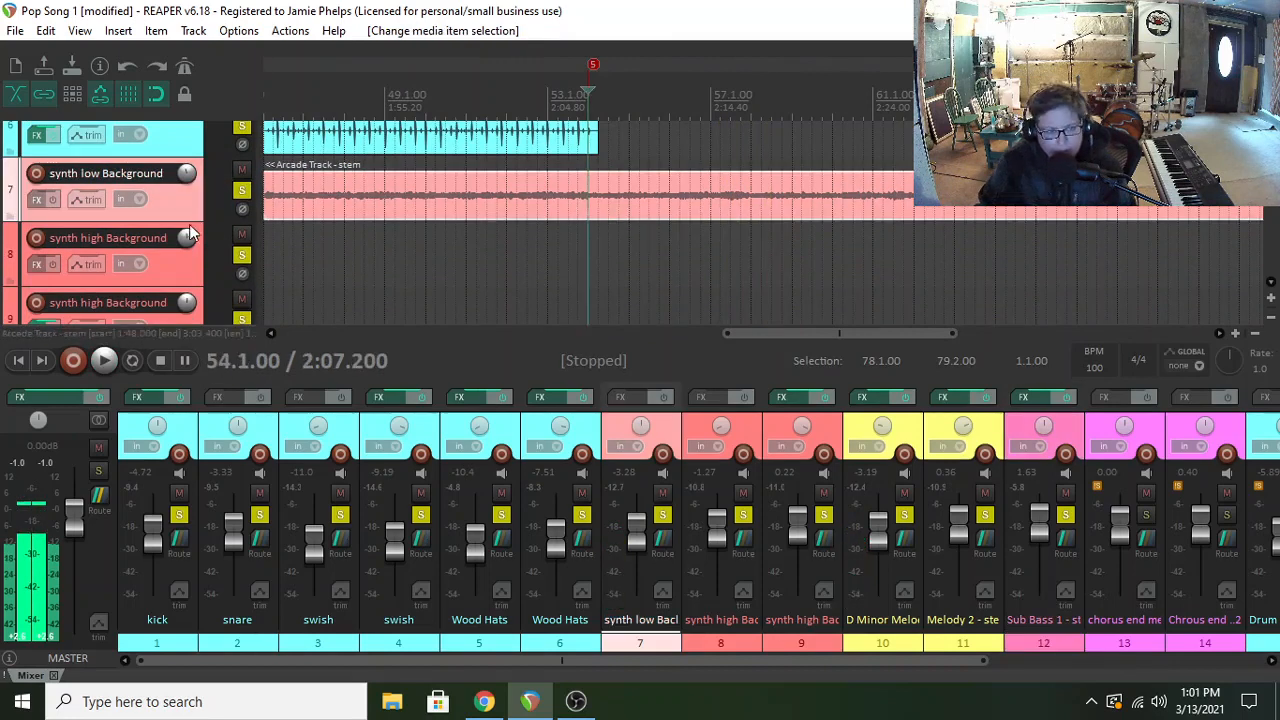
pyautogui.press('space')
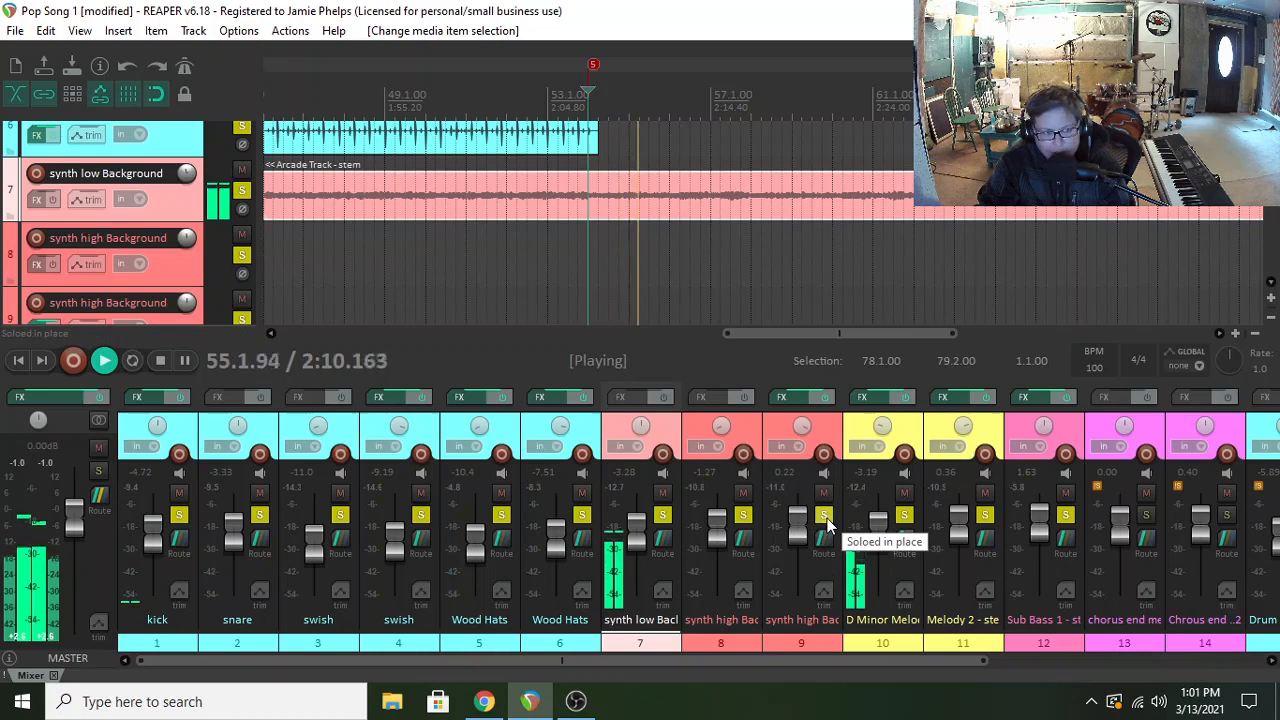
# - Unsolo the two synth high Background tracks, both melody tracks and all six drum tracks
pyautogui.click(743, 514)
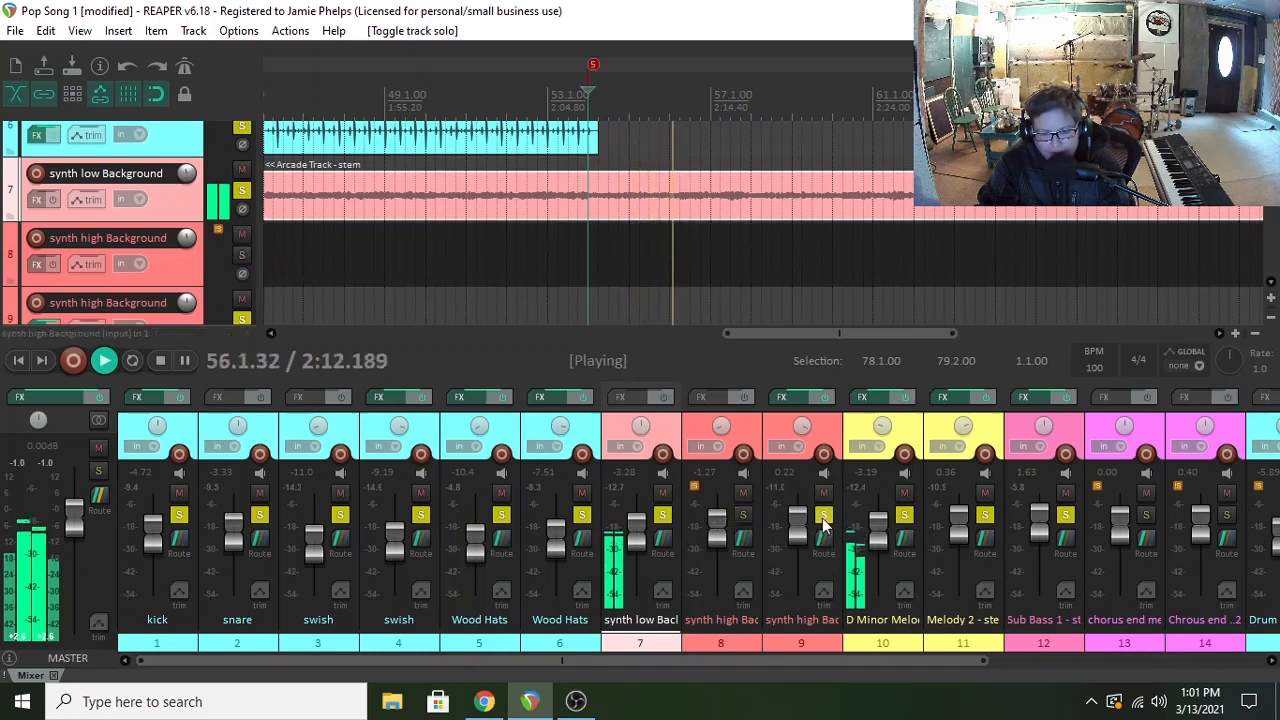
pyautogui.click(823, 514)
pyautogui.click(581, 514)
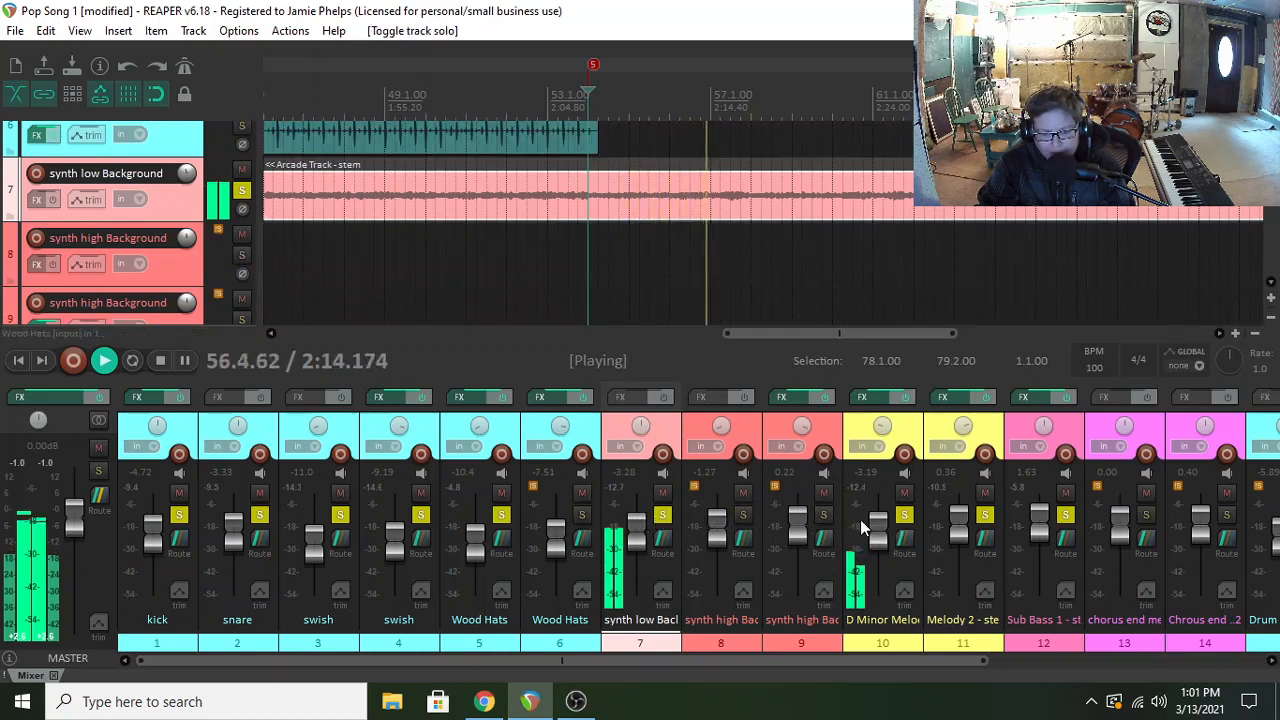
pyautogui.click(581, 514)
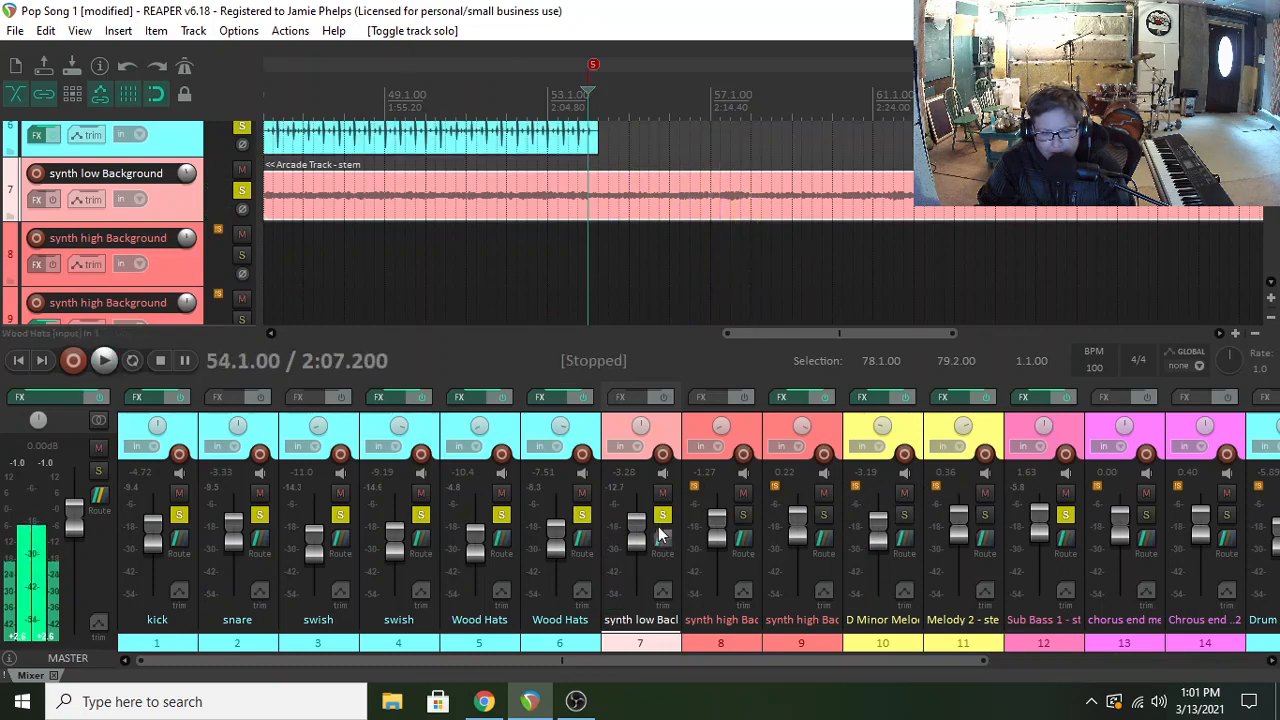
pyautogui.moveTo(578, 516); pyautogui.dragTo(178, 516)
pyautogui.press('space')
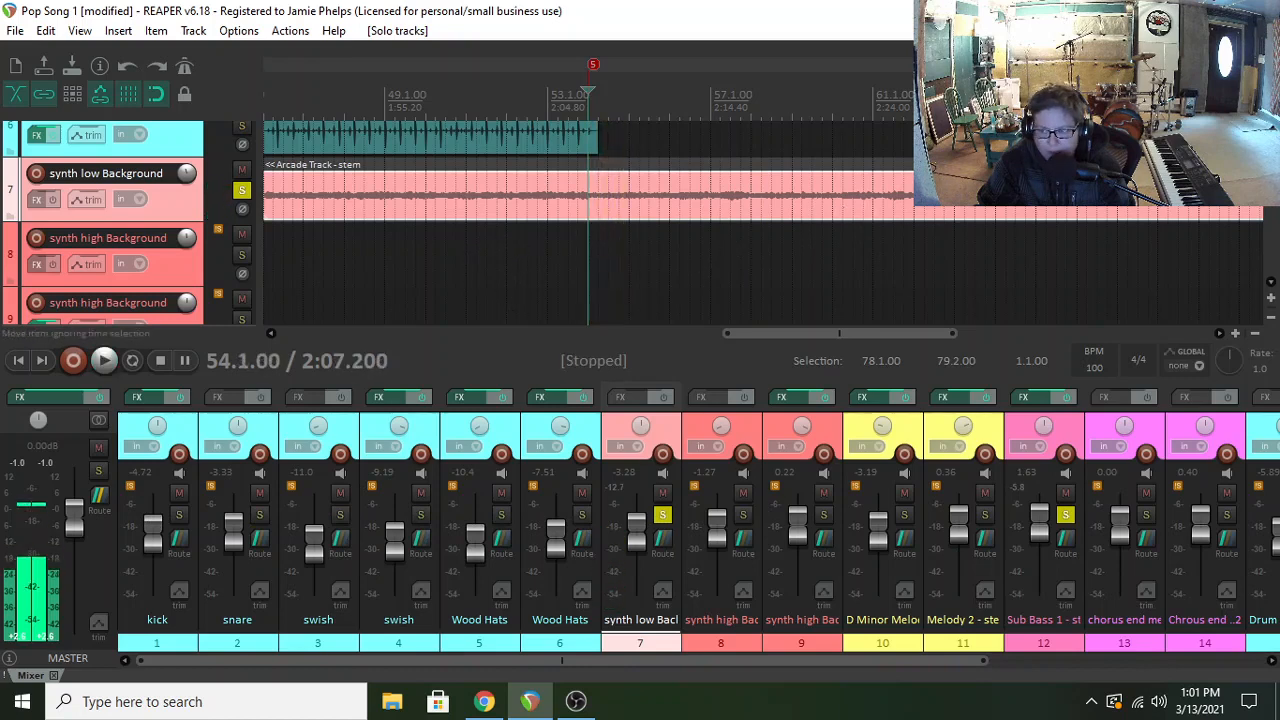
# - Solo the six drum tracks, the two synth high Background tracks and both melody tracks again
pyautogui.moveTo(1270, 192)
pyautogui.mouseDown()
pyautogui.moveTo(1270, 155)
pyautogui.moveTo(1270, 264)
pyautogui.moveTo(1274, 215)
pyautogui.mouseUp()
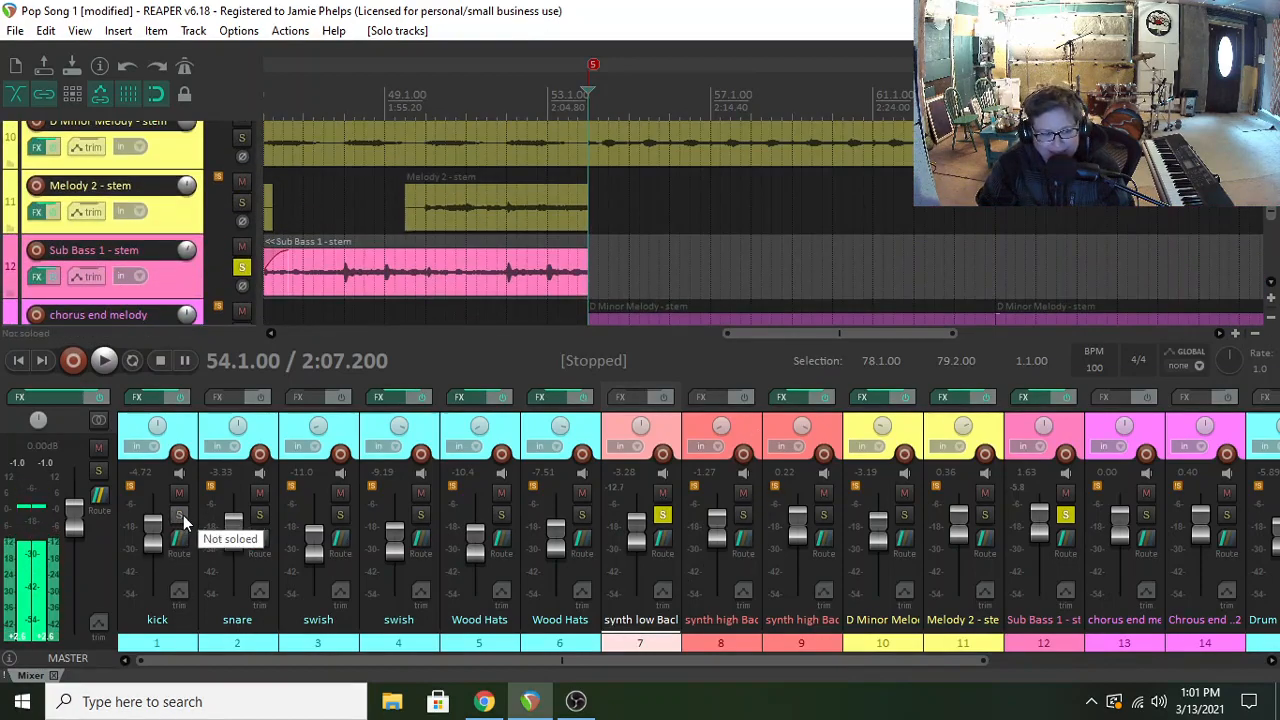
pyautogui.moveTo(180, 515); pyautogui.dragTo(582, 515)
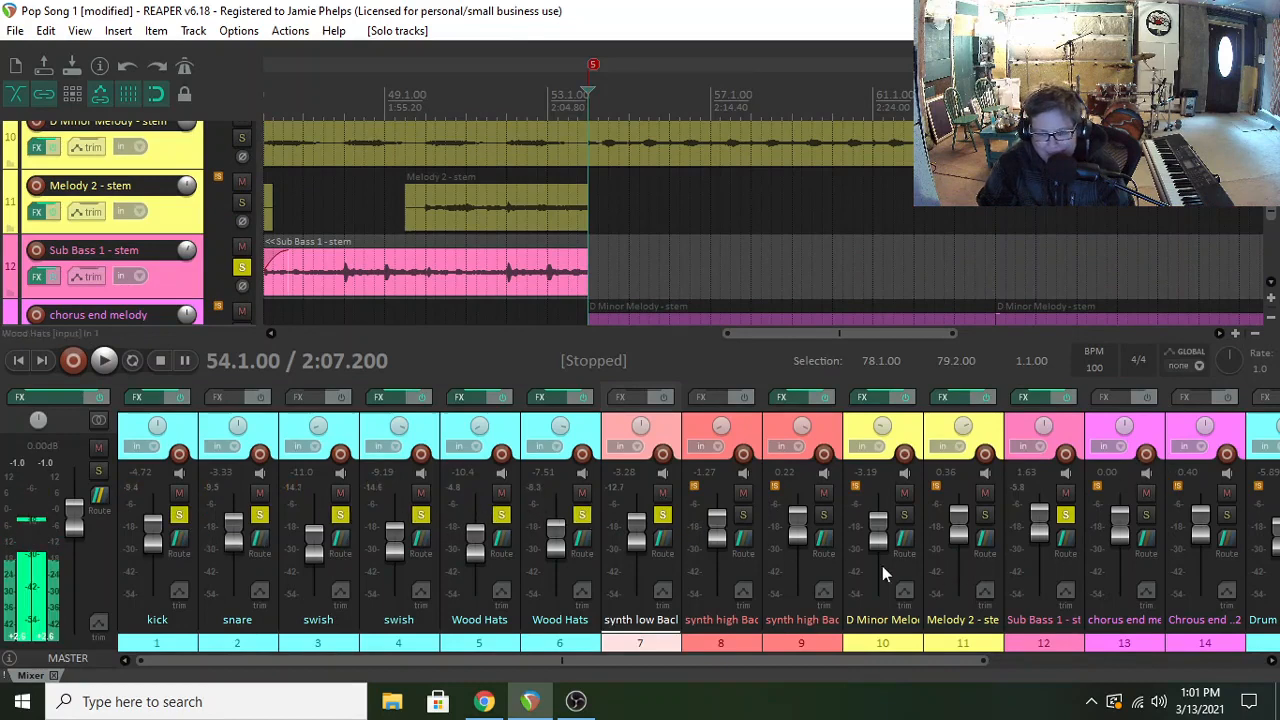
pyautogui.moveTo(749, 514); pyautogui.dragTo(952, 510)
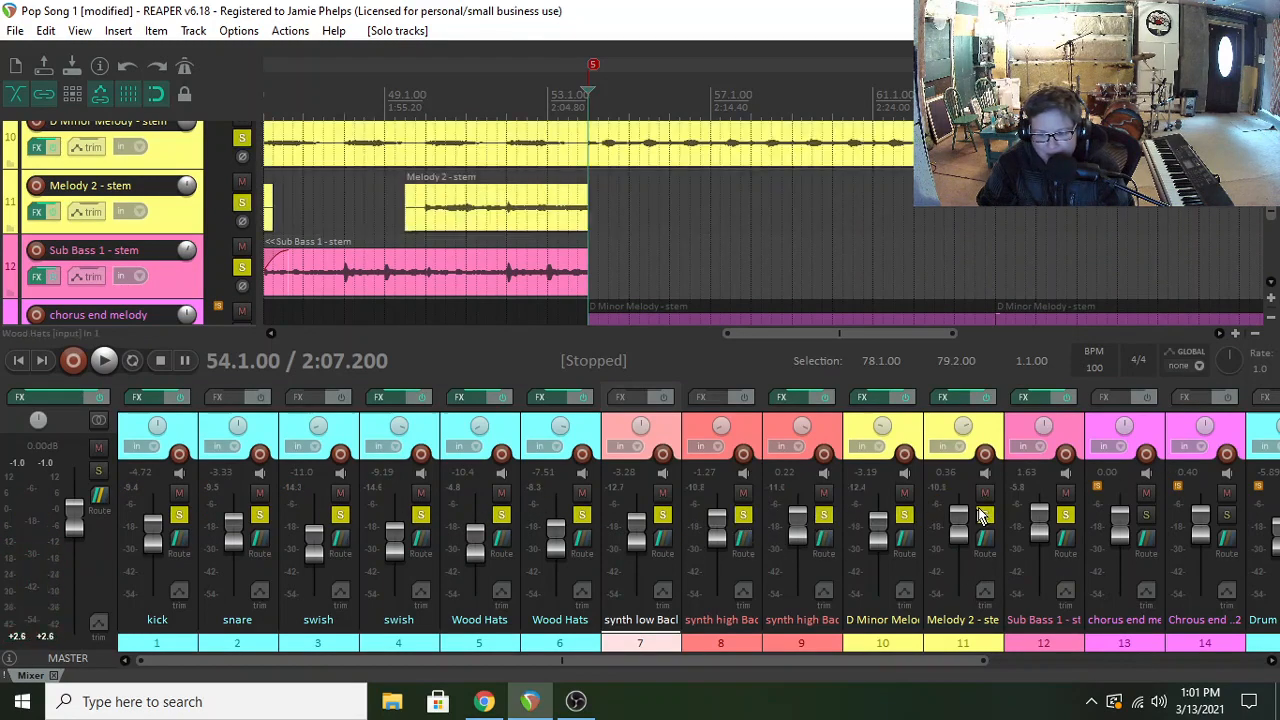
pyautogui.click(1066, 516)
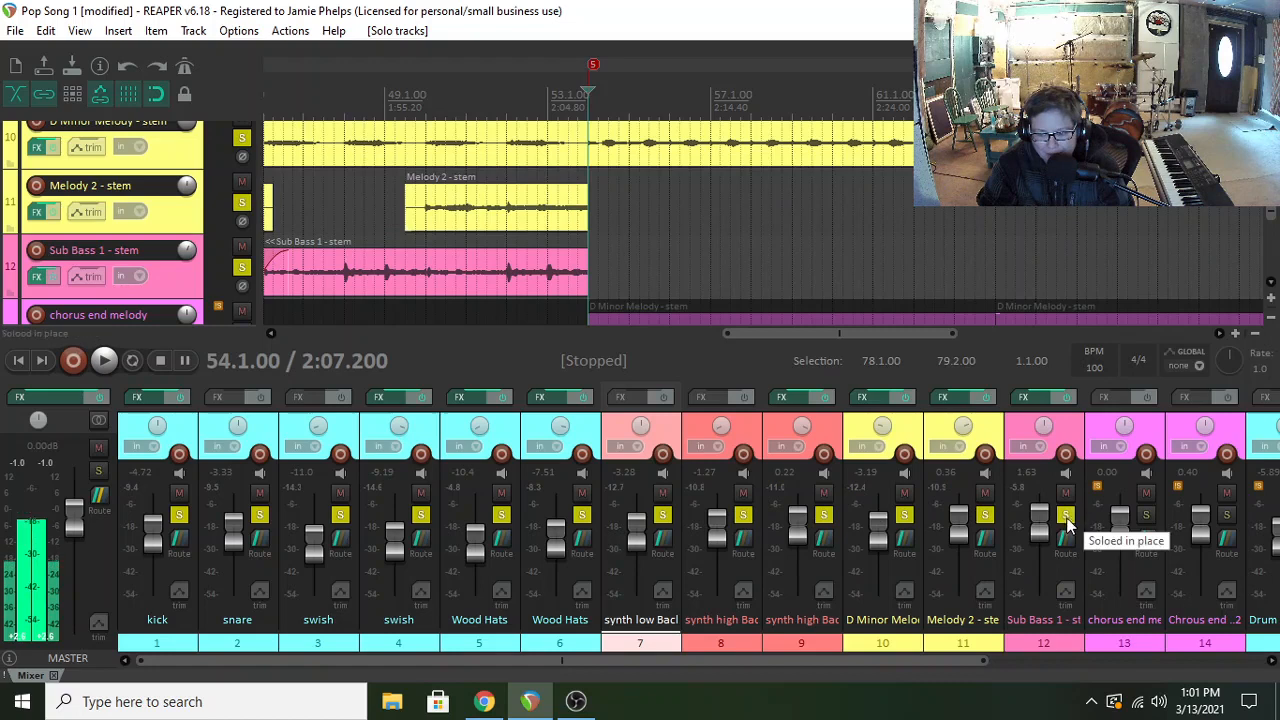
# - Clear the solo on every track from Sub Bass 1 back to the kick
pyautogui.moveTo(1067, 518); pyautogui.dragTo(179, 518)
pyautogui.moveTo(707, 663)
pyautogui.mouseDown()
pyautogui.moveTo(1050, 675)
pyautogui.moveTo(600, 664)
pyautogui.mouseUp()
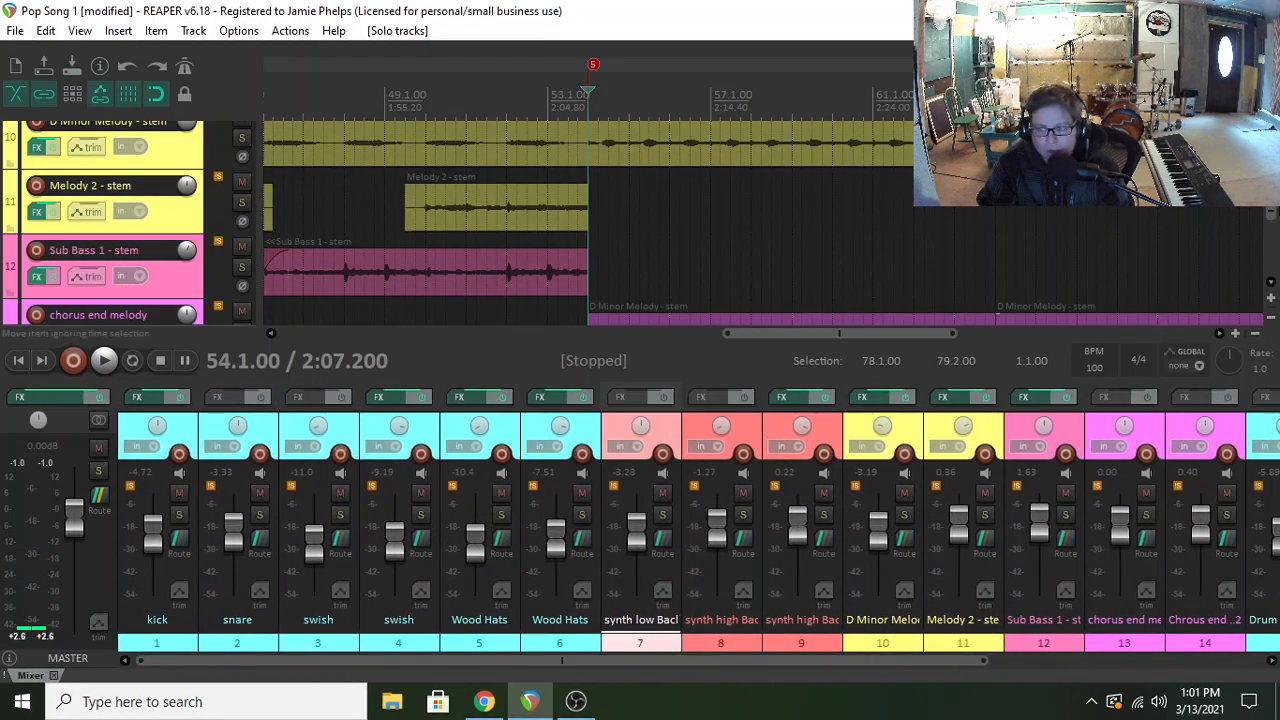
pyautogui.moveTo(1272, 215); pyautogui.dragTo(1248, 230)
pyautogui.moveTo(888, 661); pyautogui.dragTo(1135, 652)
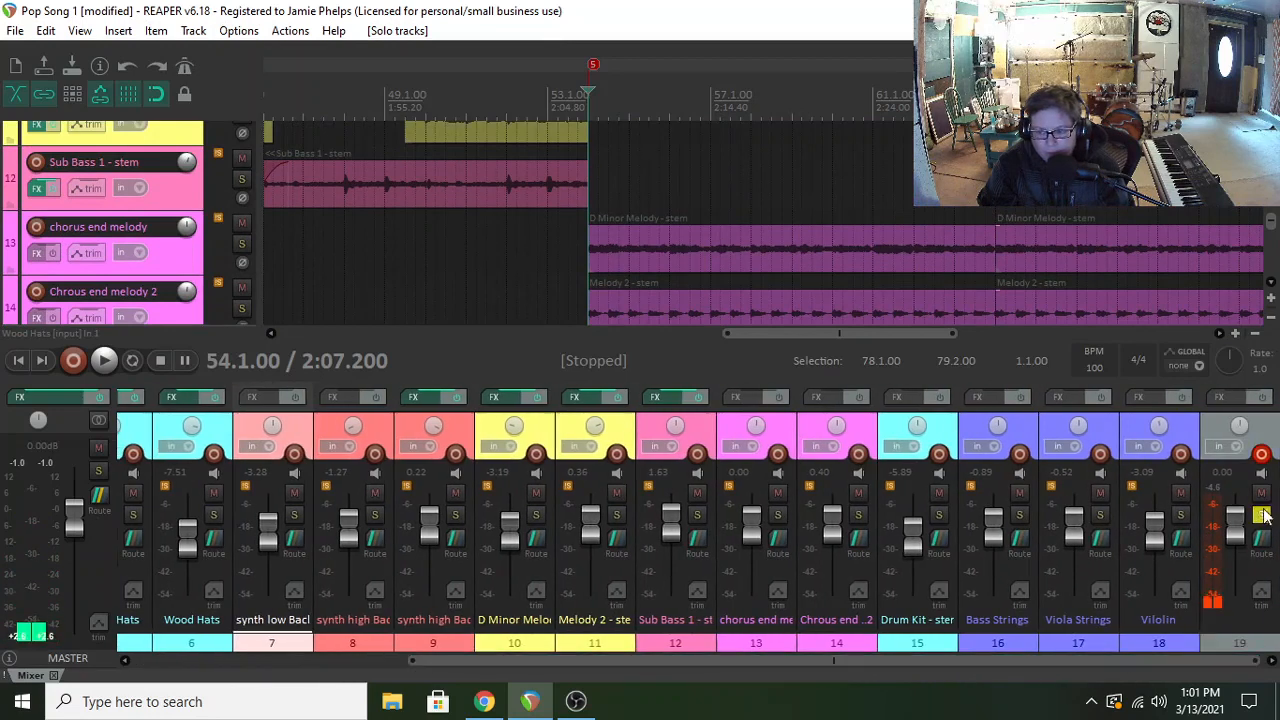
# - Clear the solo on track 19 and play the full mix from marker 4 into the section after marker 5
pyautogui.click(1260, 514)
pyautogui.moveTo(833, 334); pyautogui.dragTo(749, 334)
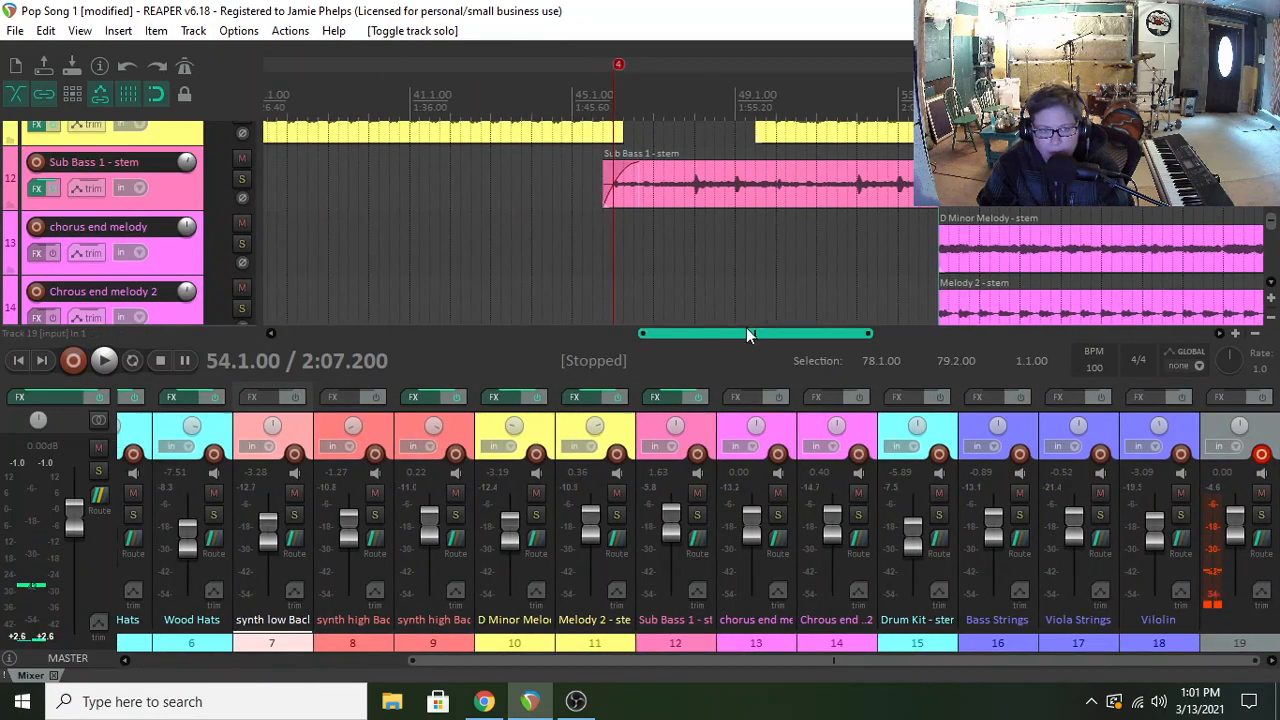
pyautogui.click(613, 260)
pyautogui.press('space')
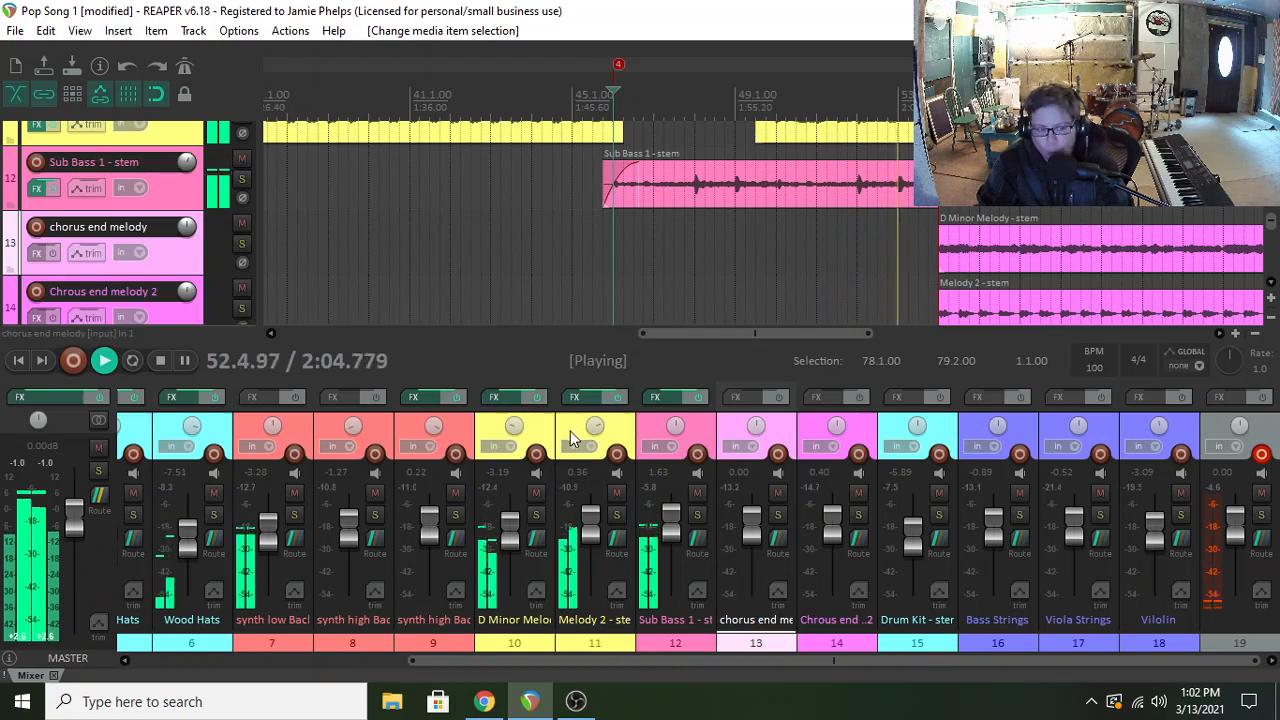
pyautogui.moveTo(668, 334); pyautogui.dragTo(709, 334)
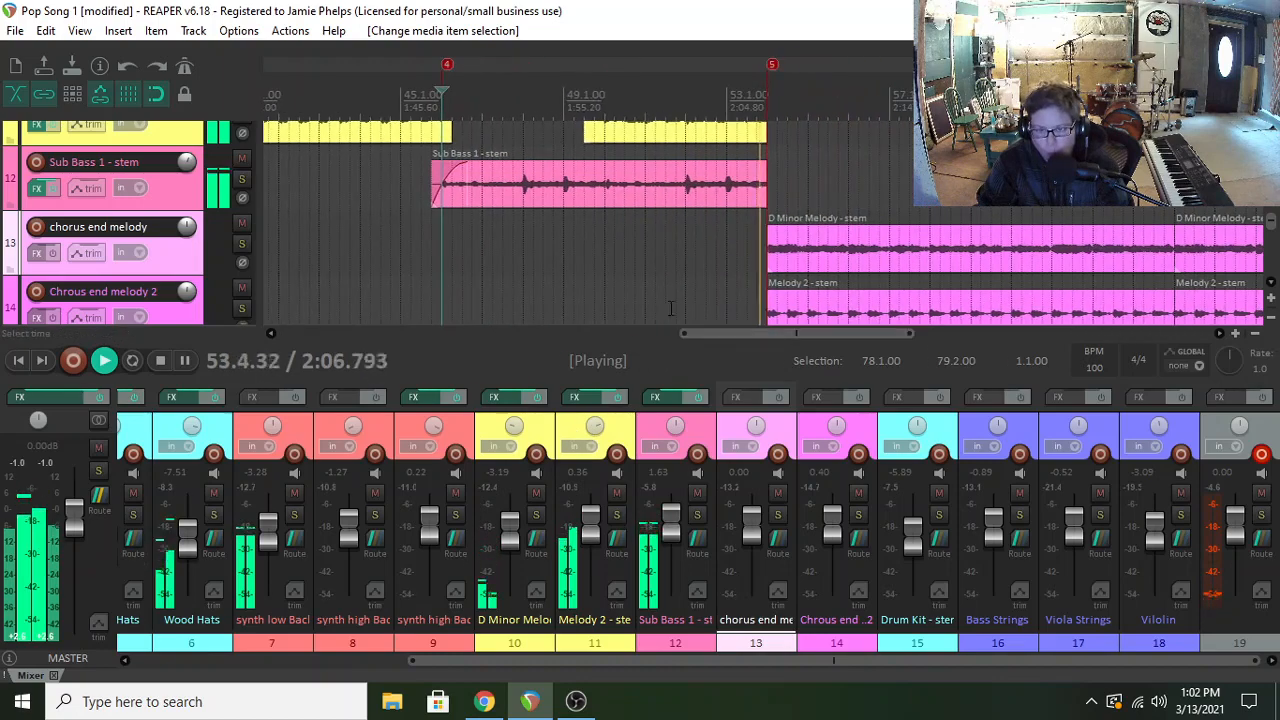
pyautogui.scroll(3, 1268, 217)
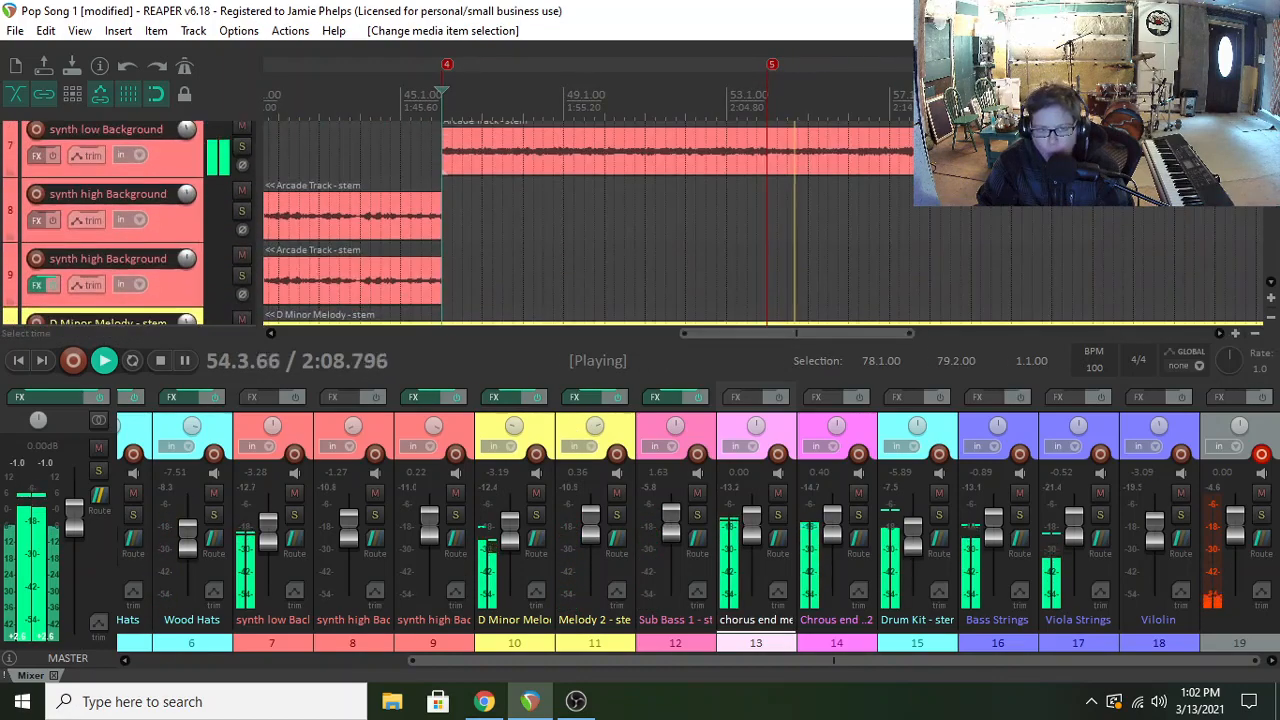
# - Select the D Minor Melody item on track 10 and replay the mix from marker 4
pyautogui.press('space')
pyautogui.click(441, 249)
pyautogui.press('space')
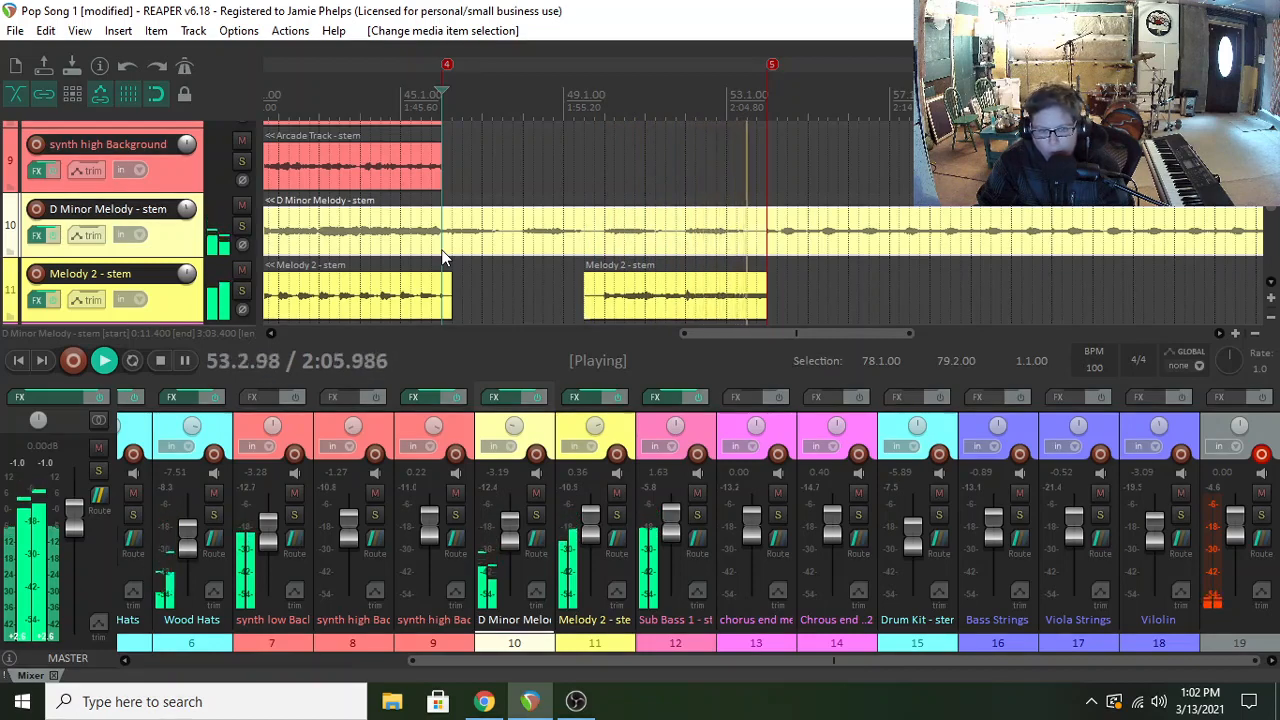
# - Stop playback and split the D Minor Melody item on track 10 at marker 5 (54.1.00)
pyautogui.moveTo(724, 333); pyautogui.dragTo(795, 322)
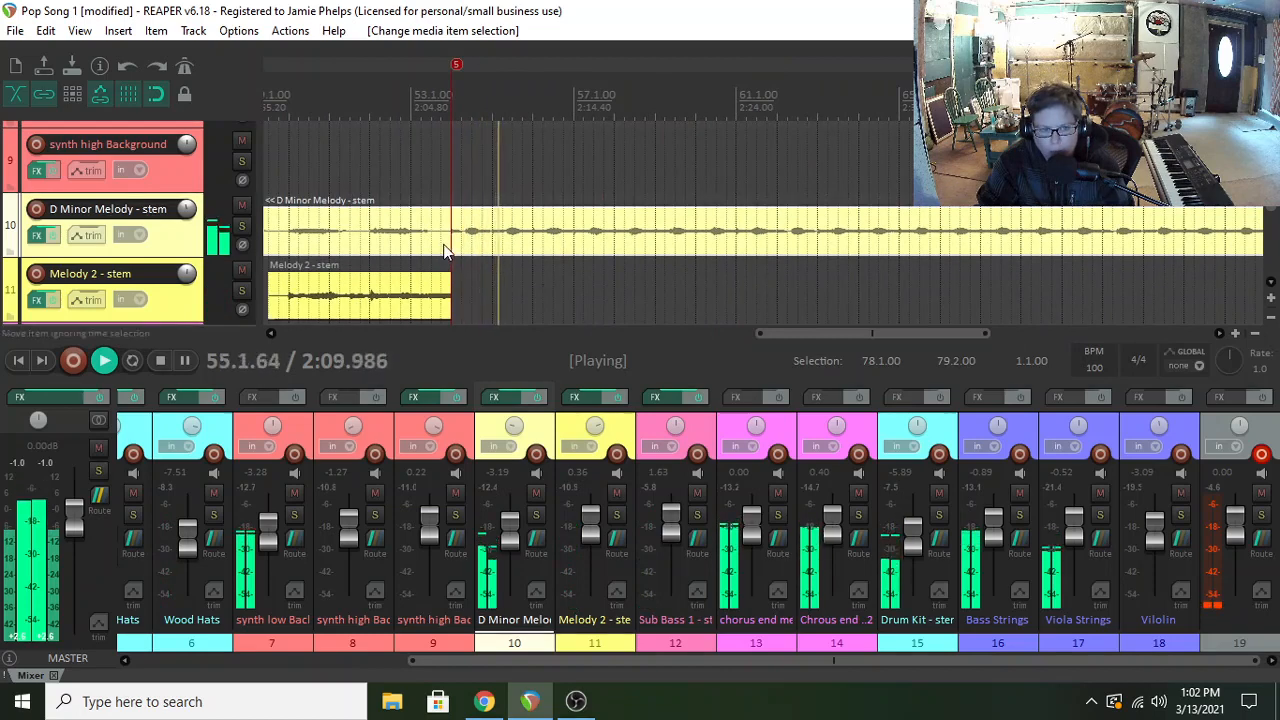
pyautogui.press('space')
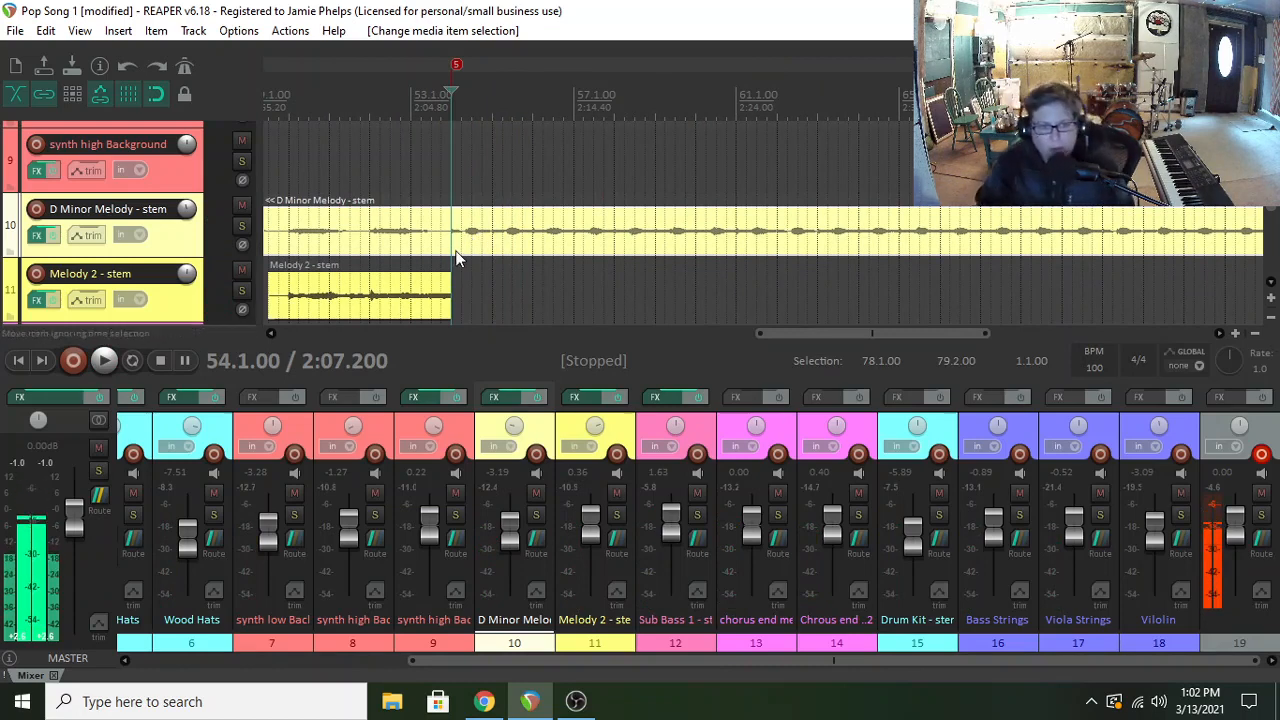
pyautogui.press('s')
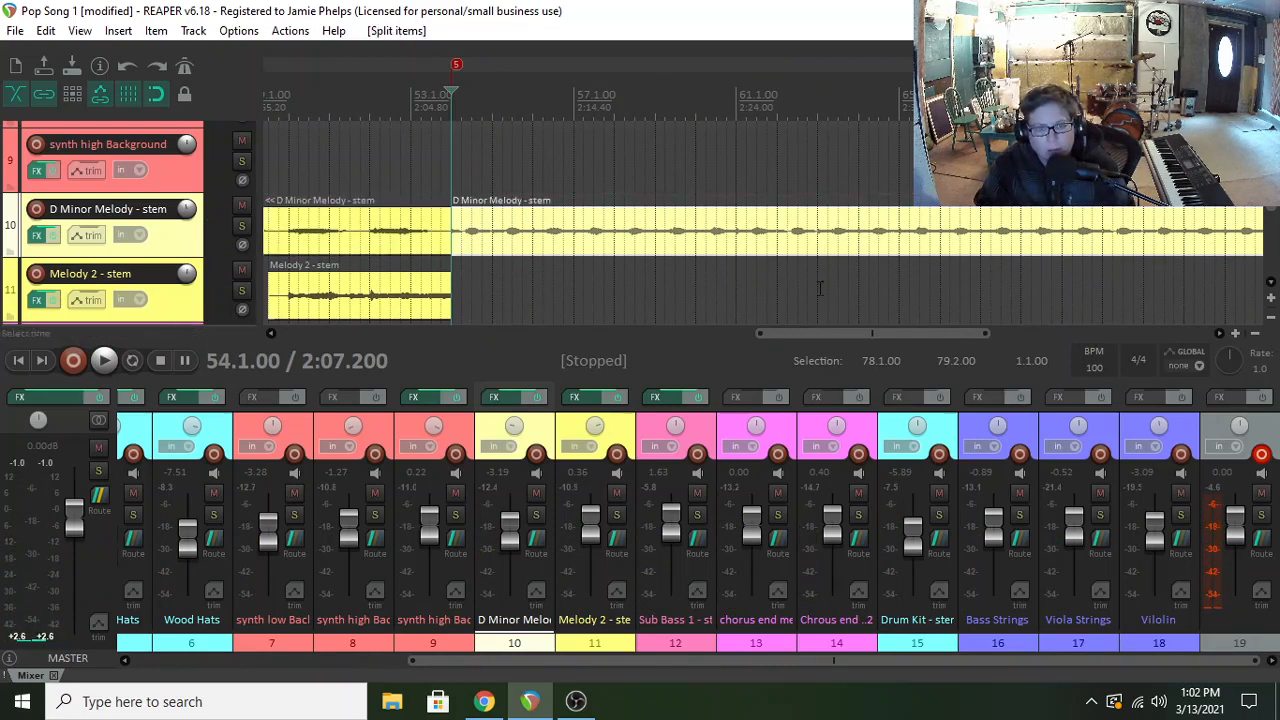
# - Solo D Minor Melody together with track 19, listen from marker 5, and clear both solos
pyautogui.scroll(8, 1273, 208)
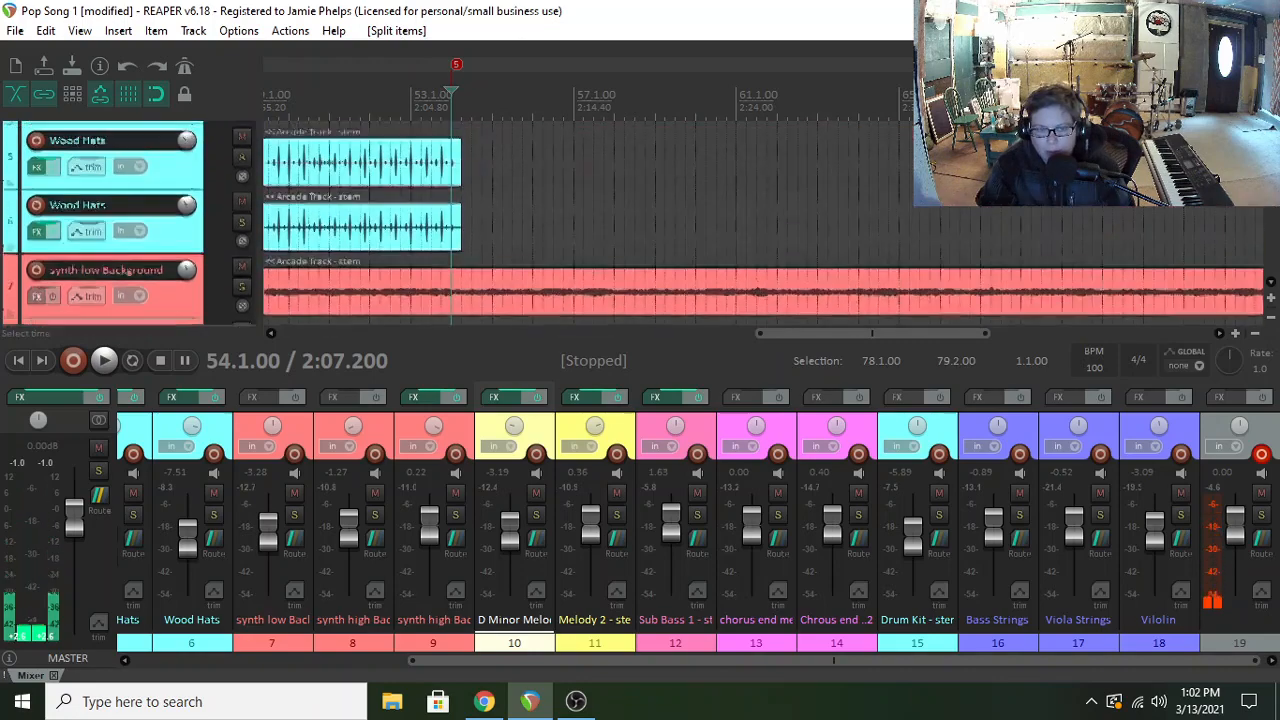
pyautogui.scroll(-6, 1273, 208)
pyautogui.scroll(-5, 1270, 225)
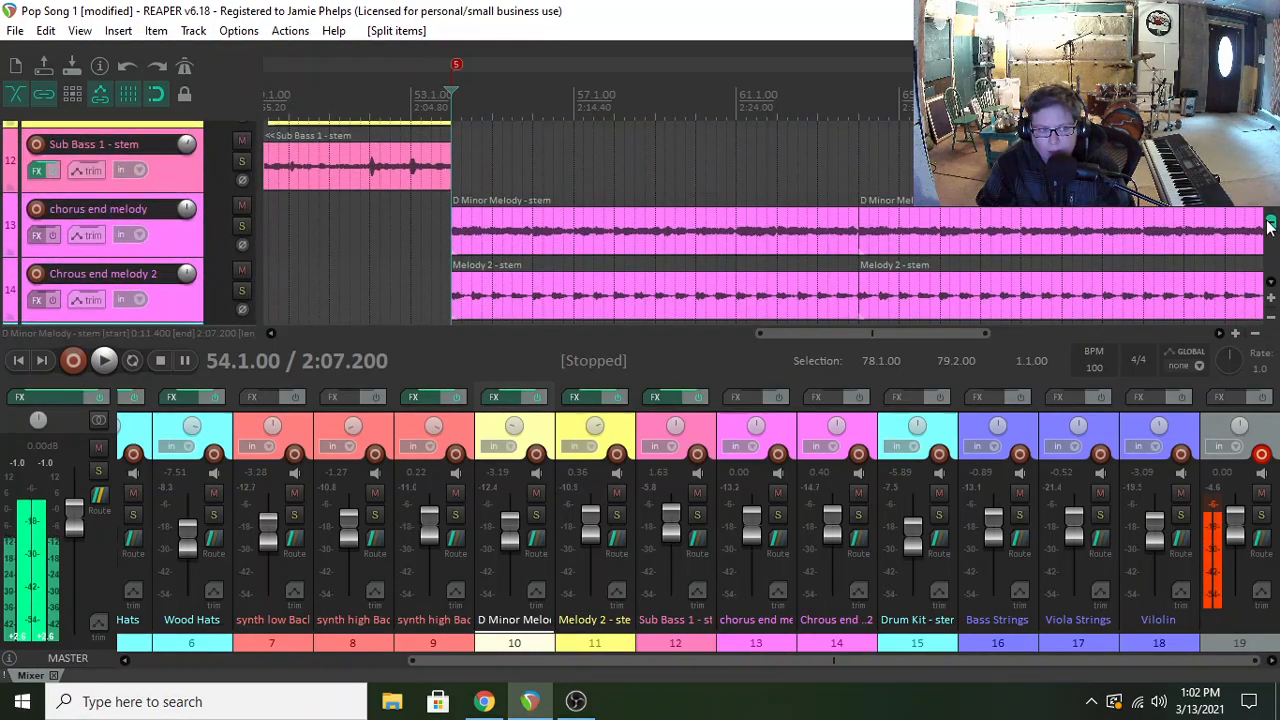
pyautogui.moveTo(1267, 220)
pyautogui.mouseDown()
pyautogui.moveTo(1260, 264)
pyautogui.moveTo(1267, 153)
pyautogui.moveTo(1266, 196)
pyautogui.mouseUp()
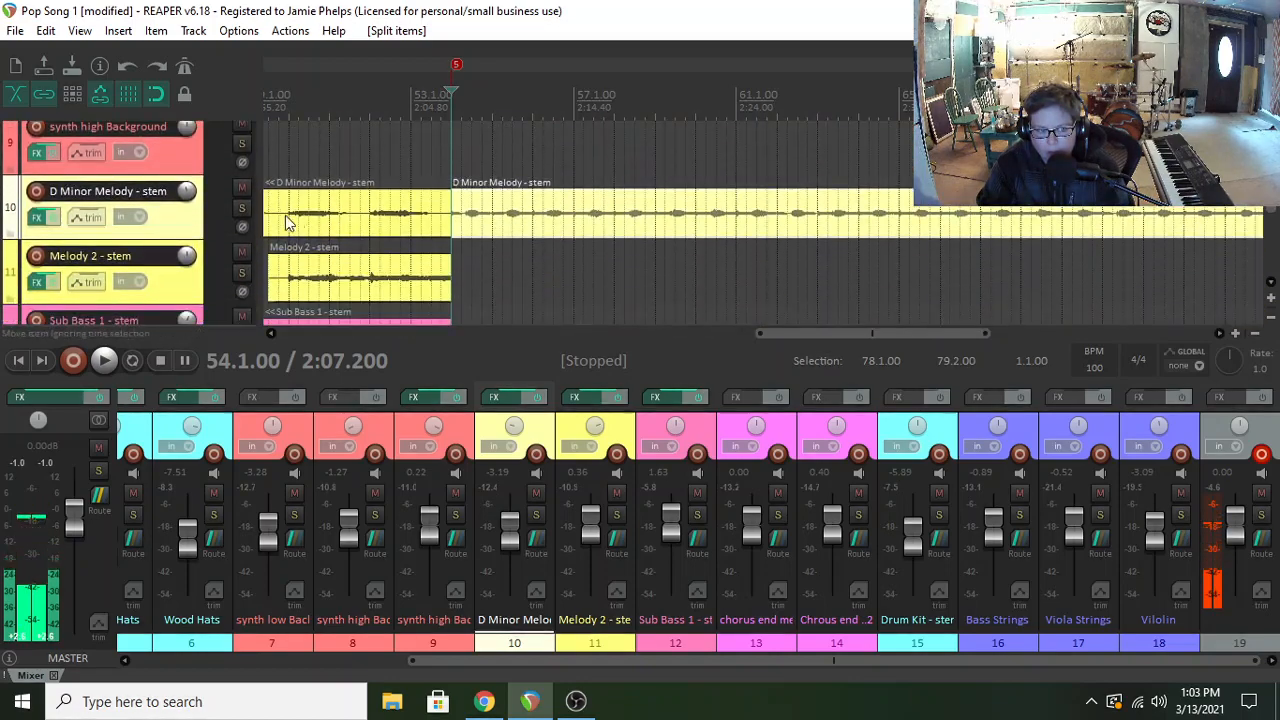
pyautogui.click(242, 208)
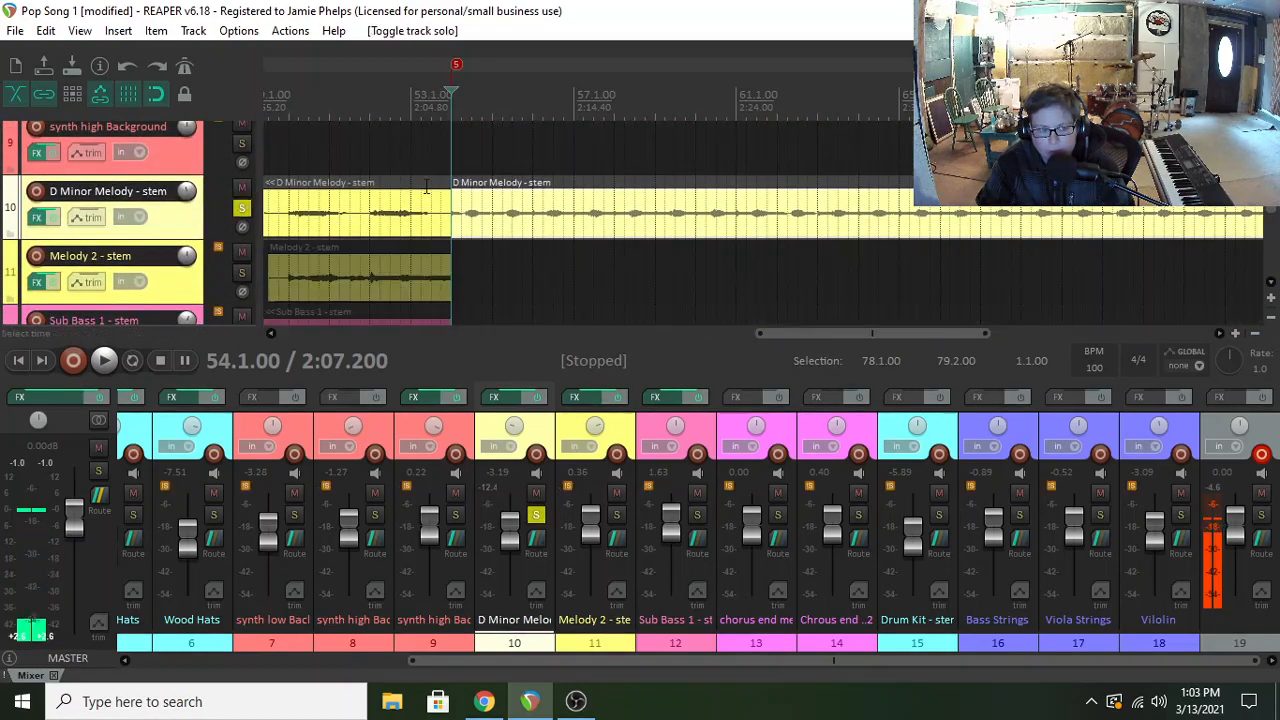
pyautogui.click(1260, 516)
pyautogui.press('space')
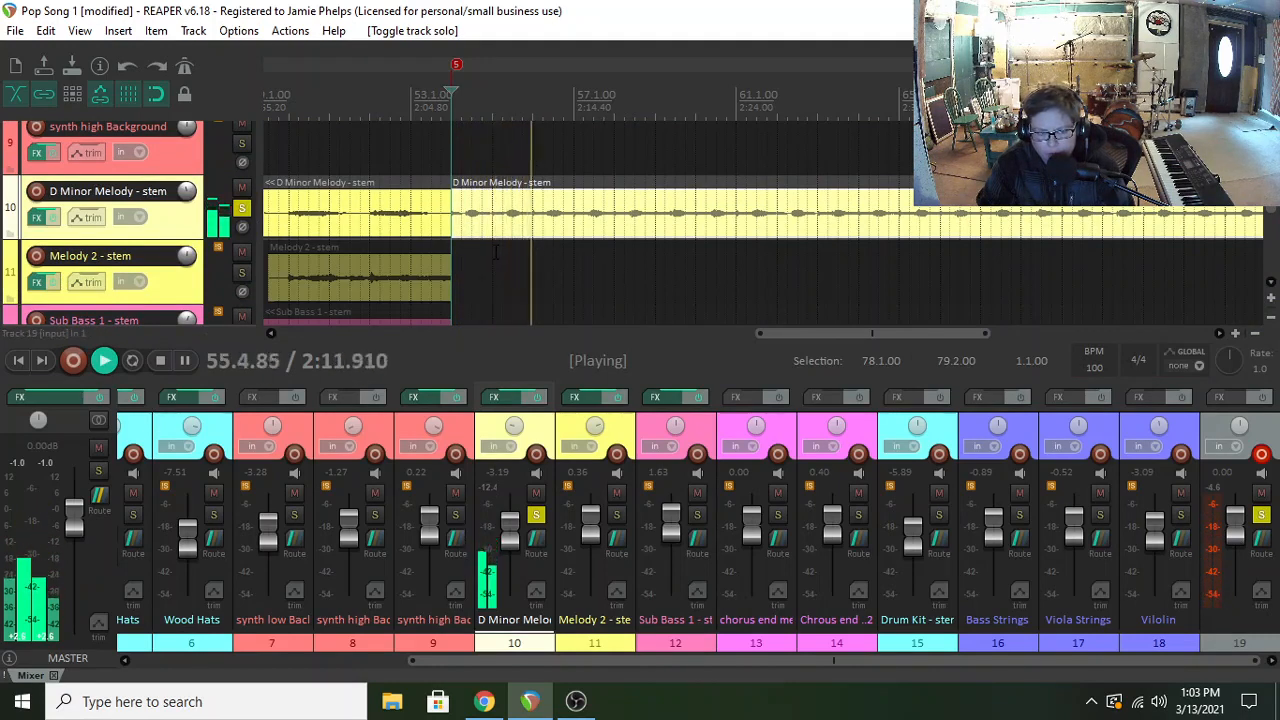
pyautogui.press('space')
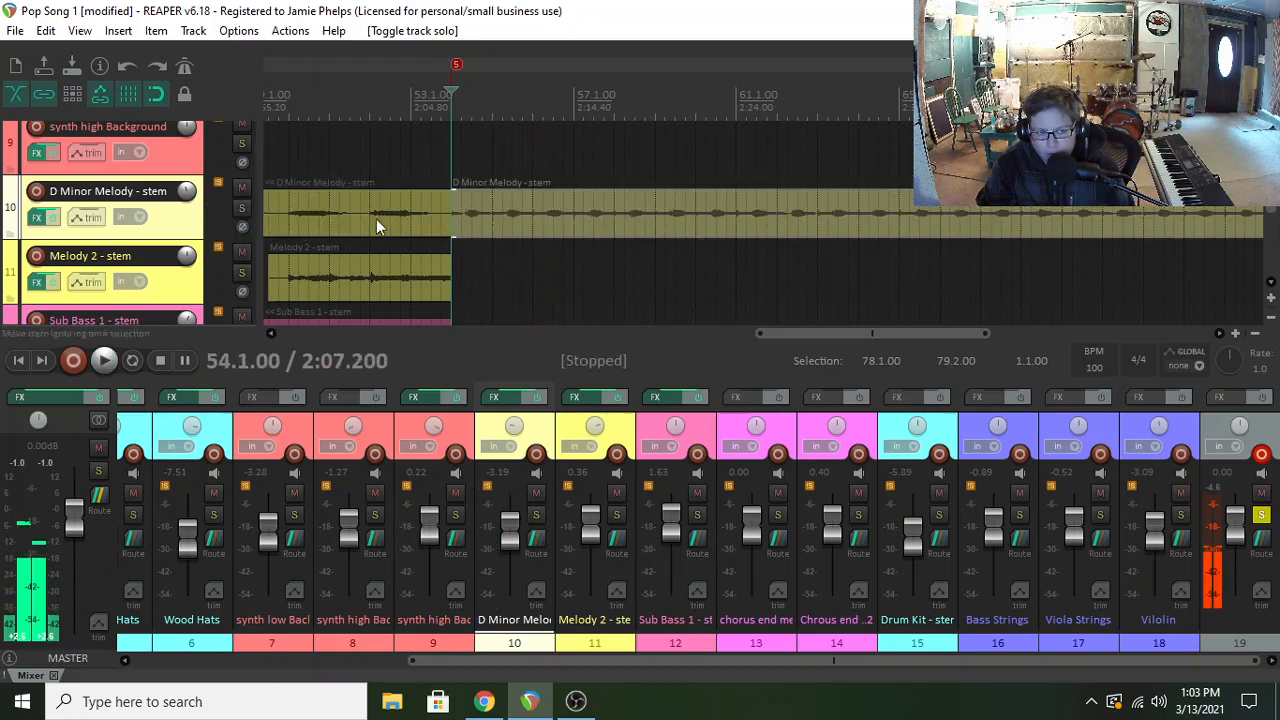
pyautogui.click(1261, 516)
# - Add a new empty track at the end of the track list and move it directly after the D Minor Melody track
pyautogui.scroll(-1, 1268, 213)
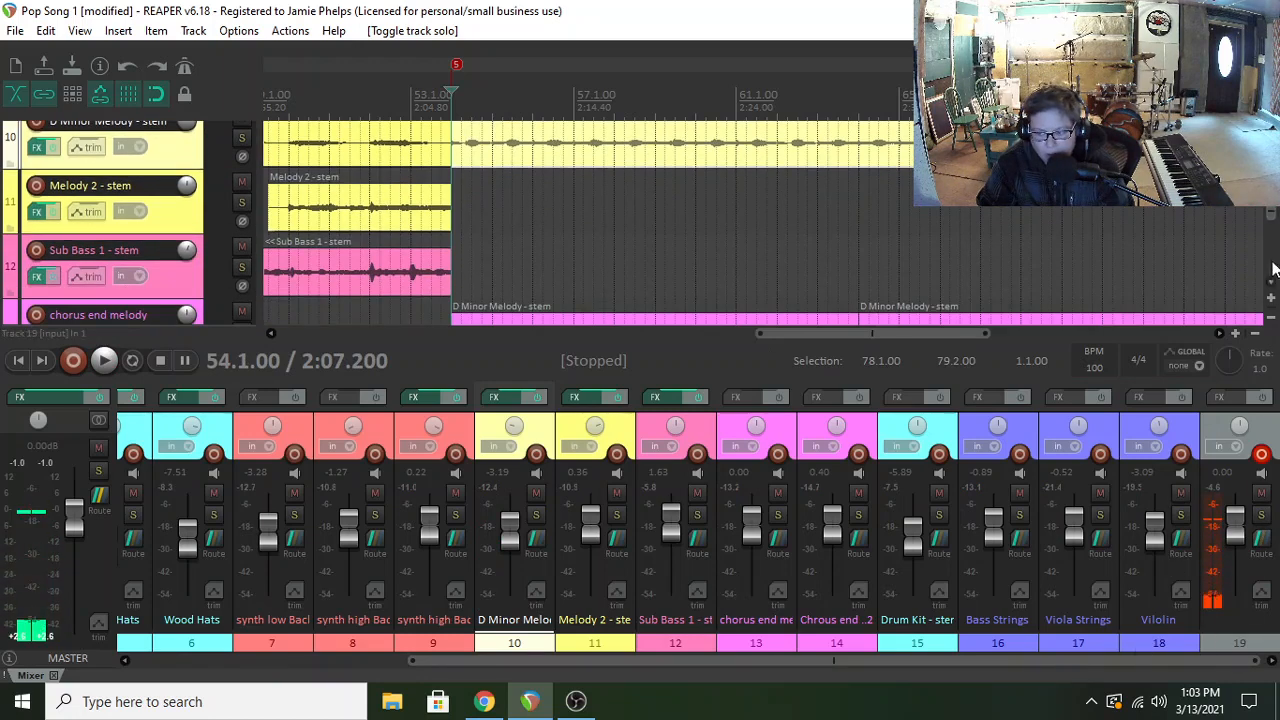
pyautogui.scroll(-5, 1270, 288)
pyautogui.doubleClick(193, 301)
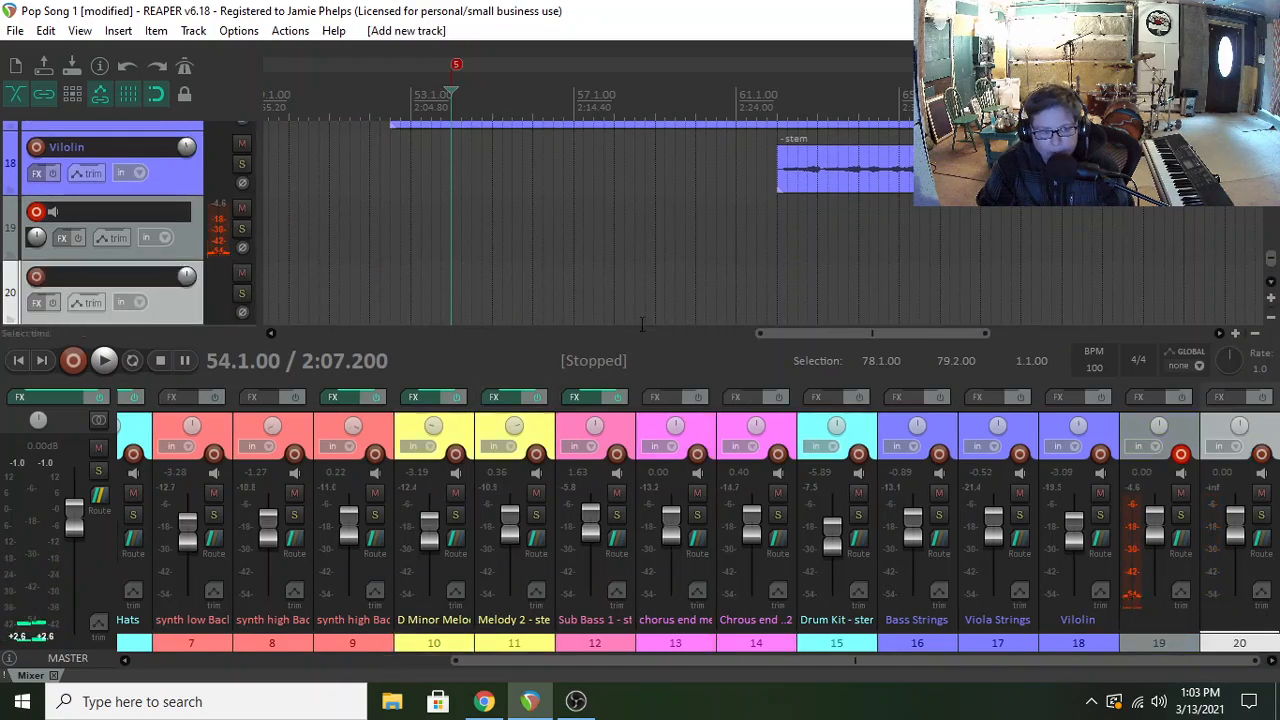
pyautogui.moveTo(1260, 445); pyautogui.dragTo(472, 440)
# - Try to move the empty track below Melody 2 in the track list, and undo each attempt
pyautogui.moveTo(1276, 272); pyautogui.dragTo(1276, 228)
pyautogui.moveTo(129, 172); pyautogui.dragTo(172, 228)
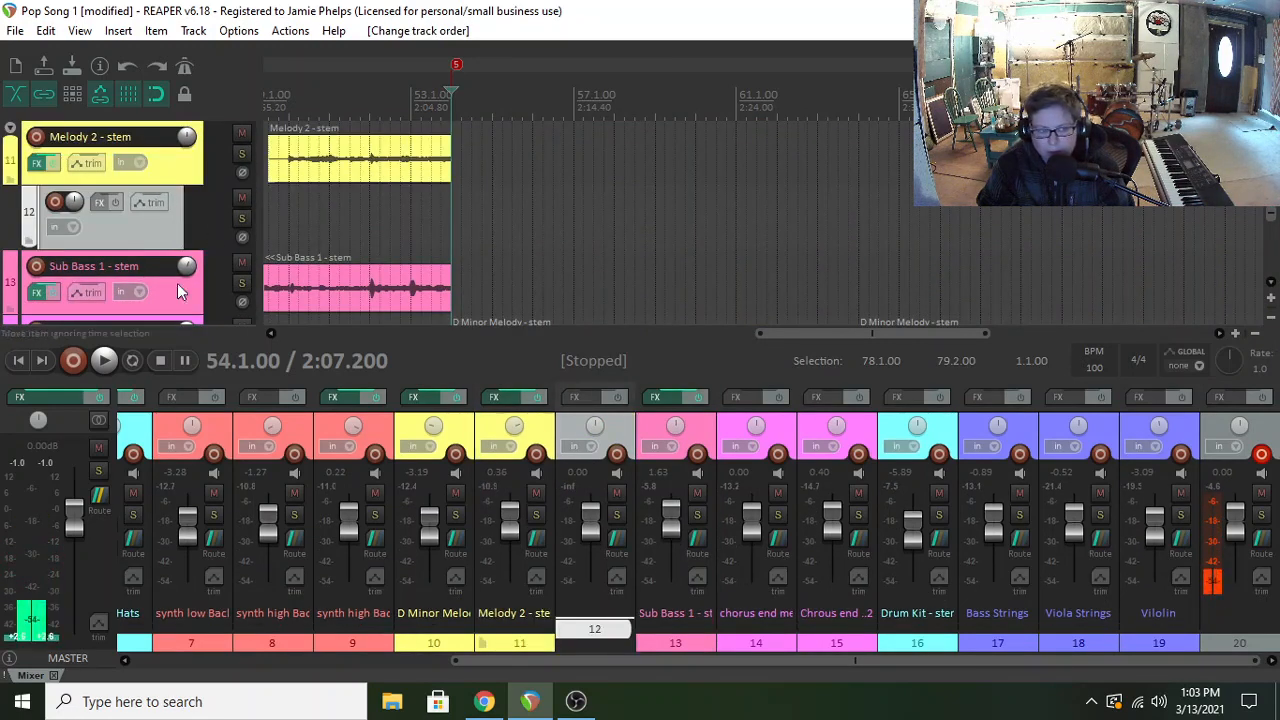
pyautogui.click(124, 65)
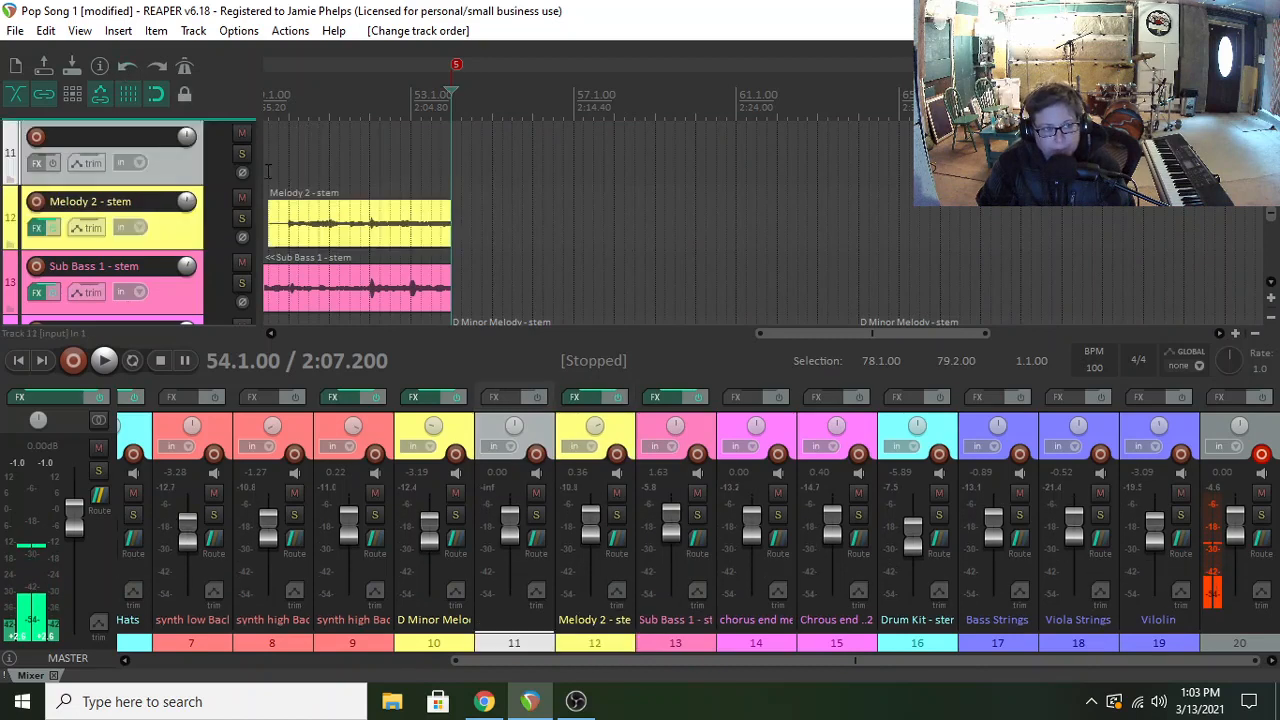
pyautogui.moveTo(175, 178); pyautogui.dragTo(172, 222)
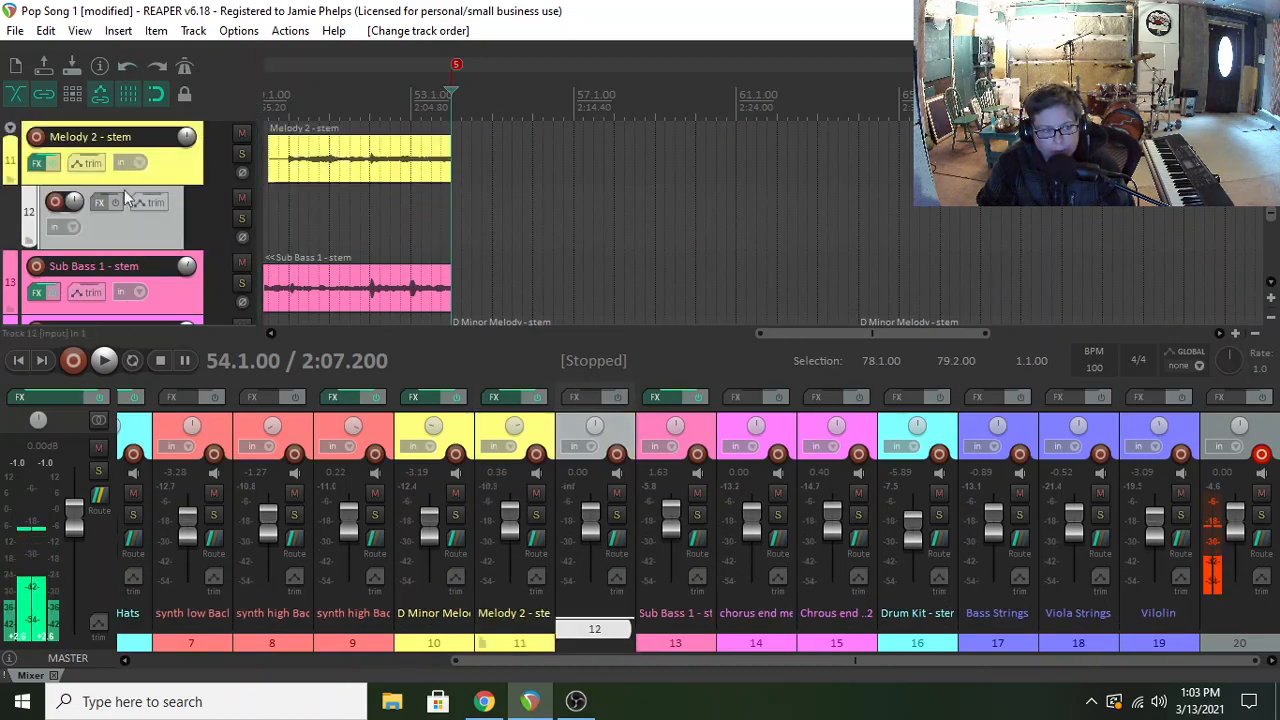
pyautogui.click(127, 66)
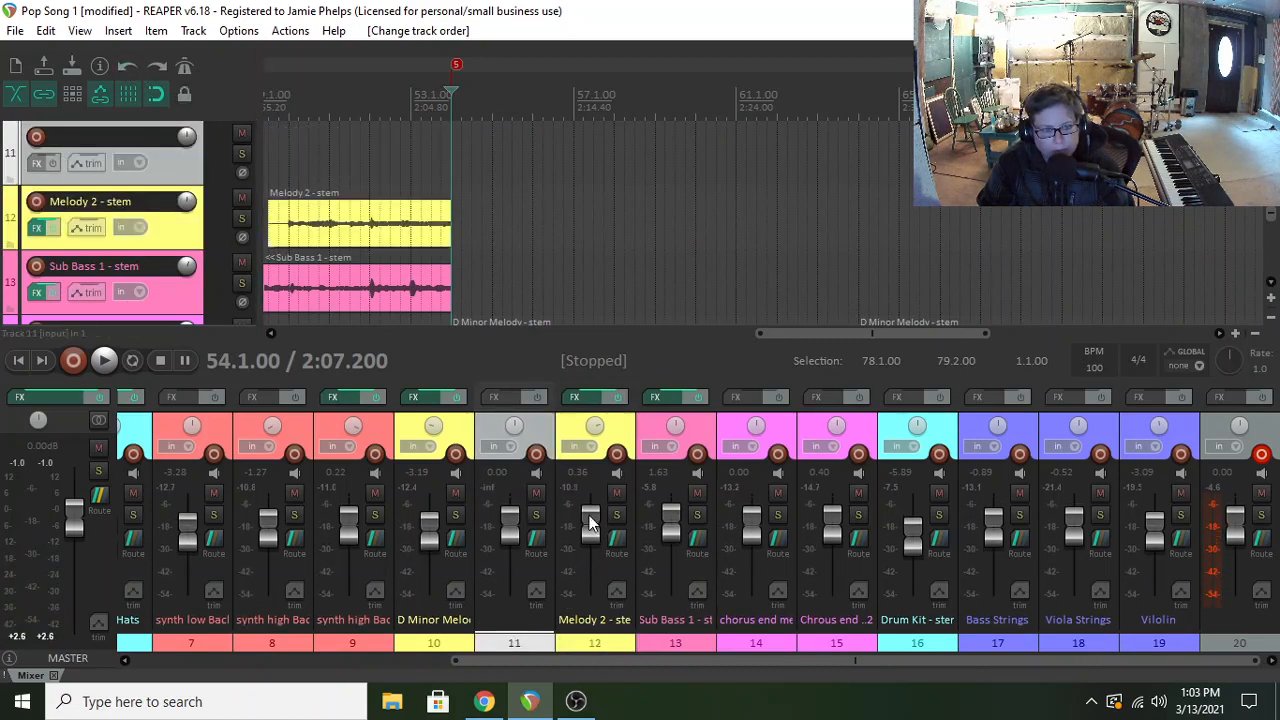
# - Place the empty track between Melody 2 and Sub Bass 1, and move the D Minor Melody part after marker 5 onto it
pyautogui.moveTo(536, 429); pyautogui.dragTo(636, 430)
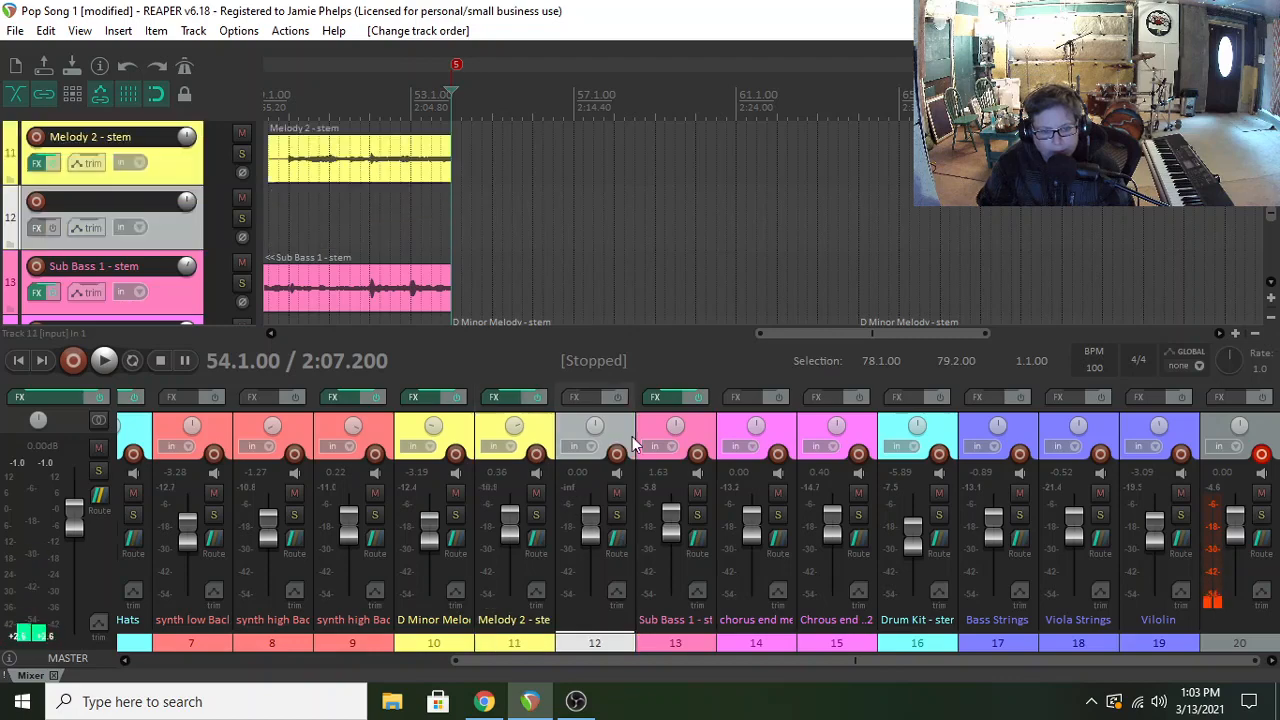
pyautogui.scroll(10, 590, 220)
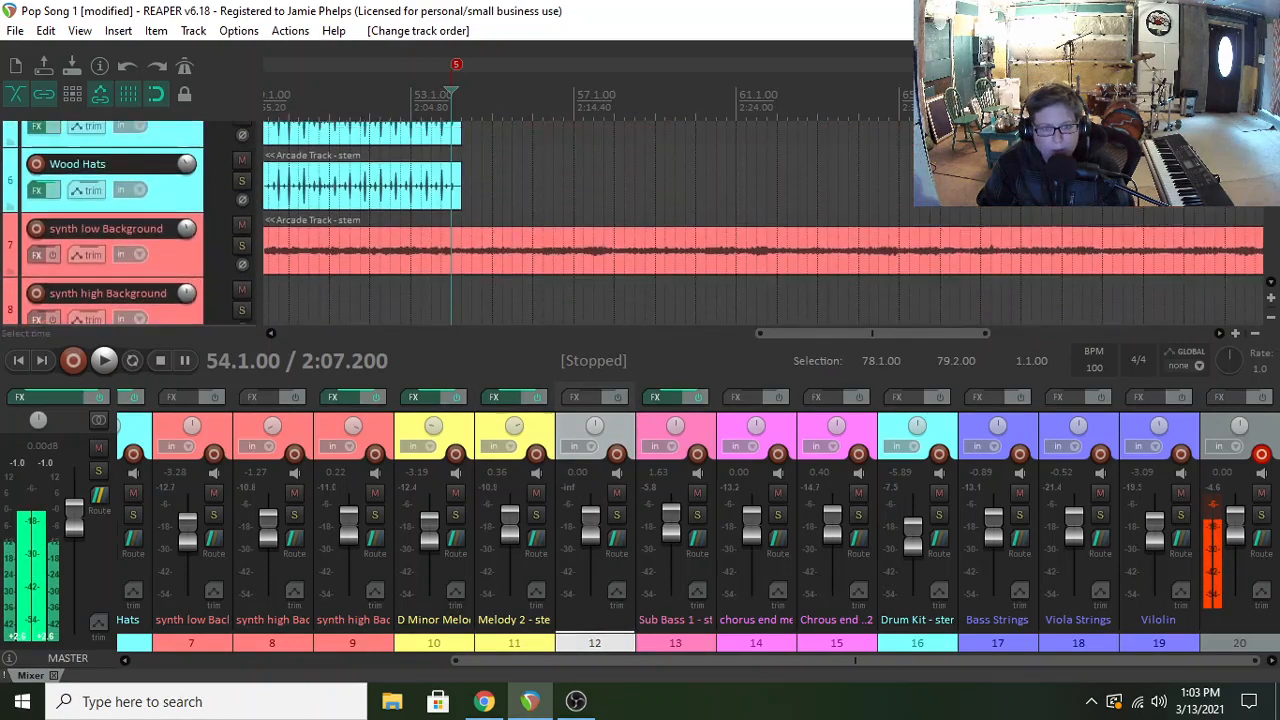
pyautogui.scroll(-10, 1273, 213)
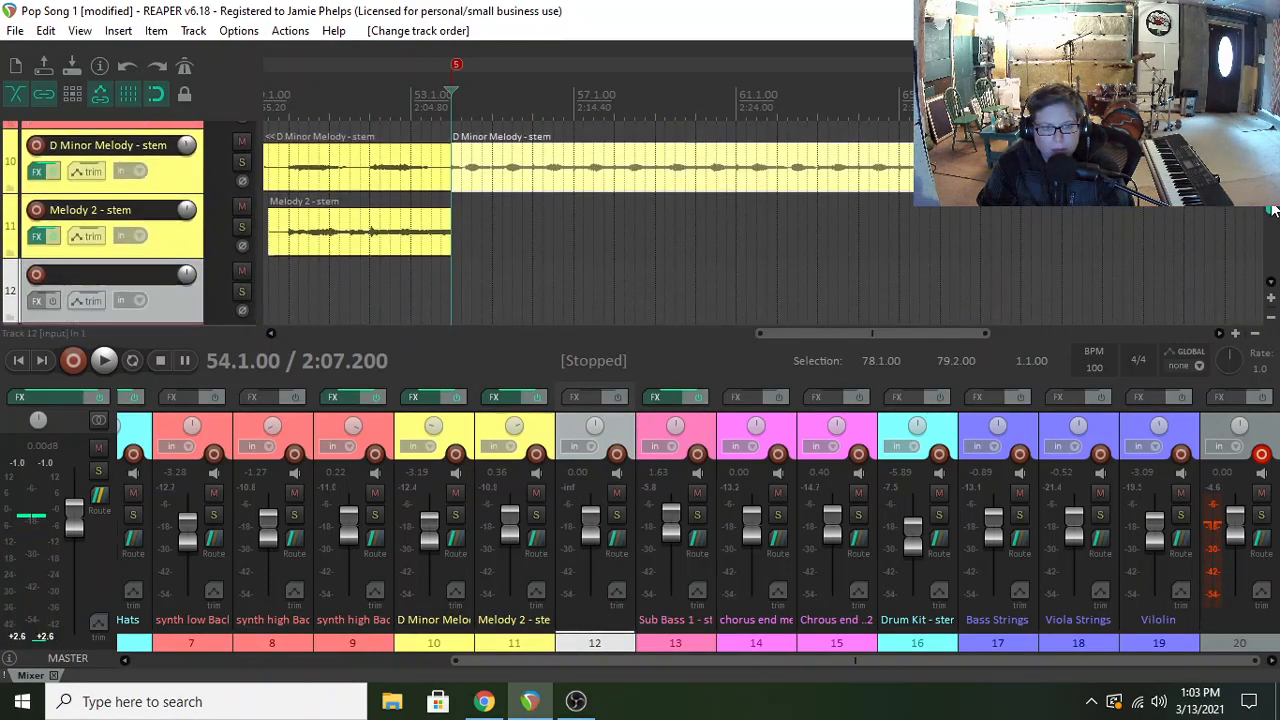
pyautogui.scroll(1, 387, 250)
pyautogui.moveTo(498, 186); pyautogui.dragTo(500, 305)
pyautogui.scroll(-2, 1273, 217)
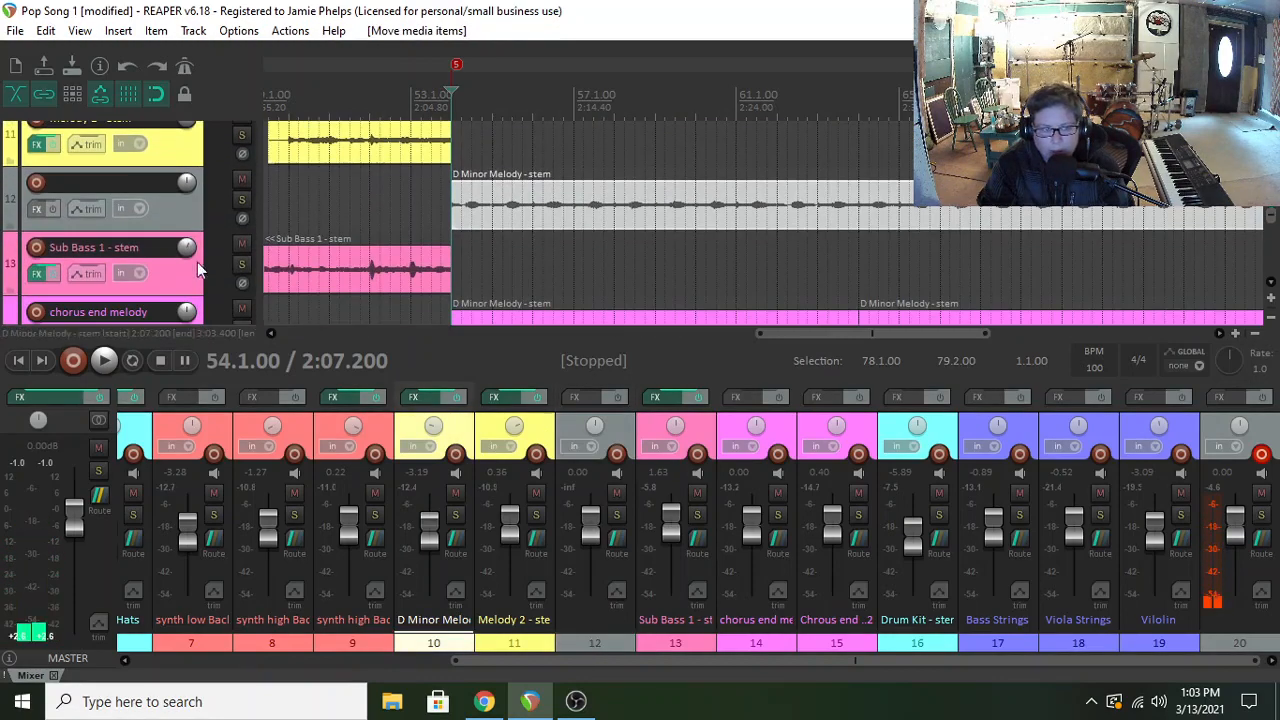
# - Set the color of the new track 12 to the basic light yellow, matching the melody tracks
pyautogui.rightClick(183, 210)
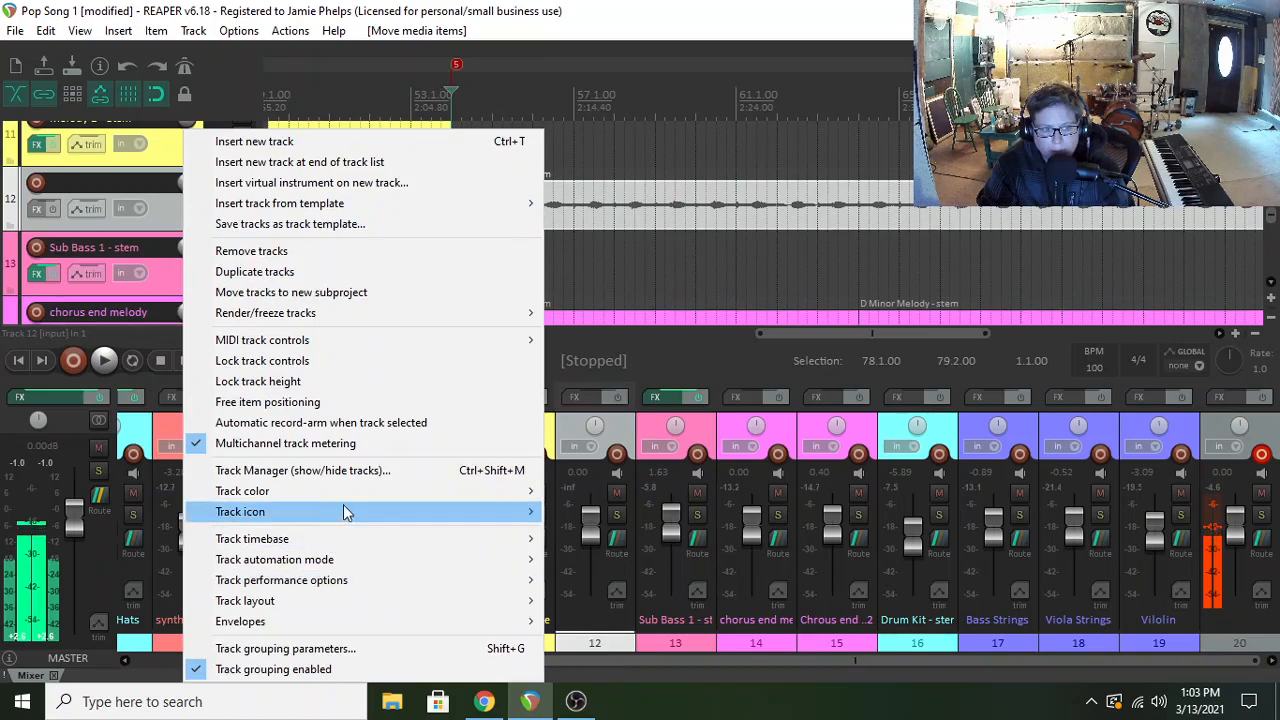
pyautogui.moveTo(393, 490)
pyautogui.click(608, 491)
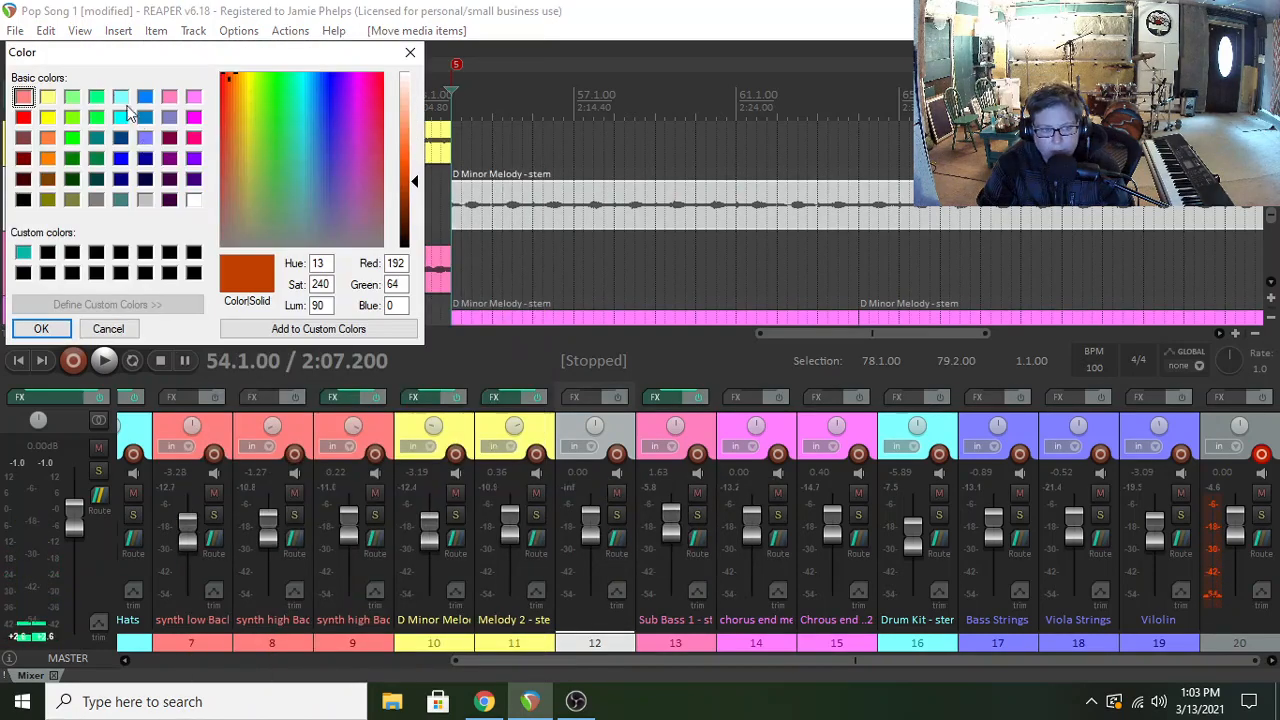
pyautogui.click(47, 96)
pyautogui.click(41, 328)
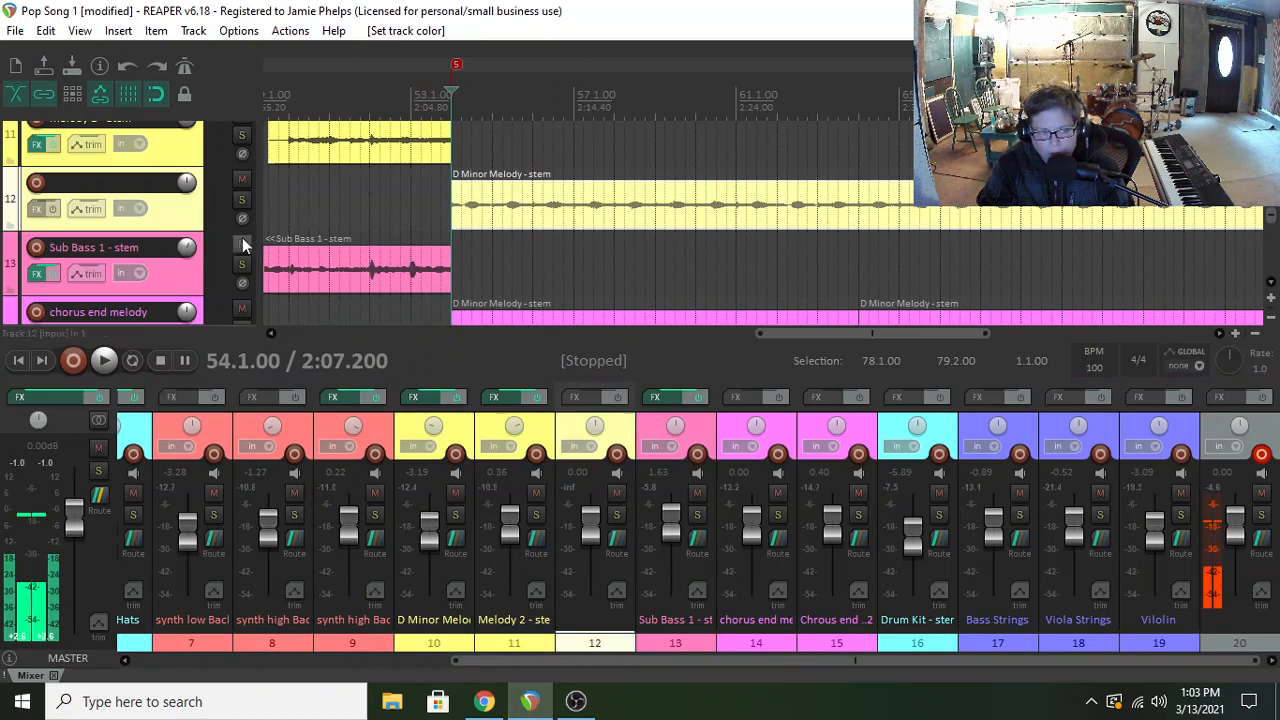
# - Name the new yellow track 12 "string ping"
pyautogui.doubleClick(120, 181)
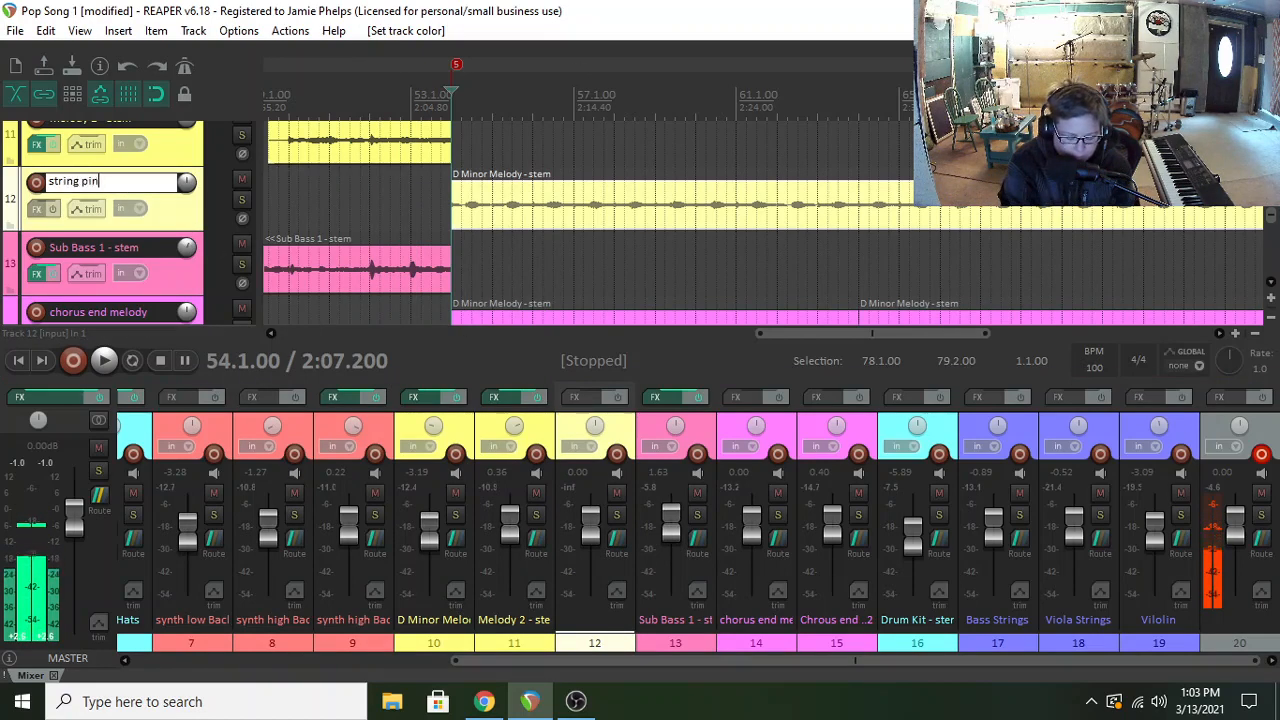
pyautogui.write('string ping')
pyautogui.press('Return')
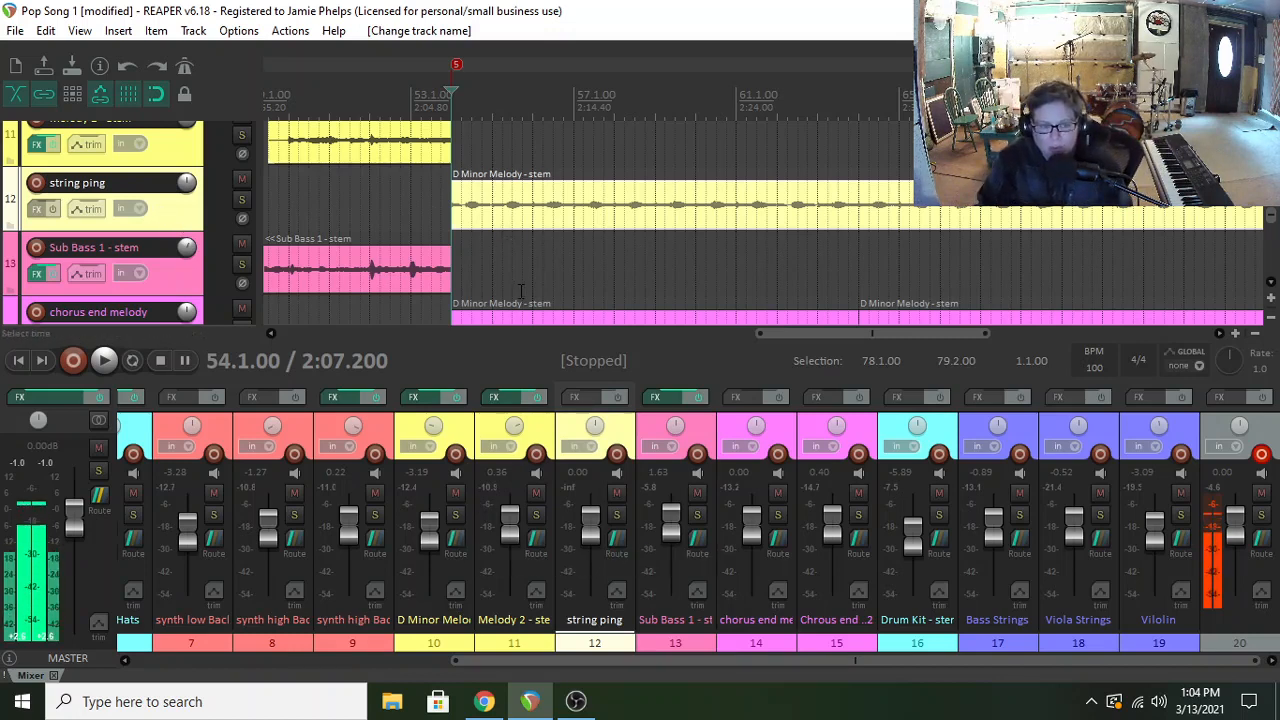
# - Solo Drum Kit, Bass Strings, chorus end melody and track 20, and play them from marker 5
pyautogui.moveTo(1275, 228)
pyautogui.mouseDown()
pyautogui.moveTo(1272, 275)
pyautogui.moveTo(1272, 226)
pyautogui.moveTo(1272, 253)
pyautogui.mouseUp()
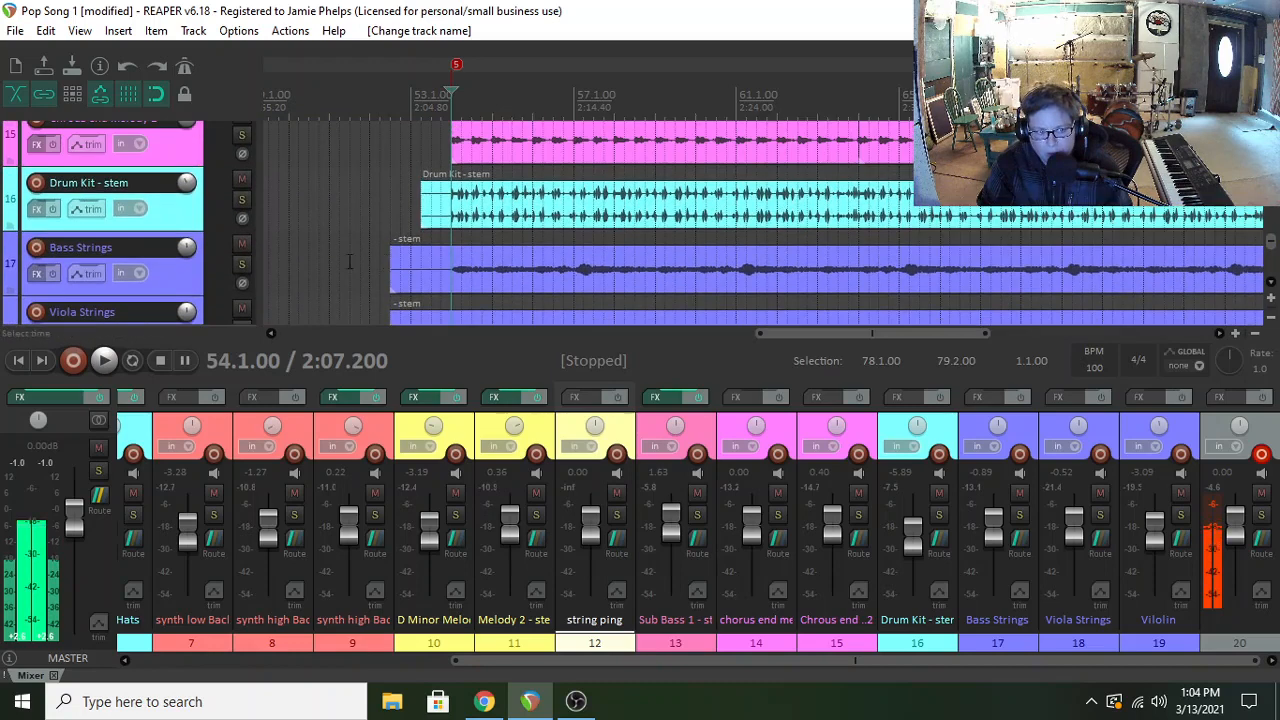
pyautogui.click(241, 199)
pyautogui.click(1261, 515)
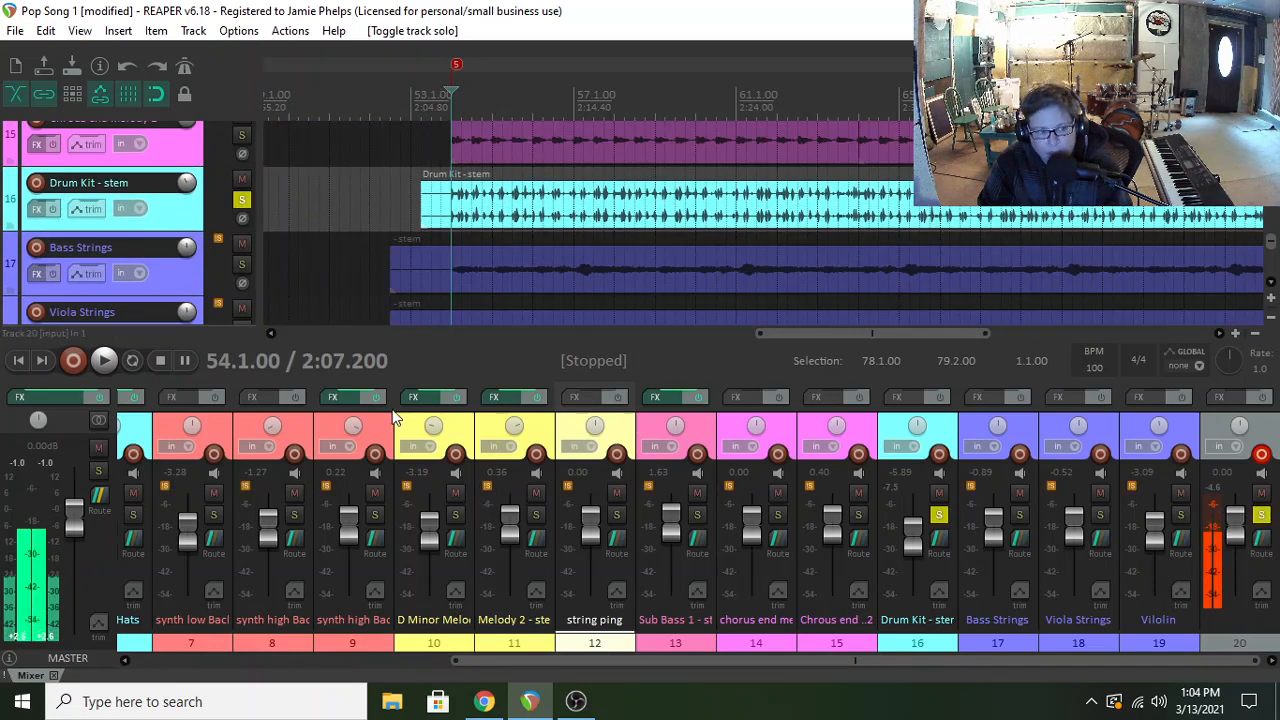
pyautogui.click(242, 264)
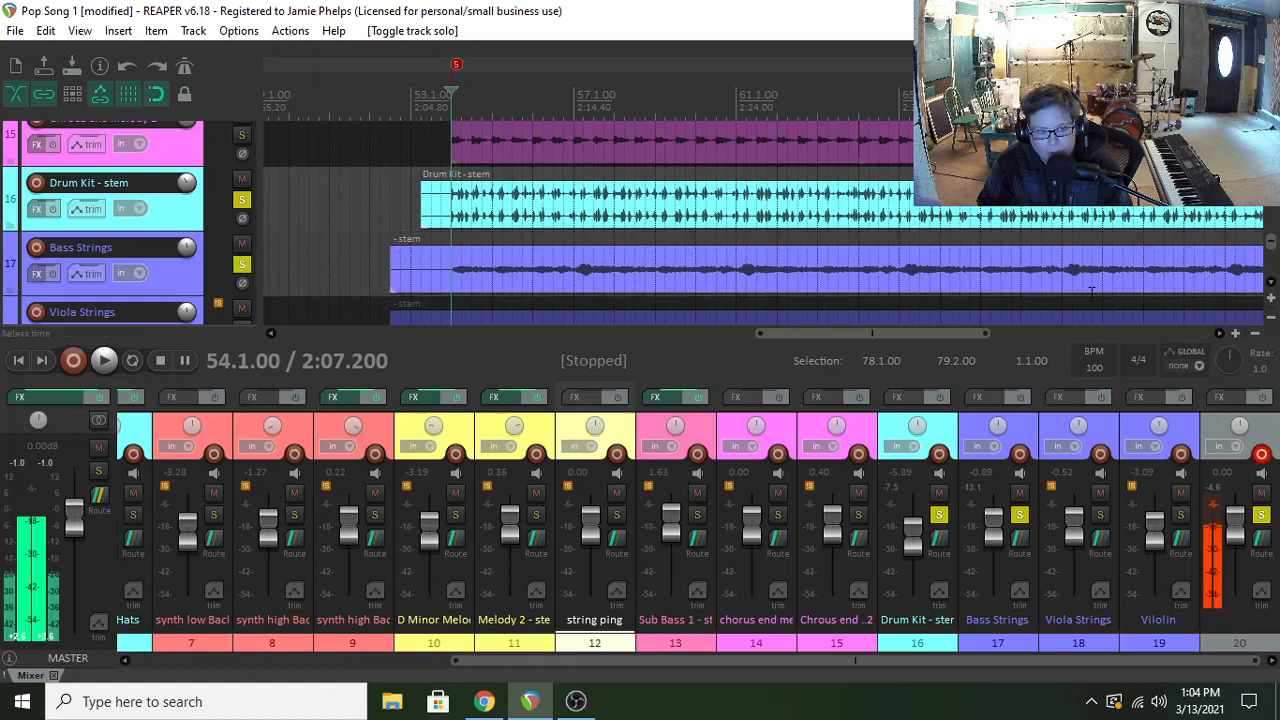
pyautogui.moveTo(1269, 243); pyautogui.dragTo(1270, 234)
pyautogui.click(242, 190)
pyautogui.press('space')
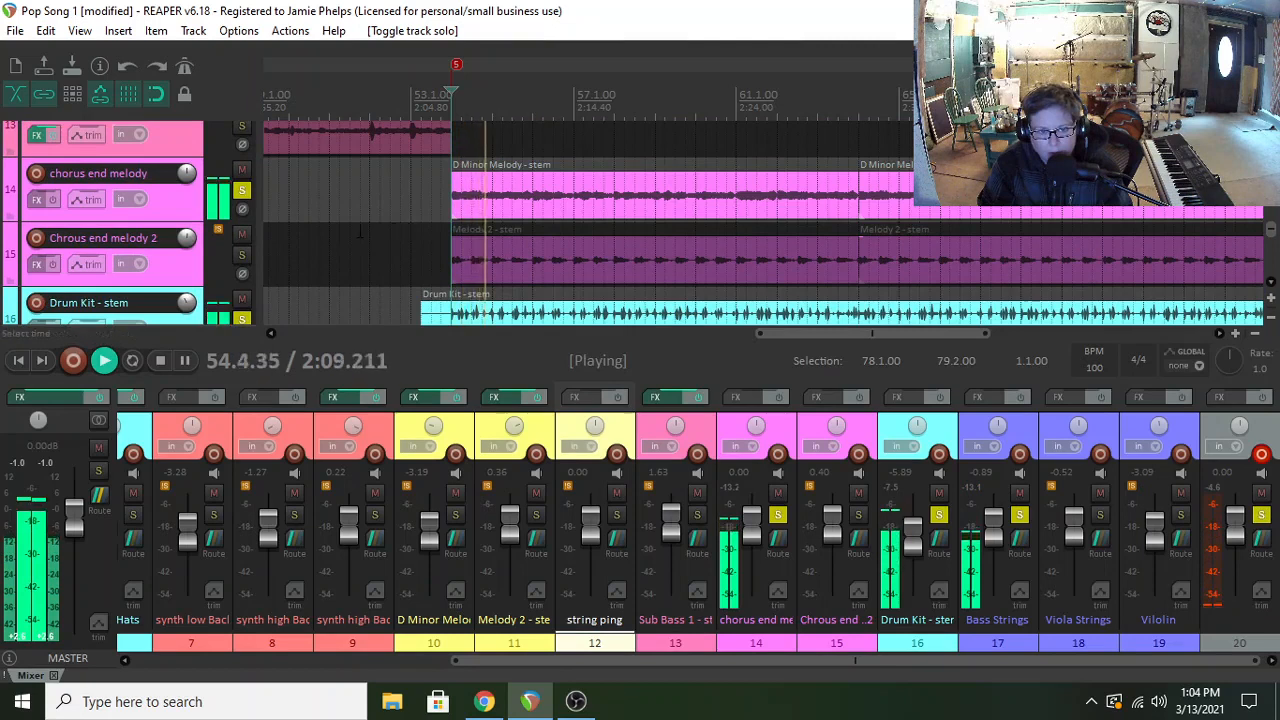
# - Toggle the Bass Strings solo during playback to compare, stop, and clear the solo on chorus end melody
pyautogui.click(1016, 515)
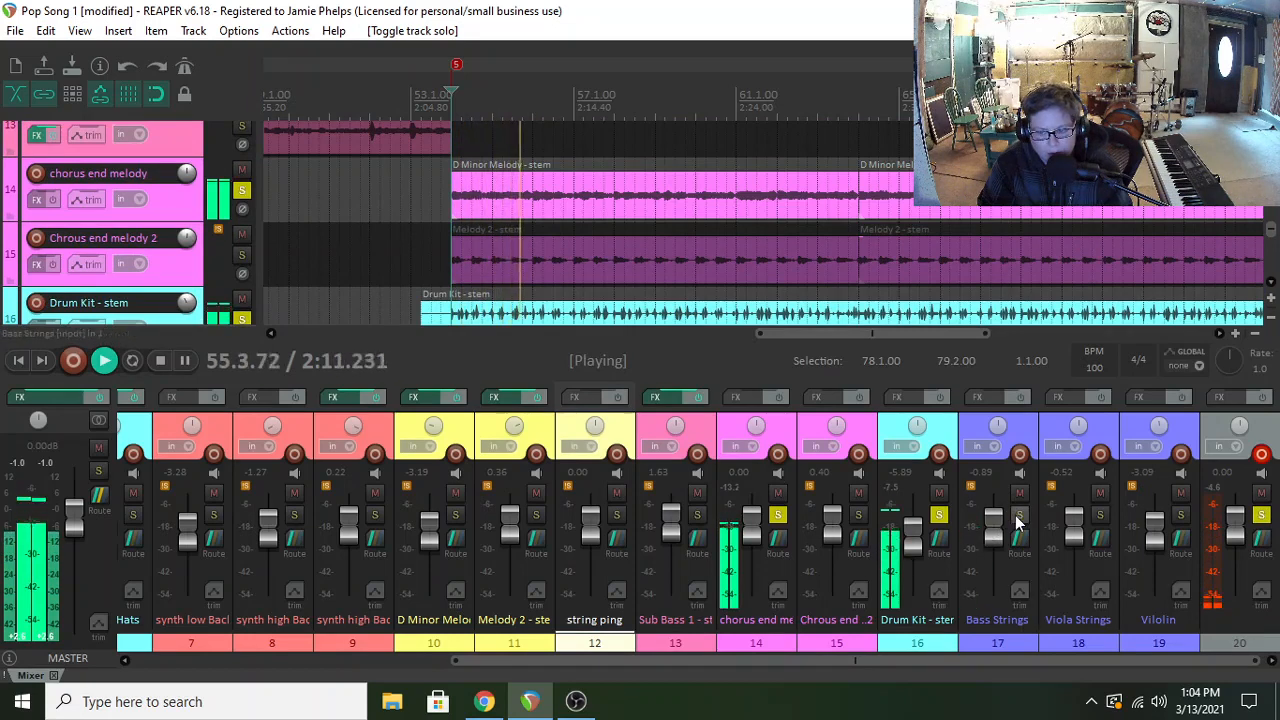
pyautogui.press('space')
pyautogui.click(778, 518)
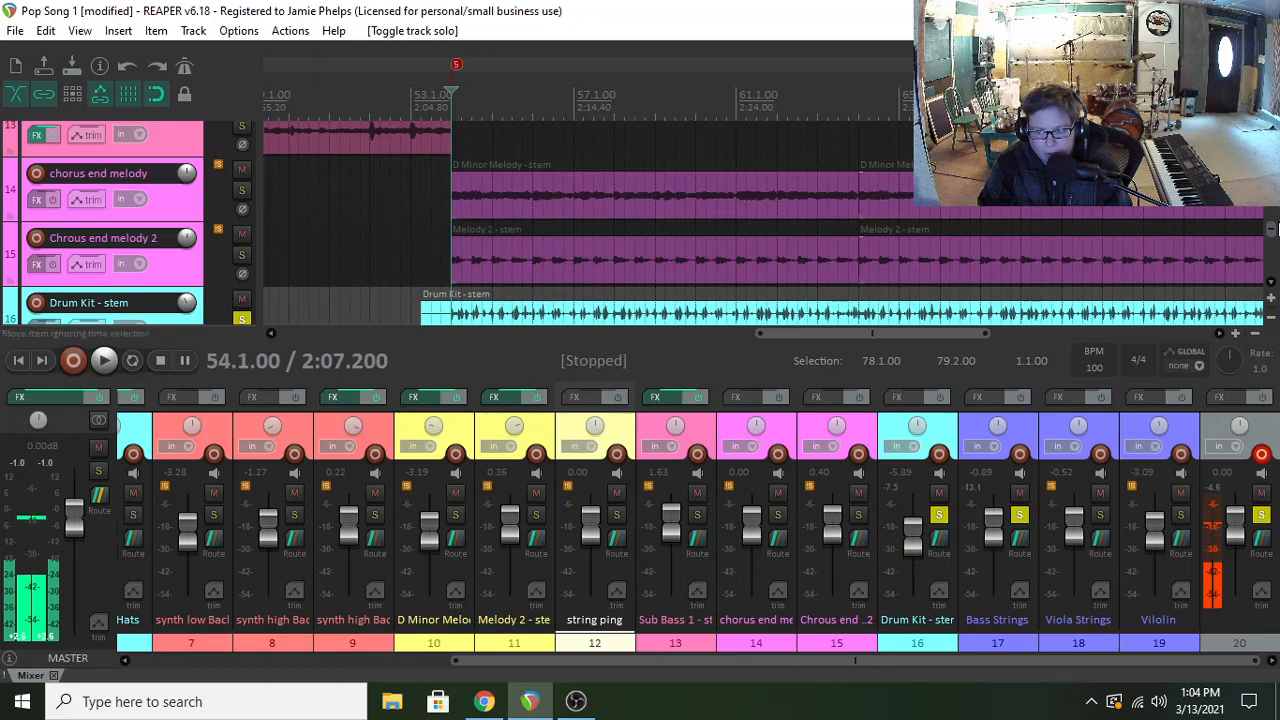
# - Play the soloed Drum Kit and Bass Strings from marker 5, and stop
pyautogui.moveTo(1272, 228); pyautogui.dragTo(1272, 242)
pyautogui.press('space')
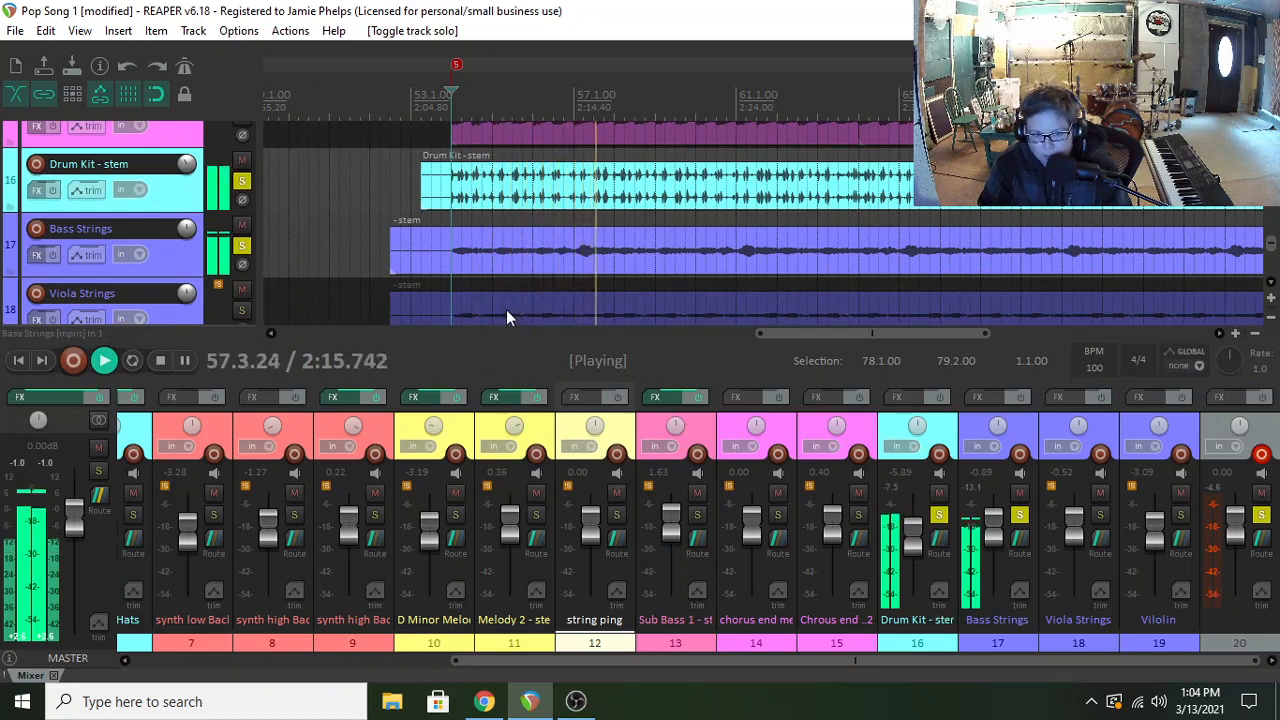
pyautogui.press('space')
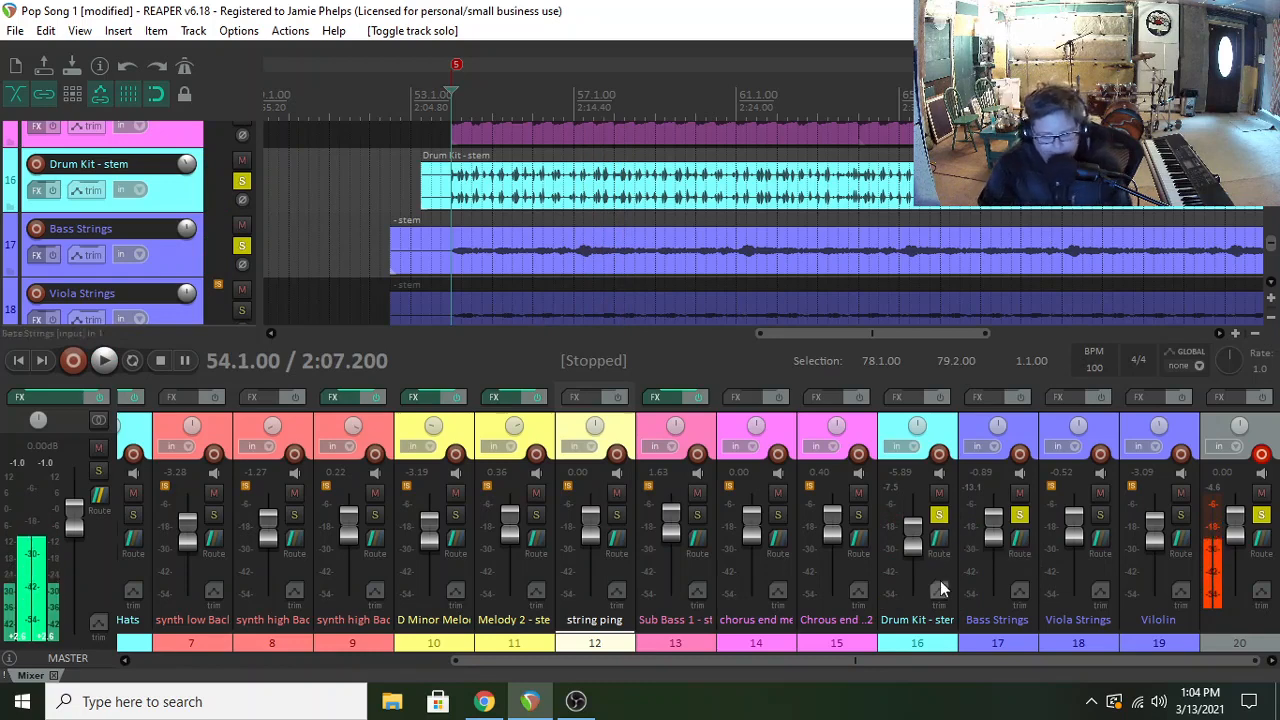
# - Add the Waves Doubler2 Stereo effect to the Bass Strings track
pyautogui.click(981, 397)
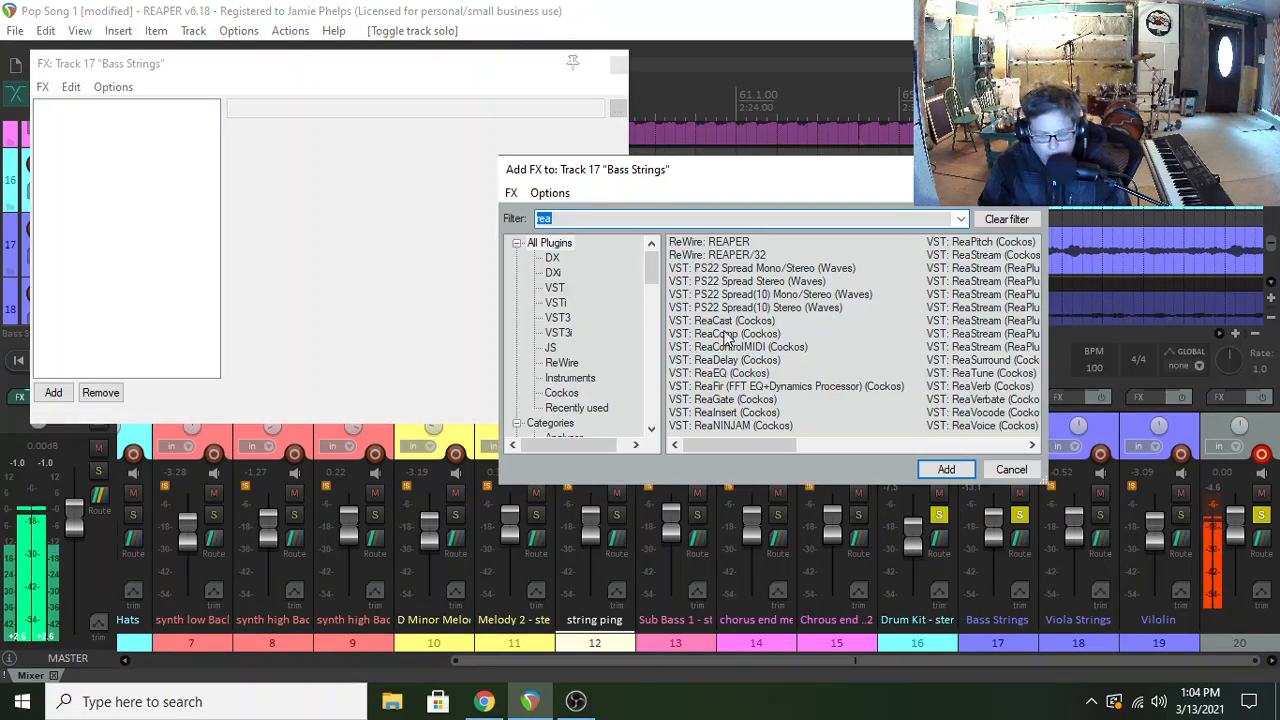
pyautogui.write('doubl')
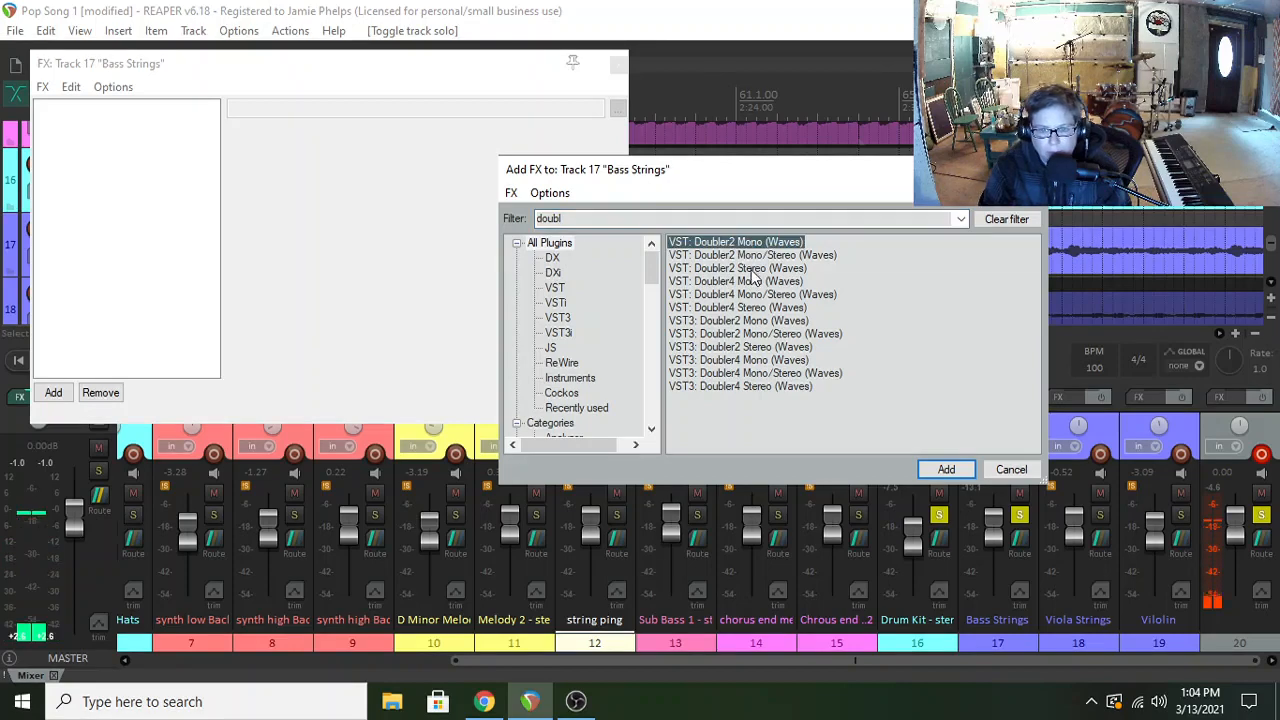
pyautogui.press('Down')
pyautogui.press('Down')
pyautogui.click(970, 476)
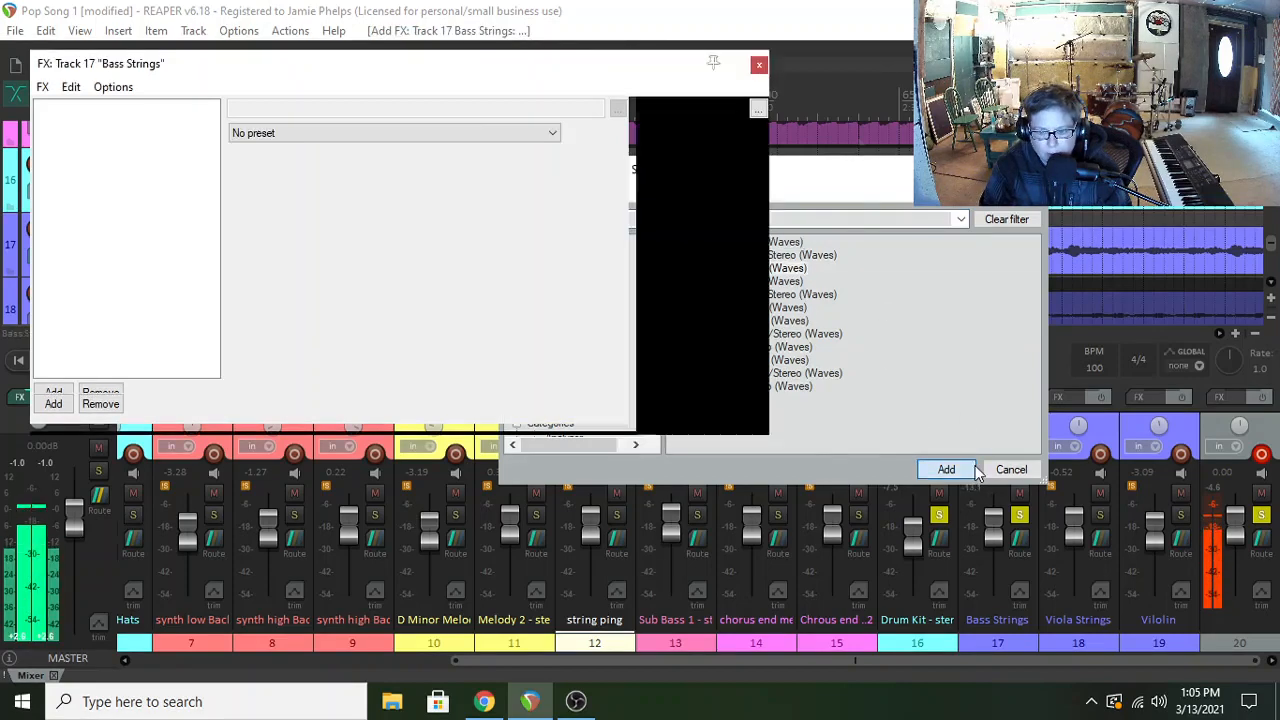
# - Unsolo Drum Kit, set the Bass Strings doubler's detune to 3 for voice 1 and -3 for voice 2, and close the effect window
pyautogui.click(443, 339)
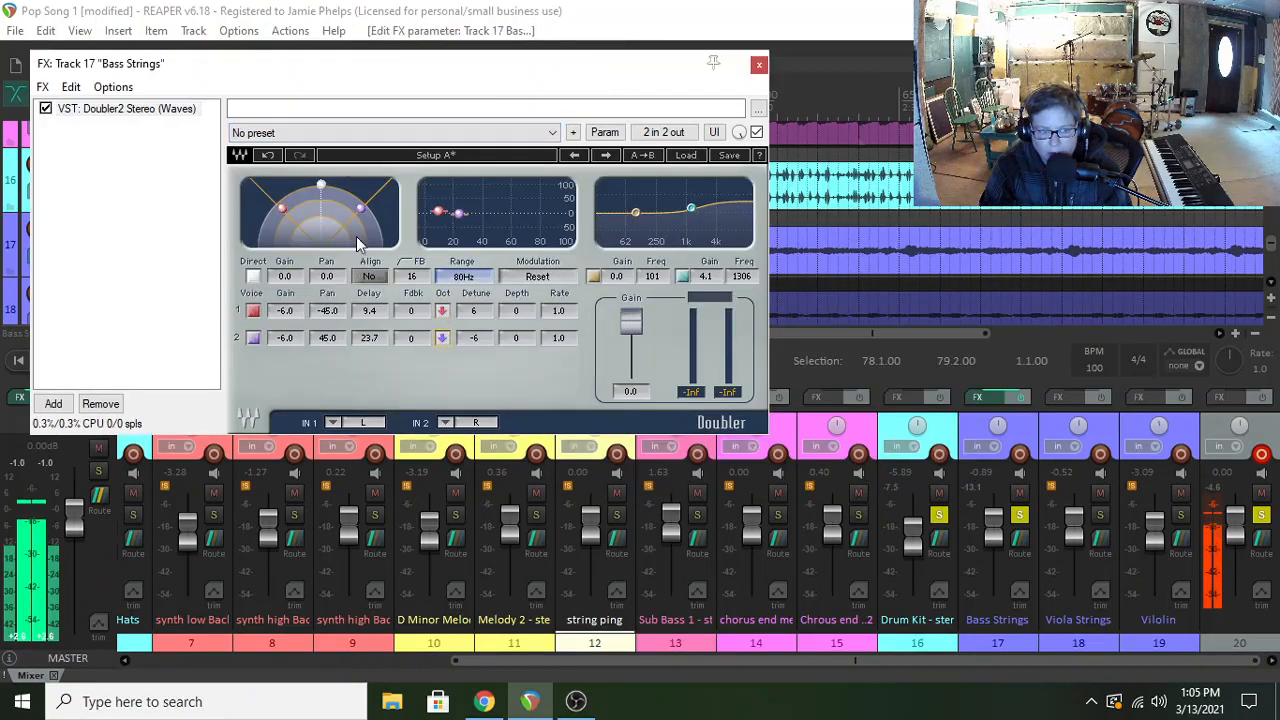
pyautogui.click(939, 515)
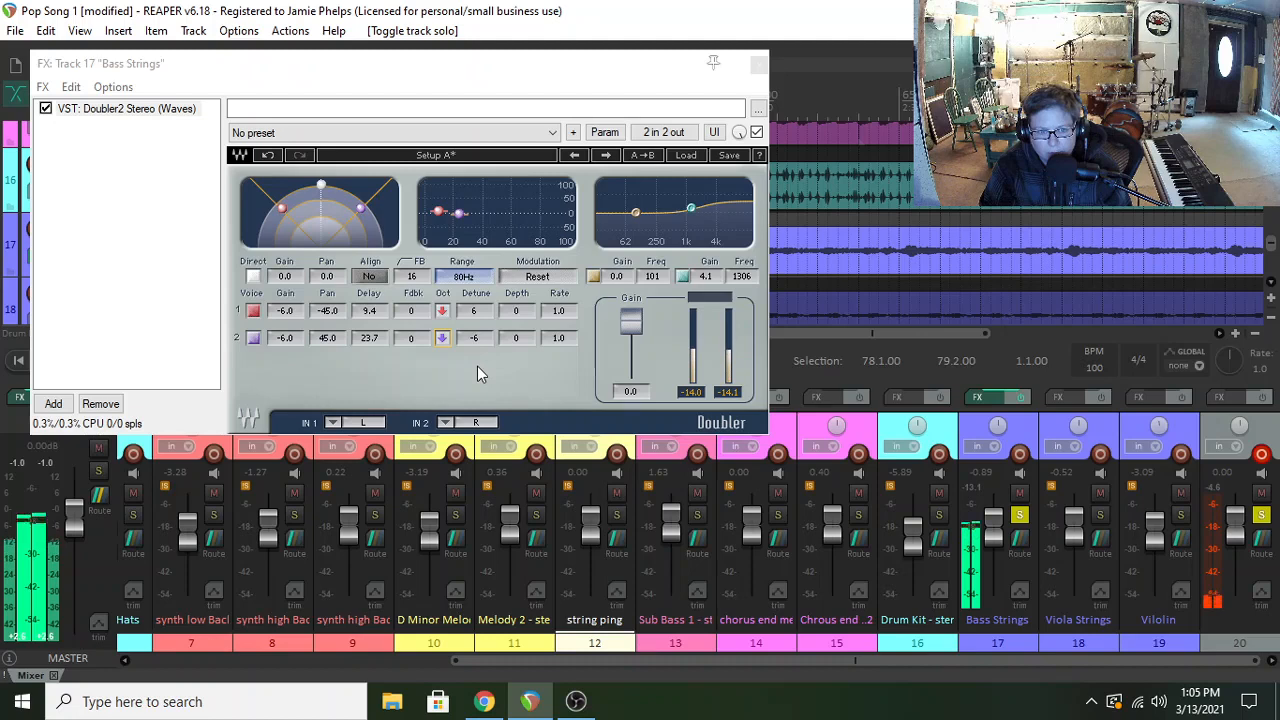
pyautogui.click(475, 312)
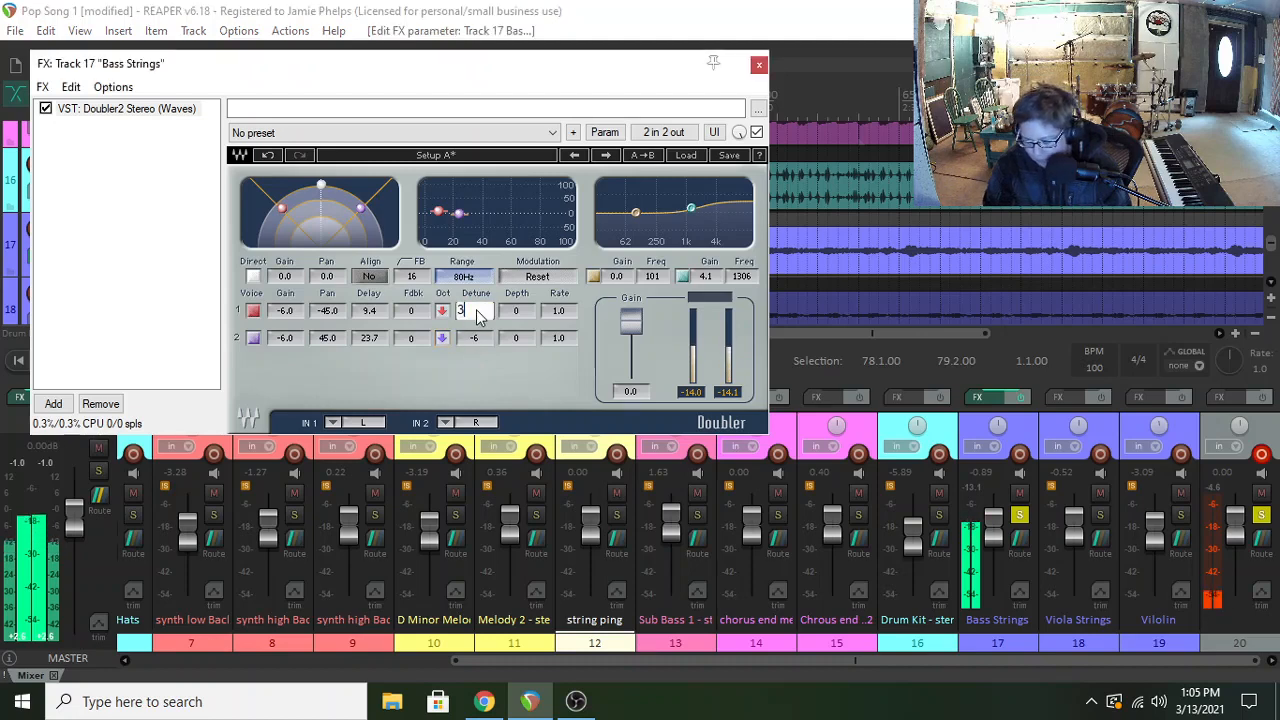
pyautogui.click(477, 340)
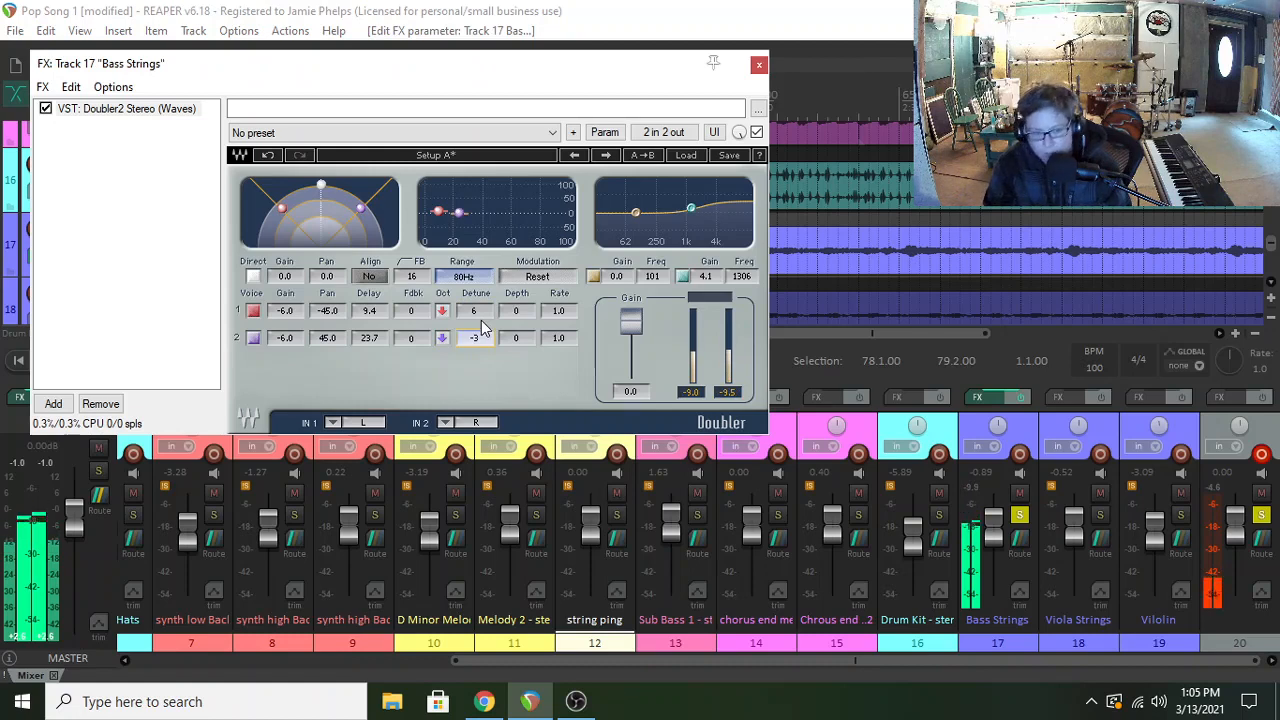
pyautogui.write('-3')
pyautogui.click(480, 313)
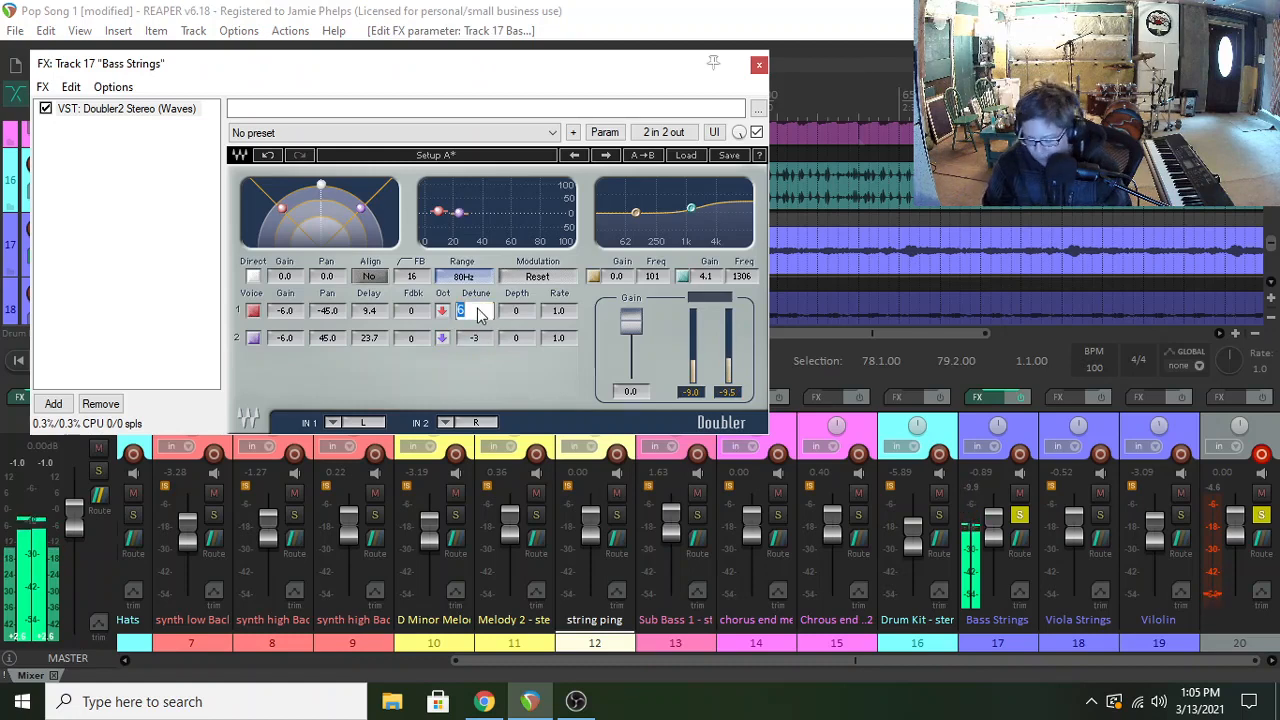
pyautogui.write('3')
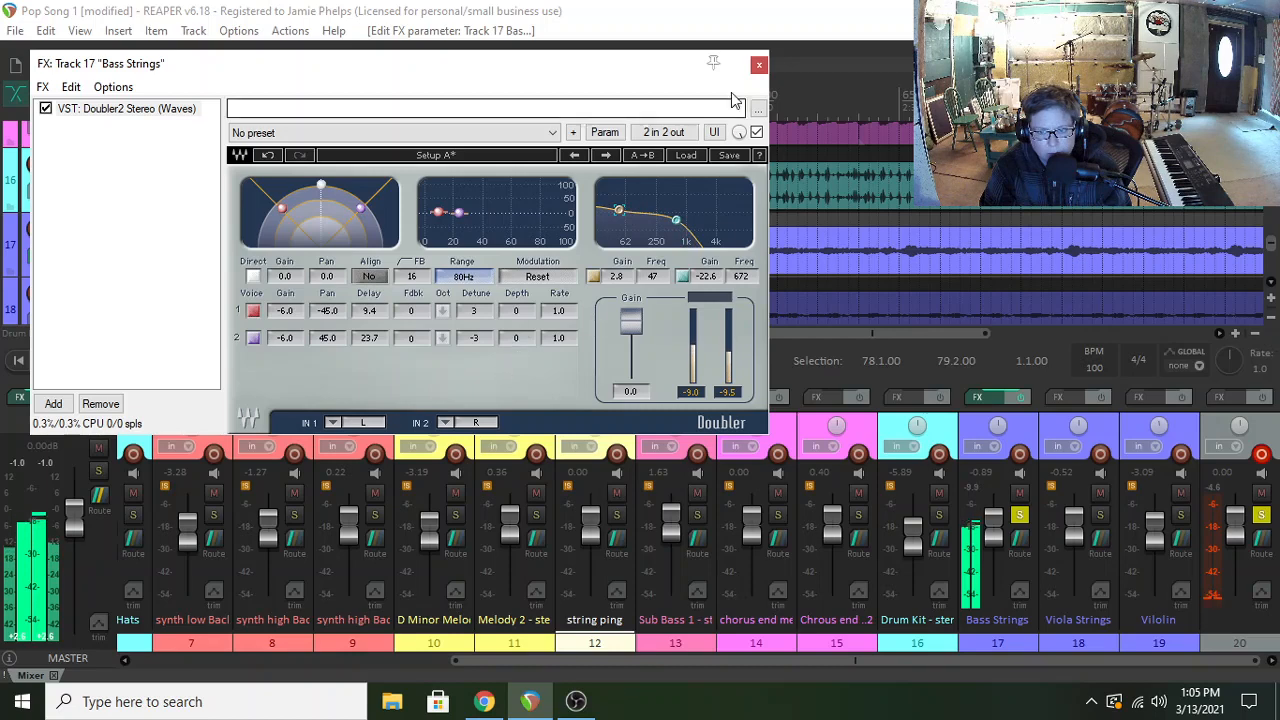
pyautogui.click(759, 64)
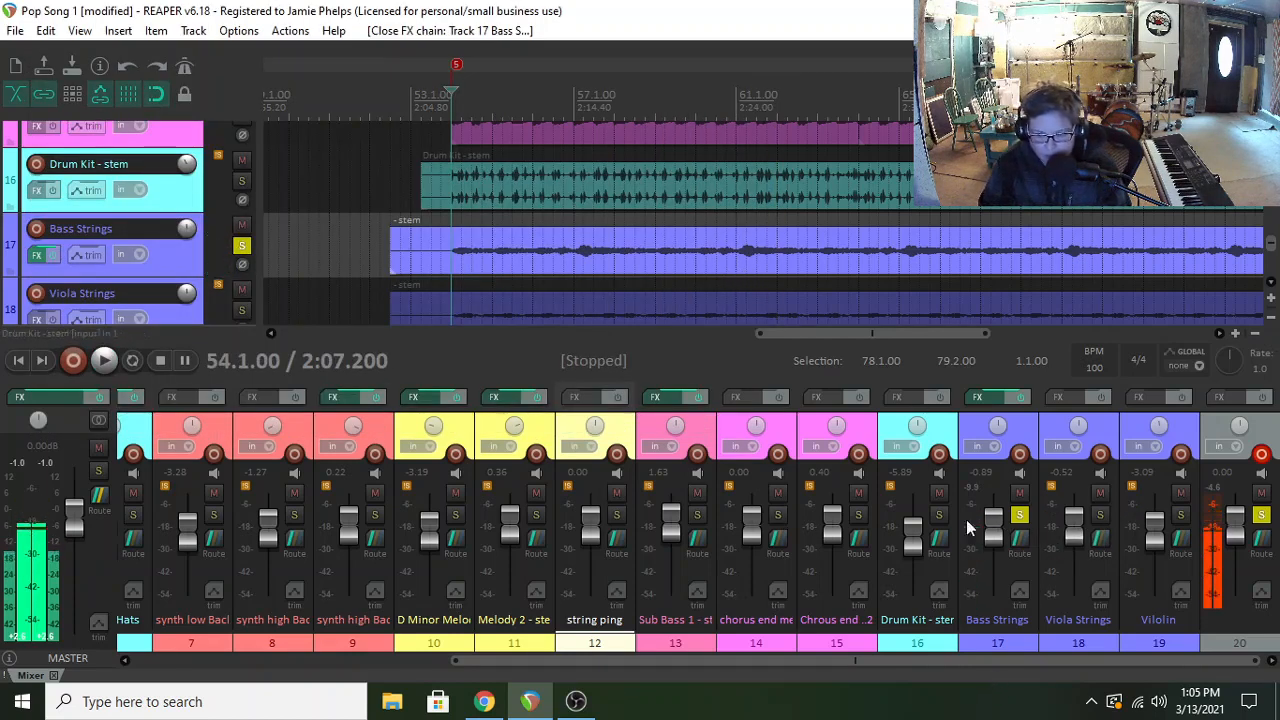
# - Solo Drum Kit again and play it together with the doubled Bass Strings, then stop
pyautogui.click(939, 514)
pyautogui.press('space')
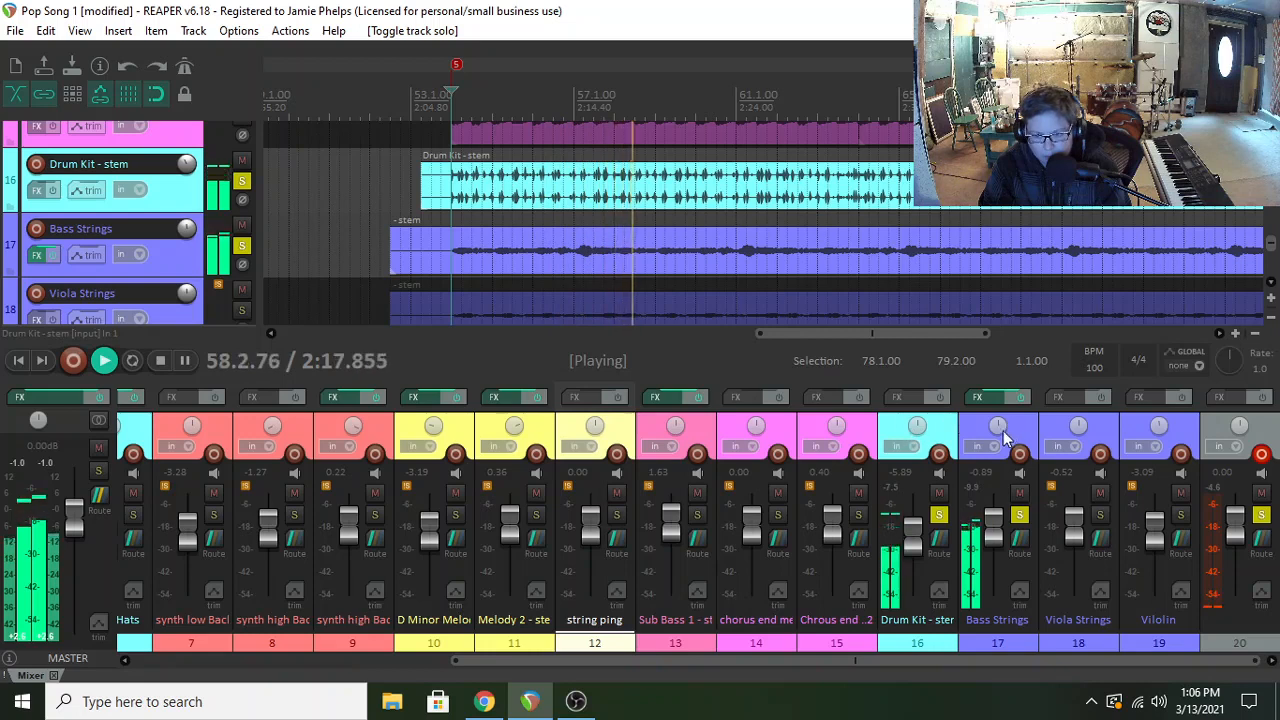
pyautogui.press('space')
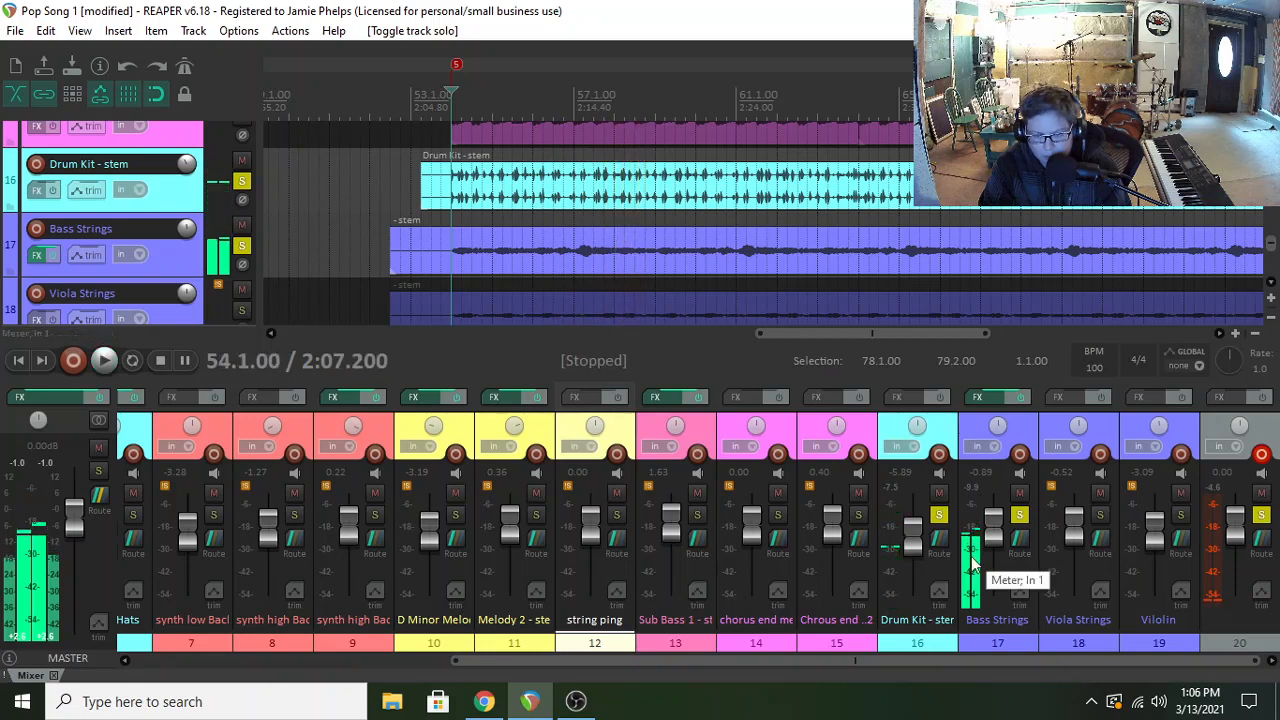
# - Add the Waves Abbey Road Saturator Stereo effect to the Drum Kit track
pyautogui.click(901, 397)
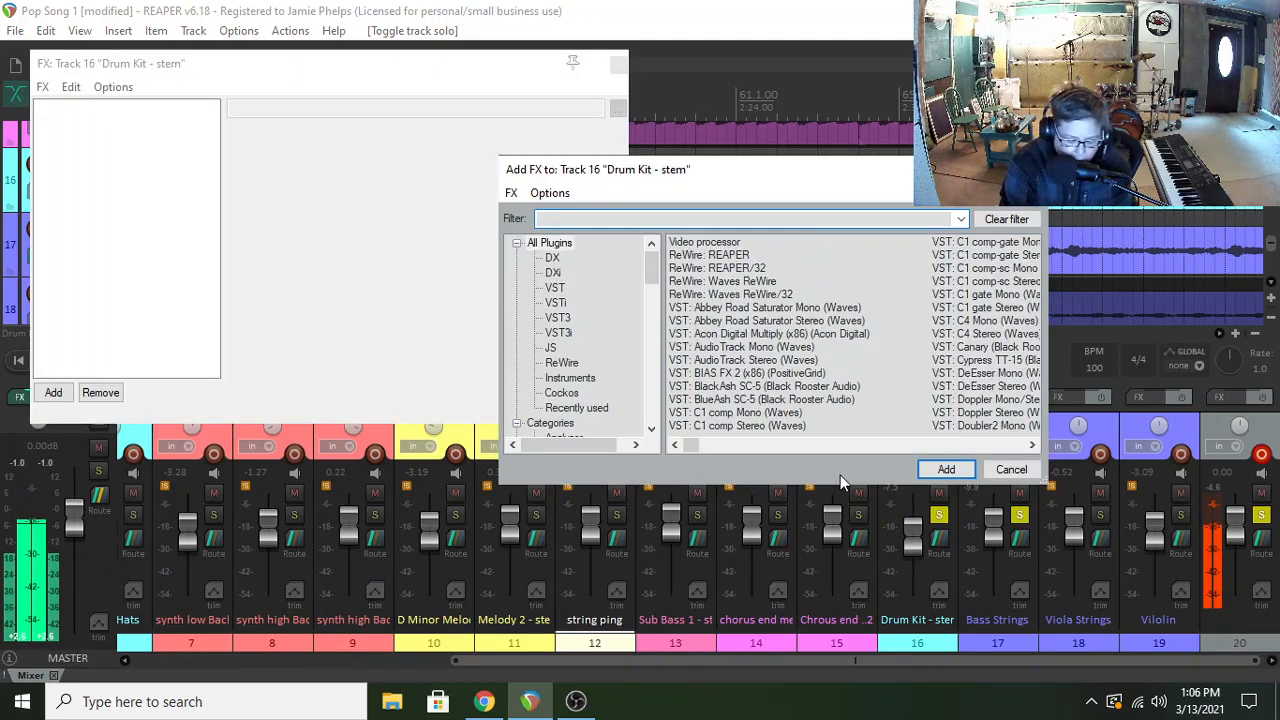
pyautogui.write('ab')
pyautogui.click(785, 246)
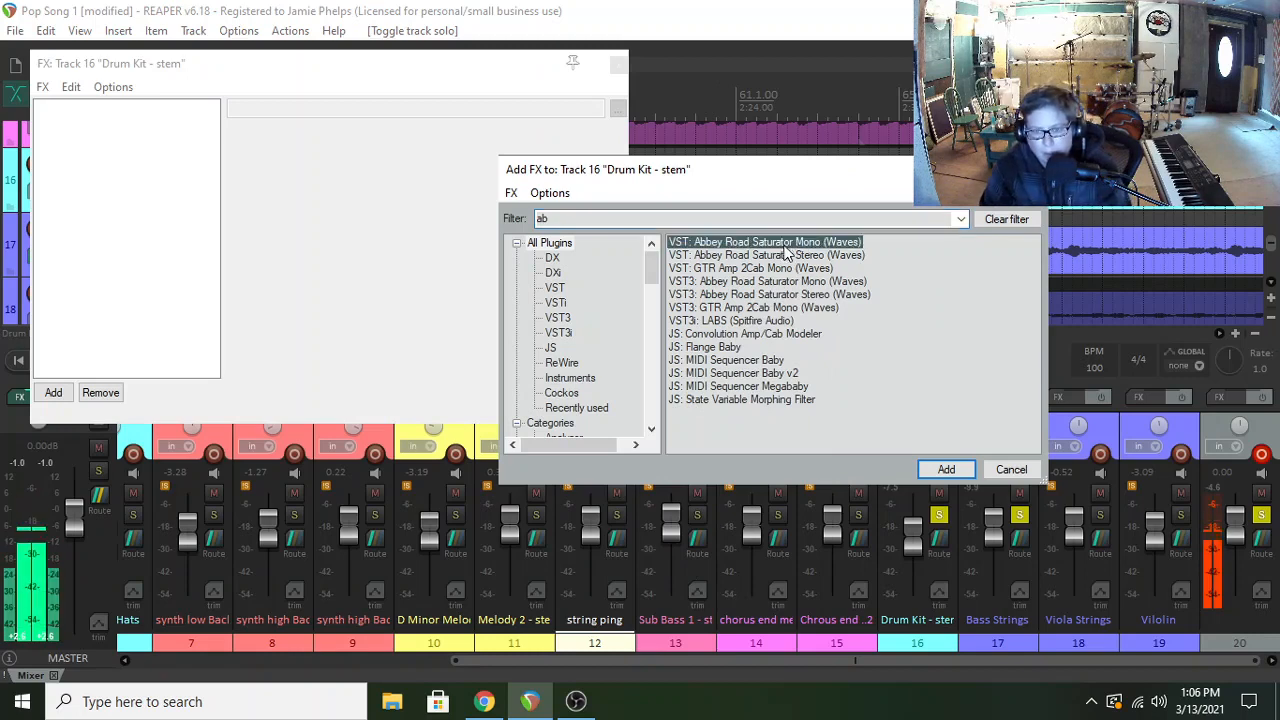
pyautogui.click(788, 257)
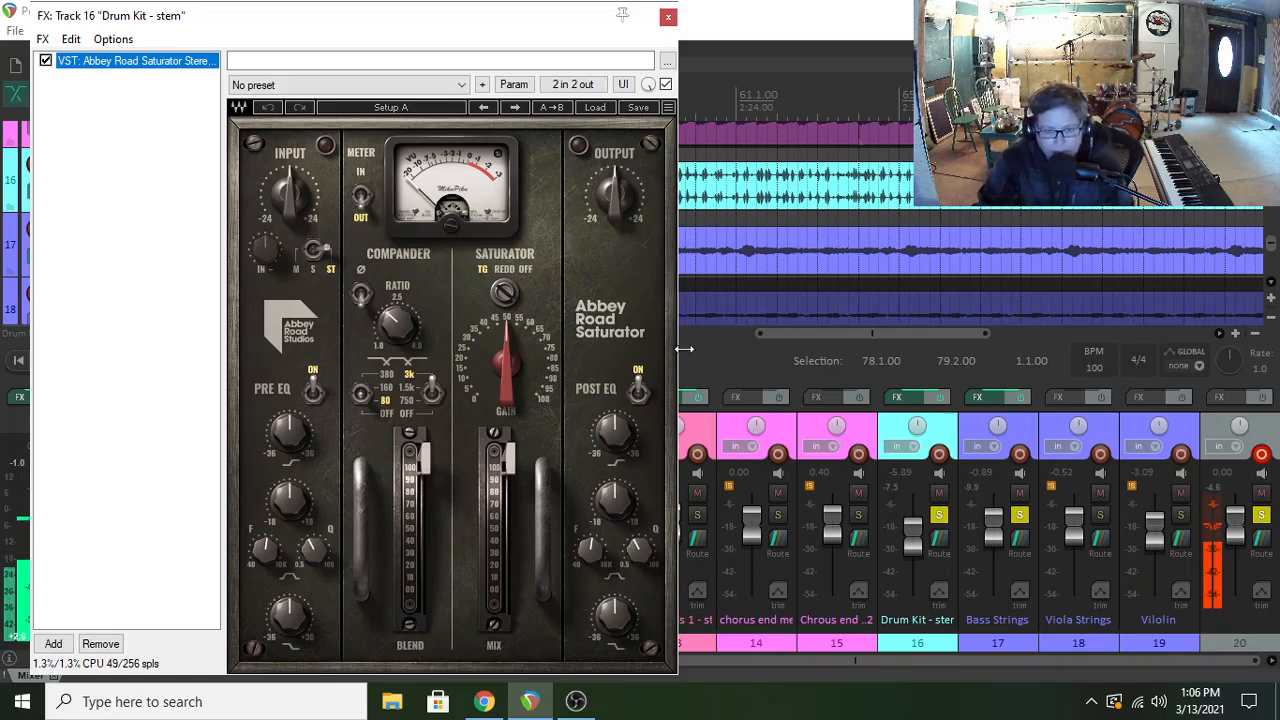
# - Set the Drum Kit saturator's post-EQ low shelf to about 1.66, its high shelf to about -3.24 and the output to about 1.5
pyautogui.moveTo(605, 627); pyautogui.dragTo(605, 617)
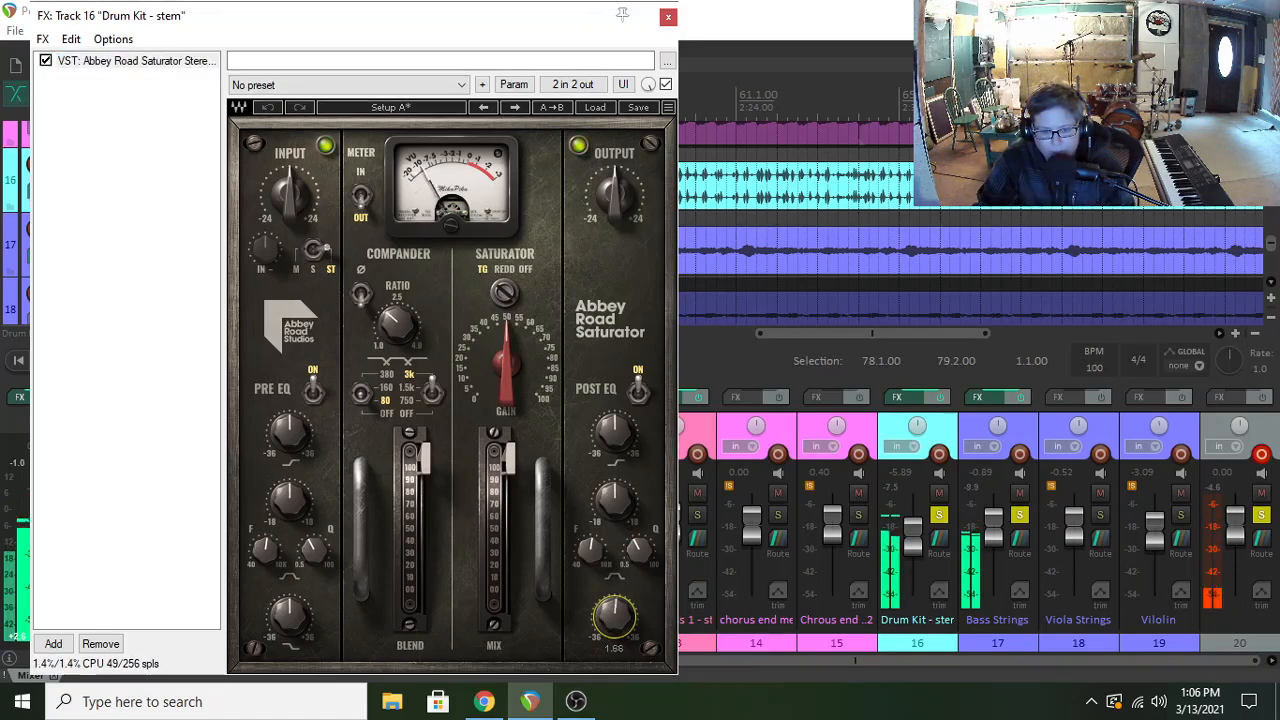
pyautogui.moveTo(617, 438); pyautogui.dragTo(617, 445)
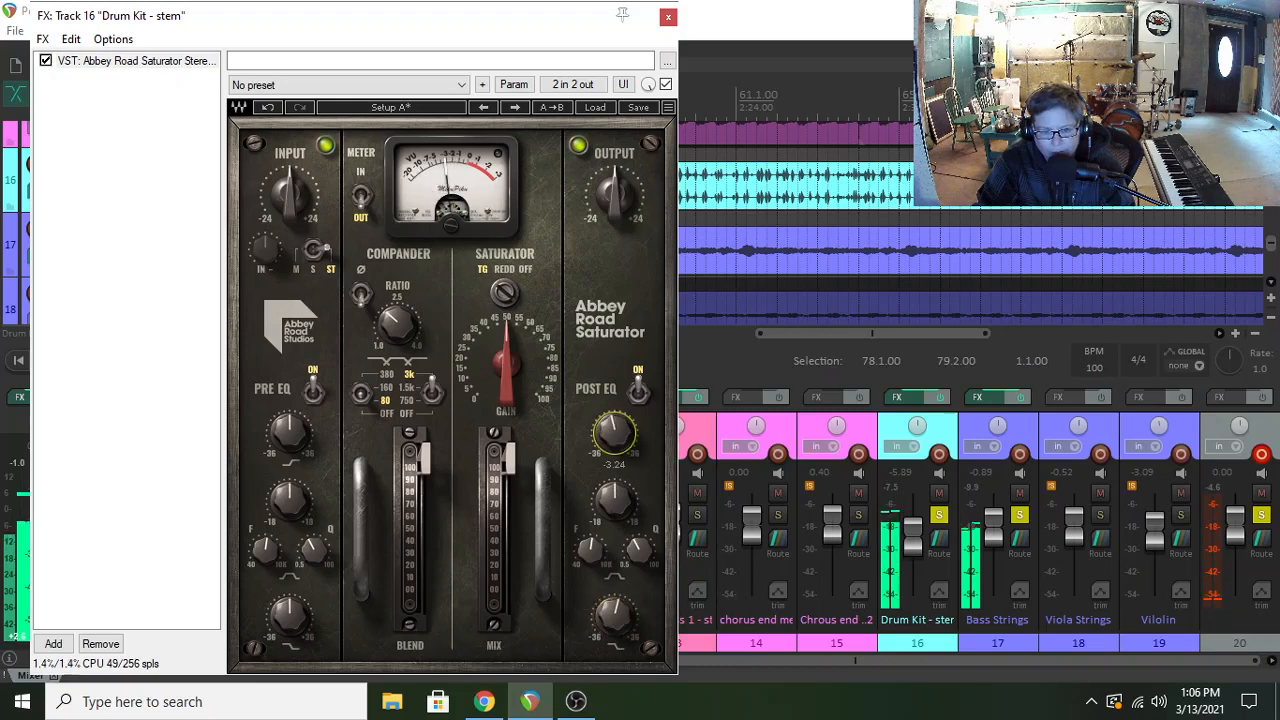
pyautogui.click(612, 196)
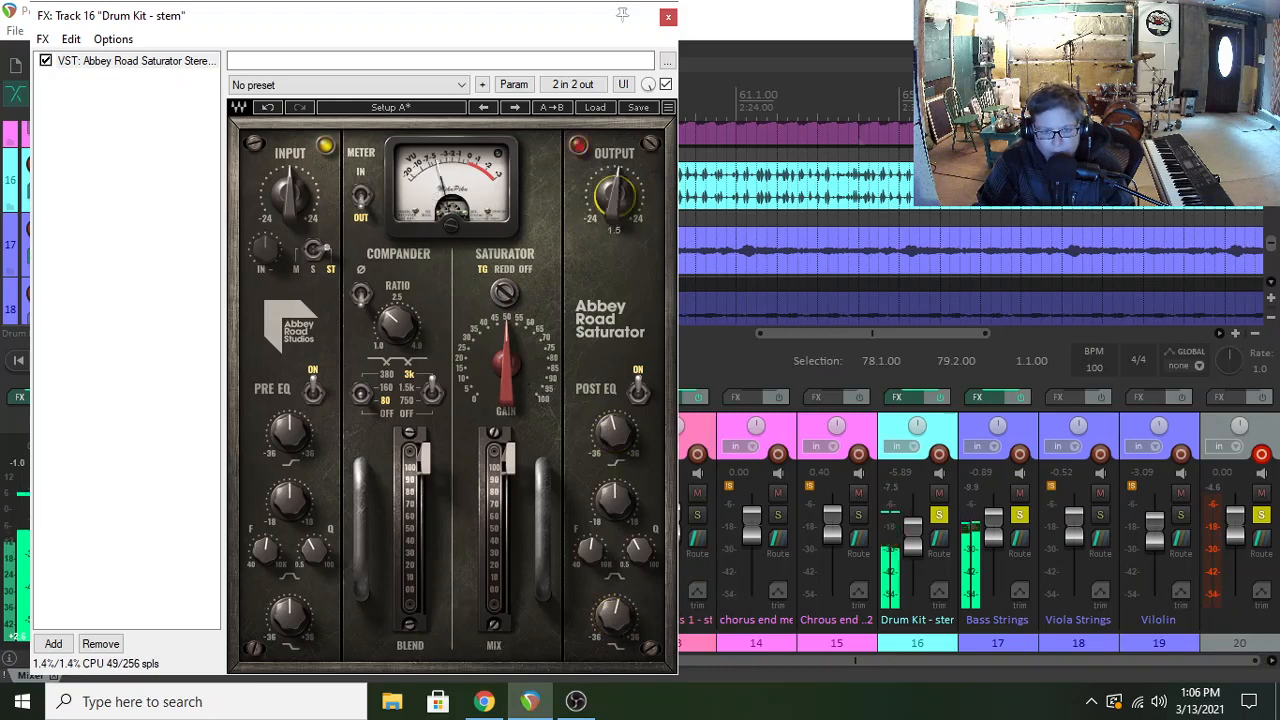
# - Set the compander's upper frequency to 1.5k, readjust the output level and raise the pre-EQ high shelf to about 3.31
pyautogui.click(433, 395)
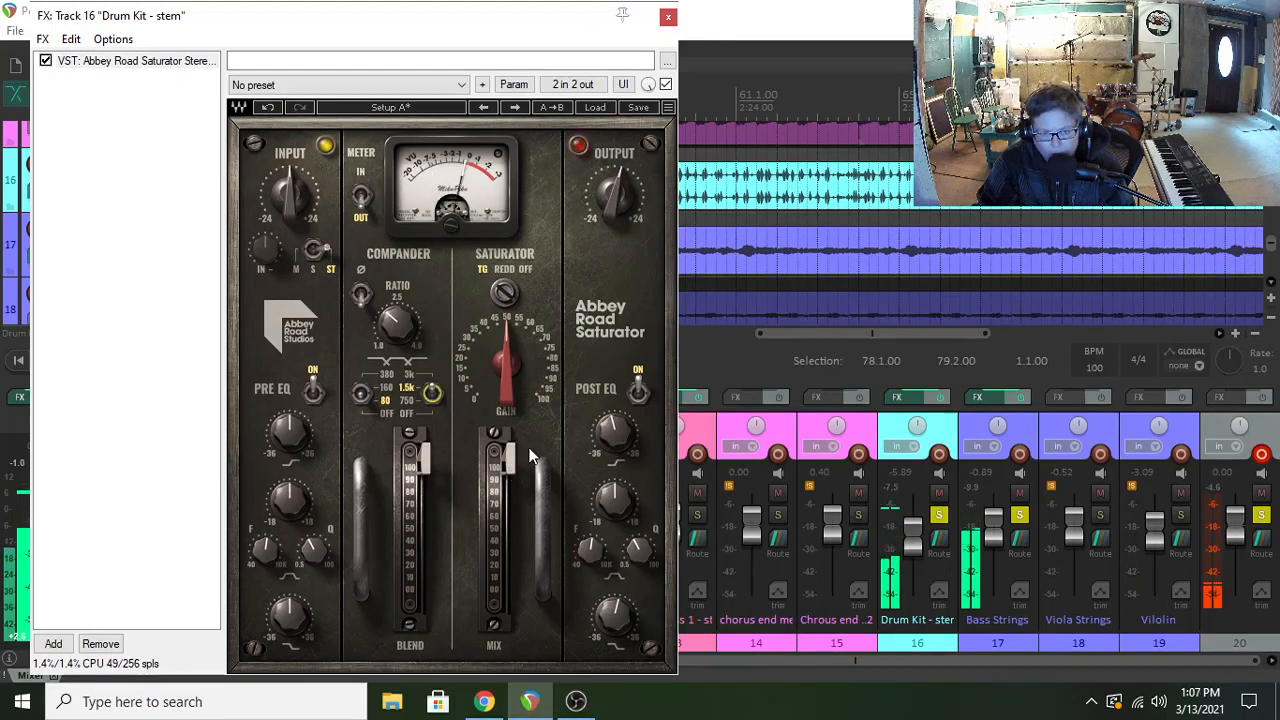
pyautogui.click(611, 202)
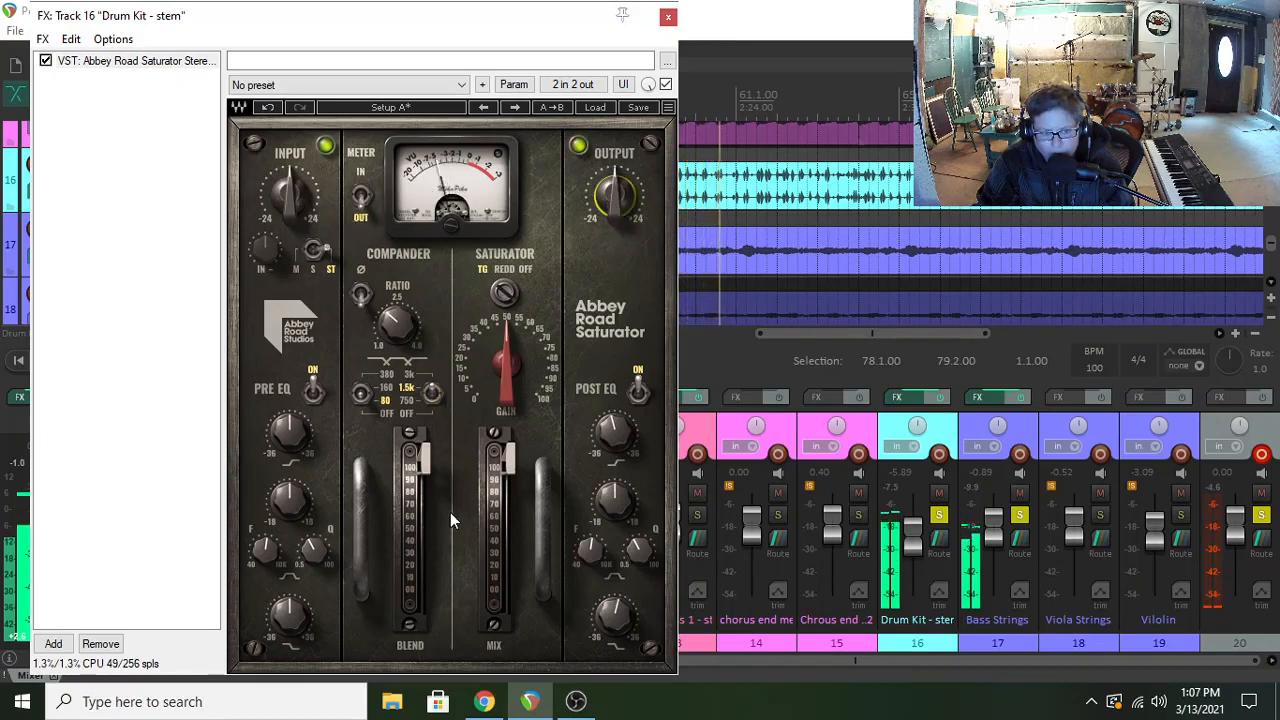
pyautogui.click(288, 435)
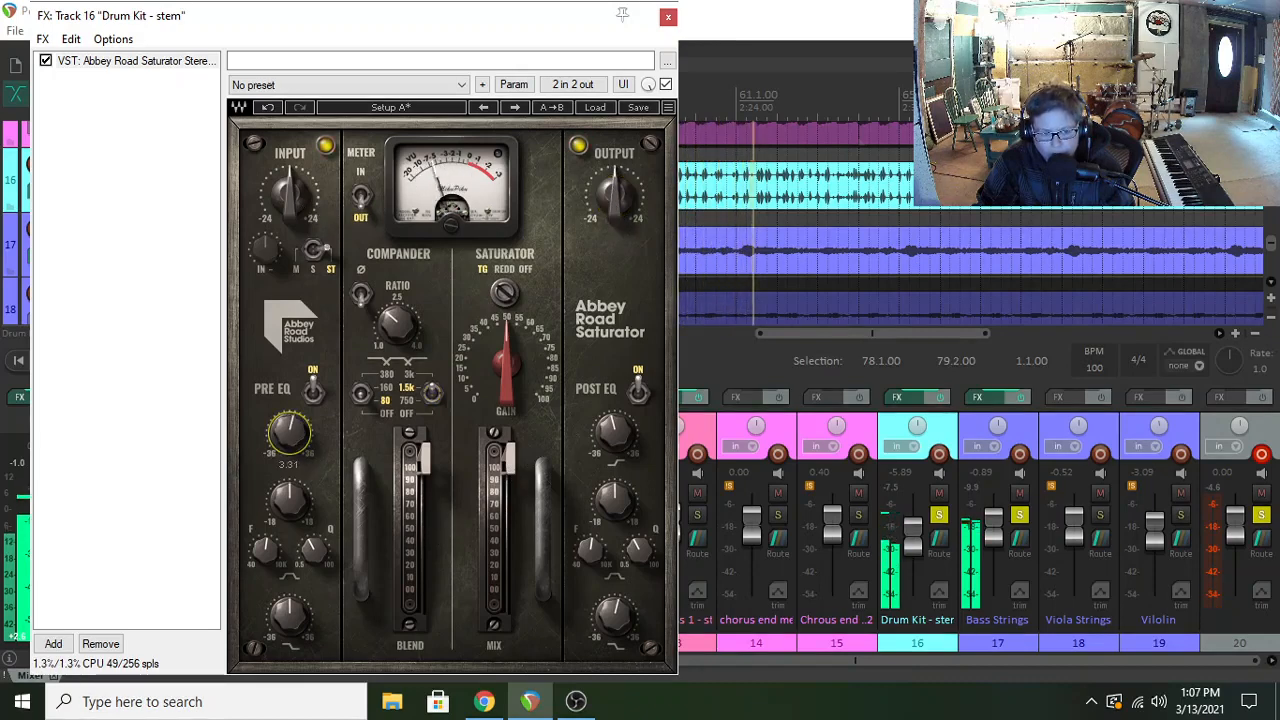
# - Invert the compander's phase, lower its blend to about 70 and reduce its ratio
pyautogui.click(361, 292)
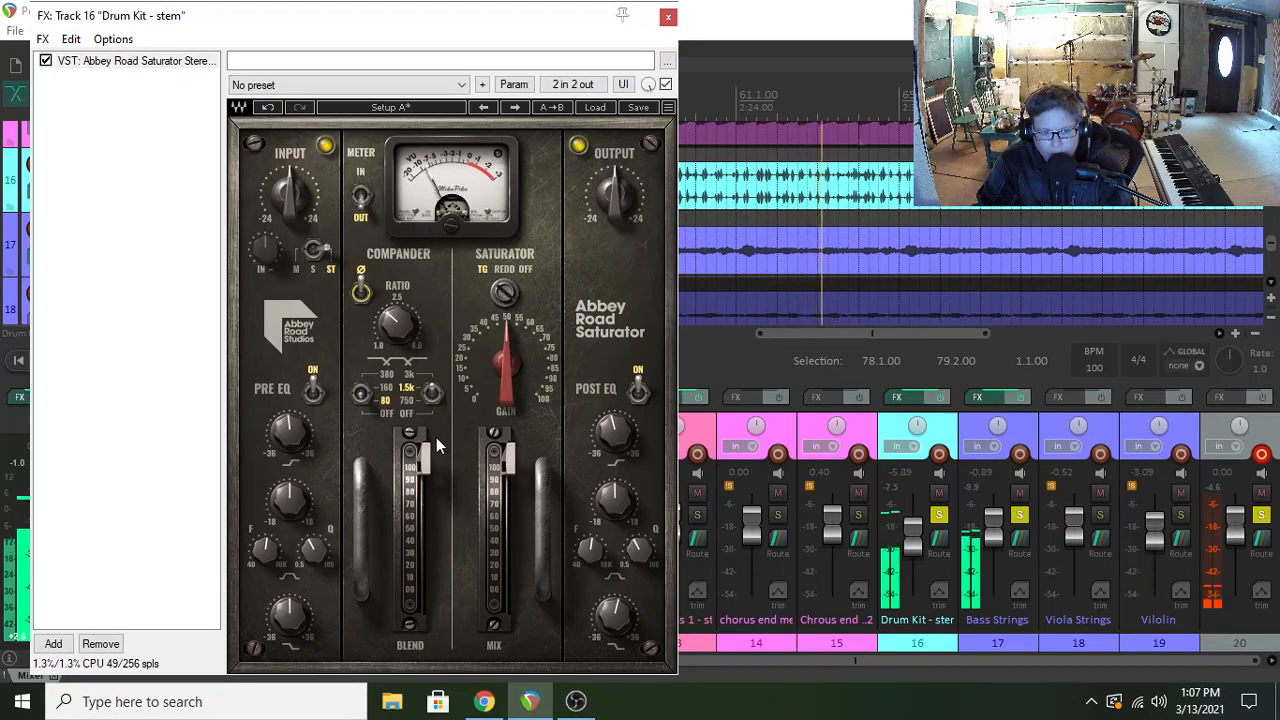
pyautogui.moveTo(432, 450)
pyautogui.mouseDown()
pyautogui.moveTo(430, 541)
pyautogui.moveTo(430, 506)
pyautogui.mouseUp()
pyautogui.moveTo(410, 335); pyautogui.dragTo(410, 326)
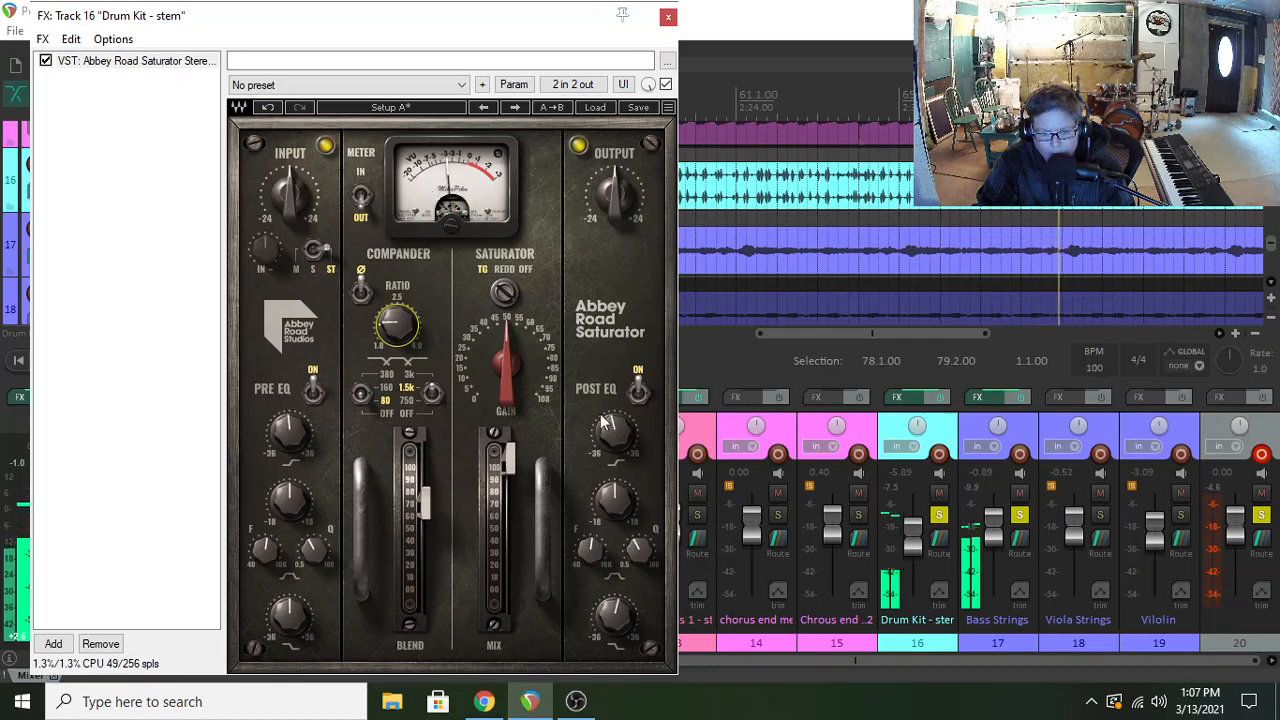
# - Fine-tune the Drum Kit saturator's post-EQ high shelf and output level during playback
pyautogui.moveTo(614, 432); pyautogui.dragTo(614, 426)
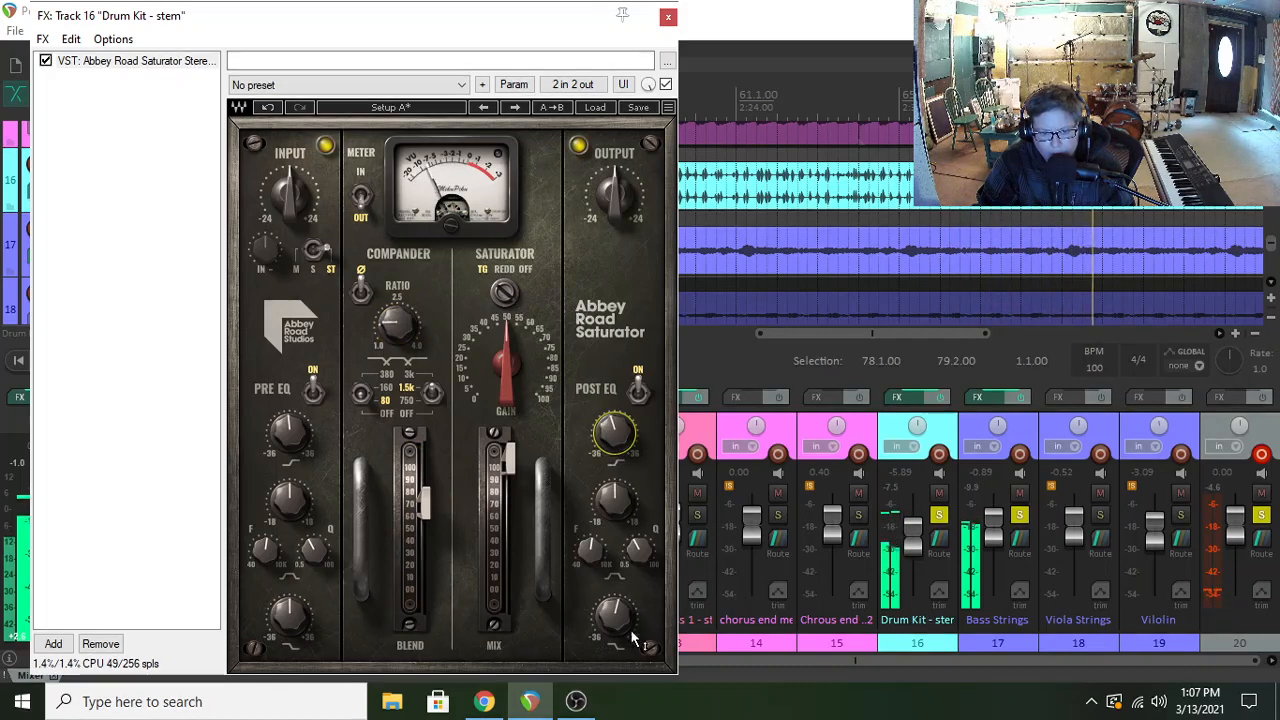
pyautogui.moveTo(614, 195); pyautogui.dragTo(614, 198)
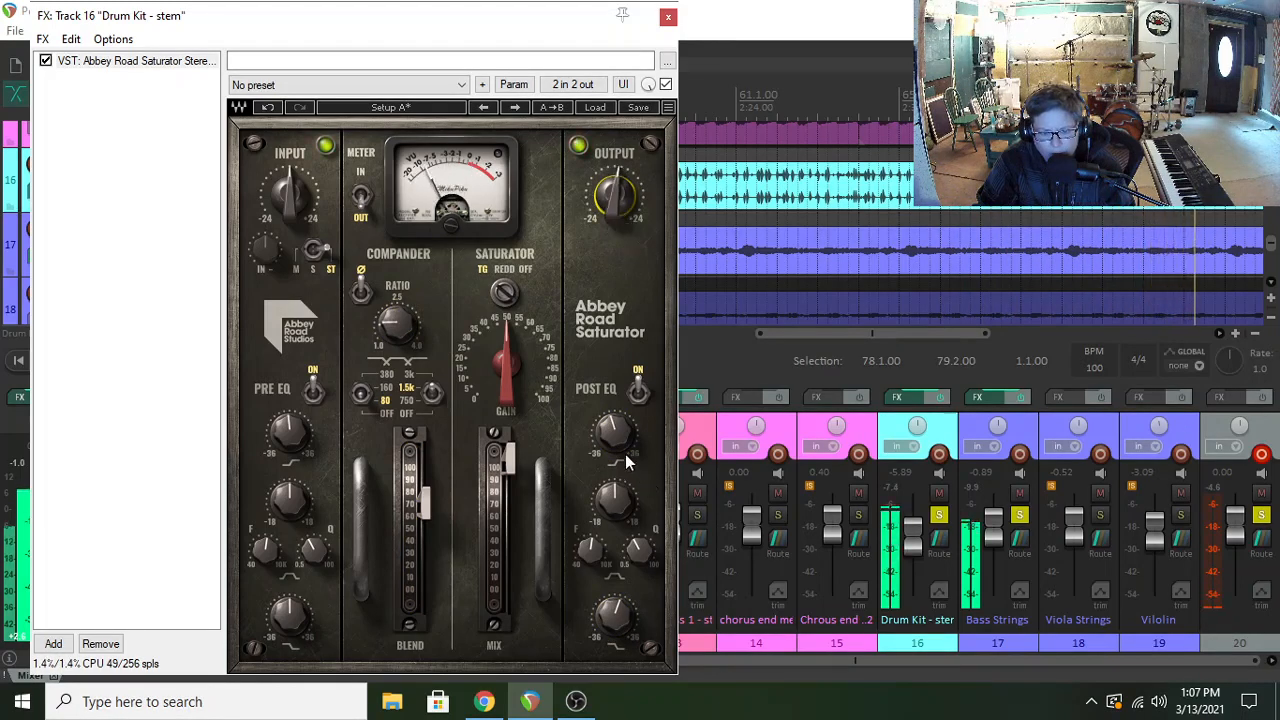
pyautogui.moveTo(614, 432); pyautogui.dragTo(614, 440)
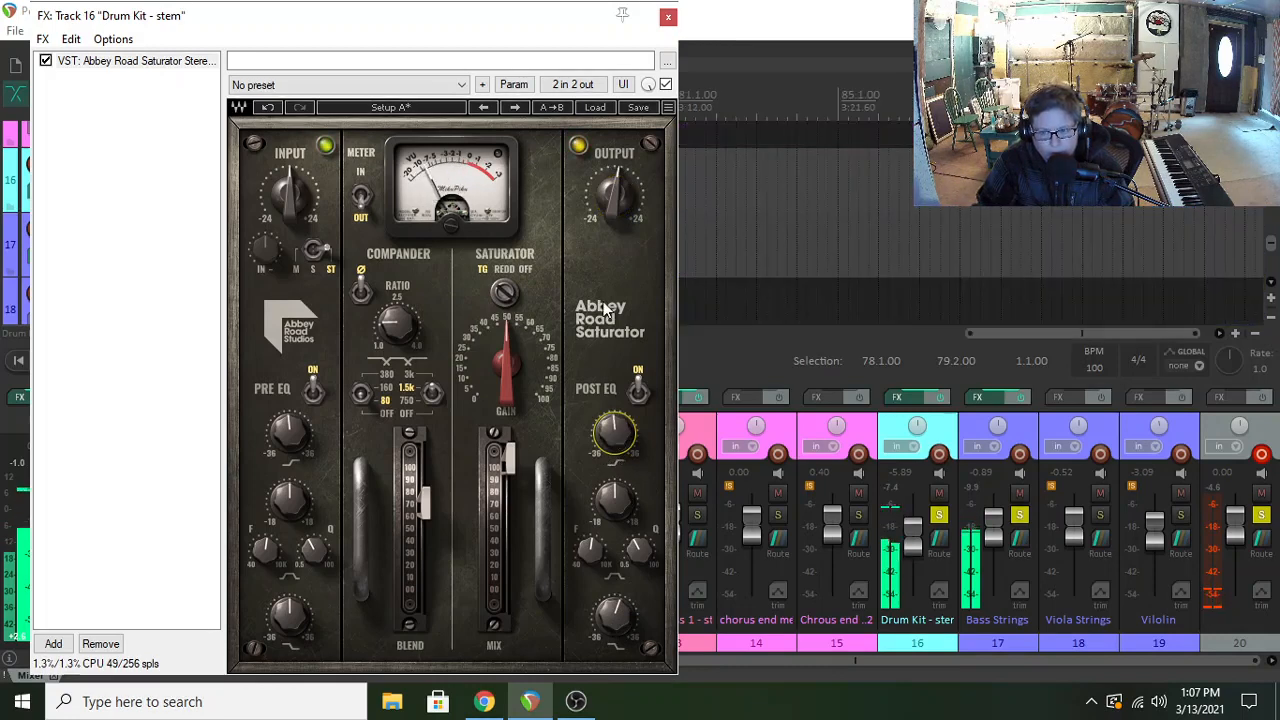
# - Lower the Drum Kit track volume to -9.30 dB, close its effect window and stop playback
pyautogui.moveTo(912, 527); pyautogui.dragTo(910, 533)
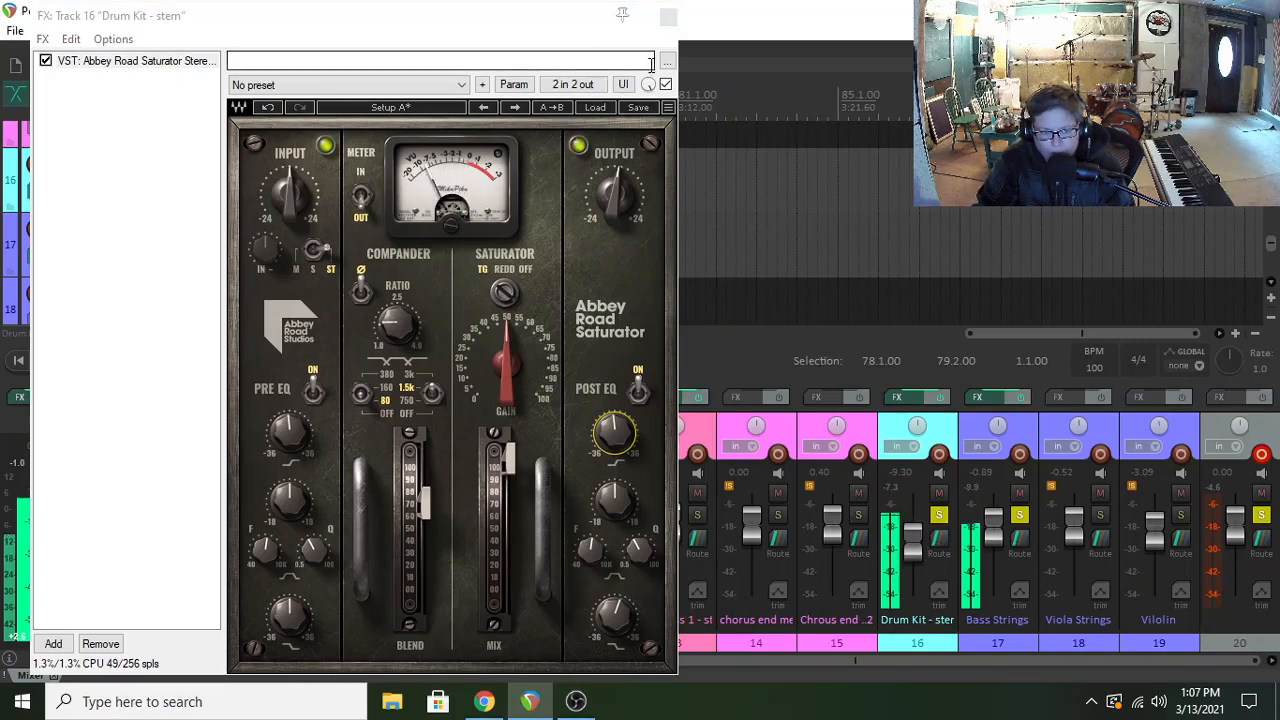
pyautogui.click(669, 17)
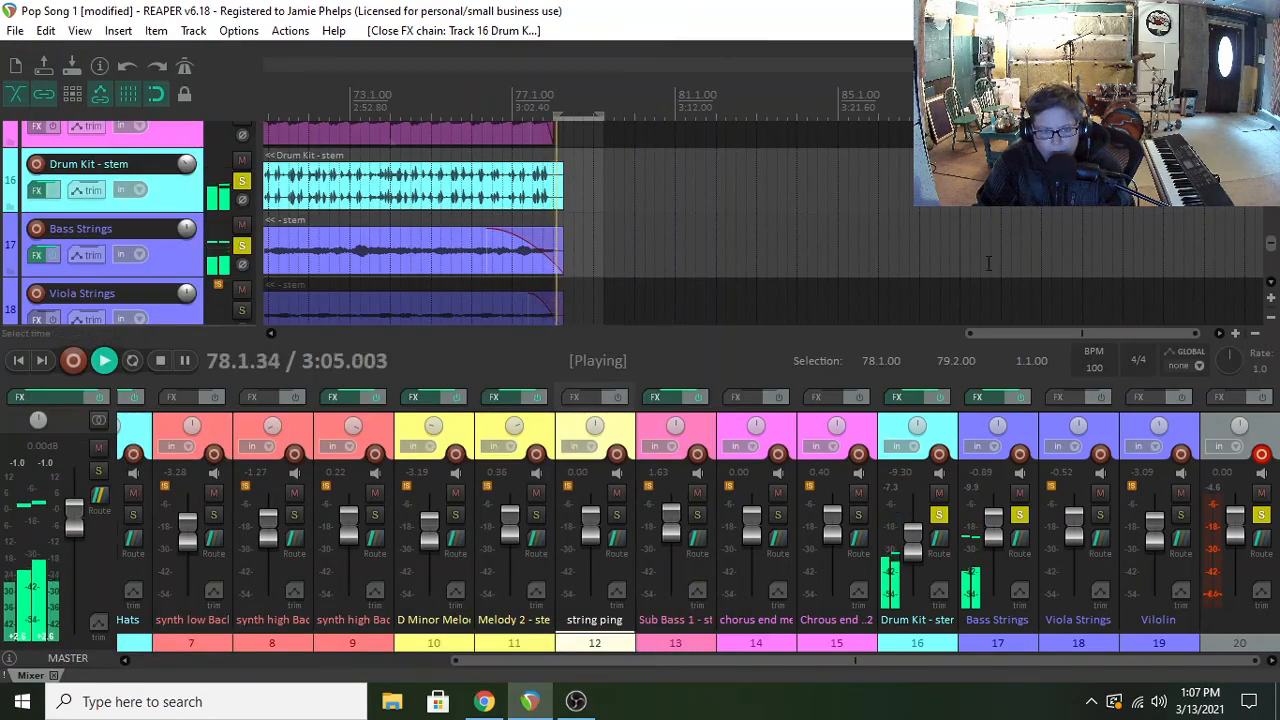
pyautogui.press('space')
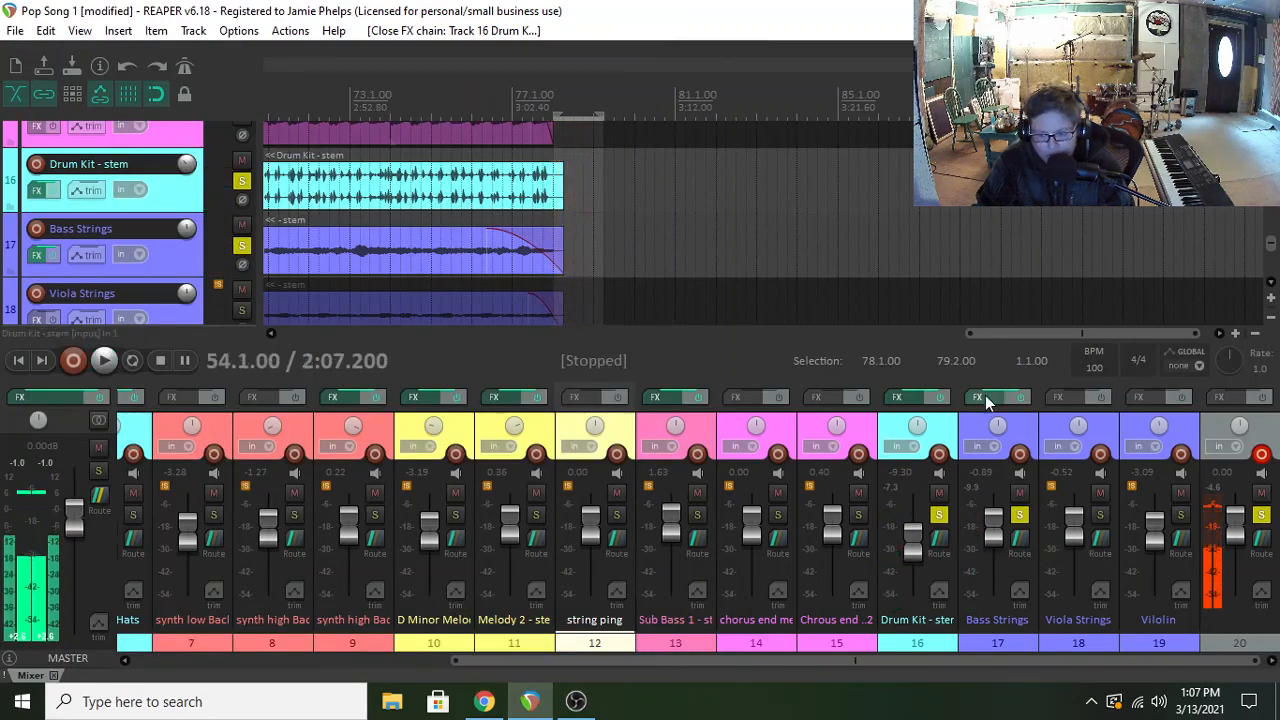
# - Play the Drum Kit with the Abbey Road Saturator bypassed, and re-enable the effect during playback to compare
pyautogui.click(905, 398)
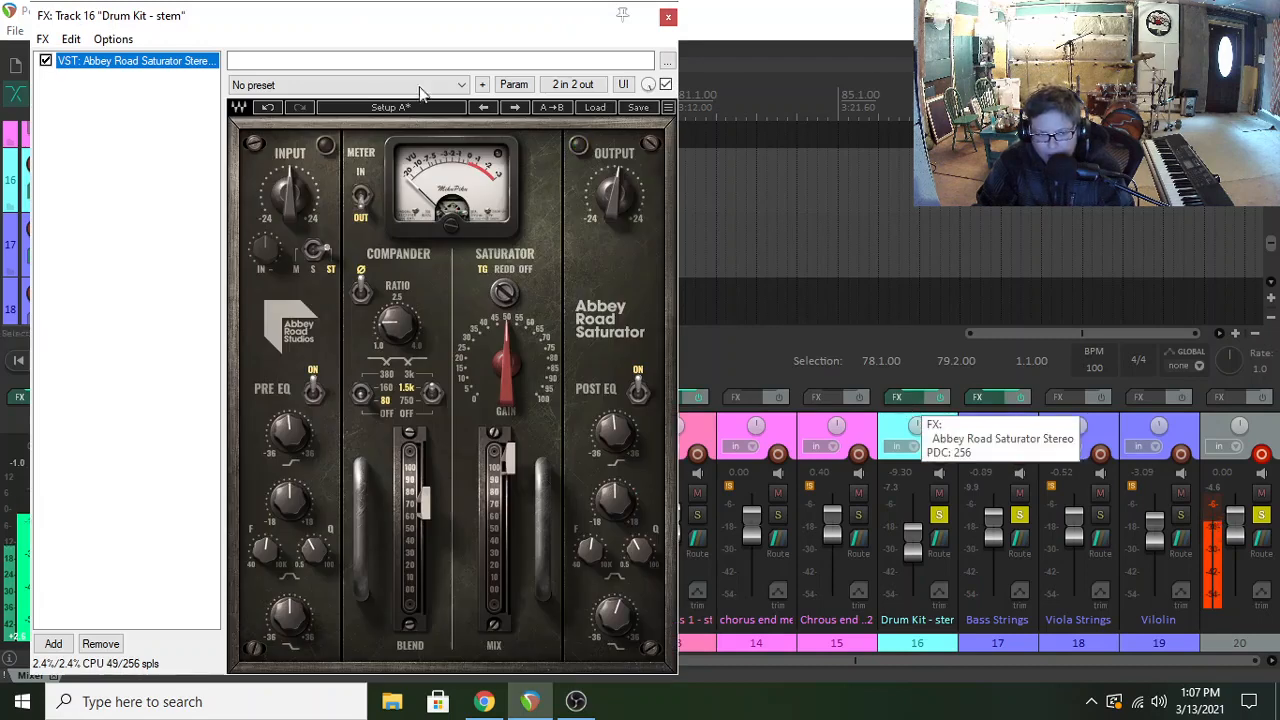
pyautogui.moveTo(313, 32); pyautogui.dragTo(436, 39)
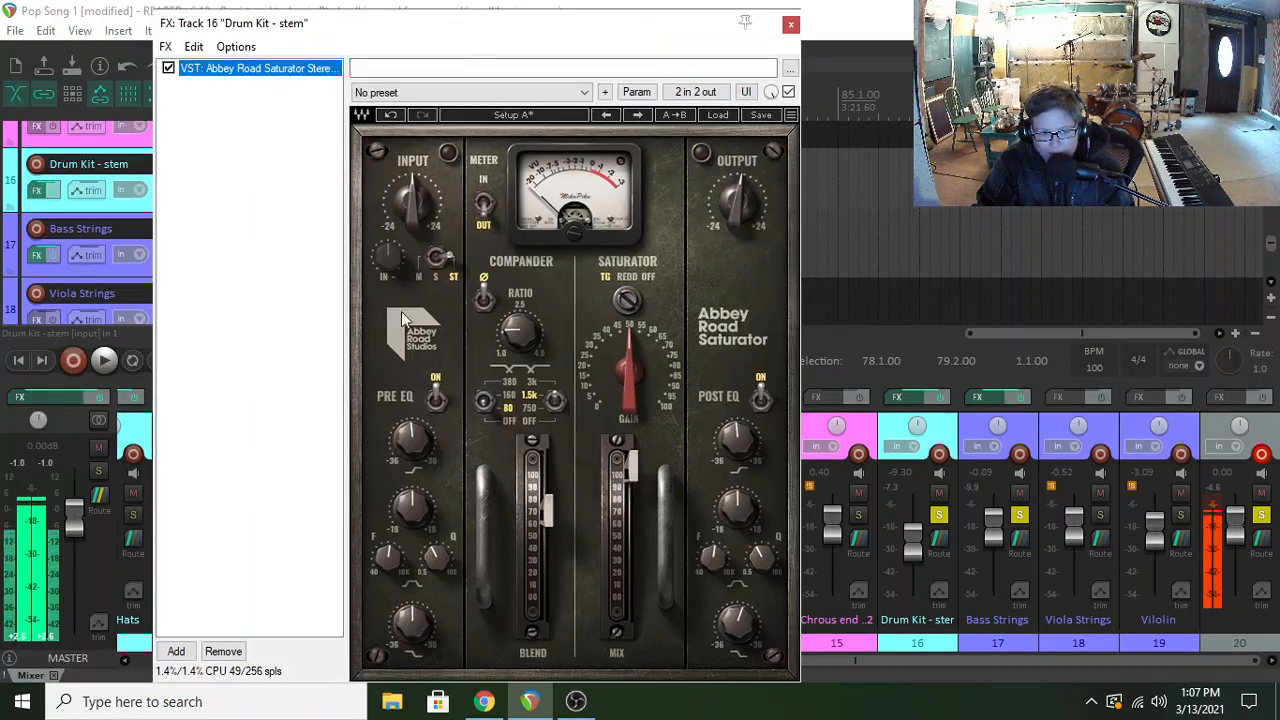
pyautogui.click(169, 69)
pyautogui.press('space')
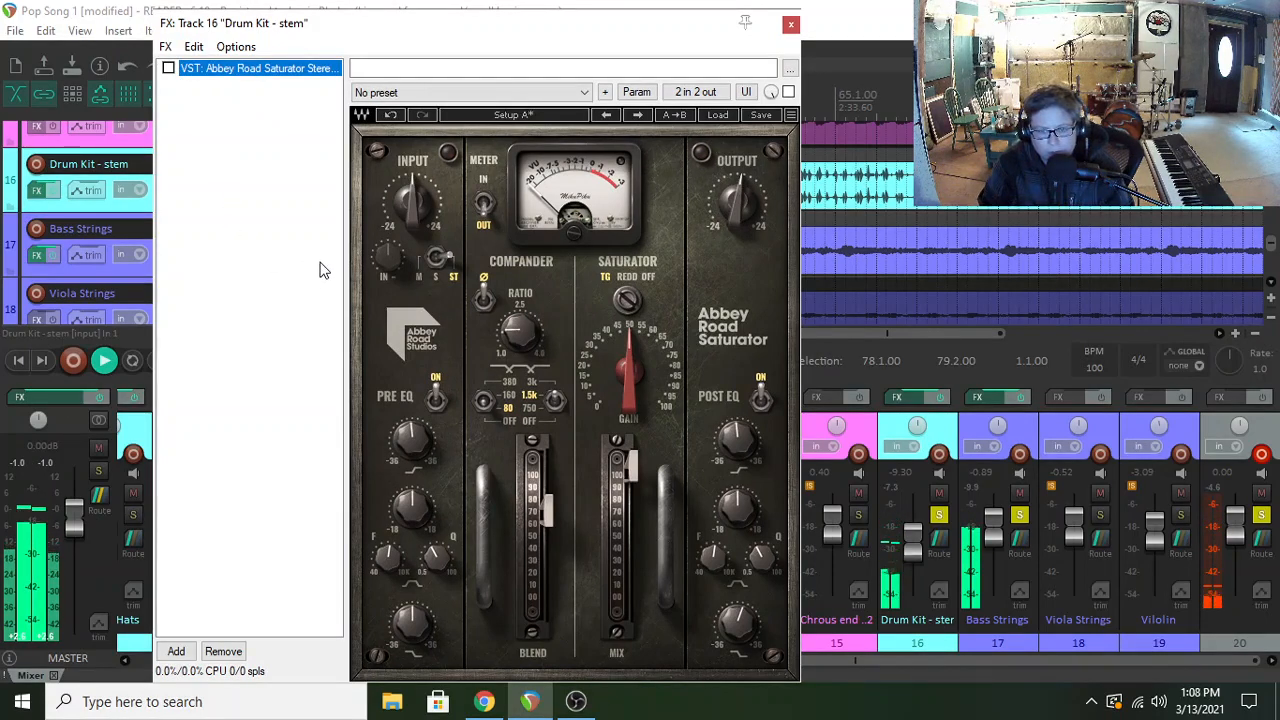
pyautogui.click(169, 69)
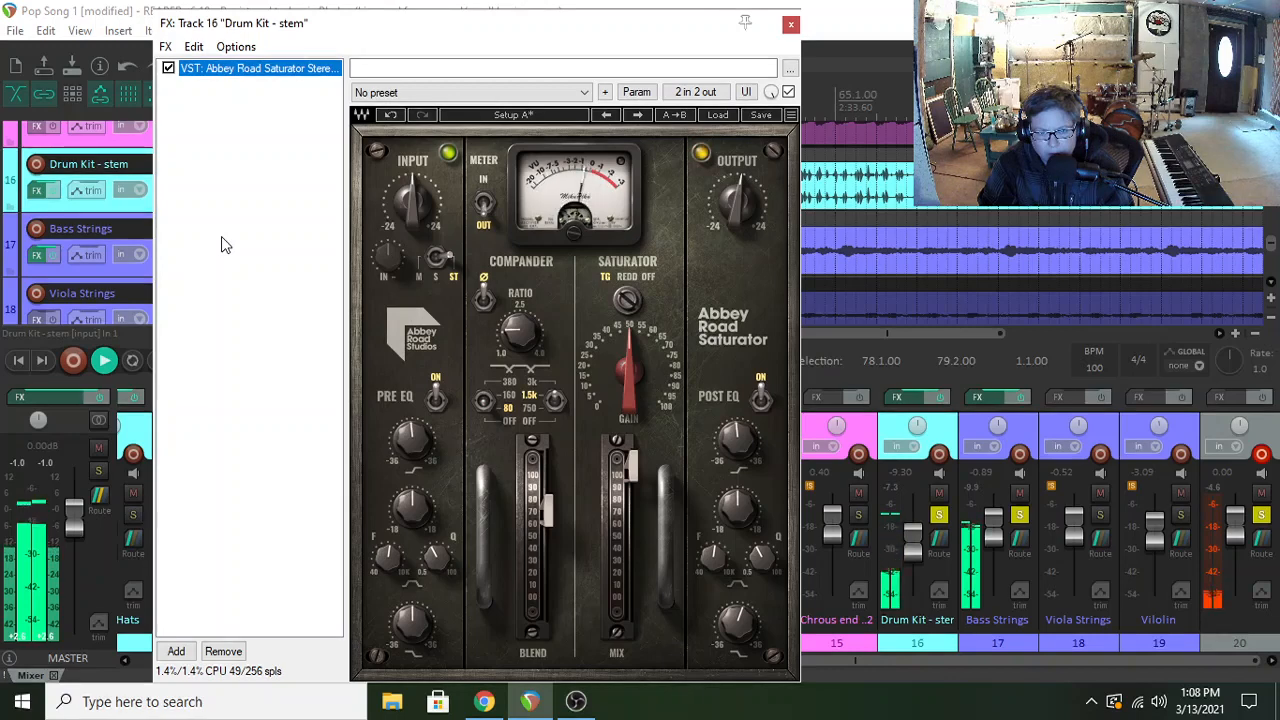
# - Stop playback and add the OldSkoolVerb (Voxengo) reverb to the Drum Kit track after the saturator
pyautogui.press('space')
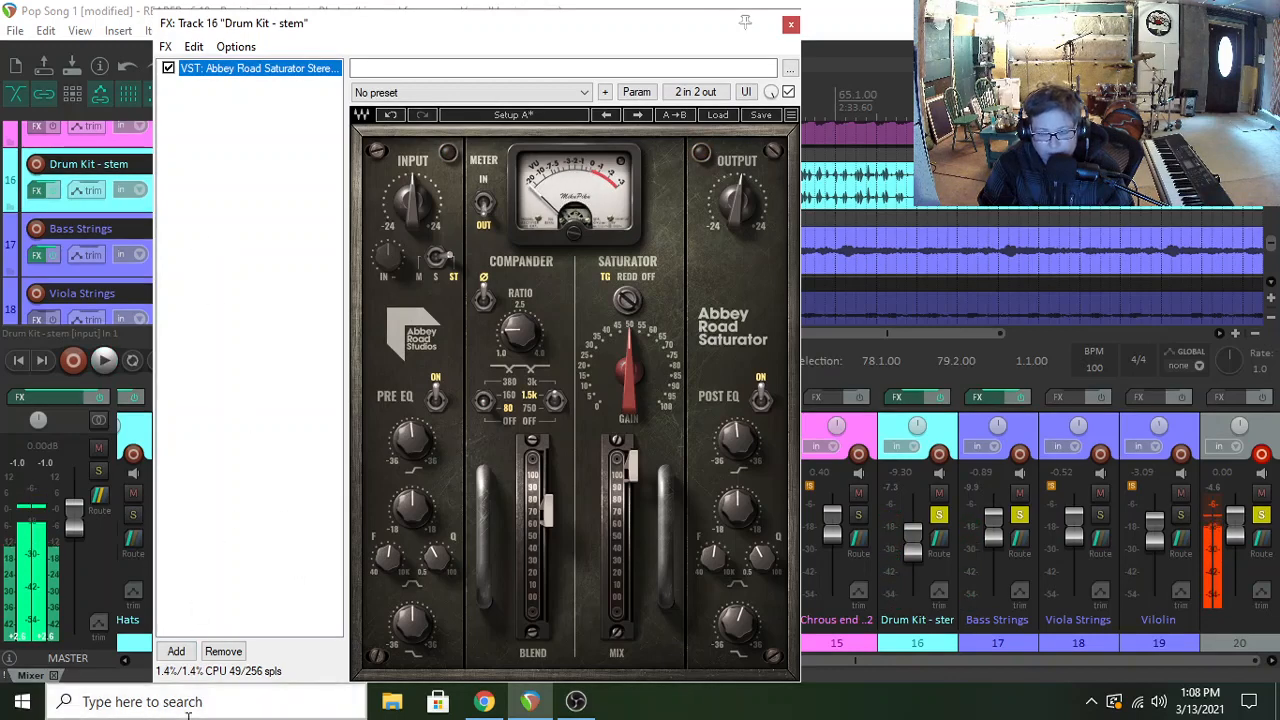
pyautogui.click(176, 651)
pyautogui.write('old')
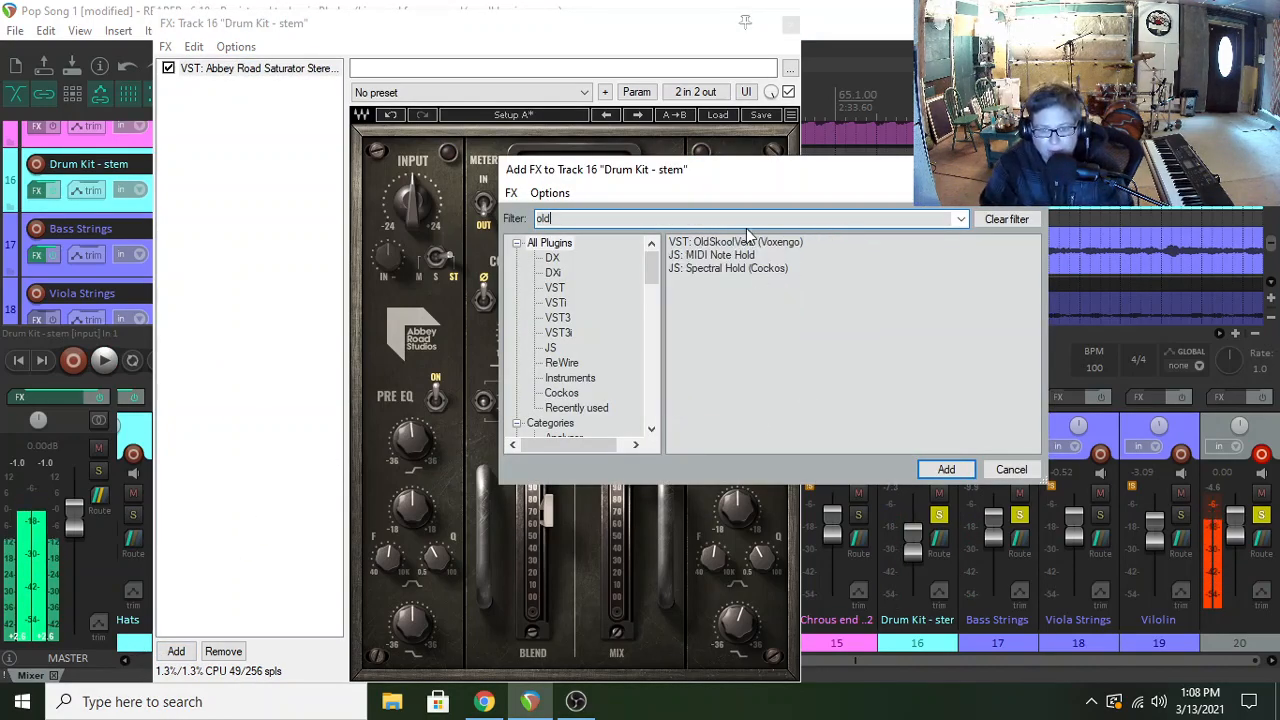
pyautogui.click(748, 242)
pyautogui.click(946, 469)
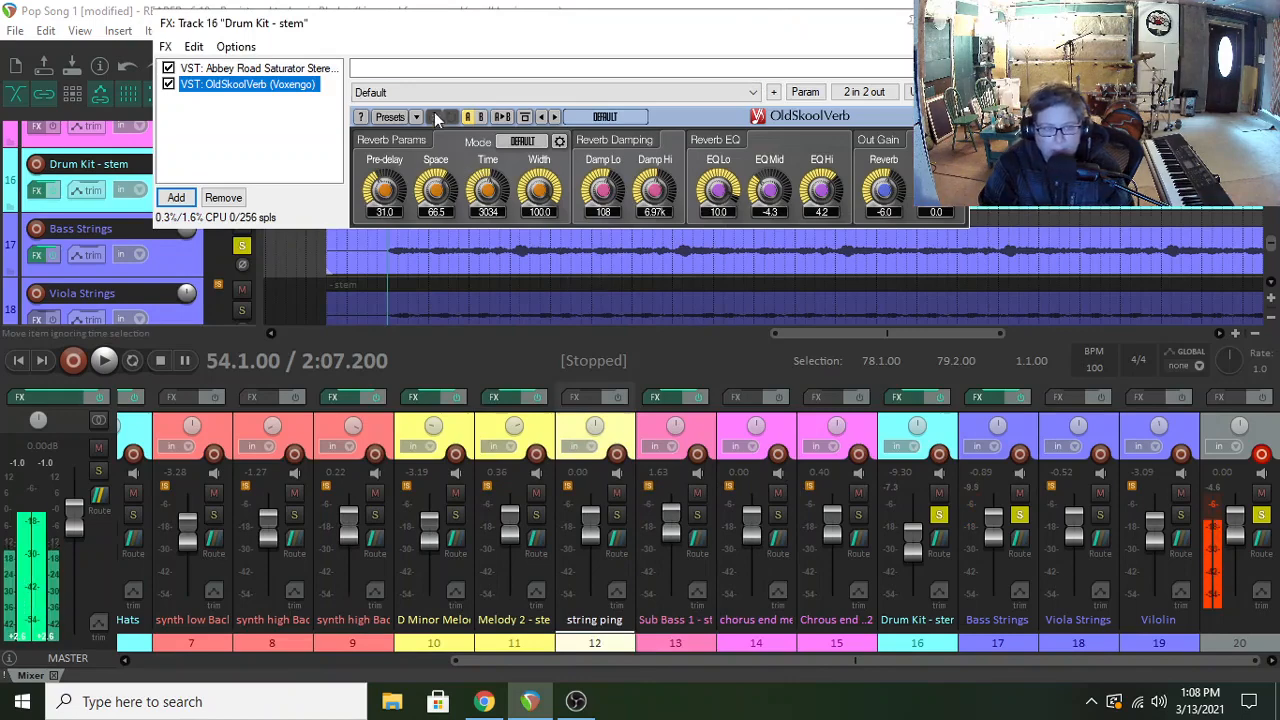
# - Load the Drum Room preset in OldSkoolVerb and set its pre-delay to 10.0
pyautogui.moveTo(458, 24); pyautogui.dragTo(526, 246)
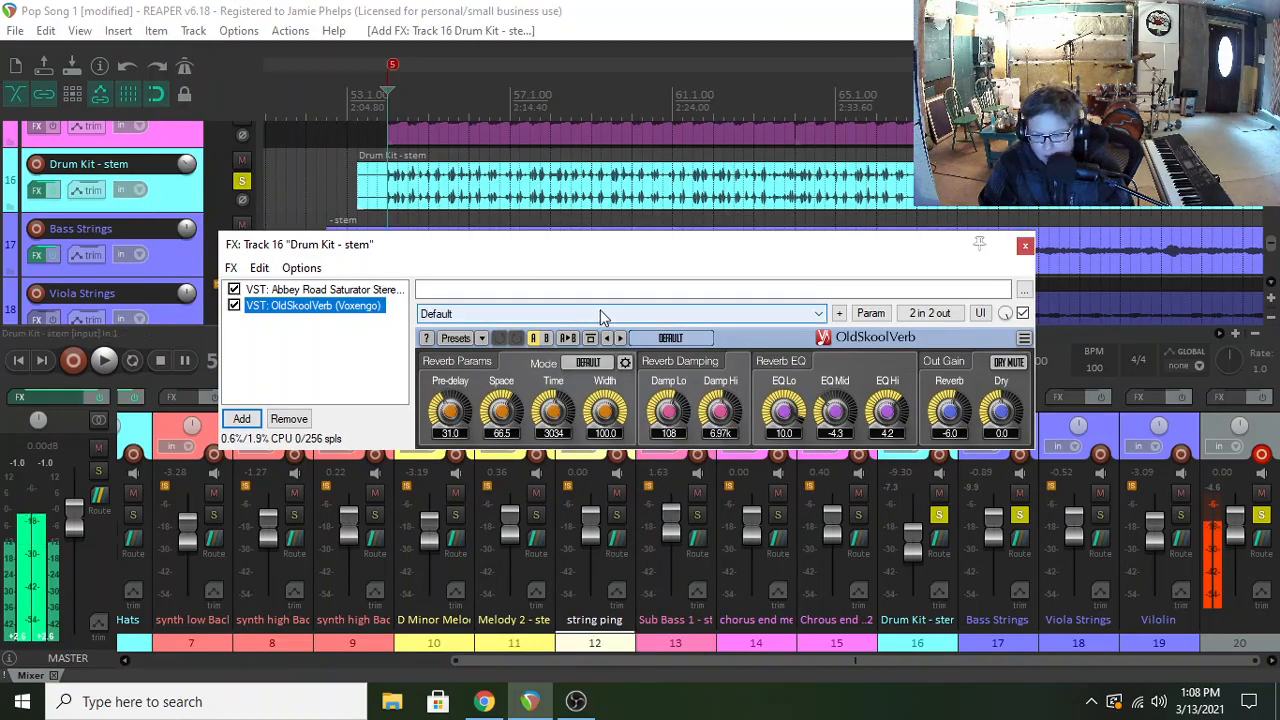
pyautogui.click(460, 338)
pyautogui.click(758, 553)
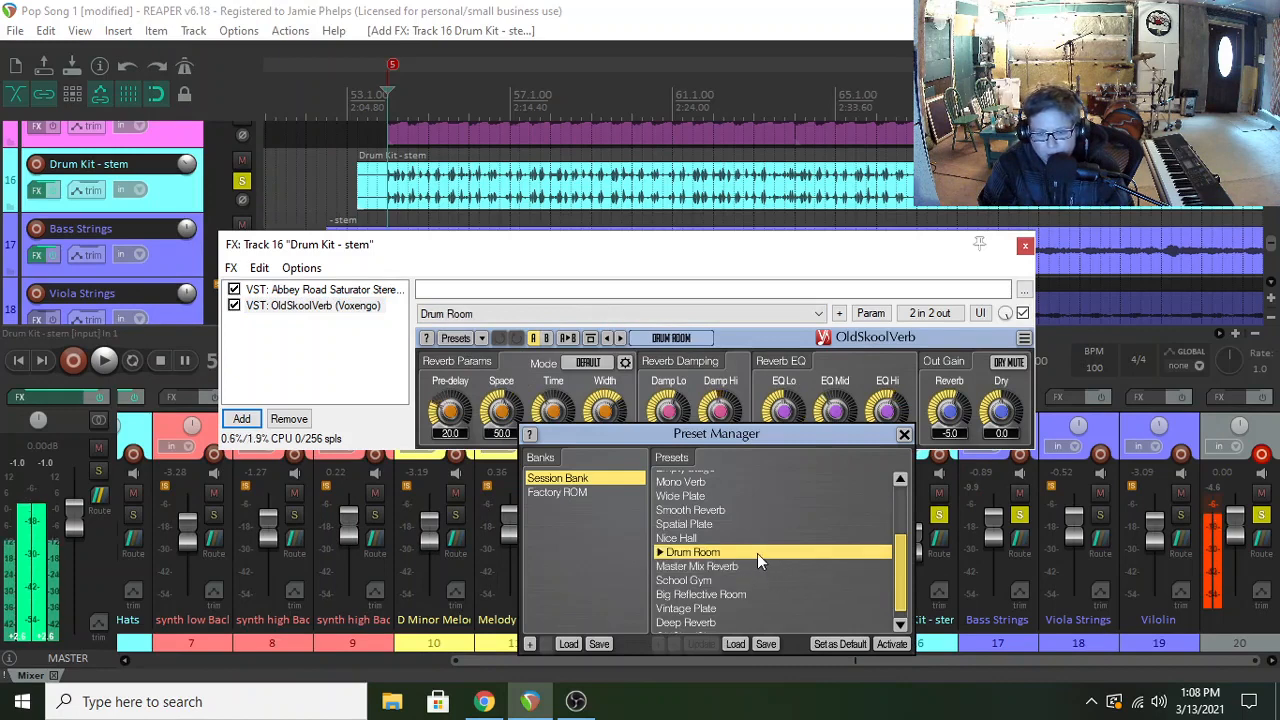
pyautogui.click(904, 434)
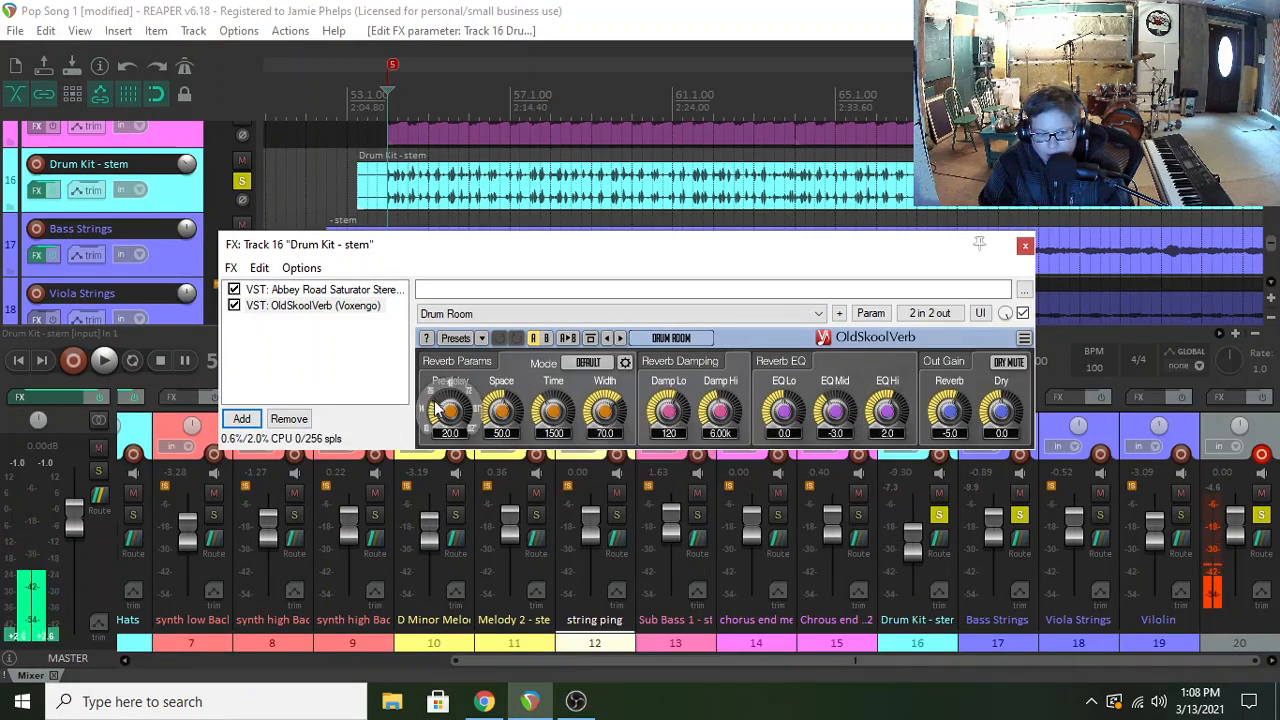
pyautogui.moveTo(437, 400); pyautogui.dragTo(437, 428)
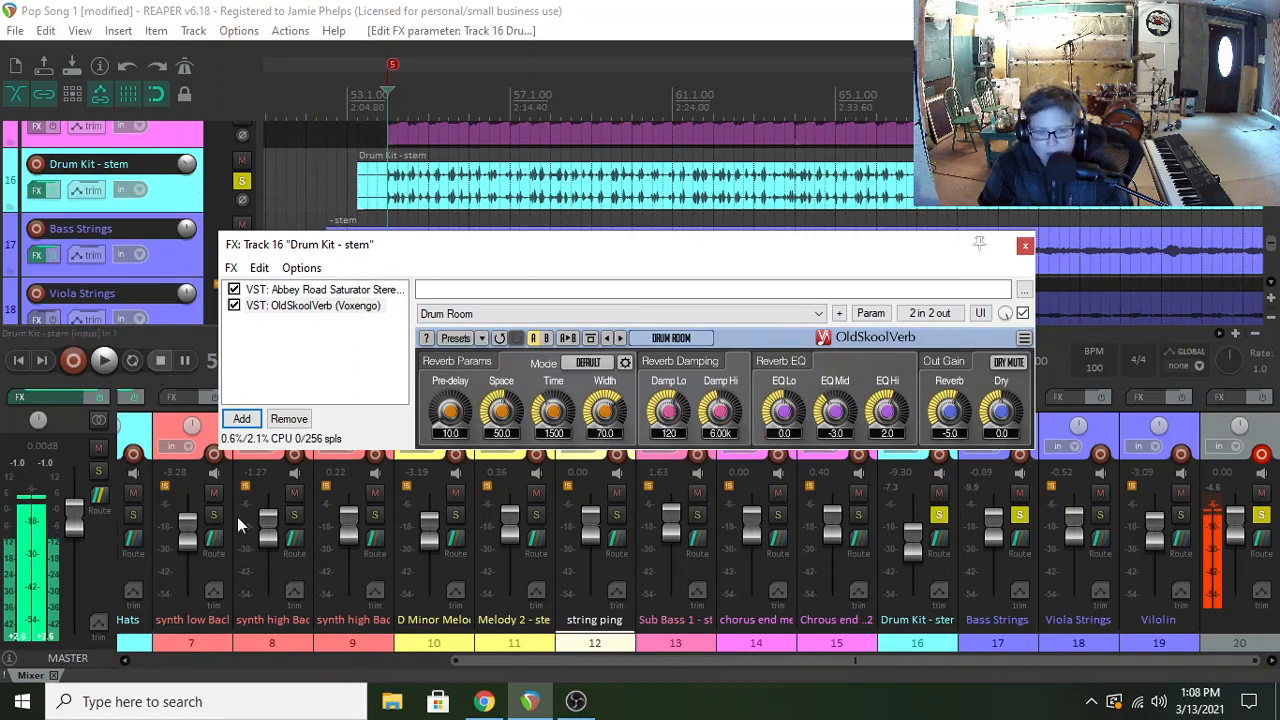
# - During playback, set the reverb's output gain to -15.3, Damp Hi to 9.00k and EQ Hi to 0.0
pyautogui.click(104, 360)
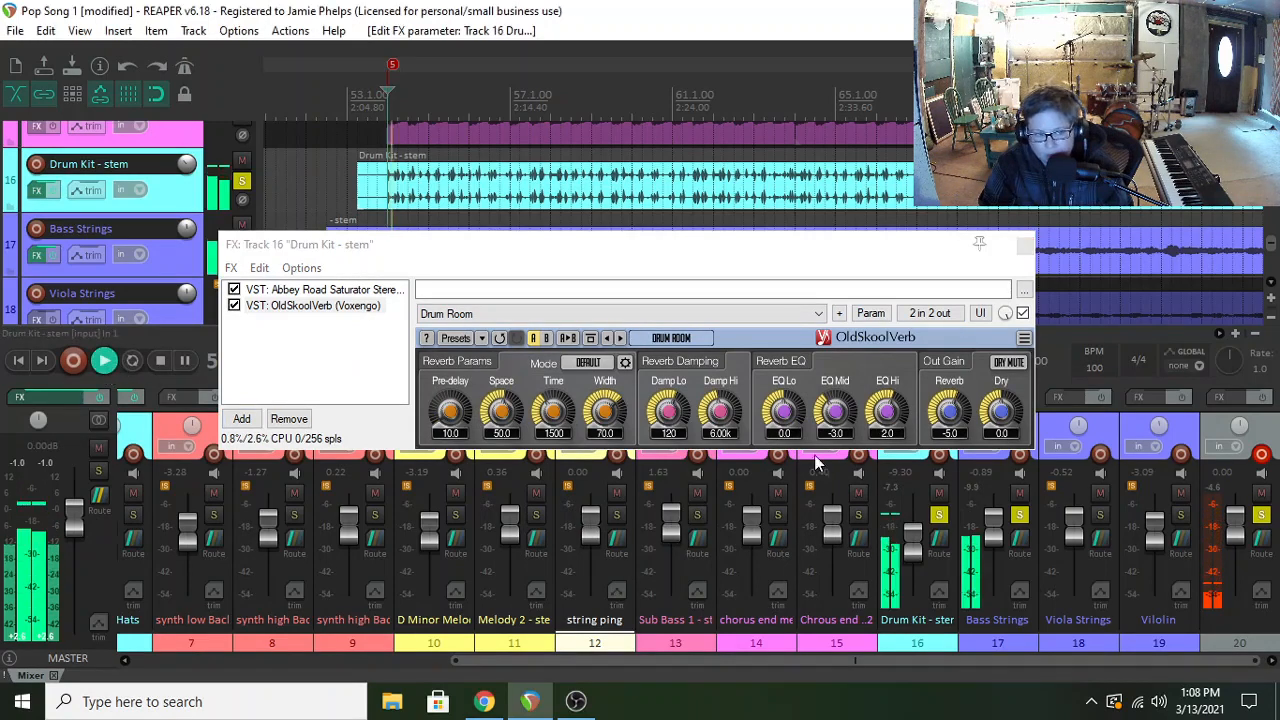
pyautogui.moveTo(950, 411); pyautogui.dragTo(887, 428)
pyautogui.moveTo(721, 412); pyautogui.dragTo(721, 394)
pyautogui.moveTo(950, 411); pyautogui.dragTo(950, 415)
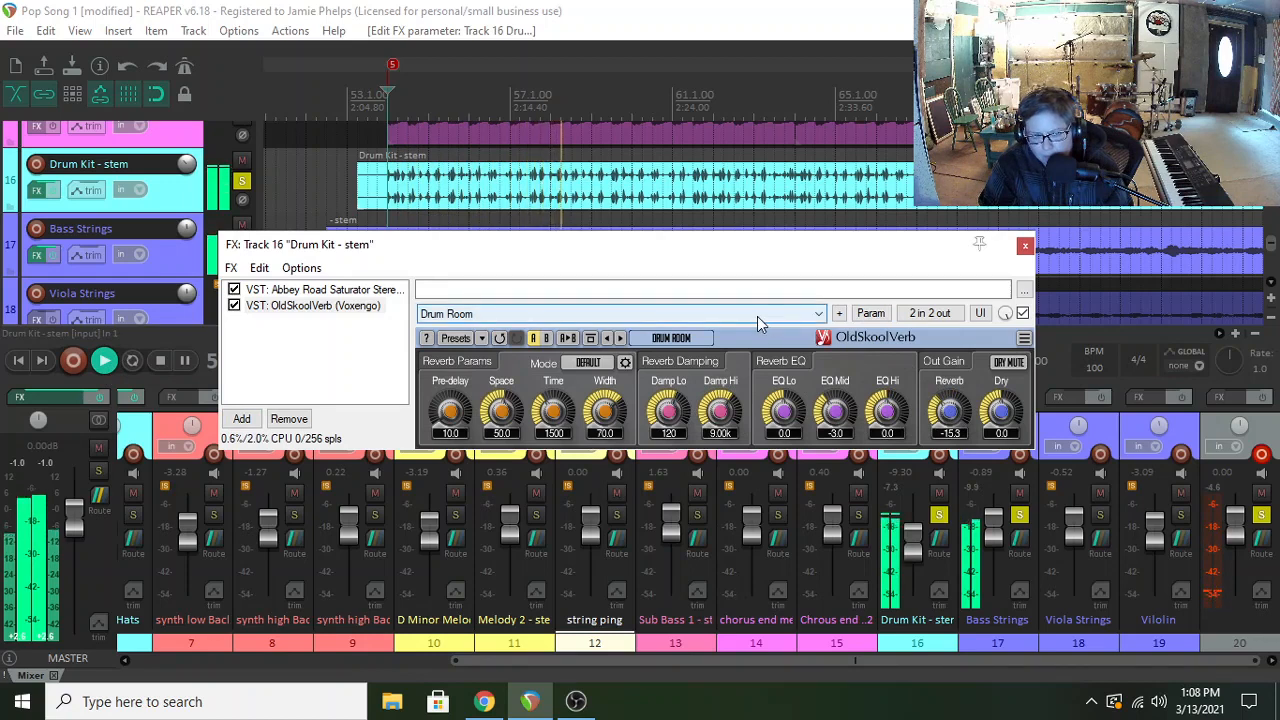
# - Compare the Drum Kit with OldSkoolVerb bypassed and enabled, taking Bass Strings out of solo, and close the effects window and stop playback
pyautogui.click(234, 306)
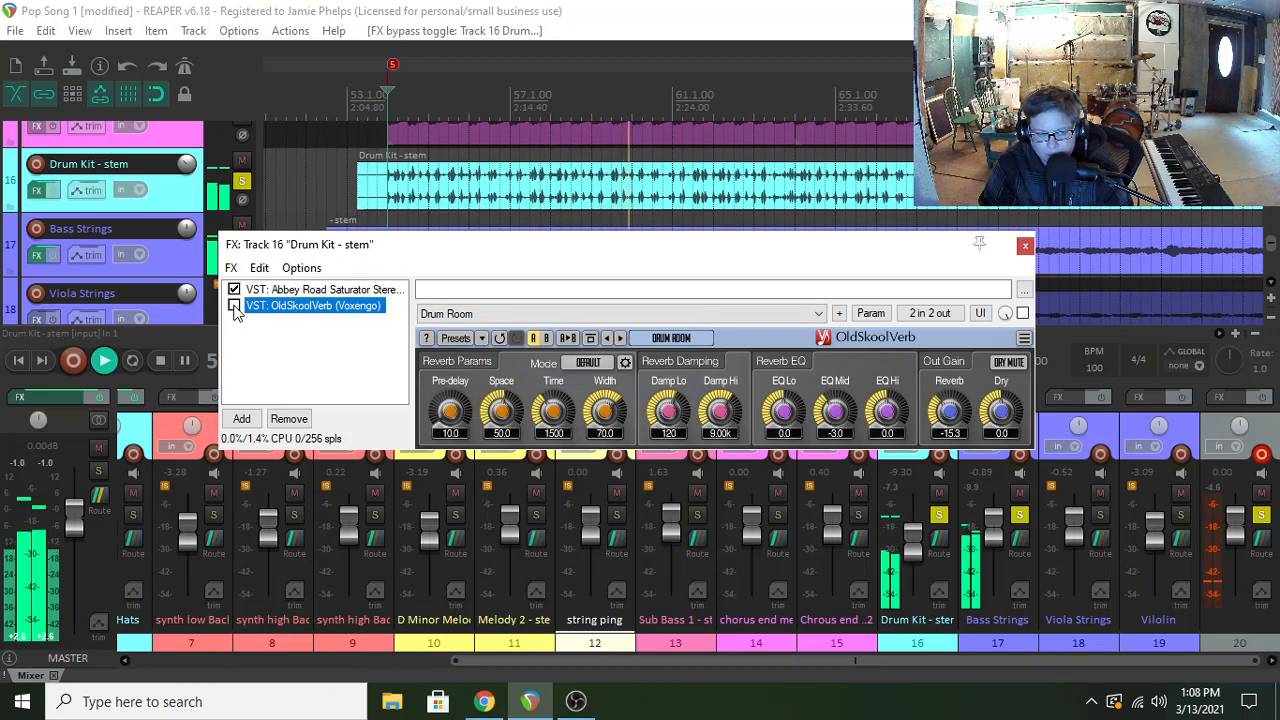
pyautogui.click(1018, 516)
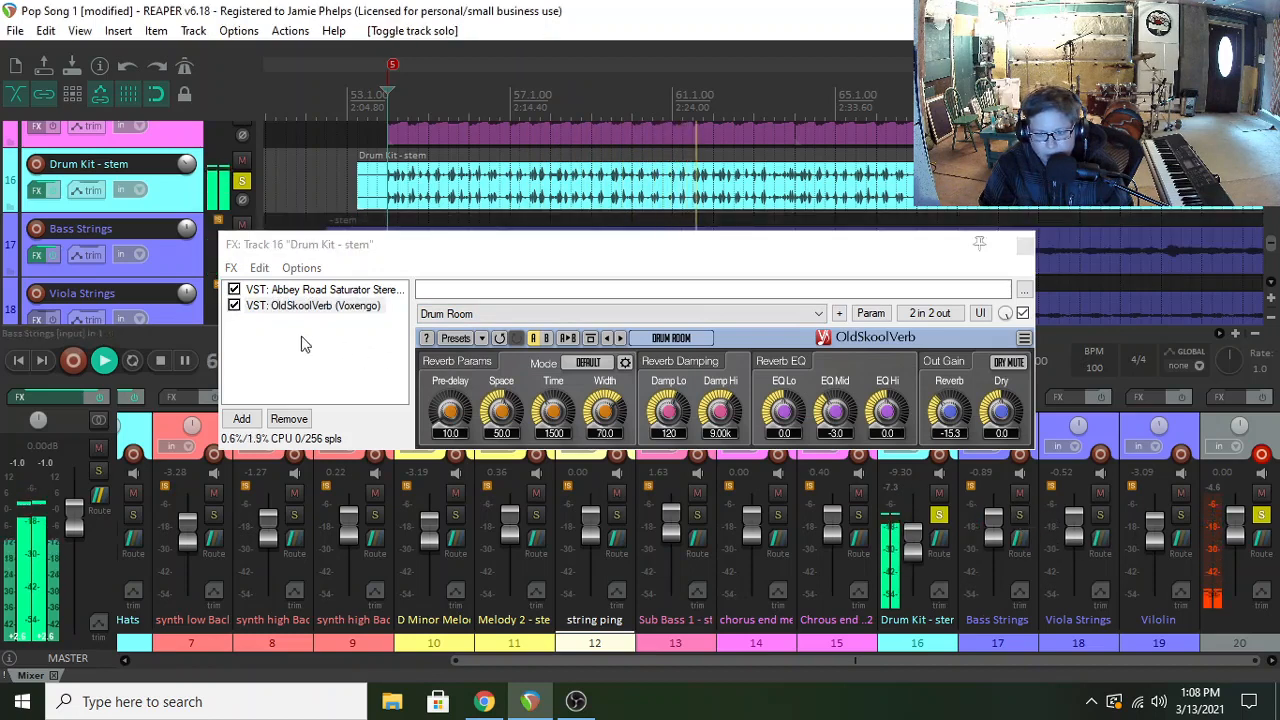
pyautogui.click(234, 306)
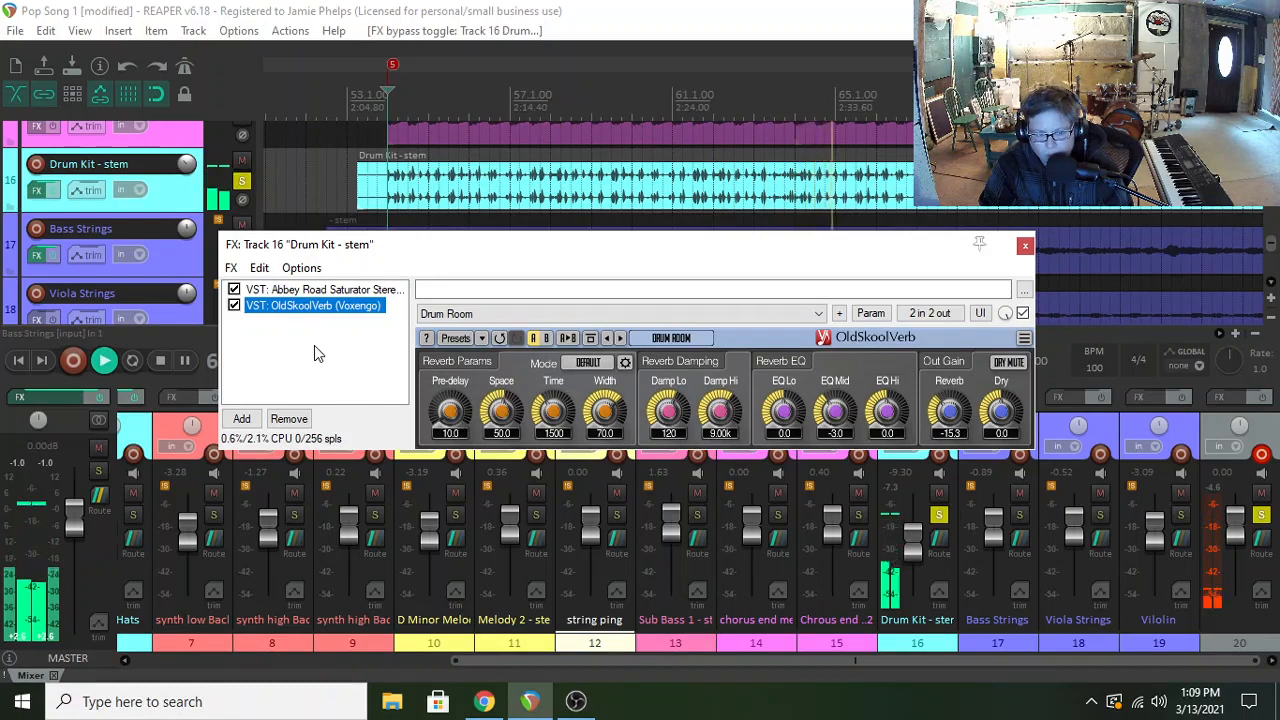
pyautogui.click(1025, 244)
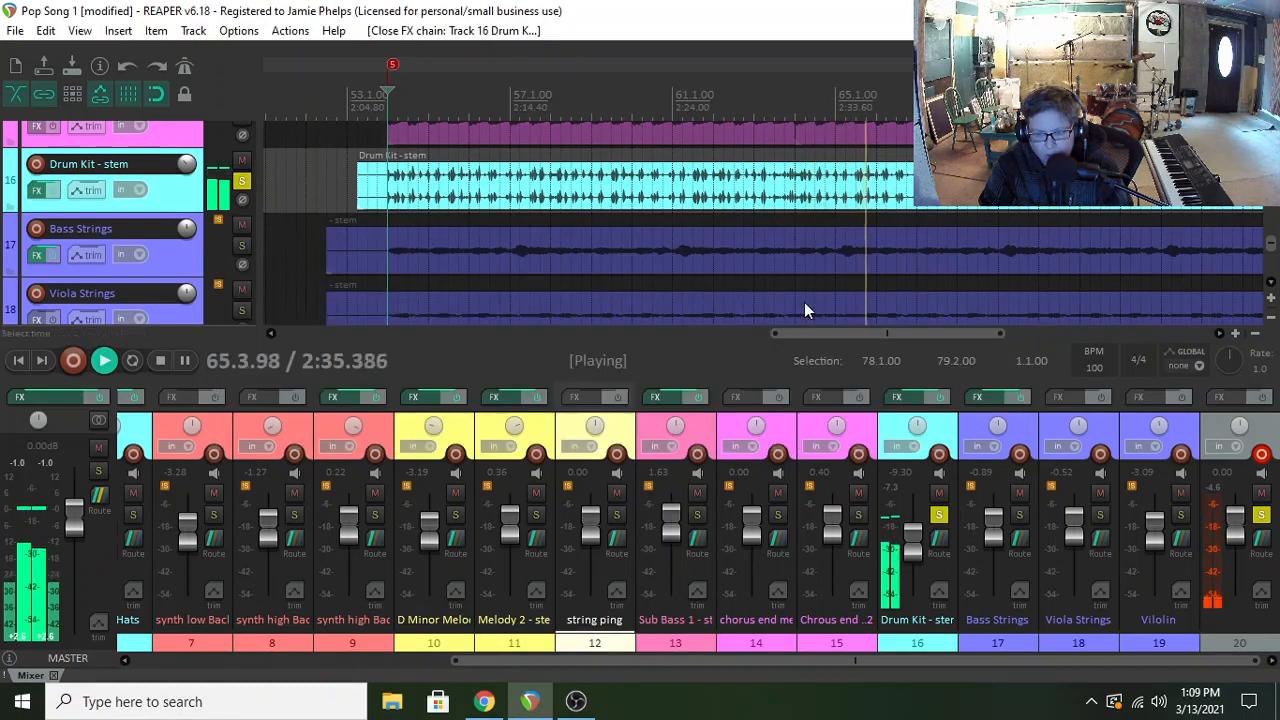
pyautogui.moveTo(913, 545)
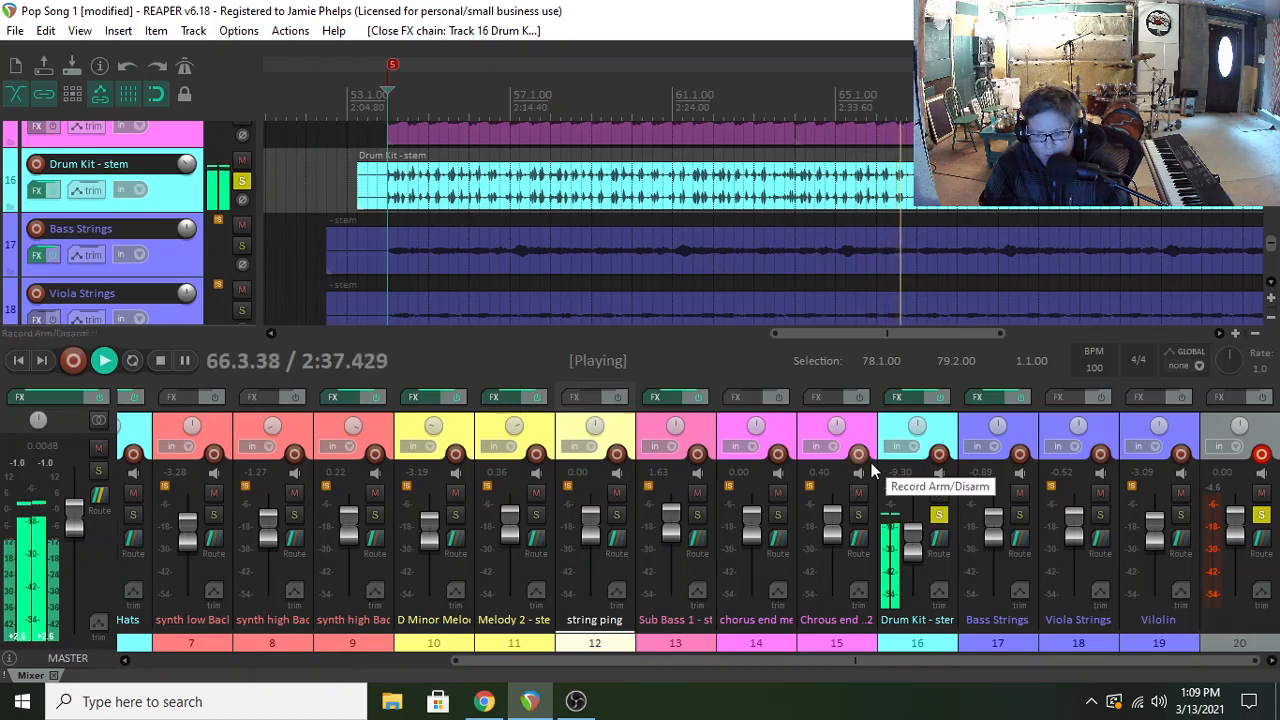
pyautogui.click(940, 516)
pyautogui.press('space')
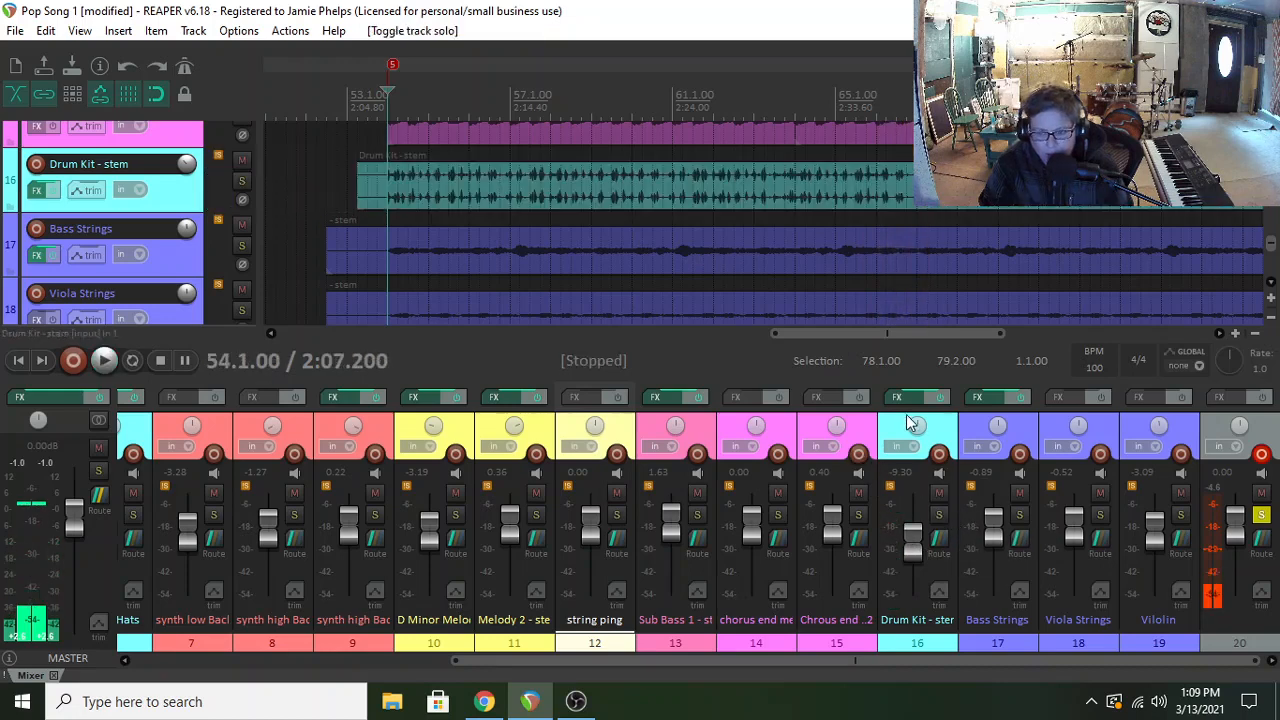
# - Solo the Drum Kit, Bass Strings and Viola Strings tracks together and start playback
pyautogui.click(939, 515)
pyautogui.click(1019, 515)
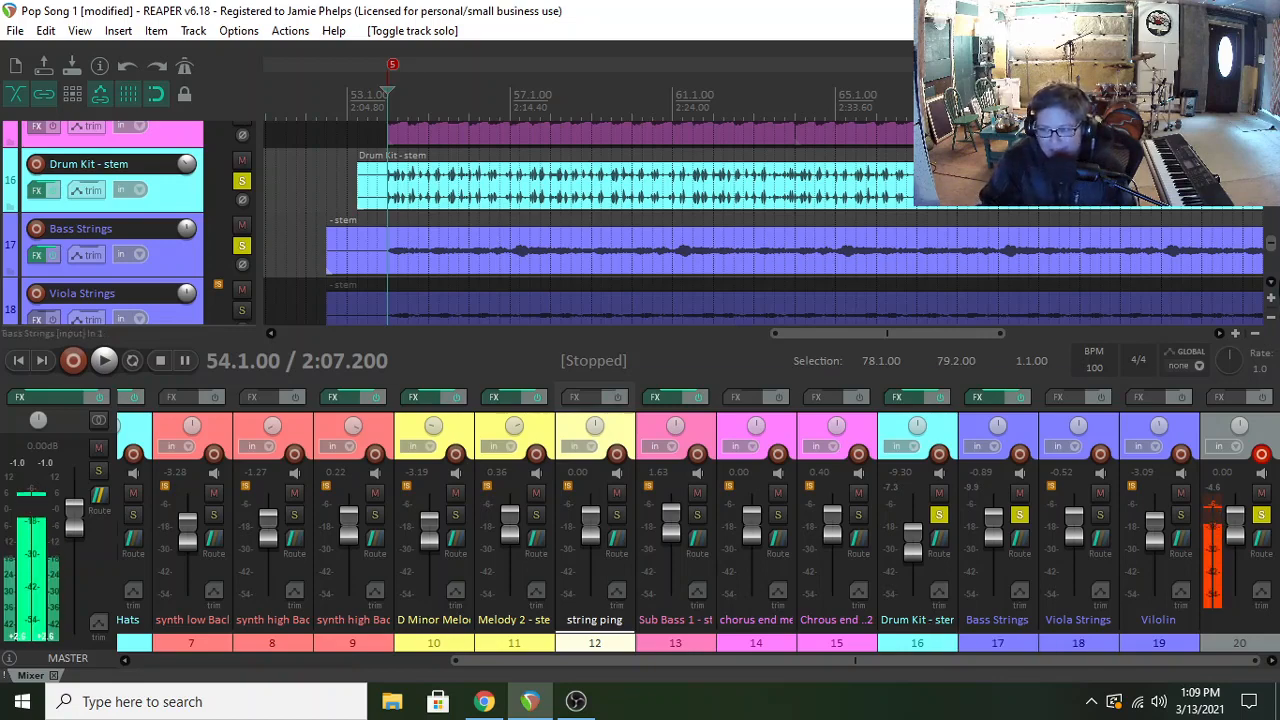
pyautogui.moveTo(1269, 246)
pyautogui.mouseDown()
pyautogui.moveTo(1270, 233)
pyautogui.moveTo(1272, 252)
pyautogui.mouseUp()
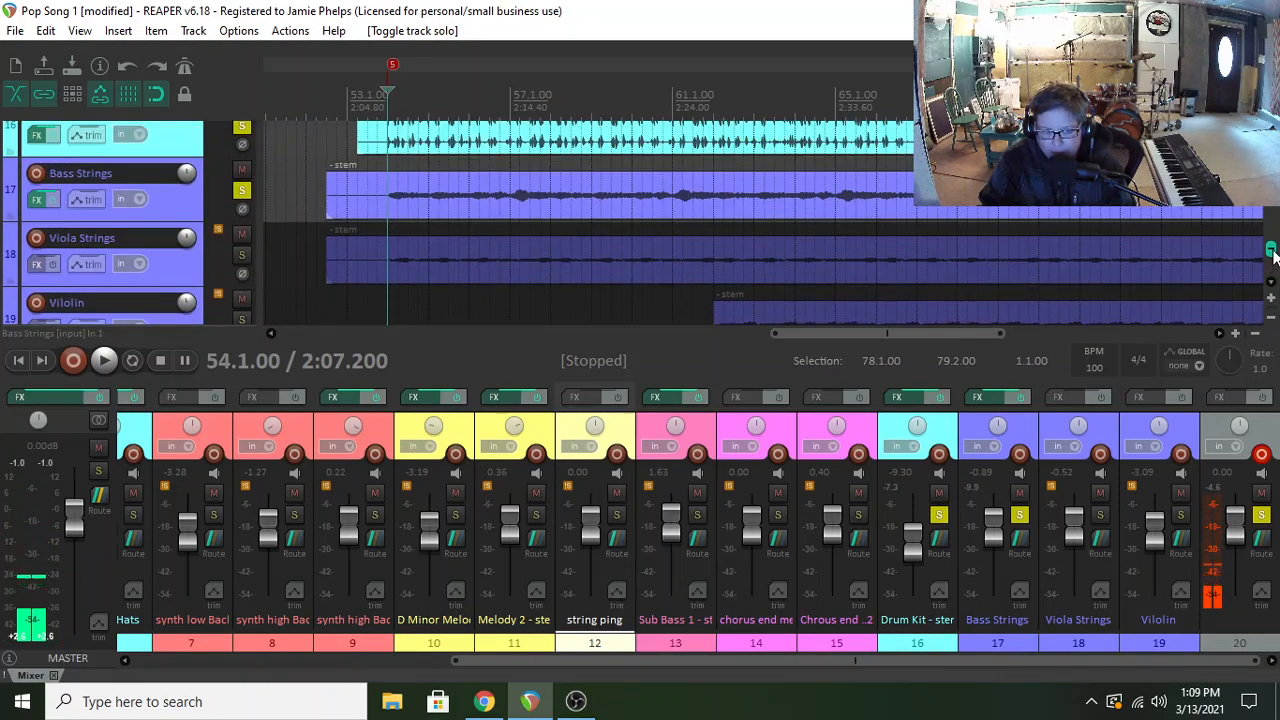
pyautogui.click(1100, 515)
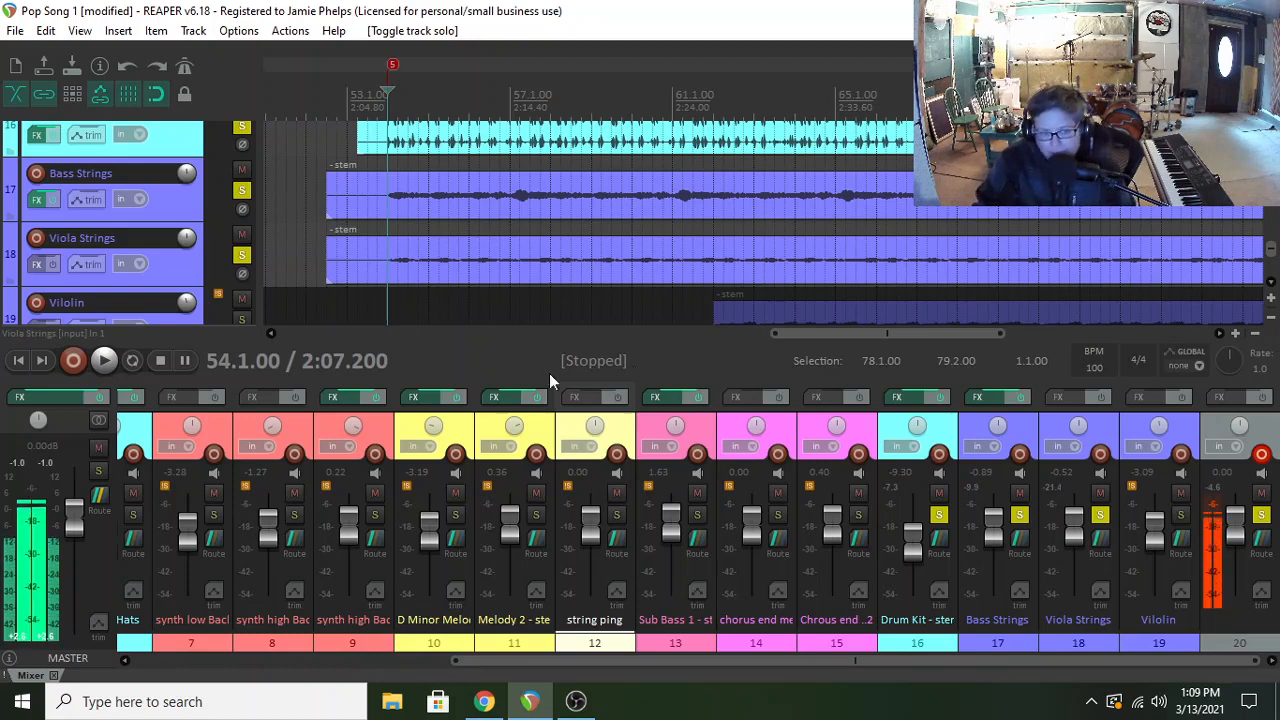
pyautogui.press('space')
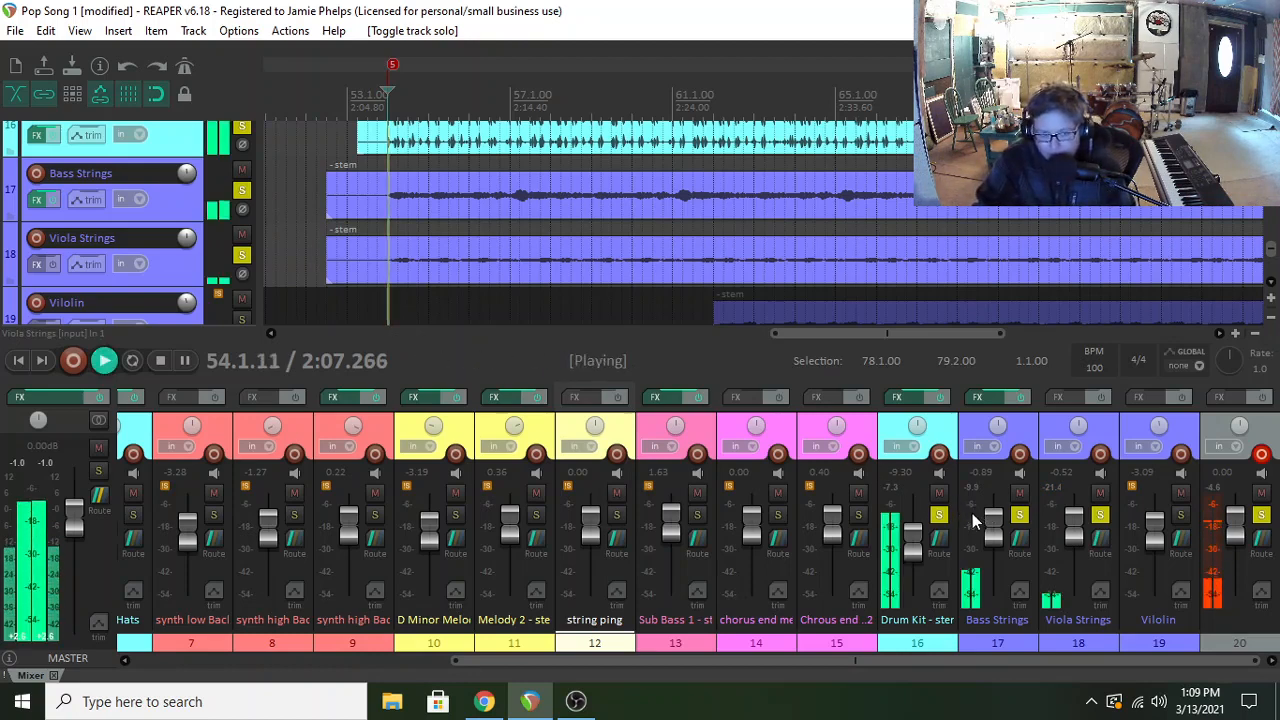
# - Pan the Viola Strings track to the left during playback and set its volume to 1.41 dB
pyautogui.moveTo(1077, 539); pyautogui.dragTo(1077, 527)
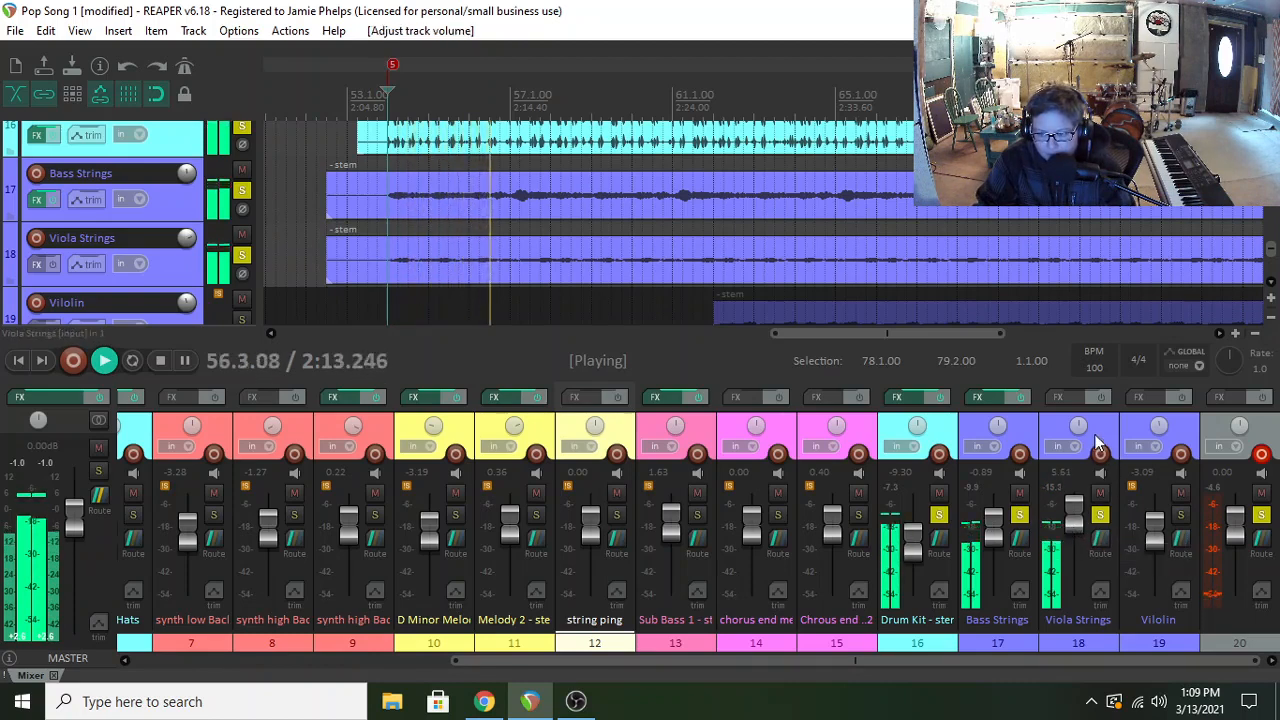
pyautogui.moveTo(1078, 426); pyautogui.dragTo(1078, 445)
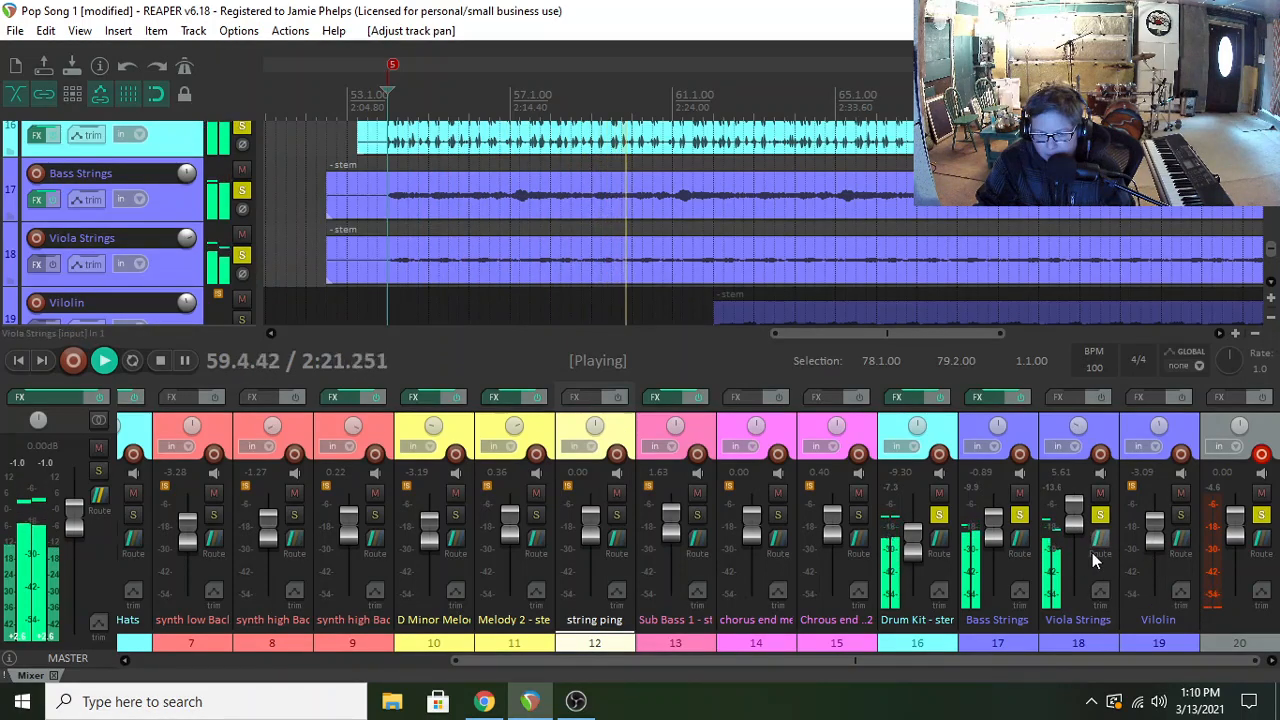
pyautogui.scroll(-1, 1272, 255)
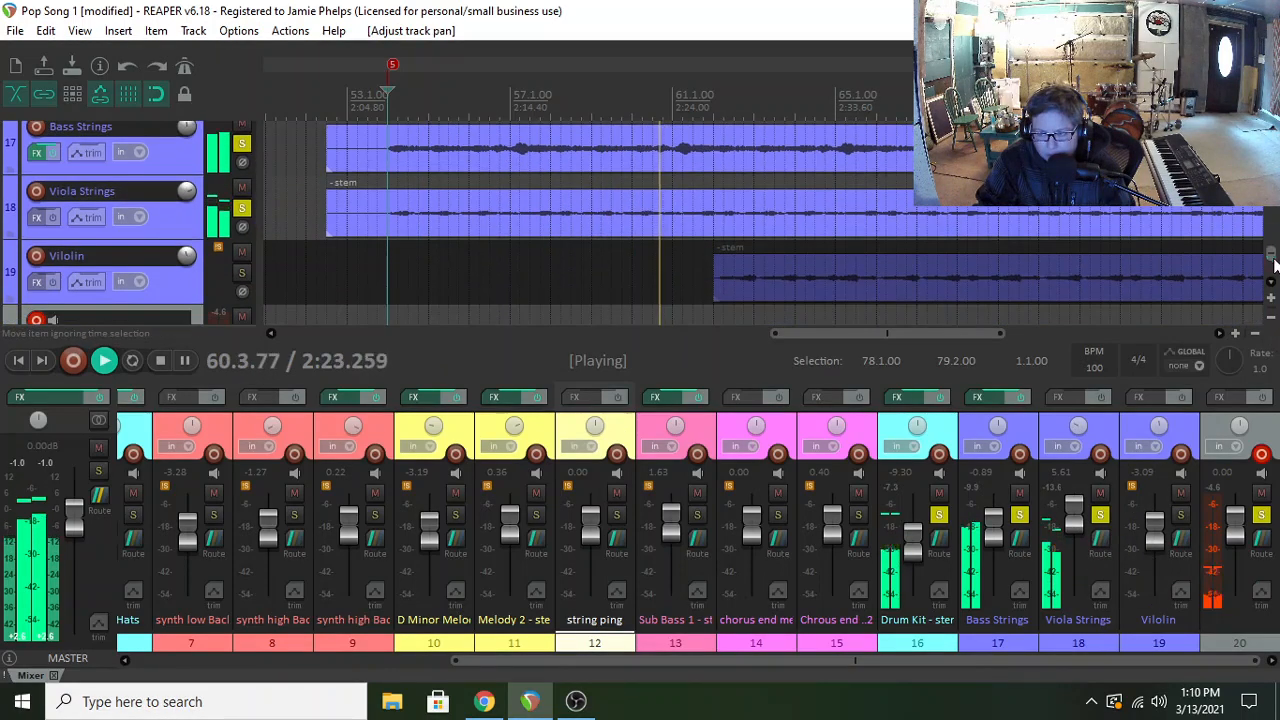
pyautogui.press('space')
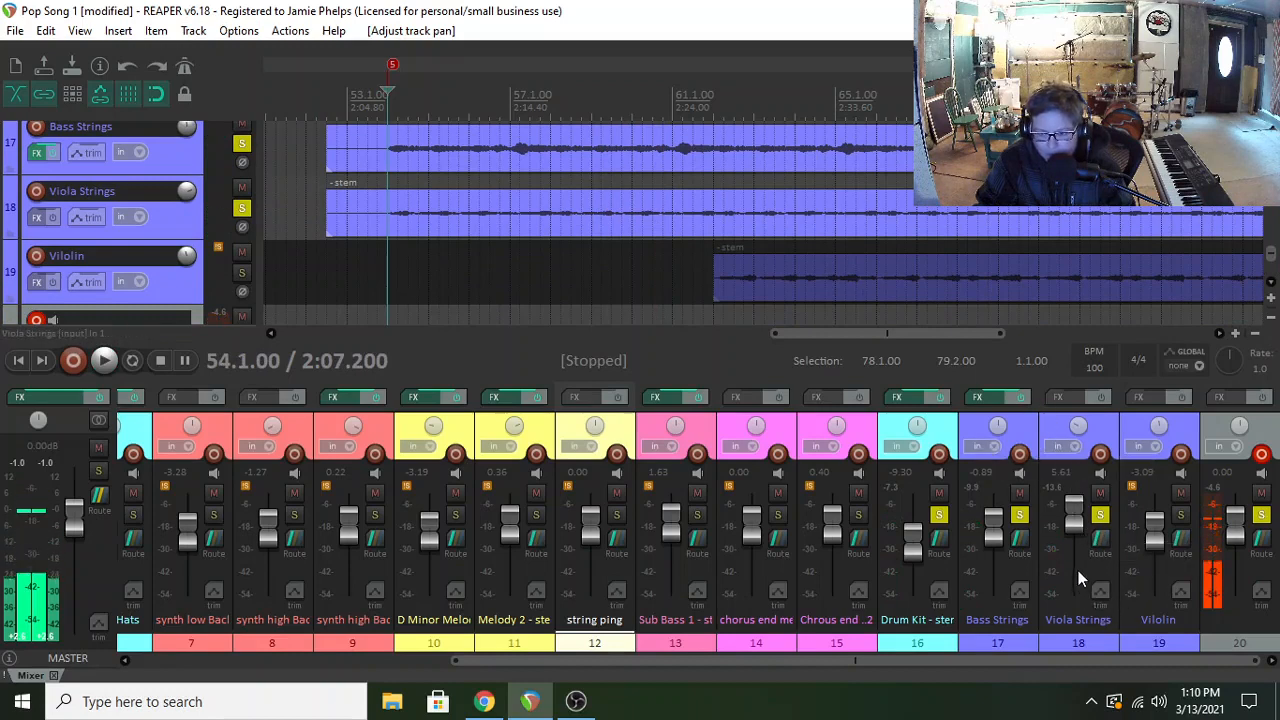
pyautogui.moveTo(1074, 510); pyautogui.dragTo(1074, 517)
# - Try RCompressor Mono (Waves) on the Viola Strings track and remove it again
pyautogui.click(1066, 397)
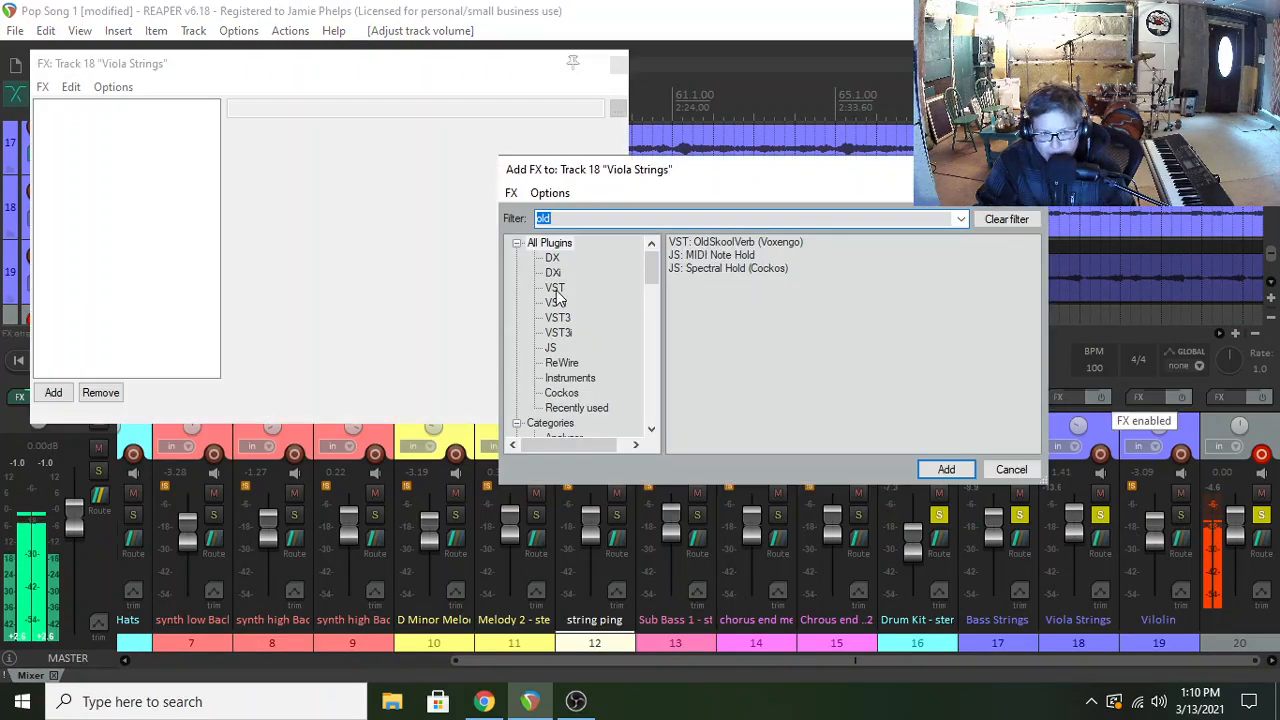
pyautogui.write('rc')
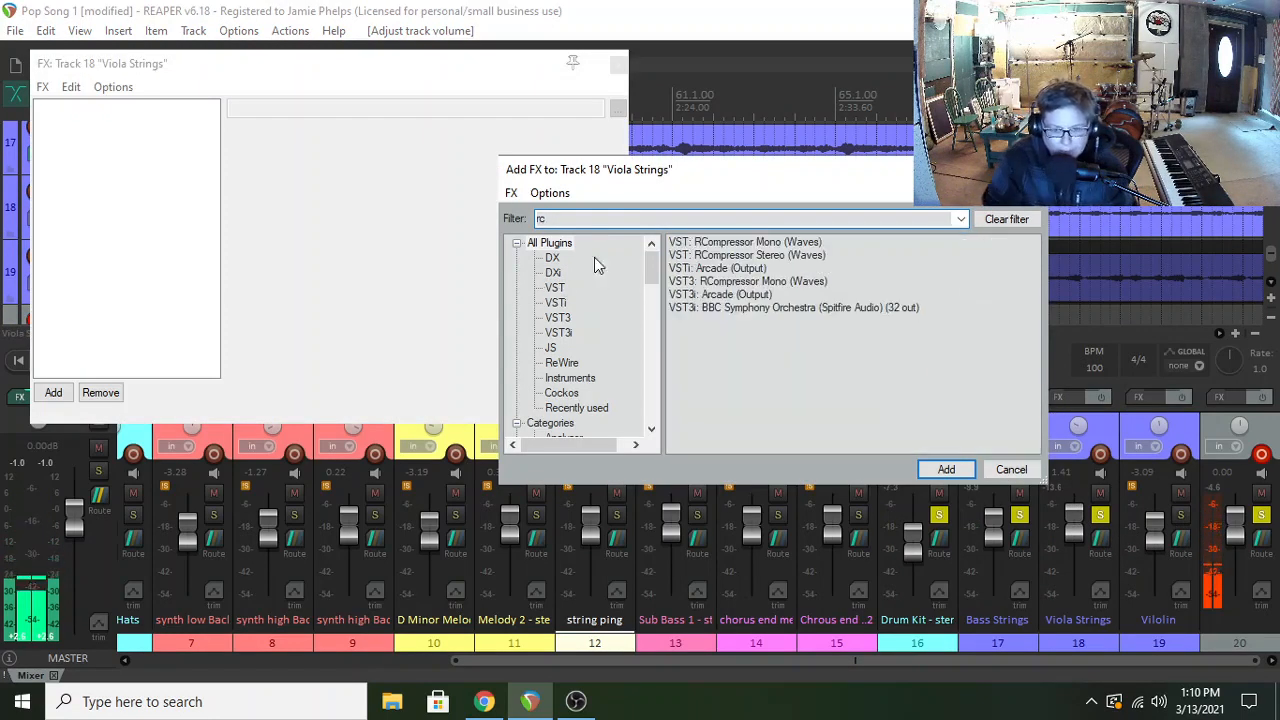
pyautogui.click(710, 247)
pyautogui.click(943, 467)
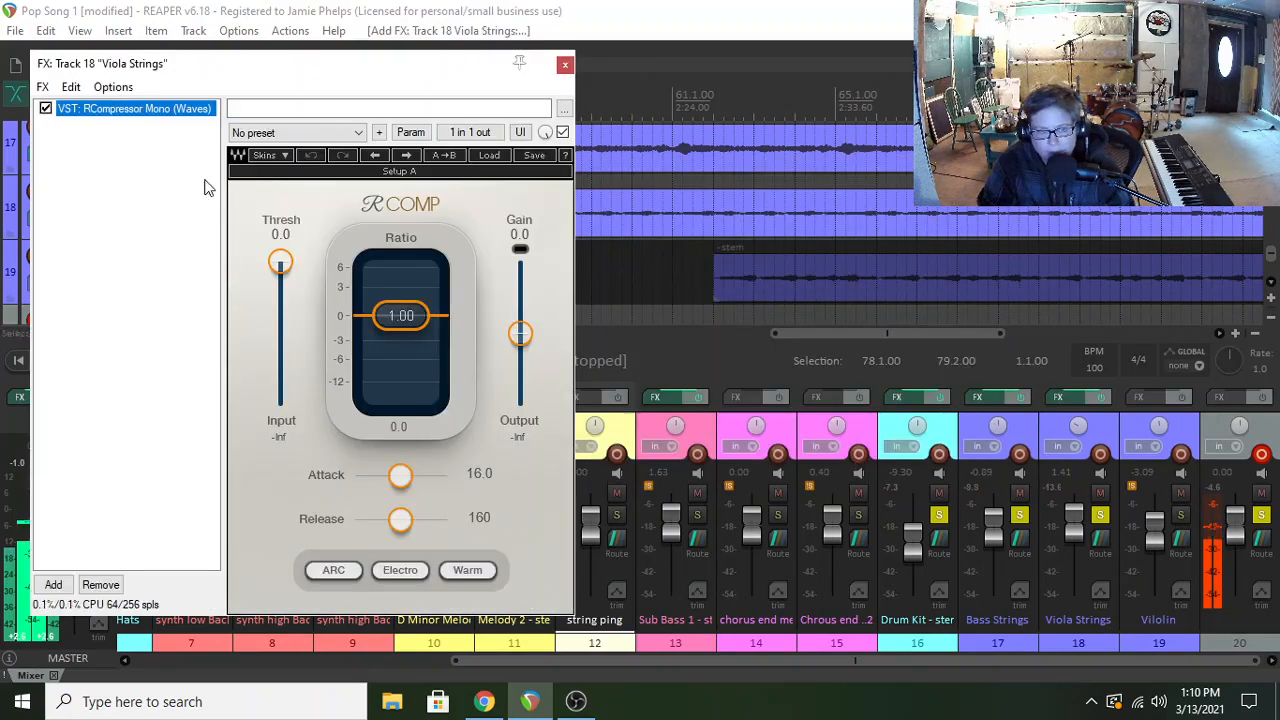
pyautogui.click(101, 585)
# - Add the Renaissance Axx Mono (Waves) compressor to the Viola Strings track
pyautogui.click(53, 585)
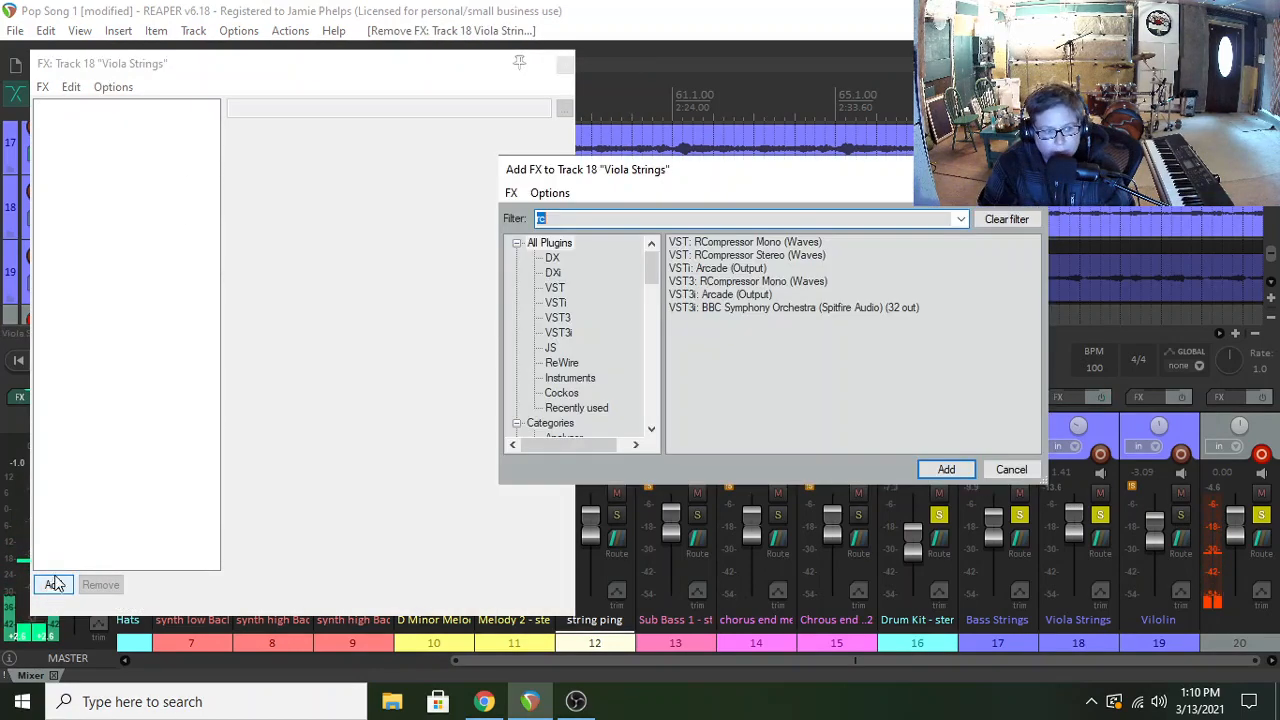
pyautogui.write('ax')
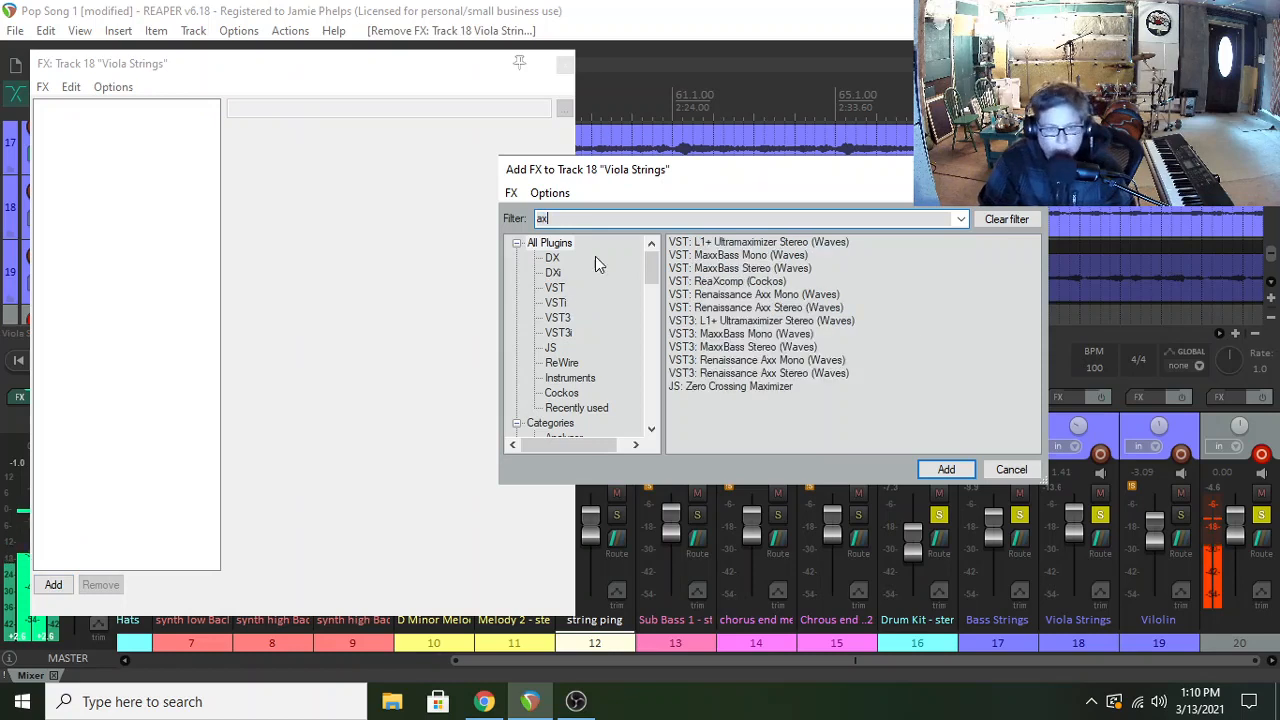
pyautogui.click(766, 295)
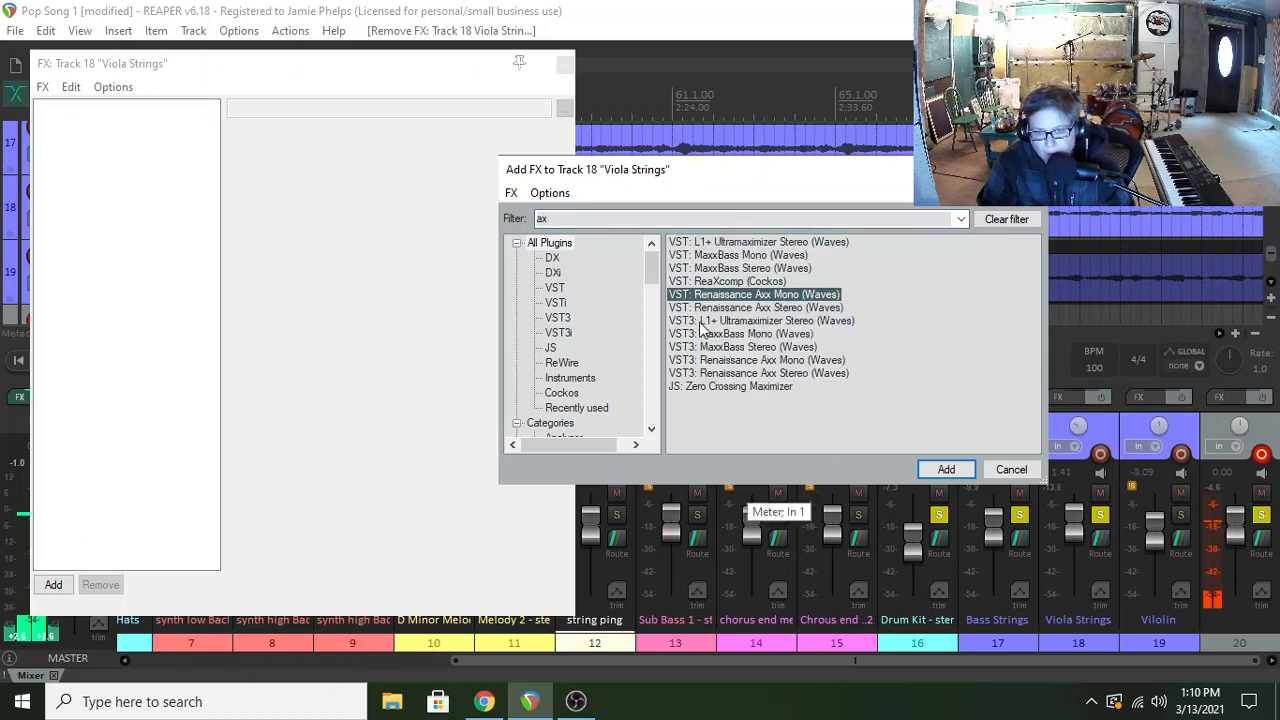
pyautogui.click(946, 470)
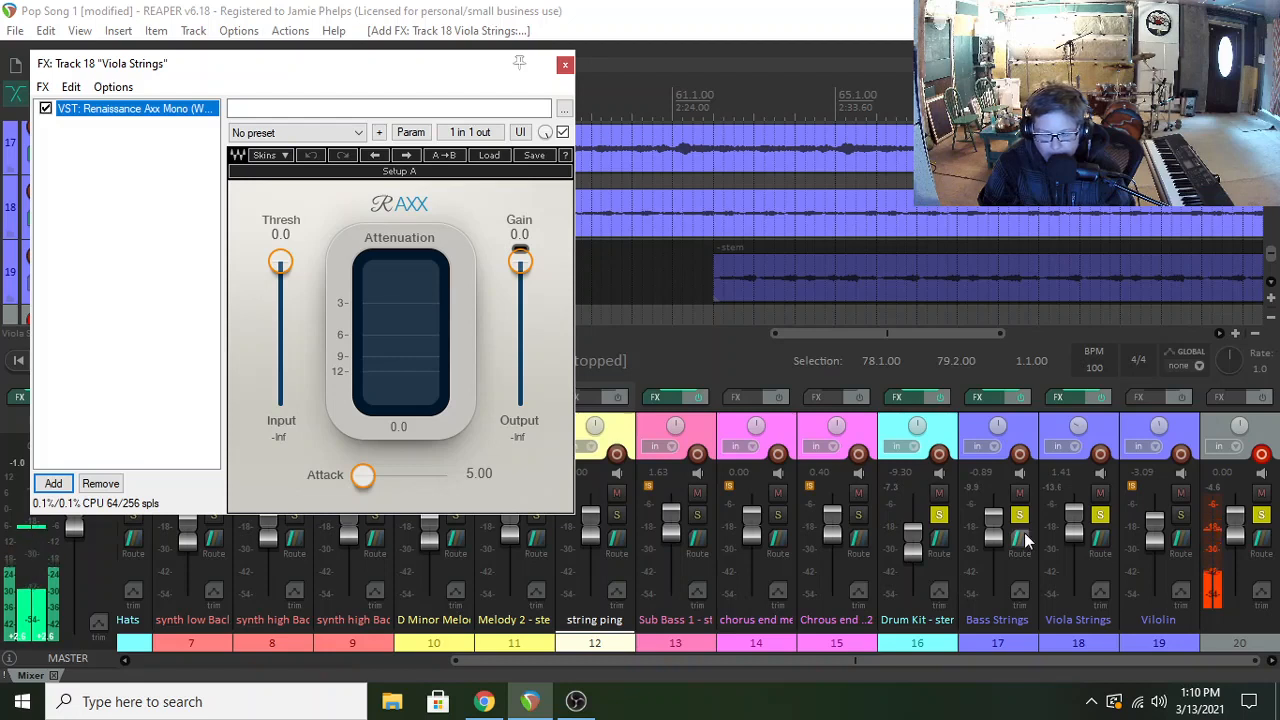
# - Set the Renaissance Axx threshold to -3.7 during playback, close the effects window and stop playback
pyautogui.press('space')
pyautogui.click(280, 262)
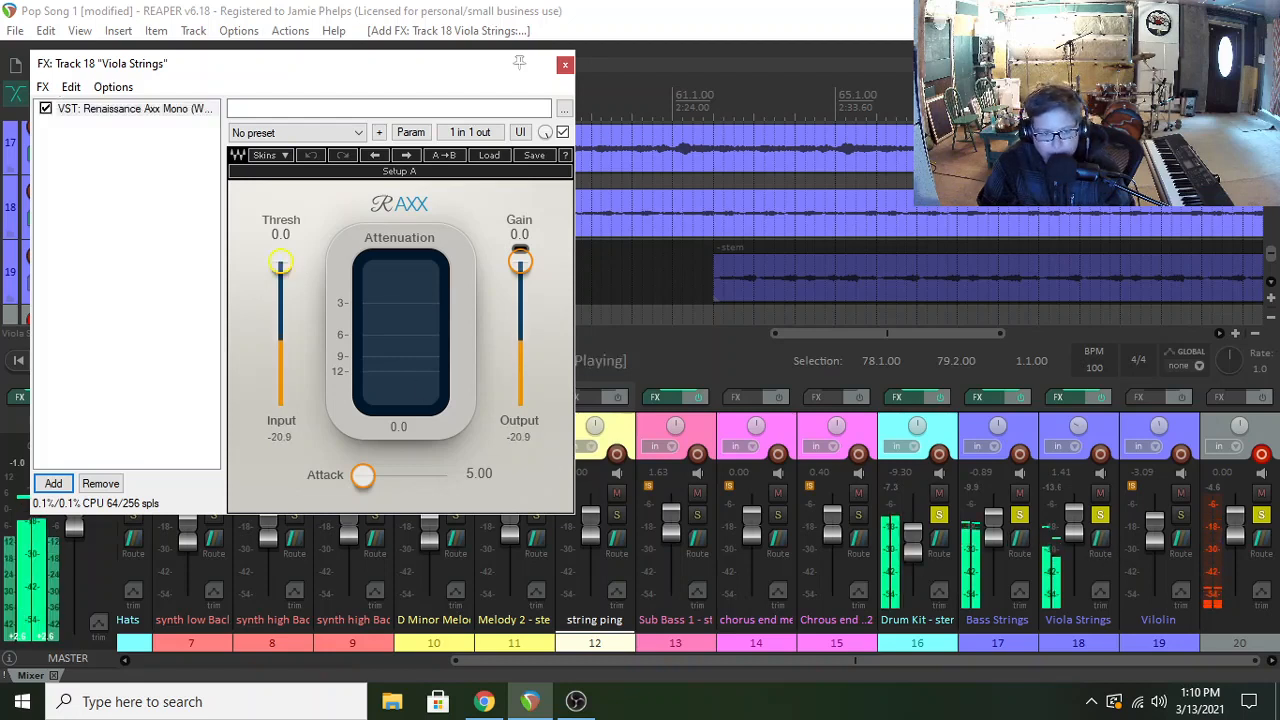
pyautogui.moveTo(280, 267); pyautogui.dragTo(280, 269)
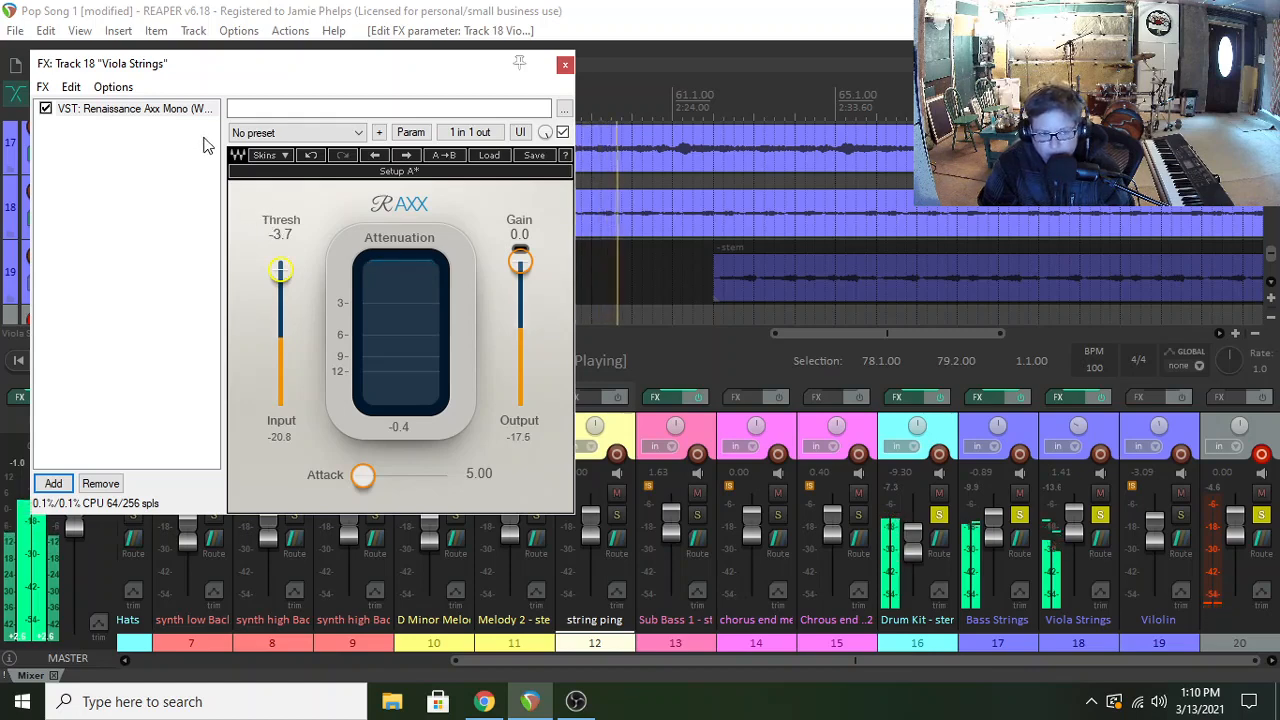
pyautogui.click(565, 63)
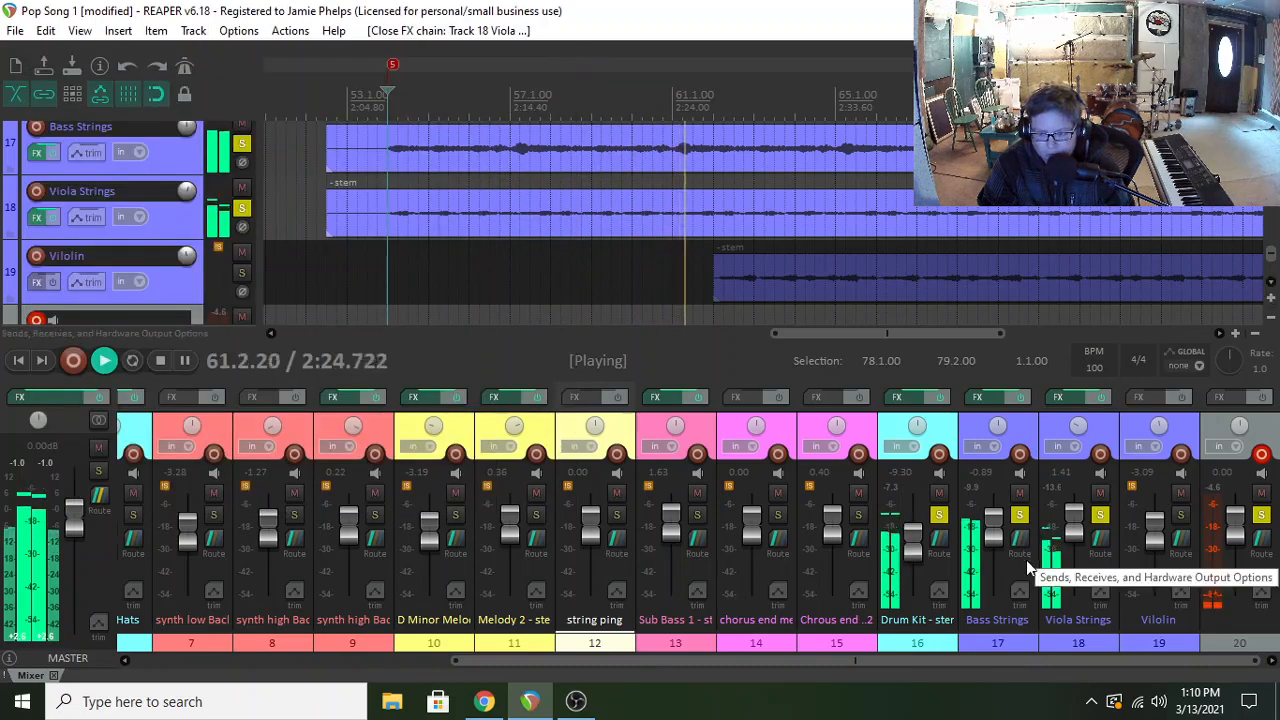
pyautogui.press('space')
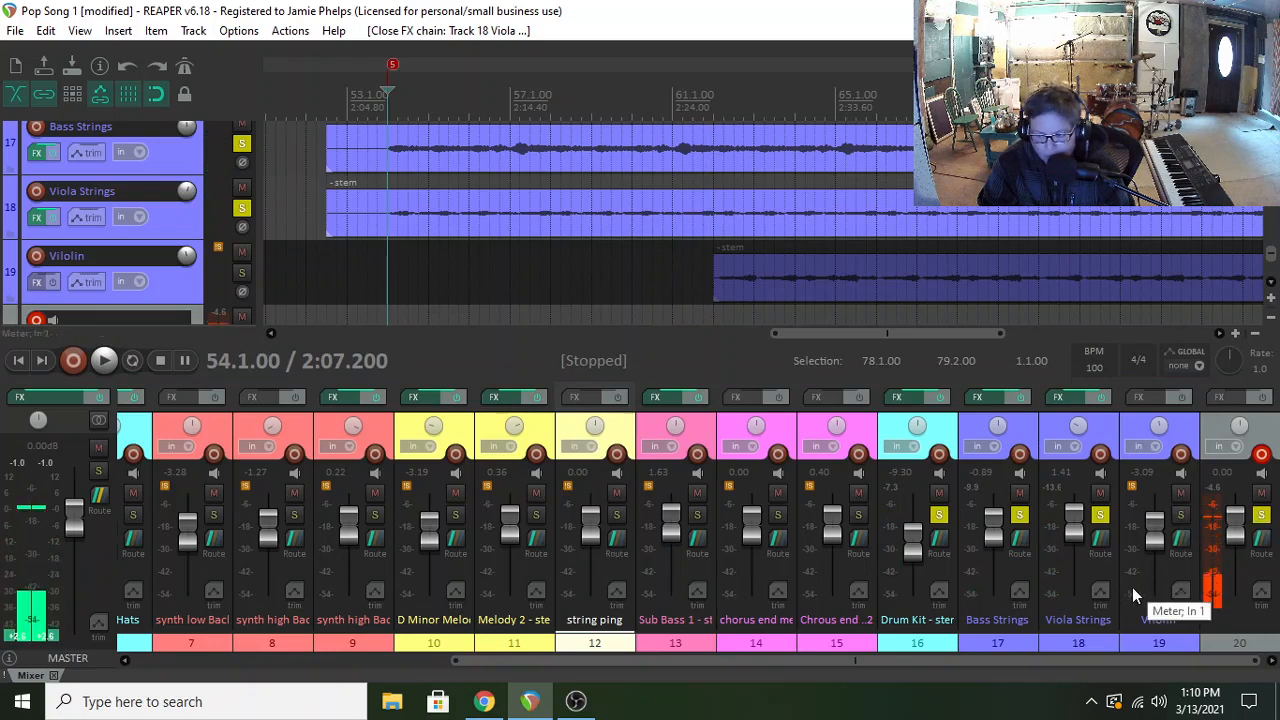
# - Adjust the Vilolin track's pan and solo it alongside the other string tracks
pyautogui.moveTo(1164, 429); pyautogui.dragTo(1164, 432)
pyautogui.click(1180, 514)
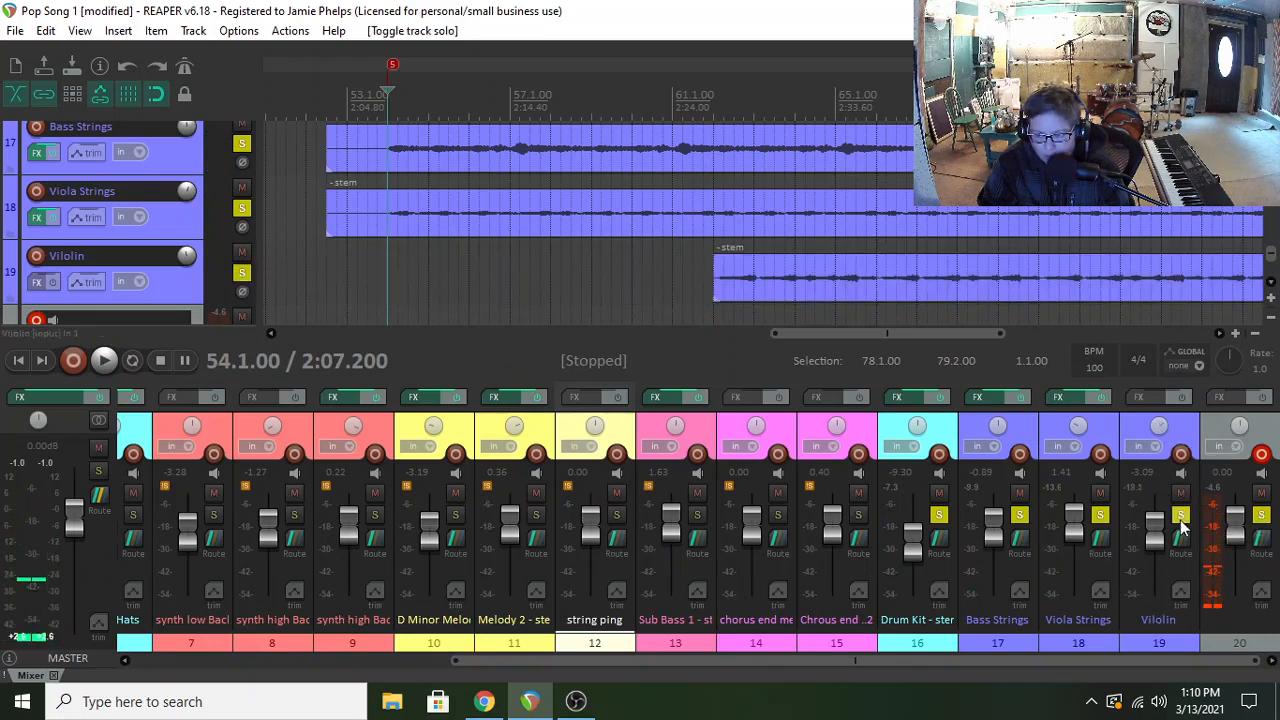
# - Play the strings from 61.4.00, raise the Vilolin track's volume to -0.57 dB, adjust its pan and stop playback
pyautogui.click(708, 268)
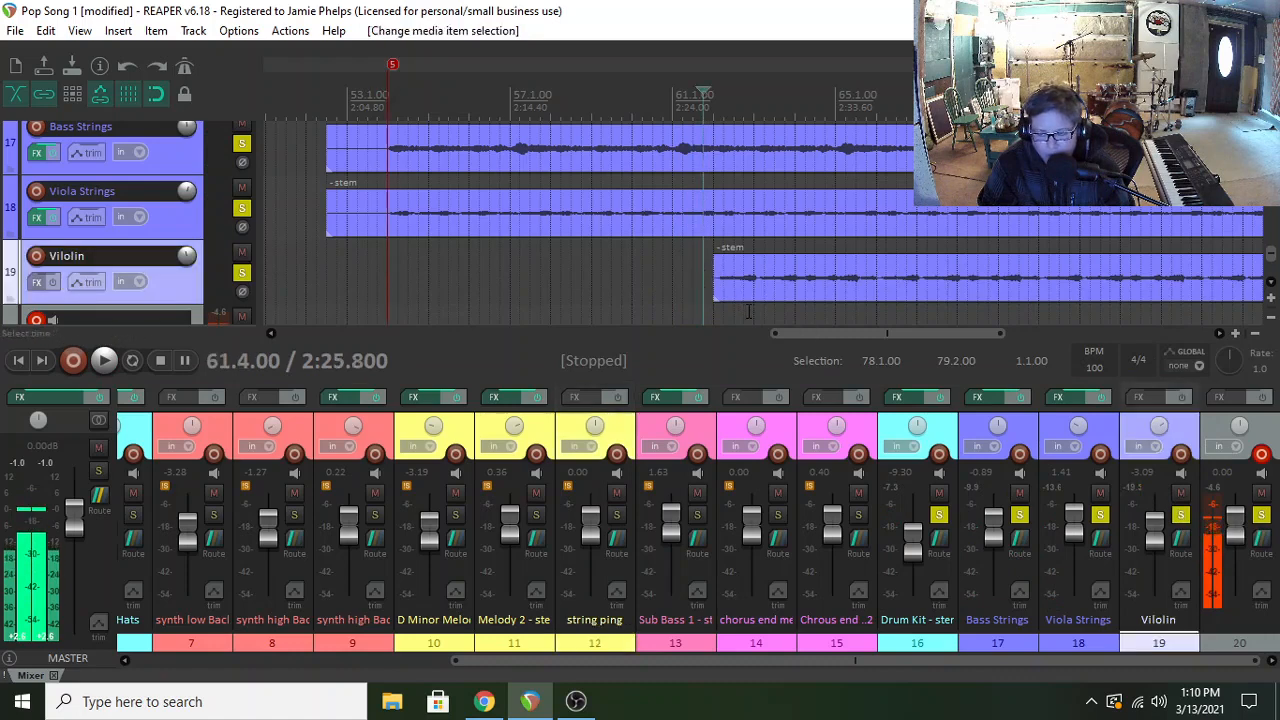
pyautogui.press('space')
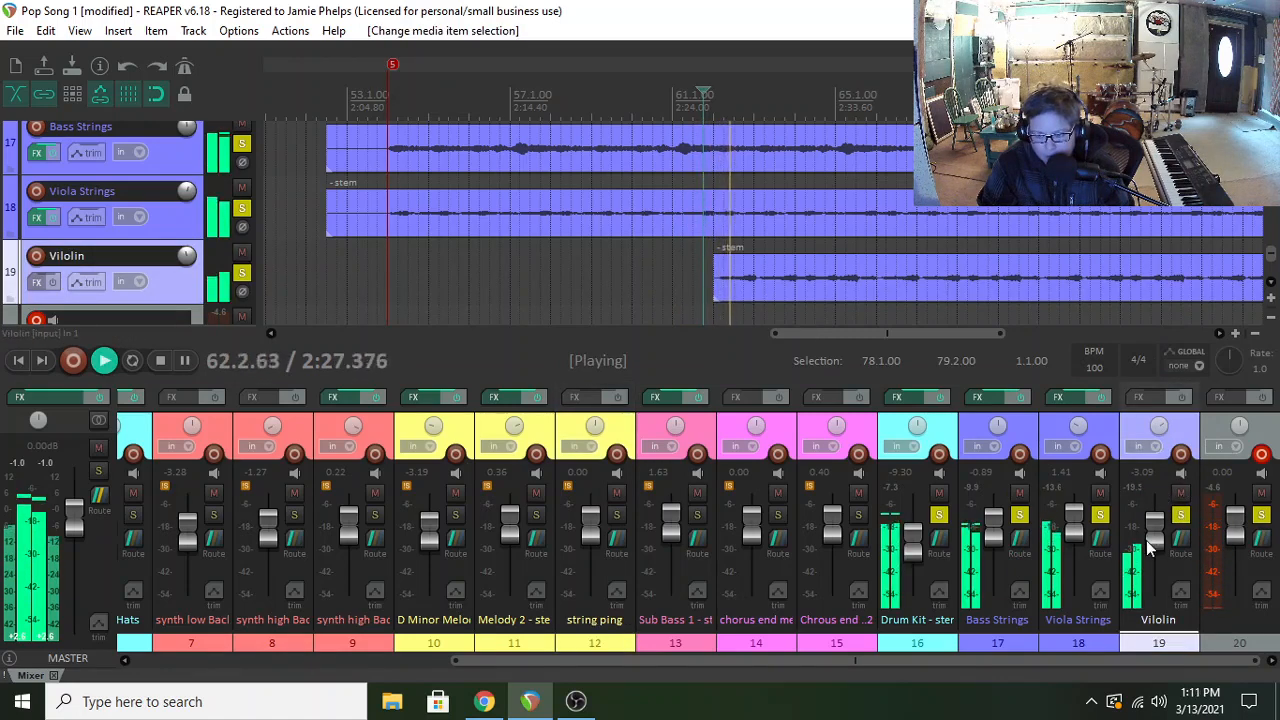
pyautogui.scroll(5, 1150, 545)
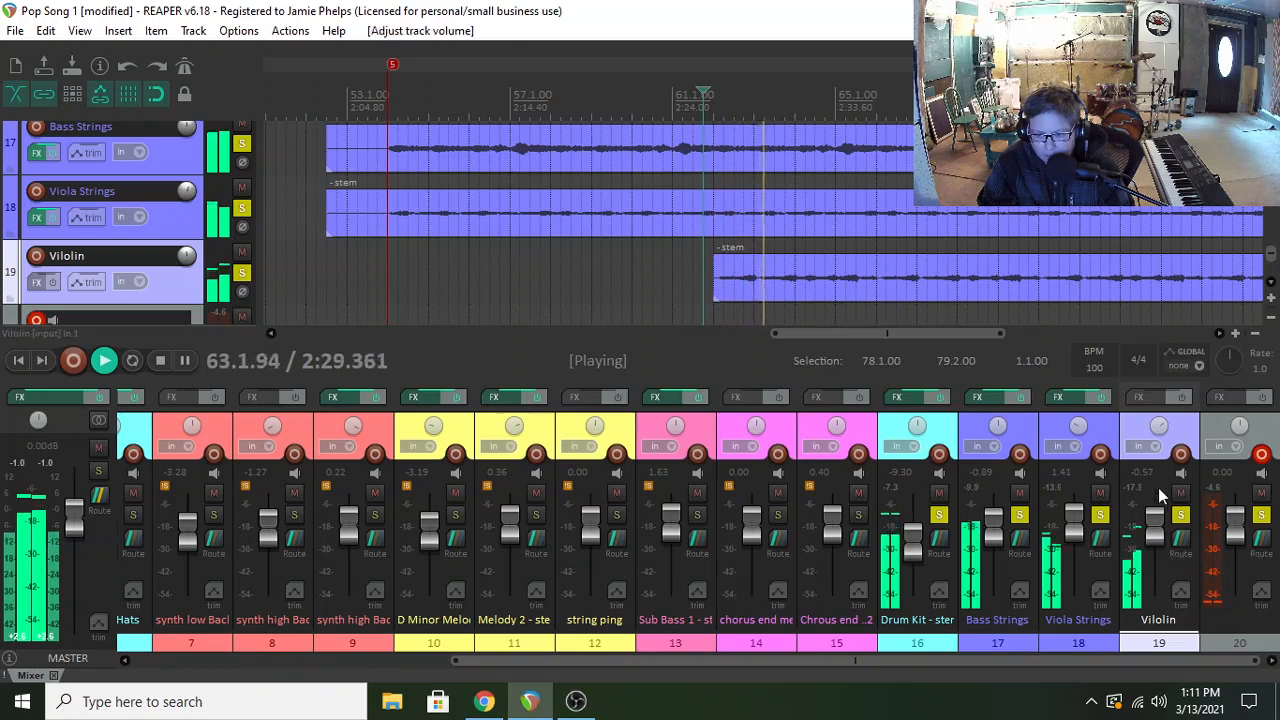
pyautogui.scroll(3, 1157, 430)
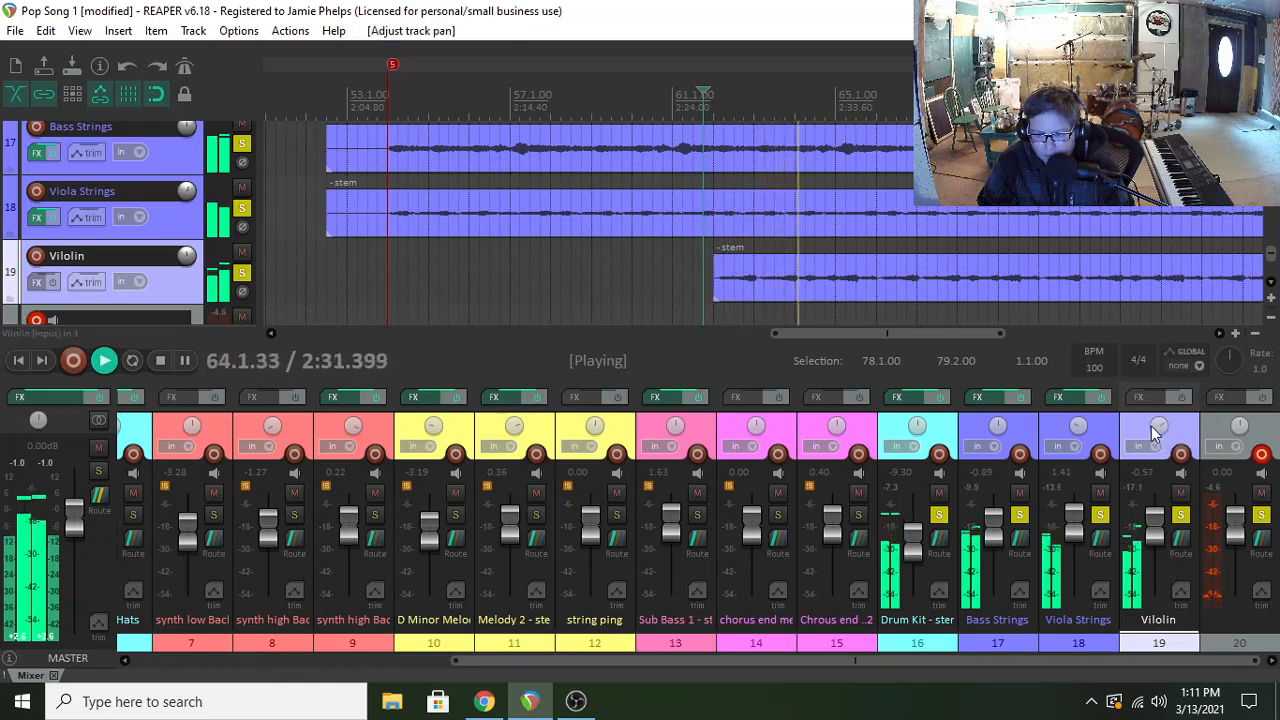
pyautogui.scroll(-1, 630, 296)
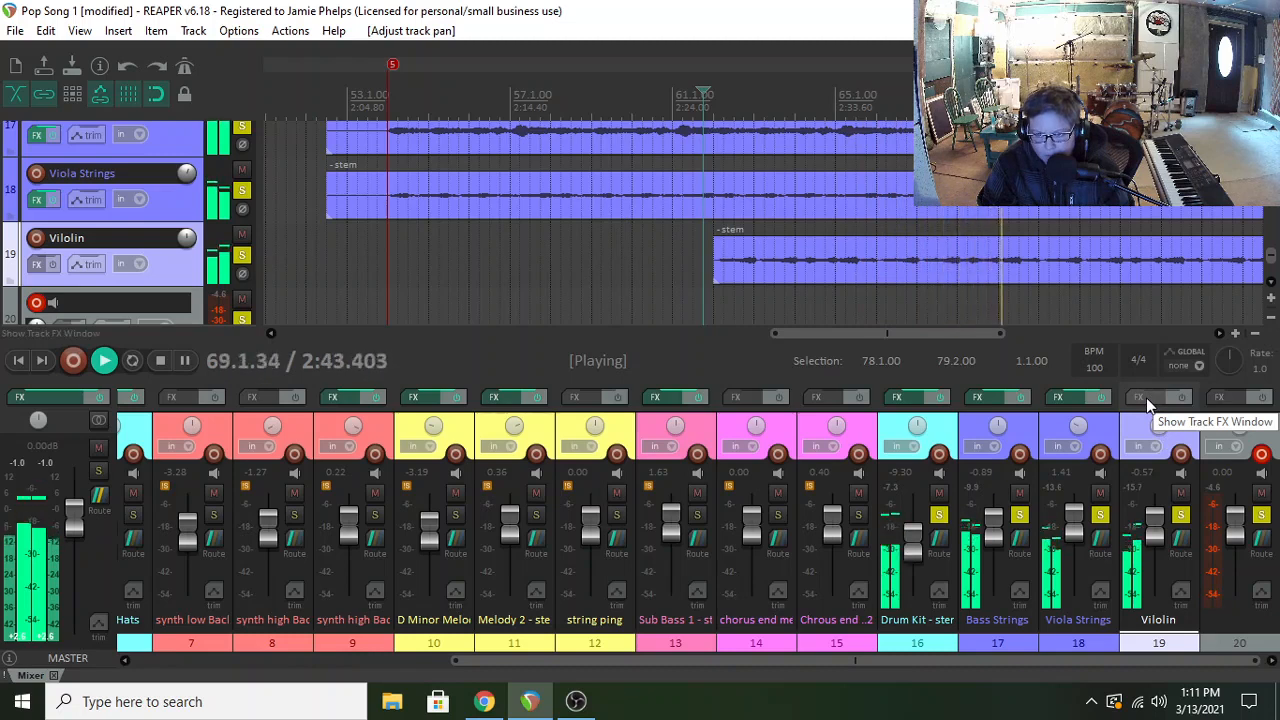
pyautogui.press('space')
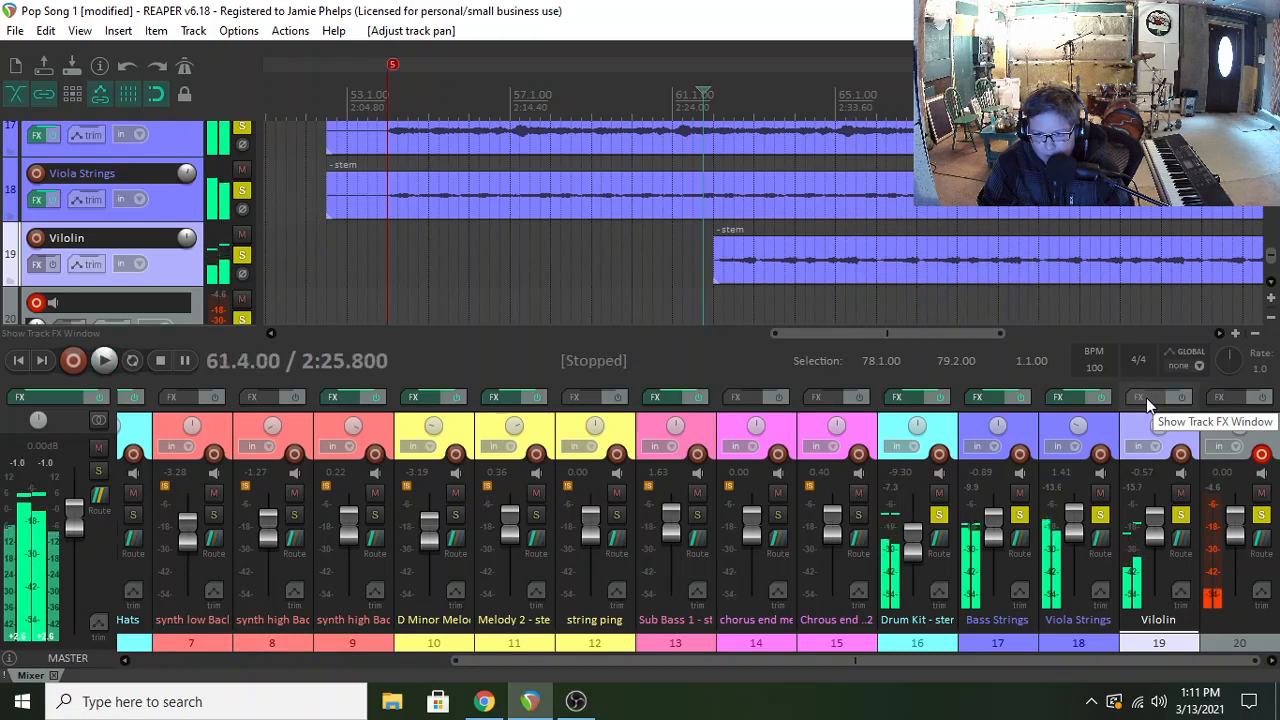
# - Add the TrueVerb Mono (Waves) reverb to the Vilolin track
pyautogui.click(1146, 397)
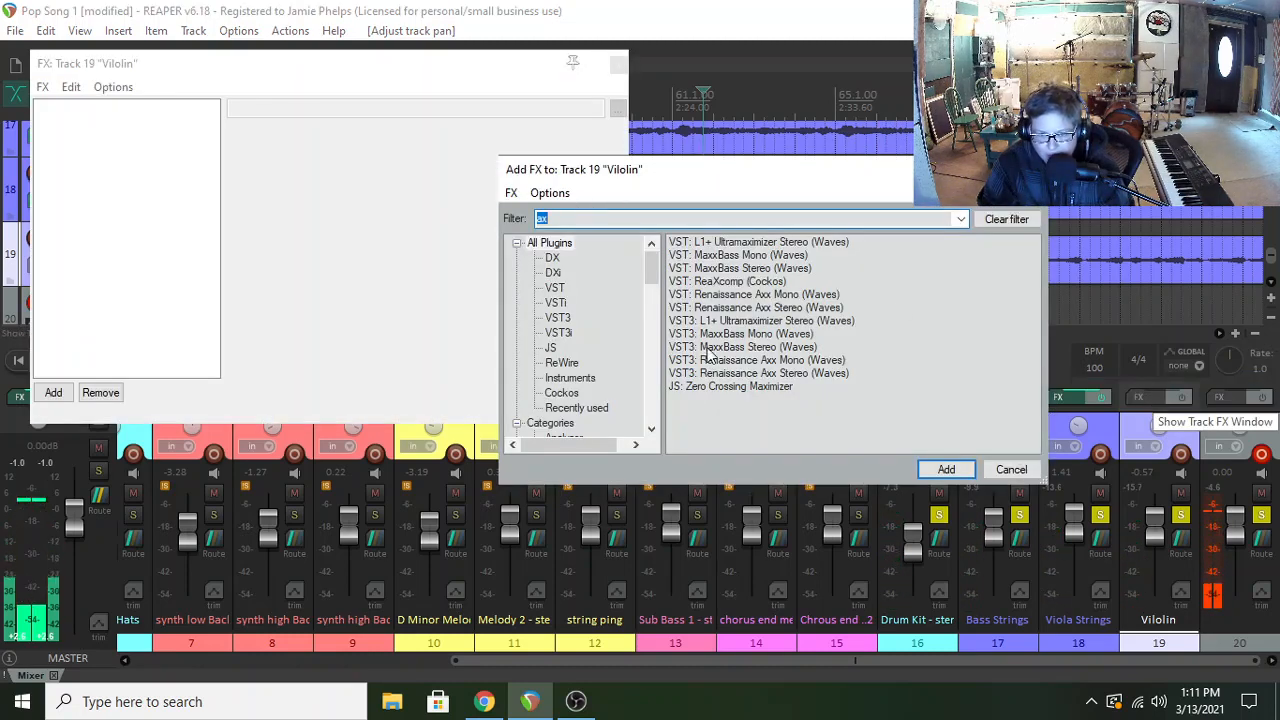
pyautogui.write('tru')
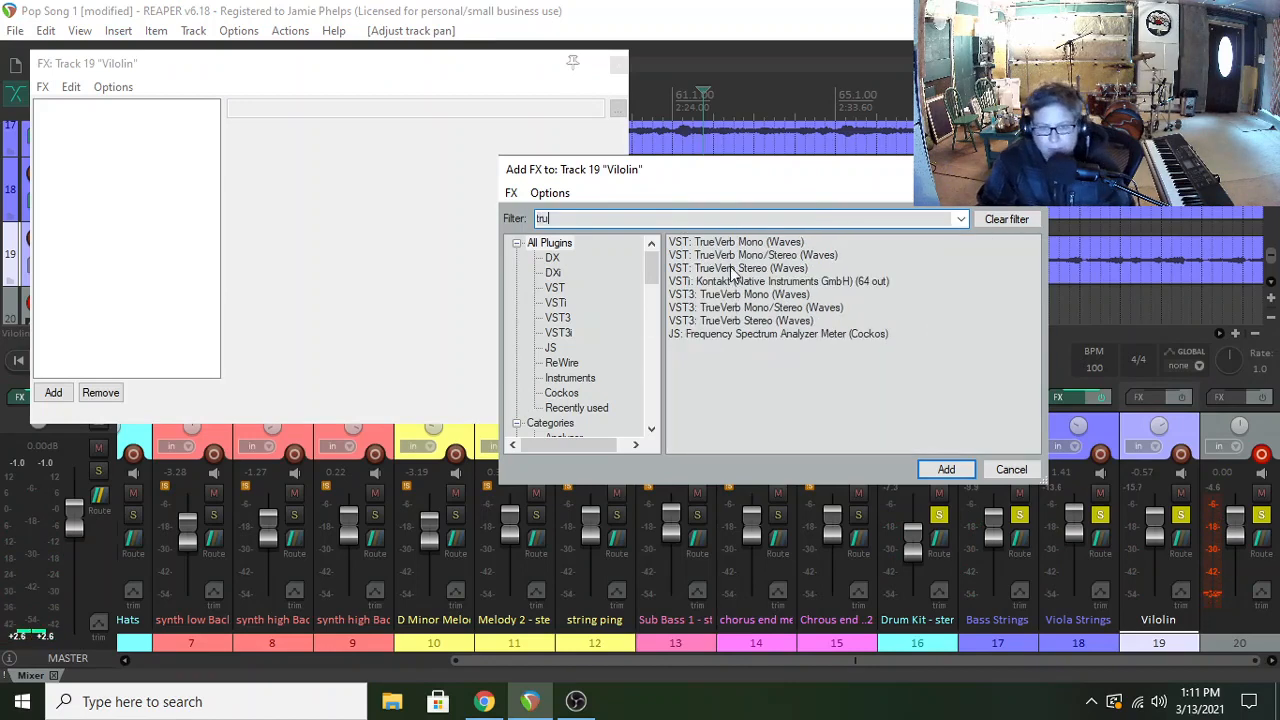
pyautogui.click(752, 243)
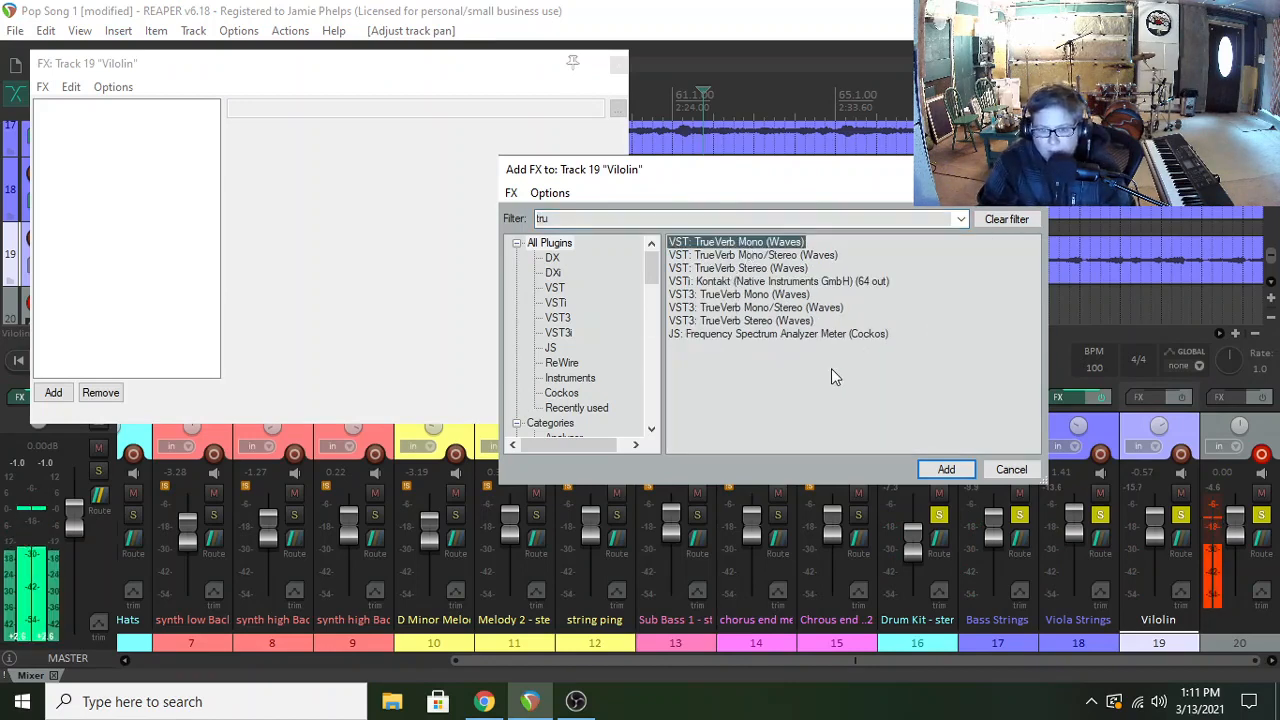
pyautogui.click(946, 469)
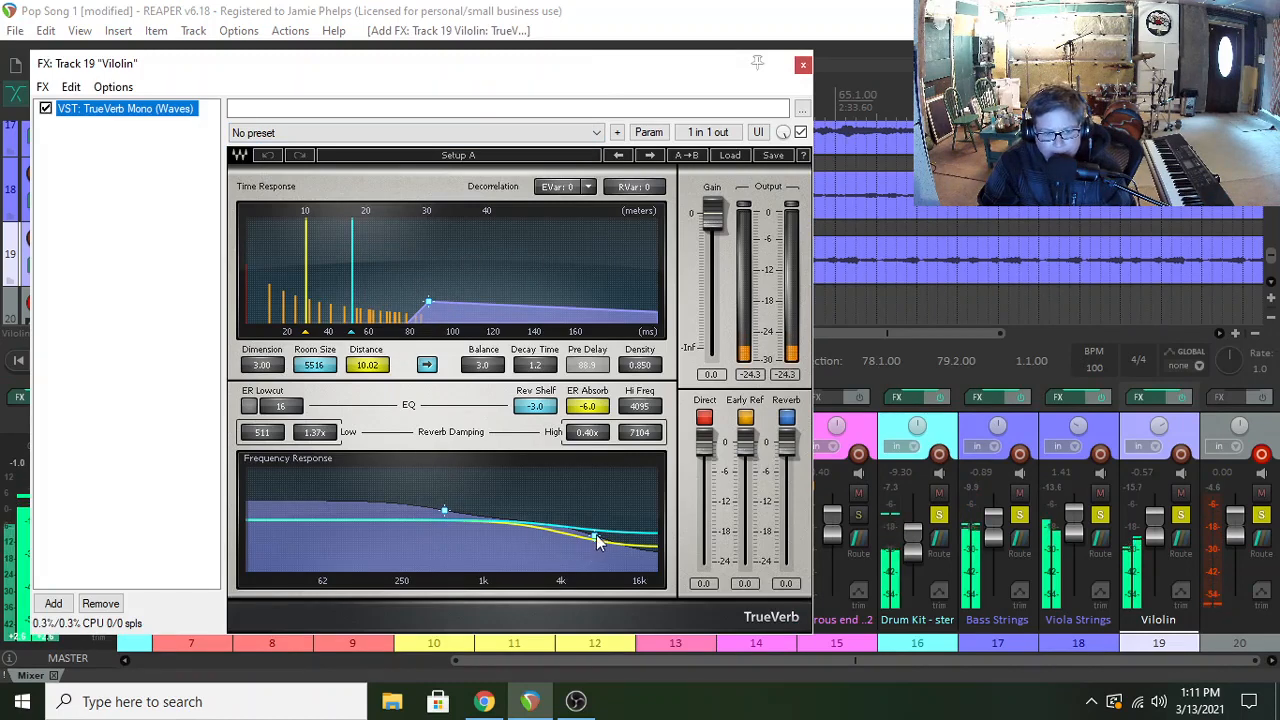
# - Set TrueVerb's reverb damping to 39 at 0.12x low and 2348 at 0.10x high, and the balance to 4.3
pyautogui.moveTo(595, 536); pyautogui.dragTo(589, 538)
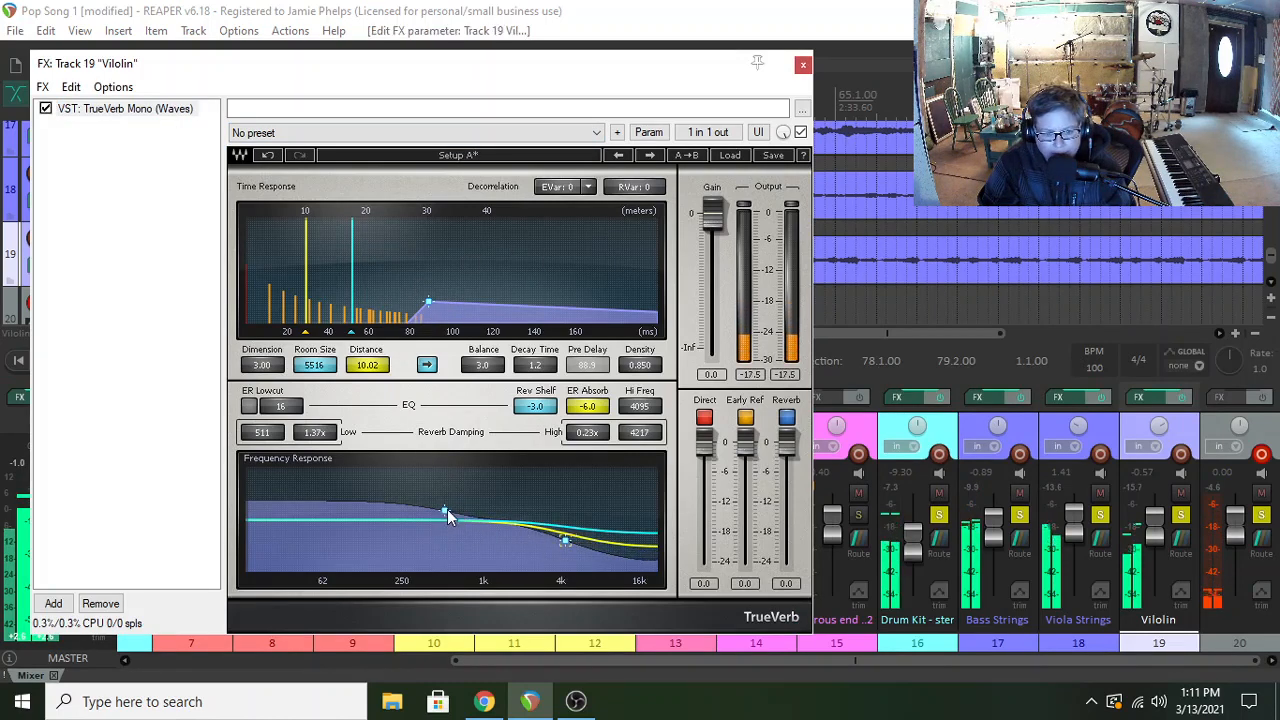
pyautogui.moveTo(447, 510); pyautogui.dragTo(311, 542)
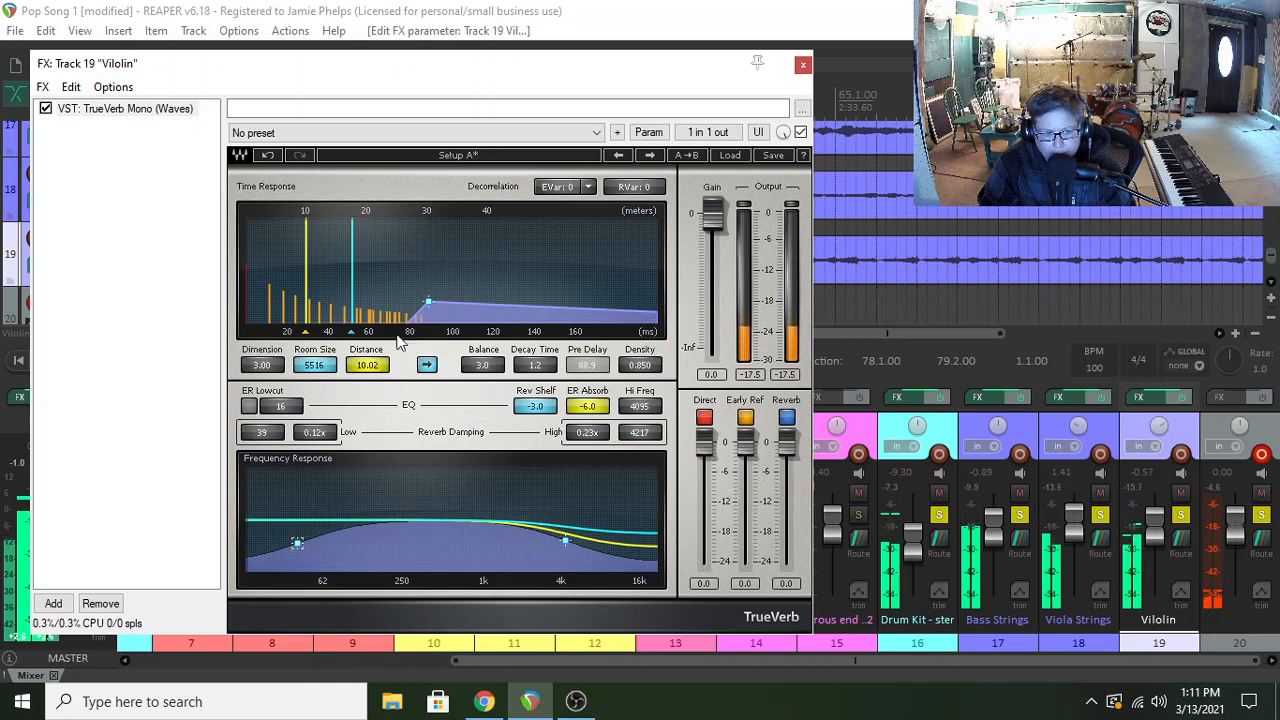
pyautogui.moveTo(428, 300); pyautogui.dragTo(428, 296)
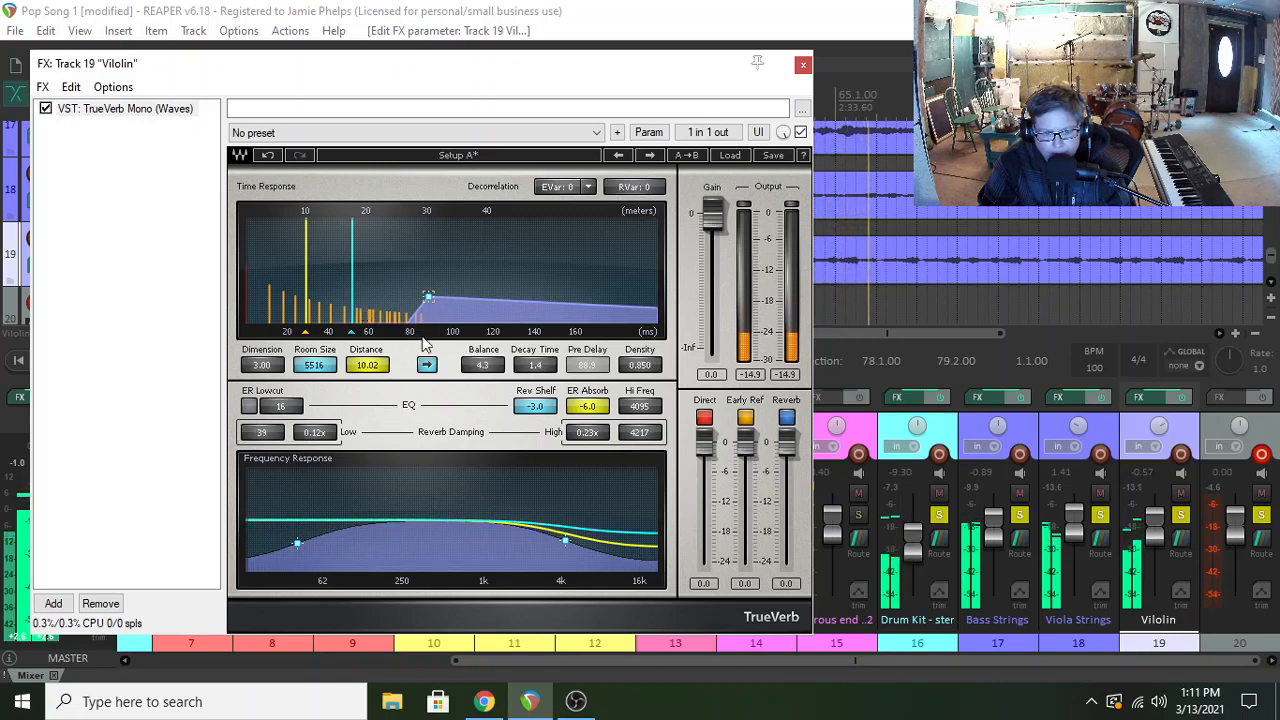
pyautogui.moveTo(568, 545); pyautogui.dragTo(530, 543)
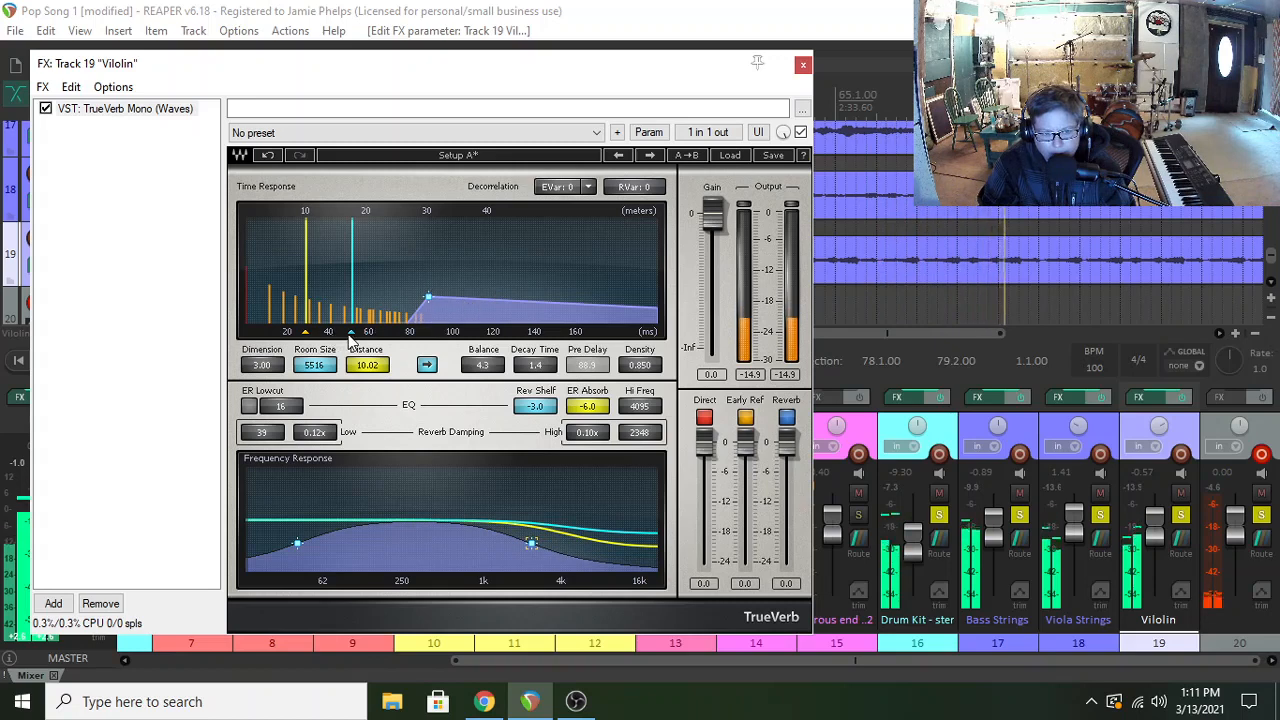
# - Set TrueVerb's room size to 9350, balance to 6.0 and decay time to 1.6, then close the effects window and stop playback
pyautogui.moveTo(352, 338); pyautogui.dragTo(374, 338)
pyautogui.moveTo(466, 303); pyautogui.dragTo(464, 296)
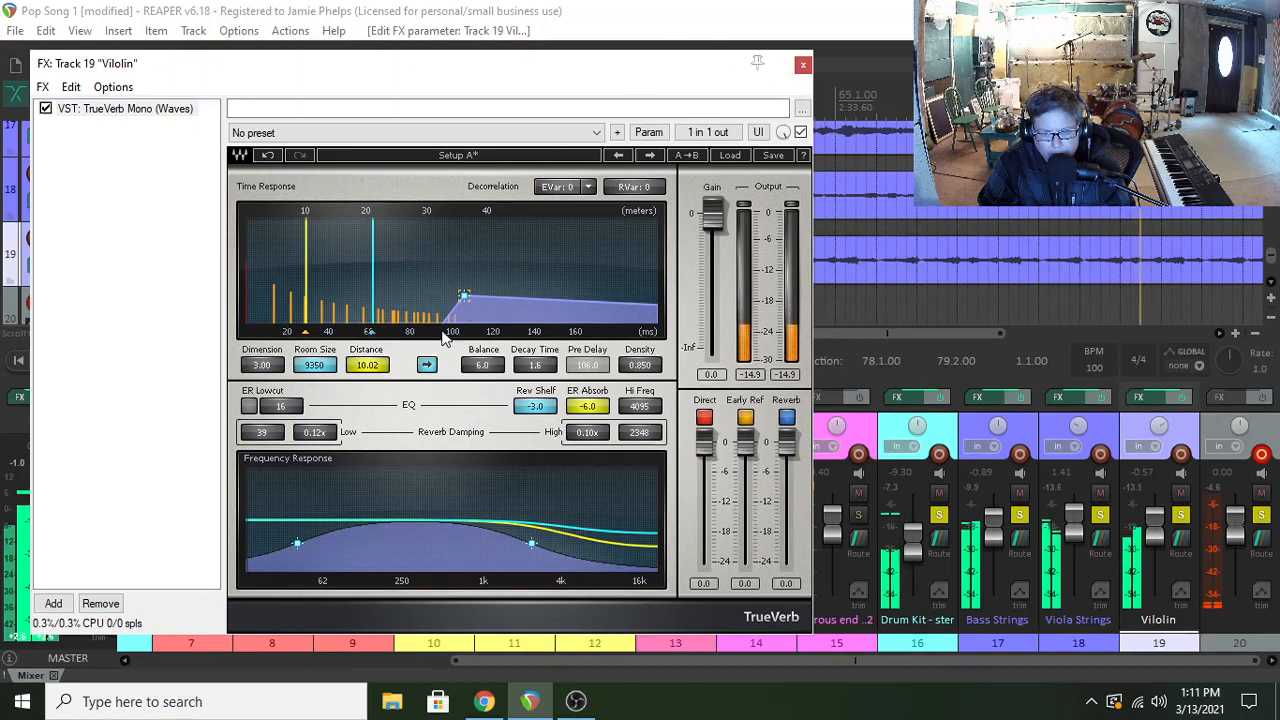
pyautogui.click(803, 64)
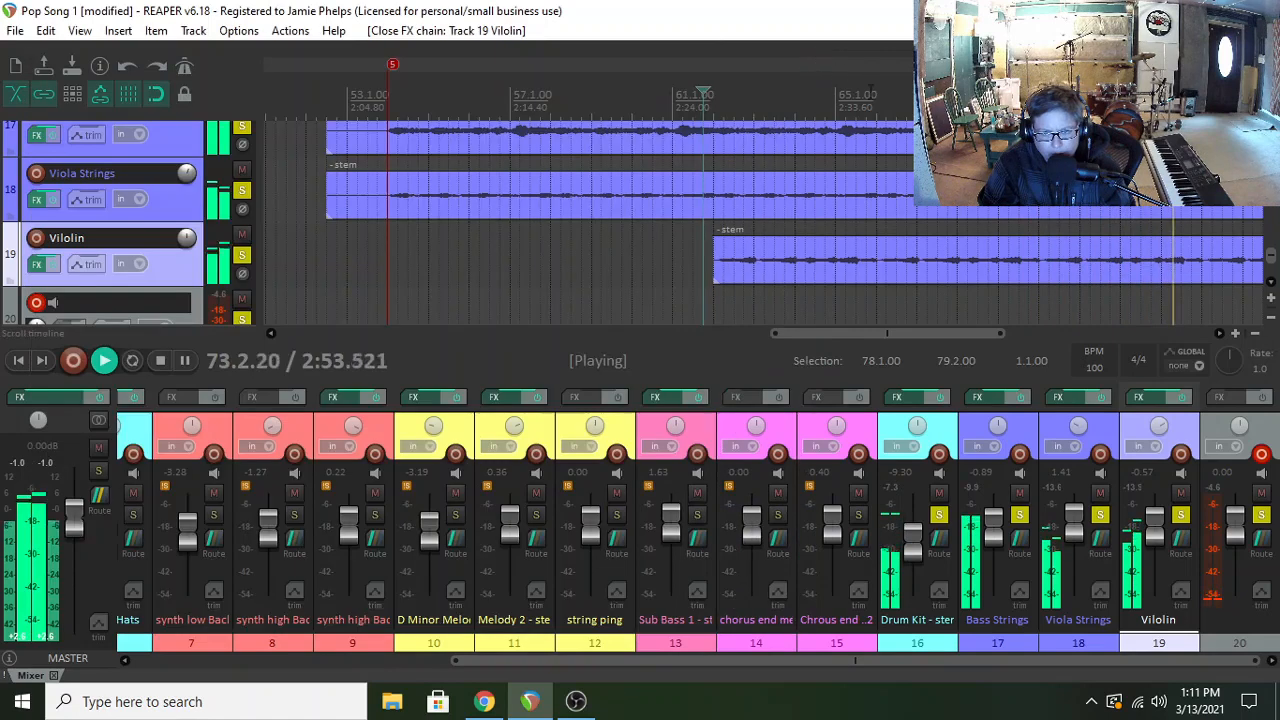
pyautogui.press('space')
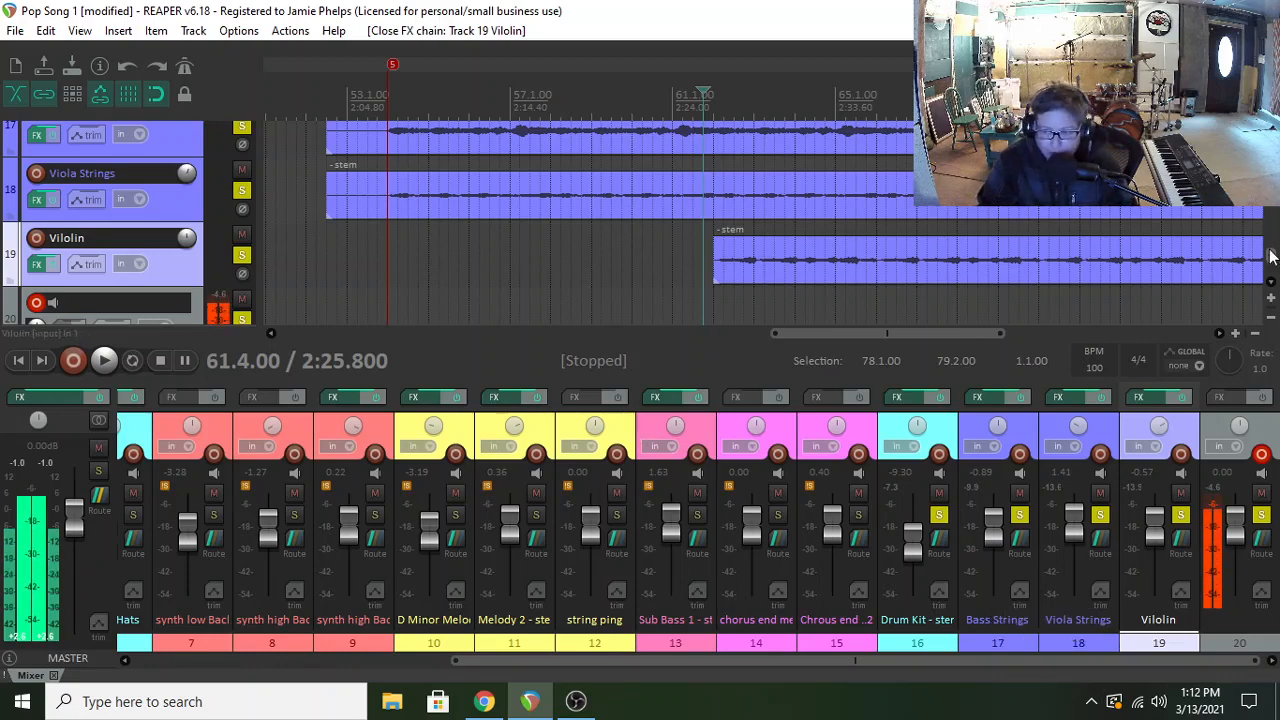
# - Solo the chorus end melody track from 54.1.00 and unsolo the Drum Kit, Bass Strings, Viola Strings and Vilolin tracks
pyautogui.moveTo(1269, 256); pyautogui.dragTo(1272, 232)
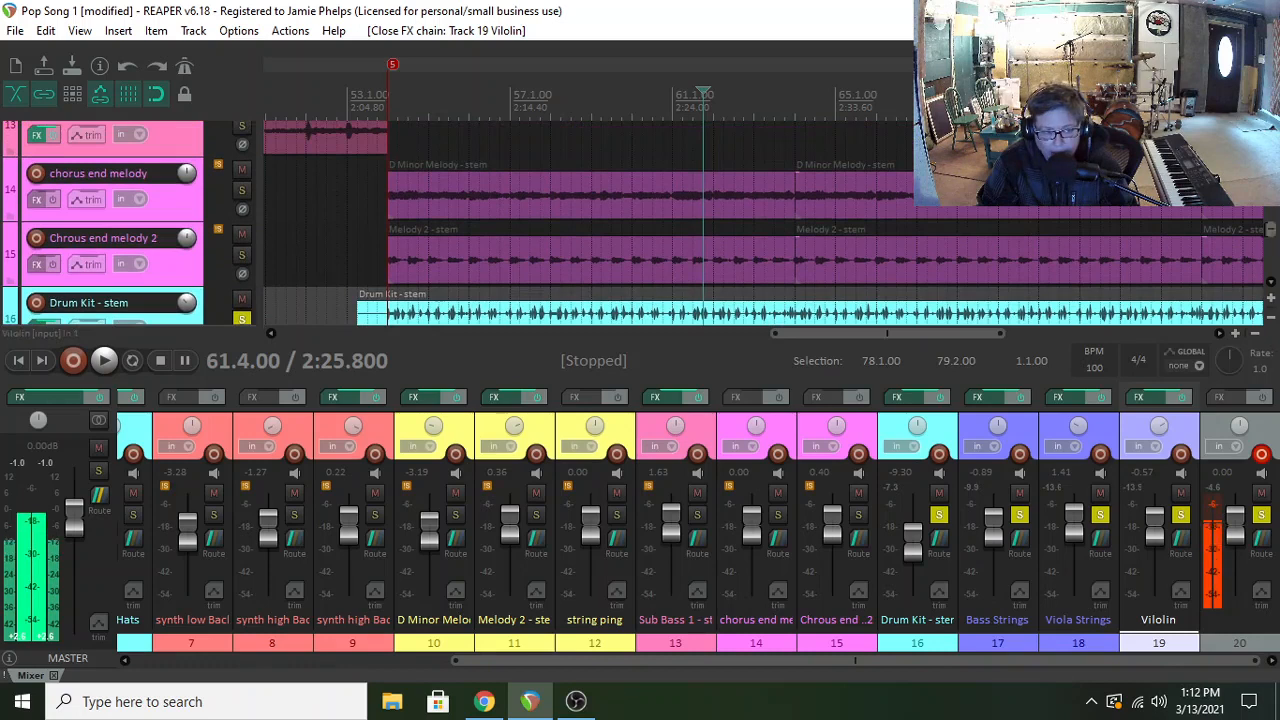
pyautogui.click(445, 215)
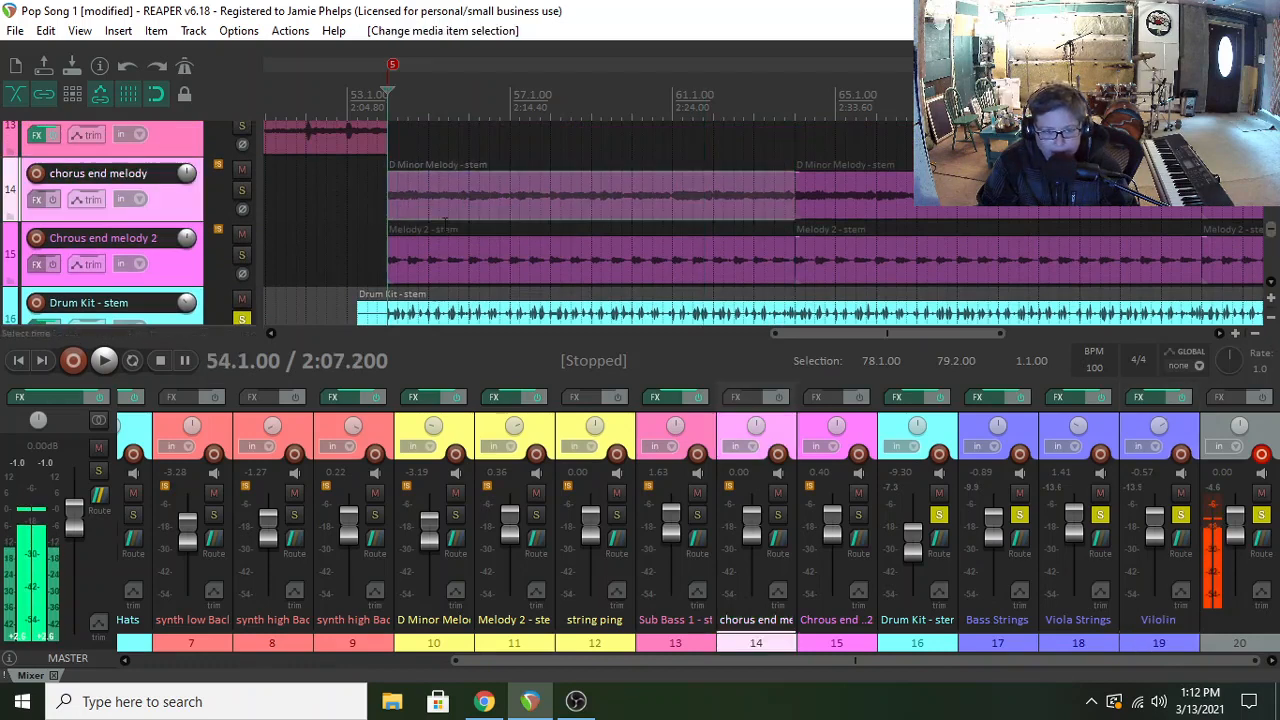
pyautogui.click(241, 190)
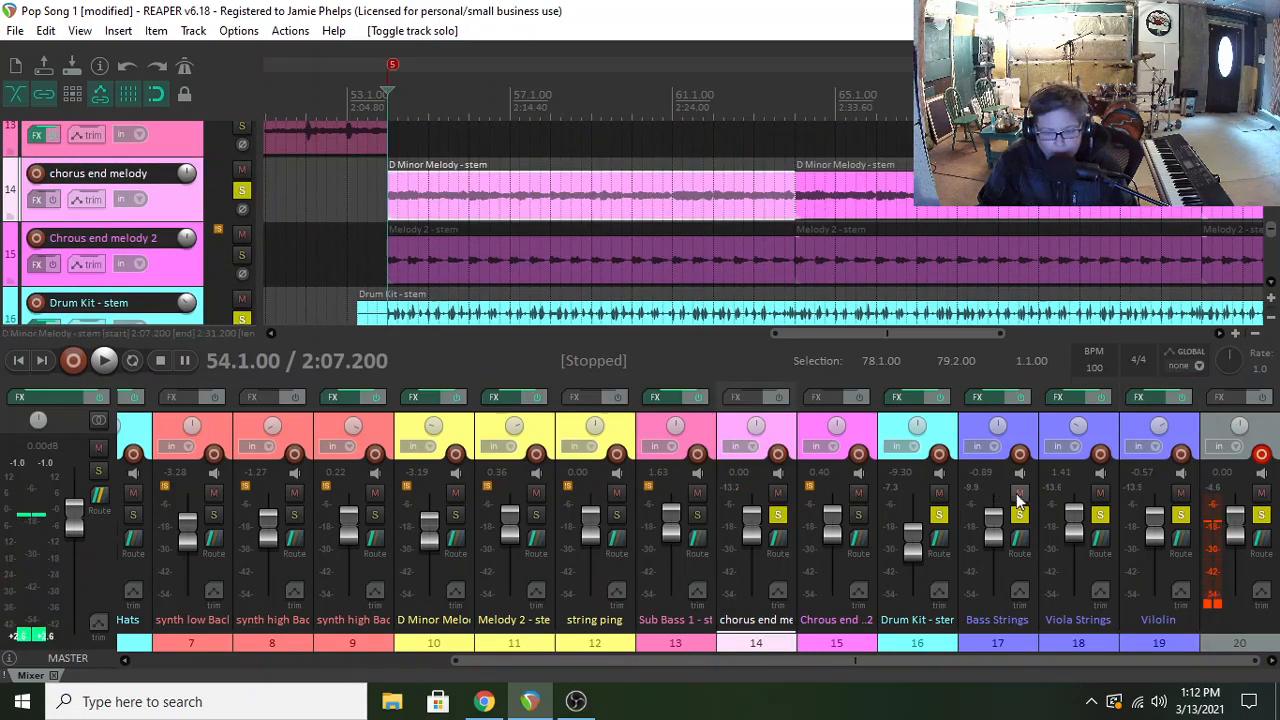
pyautogui.click(940, 516)
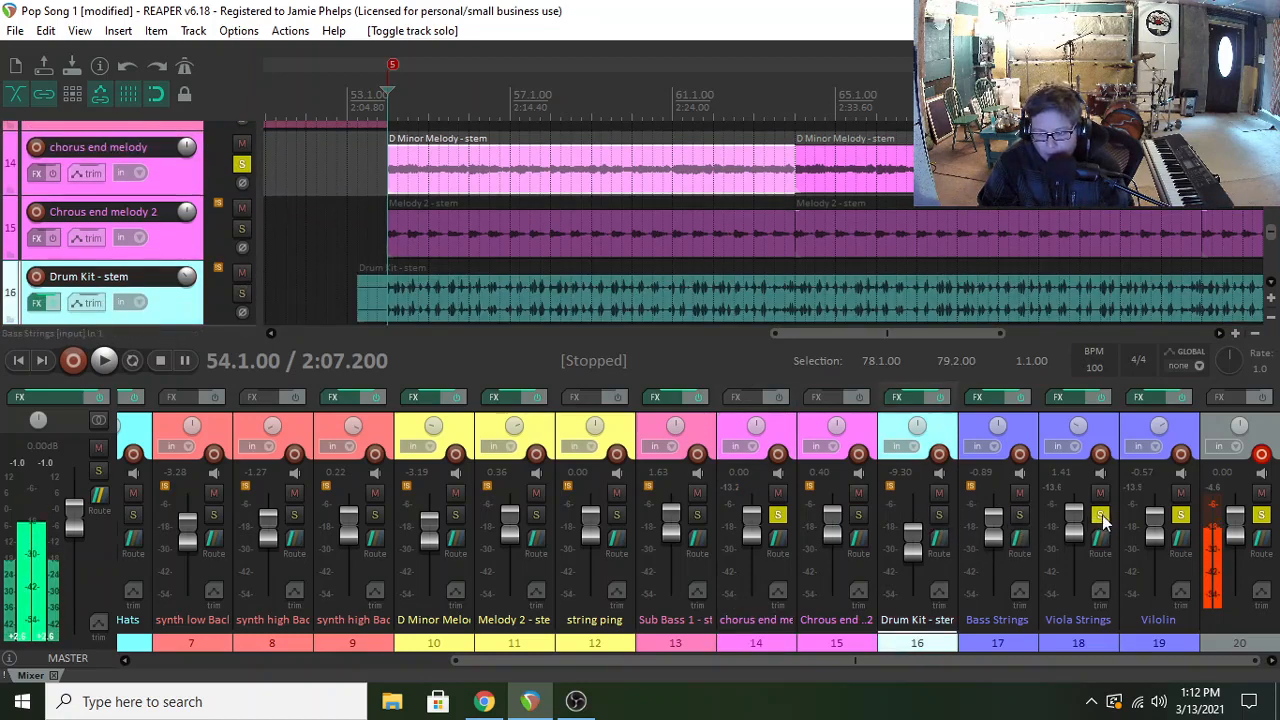
pyautogui.click(1181, 515)
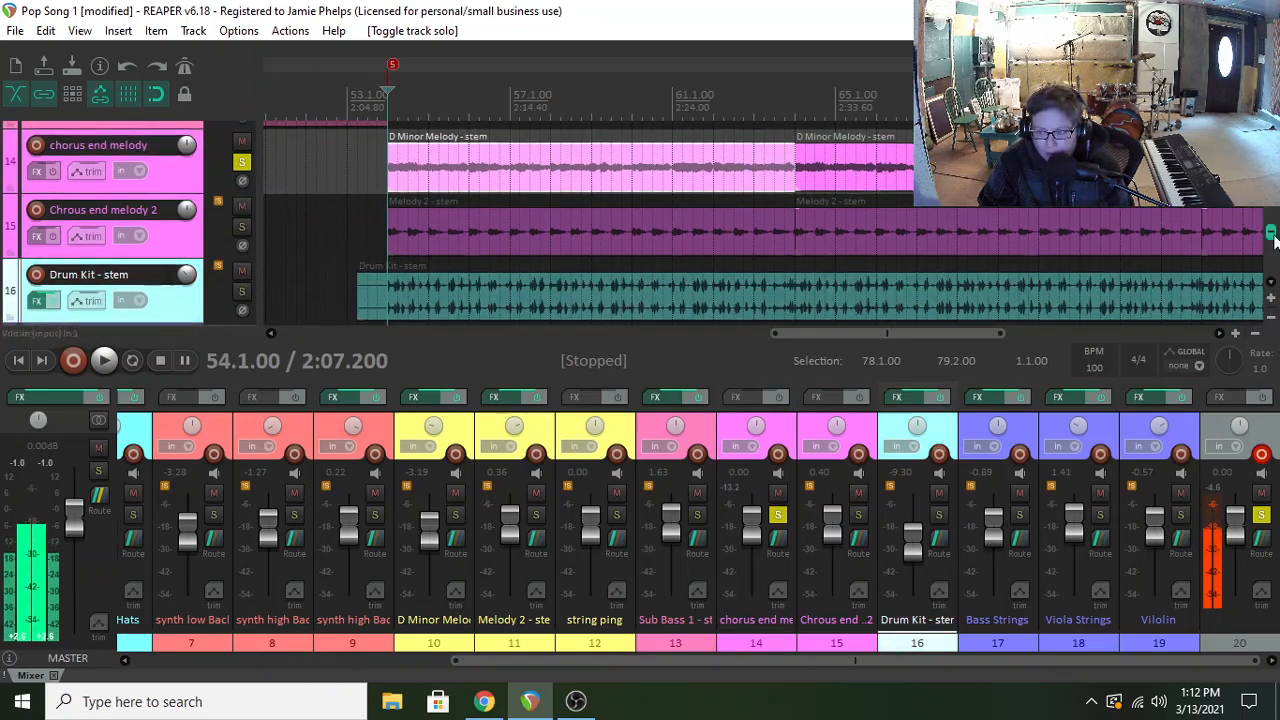
# - Listen to the soloed chorus end melody from 54.1.00 and stop playback
pyautogui.scroll(1, 1272, 234)
pyautogui.press('space')
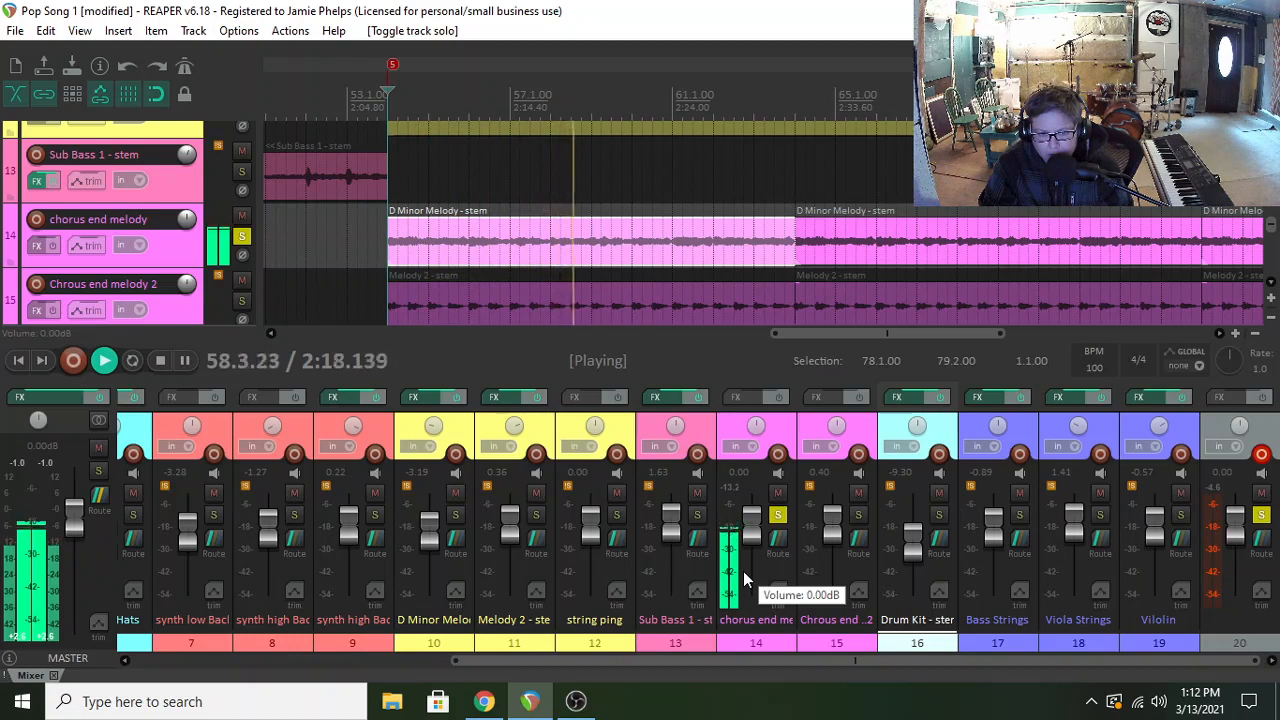
pyautogui.press('space')
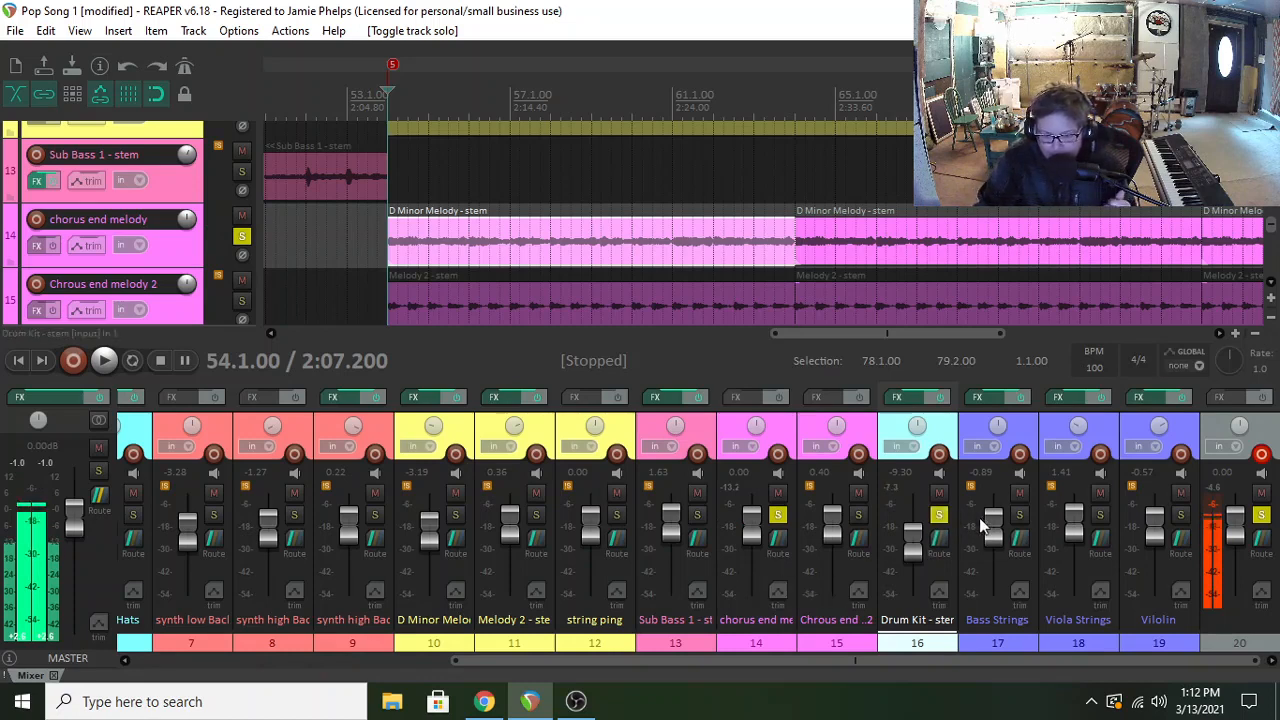
# - Solo the Drum Kit and the three string tracks again and play them together with the chorus end melody
pyautogui.click(1182, 515)
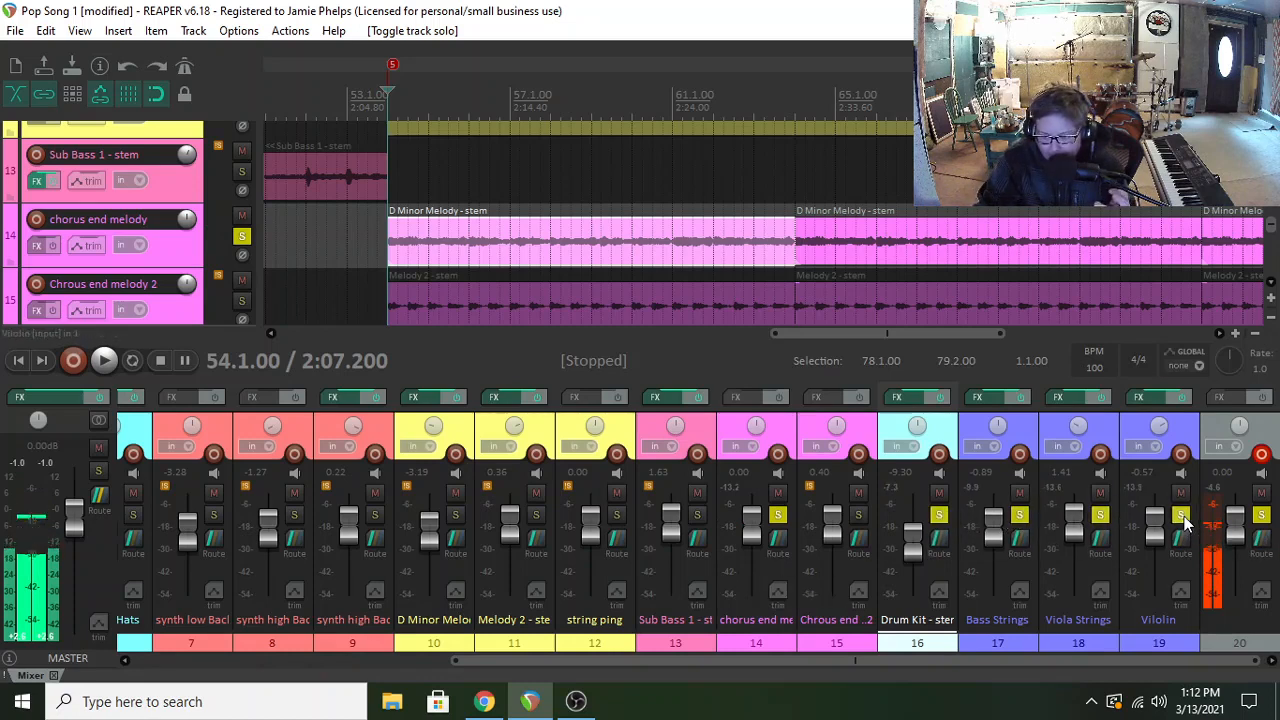
pyautogui.click(105, 361)
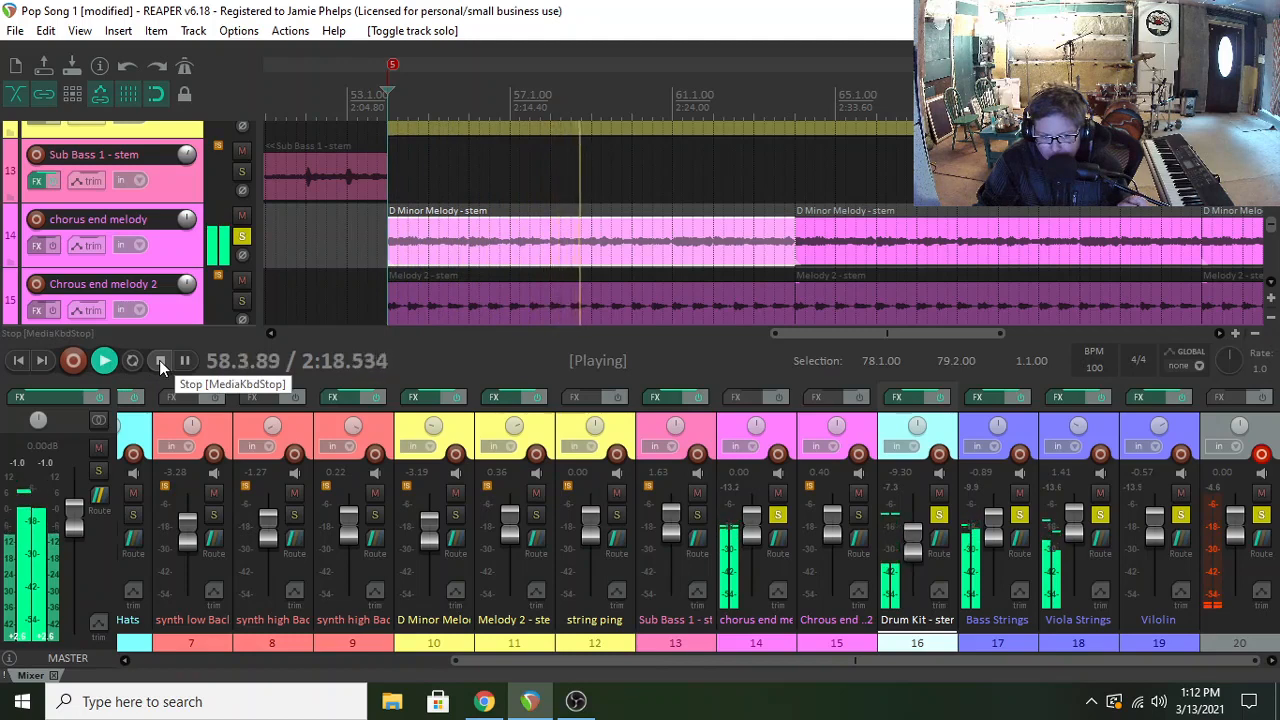
pyautogui.click(159, 360)
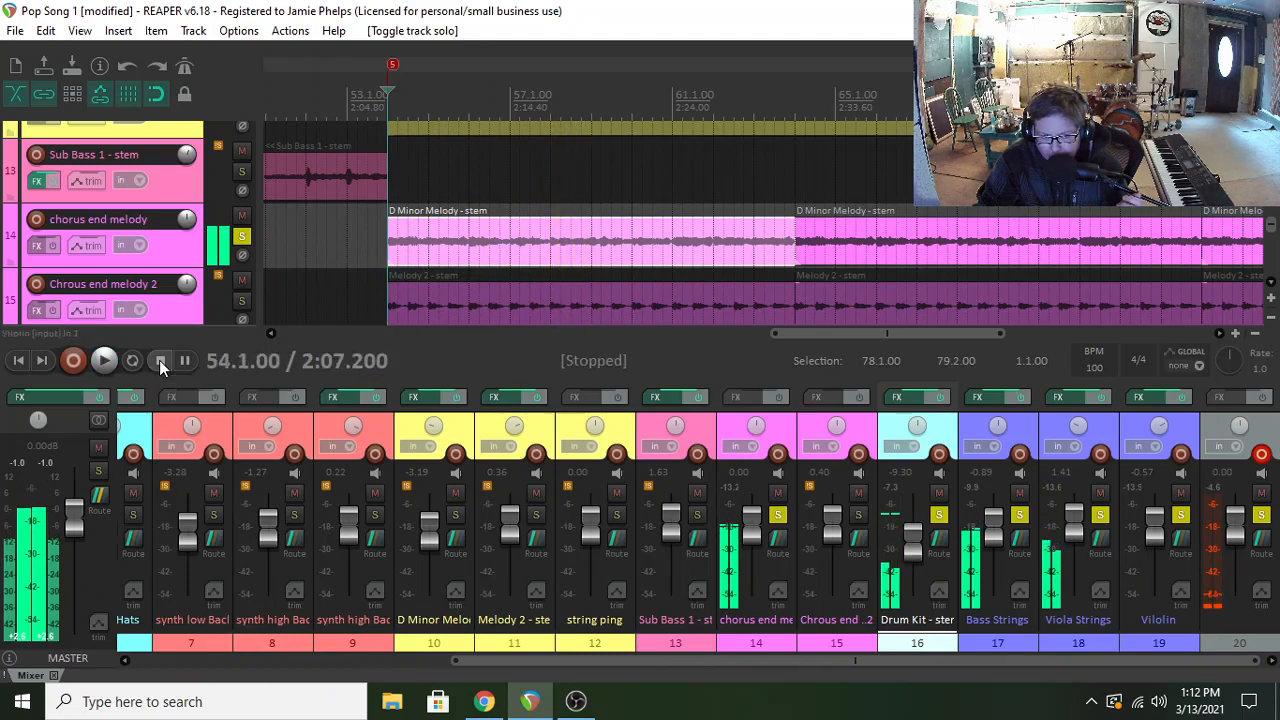
# - Duplicate the chorus end melody track, panning the original to about 47% left and the copy to about 57% right
pyautogui.rightClick(165, 251)
pyautogui.click(214, 274)
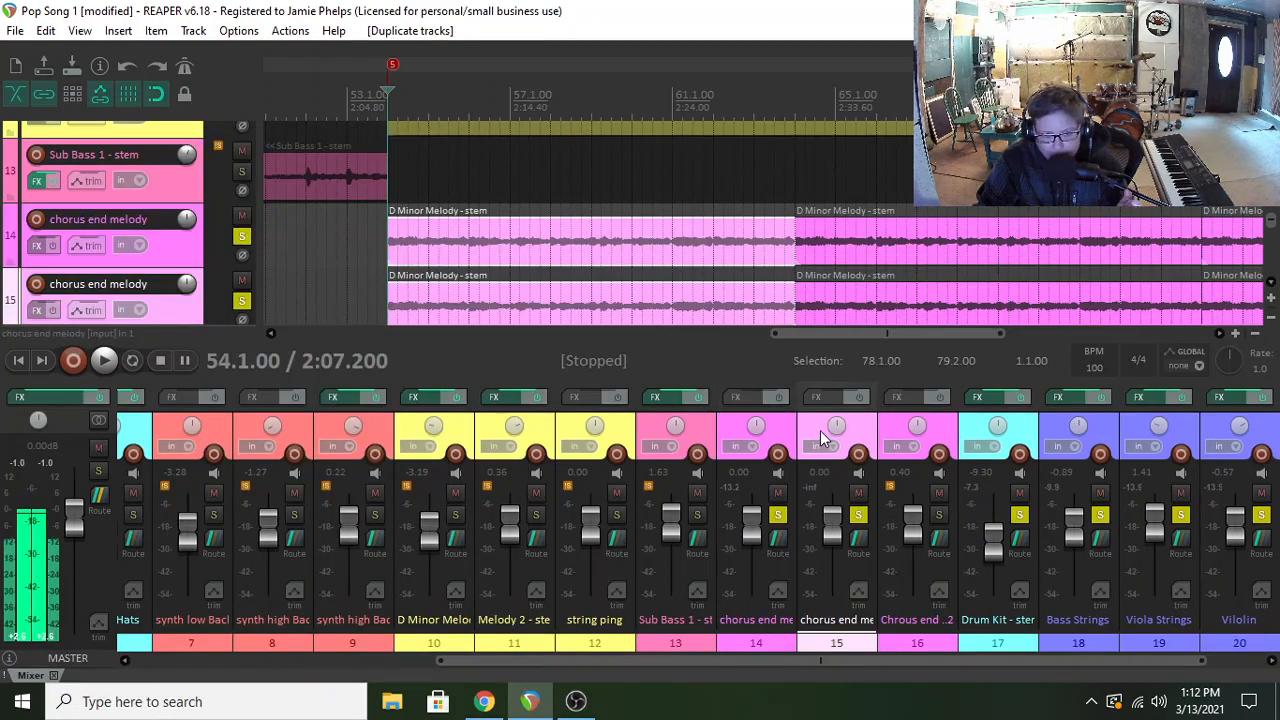
pyautogui.moveTo(756, 427); pyautogui.dragTo(756, 450)
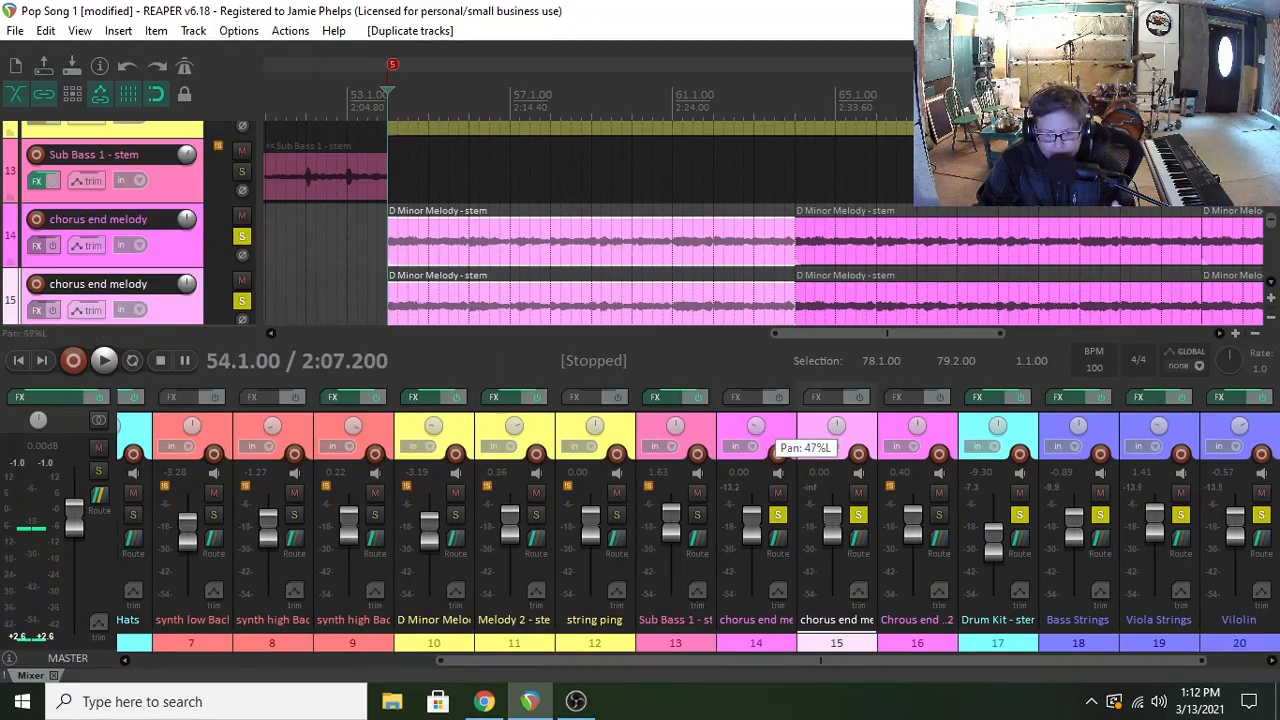
pyautogui.moveTo(839, 431); pyautogui.dragTo(839, 454)
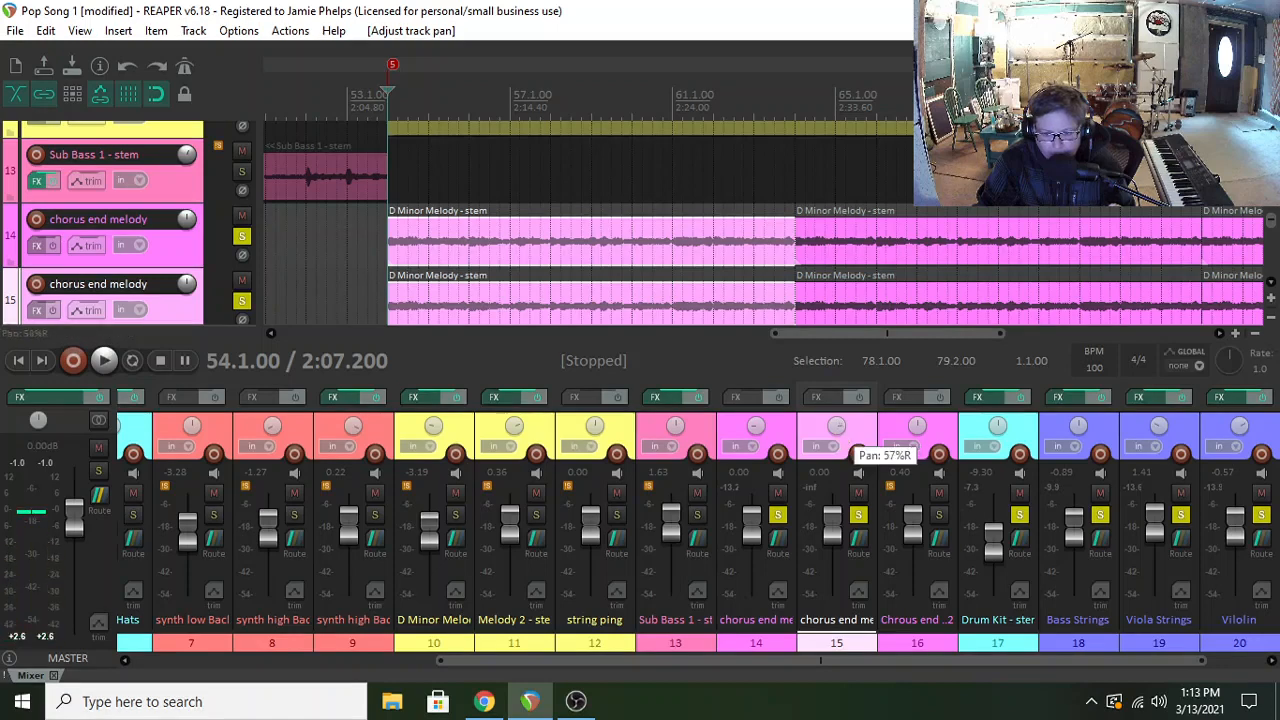
# - Add the H-Delay Mono (Waves) effect to the duplicated chorus end melody track
pyautogui.click(818, 398)
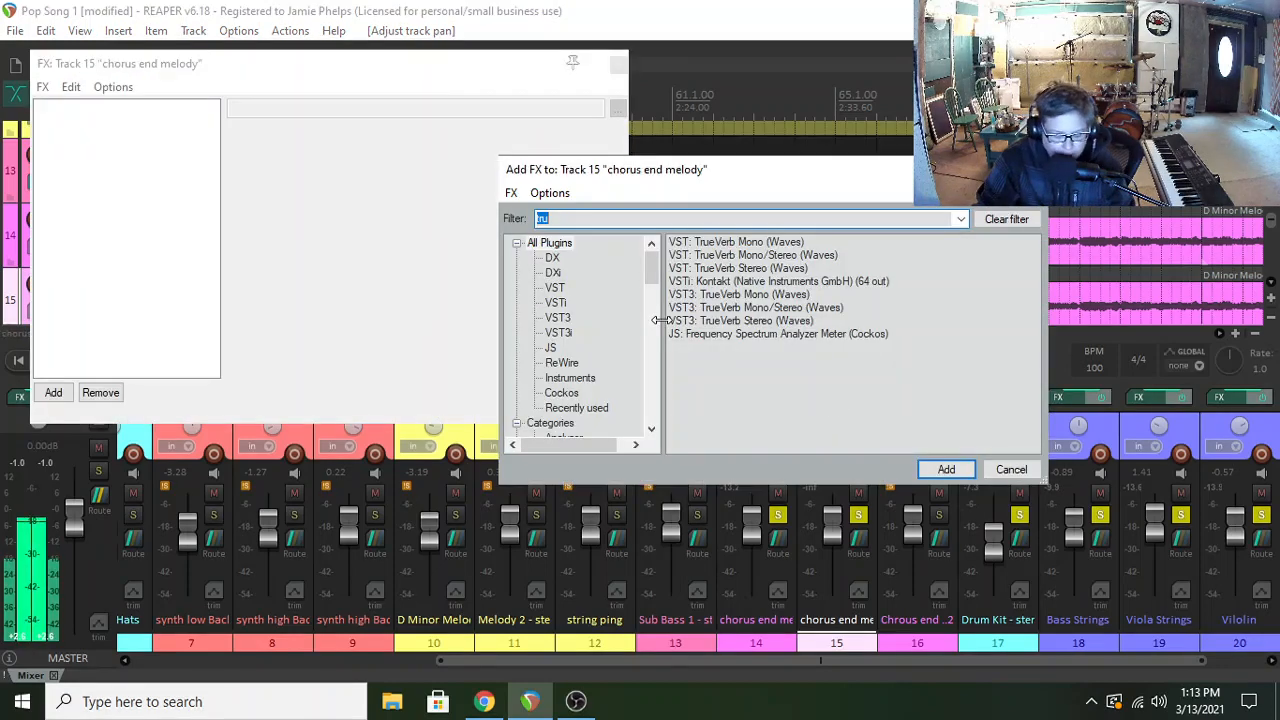
pyautogui.write('h')
pyautogui.click(740, 296)
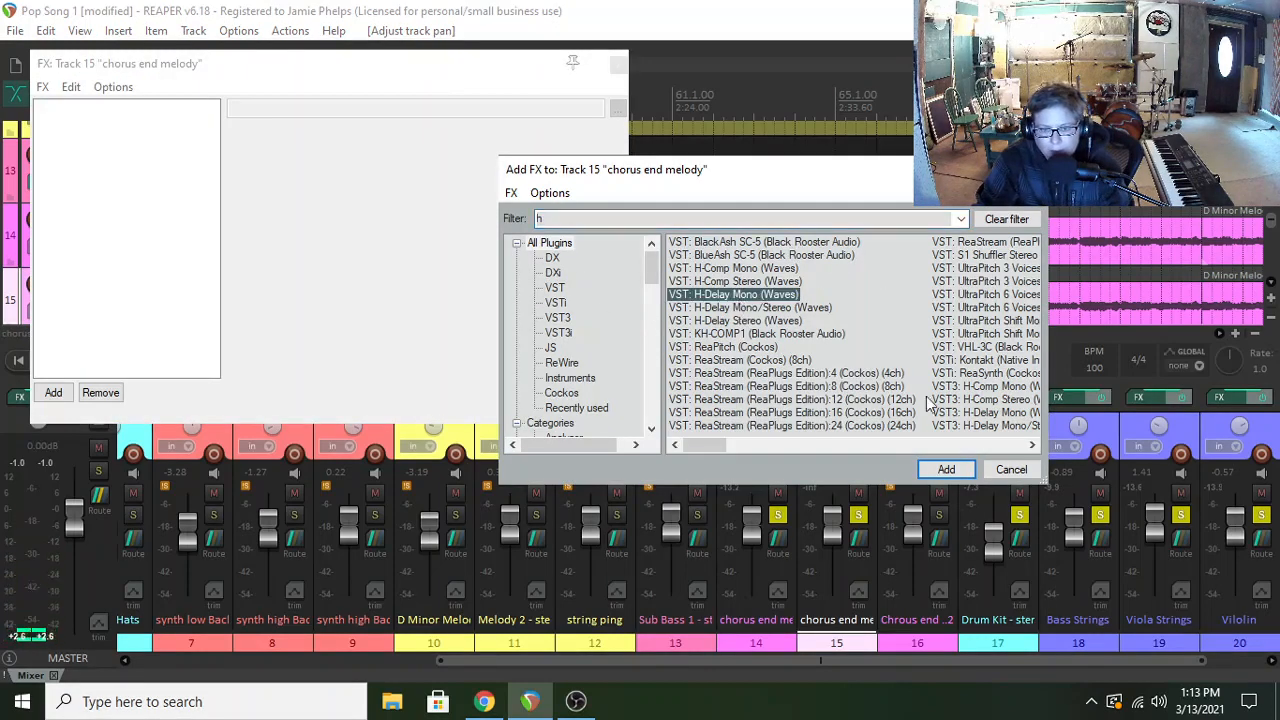
pyautogui.click(946, 470)
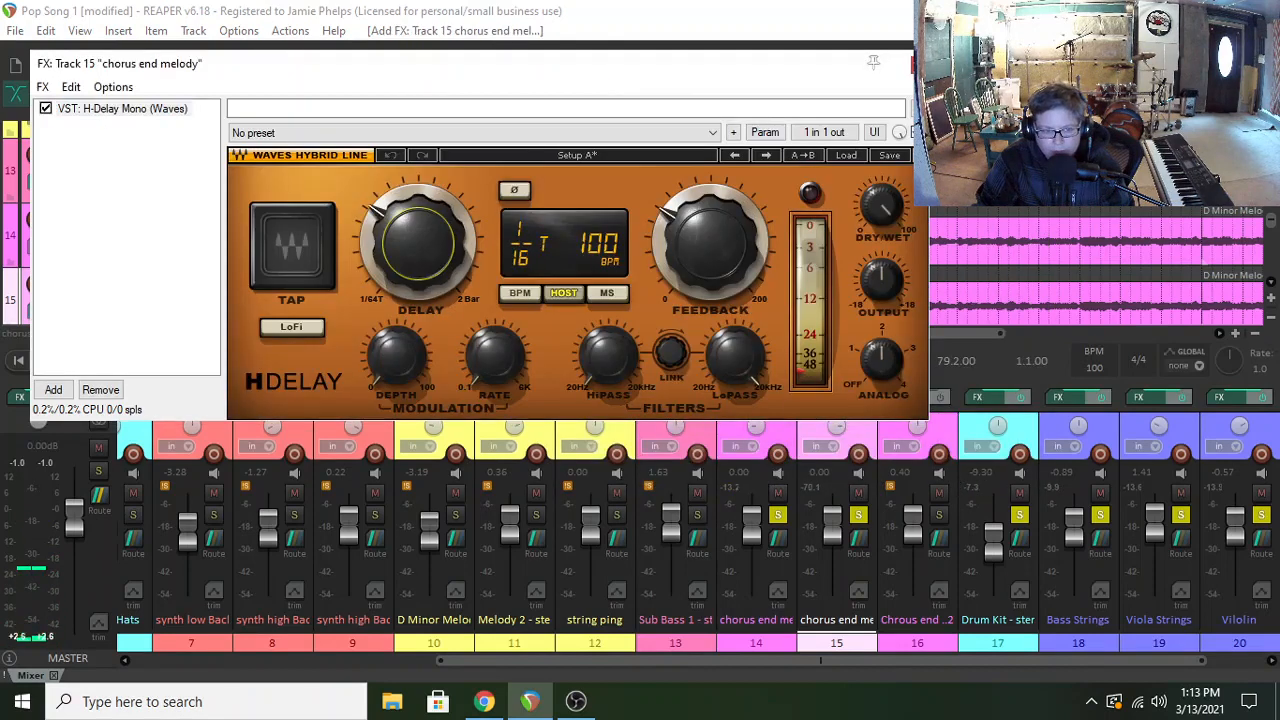
# - Set the H-Delay to 1/64T with minimum feedback, adjust its low-pass and high-pass filters, and close the effect window
pyautogui.moveTo(418, 244); pyautogui.dragTo(418, 262)
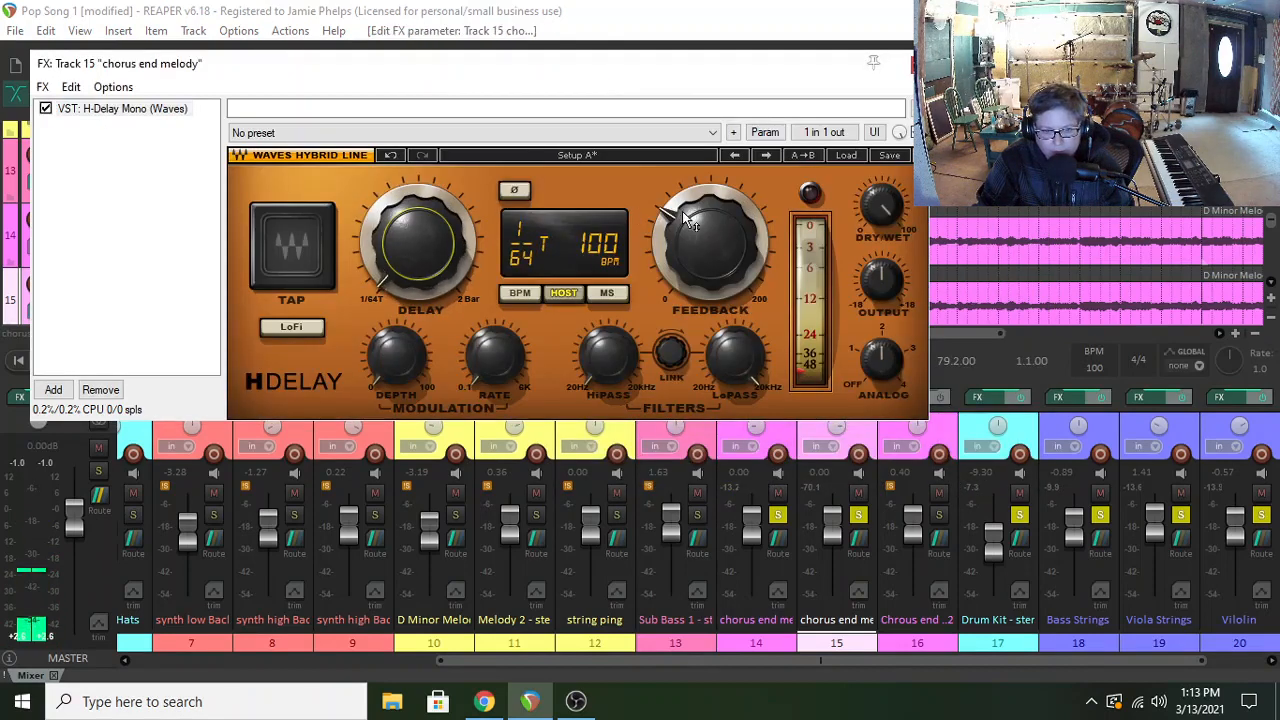
pyautogui.moveTo(702, 236); pyautogui.dragTo(702, 270)
pyautogui.moveTo(762, 376); pyautogui.dragTo(762, 392)
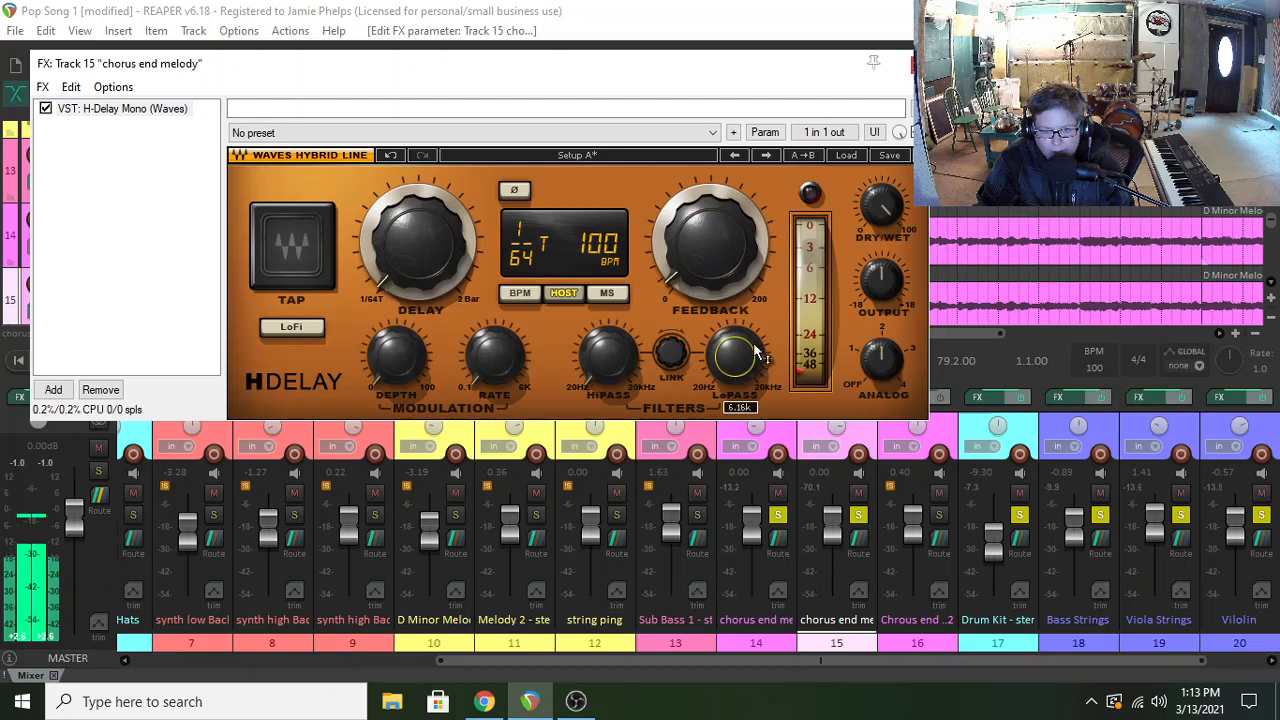
pyautogui.moveTo(600, 375); pyautogui.dragTo(600, 392)
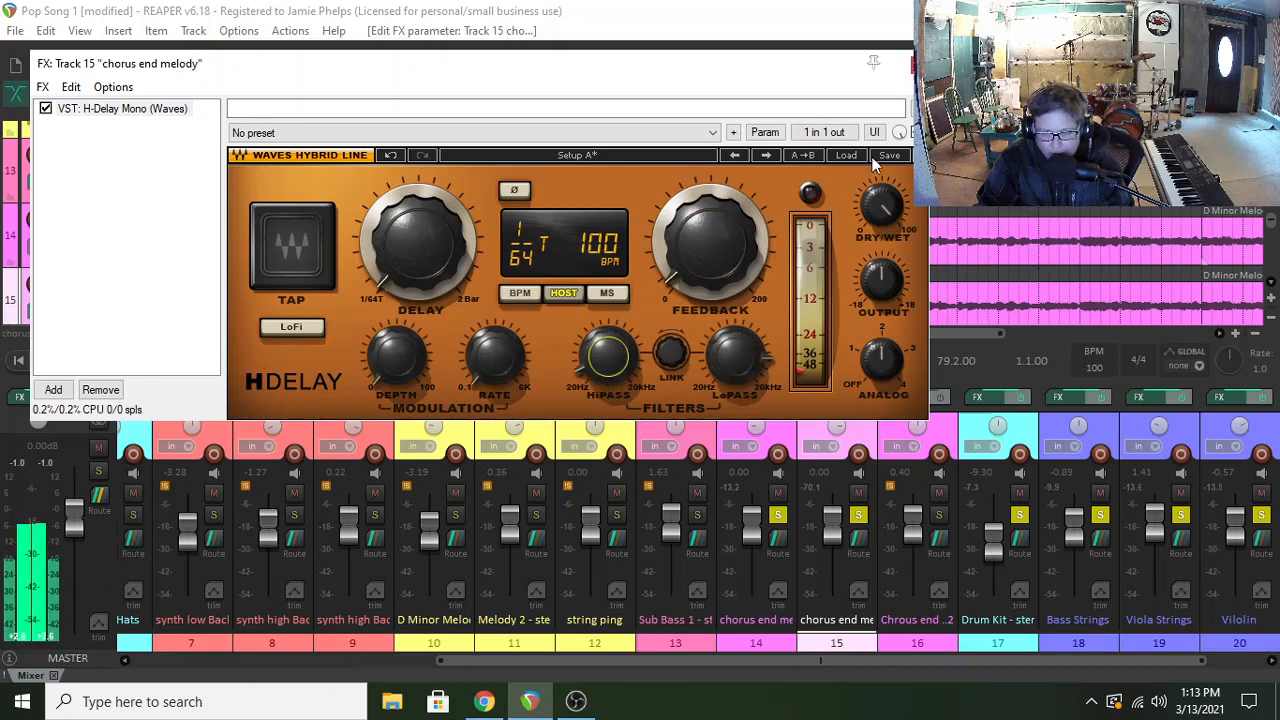
pyautogui.click(911, 63)
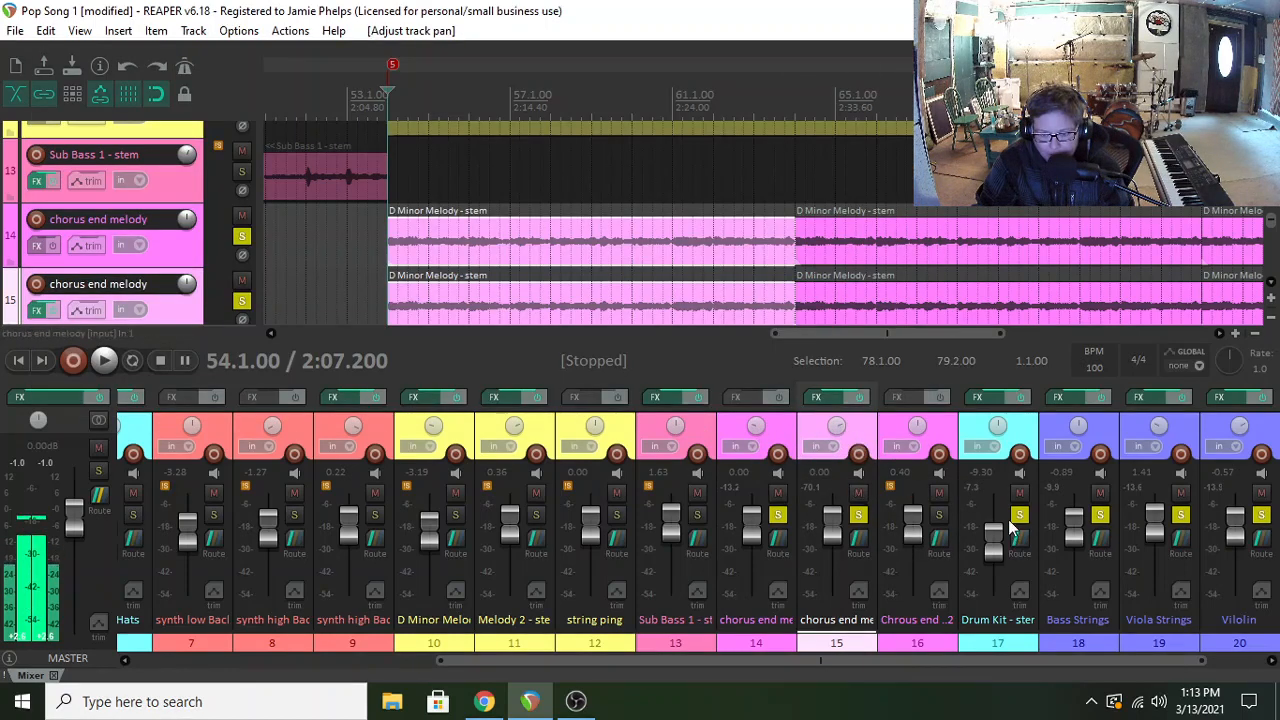
# - Un-solo the Drum Kit and the three string tracks and play only the two chorus end melody tracks
pyautogui.click(1100, 514)
pyautogui.click(1180, 514)
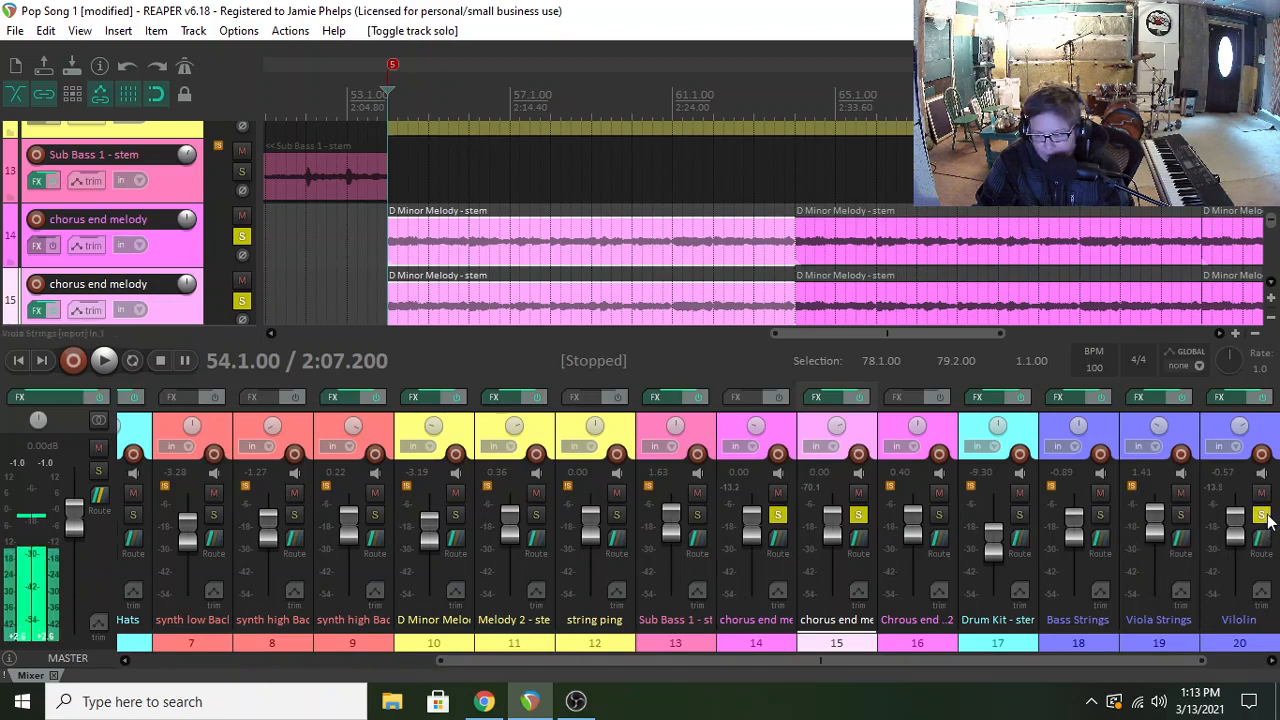
pyautogui.press('space')
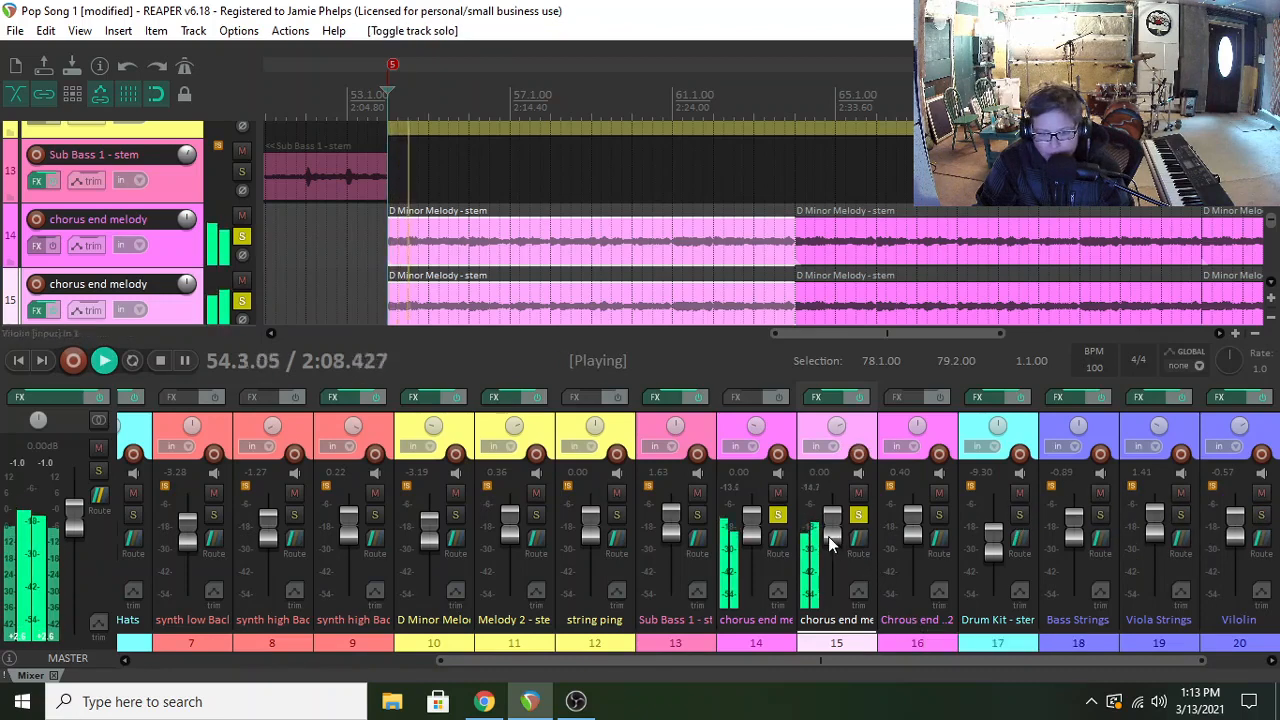
# - Pan the original chorus end melody far left and its copy far right, raising their volumes to 0.95 dB and 1.90 dB
pyautogui.moveTo(756, 430); pyautogui.dragTo(756, 464)
pyautogui.moveTo(839, 432); pyautogui.dragTo(839, 400)
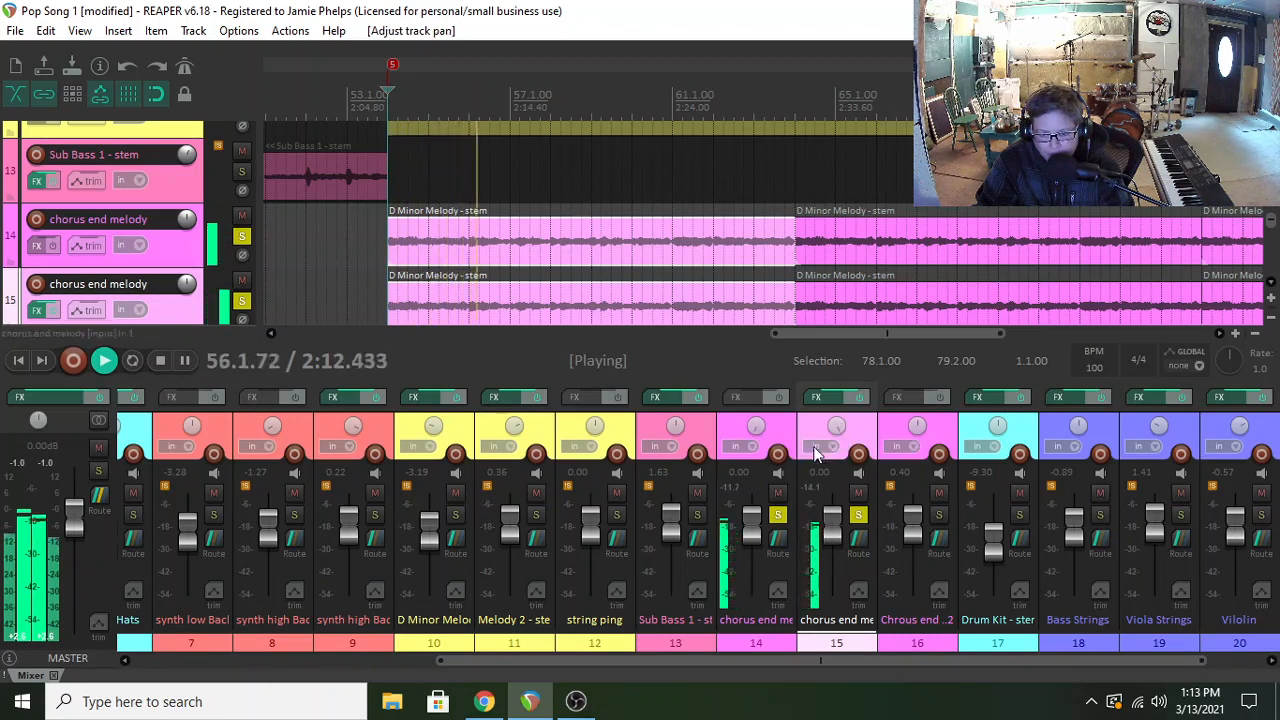
pyautogui.moveTo(832, 526); pyautogui.dragTo(755, 526)
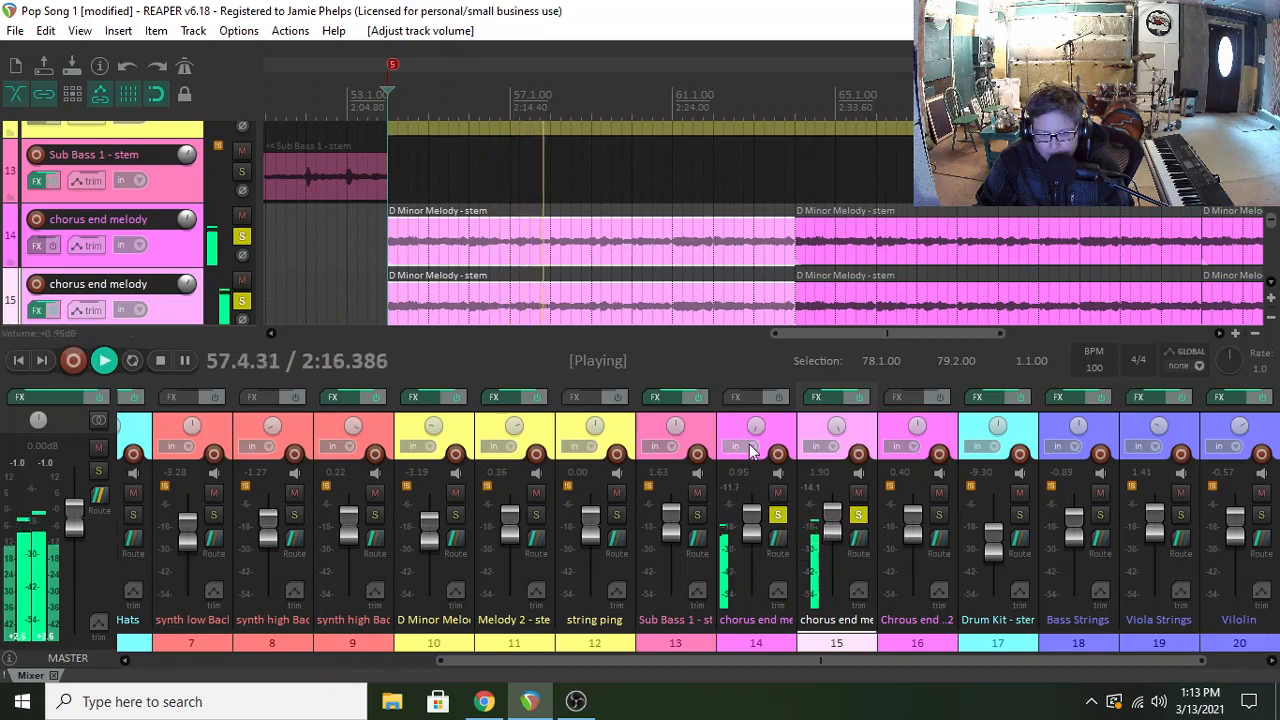
# - Compare narrower pan positions with the wide panning on the two chorus end melody tracks and stop playback
pyautogui.moveTo(755, 431); pyautogui.dragTo(756, 428)
pyautogui.moveTo(837, 427); pyautogui.dragTo(837, 432)
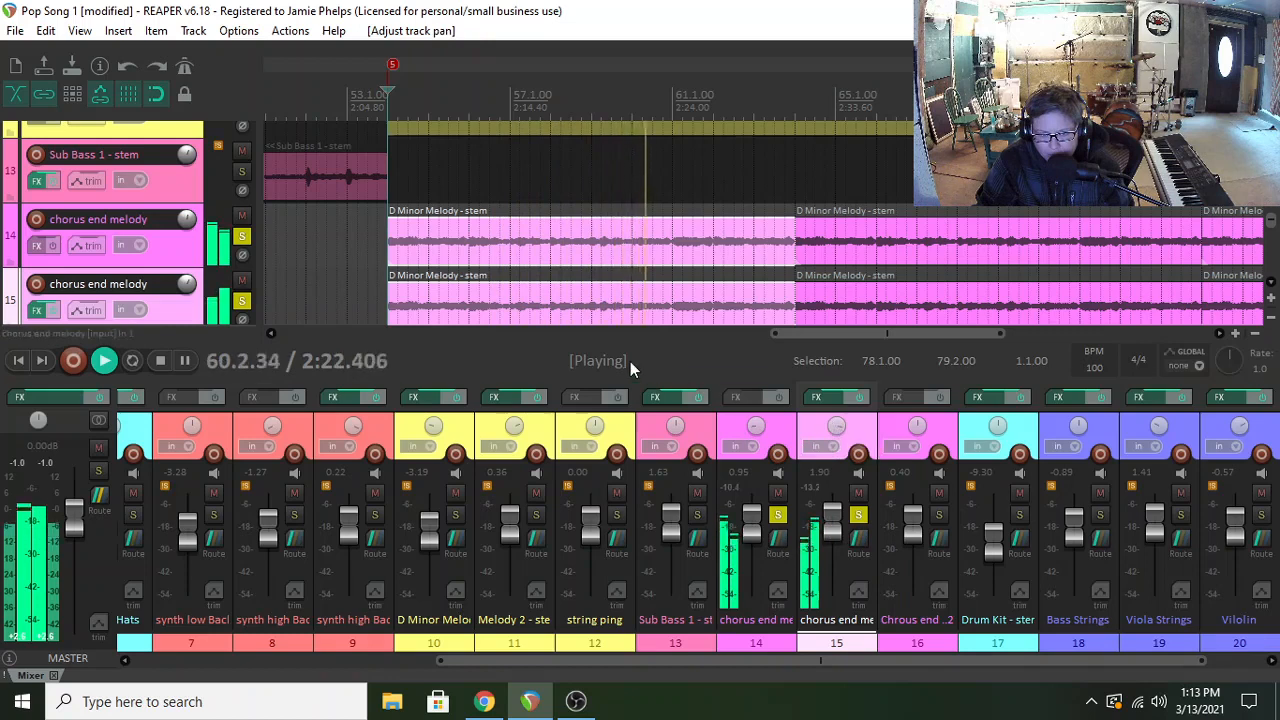
pyautogui.moveTo(757, 428); pyautogui.dragTo(832, 423)
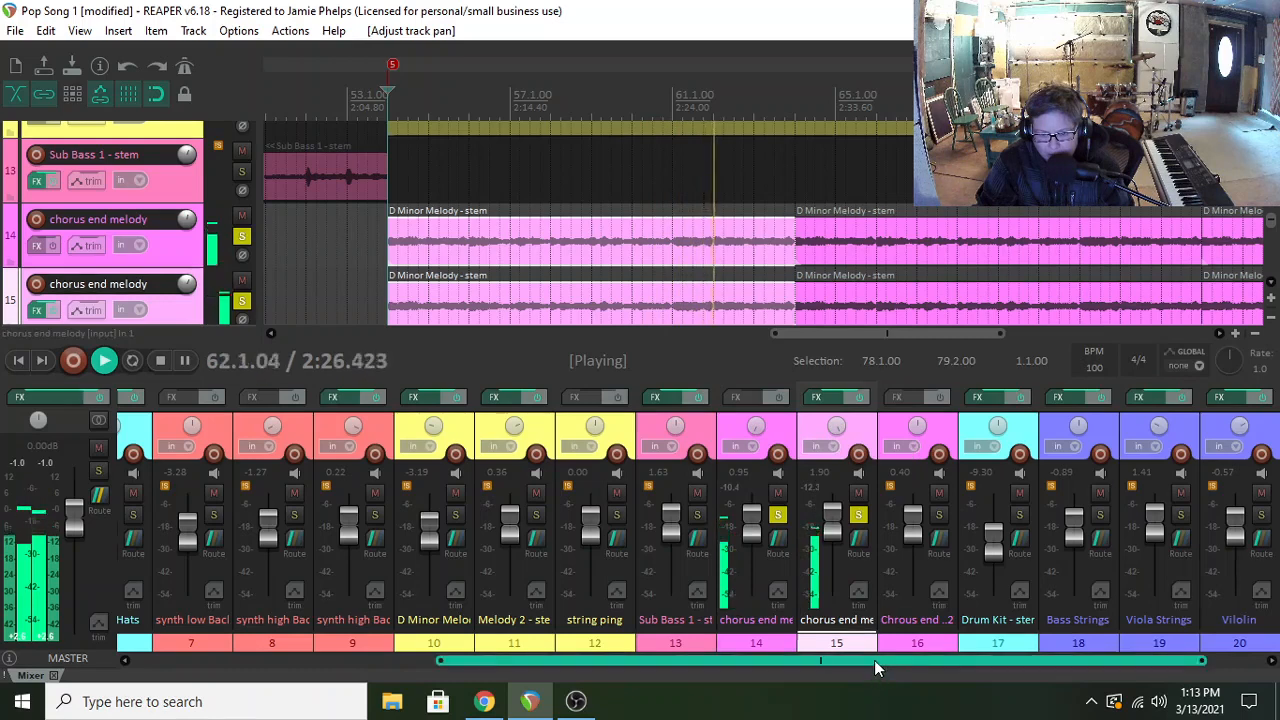
pyautogui.hscroll(1, 874, 660)
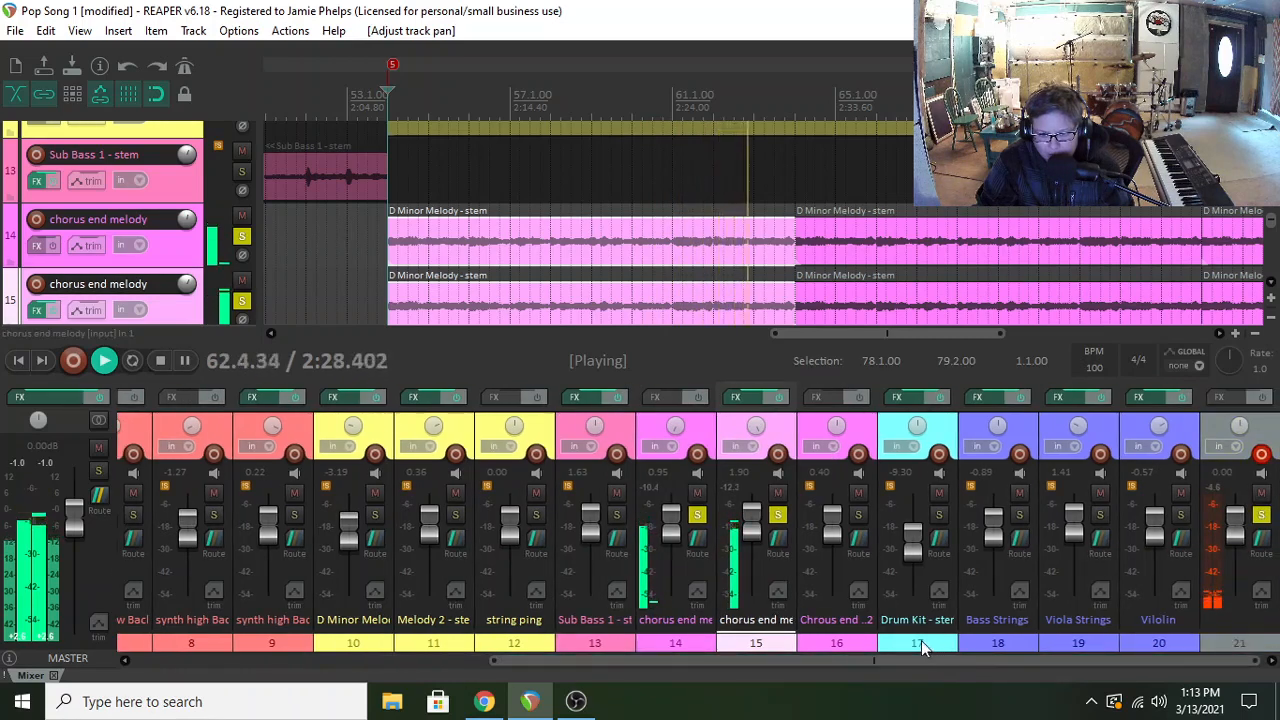
pyautogui.moveTo(755, 608)
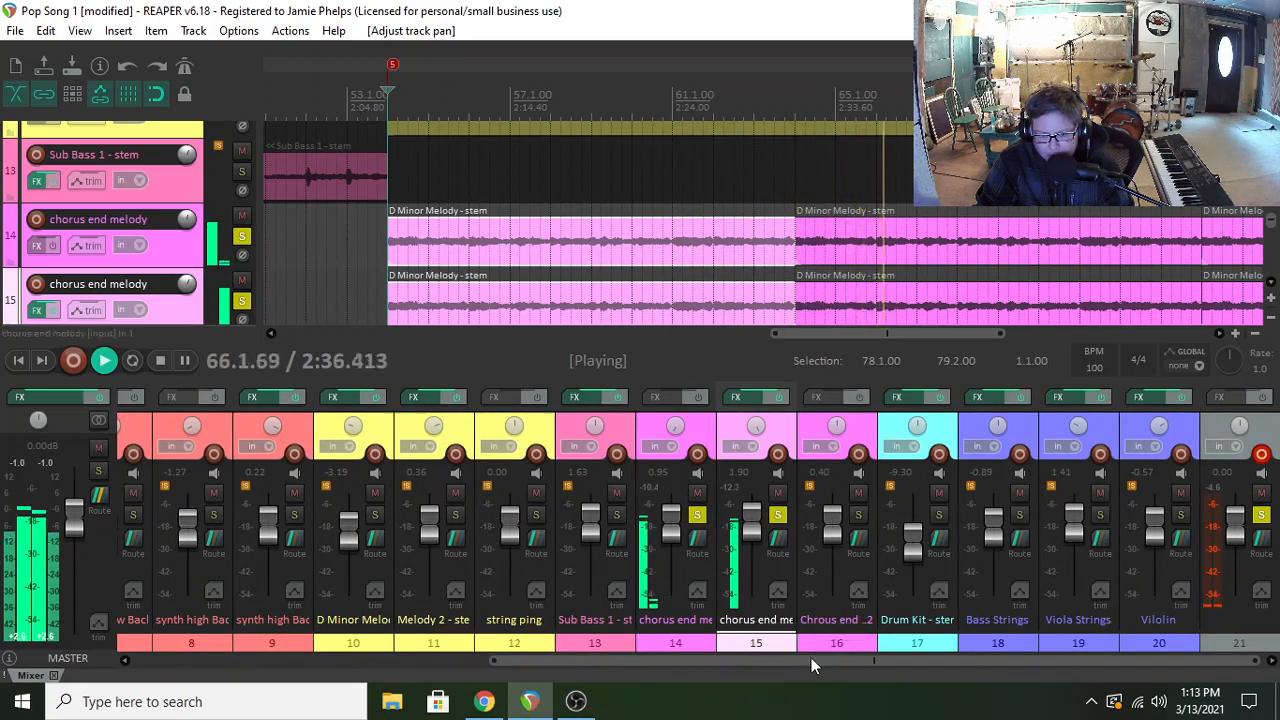
pyautogui.press('space')
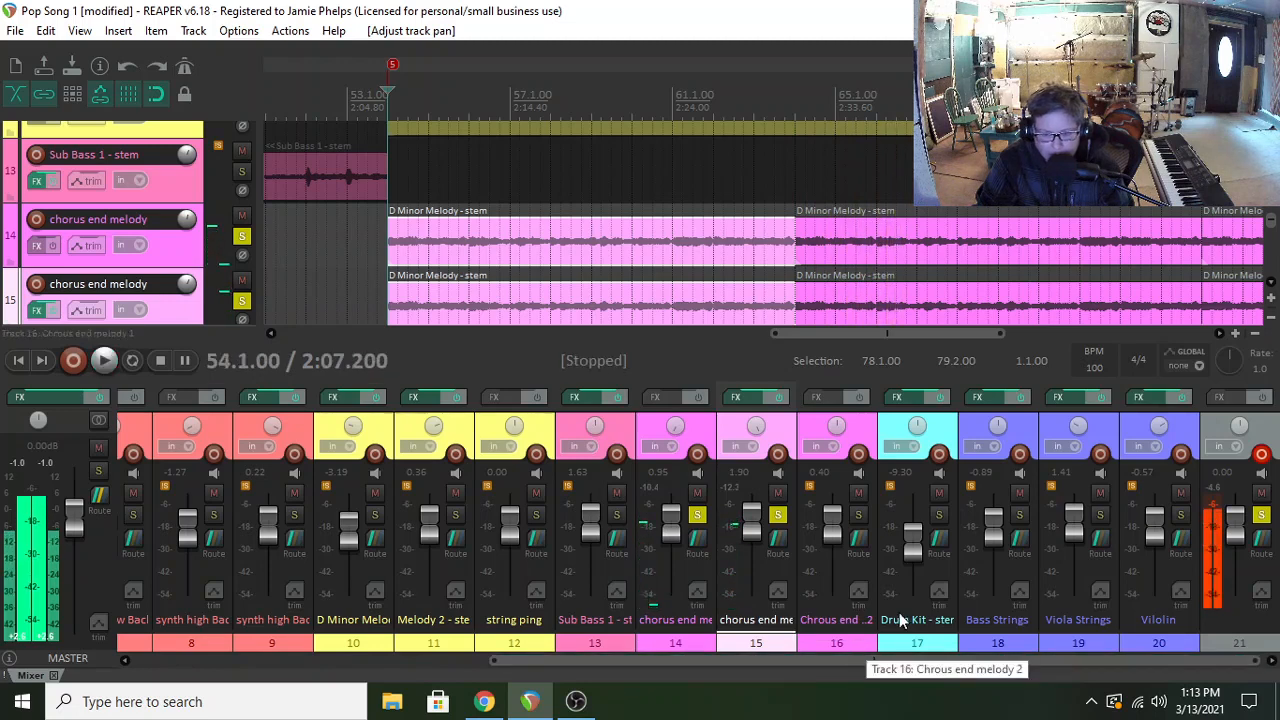
# - Solo the Drum Kit and the three string tracks again and play the mix from 53.4.00
pyautogui.moveTo(937, 513)
pyautogui.mouseDown()
pyautogui.moveTo(1175, 530)
pyautogui.moveTo(383, 250)
pyautogui.mouseUp()
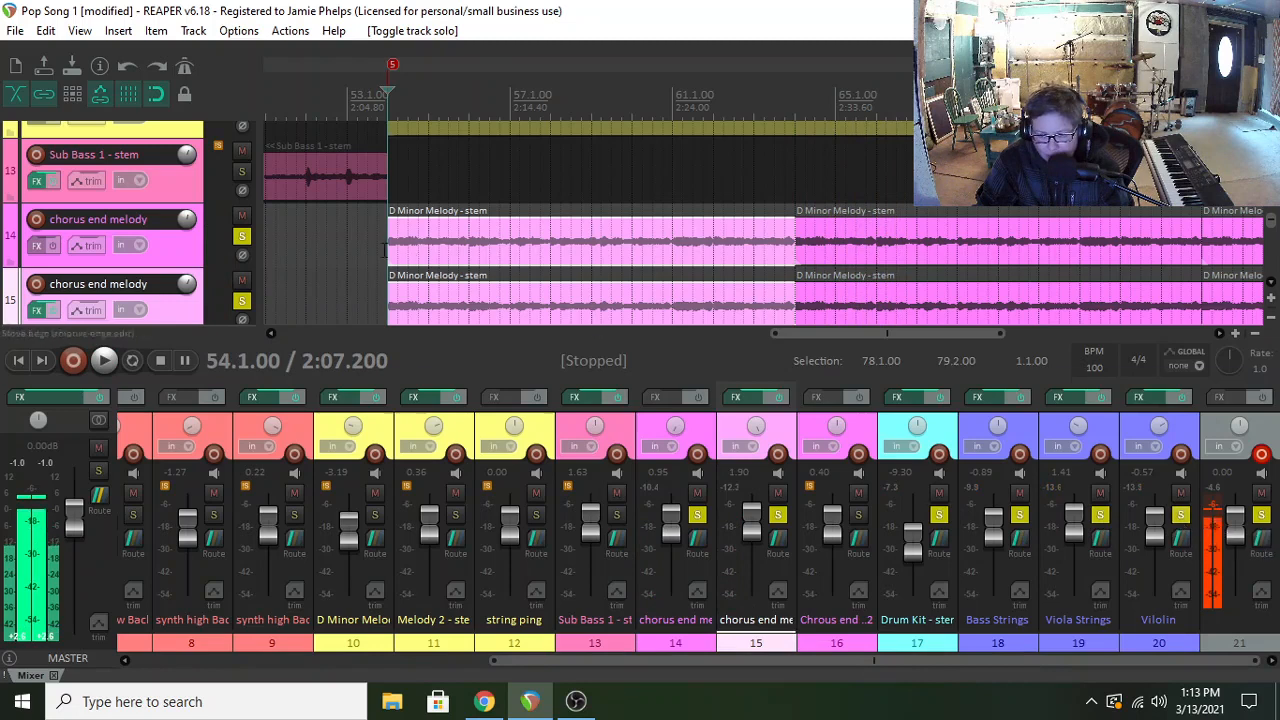
pyautogui.click(378, 275)
pyautogui.press('space')
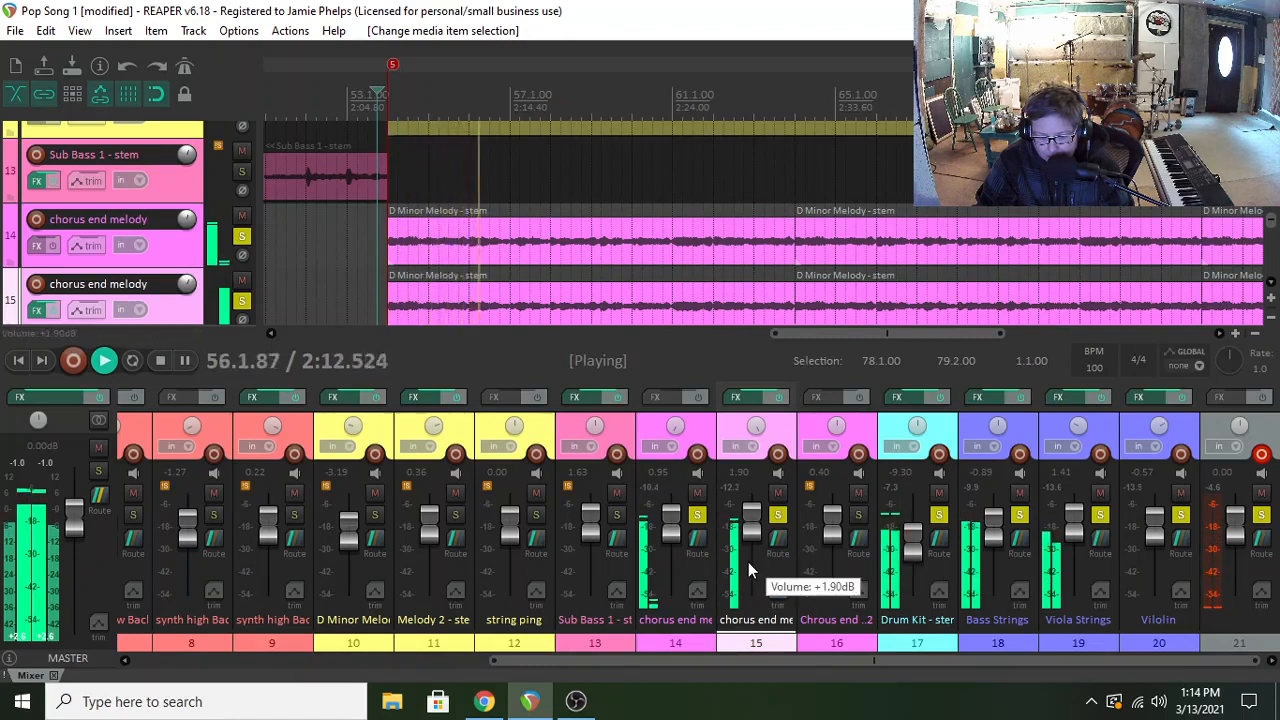
# - Try narrower pan positions on both chorus end melody tracks against the drums and strings, with the copy about 40% right
pyautogui.moveTo(756, 427); pyautogui.dragTo(701, 428)
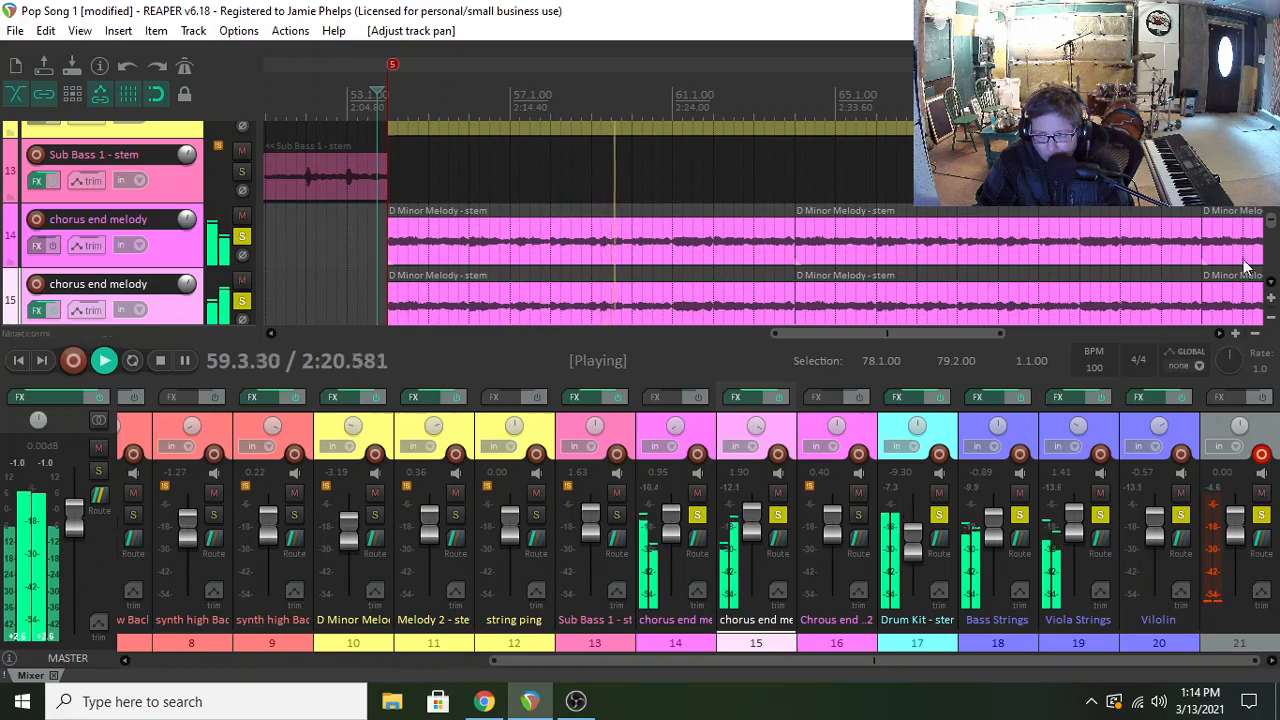
pyautogui.scroll(-2, 1275, 222)
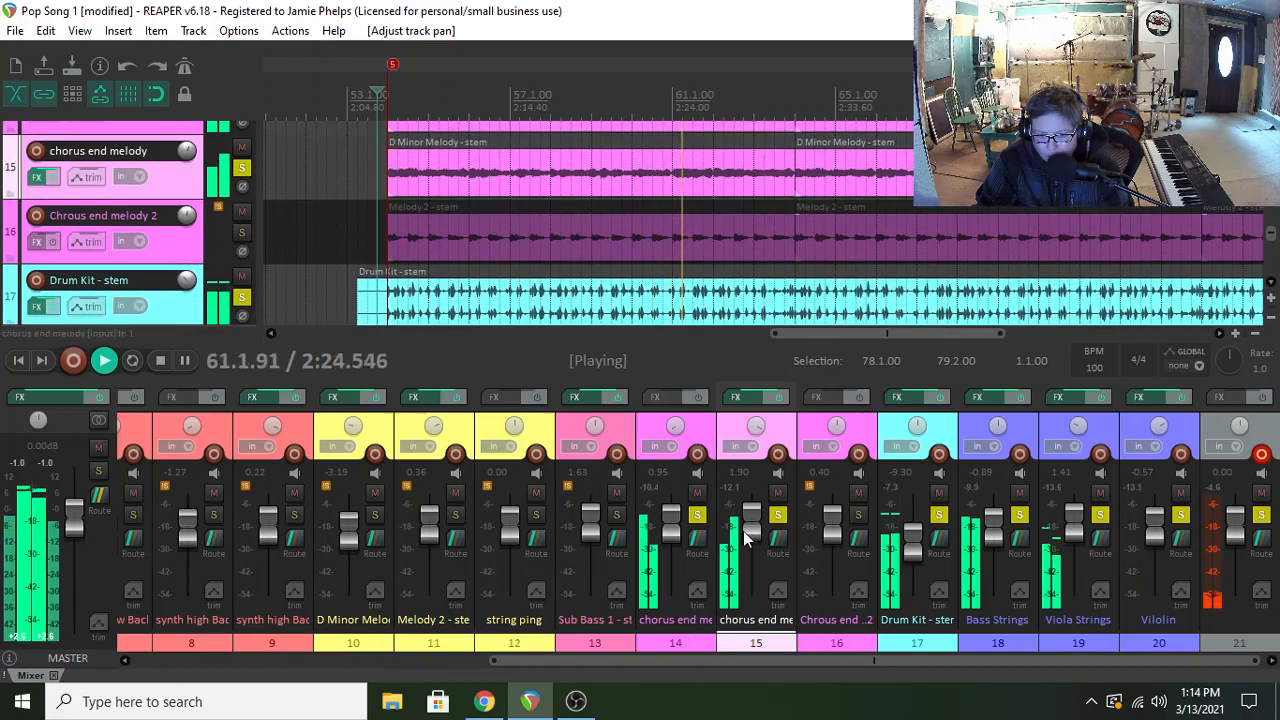
pyautogui.moveTo(758, 433)
pyautogui.scroll(3, 758, 433)
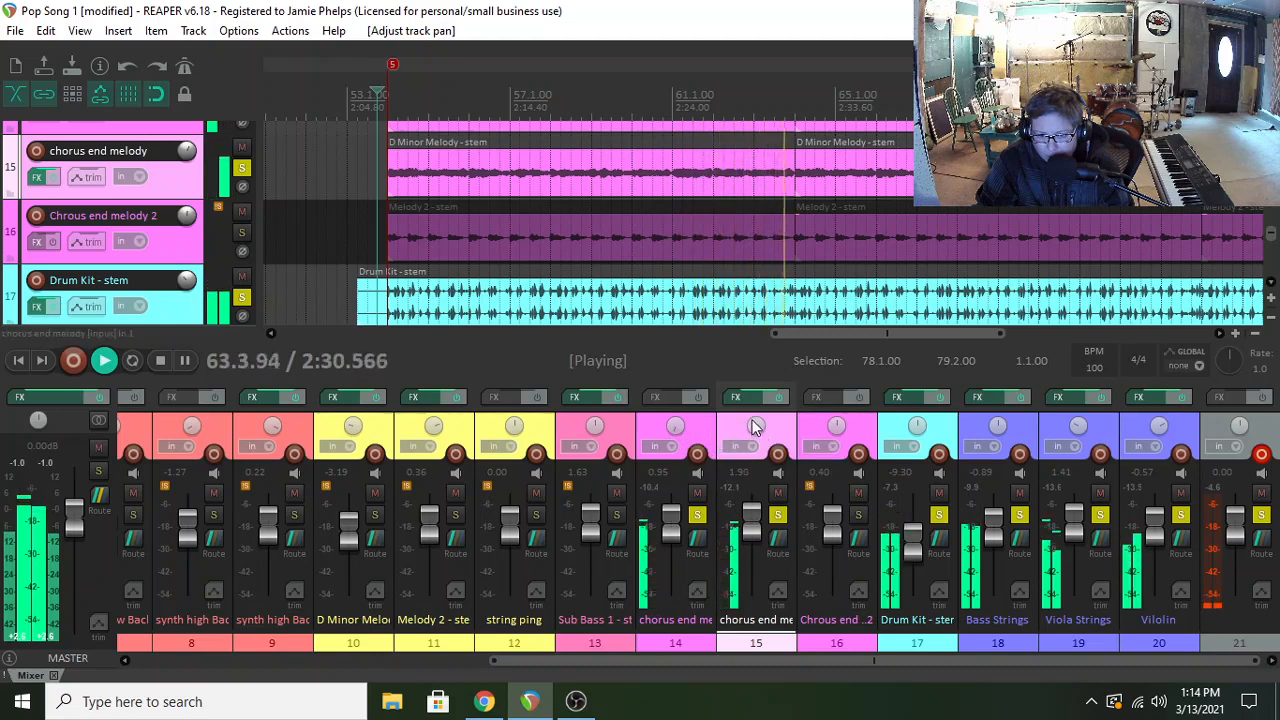
pyautogui.moveTo(756, 426); pyautogui.dragTo(756, 445)
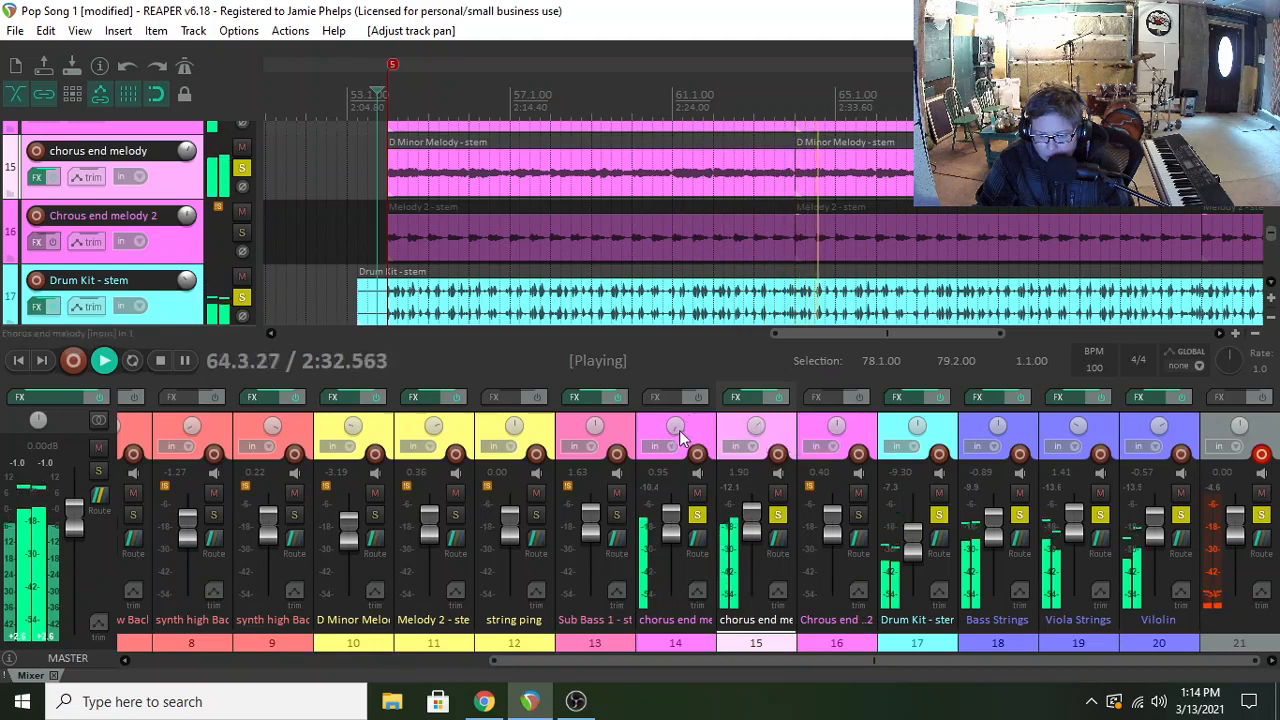
pyautogui.moveTo(679, 431); pyautogui.dragTo(675, 431)
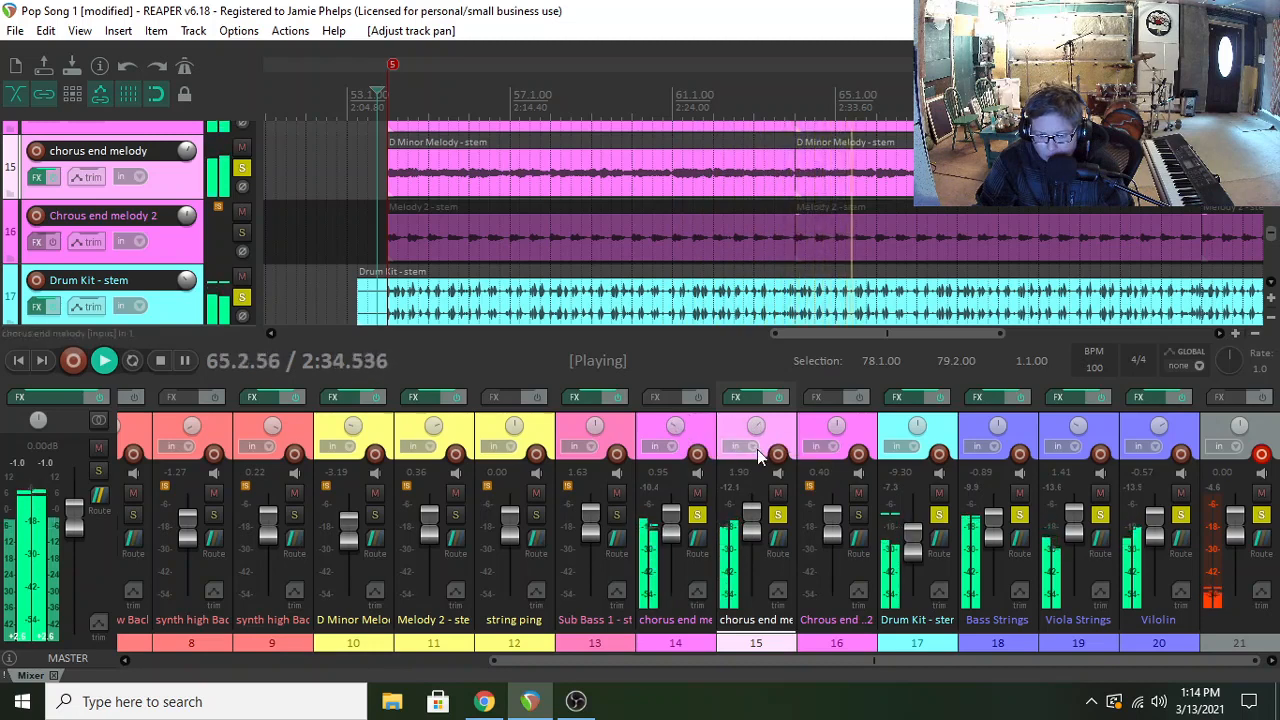
pyautogui.moveTo(756, 431); pyautogui.dragTo(757, 426)
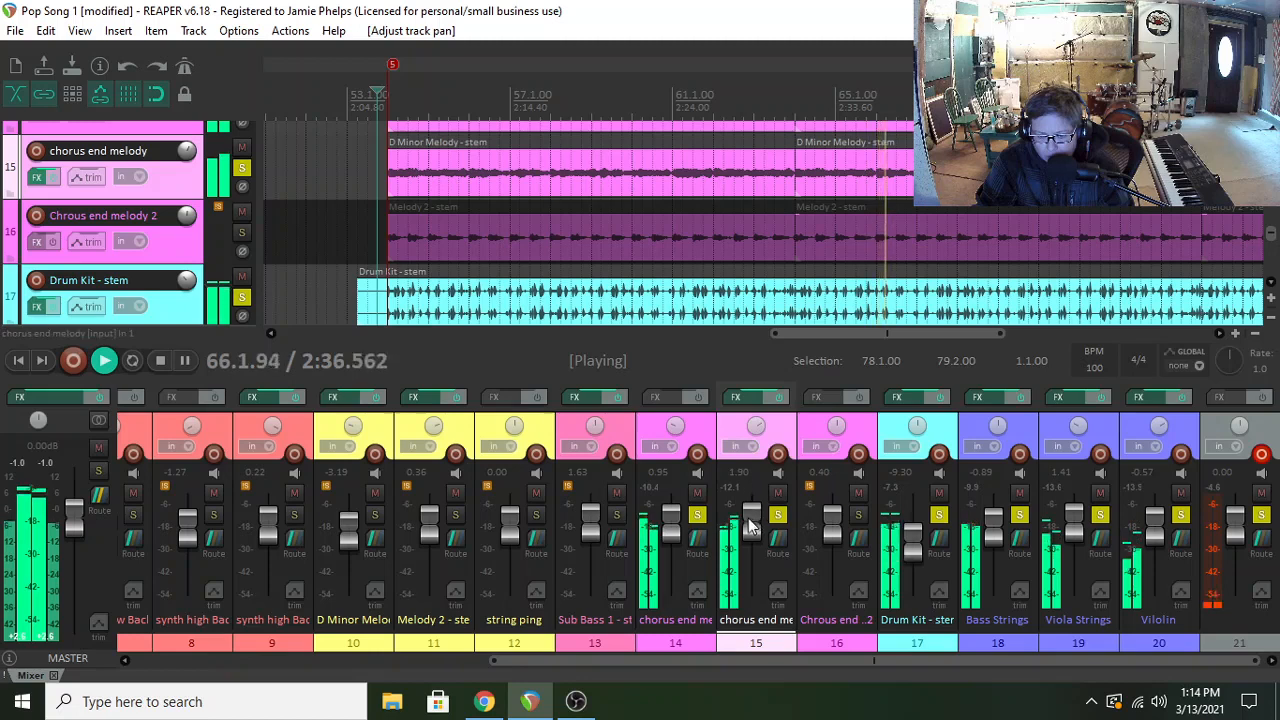
pyautogui.moveTo(753, 516)
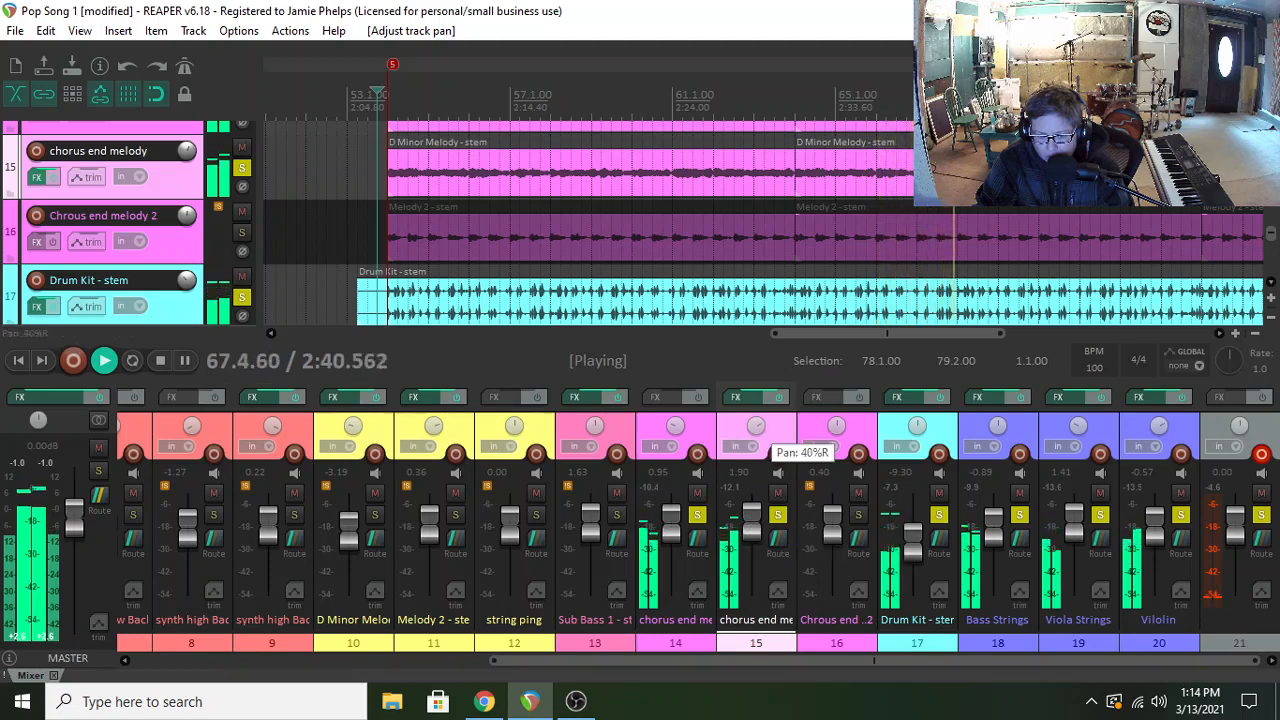
# - Pan the original chorus end melody fully left and its copy fully right, and stop playback
pyautogui.moveTo(675, 427); pyautogui.dragTo(675, 433)
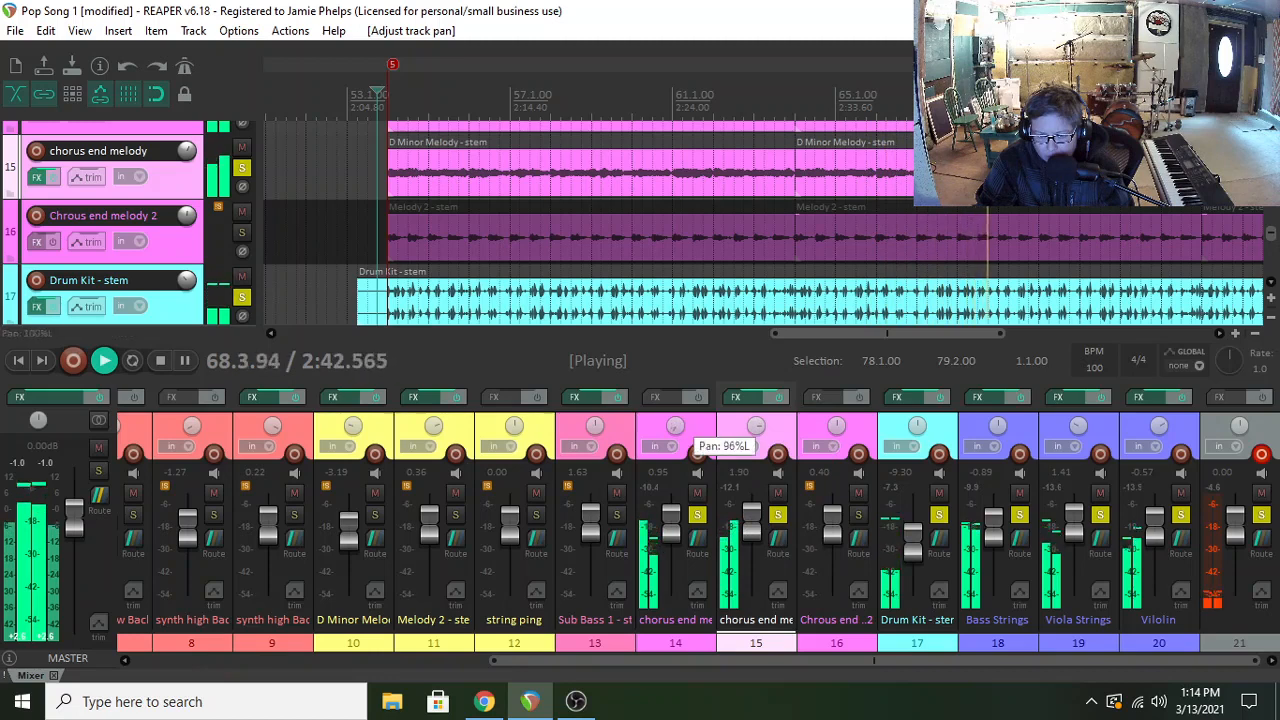
pyautogui.moveTo(756, 436); pyautogui.dragTo(755, 432)
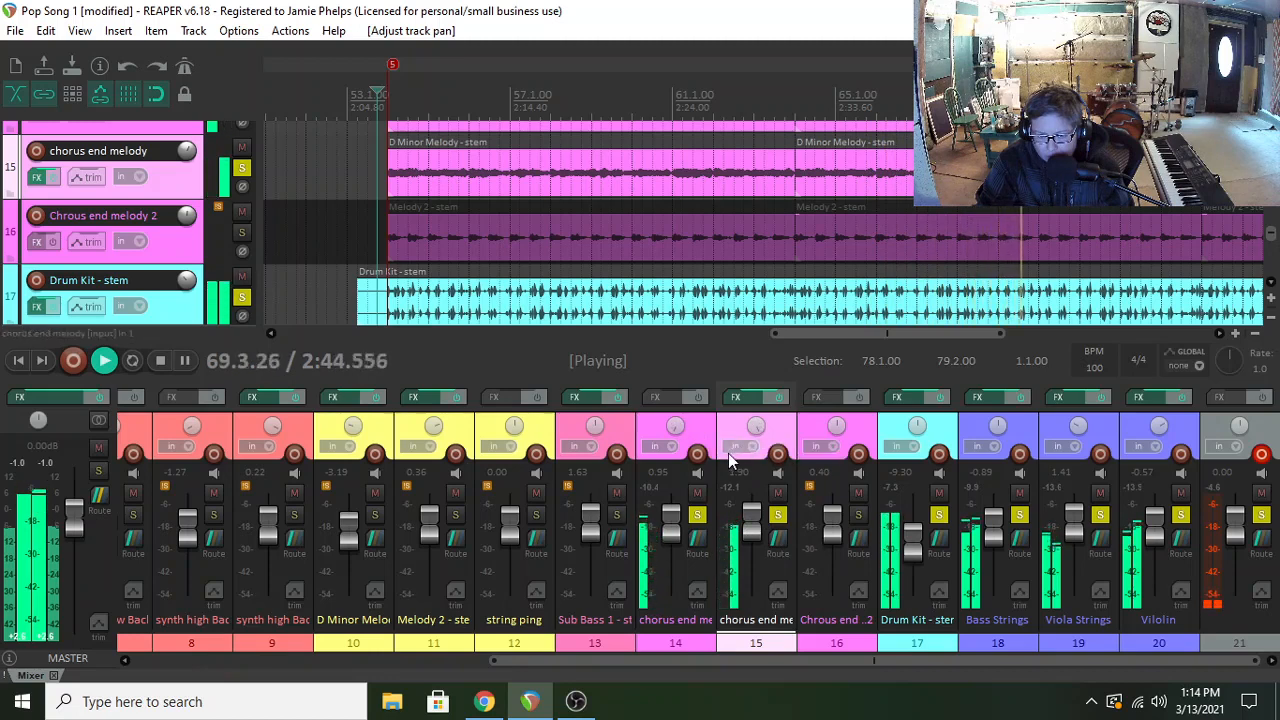
pyautogui.press('space')
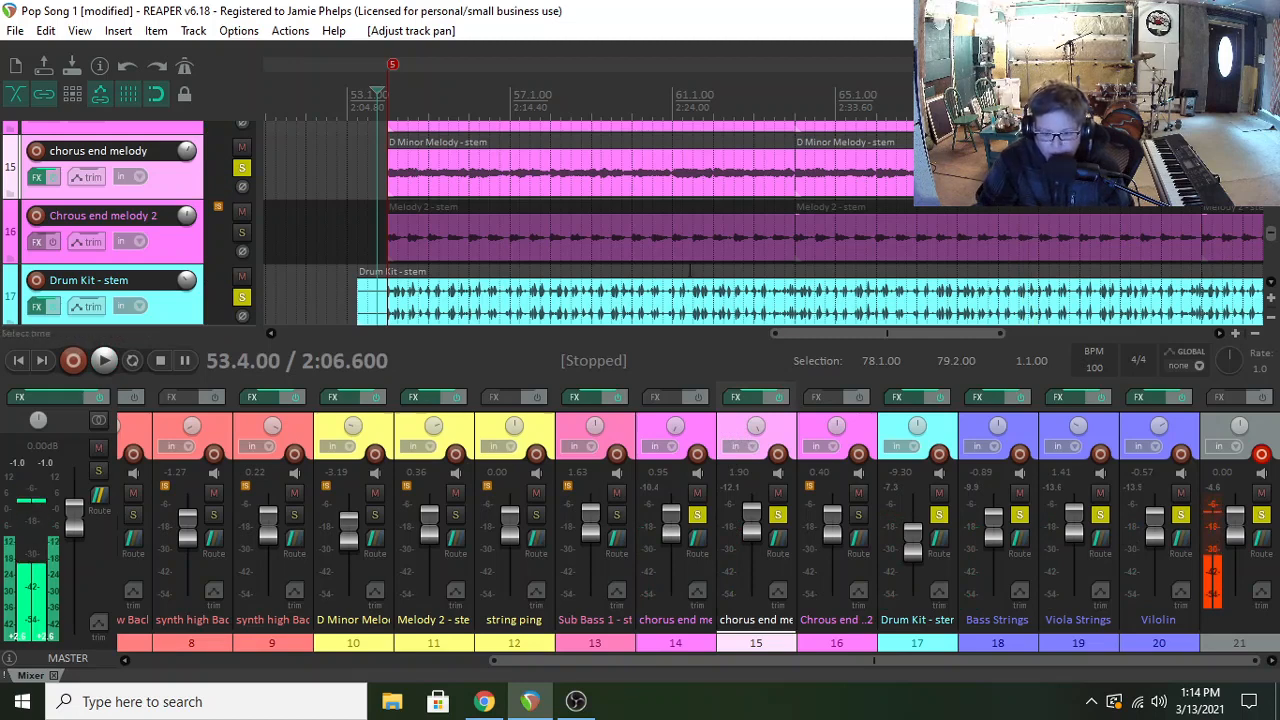
# - Solo the Chrous end melody 2 track as well and play the mix from 54.1.00
pyautogui.click(242, 232)
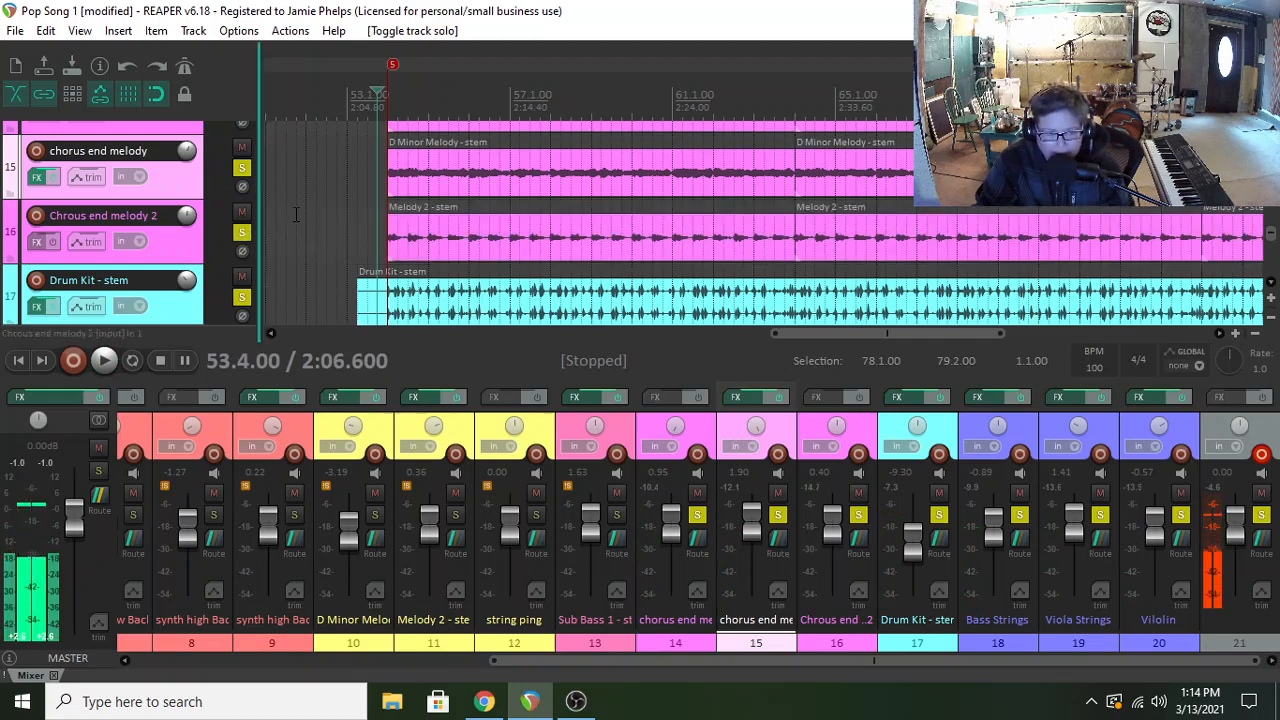
pyautogui.click(392, 251)
pyautogui.press('space')
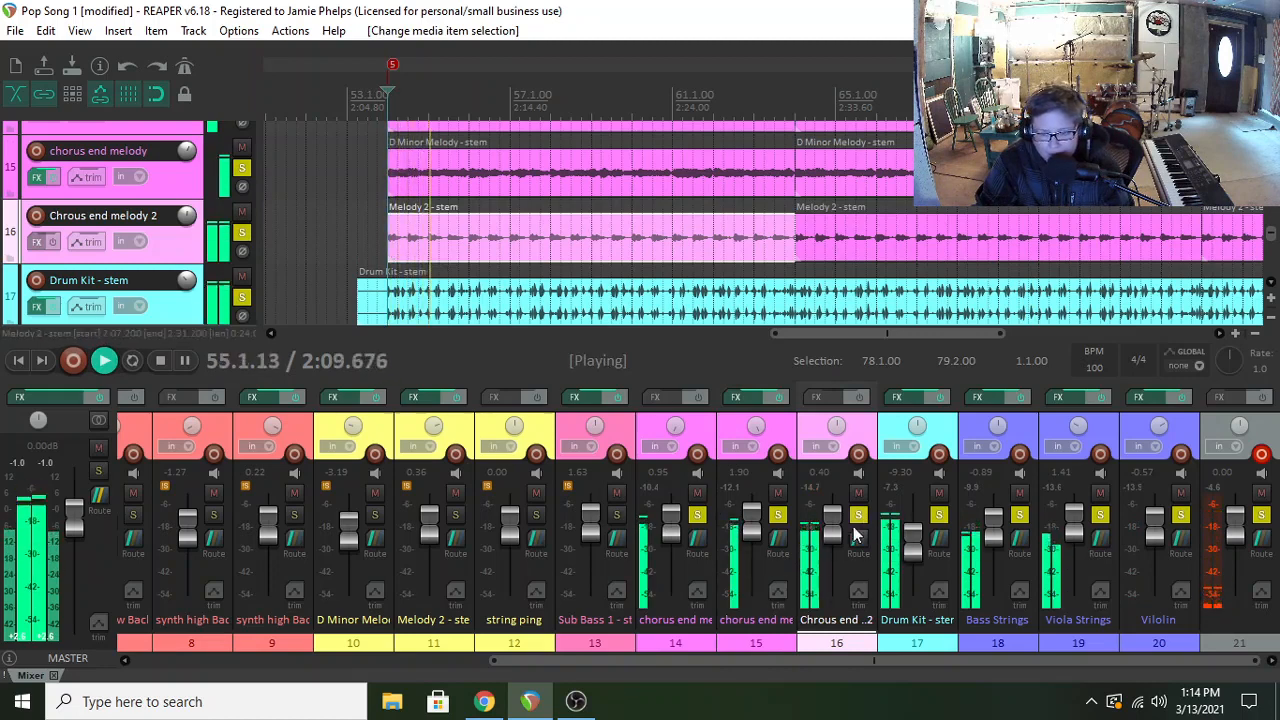
# - Un-solo both chorus end melody tracks and the Drum Kit, raise Chrous end melody 2 to +1.81 dB, and stop playback
pyautogui.click(780, 516)
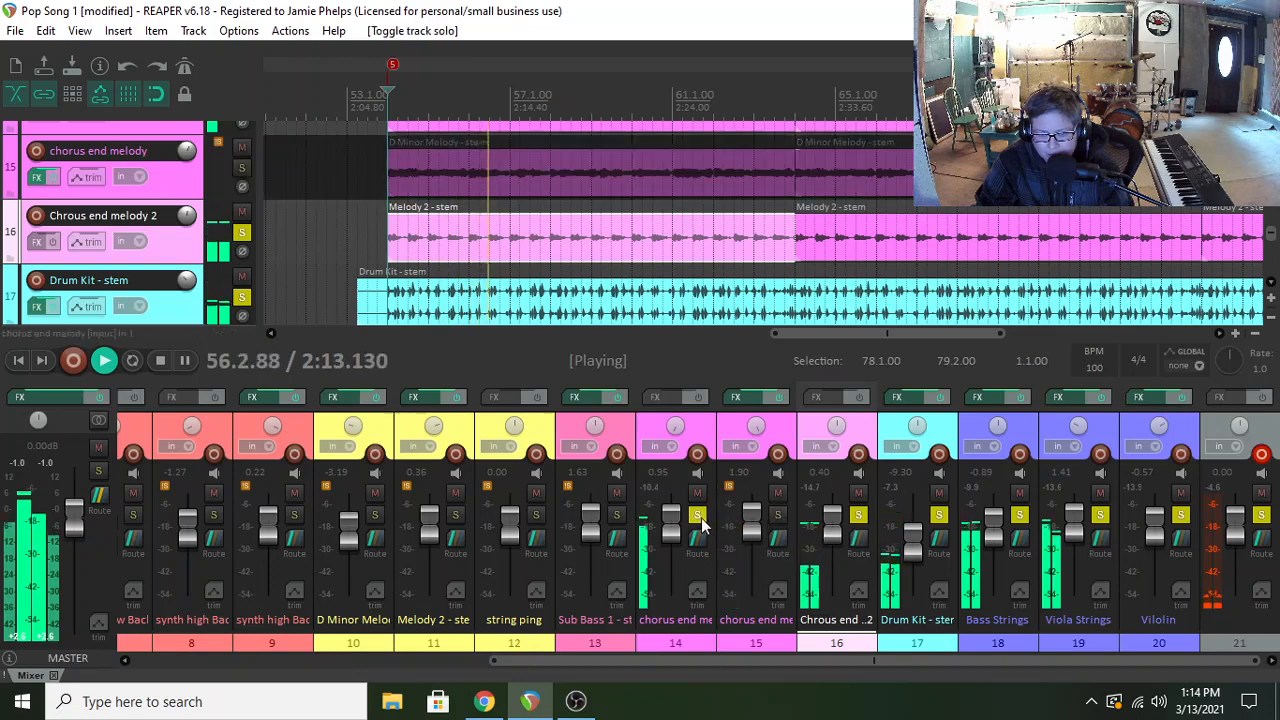
pyautogui.click(939, 514)
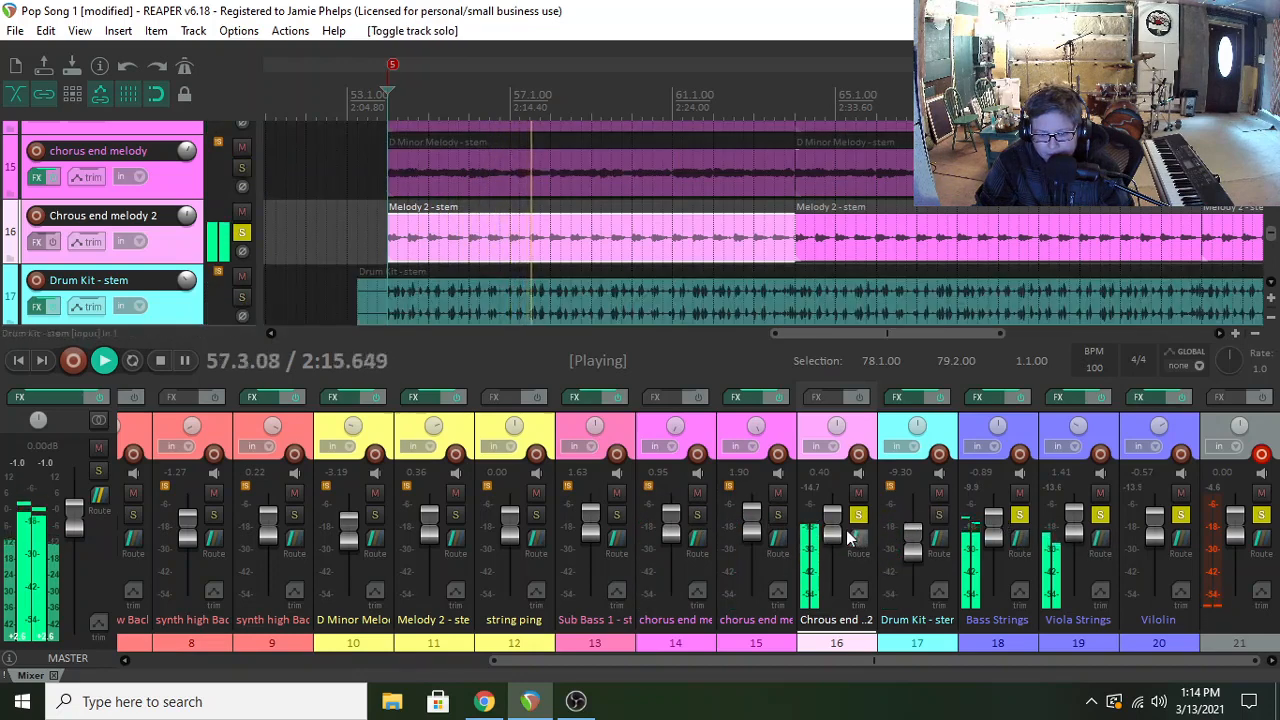
pyautogui.scroll(3, 833, 530)
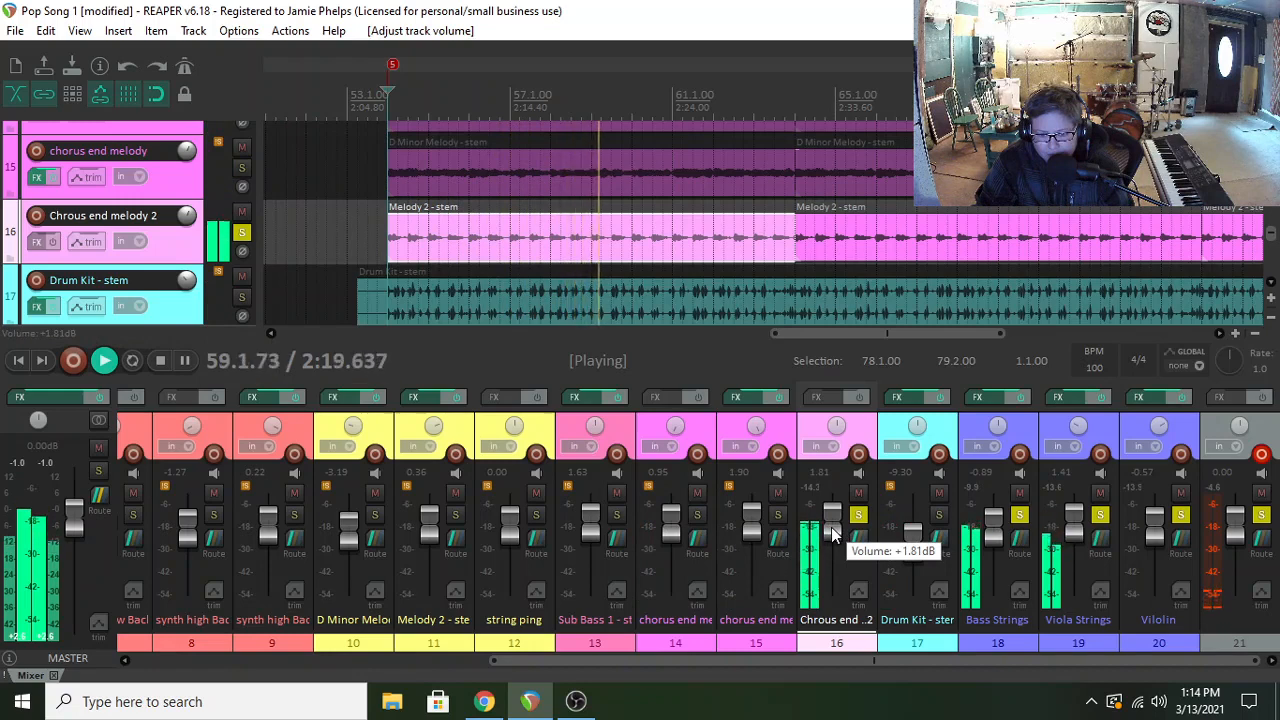
pyautogui.press('space')
# - Add the ReaEQ (Cockos) effect to the Chrous end melody 2 track
pyautogui.click(831, 397)
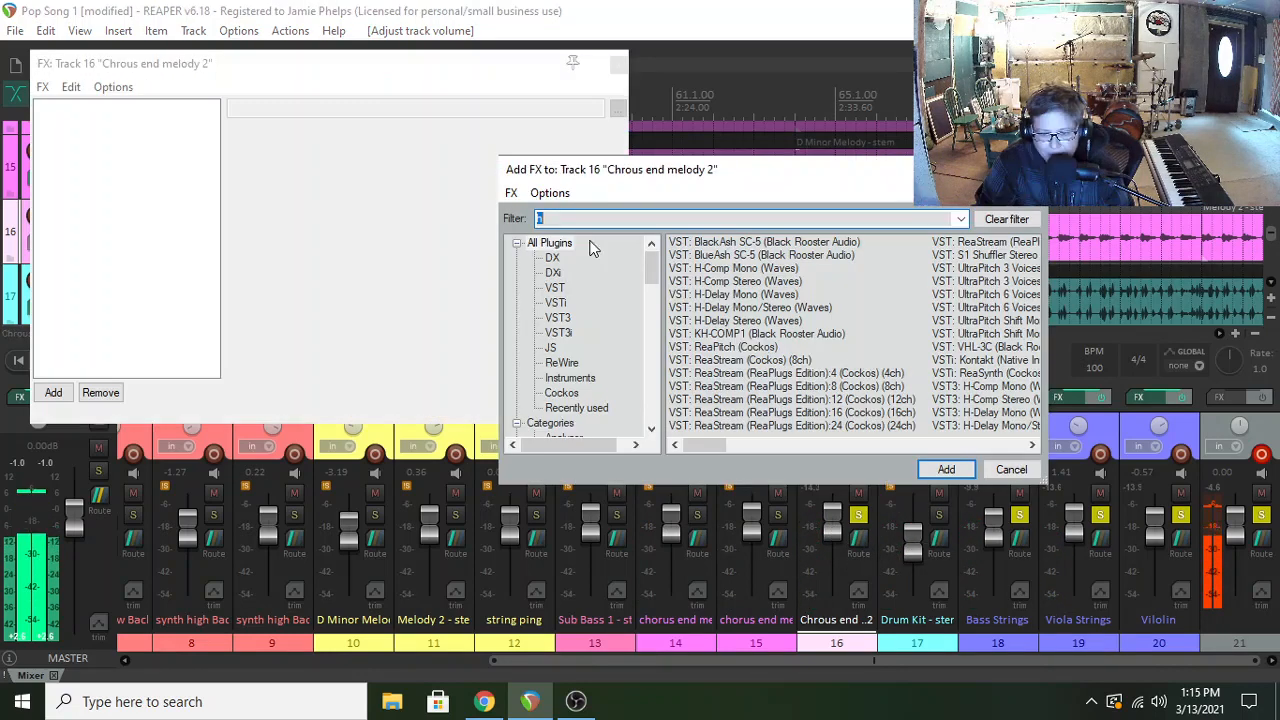
pyautogui.write('rea')
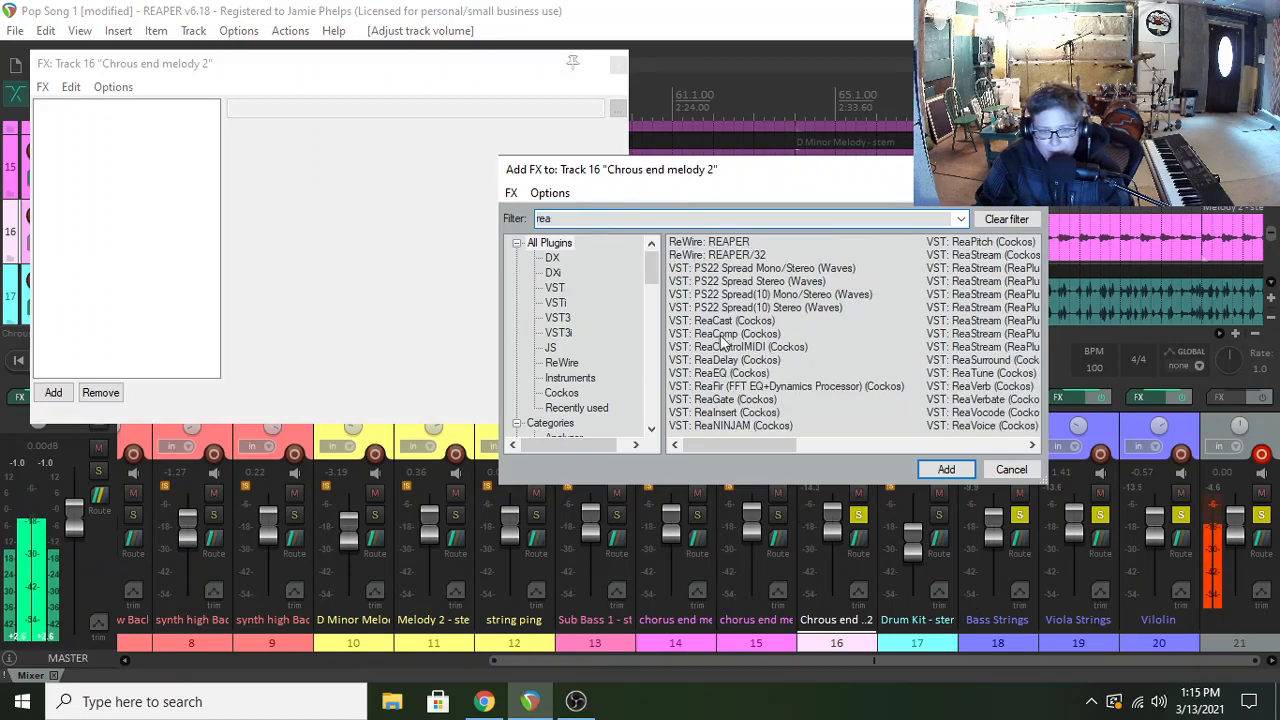
pyautogui.click(724, 373)
pyautogui.click(946, 469)
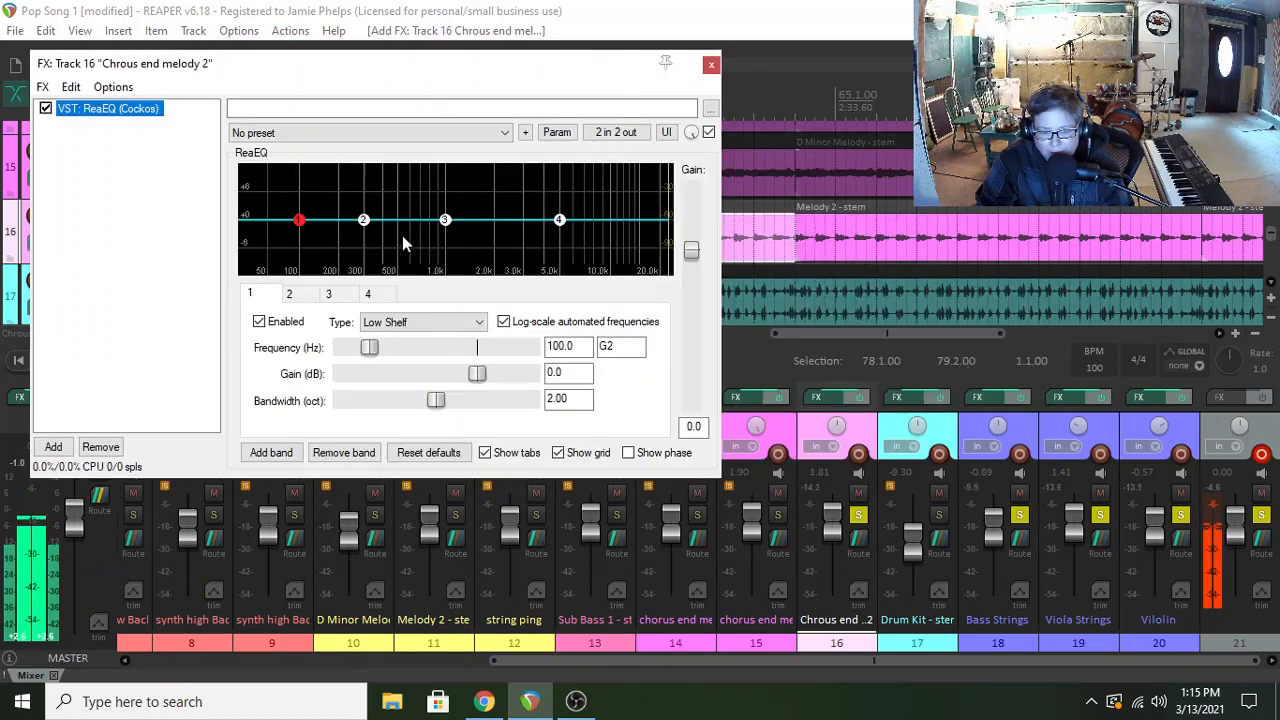
# - Change ReaEQ band 1 on Chrous end melody 2 to a High Pass filter at about 152 Hz
pyautogui.click(298, 221)
pyautogui.click(385, 324)
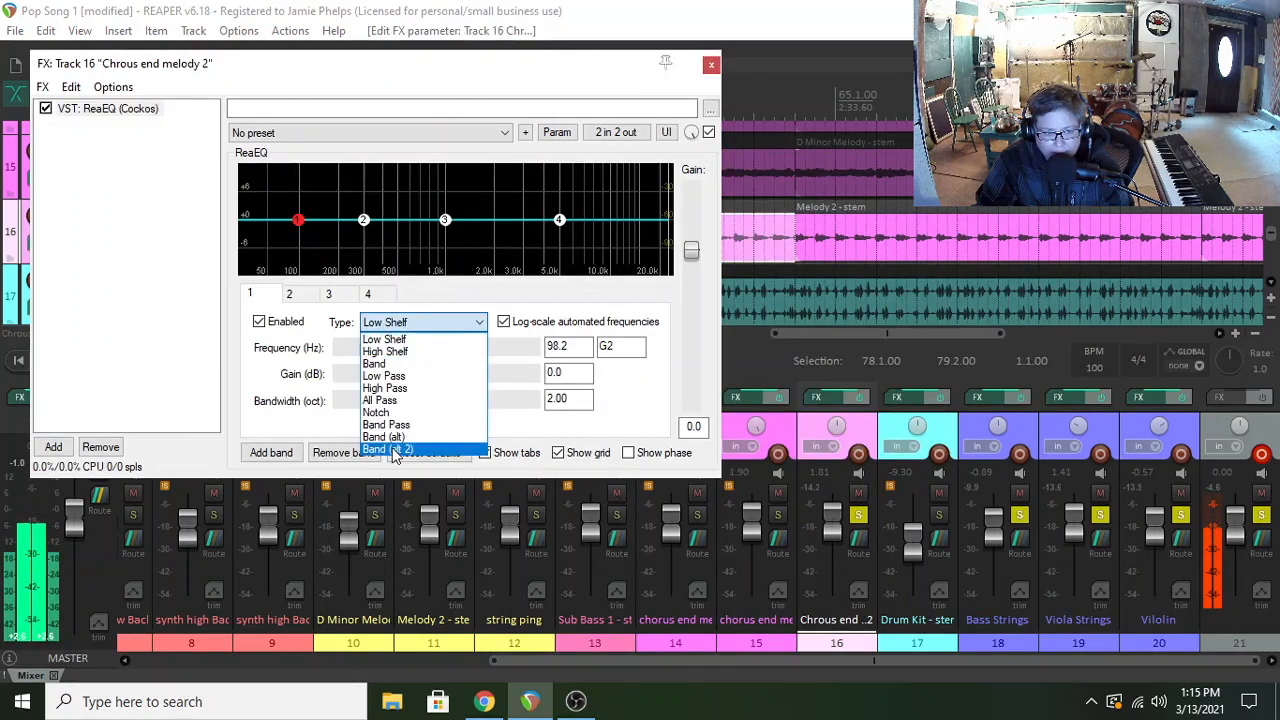
pyautogui.click(389, 391)
pyautogui.moveTo(299, 246); pyautogui.dragTo(322, 248)
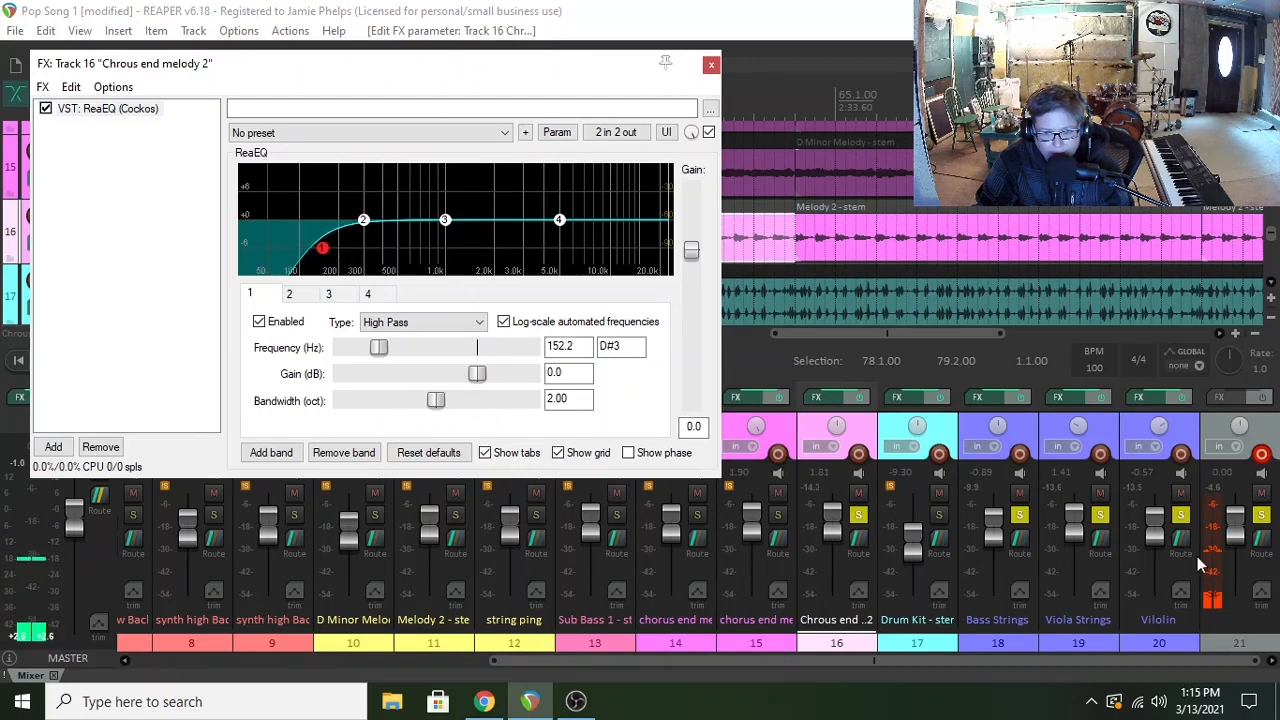
# - Un-solo the string tracks and boost ReaEQ bands 2 and 3 on Chrous end melody 2, with band 3 at +1.8 dB and 1916 Hz
pyautogui.click(1022, 515)
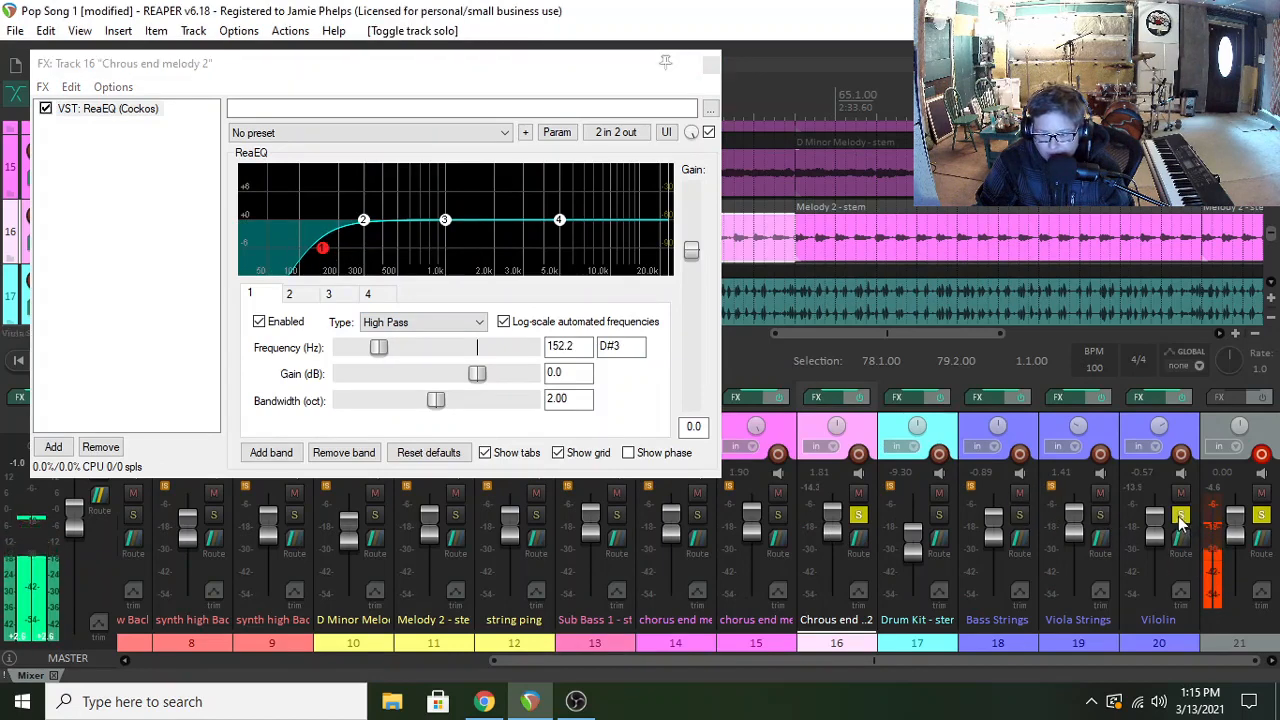
pyautogui.moveTo(322, 248); pyautogui.dragTo(493, 214)
pyautogui.click(365, 222)
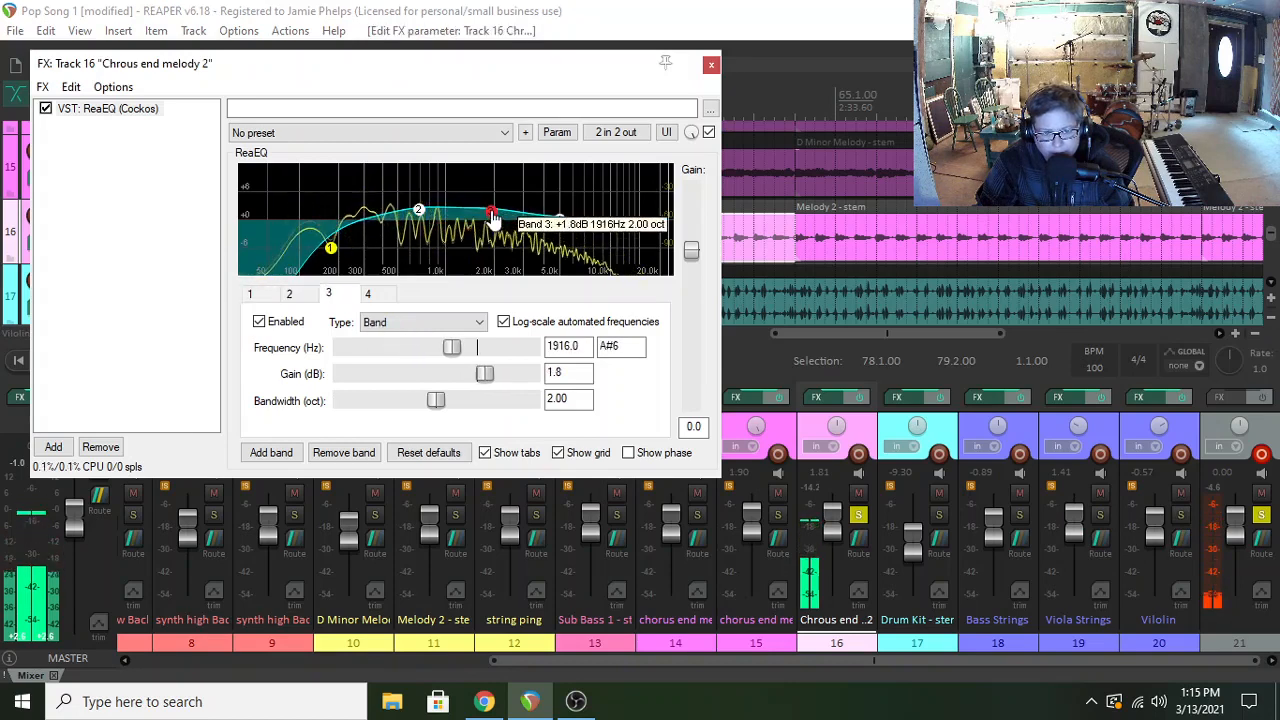
# - Raise the ReaEQ high-pass frequency on Chrous end melody 2 to about 239 Hz, comparing against the bypassed effect, and close the effects window
pyautogui.moveTo(330, 247); pyautogui.dragTo(342, 247)
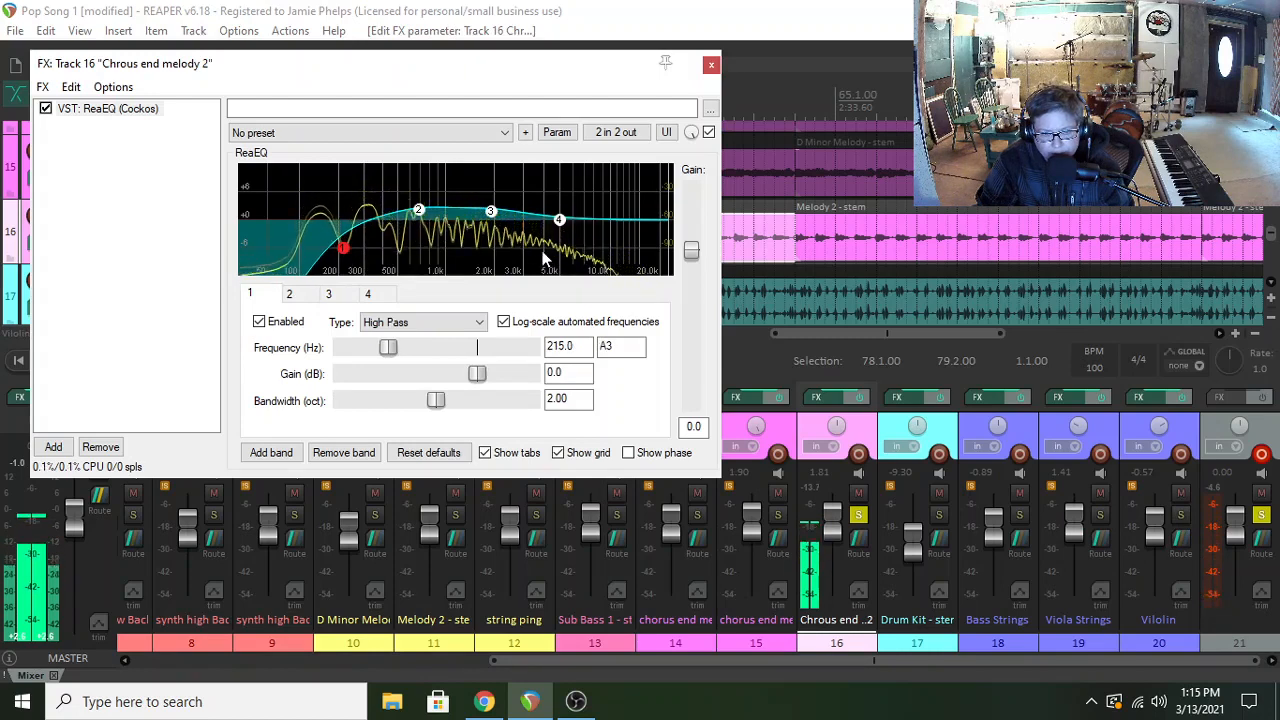
pyautogui.click(46, 109)
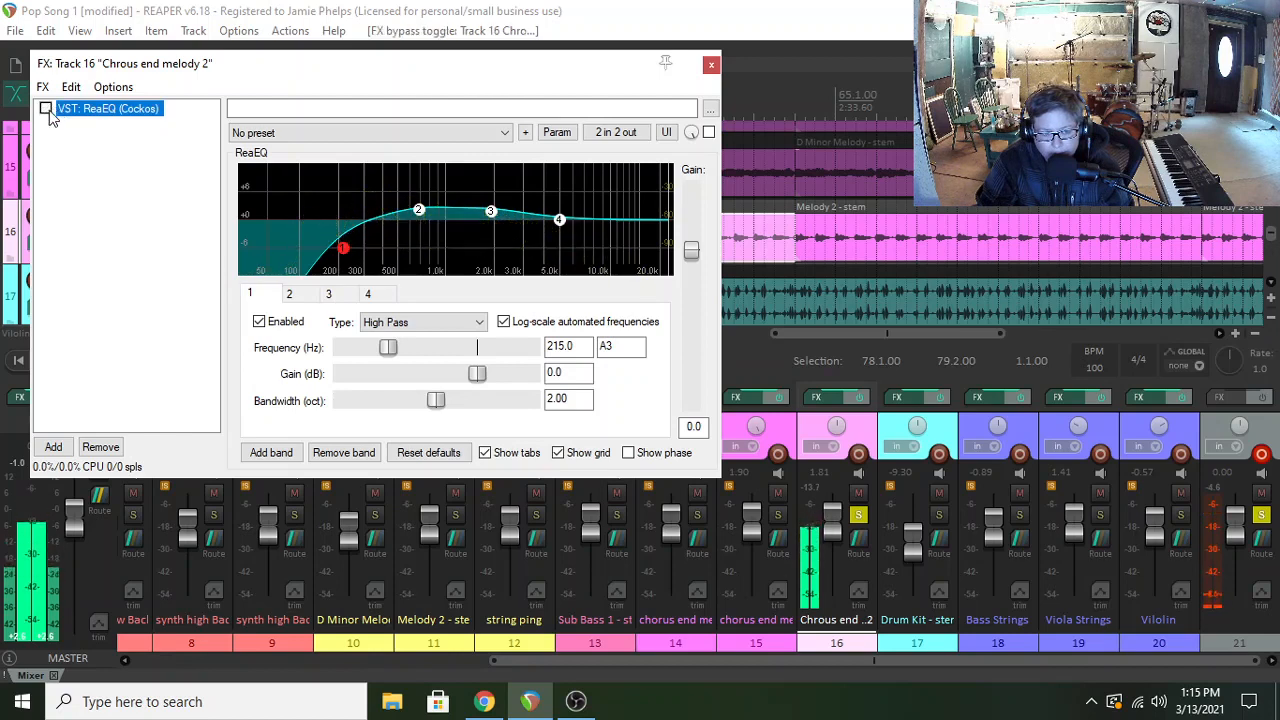
pyautogui.click(46, 109)
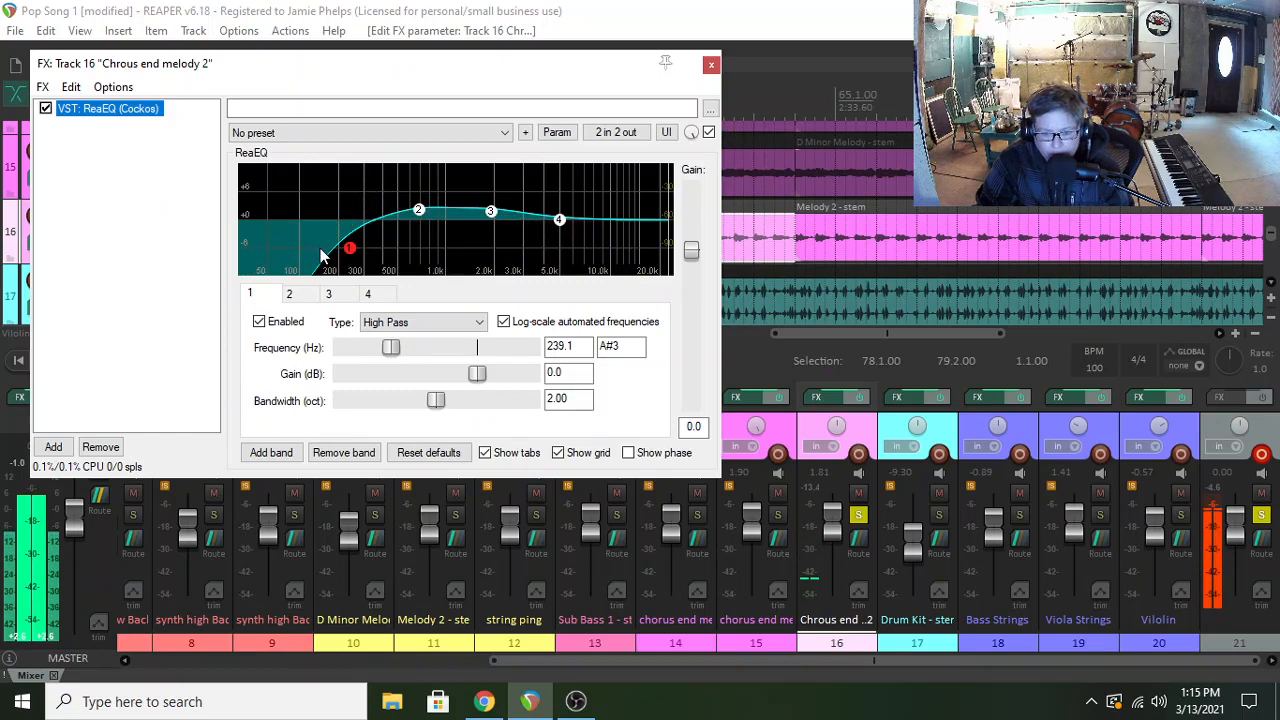
pyautogui.click(710, 66)
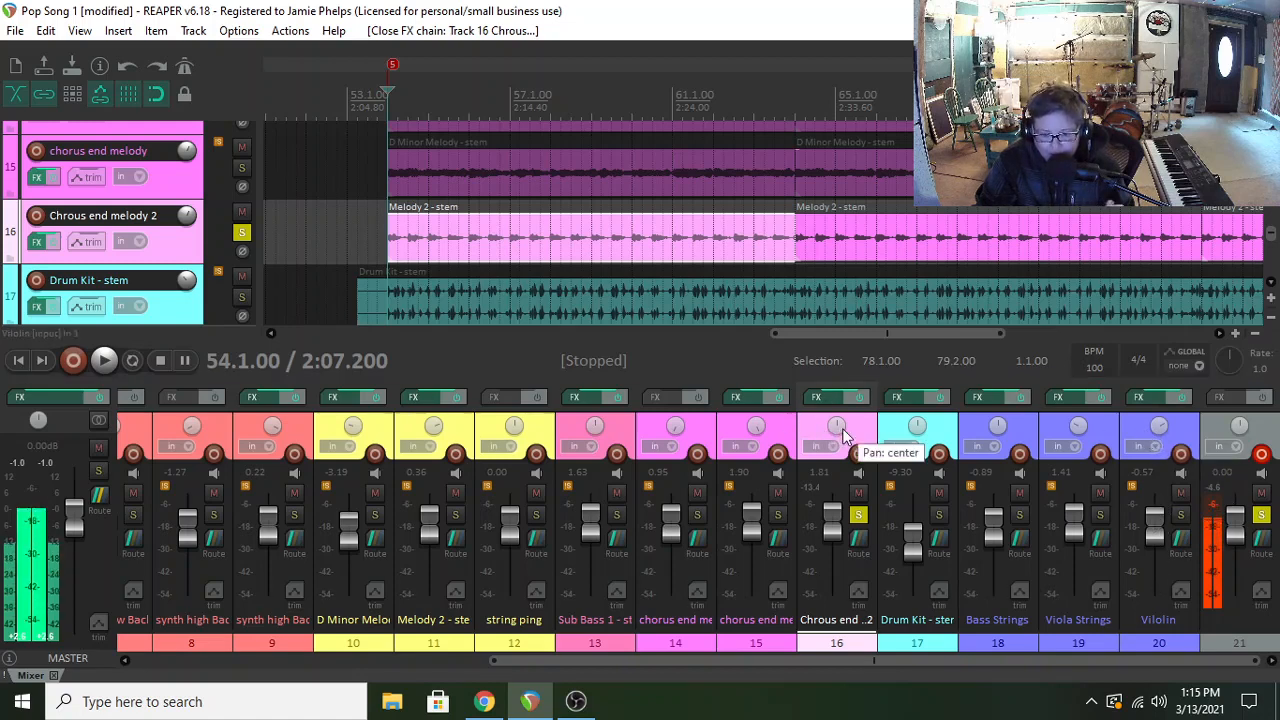
# - Pan Chrous end melody 2 to the left and raise its volume to +2.75 dB while playing the mix without any solos
pyautogui.moveTo(839, 429); pyautogui.dragTo(870, 435)
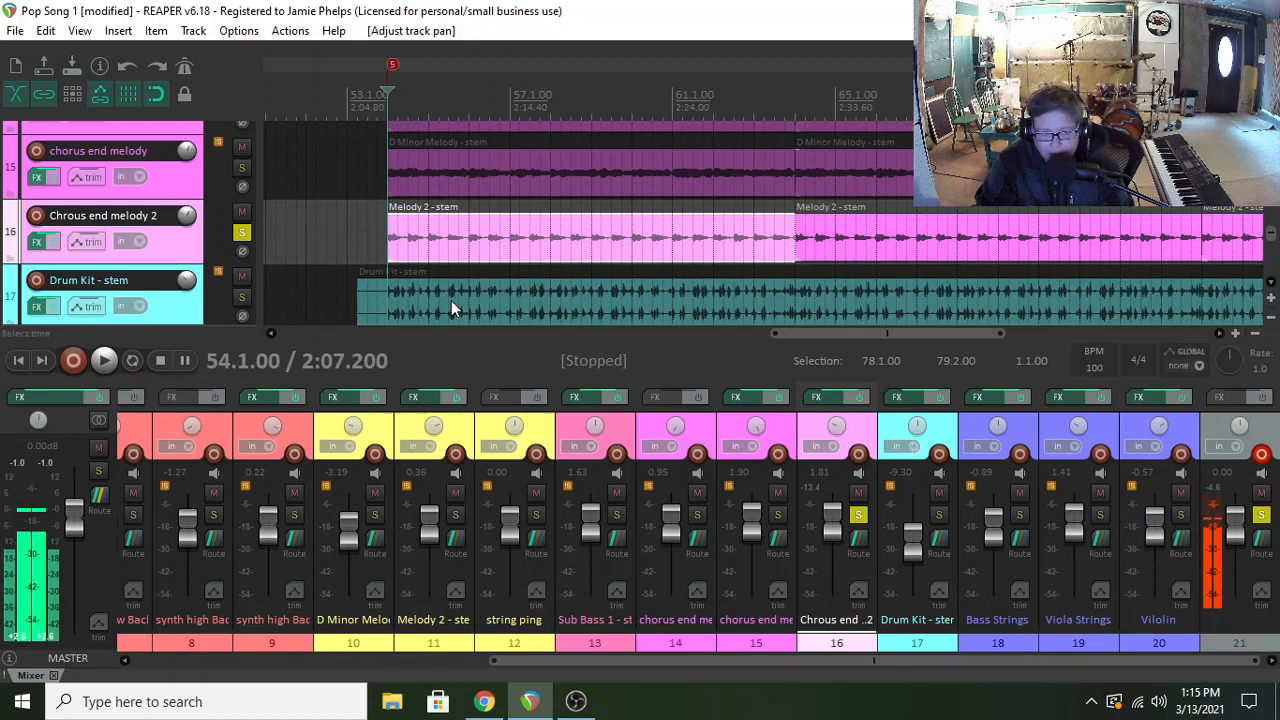
pyautogui.click(859, 515)
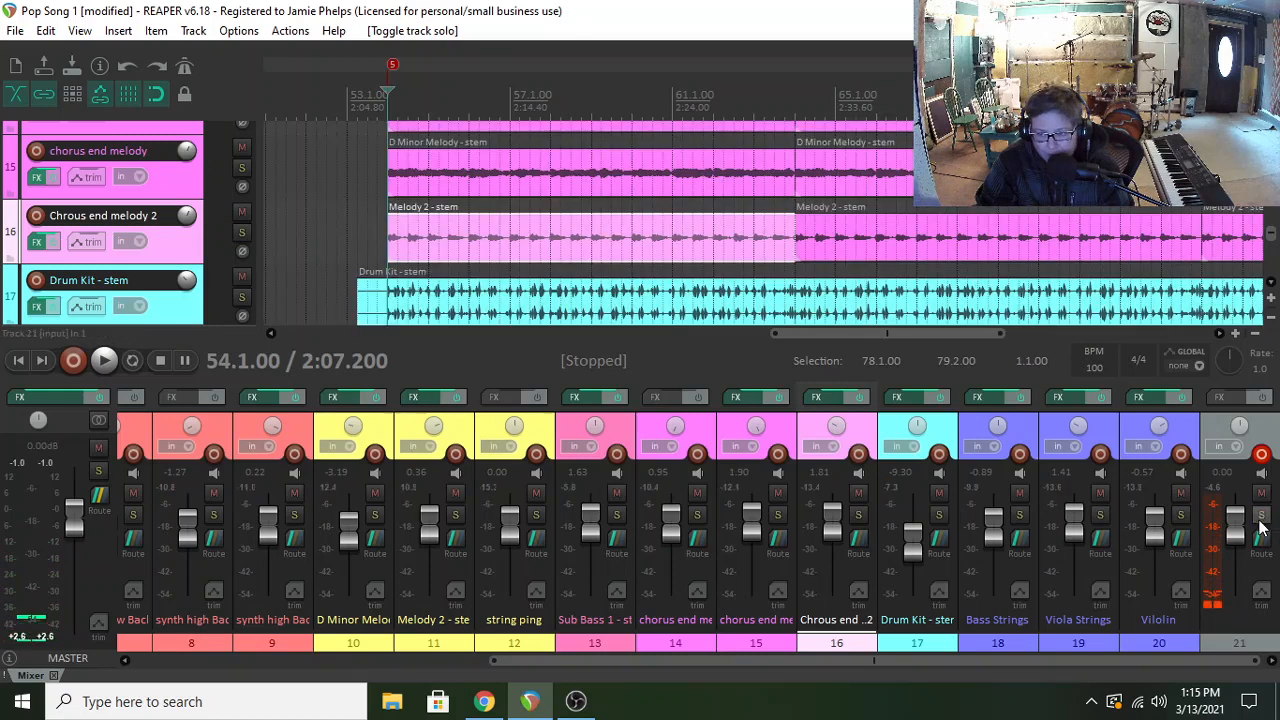
pyautogui.press('space')
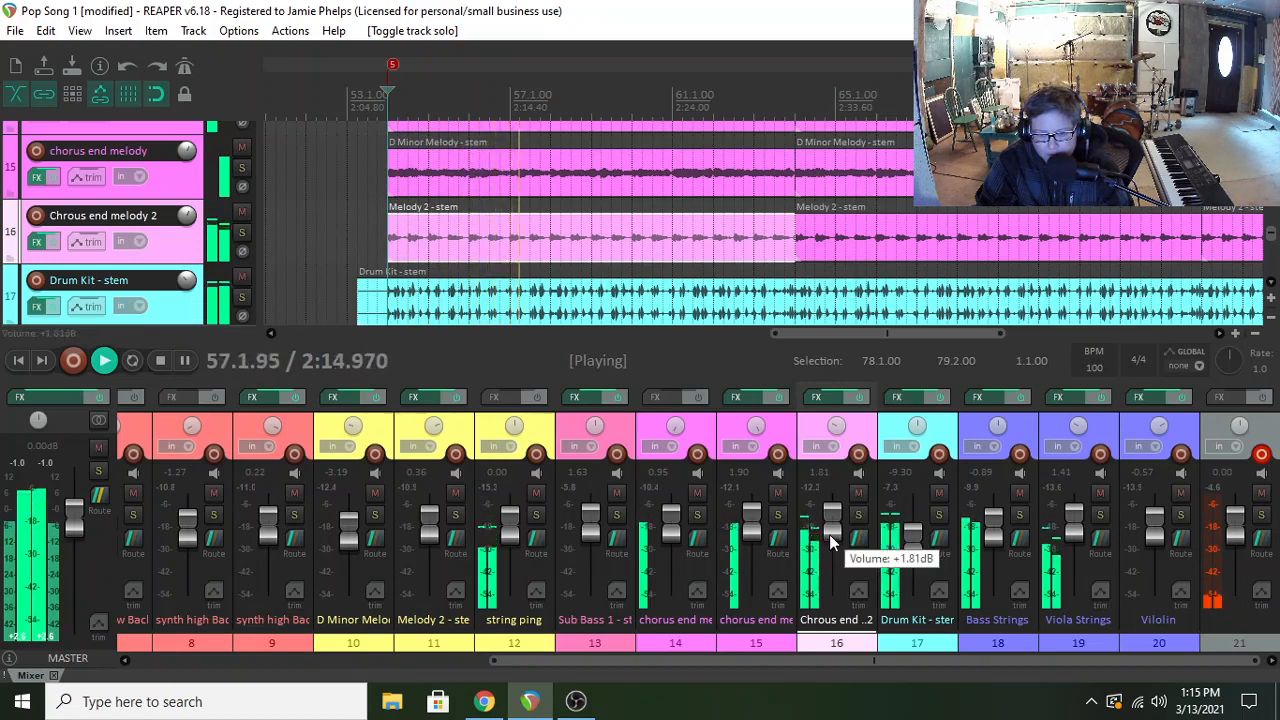
pyautogui.moveTo(829, 532); pyautogui.dragTo(829, 522)
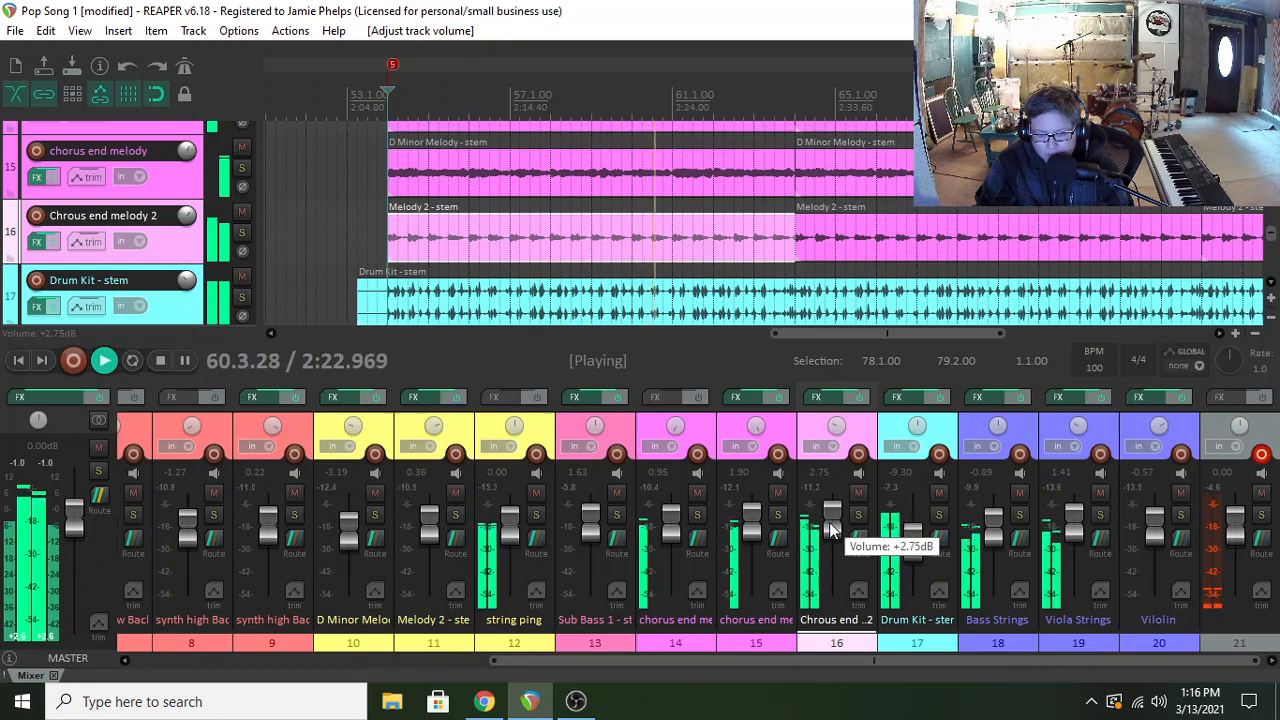
# - Mute chorus end melody tracks 14 and 15 during playback to hear Chrous end melody 2 without them, and unmute both
pyautogui.click(777, 492)
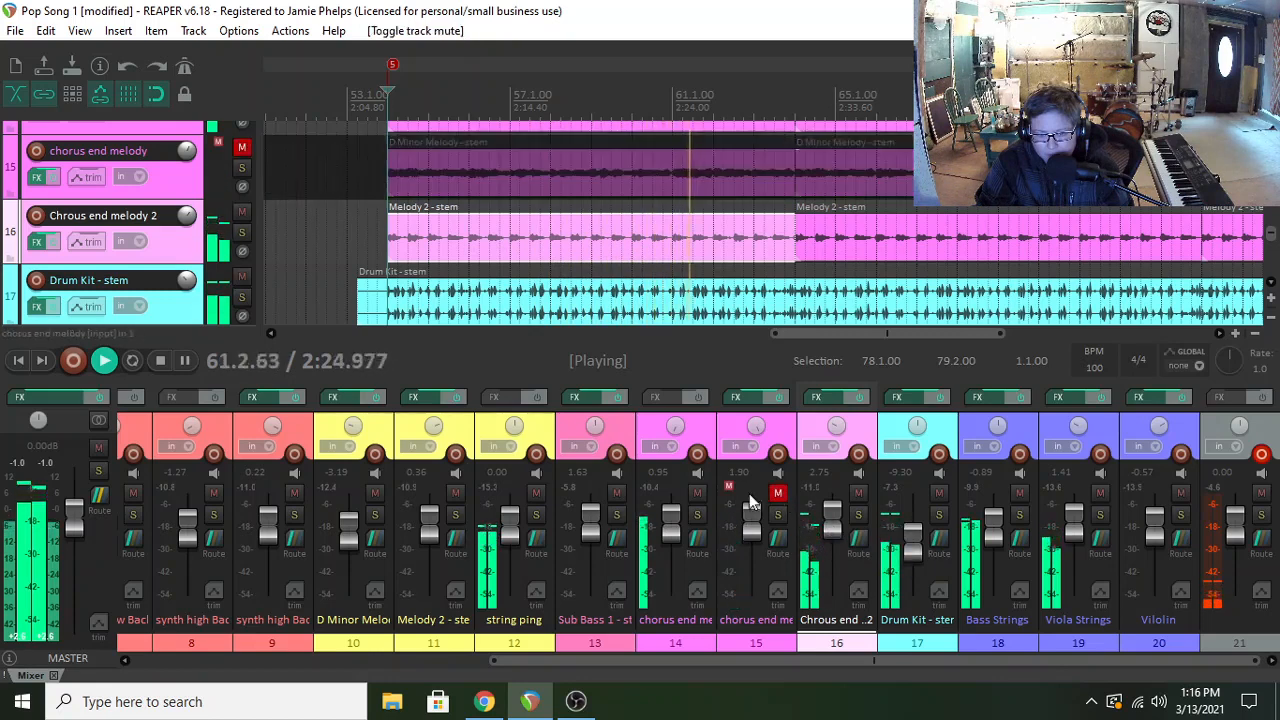
pyautogui.click(697, 492)
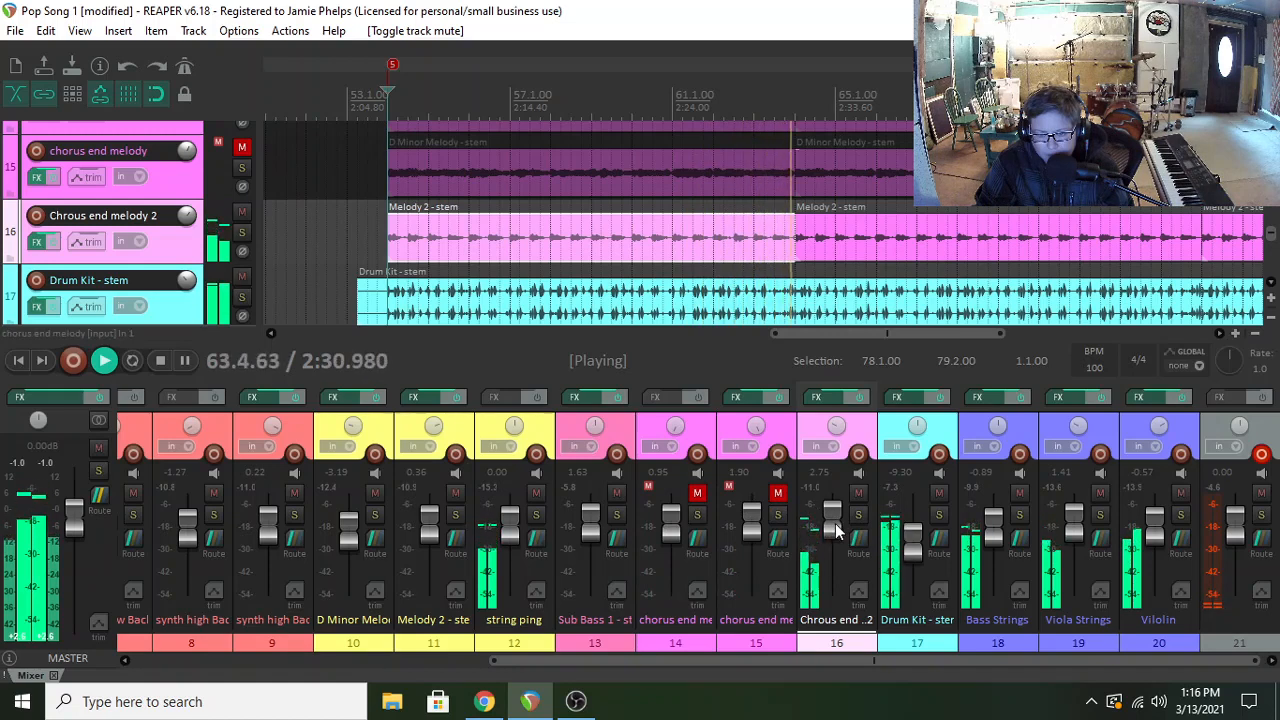
pyautogui.click(777, 492)
pyautogui.click(697, 492)
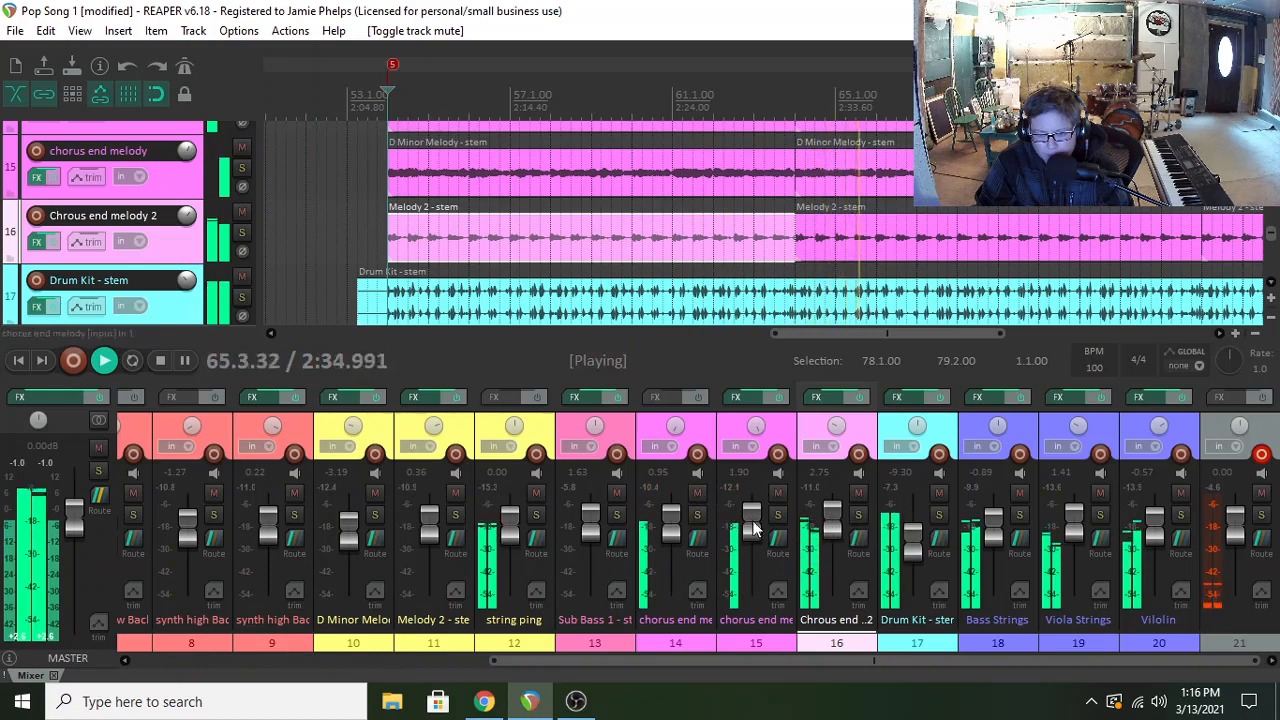
# - Lower chorus end melody track 14 to -1.55 dB and track 15 to -0.10 dB, and stop playback
pyautogui.moveTo(755, 530); pyautogui.dragTo(752, 536)
pyautogui.moveTo(671, 522); pyautogui.dragTo(672, 530)
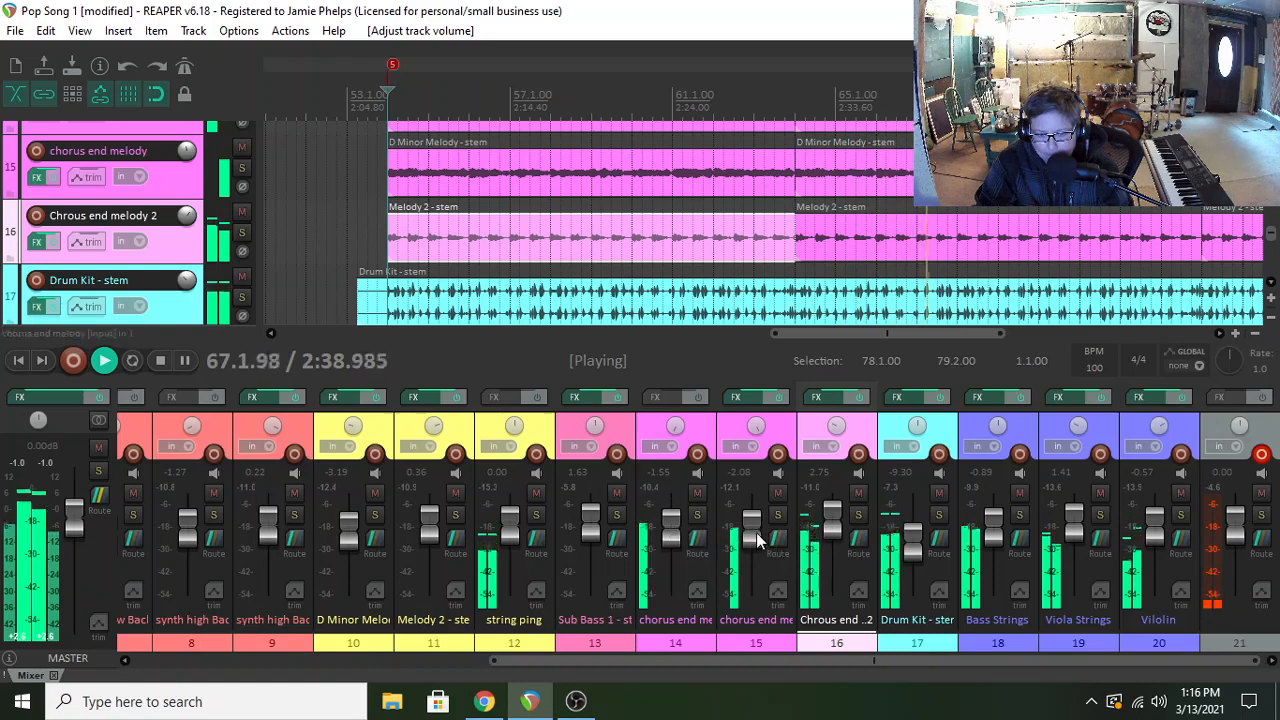
pyautogui.moveTo(753, 532)
pyautogui.mouseDown()
pyautogui.moveTo(753, 516)
pyautogui.moveTo(756, 537)
pyautogui.mouseUp()
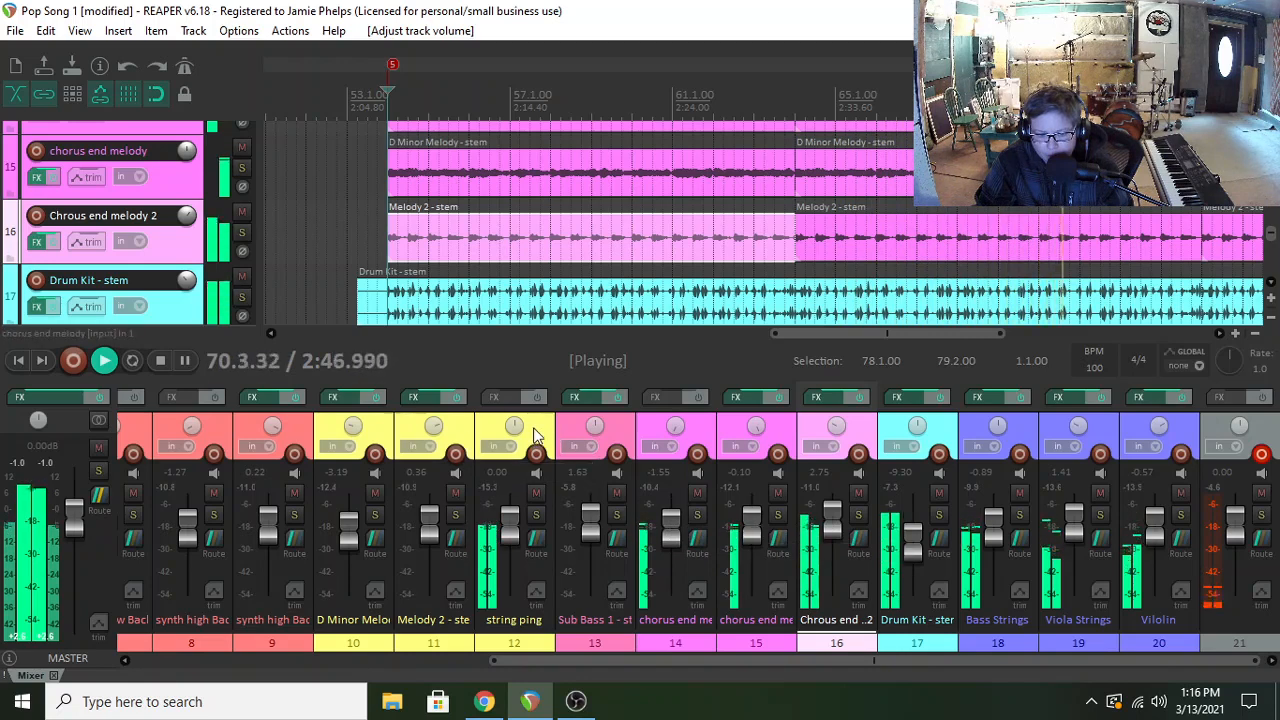
pyautogui.press('space')
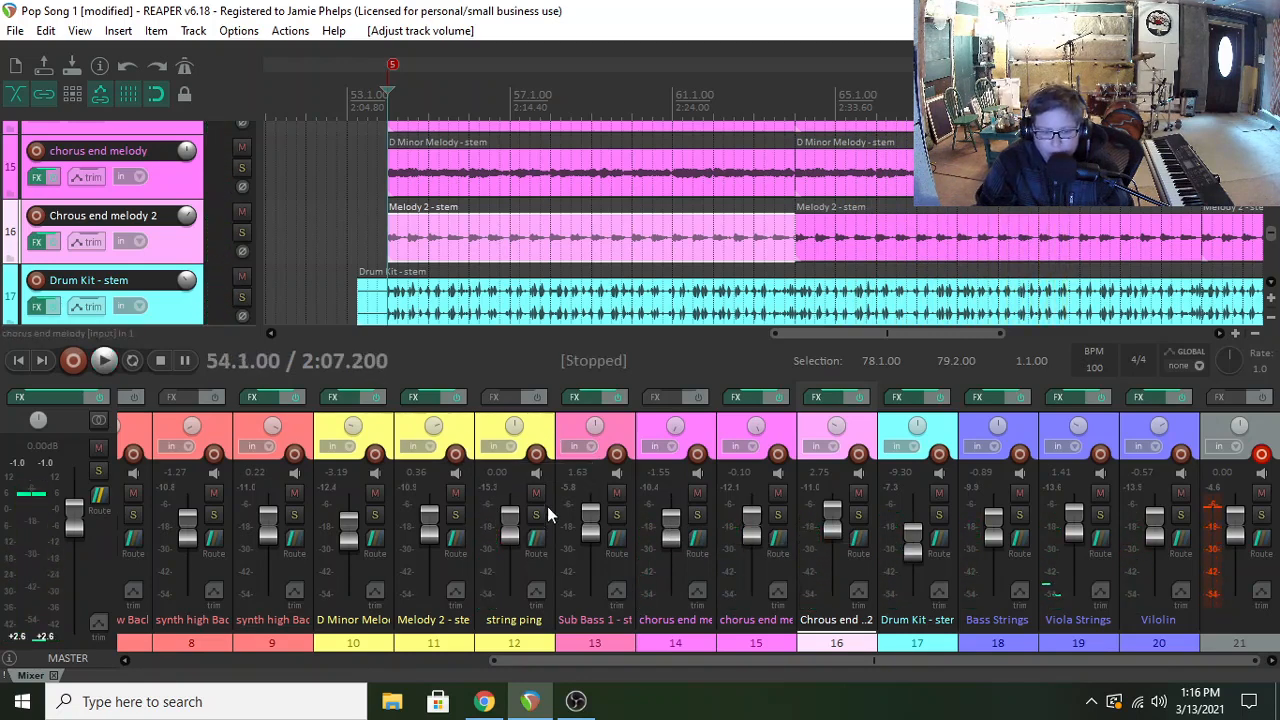
# - Lower Chrous end melody 2 to +2.26 dB while playing the mix with string ping temporarily muted
pyautogui.click(536, 493)
pyautogui.press('space')
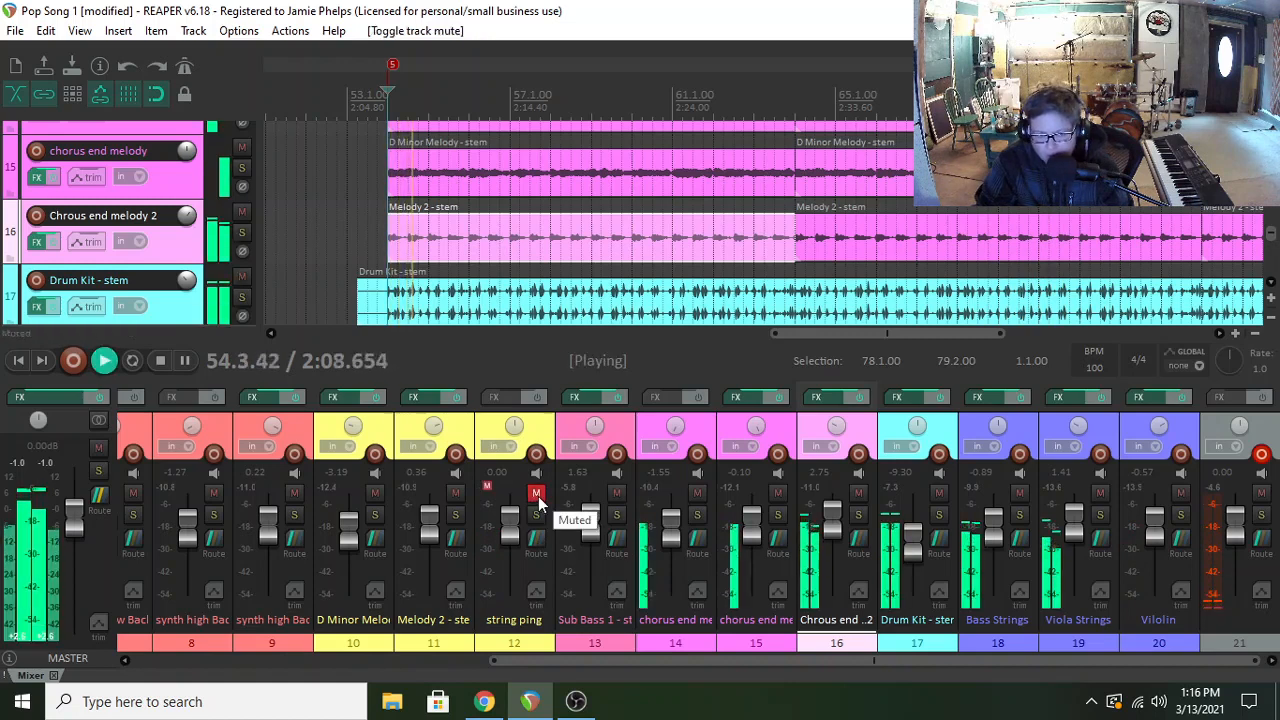
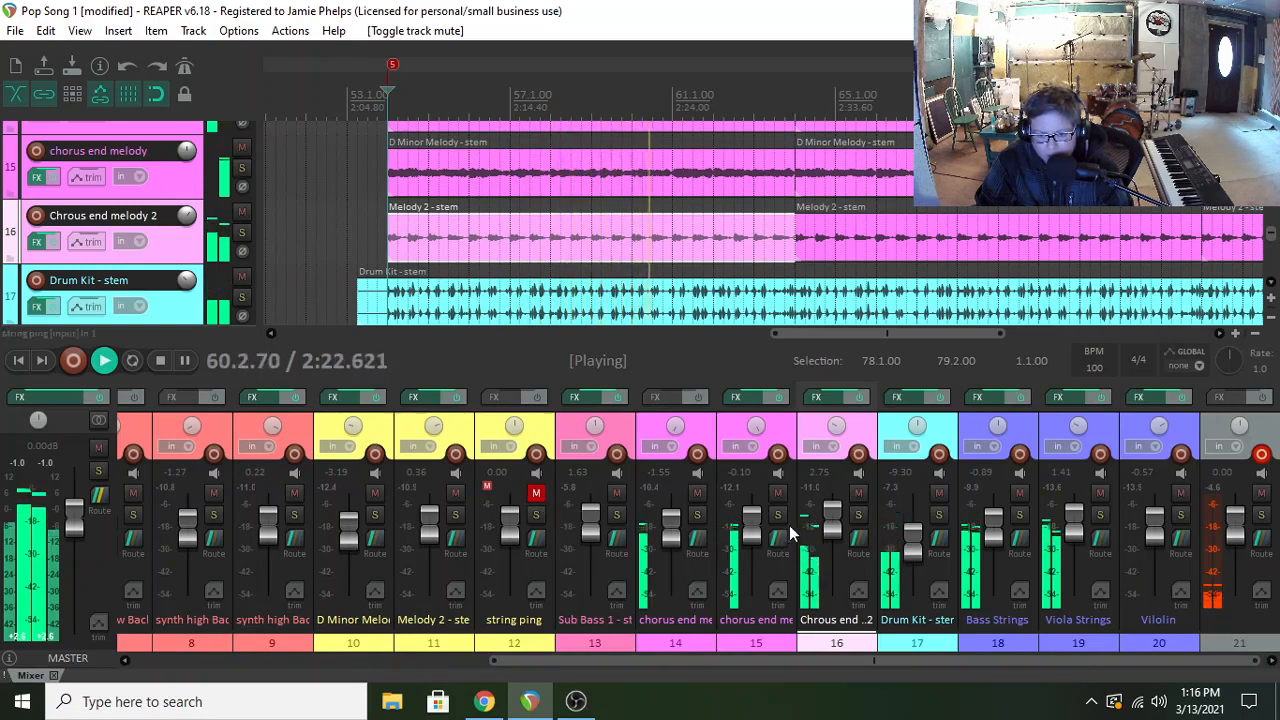
pyautogui.moveTo(829, 520)
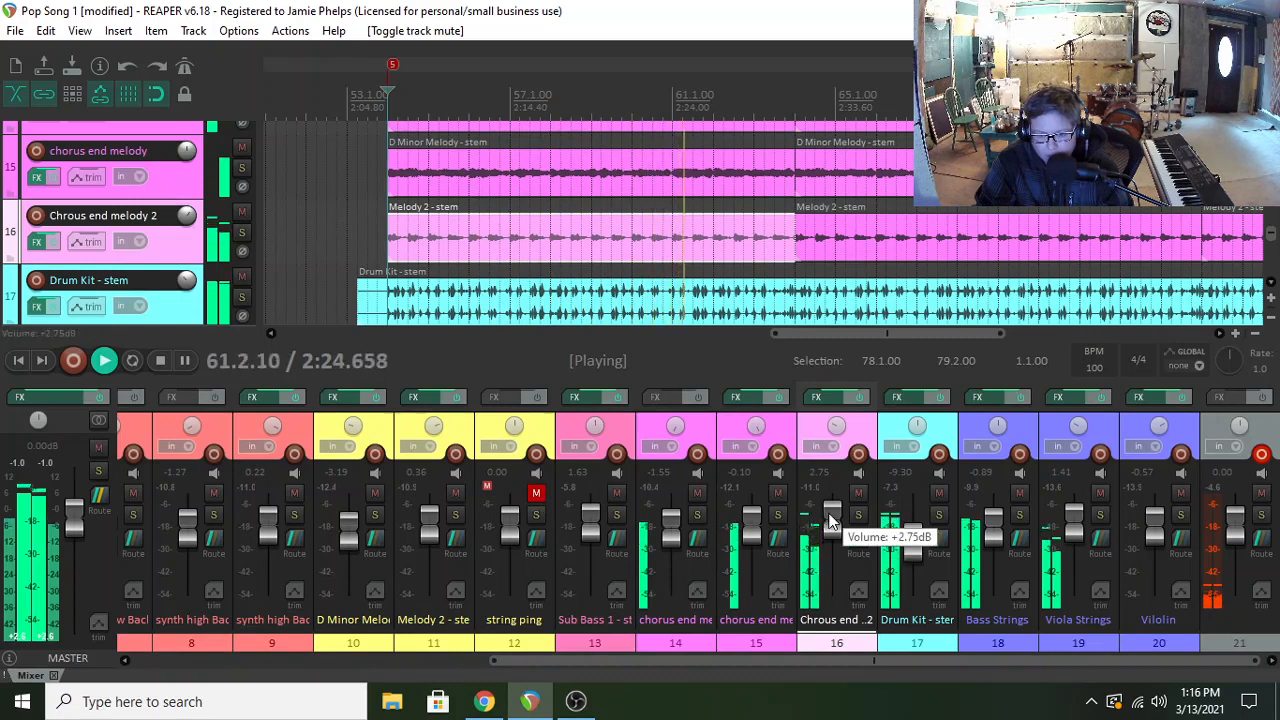
pyautogui.moveTo(829, 515); pyautogui.dragTo(829, 517)
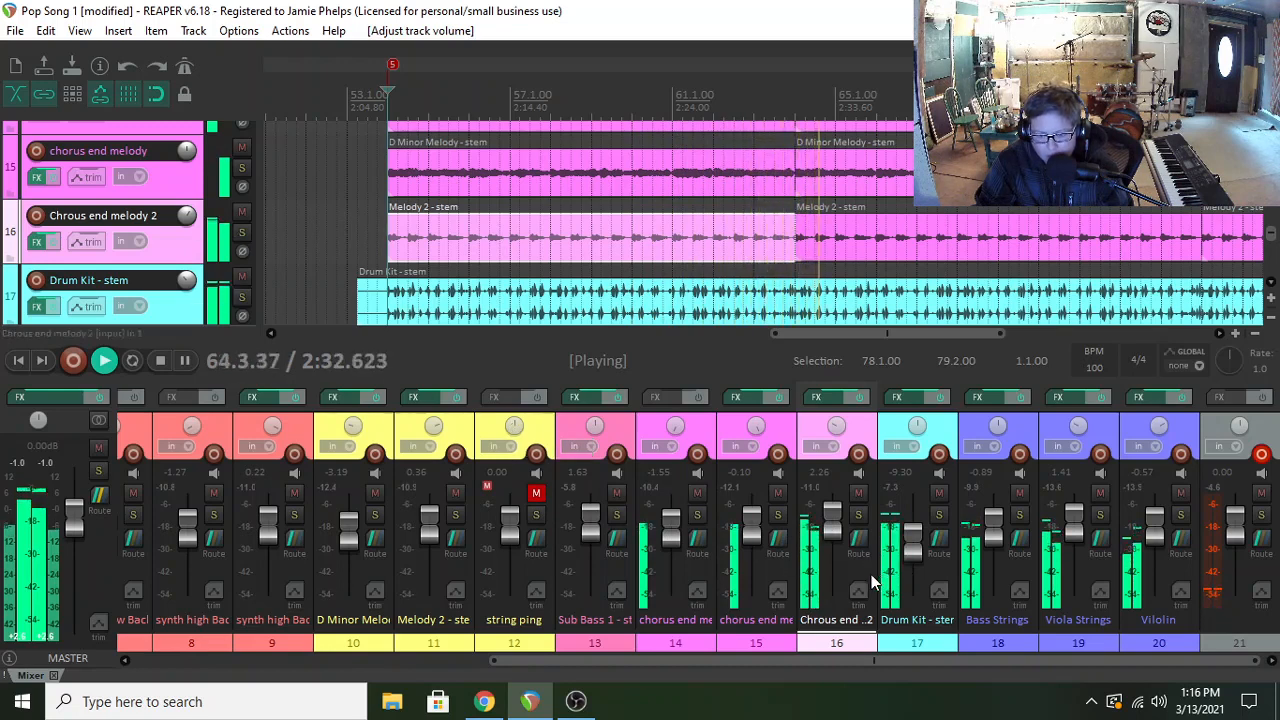
pyautogui.moveTo(840, 575)
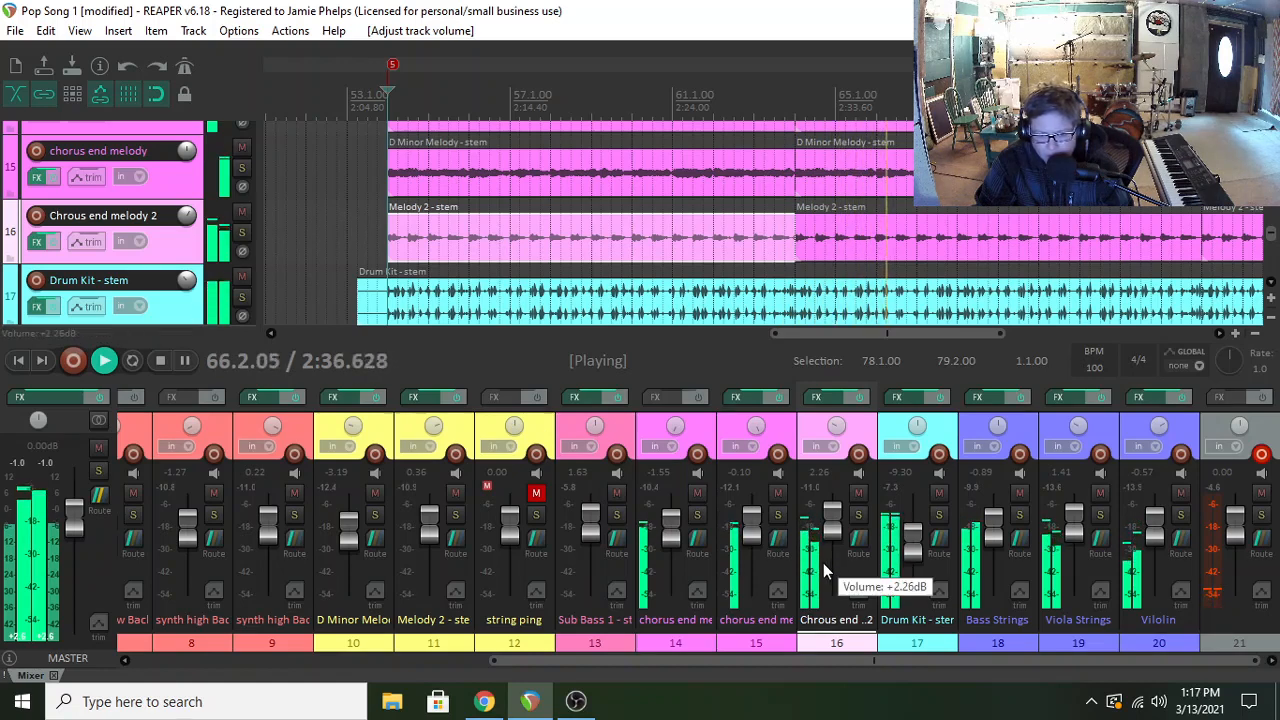
pyautogui.press('space')
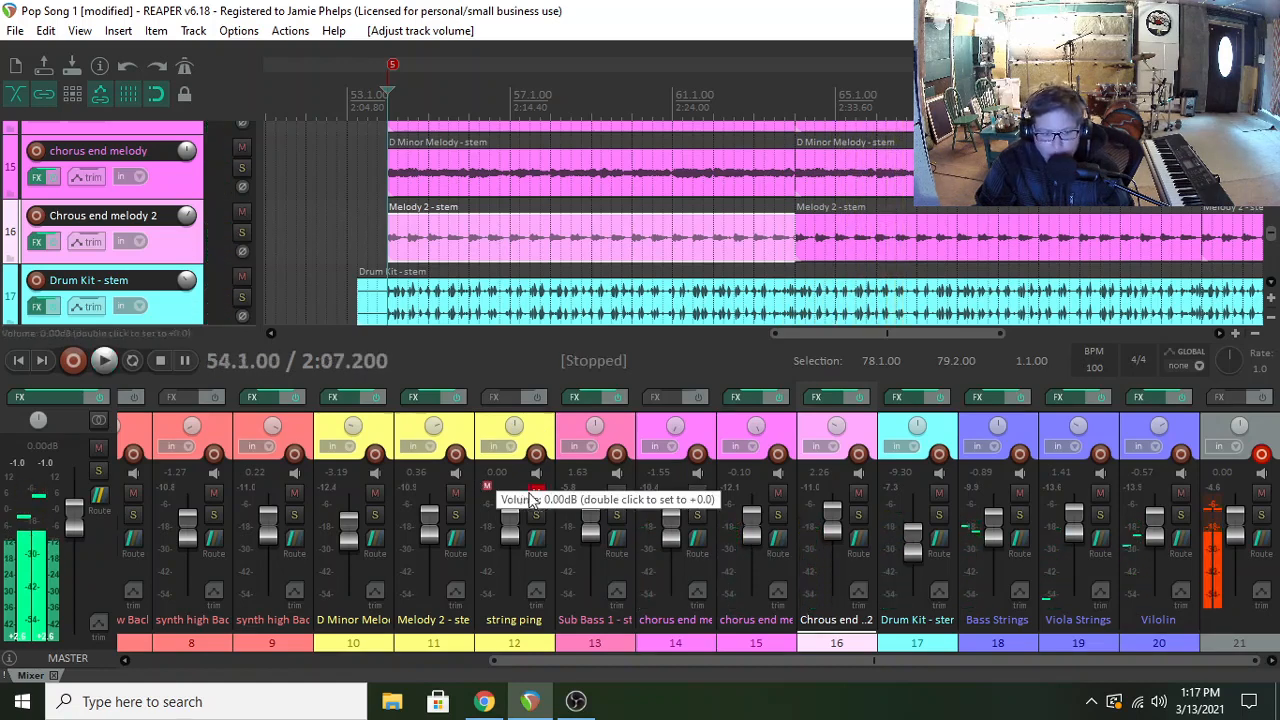
pyautogui.click(538, 493)
# - Pan the string ping track 36% left and set its volume to -0.06 dB while playing the mix from 54.3.00
pyautogui.scroll(5, 800, 240)
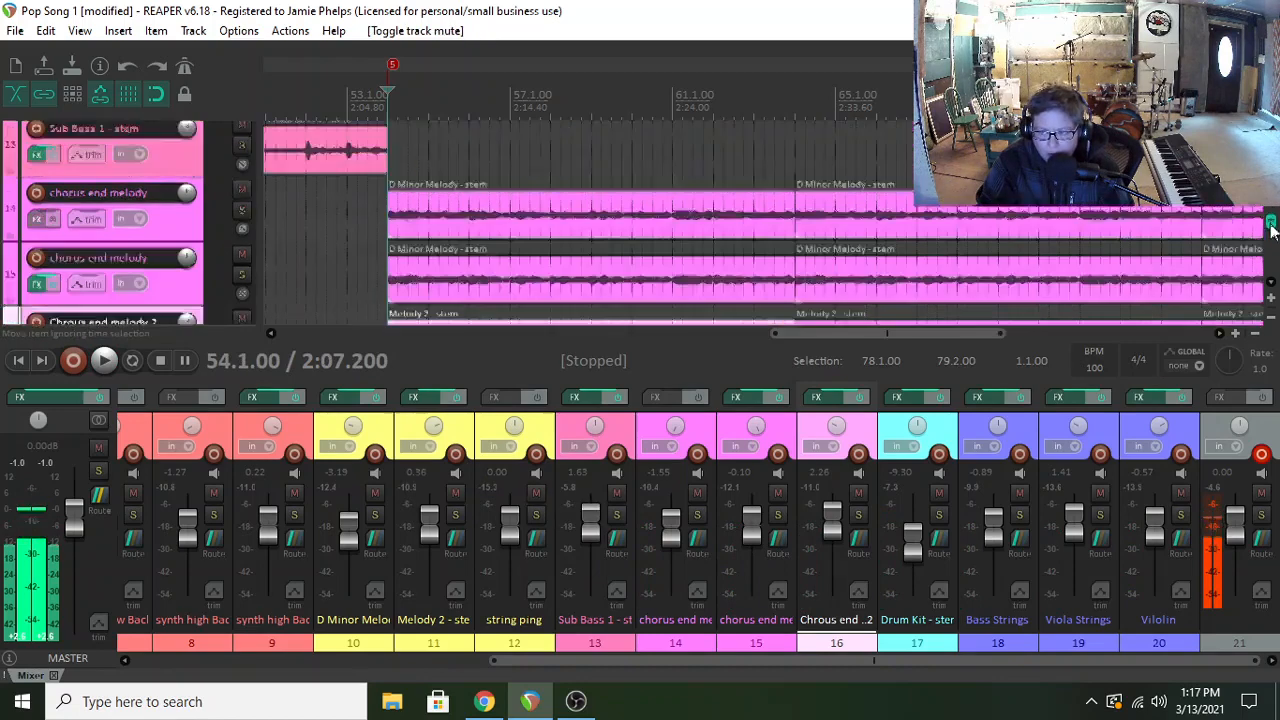
pyautogui.scroll(-1, 502, 258)
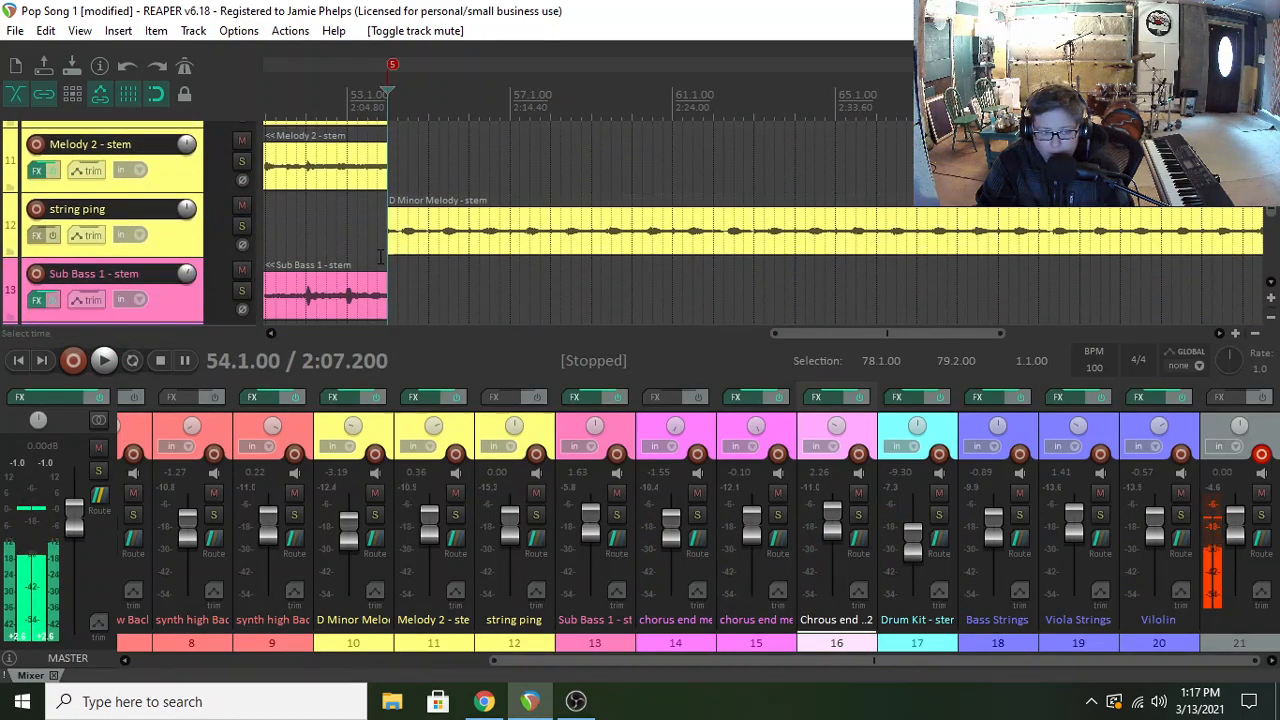
pyautogui.moveTo(512, 525); pyautogui.dragTo(512, 536)
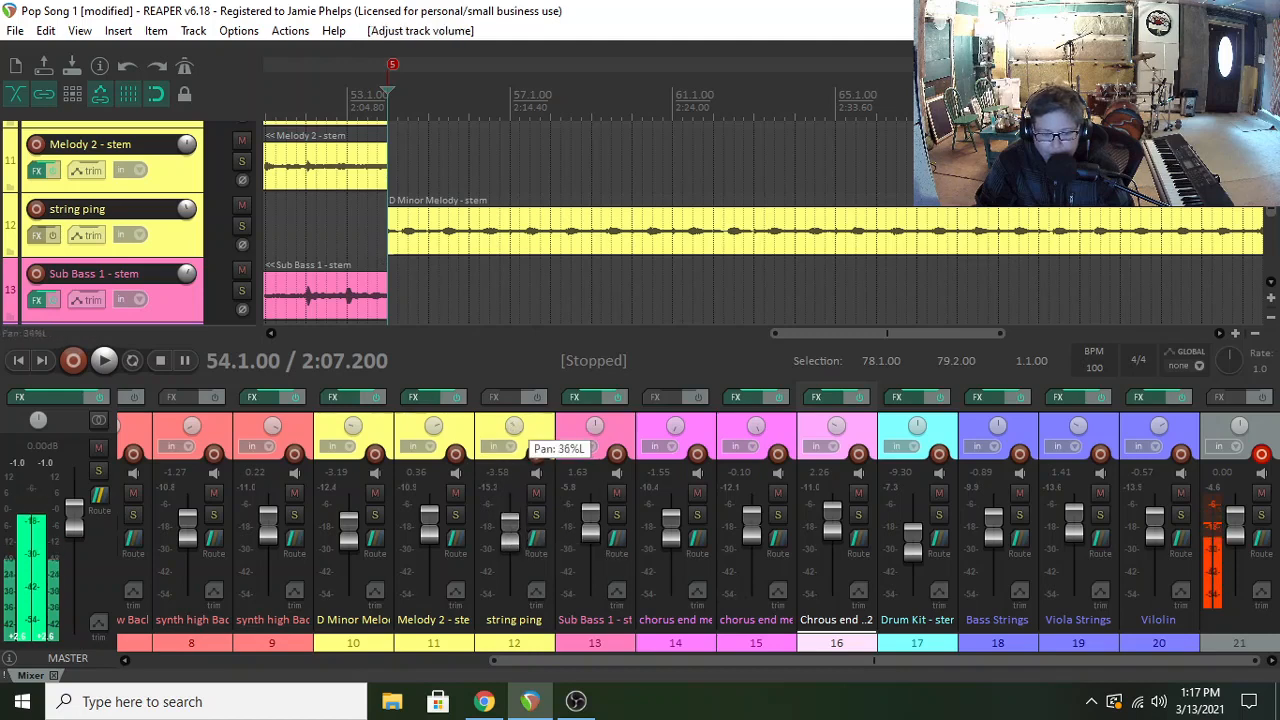
pyautogui.click(408, 282)
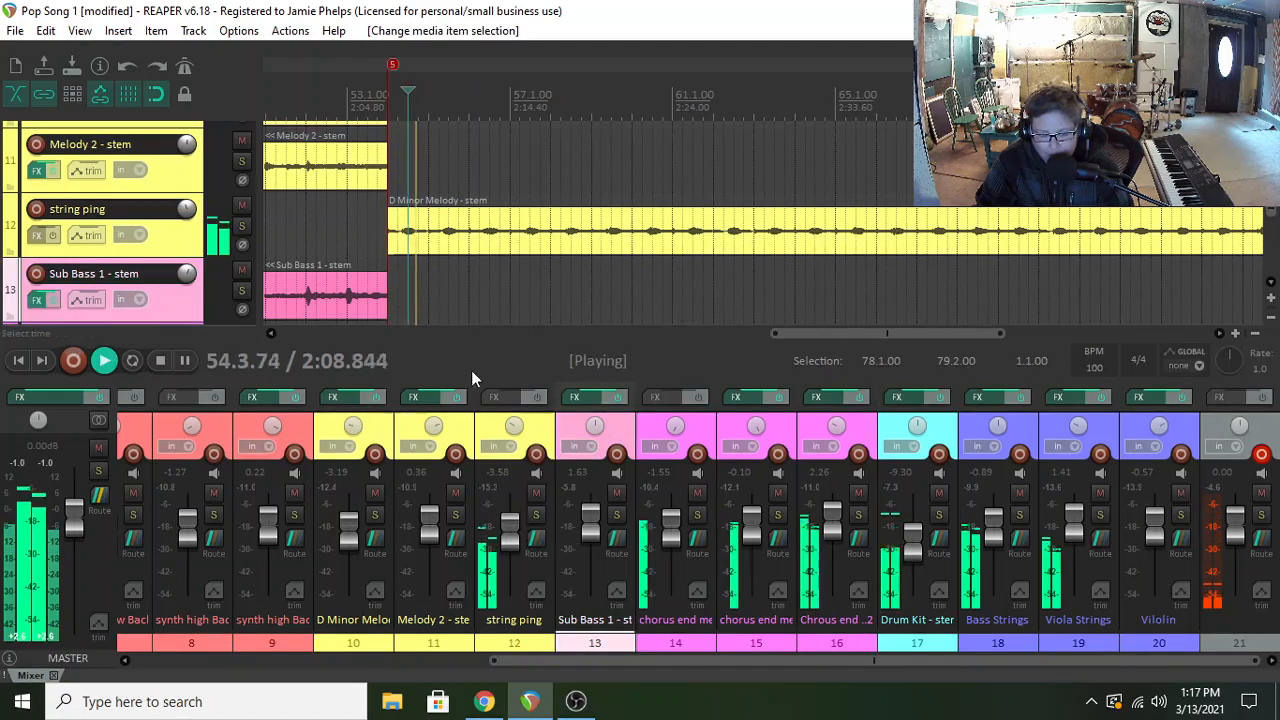
pyautogui.scroll(3, 508, 540)
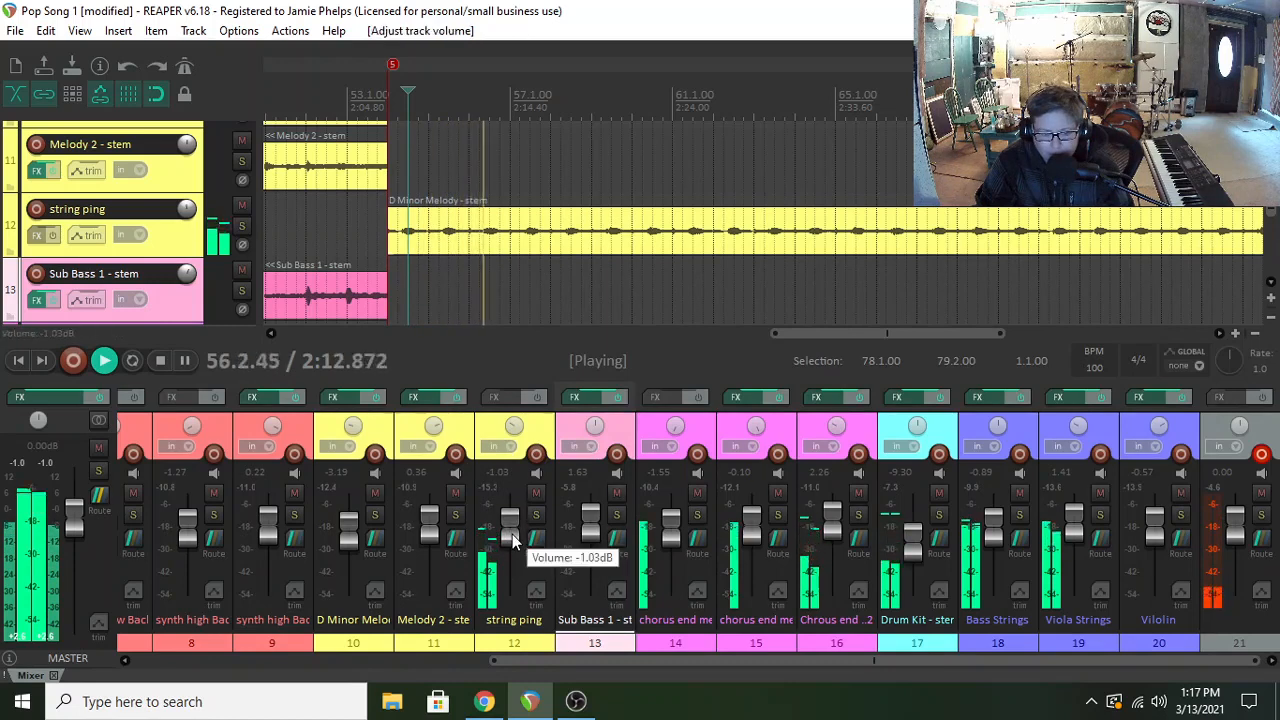
pyautogui.scroll(3, 514, 532)
pyautogui.scroll(-2, 512, 530)
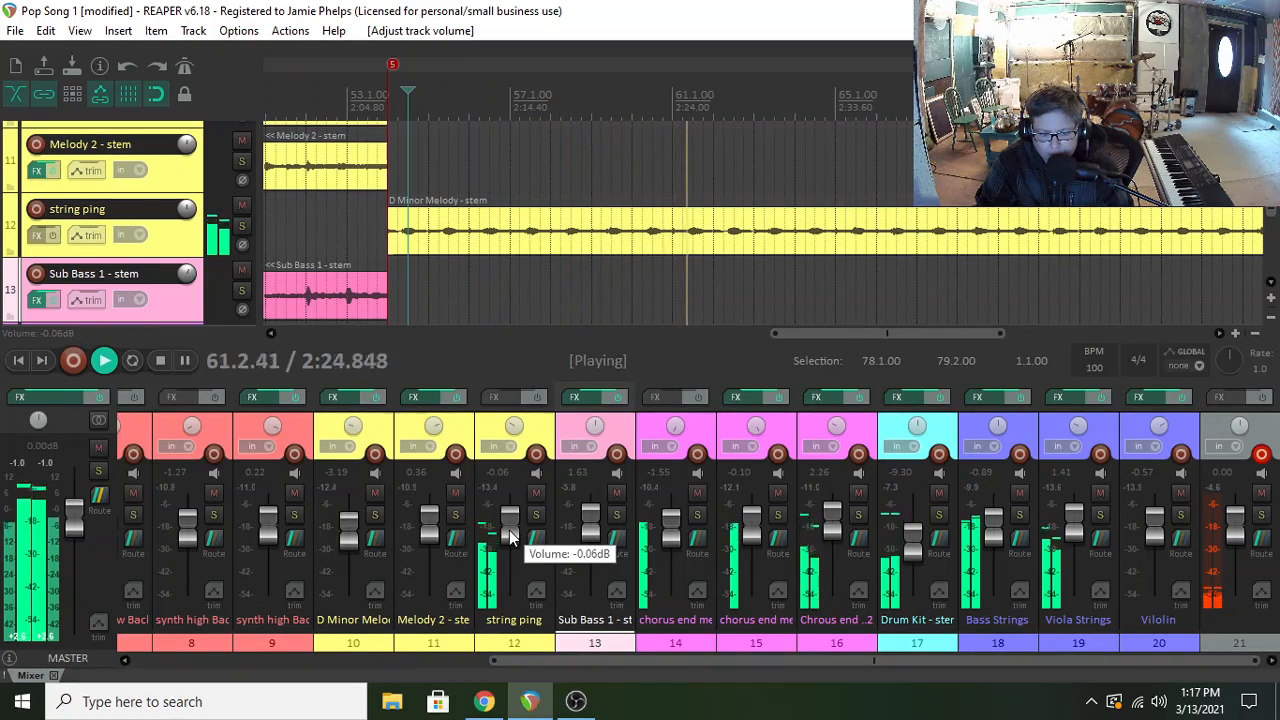
pyautogui.press('space')
# - Duplicate the string ping track and pan the copy about 52% right
pyautogui.click(180, 245)
pyautogui.rightClick(181, 243)
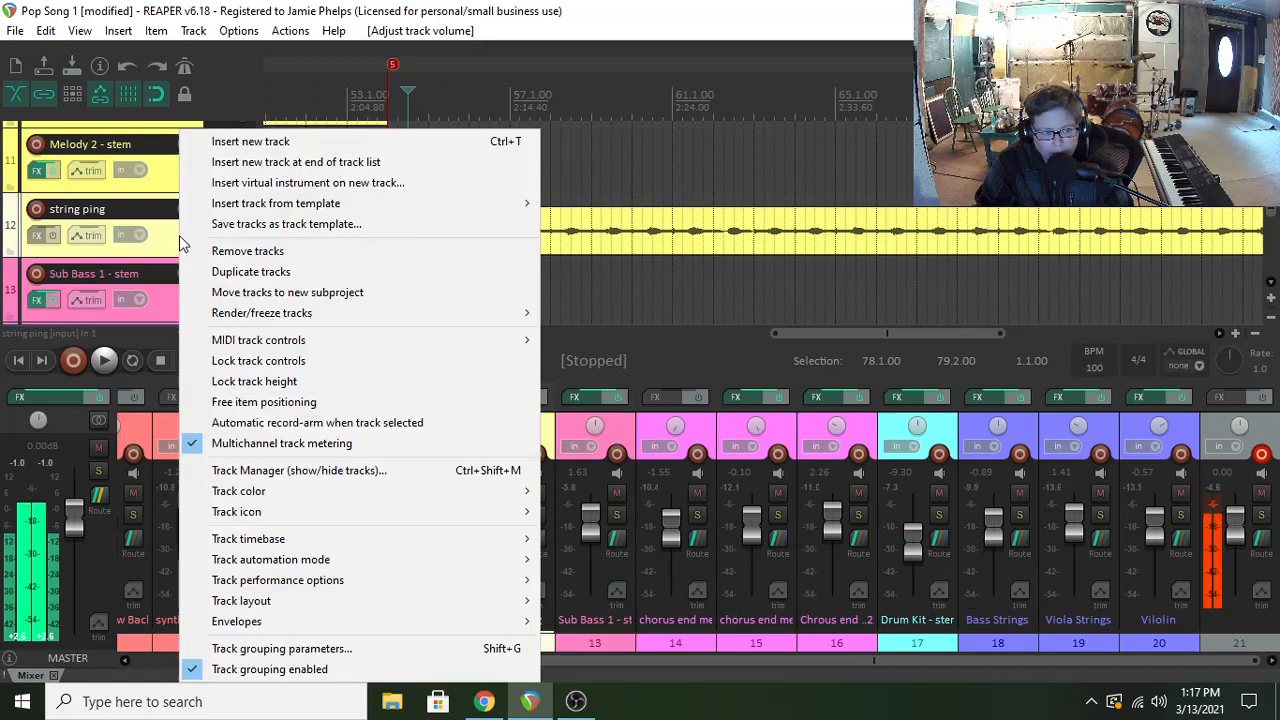
pyautogui.moveTo(284, 313)
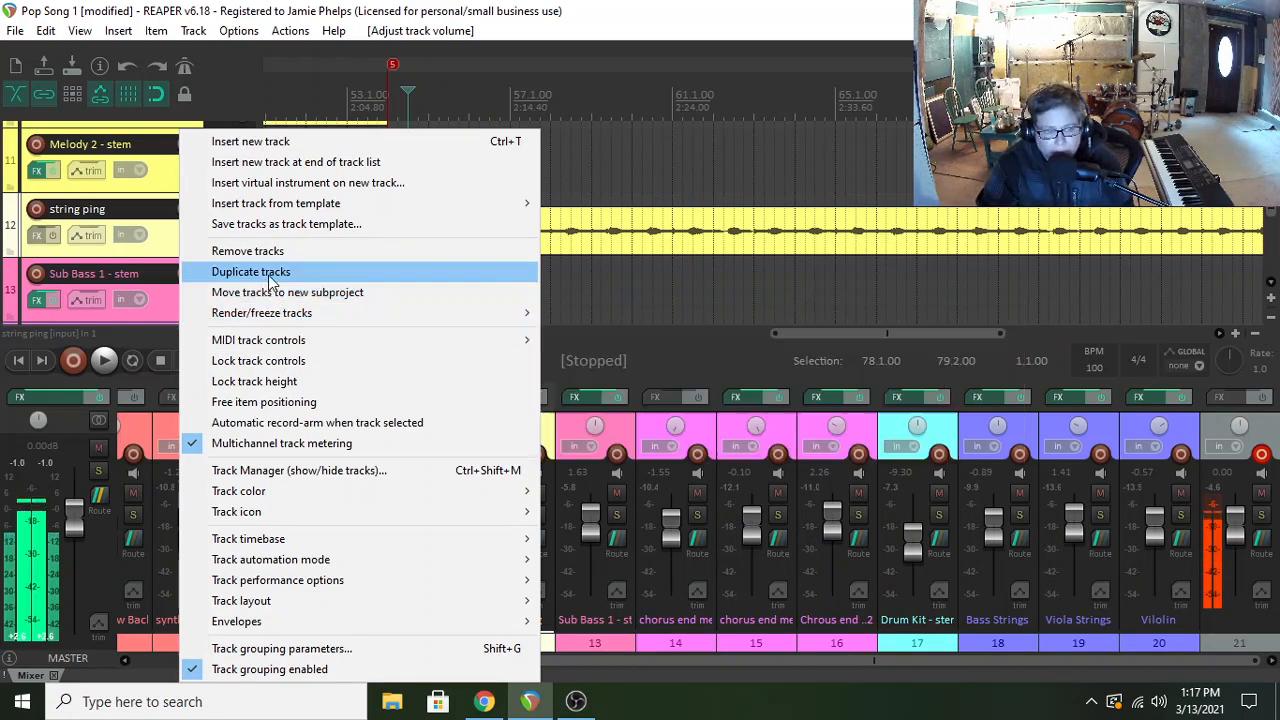
pyautogui.click(268, 271)
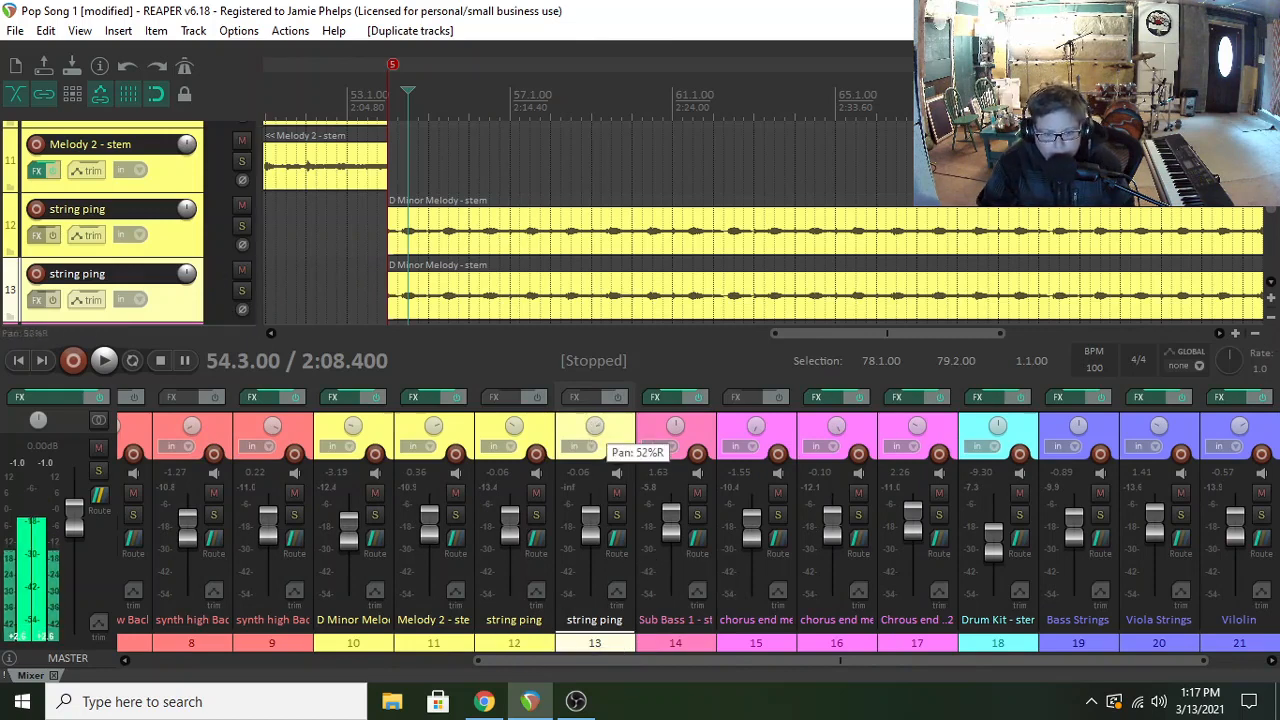
pyautogui.moveTo(595, 426); pyautogui.dragTo(595, 428)
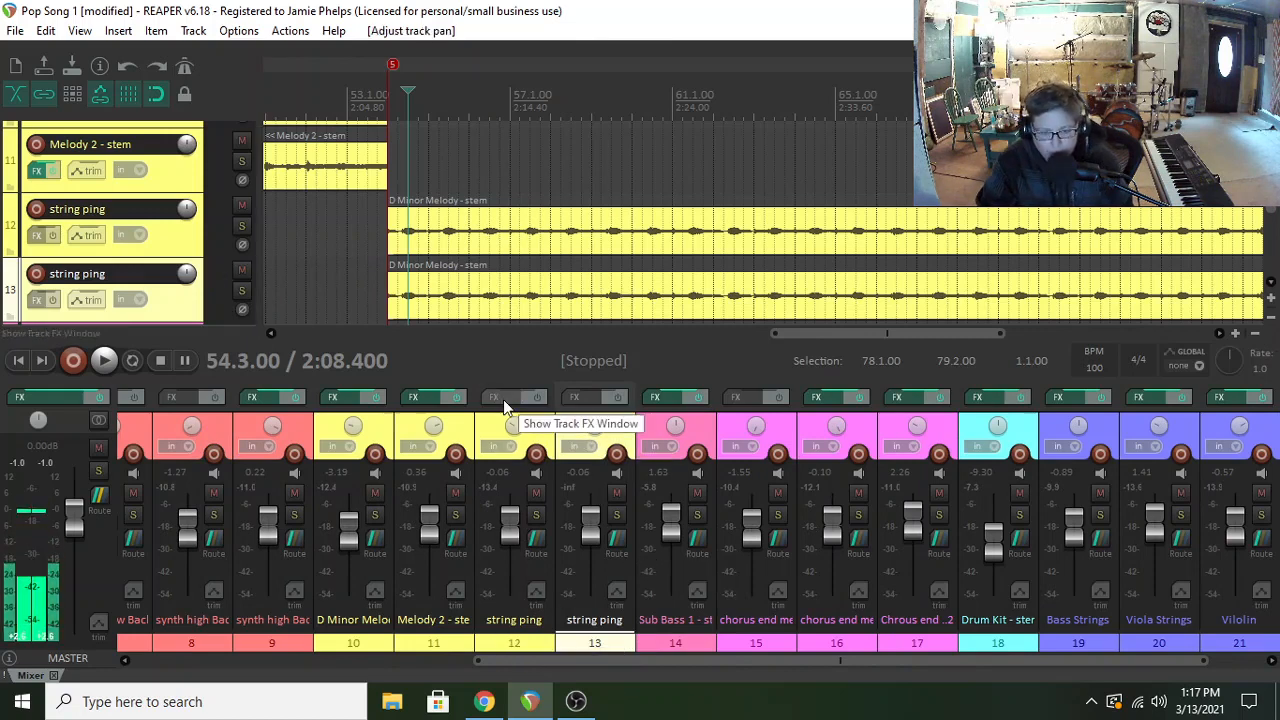
# - Add the H-Delay Mono (Waves) effect to the duplicated string ping track
pyautogui.click(594, 397)
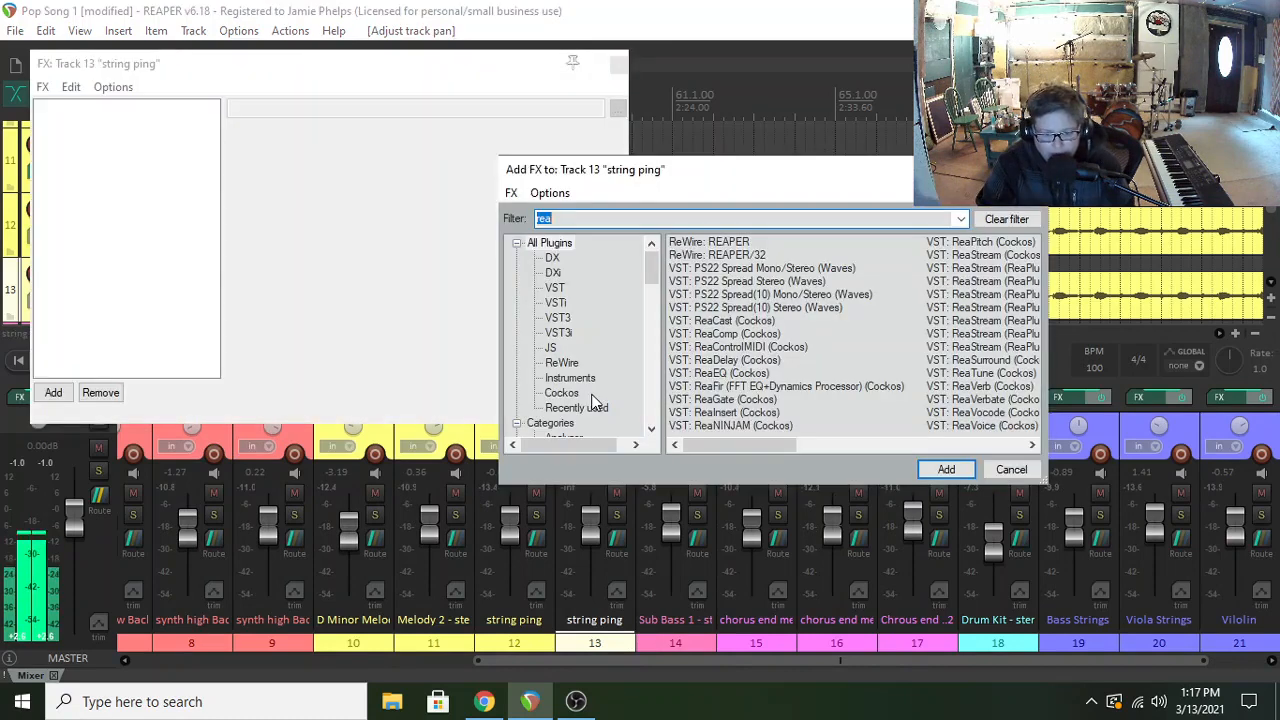
pyautogui.write('h')
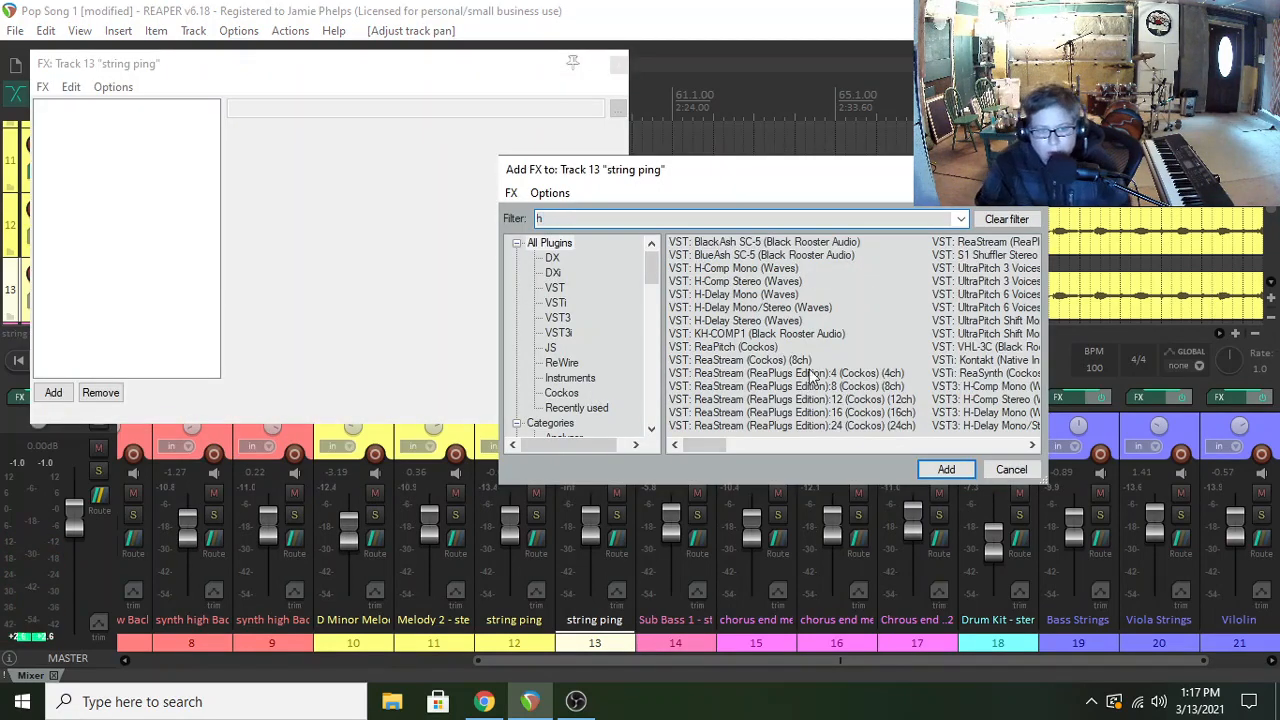
pyautogui.click(728, 295)
pyautogui.click(926, 473)
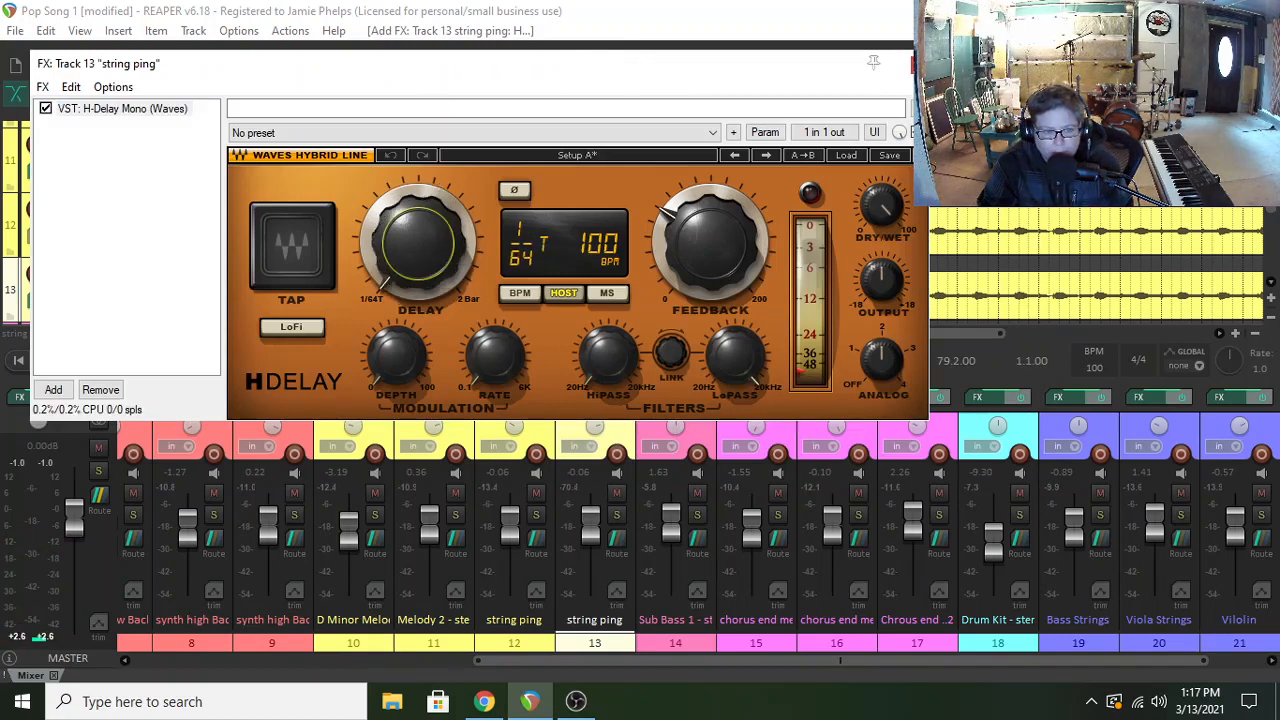
# - Lower the H-Delay feedback on the duplicated string ping track, set its low-pass filter to about 9.9 kHz and raise the high-pass filter
pyautogui.moveTo(374, 238); pyautogui.dragTo(374, 246)
pyautogui.moveTo(661, 216); pyautogui.dragTo(661, 275)
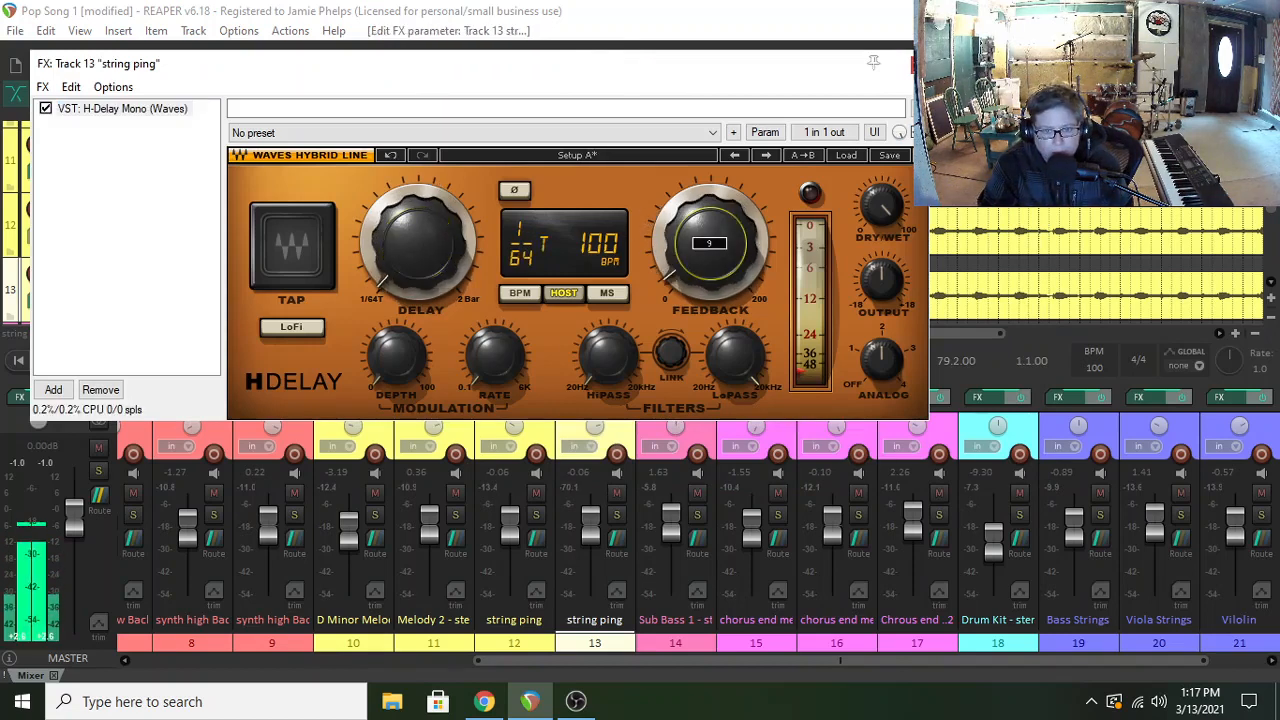
pyautogui.moveTo(728, 344); pyautogui.dragTo(728, 358)
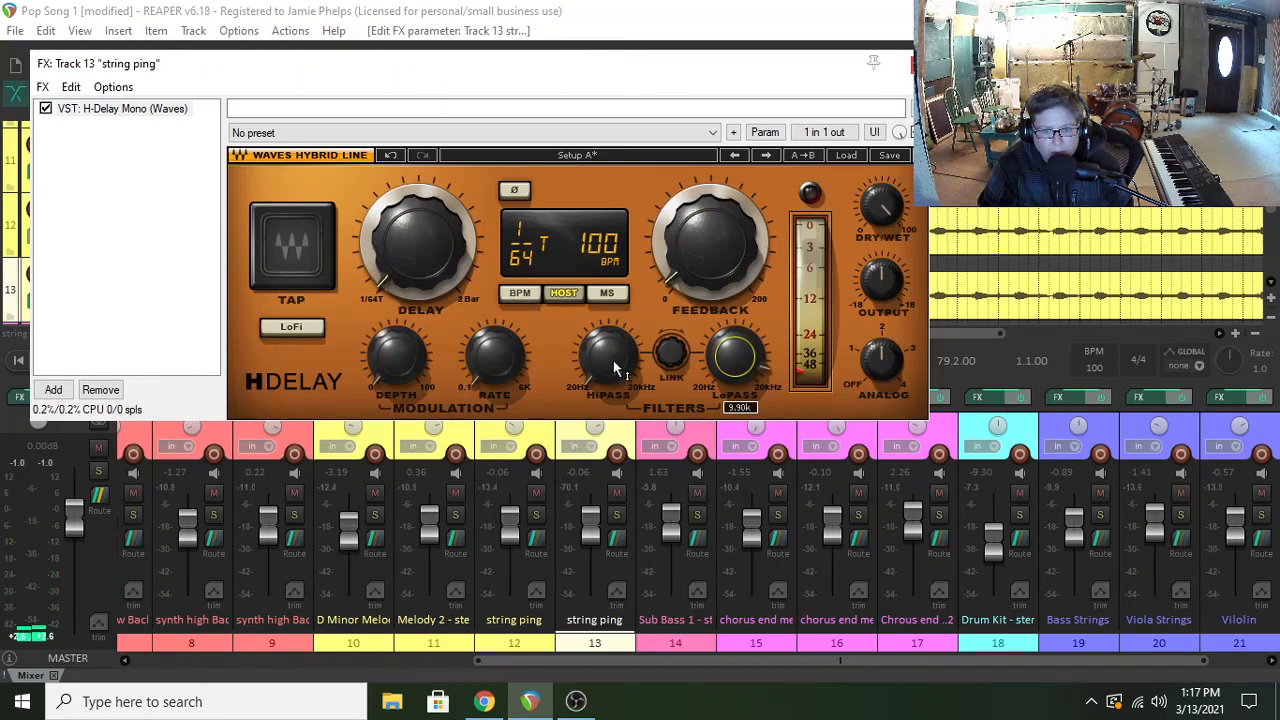
pyautogui.moveTo(617, 368); pyautogui.dragTo(617, 362)
pyautogui.click(911, 63)
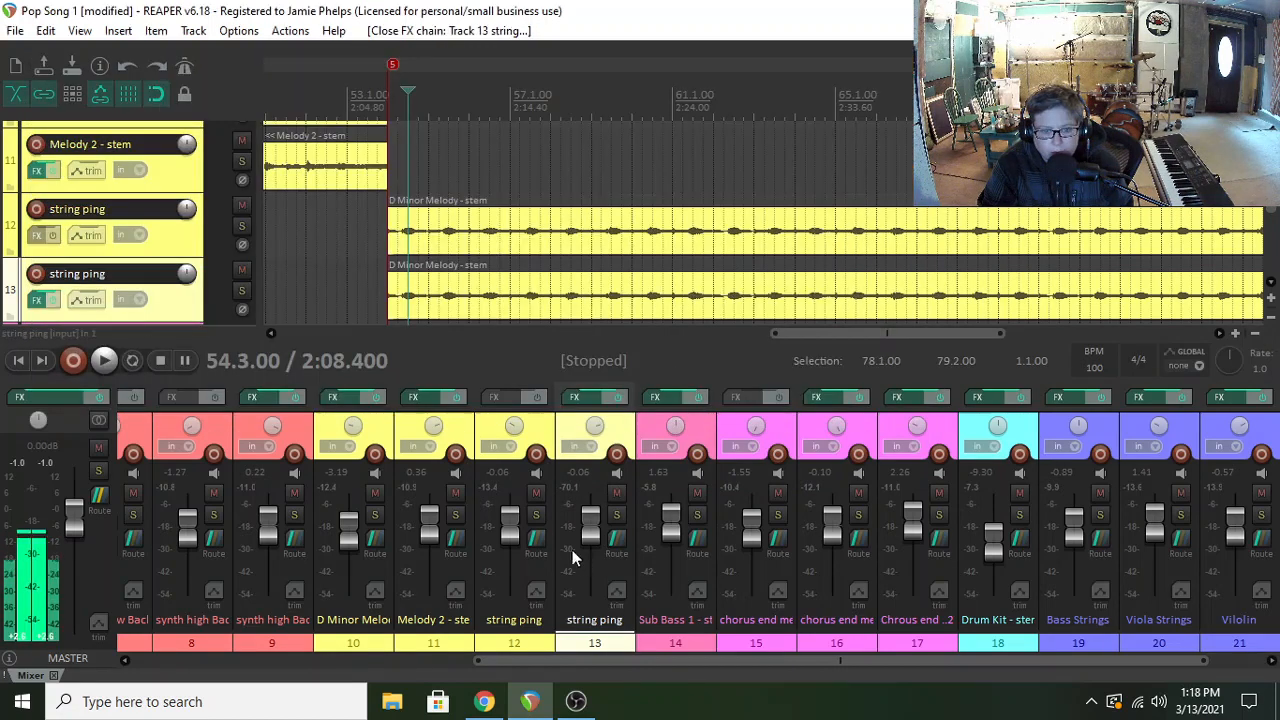
# - Solo both string ping tracks and widen their panning while playing them from 54.3.00
pyautogui.click(538, 515)
pyautogui.click(620, 515)
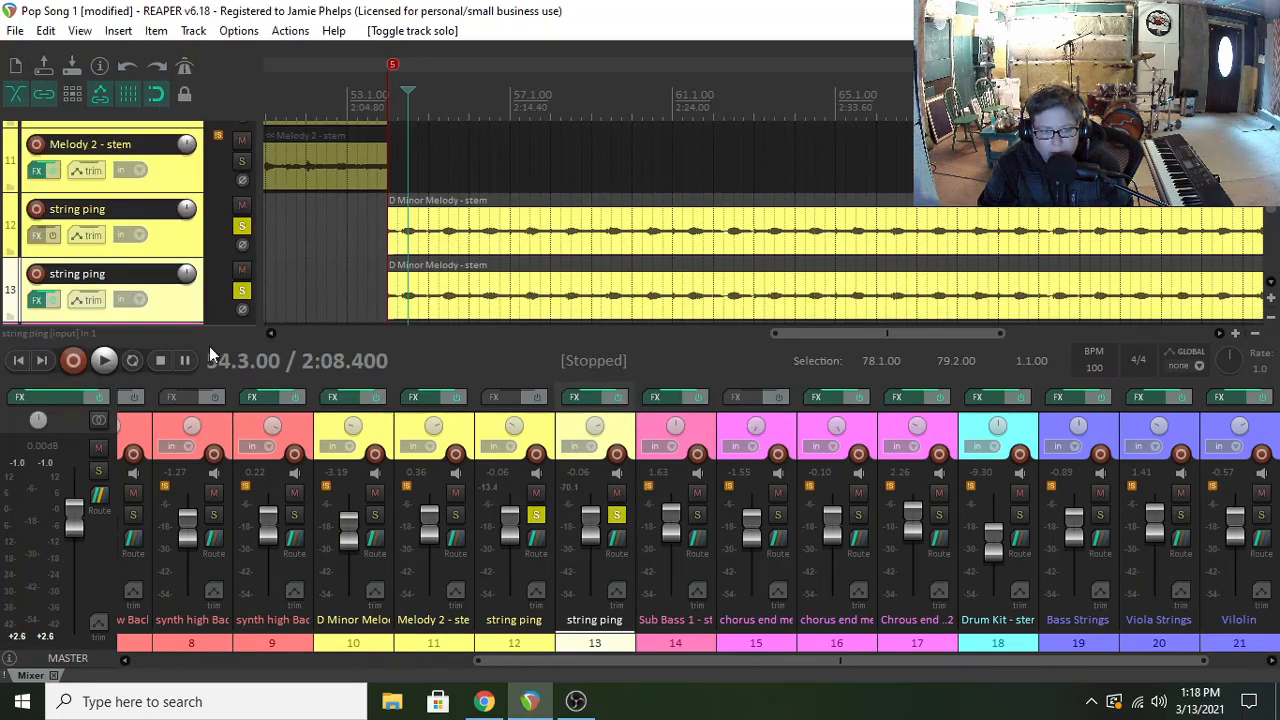
pyautogui.click(106, 360)
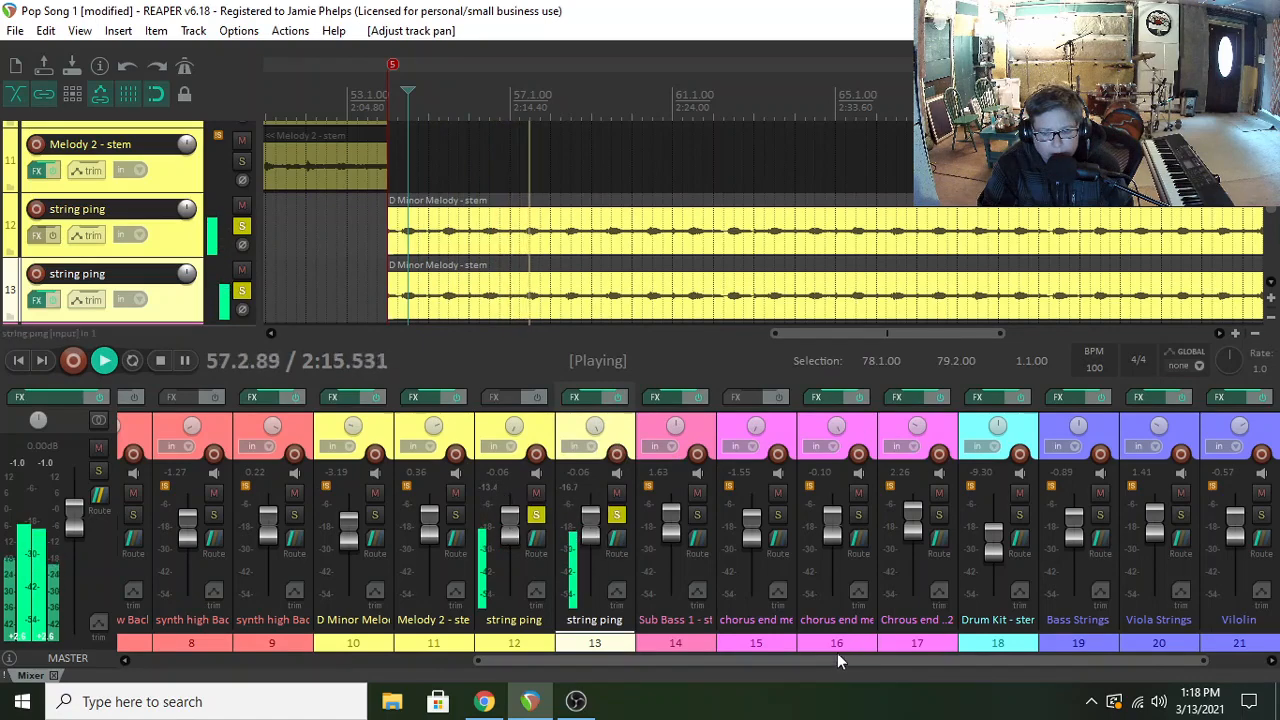
# - Solo track 22 along with the two string ping tracks, then stop playback
pyautogui.moveTo(866, 660); pyautogui.dragTo(919, 660)
pyautogui.click(1261, 514)
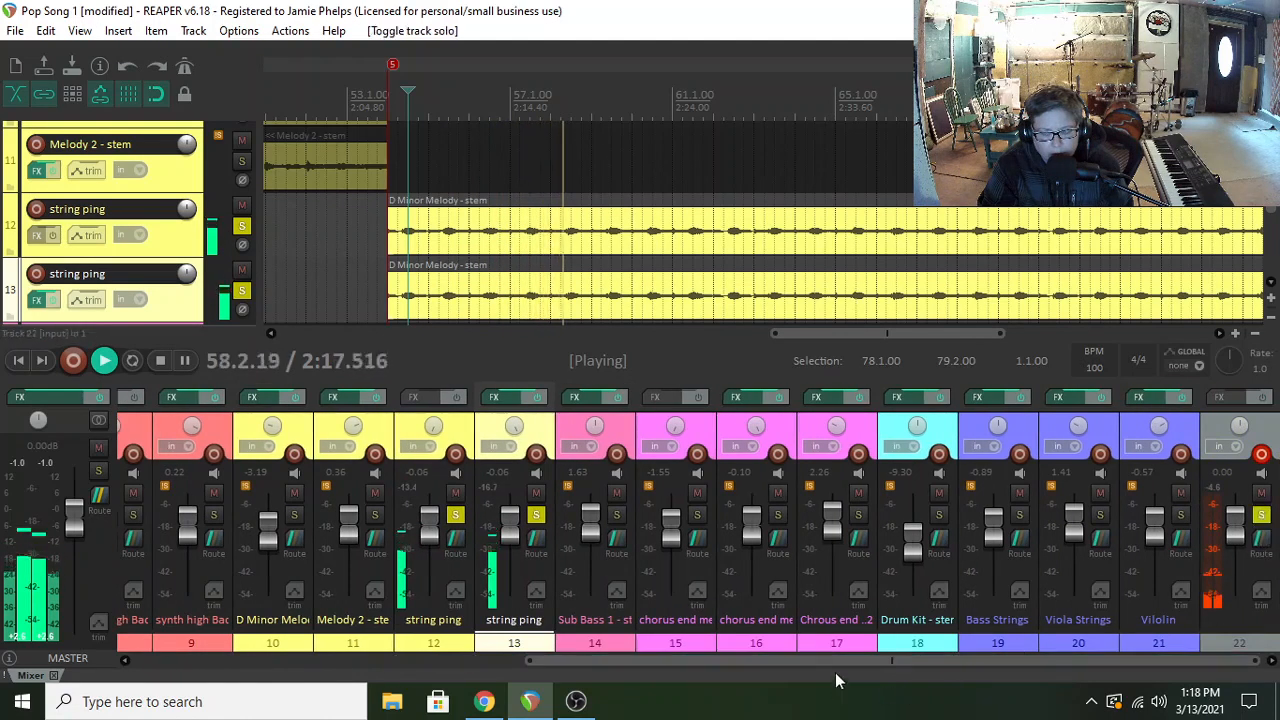
pyautogui.moveTo(842, 664); pyautogui.dragTo(731, 660)
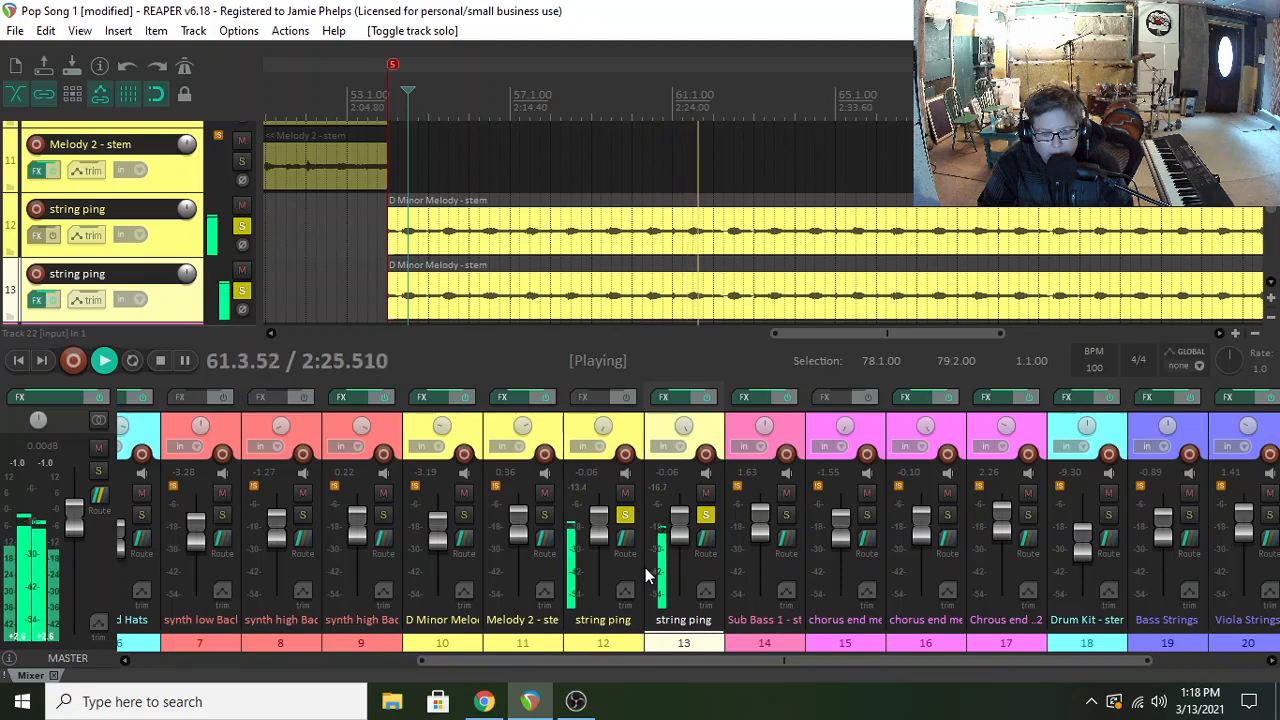
pyautogui.press('space')
# - Add the Q3 Mono (Waves) equalizer to the duplicated string ping track after the H-Delay
pyautogui.click(664, 397)
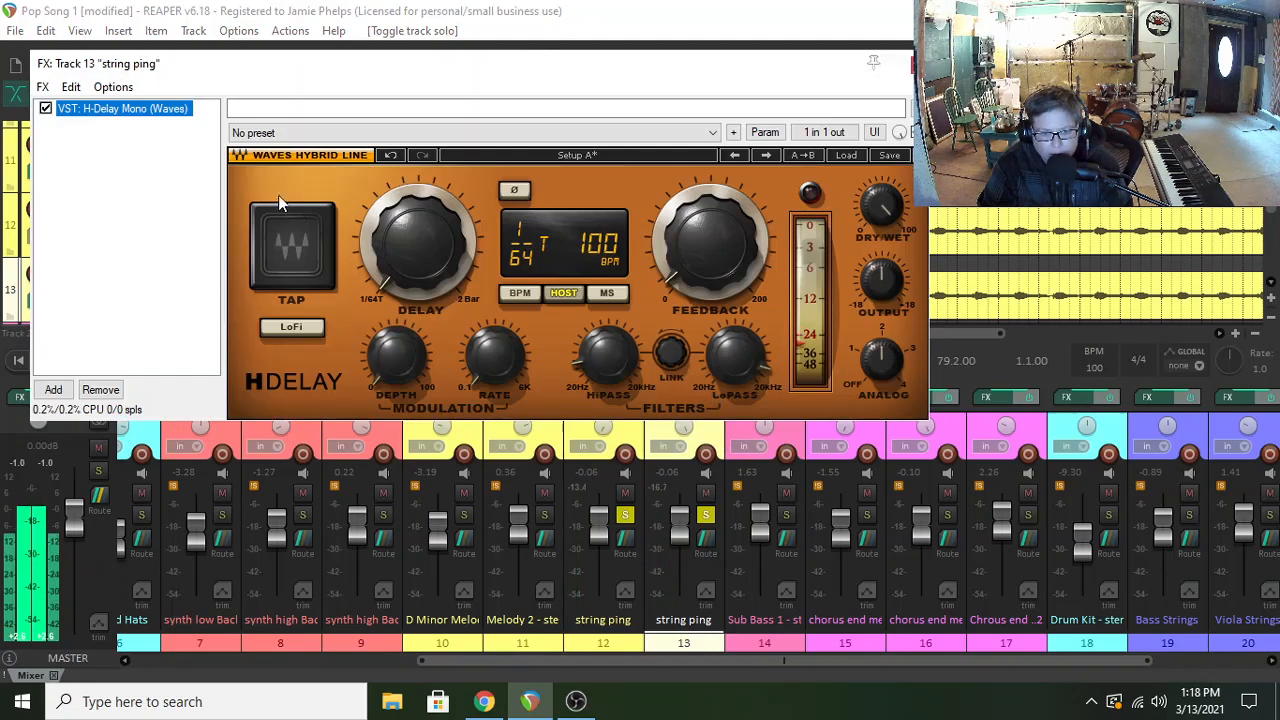
pyautogui.click(53, 389)
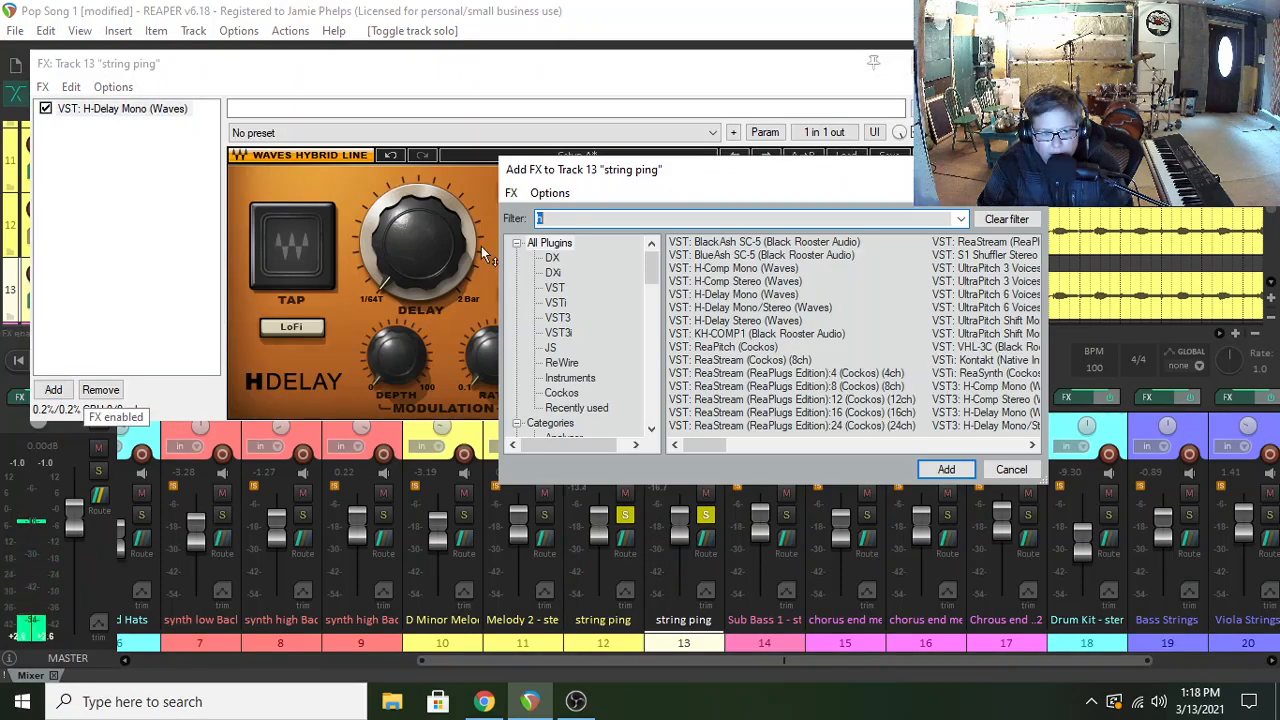
pyautogui.write('q')
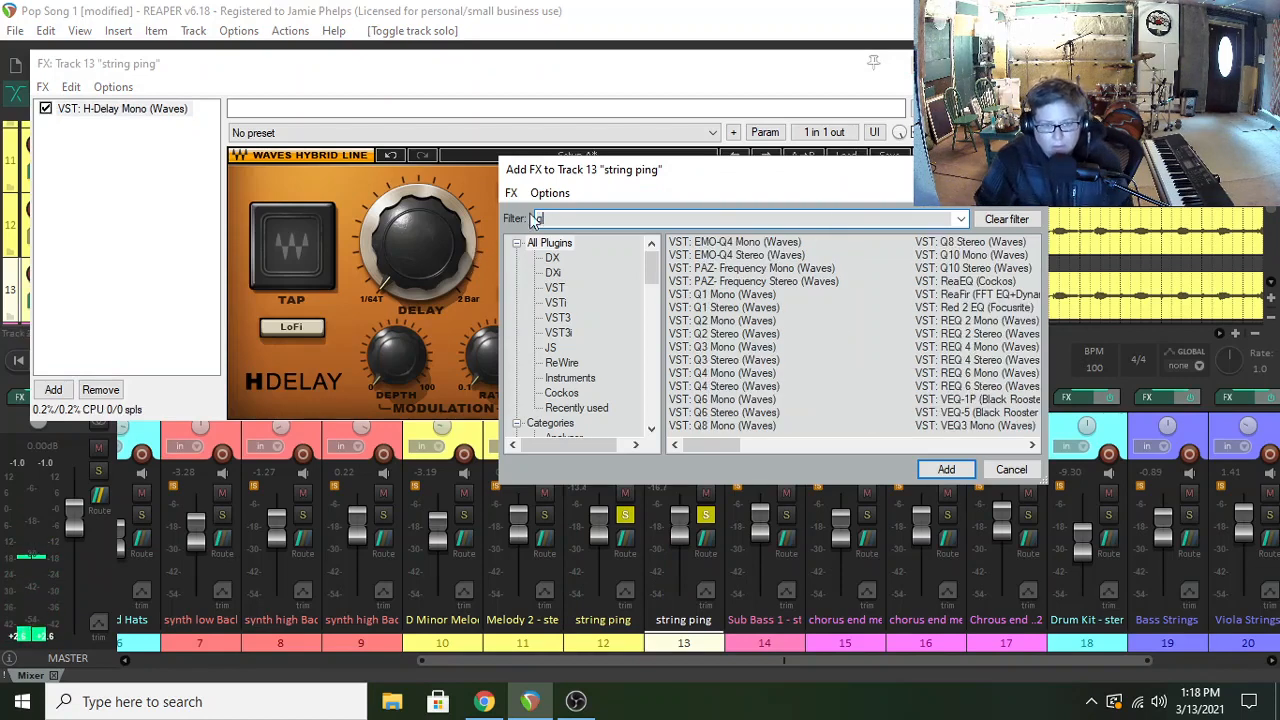
pyautogui.click(740, 320)
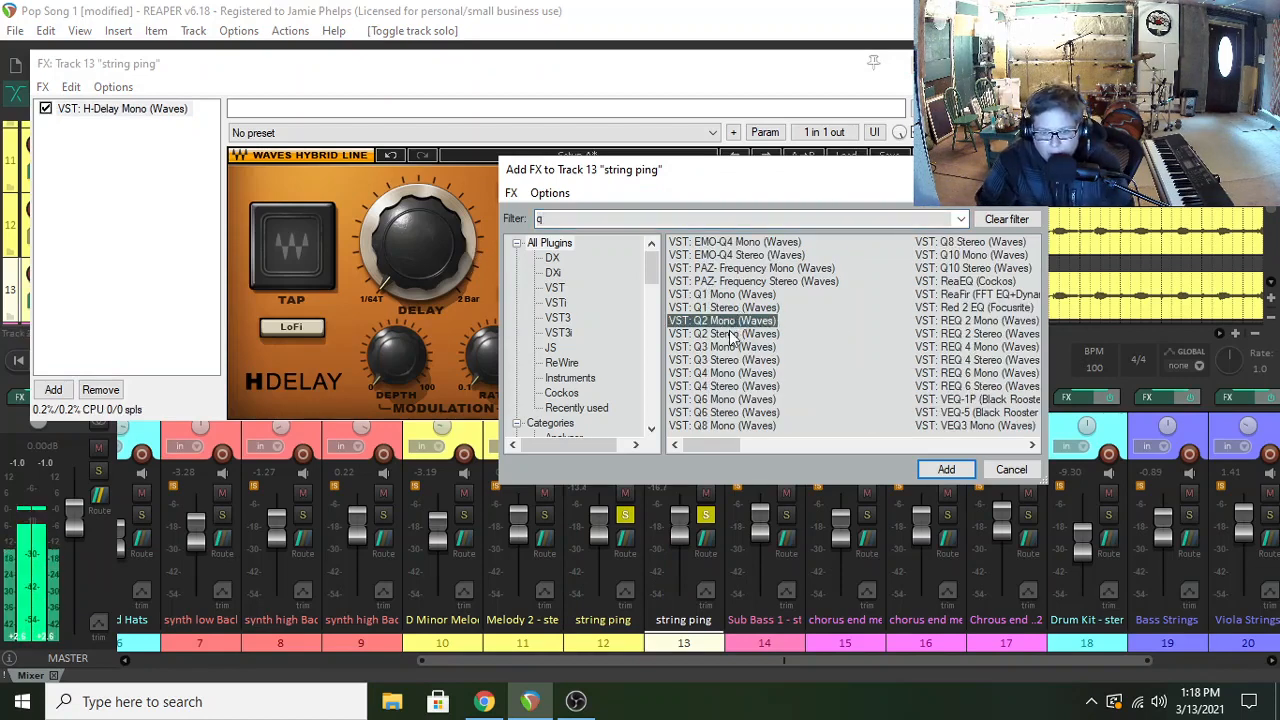
pyautogui.click(738, 346)
pyautogui.click(960, 470)
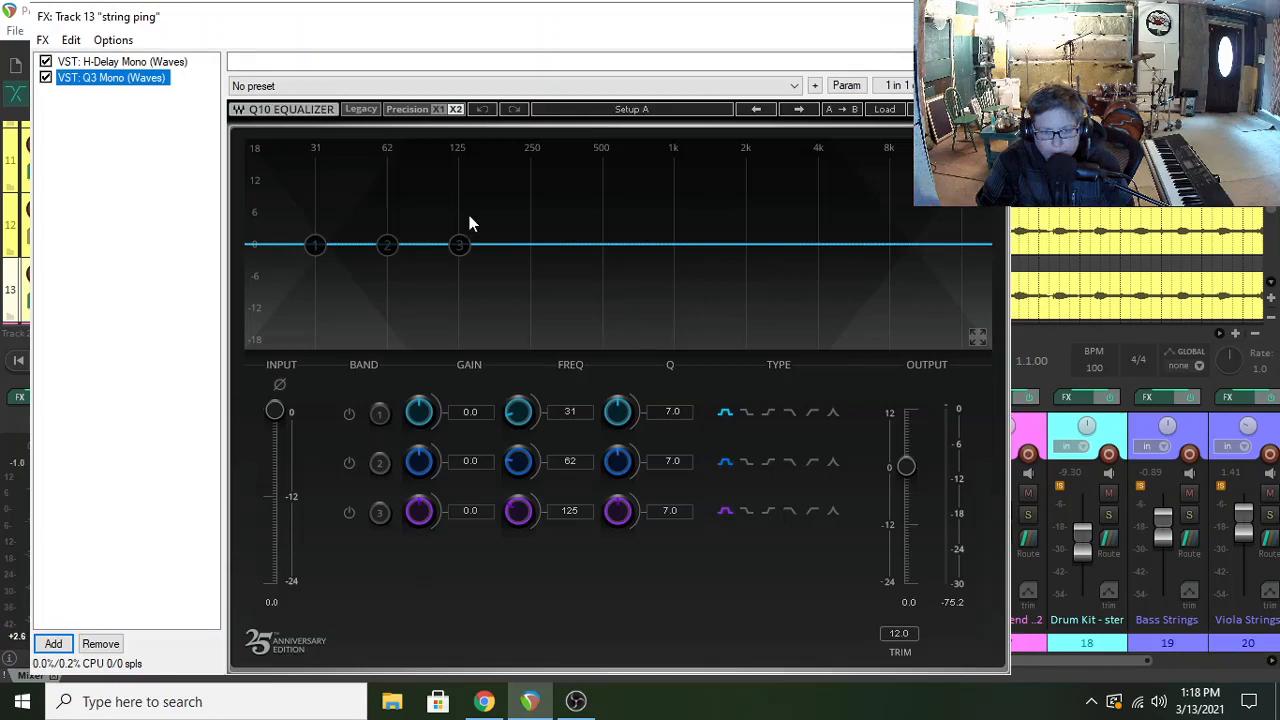
# - Make Q3 band 3 a low-pass at about 2618 Hz, boost band 2 by 3.0 dB at 672 Hz and make band 1 a high-pass near 128 Hz
pyautogui.click(459, 245)
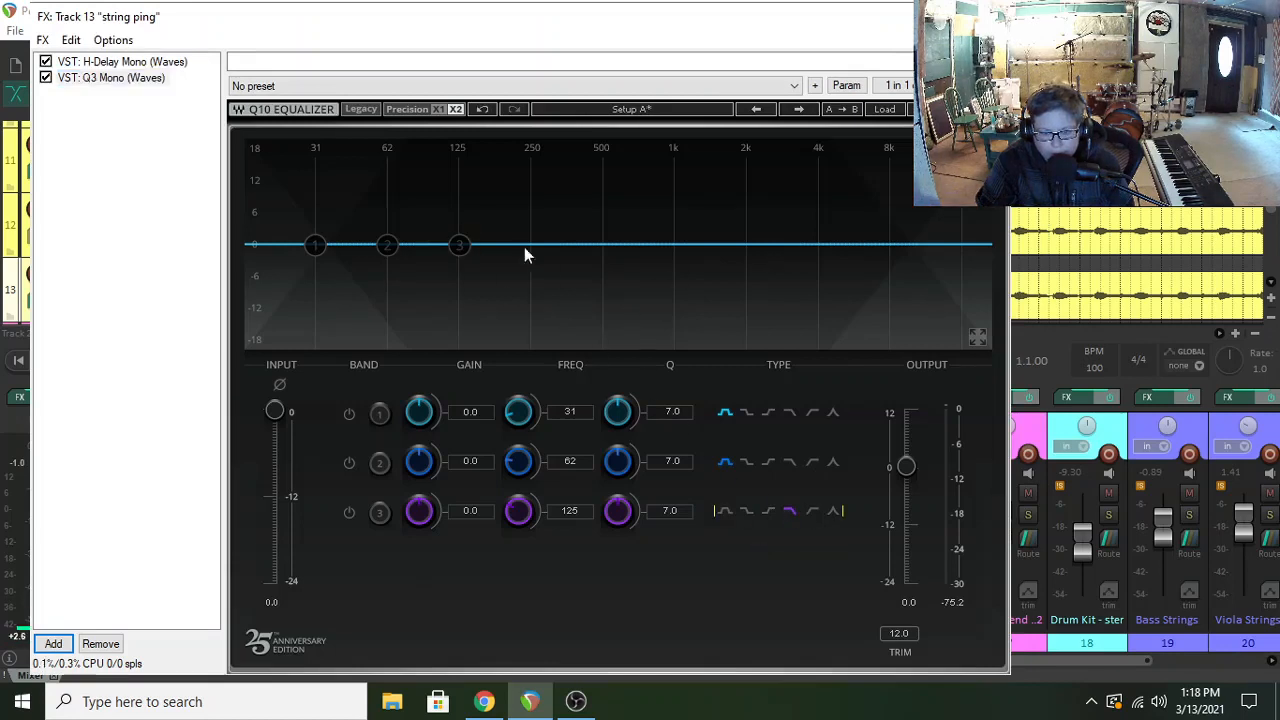
pyautogui.moveTo(463, 253); pyautogui.dragTo(777, 268)
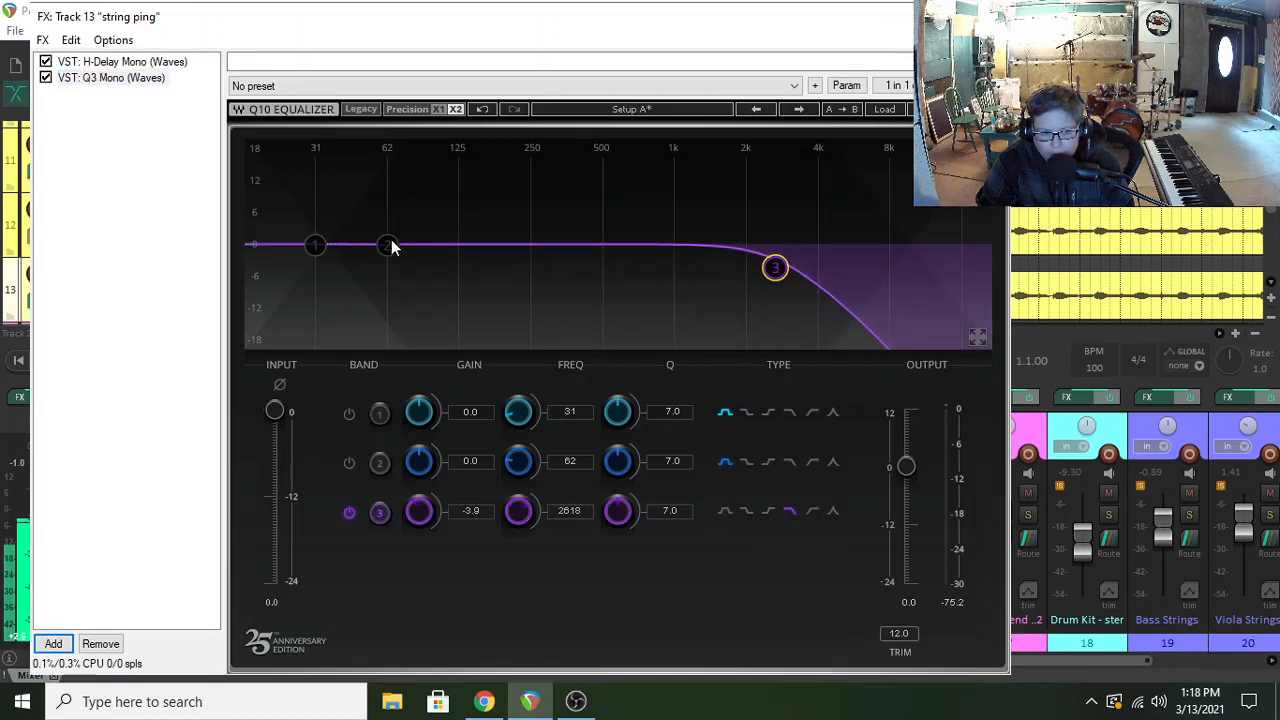
pyautogui.moveTo(389, 245); pyautogui.dragTo(633, 228)
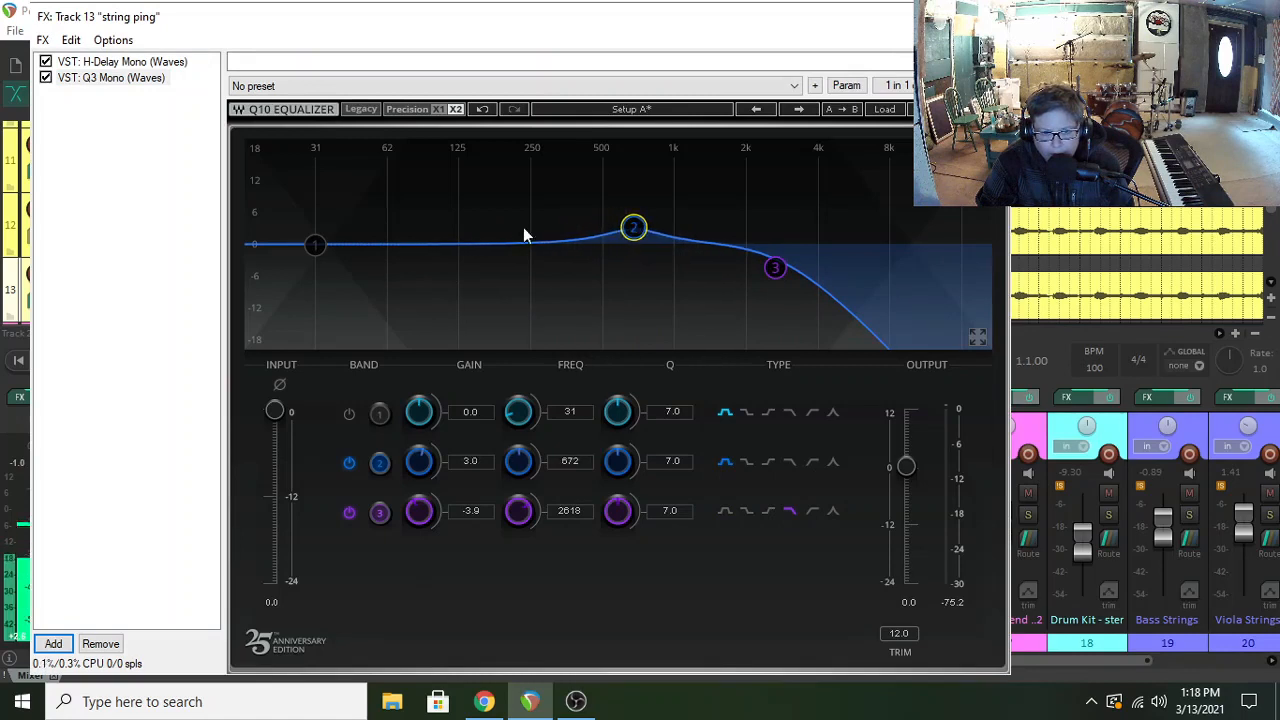
pyautogui.click(316, 246)
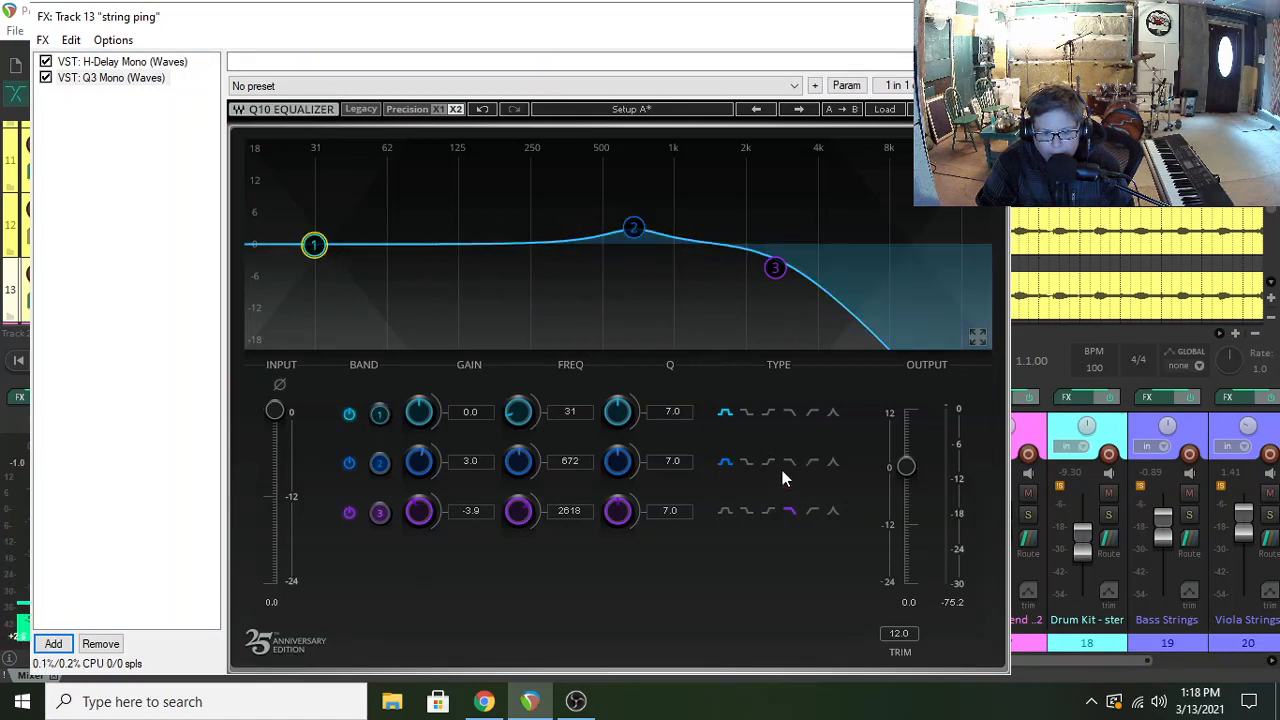
pyautogui.click(812, 412)
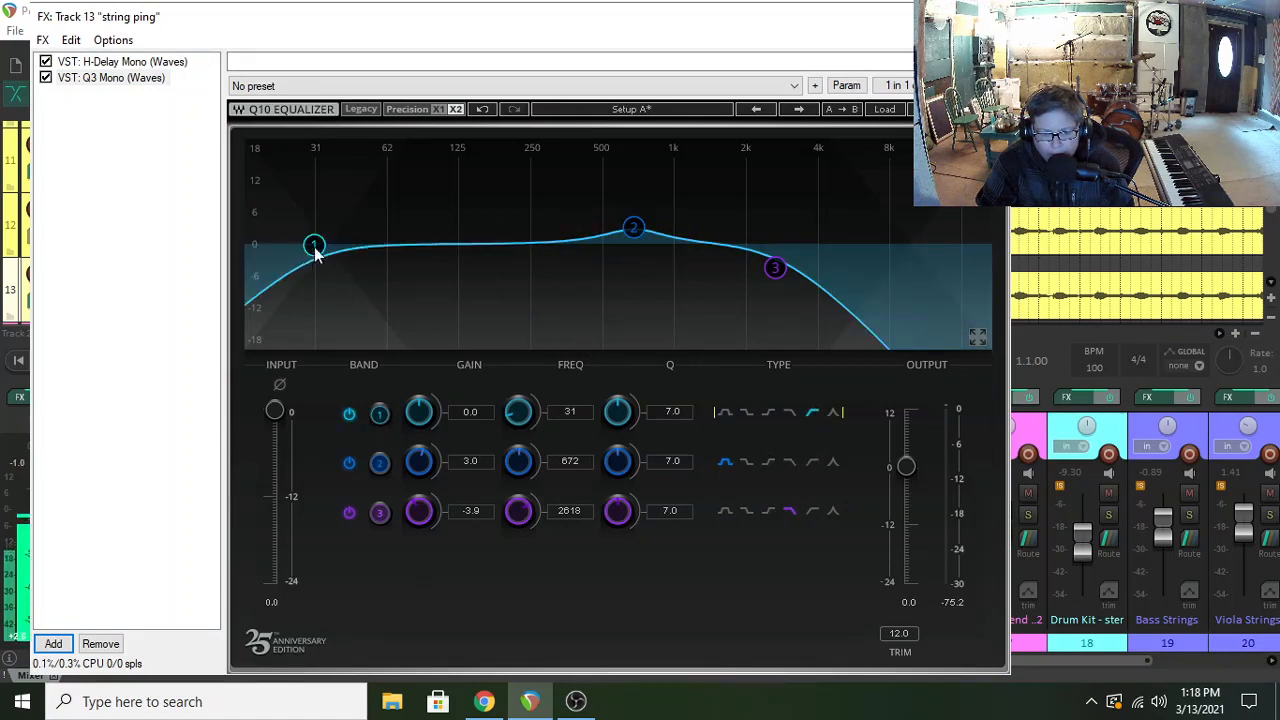
pyautogui.moveTo(316, 254); pyautogui.dragTo(462, 292)
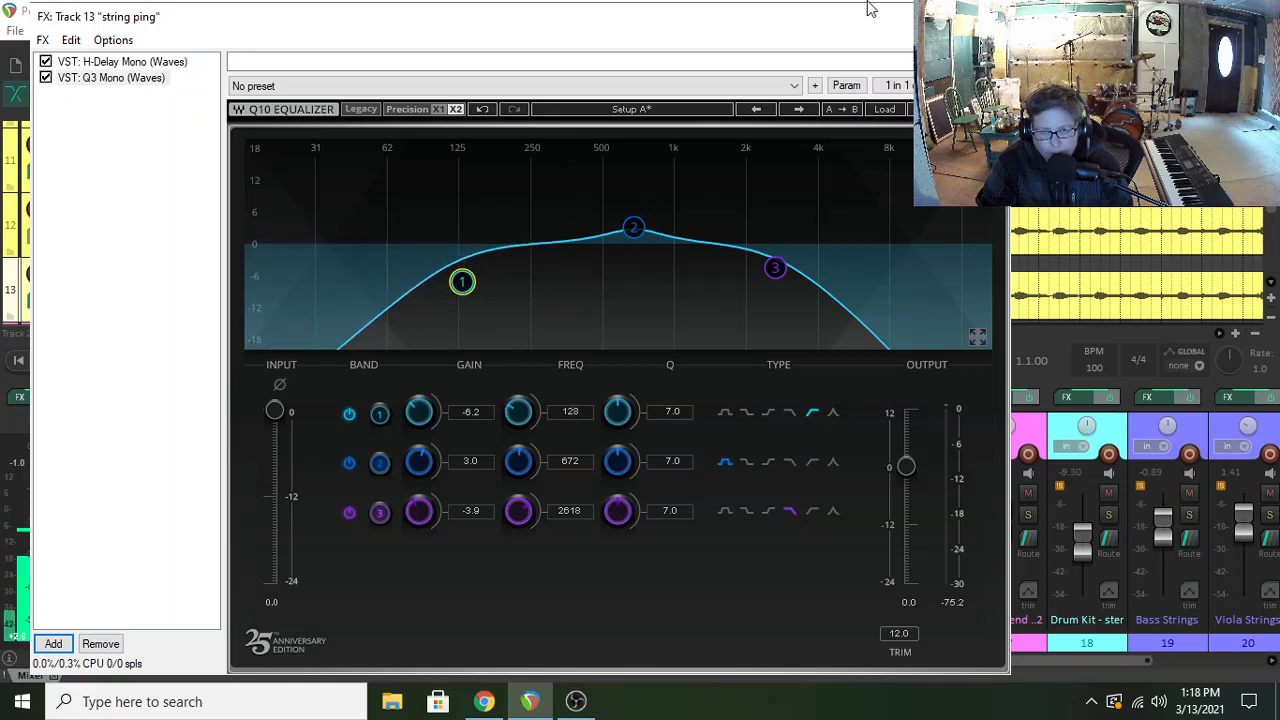
# - Unsolo the original string ping track and play the duplicate from 54.3.00 with its equalizer in view
pyautogui.moveTo(858, 28); pyautogui.dragTo(1030, 545)
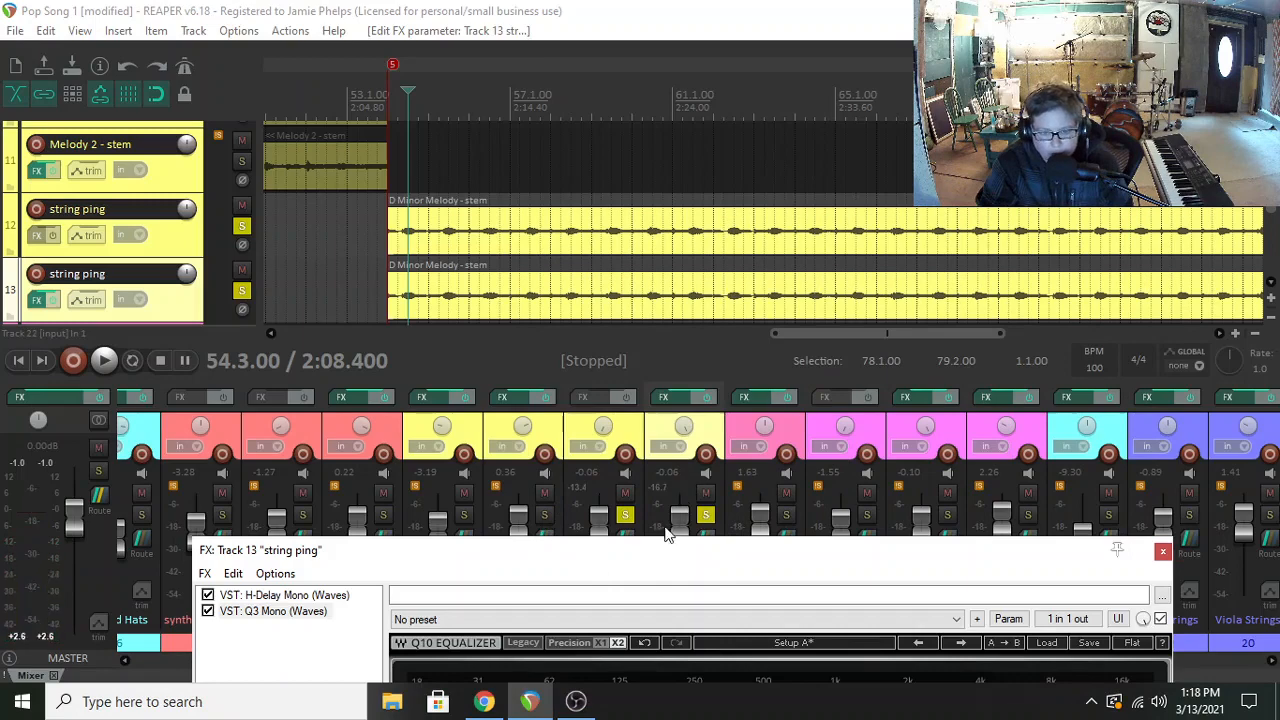
pyautogui.click(625, 515)
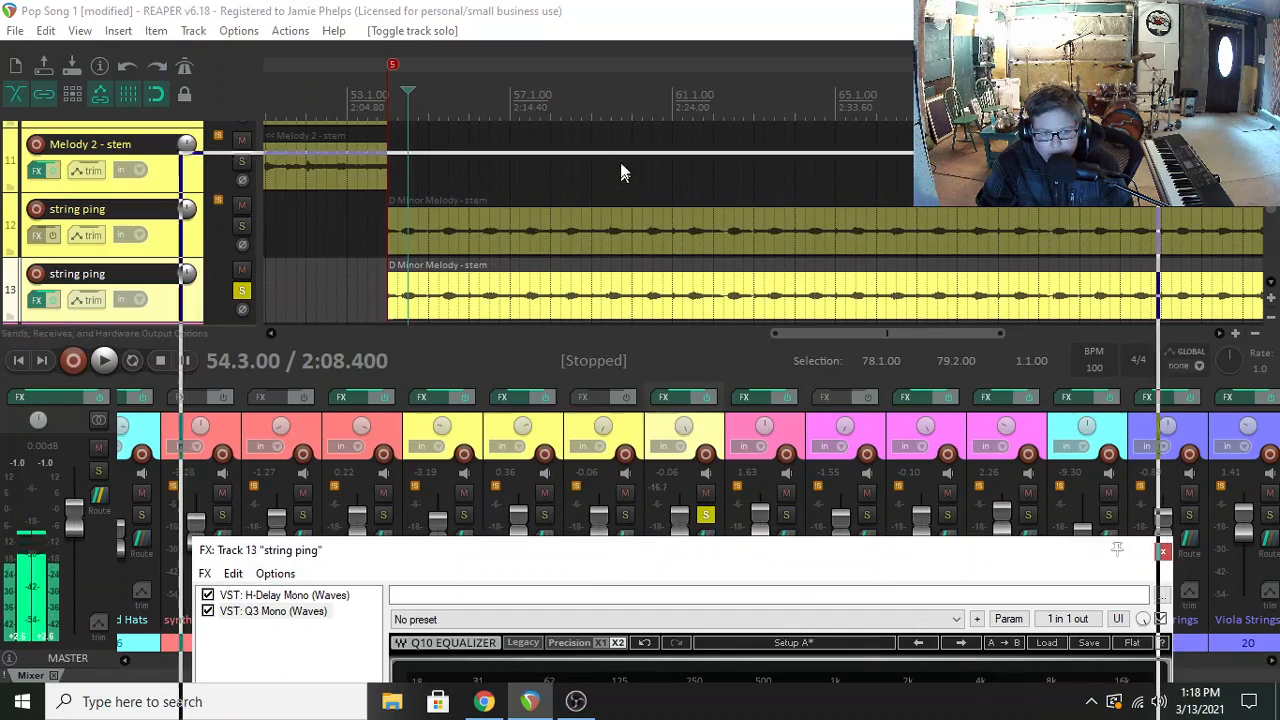
pyautogui.moveTo(634, 550); pyautogui.dragTo(605, 15)
pyautogui.press('space')
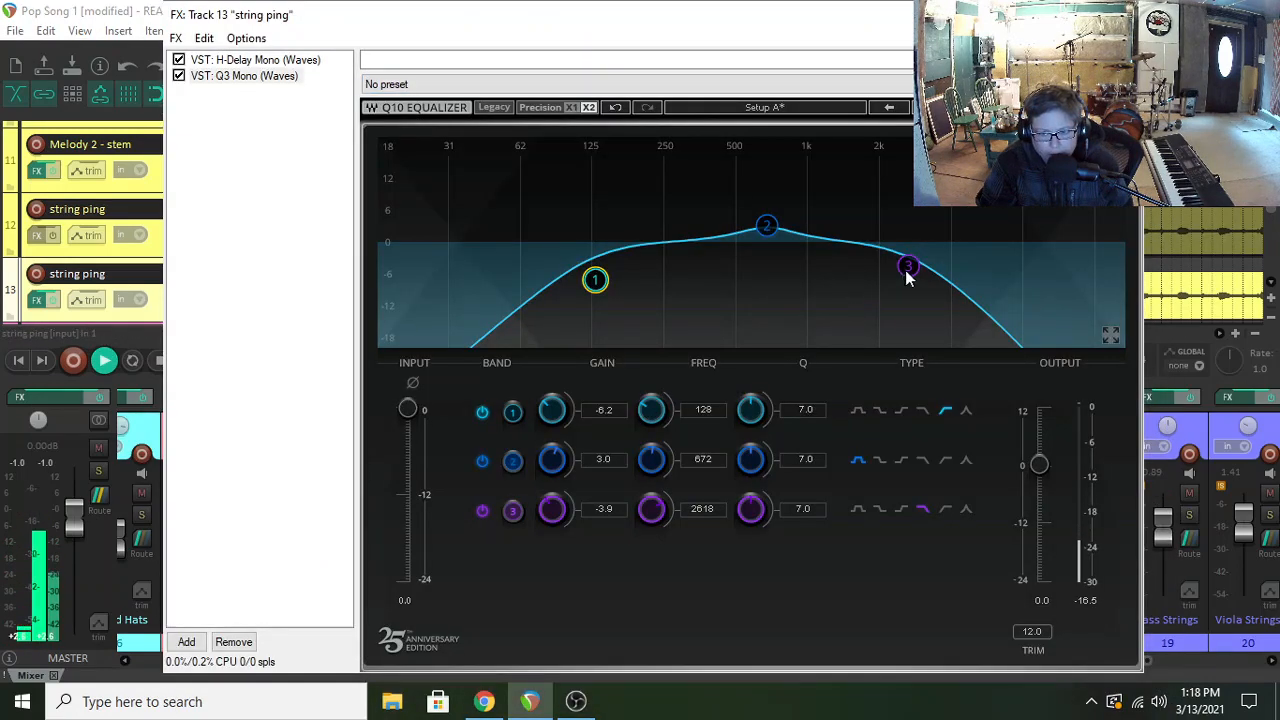
# - Retune the Q3 equalizer during playback to 100 Hz on band 1, -16.6 dB at 1007 Hz on band 2 and 2988 Hz on band 3
pyautogui.moveTo(907, 277); pyautogui.dragTo(887, 278)
pyautogui.moveTo(597, 284); pyautogui.dragTo(574, 284)
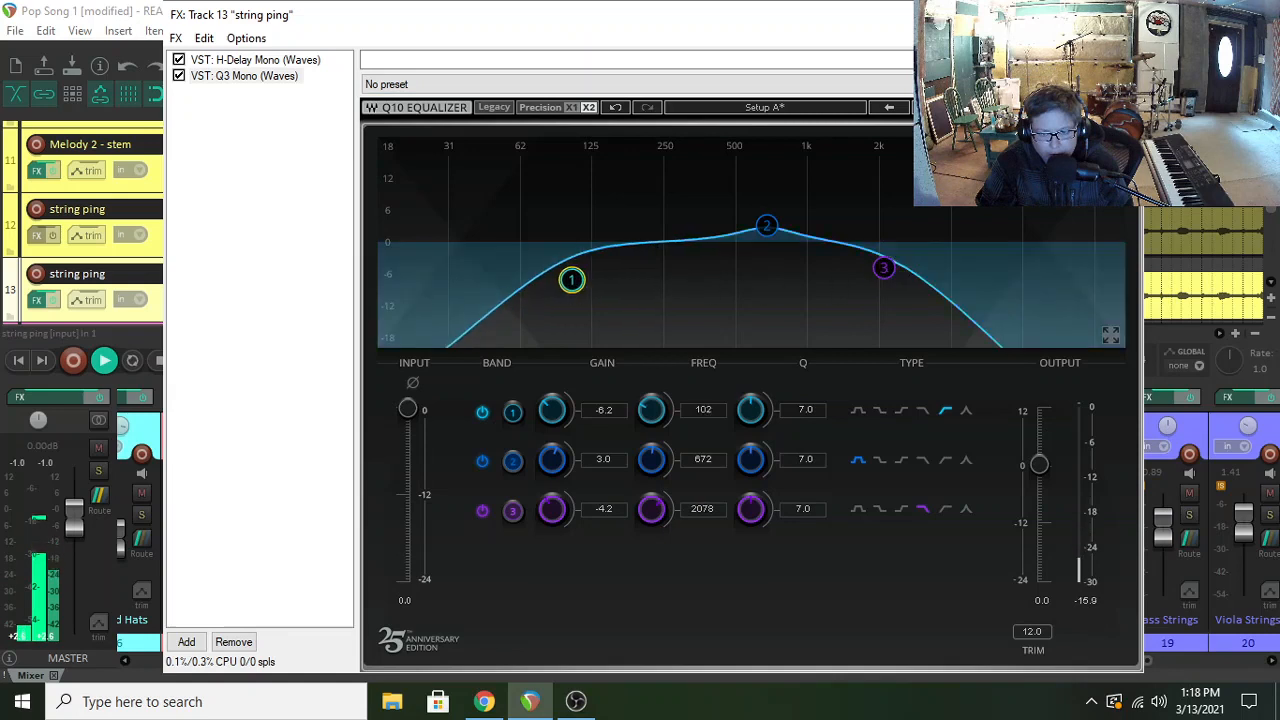
pyautogui.moveTo(765, 226); pyautogui.dragTo(664, 224)
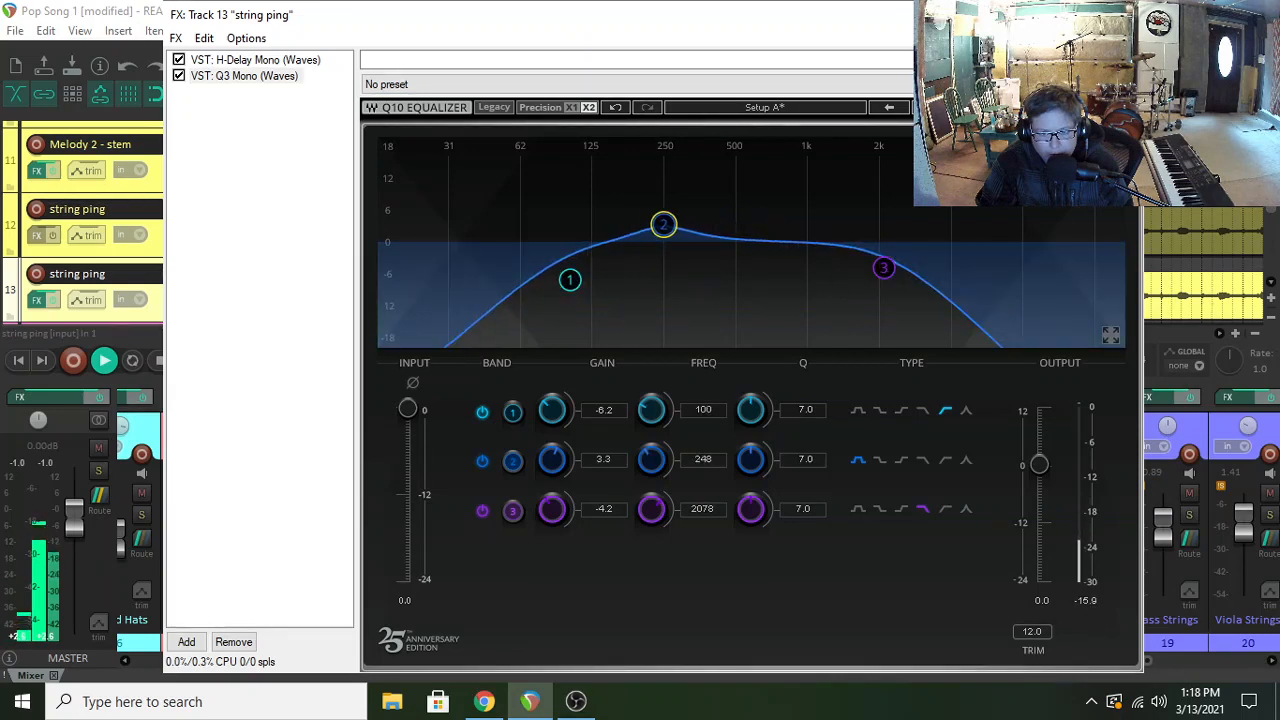
pyautogui.moveTo(884, 268); pyautogui.dragTo(921, 272)
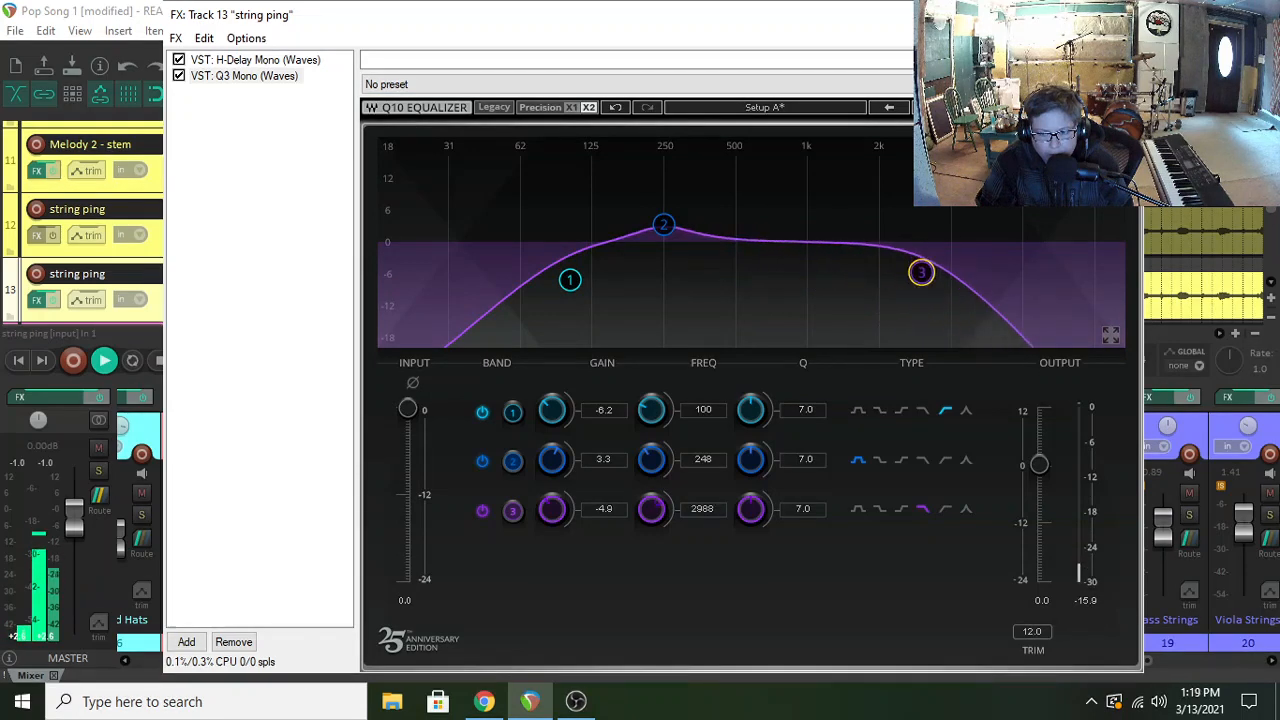
pyautogui.moveTo(685, 228); pyautogui.dragTo(800, 338)
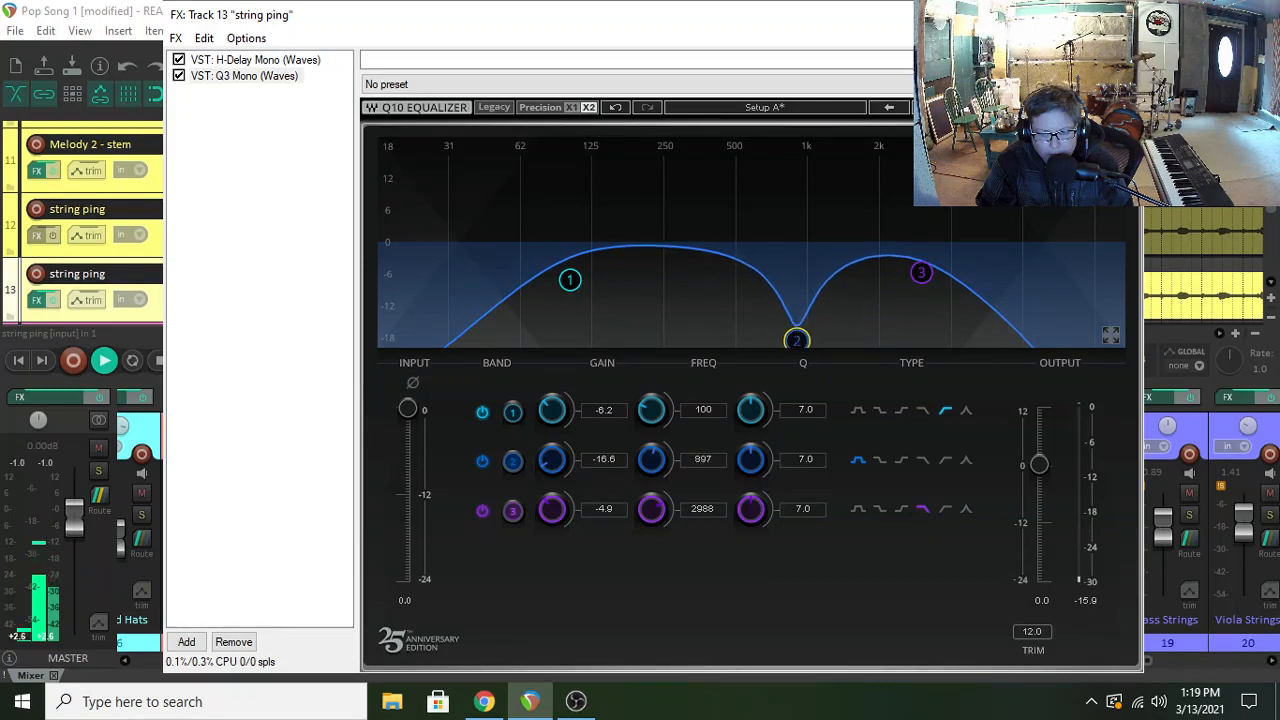
pyautogui.moveTo(797, 340); pyautogui.dragTo(808, 340)
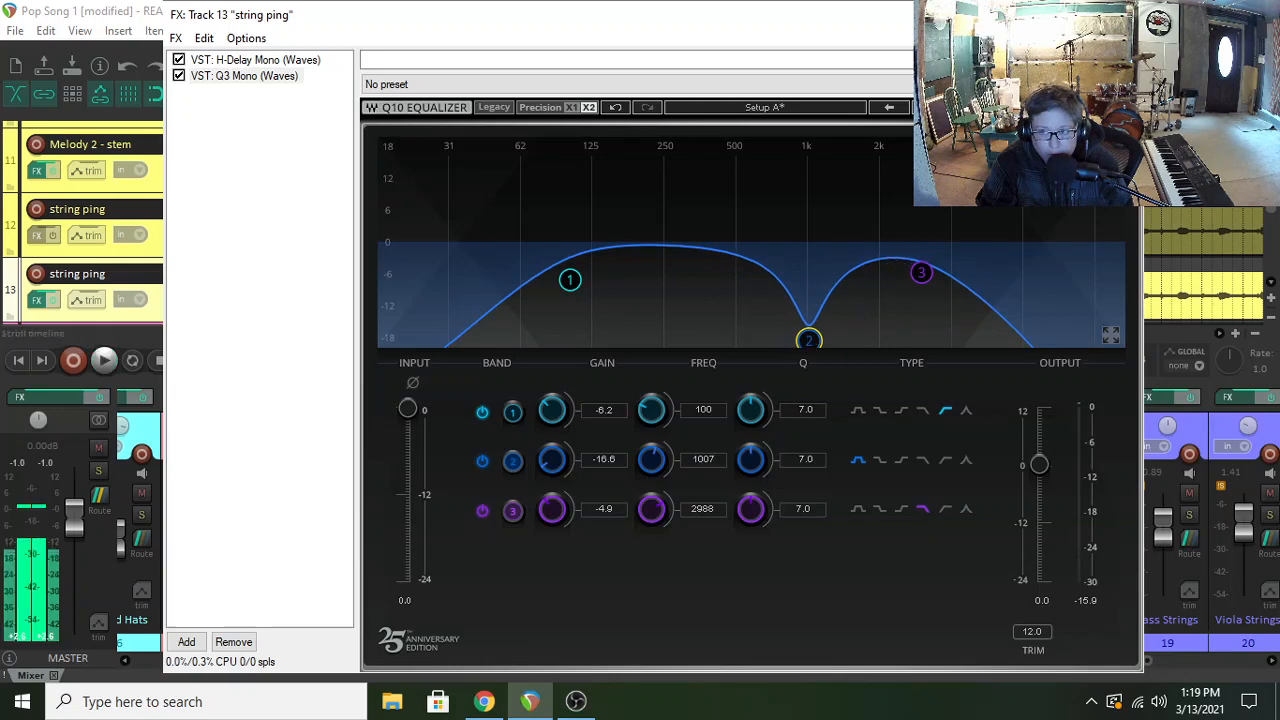
pyautogui.click(1120, 15)
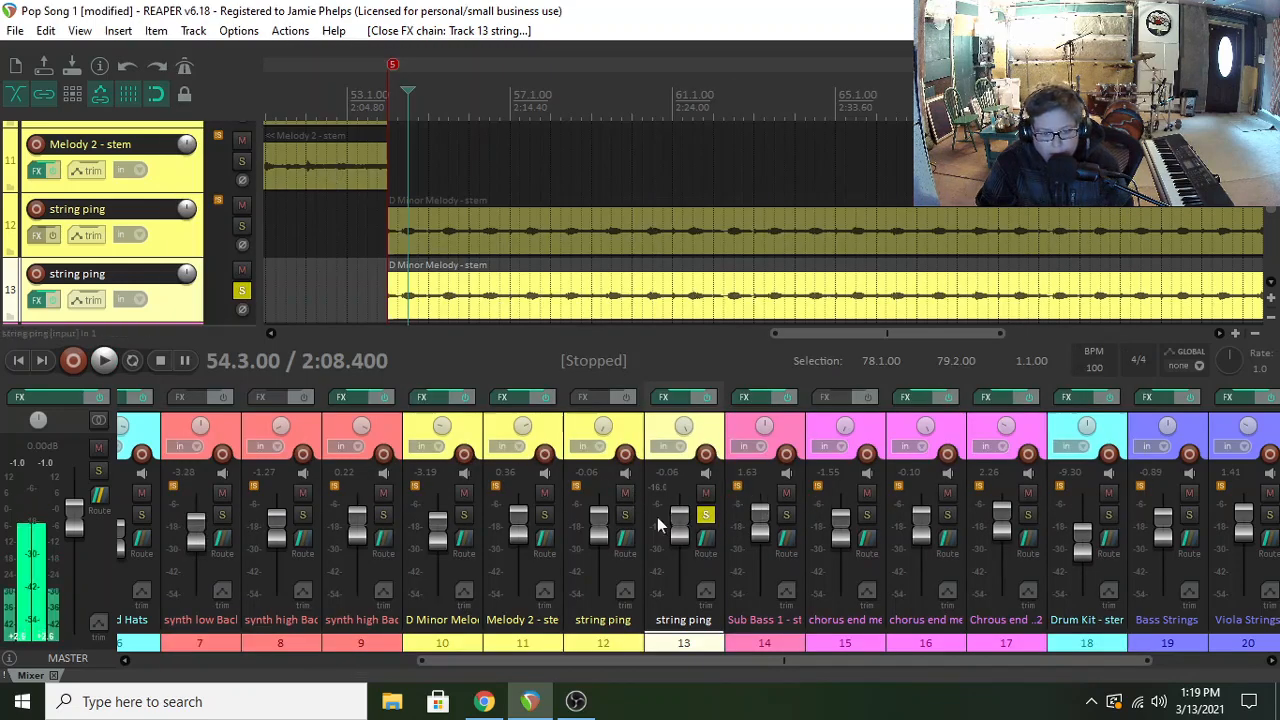
# - Solo the original string ping again and, during playback, set its volume to -4.67 dB and the duplicate's to 1.85 dB
pyautogui.click(624, 515)
pyautogui.press('space')
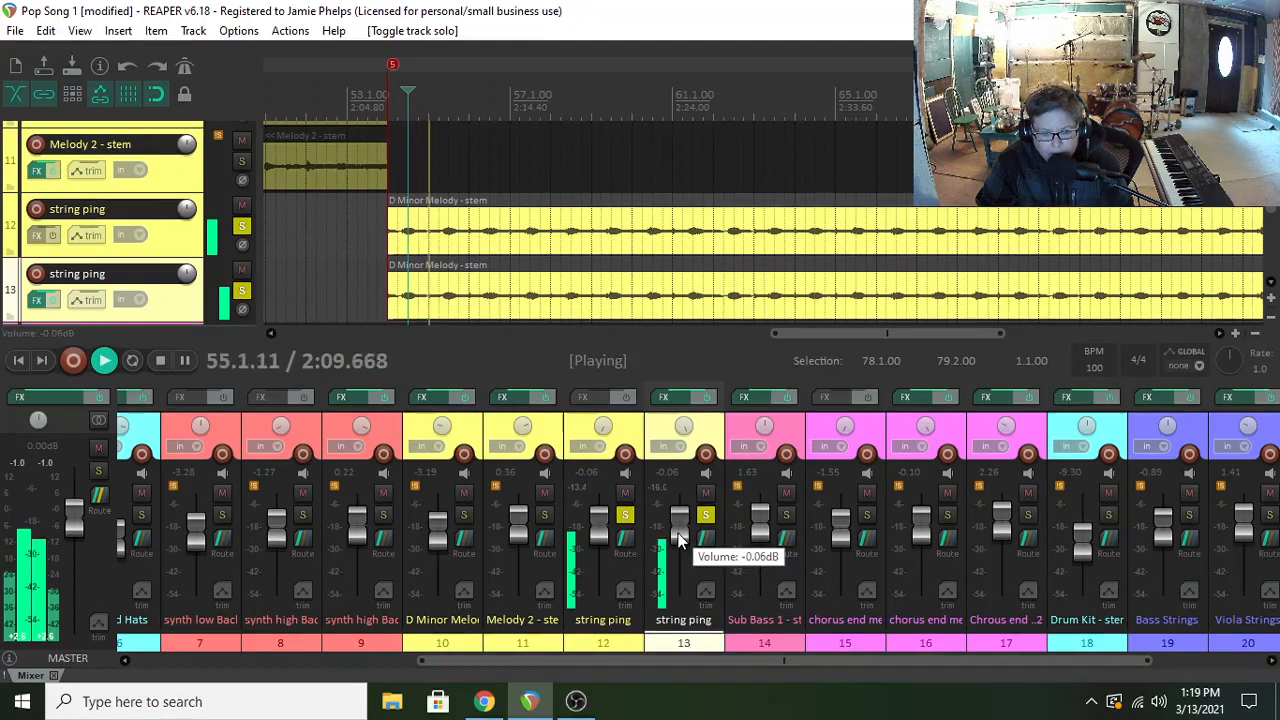
pyautogui.moveTo(680, 540); pyautogui.dragTo(680, 536)
pyautogui.moveTo(601, 530); pyautogui.dragTo(614, 538)
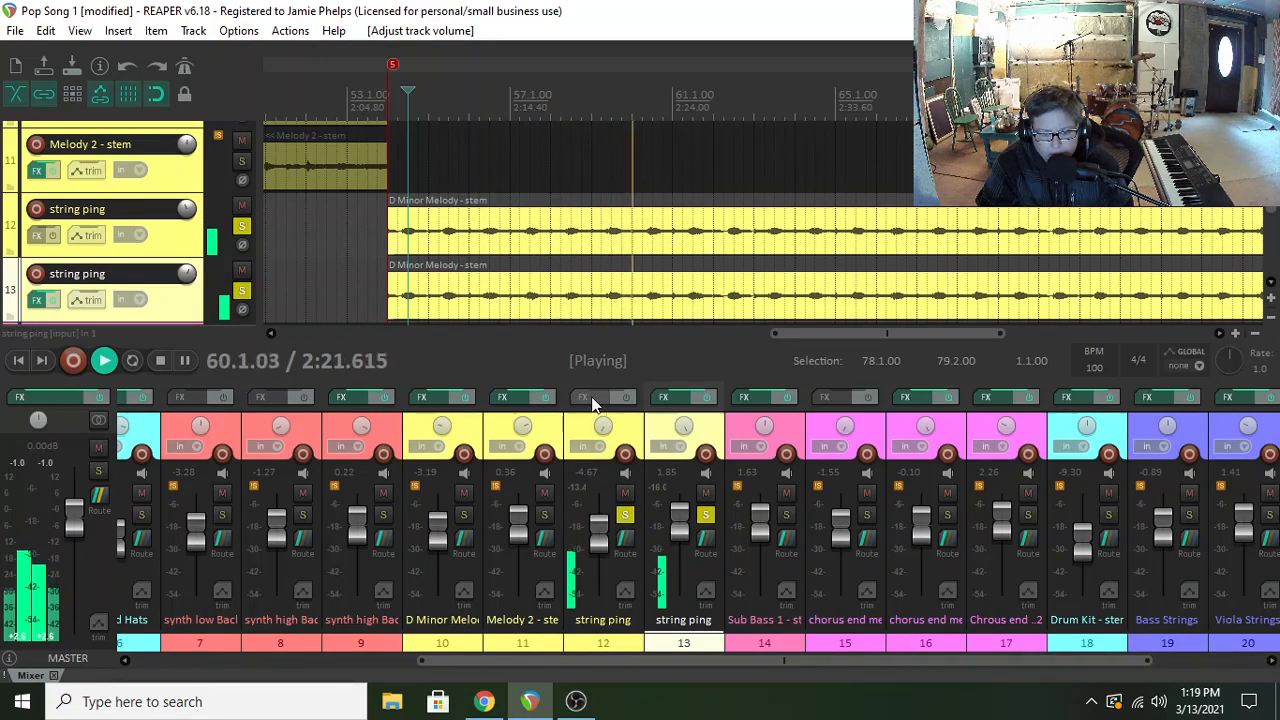
pyautogui.press('space')
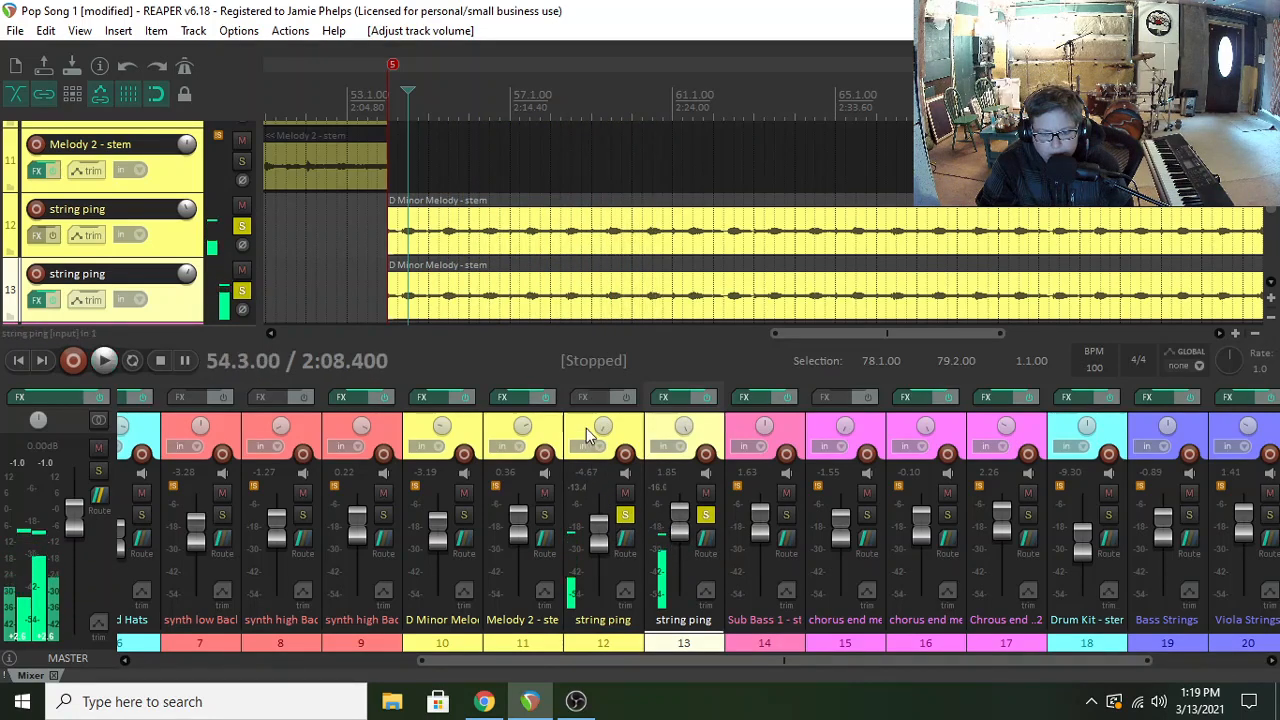
# - Add the ReaEQ (Cockos) effect to the original string ping track
pyautogui.click(583, 397)
pyautogui.write('rea')
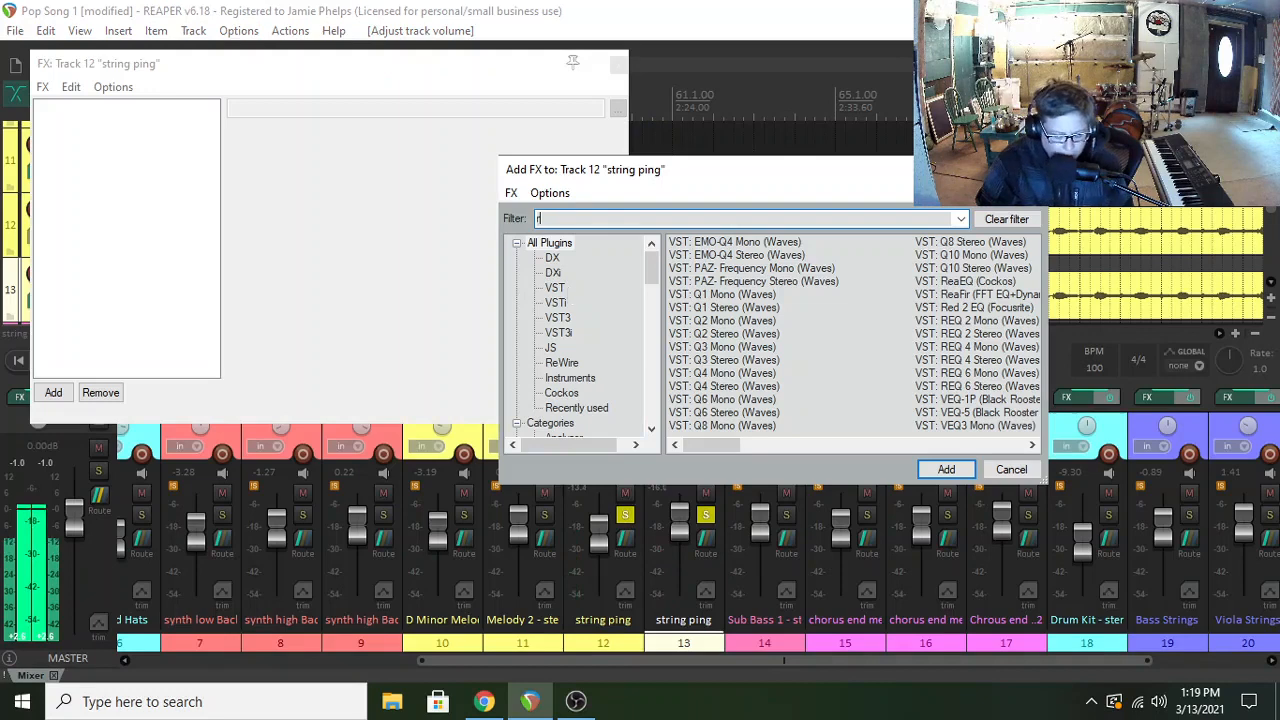
pyautogui.click(955, 470)
# - Cut ReaEQ band 3 slightly and set band 2 to 0.4 dB at 317.9 Hz while playing the string pings
pyautogui.moveTo(445, 219); pyautogui.dragTo(462, 252)
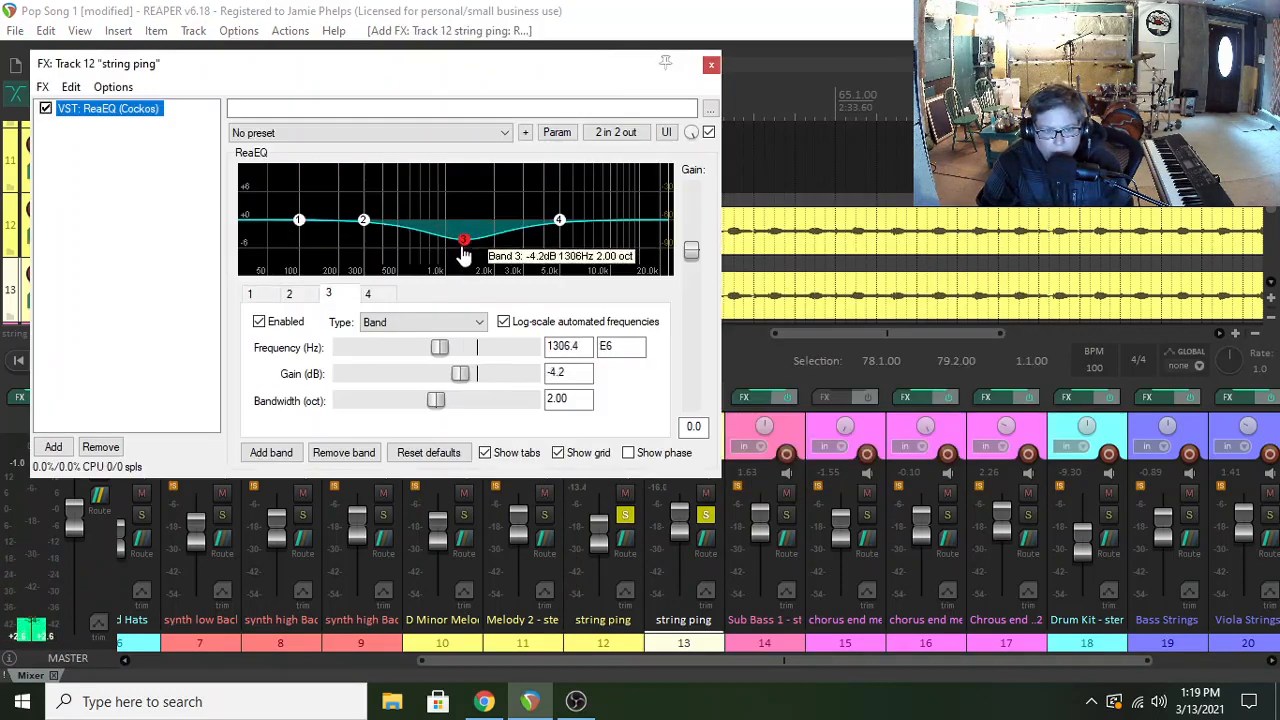
pyautogui.press('space')
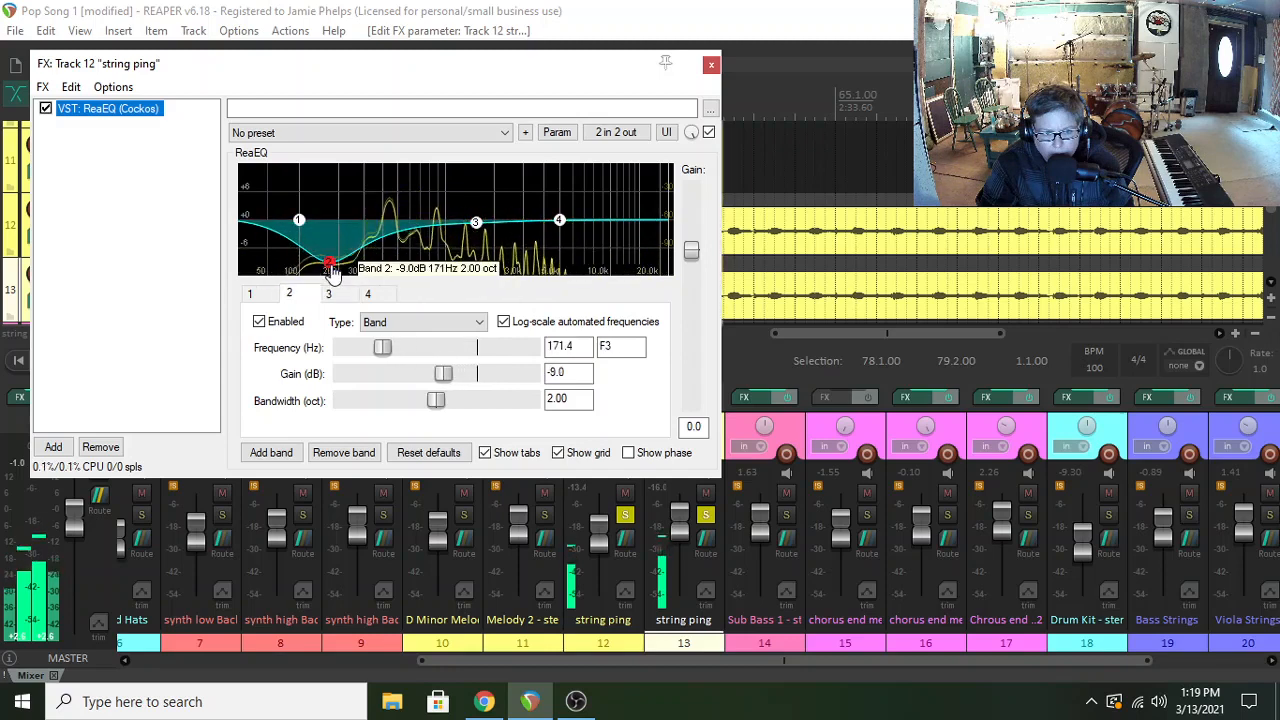
pyautogui.moveTo(331, 270); pyautogui.dragTo(371, 226)
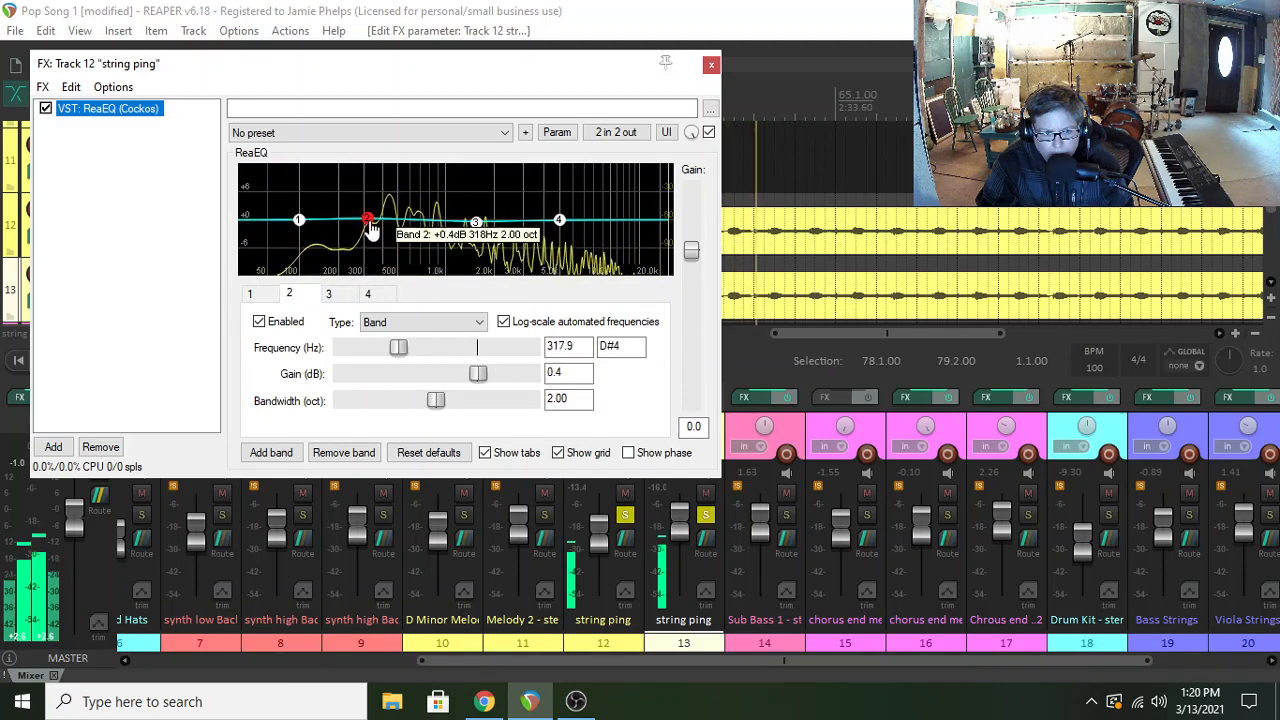
# - Change ReaEQ band 1 on the original string ping to a High Pass filter at 117 Hz
pyautogui.click(298, 220)
pyautogui.click(382, 322)
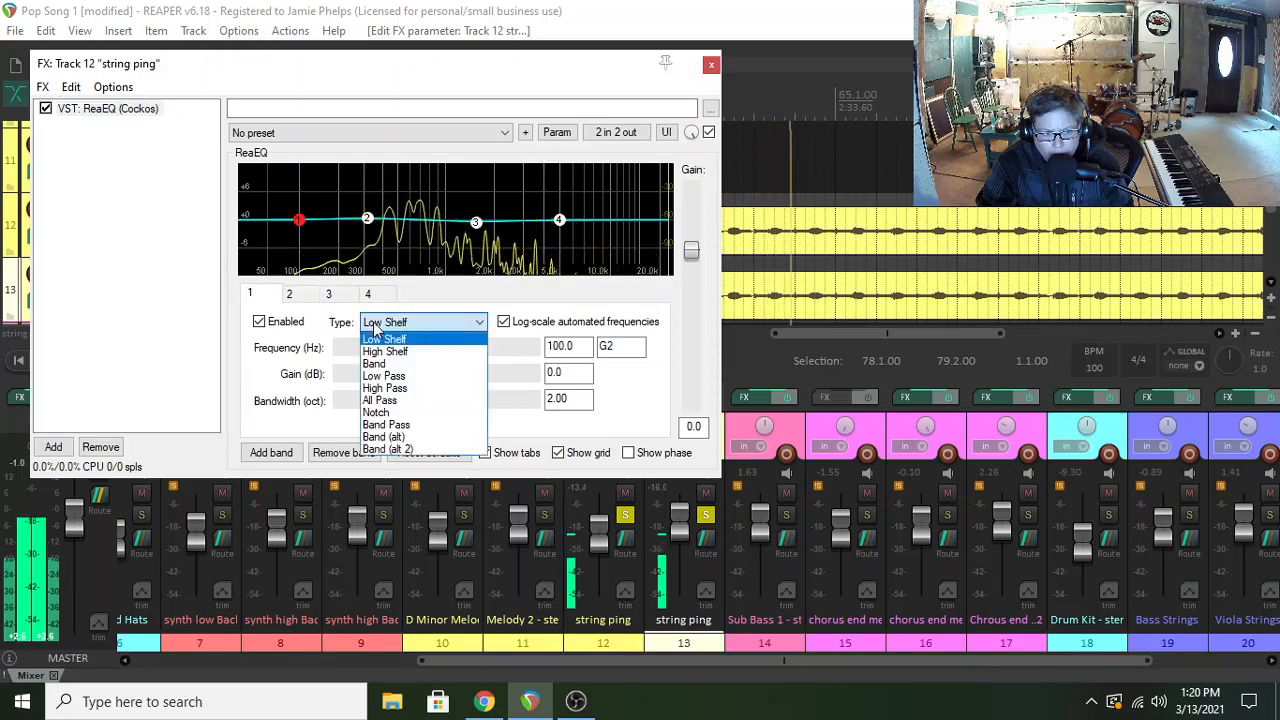
pyautogui.click(384, 389)
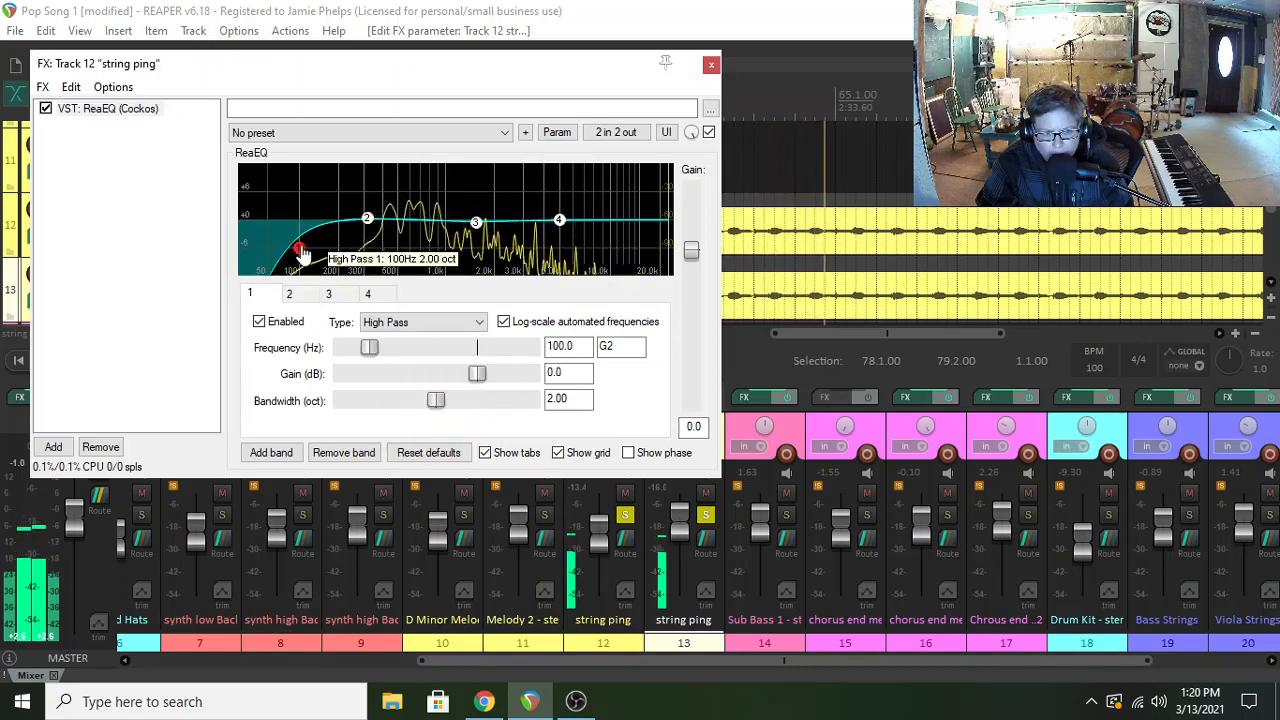
pyautogui.moveTo(302, 255)
pyautogui.mouseDown()
pyautogui.moveTo(574, 262)
pyautogui.moveTo(323, 234)
pyautogui.moveTo(372, 247)
pyautogui.moveTo(307, 248)
pyautogui.mouseUp()
# - Retune ReaEQ band 2 to -4.4 dB at 852.5 Hz and lower the high-pass filter to 74.1 Hz during playback
pyautogui.moveTo(390, 216); pyautogui.dragTo(448, 264)
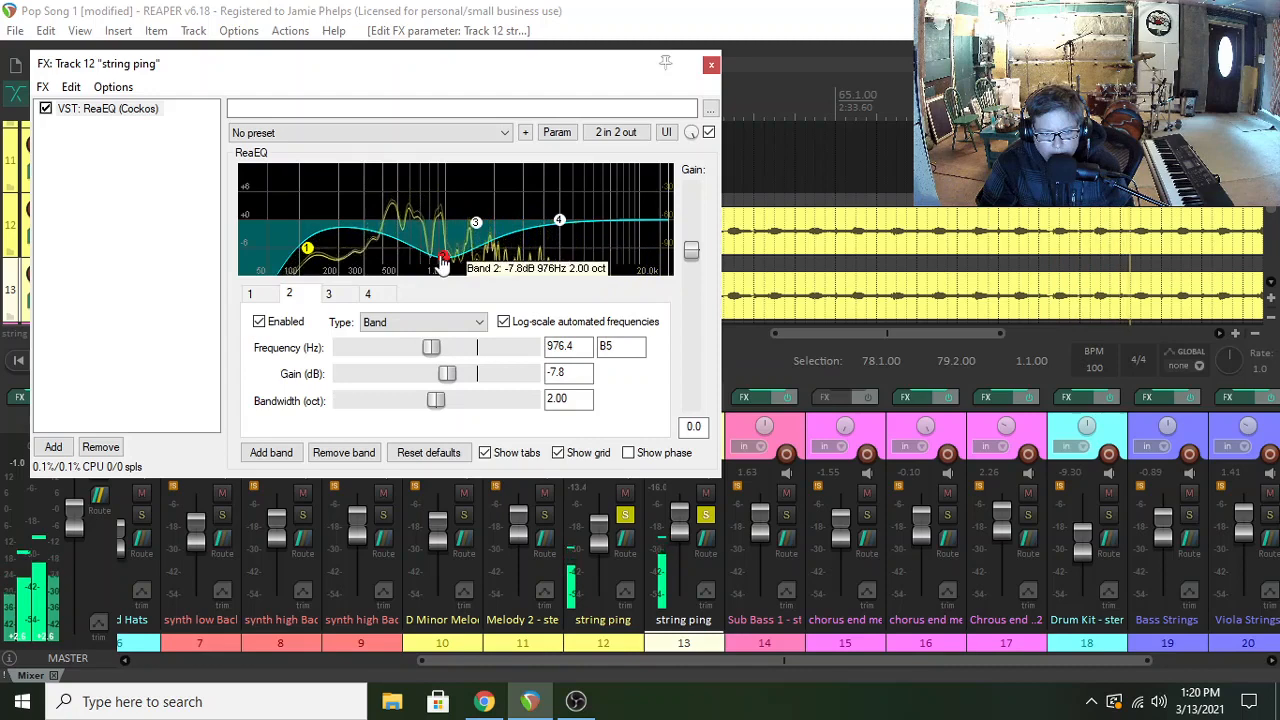
pyautogui.moveTo(443, 257); pyautogui.dragTo(418, 258)
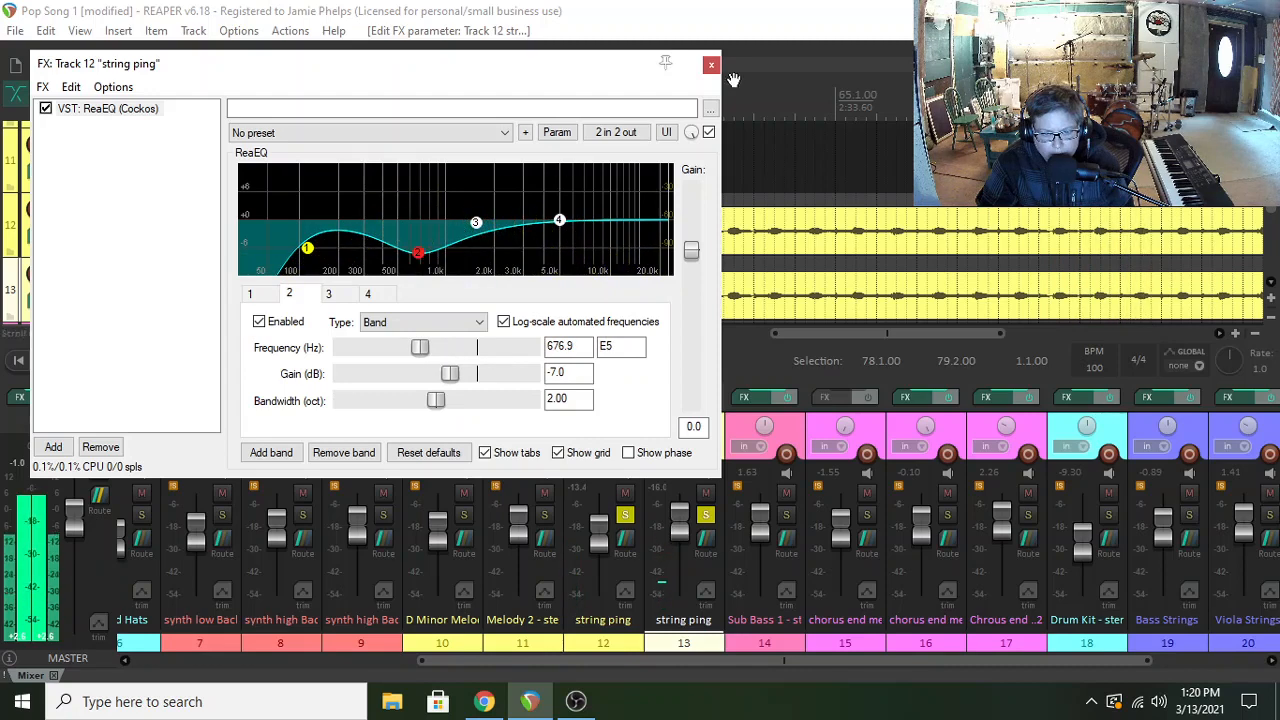
pyautogui.moveTo(420, 257); pyautogui.dragTo(418, 243)
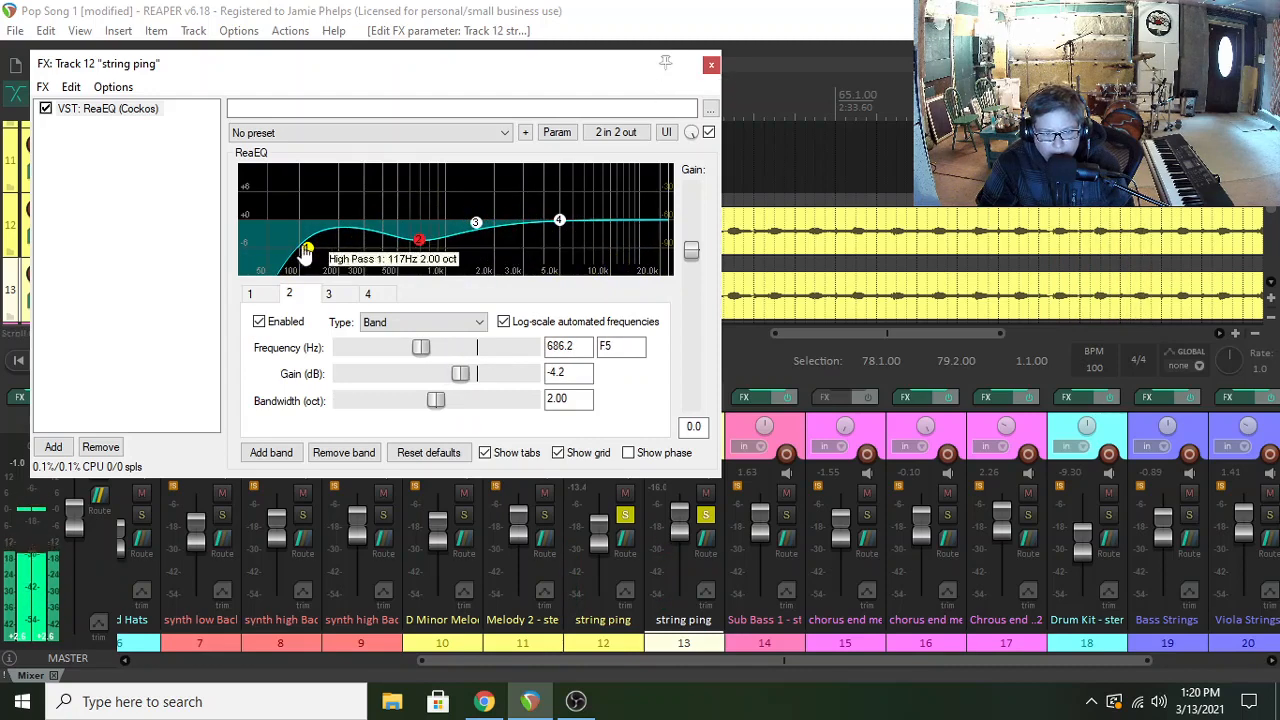
pyautogui.moveTo(303, 249); pyautogui.dragTo(287, 257)
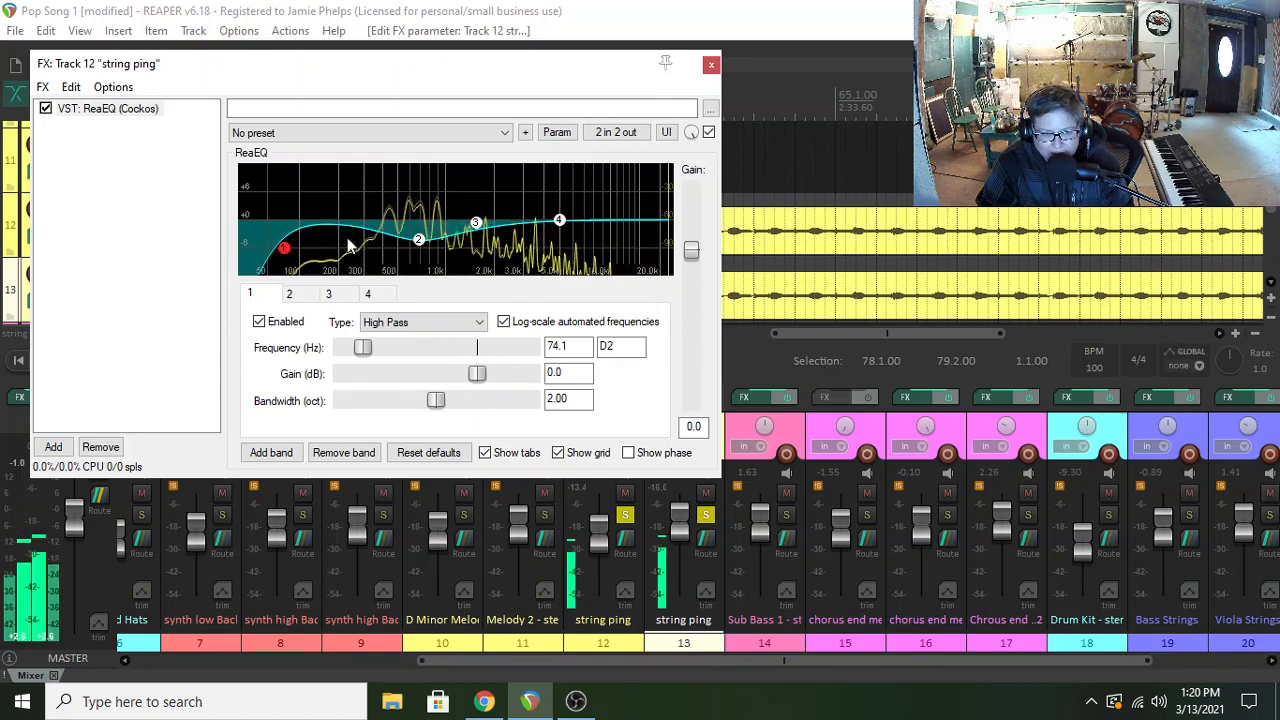
pyautogui.moveTo(422, 250); pyautogui.dragTo(434, 250)
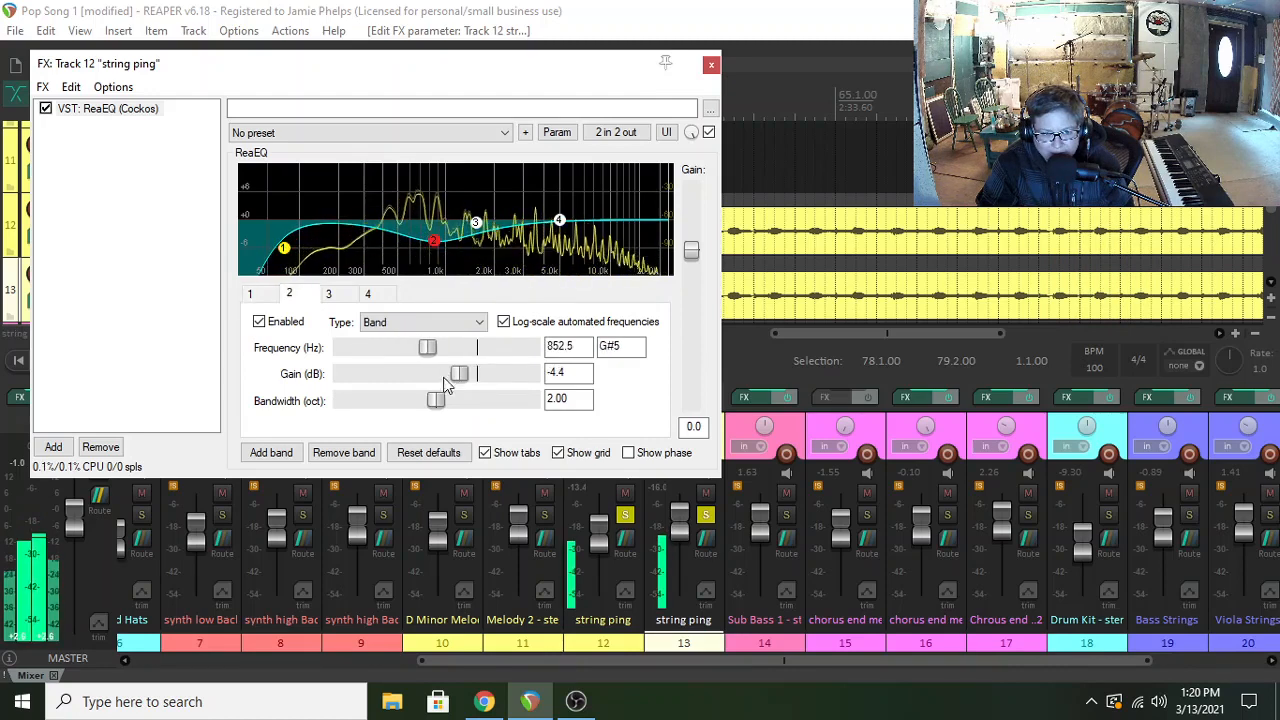
# - Turn band 2 into a narrow 0.42 oct cut of -10.4 dB at 754.7 Hz, and close the original string ping's effects
pyautogui.moveTo(428, 410); pyautogui.dragTo(371, 380)
pyautogui.moveTo(433, 242); pyautogui.dragTo(428, 278)
pyautogui.press('space')
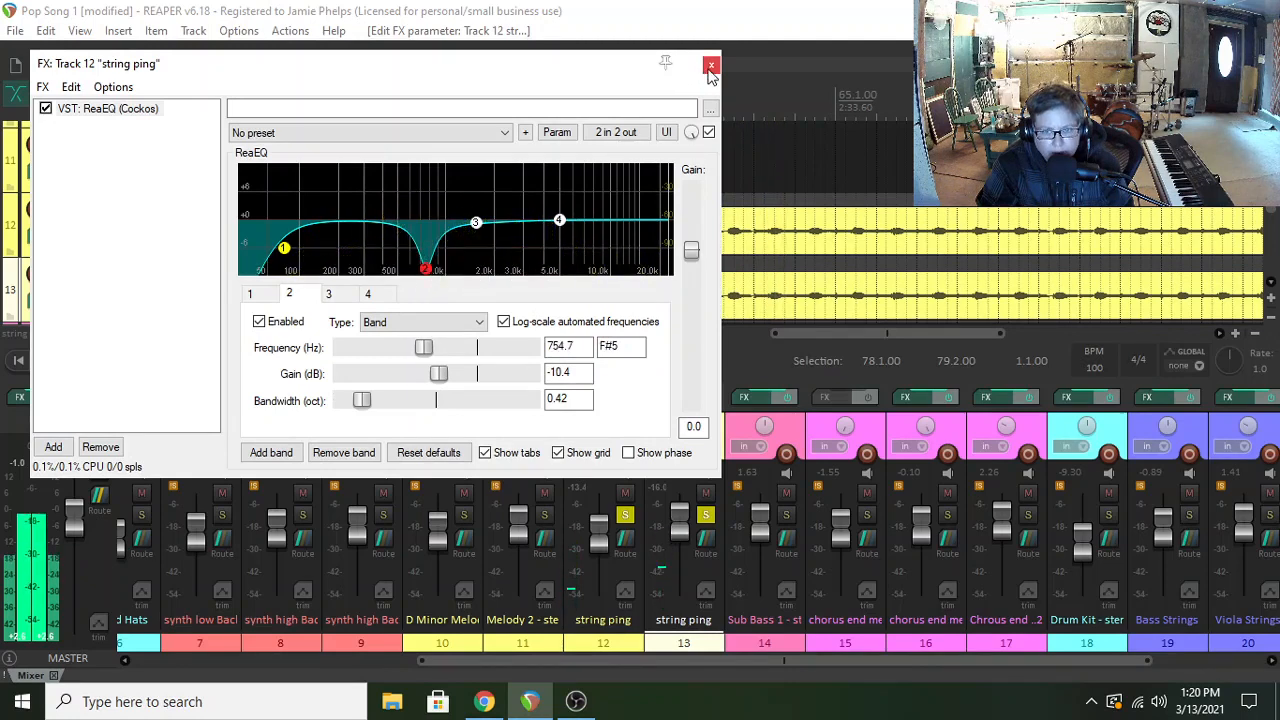
pyautogui.click(712, 66)
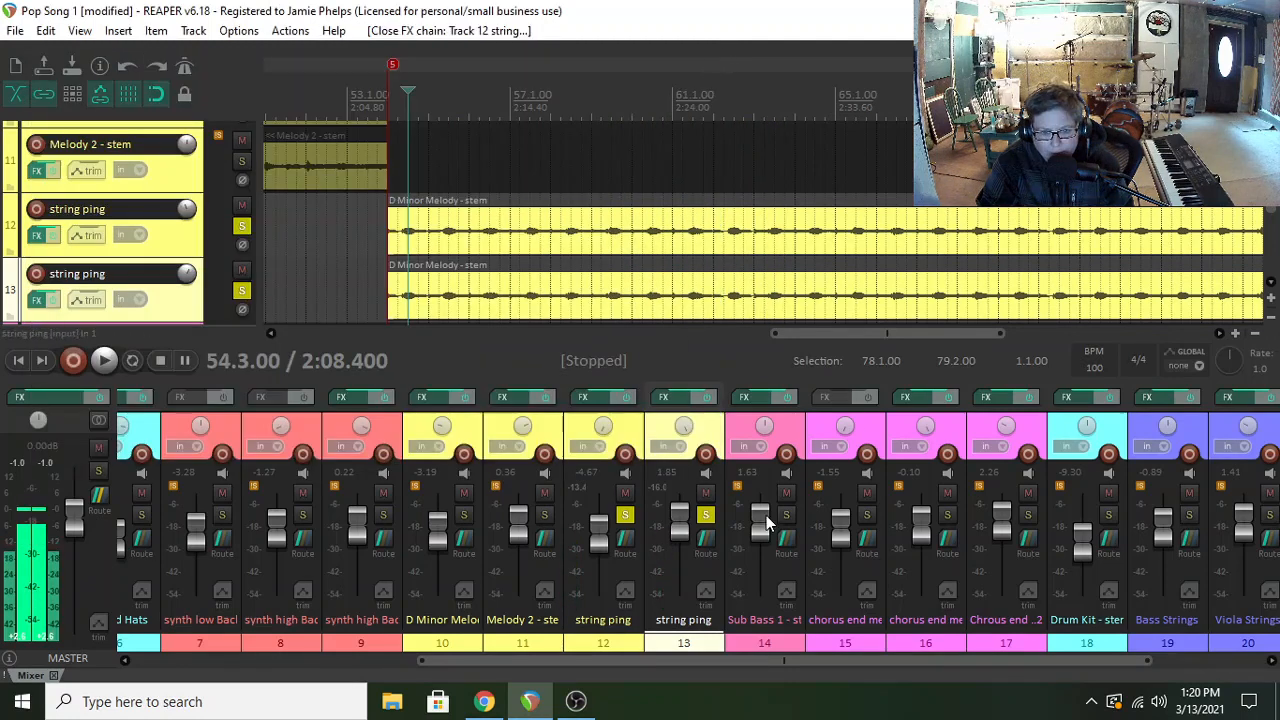
# - Unsolo both string pings and track 22, and play the full mix from just before marker 5
pyautogui.click(624, 515)
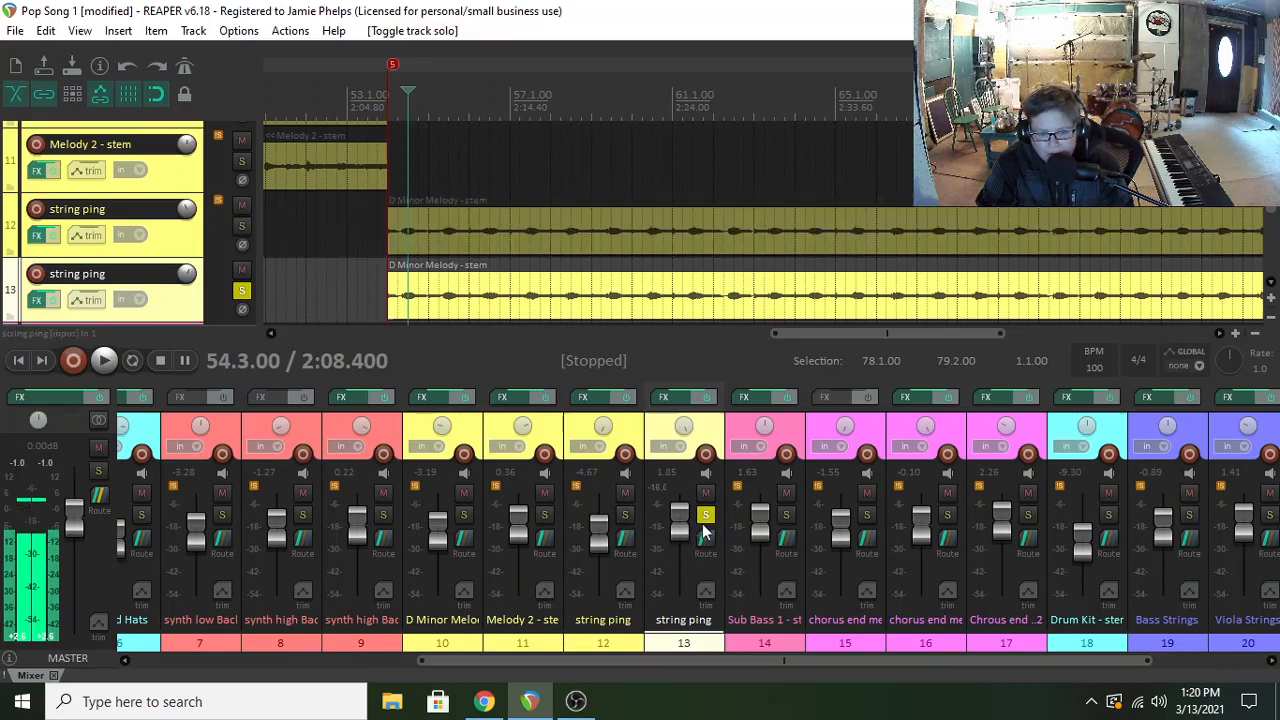
pyautogui.click(705, 515)
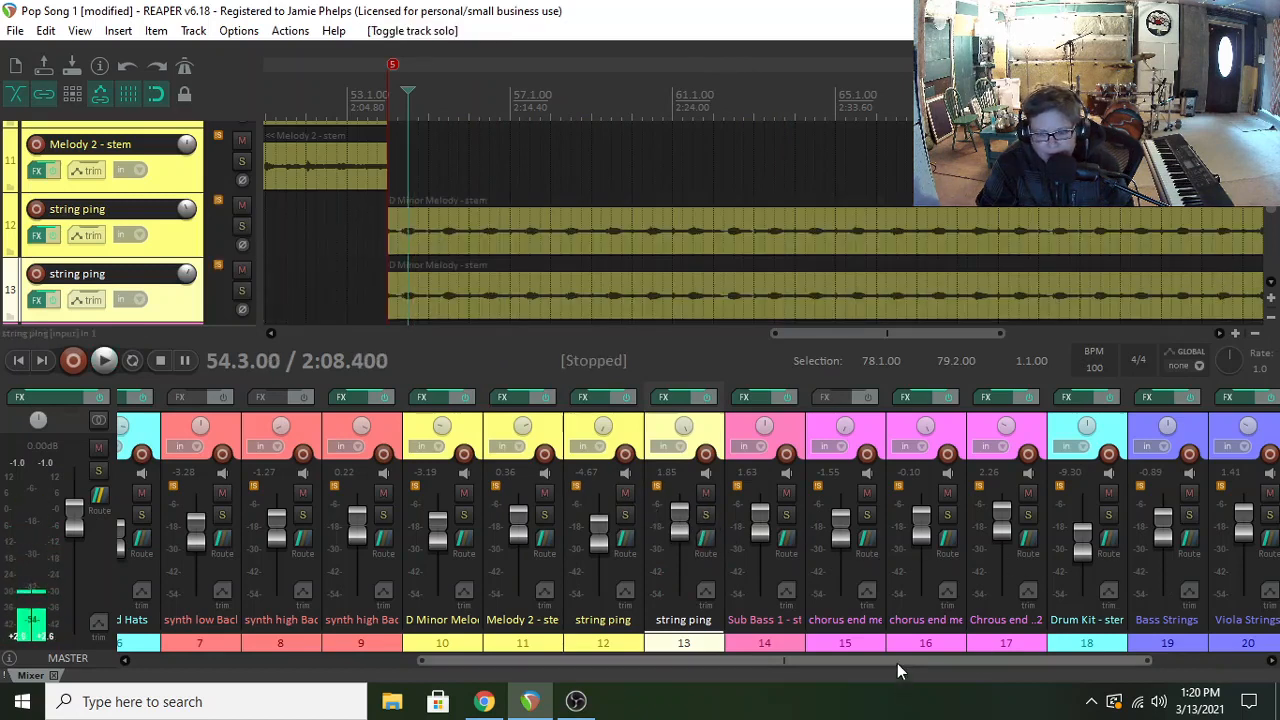
pyautogui.moveTo(897, 661); pyautogui.dragTo(1050, 659)
pyautogui.click(1258, 516)
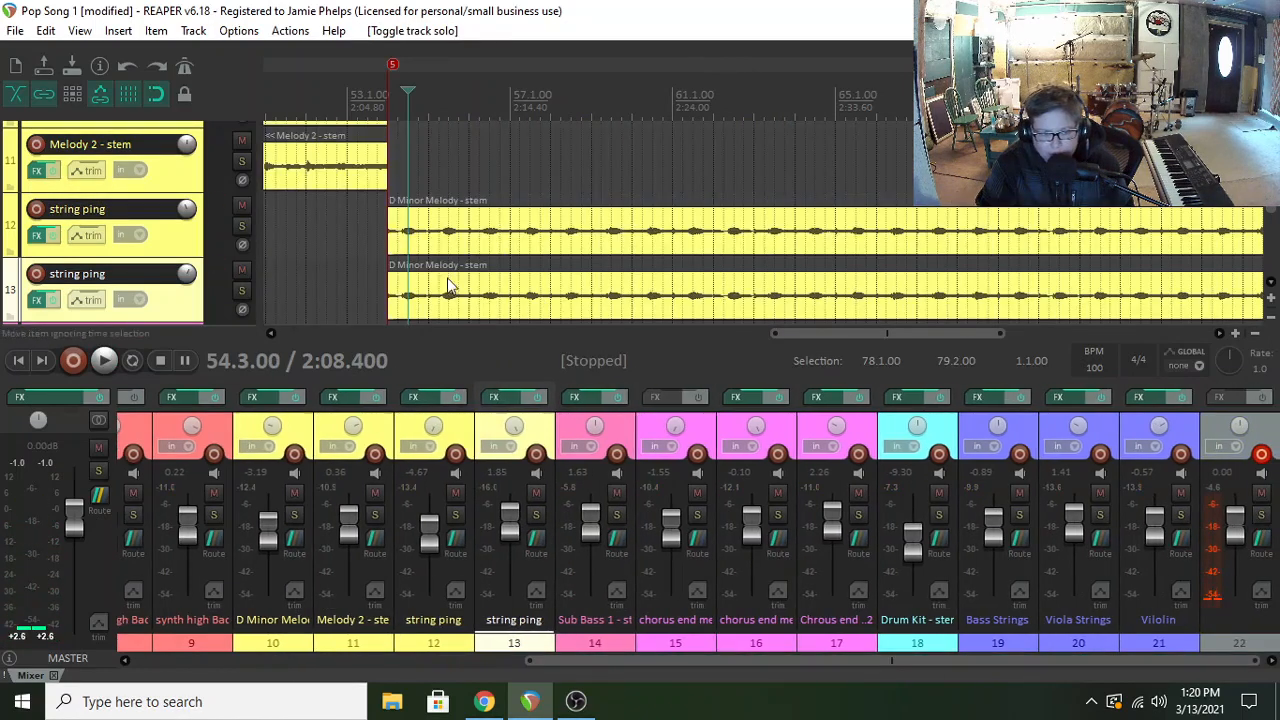
pyautogui.click(374, 262)
pyautogui.press('space')
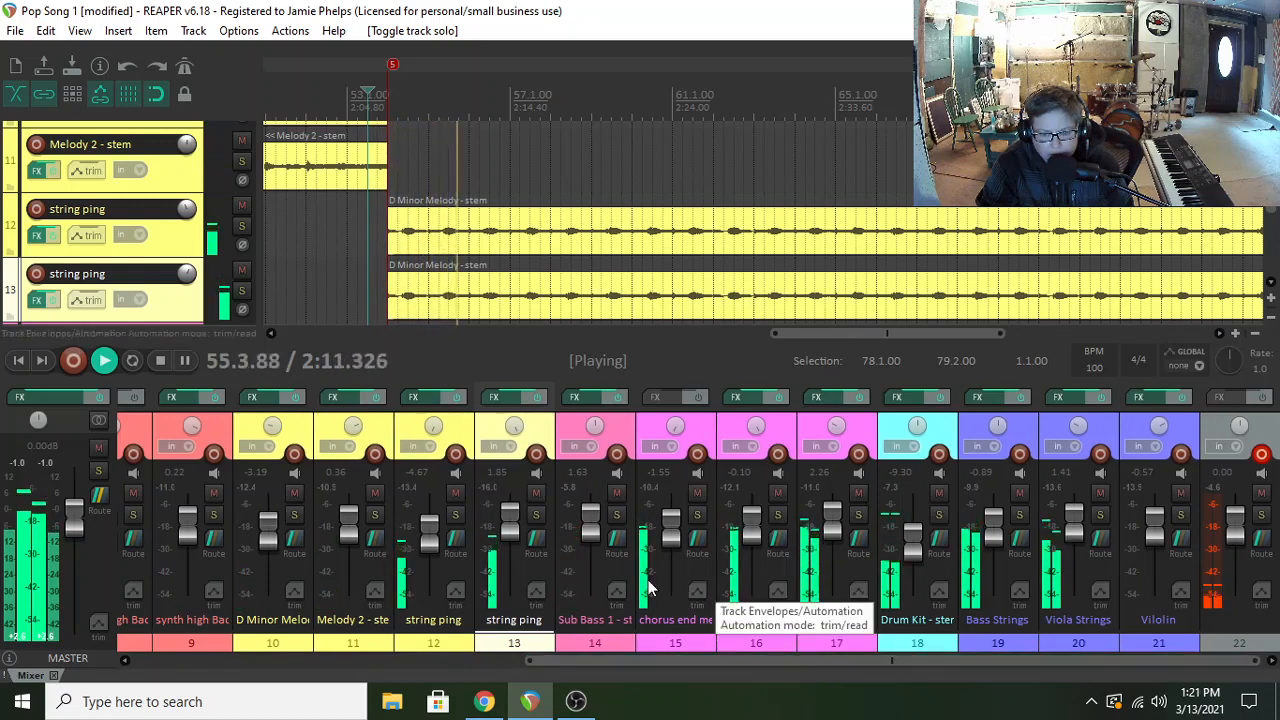
# - Set the original string ping to 2.30 dB and the duplicate to 5.95 dB, and move both pans closer to center during playback
pyautogui.moveTo(435, 540)
pyautogui.mouseDown()
pyautogui.moveTo(438, 522)
pyautogui.moveTo(509, 527)
pyautogui.moveTo(434, 538)
pyautogui.mouseUp()
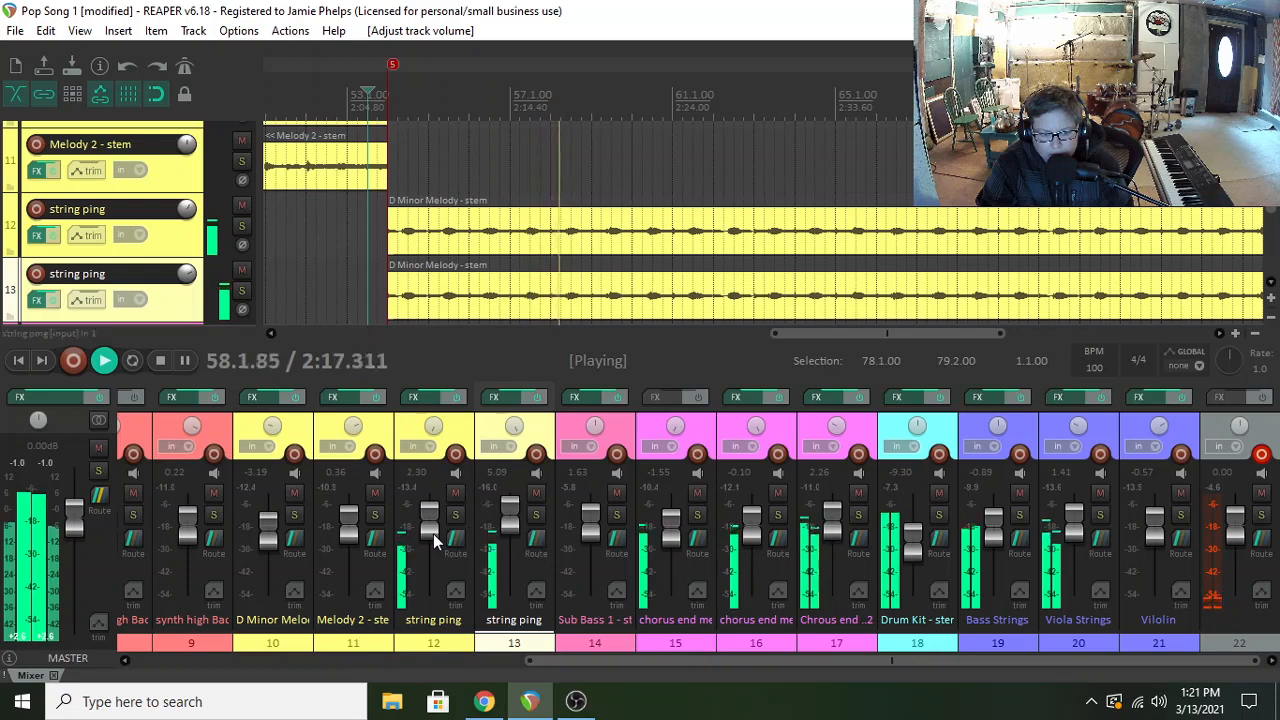
pyautogui.moveTo(510, 525); pyautogui.dragTo(513, 519)
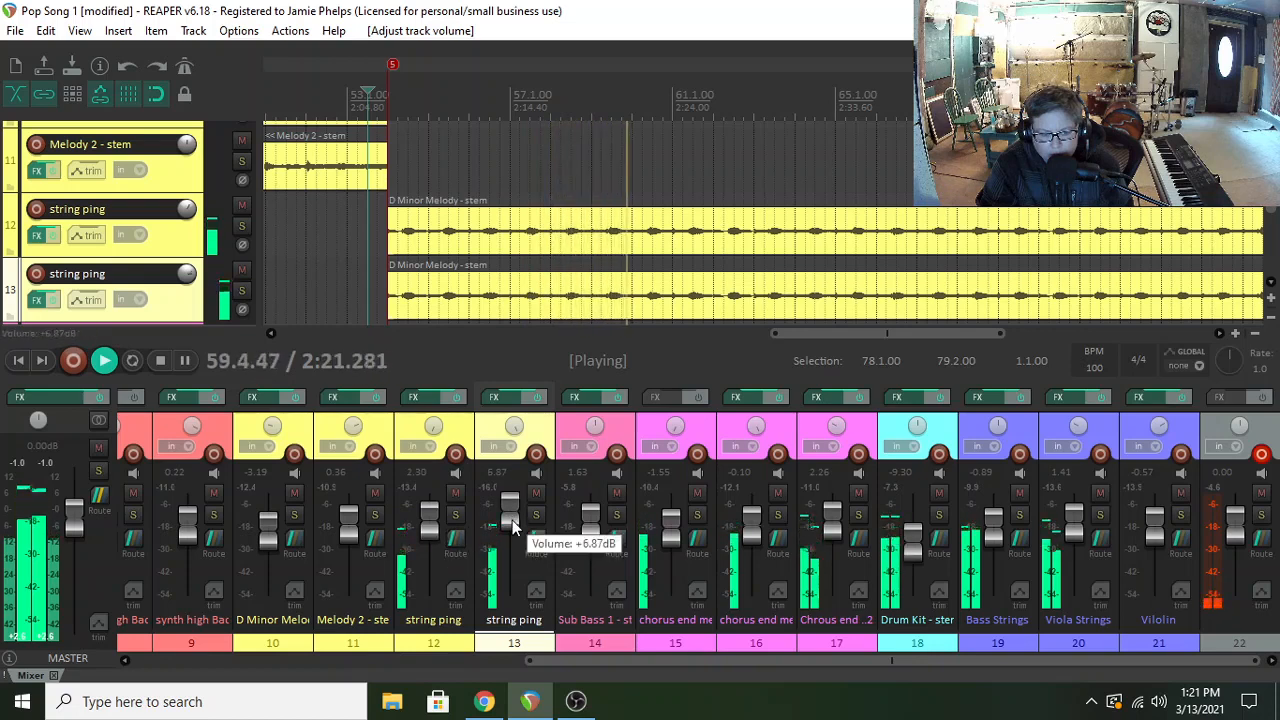
pyautogui.moveTo(514, 428); pyautogui.dragTo(482, 450)
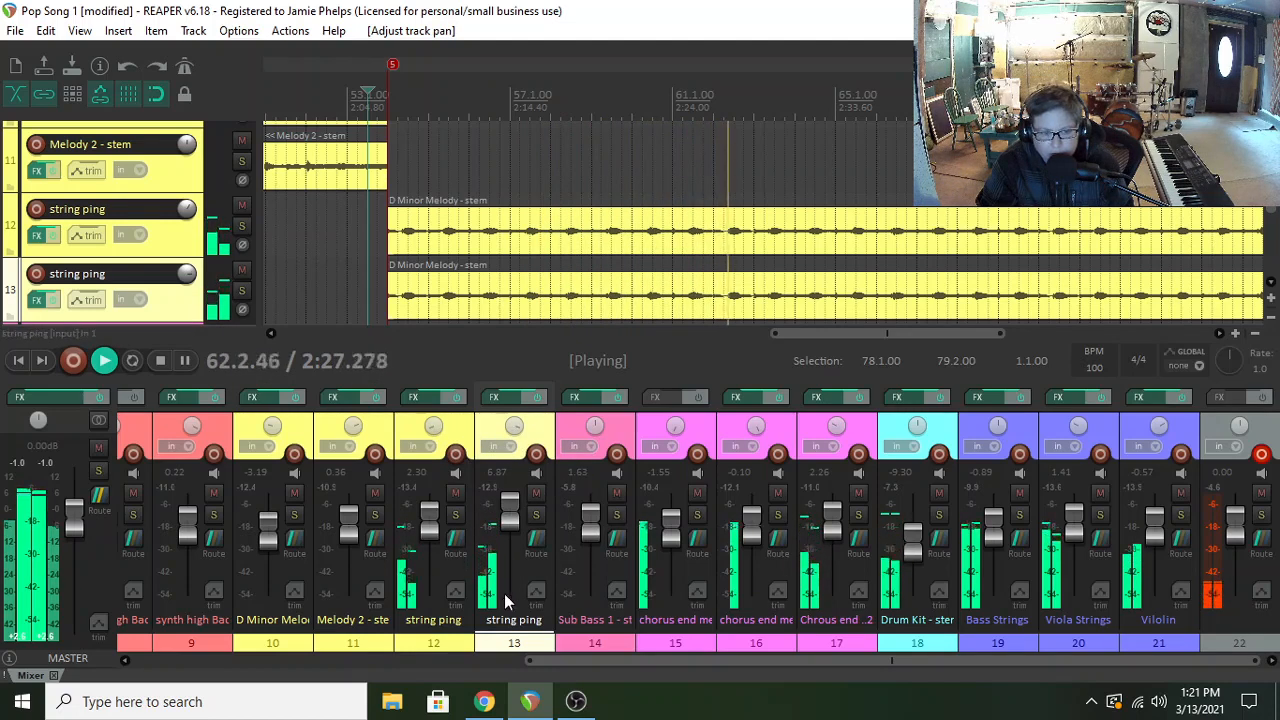
pyautogui.scroll(-3, 504, 593)
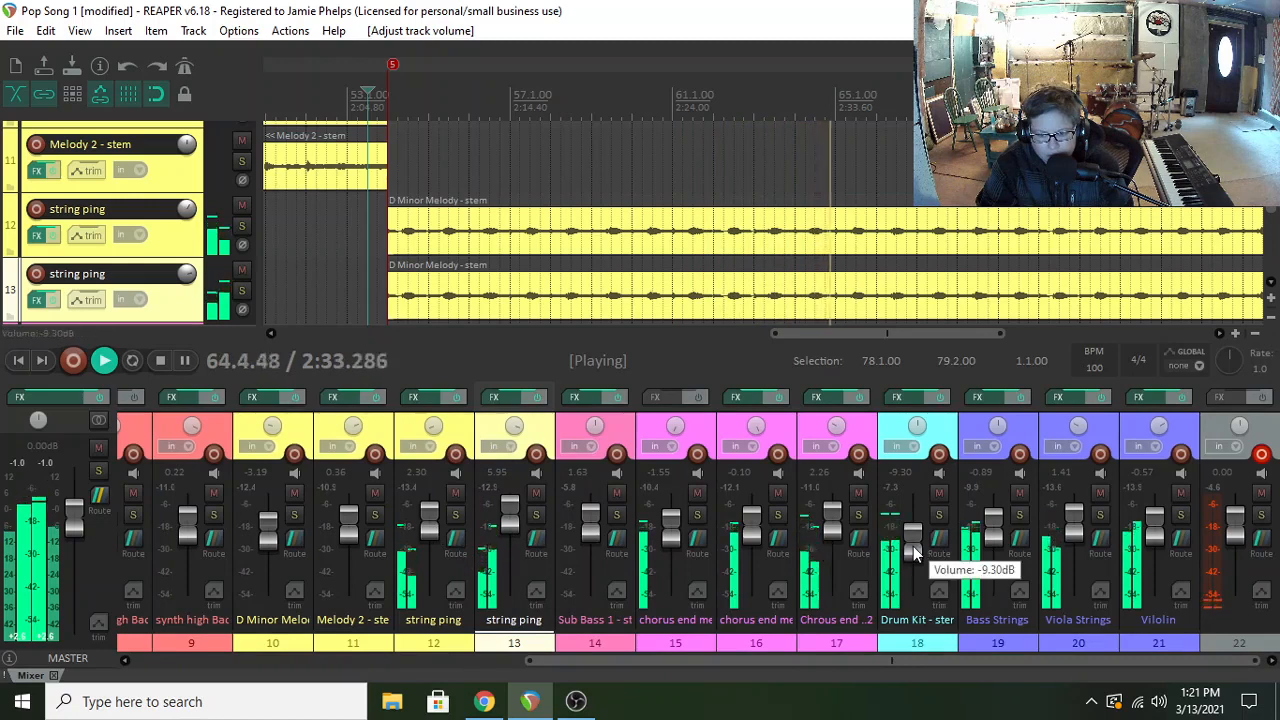
# - Set the Drum Kit volume to -7.62 dB and track 16's chorus end volume to -1.13 dB, keeping track 15 at -1.55 dB
pyautogui.scroll(5, 913, 546)
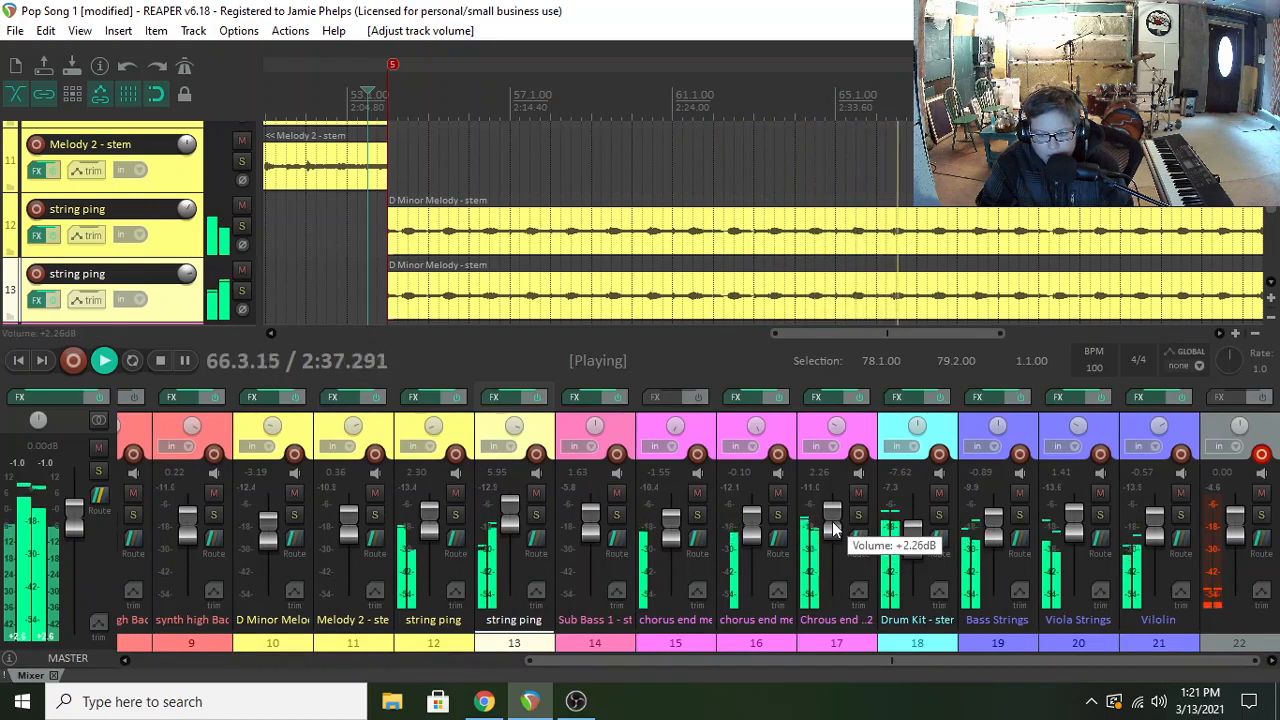
pyautogui.scroll(-3, 754, 522)
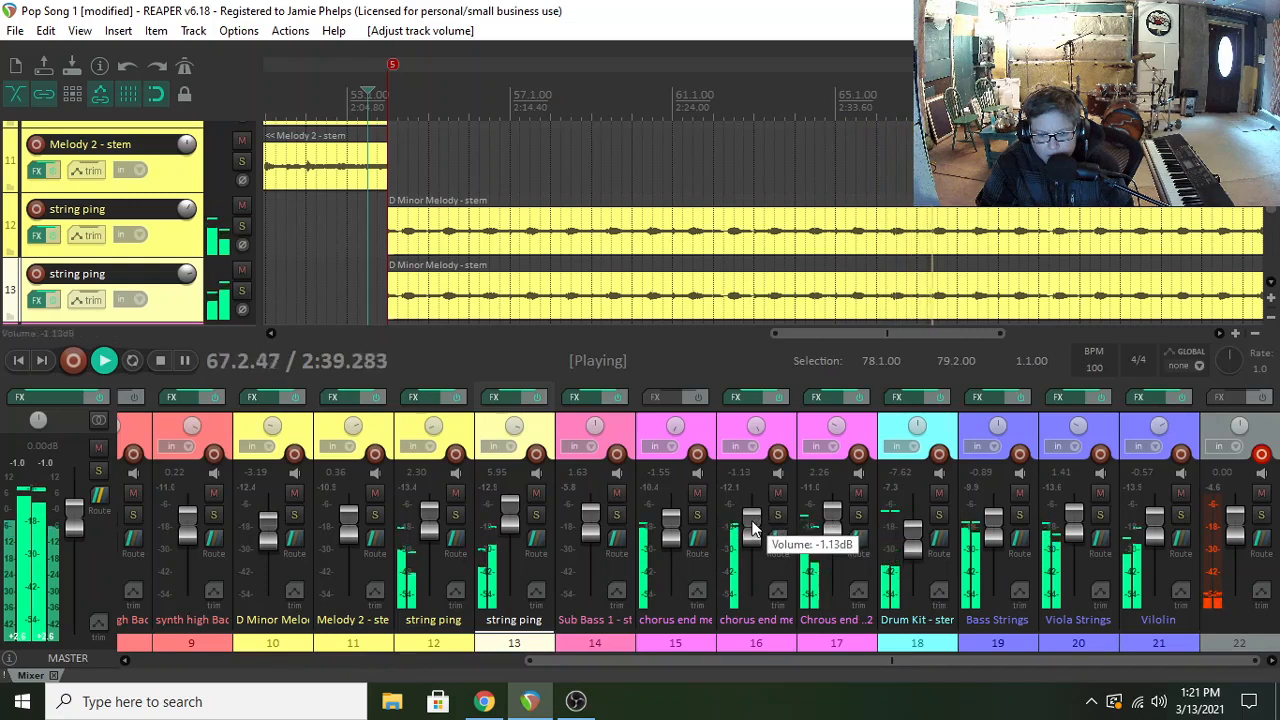
pyautogui.scroll(2, 678, 537)
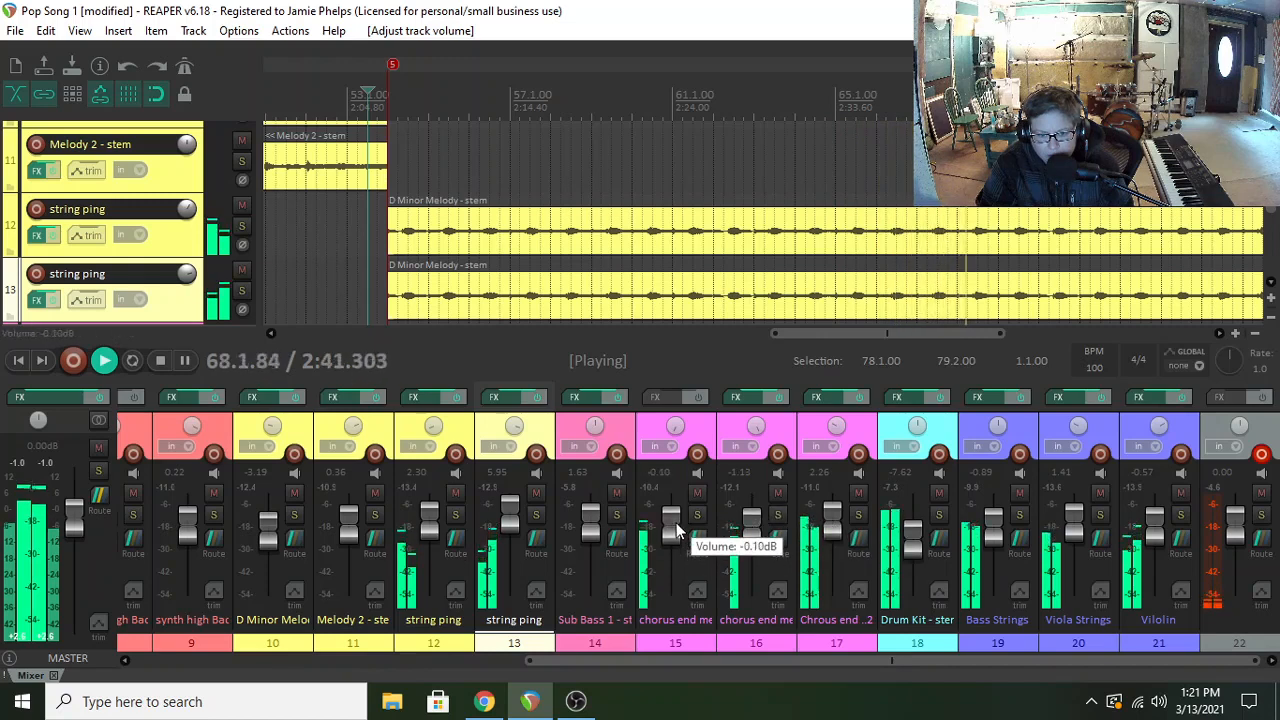
pyautogui.scroll(-2, 678, 537)
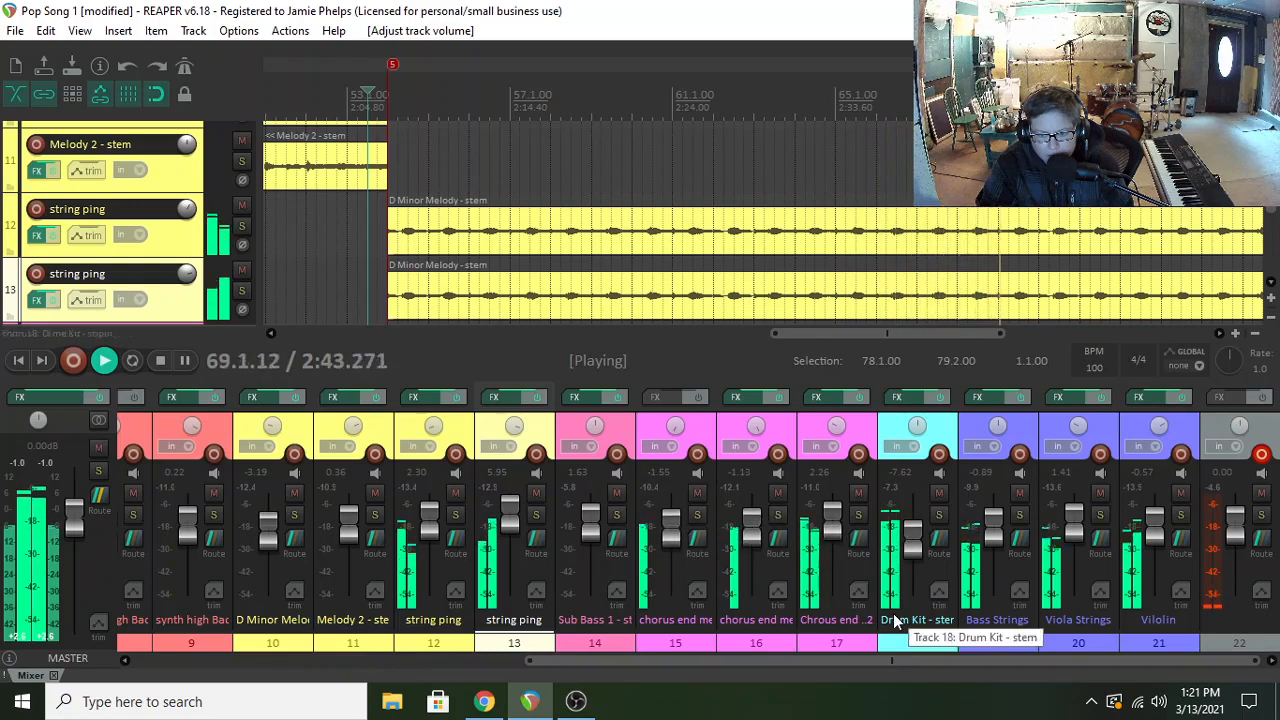
# - Set the volumes of Bass Strings to -0.43 dB, Viola Strings to 2.79 dB and Vilolin to 0.86 dB during playback
pyautogui.scroll(2, 993, 534)
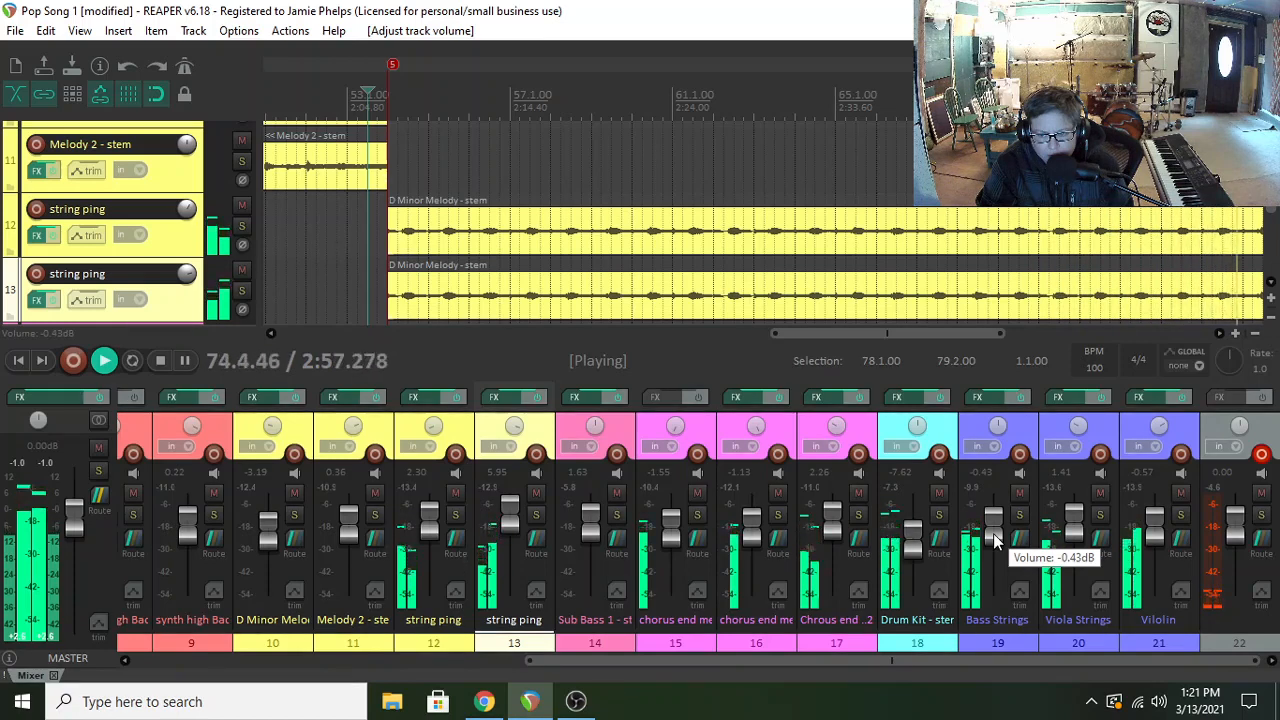
pyautogui.moveTo(1157, 536); pyautogui.dragTo(1157, 533)
pyautogui.moveTo(1077, 531); pyautogui.dragTo(1077, 529)
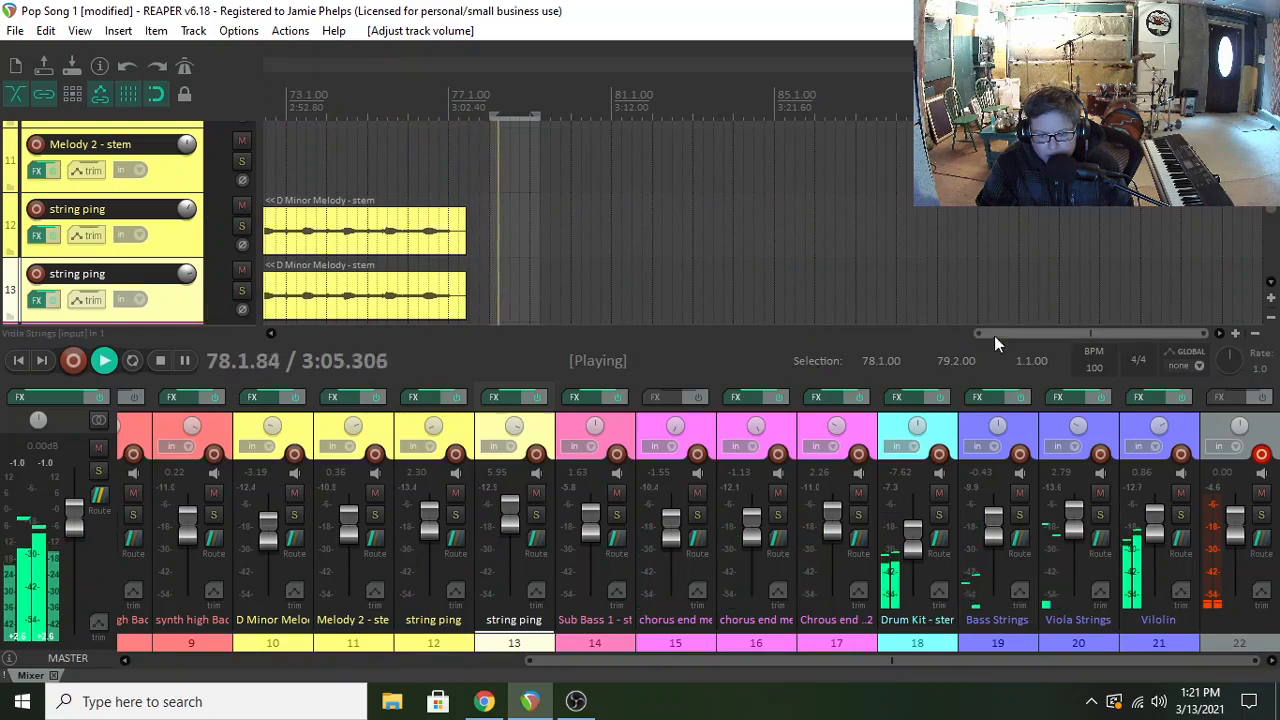
# - Replay the mix from shortly before marker 4 and set the snare volume to -4.92 dB
pyautogui.moveTo(994, 335); pyautogui.dragTo(532, 333)
pyautogui.press('space')
pyautogui.moveTo(1274, 212); pyautogui.dragTo(1274, 187)
pyautogui.moveTo(635, 337); pyautogui.dragTo(758, 337)
pyautogui.scroll(-3, 530, 280)
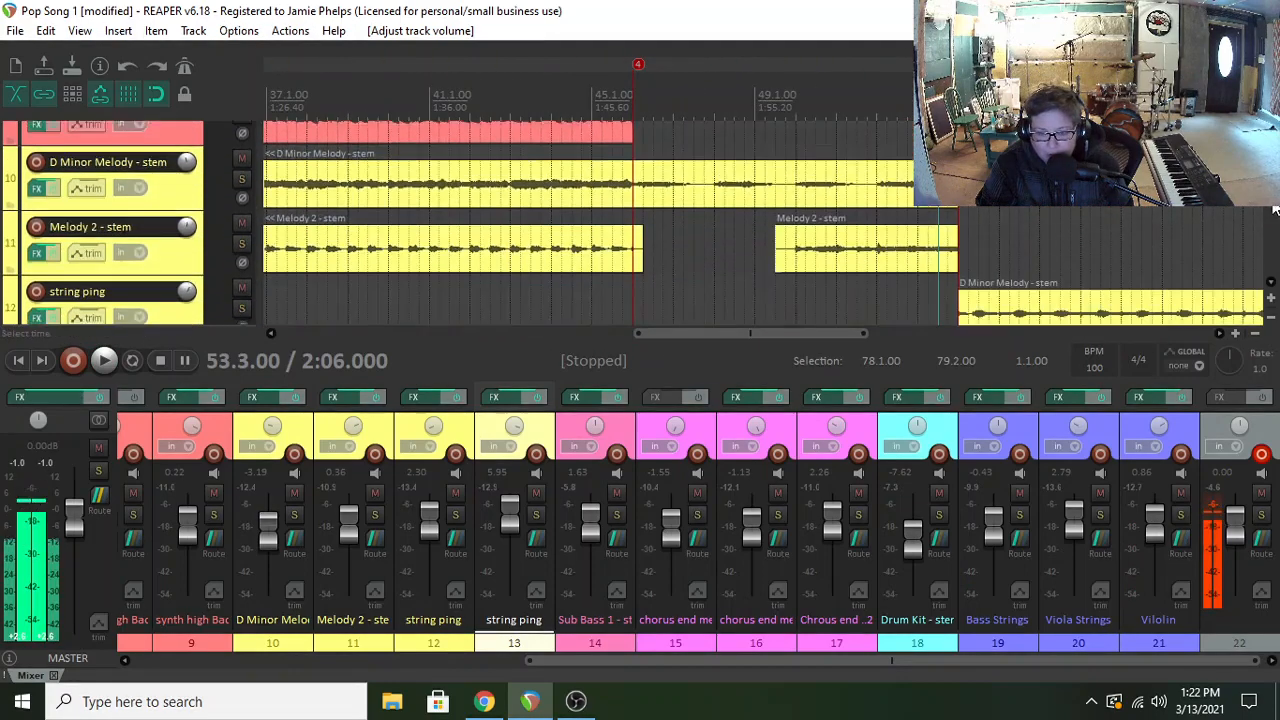
pyautogui.click(540, 305)
pyautogui.press('space')
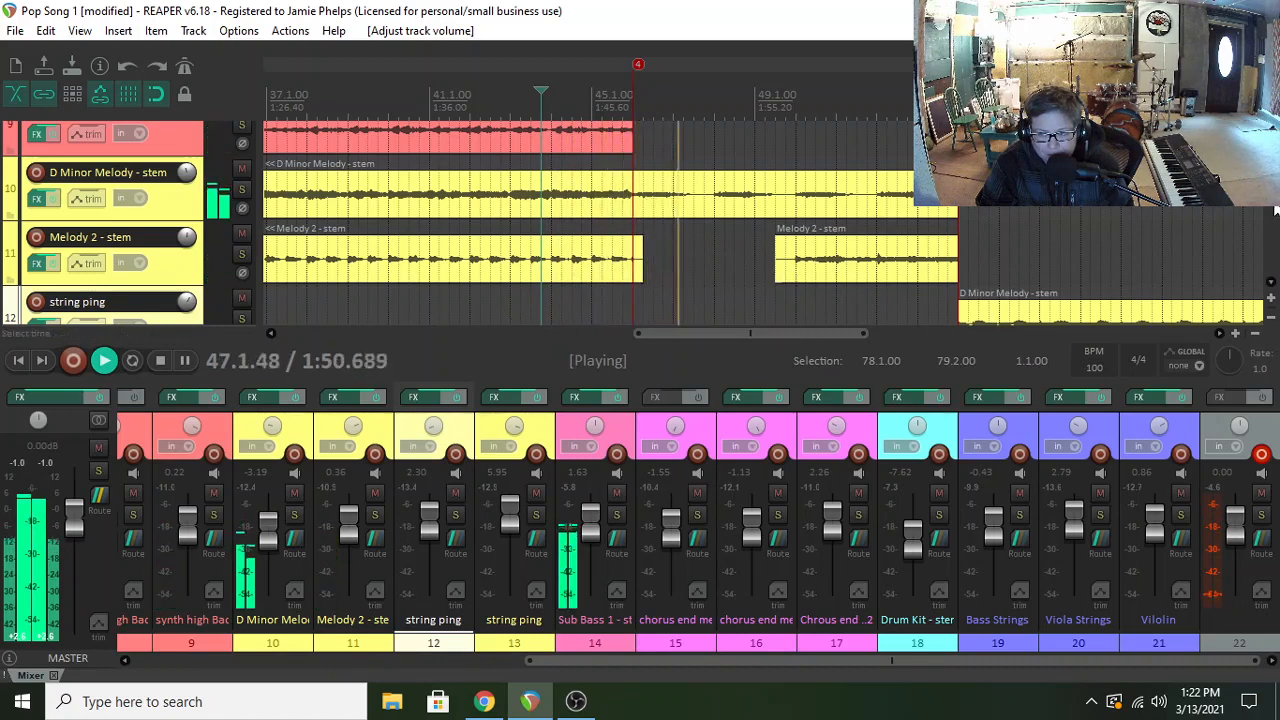
pyautogui.scroll(5, 1275, 210)
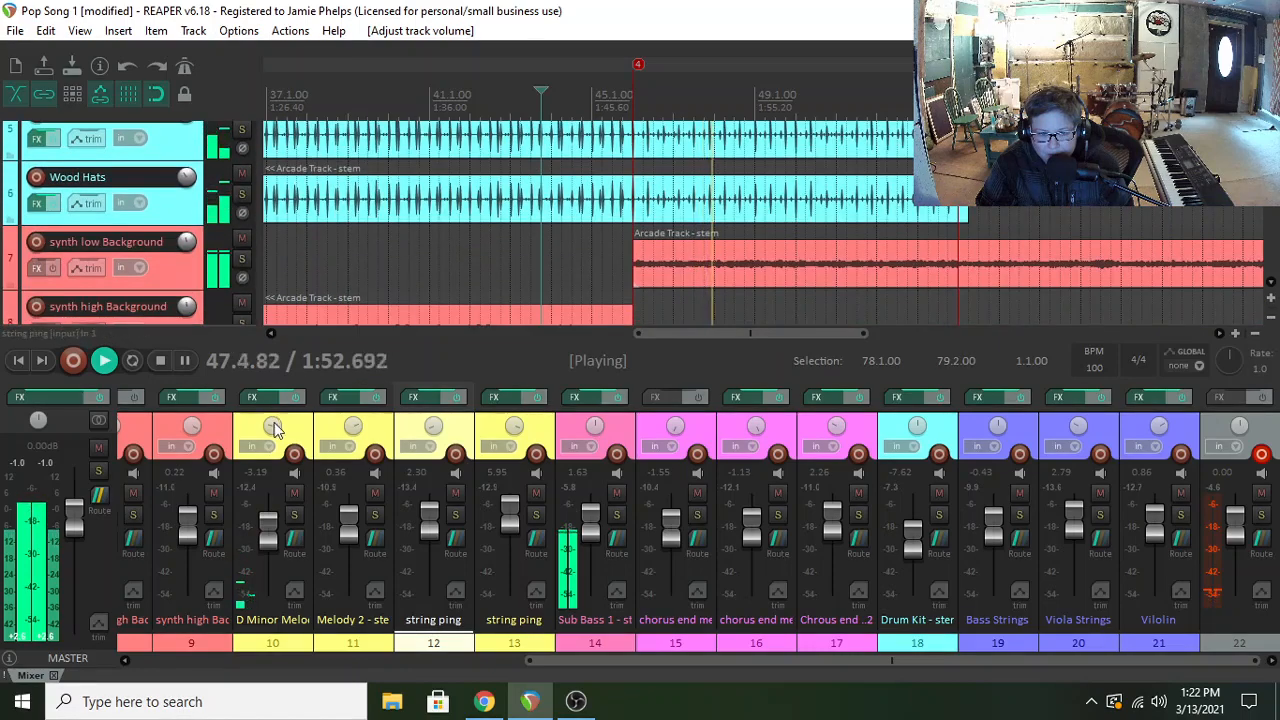
pyautogui.moveTo(520, 662); pyautogui.dragTo(130, 662)
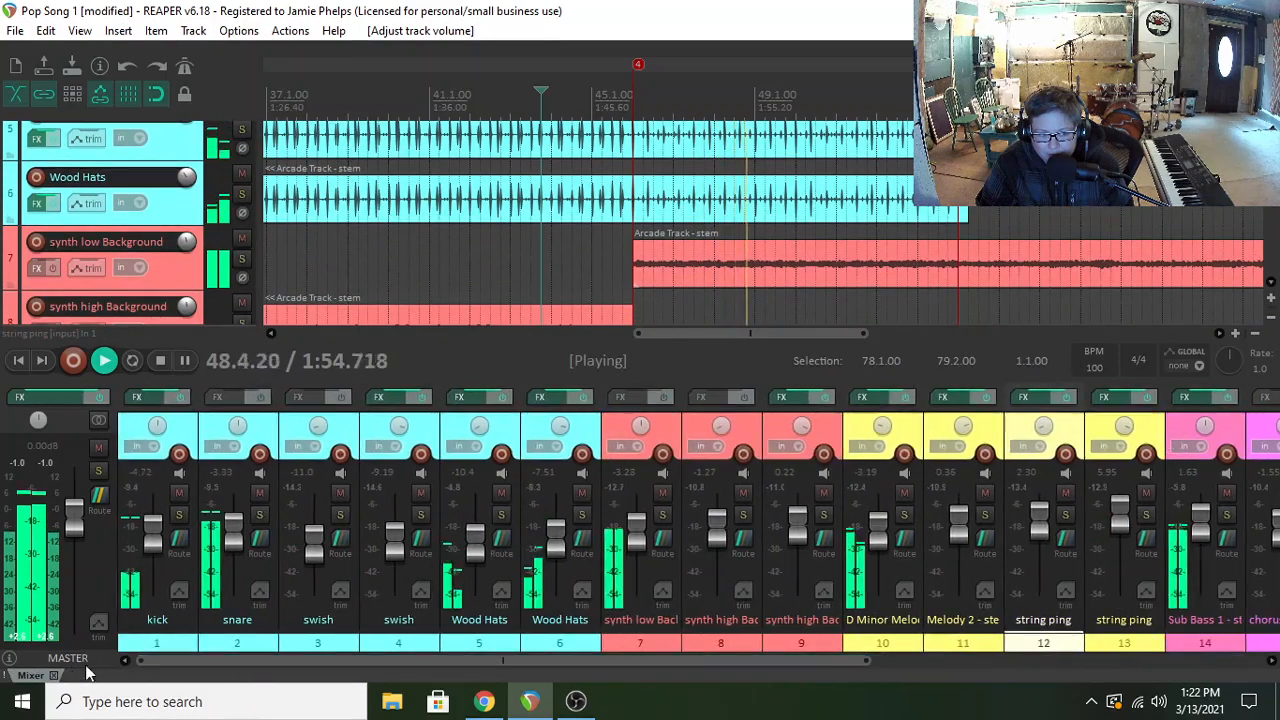
pyautogui.moveTo(235, 525); pyautogui.dragTo(235, 531)
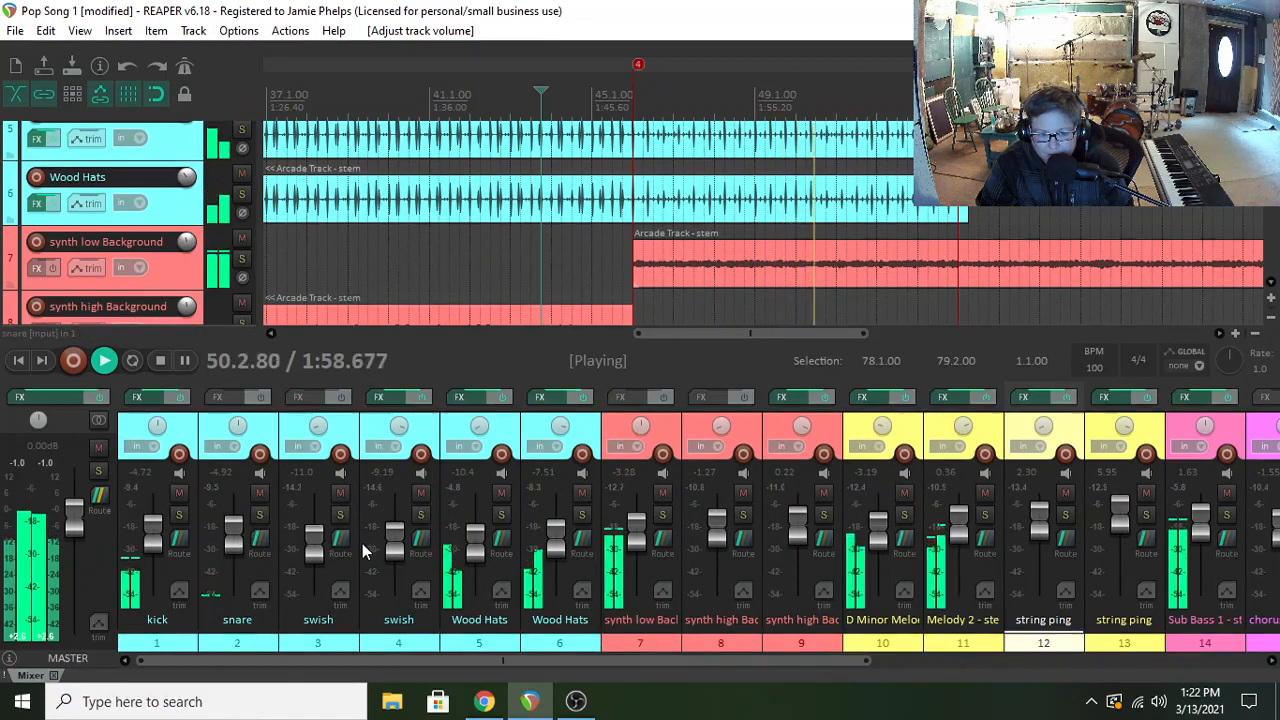
# - Listen to the transition past marker 5 while checking the levels of the melody, chorus end and string tracks
pyautogui.moveTo(461, 663); pyautogui.dragTo(561, 663)
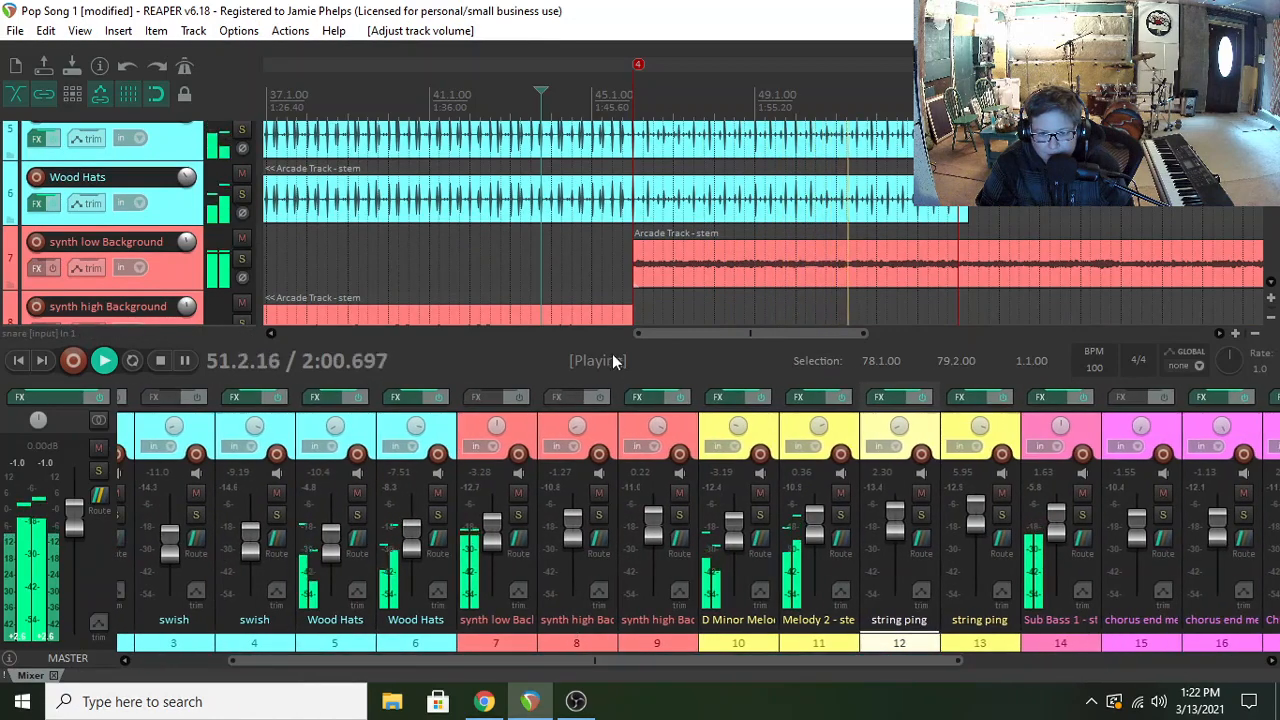
pyautogui.moveTo(660, 333); pyautogui.dragTo(748, 335)
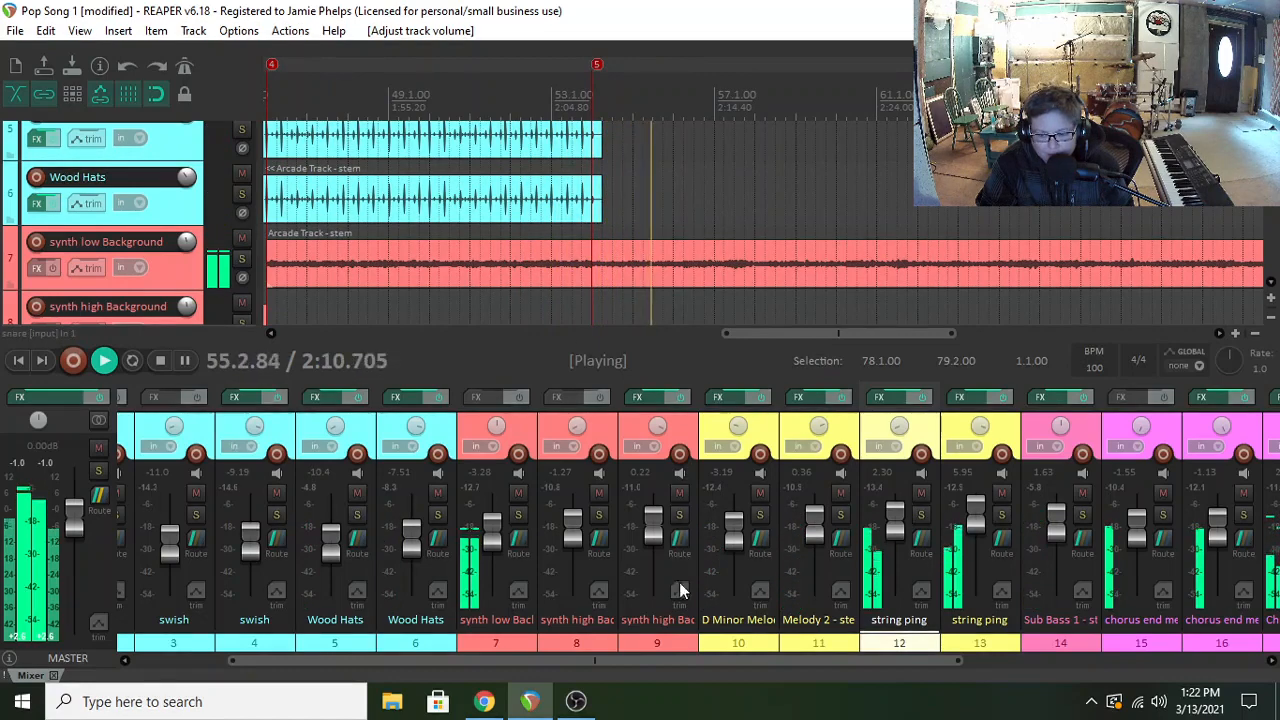
pyautogui.moveTo(678, 663); pyautogui.dragTo(875, 664)
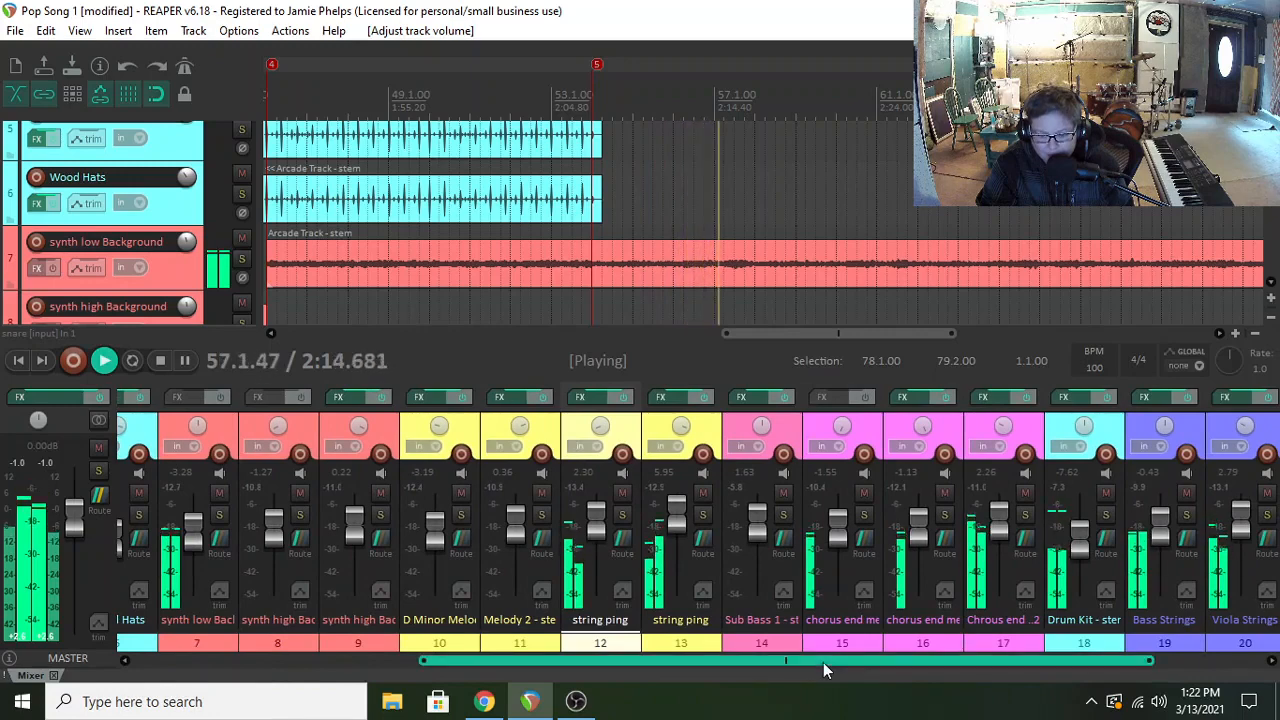
pyautogui.moveTo(823, 662); pyautogui.dragTo(906, 665)
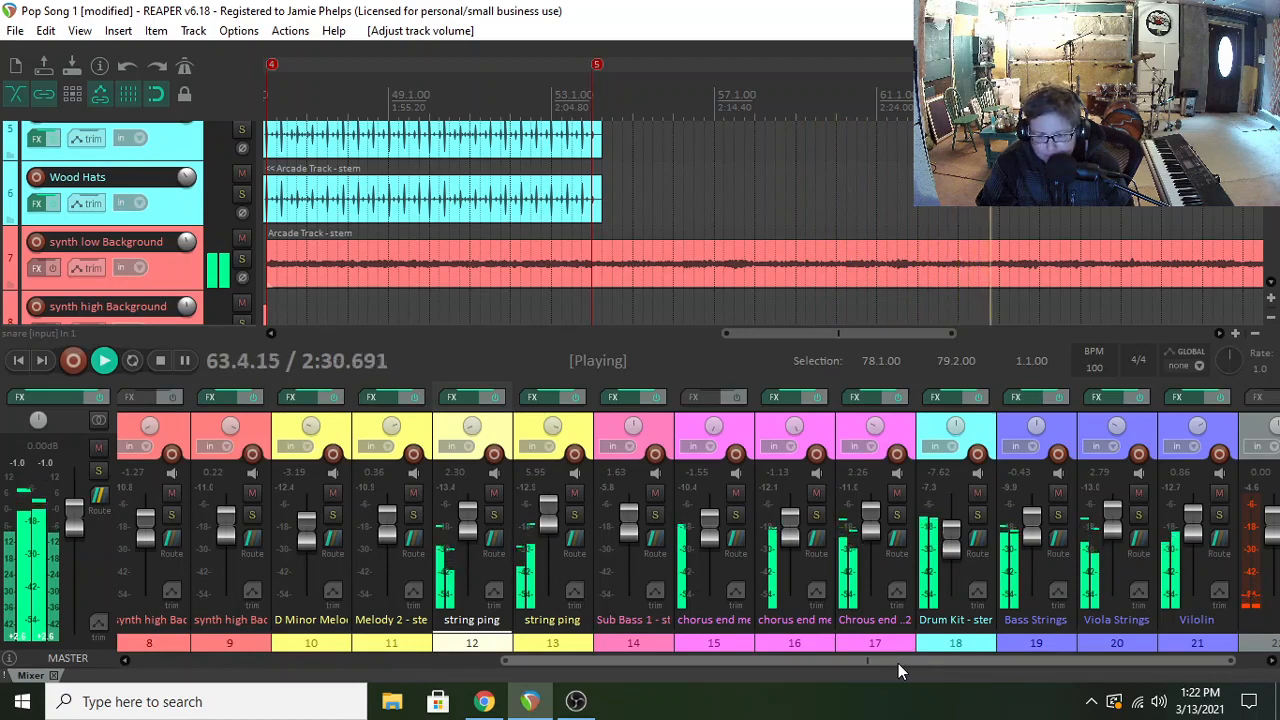
# - Stop playback and place the edit cursor at 44.2.00, shortly before marker 4
pyautogui.moveTo(898, 663); pyautogui.dragTo(772, 661)
pyautogui.moveTo(810, 332); pyautogui.dragTo(673, 329)
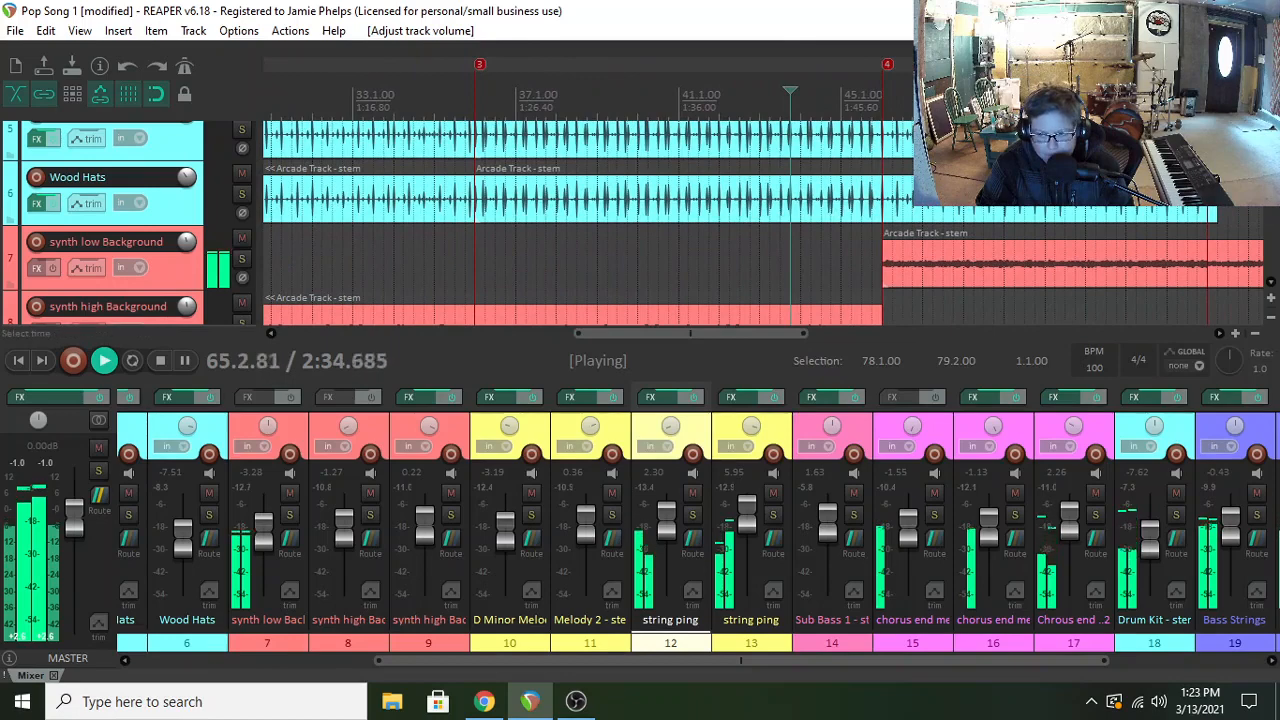
pyautogui.moveTo(1271, 165); pyautogui.dragTo(1271, 135)
pyautogui.press('space')
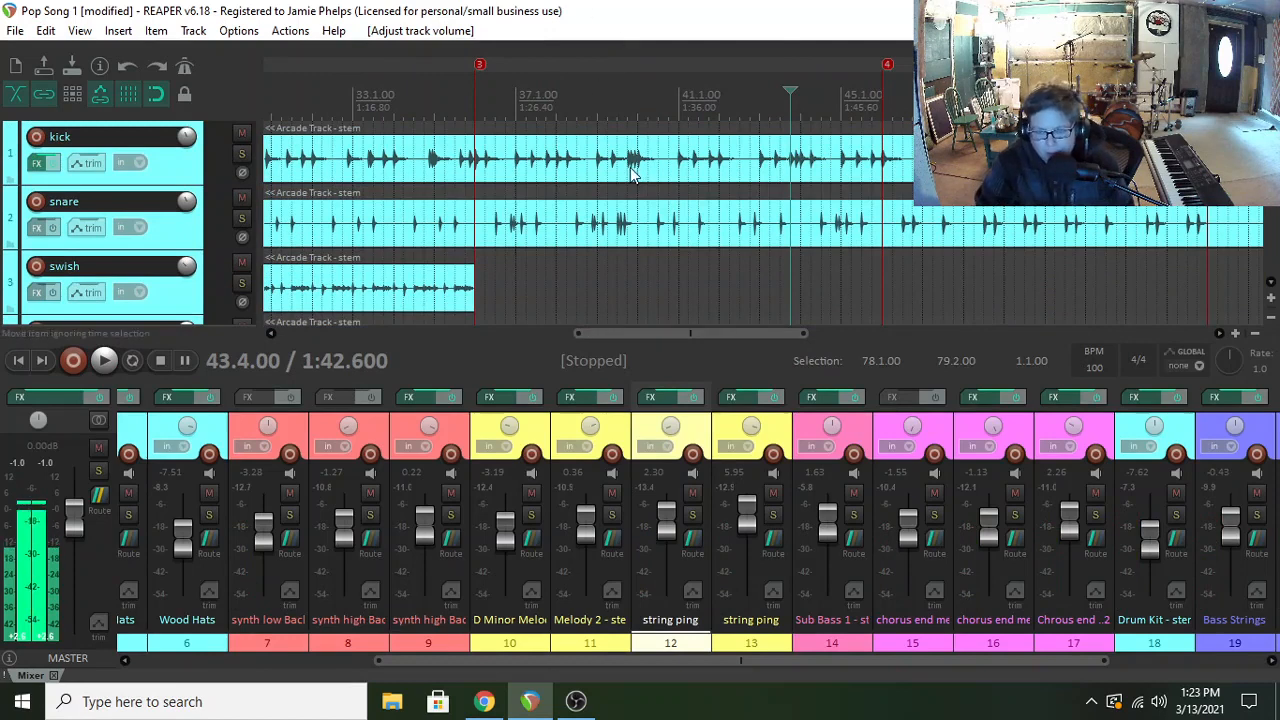
pyautogui.click(808, 266)
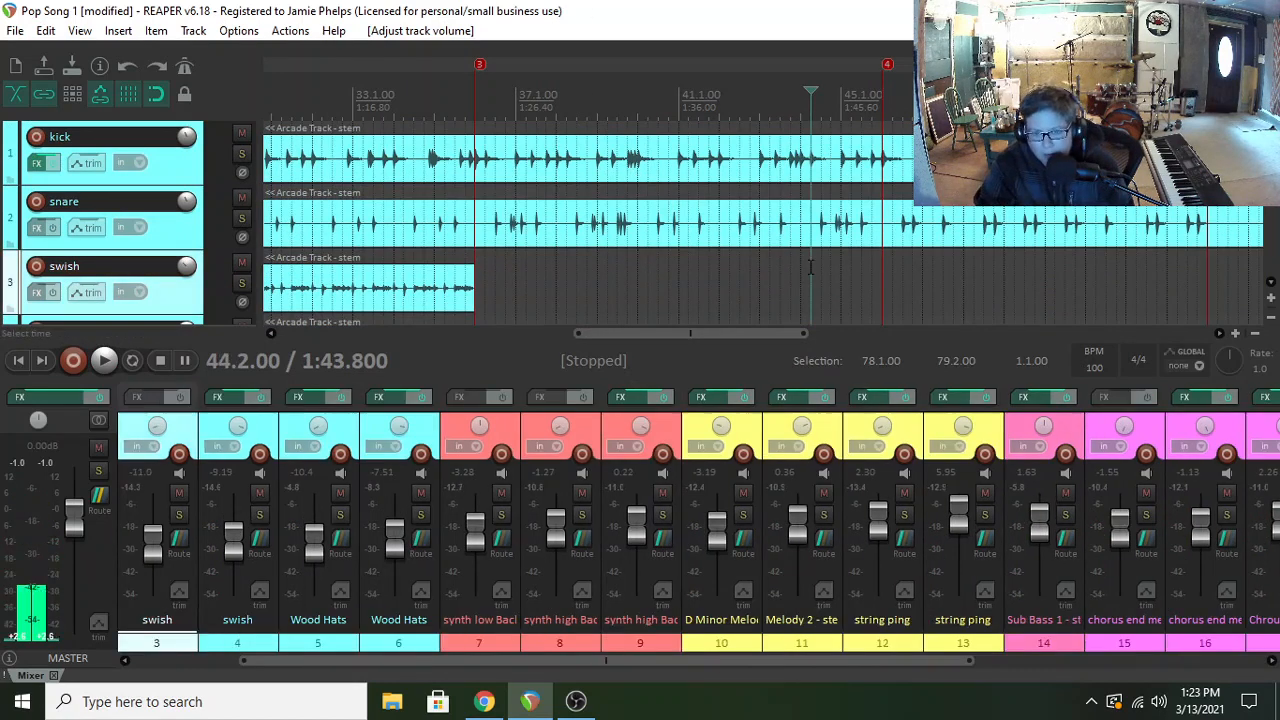
# - Play the mix from 44.2.00 to past marker 5, setting the Sub Bass 1 volume to -0.33 dB
pyautogui.press('space')
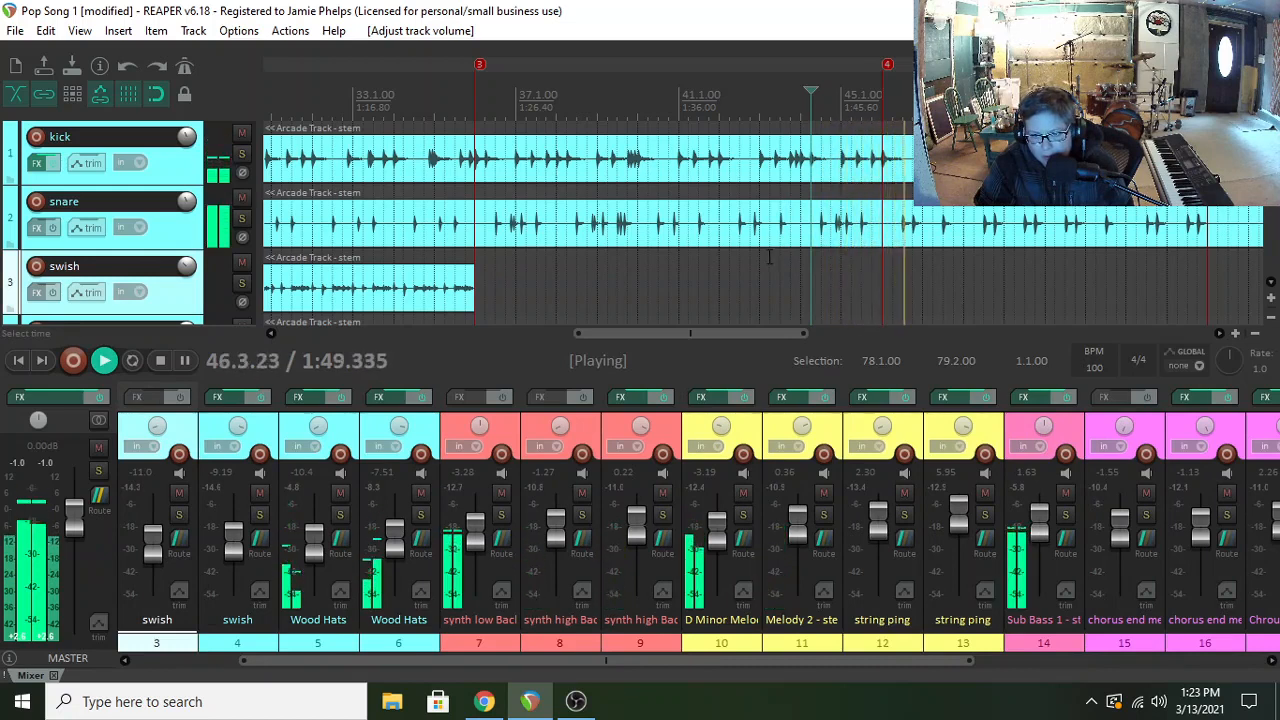
pyautogui.moveTo(1038, 520); pyautogui.dragTo(1040, 531)
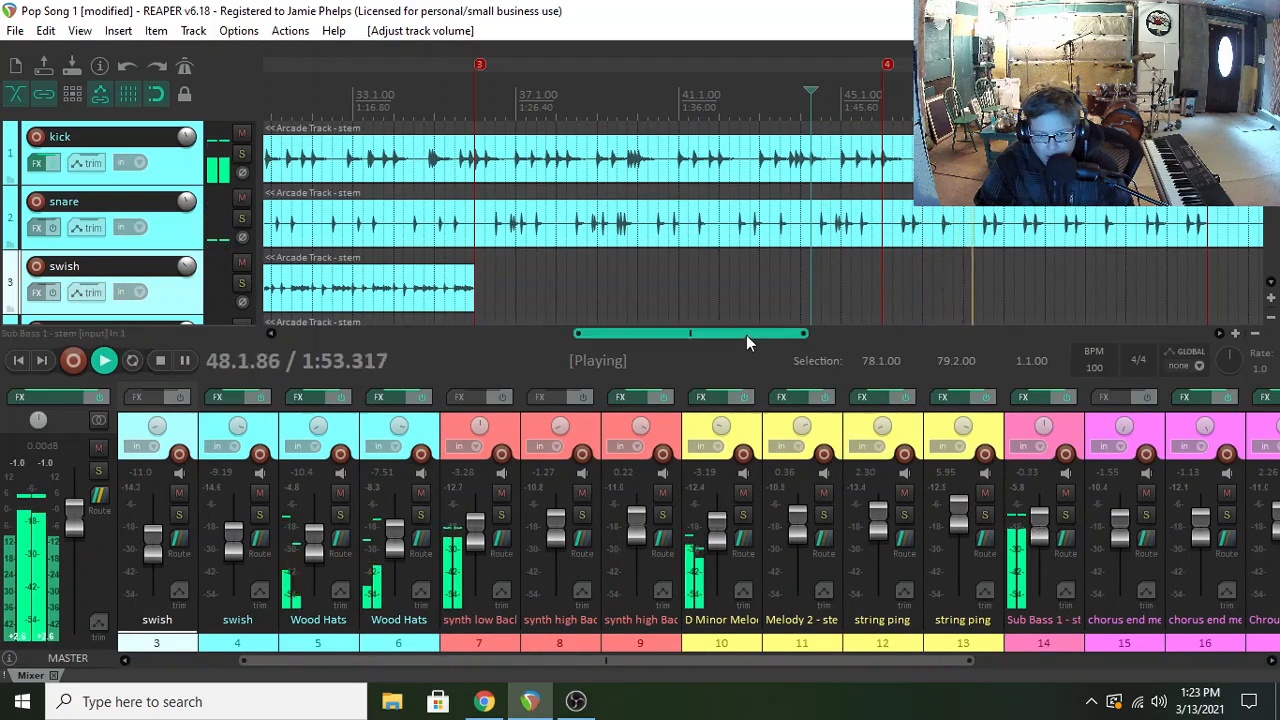
pyautogui.moveTo(746, 335); pyautogui.dragTo(817, 327)
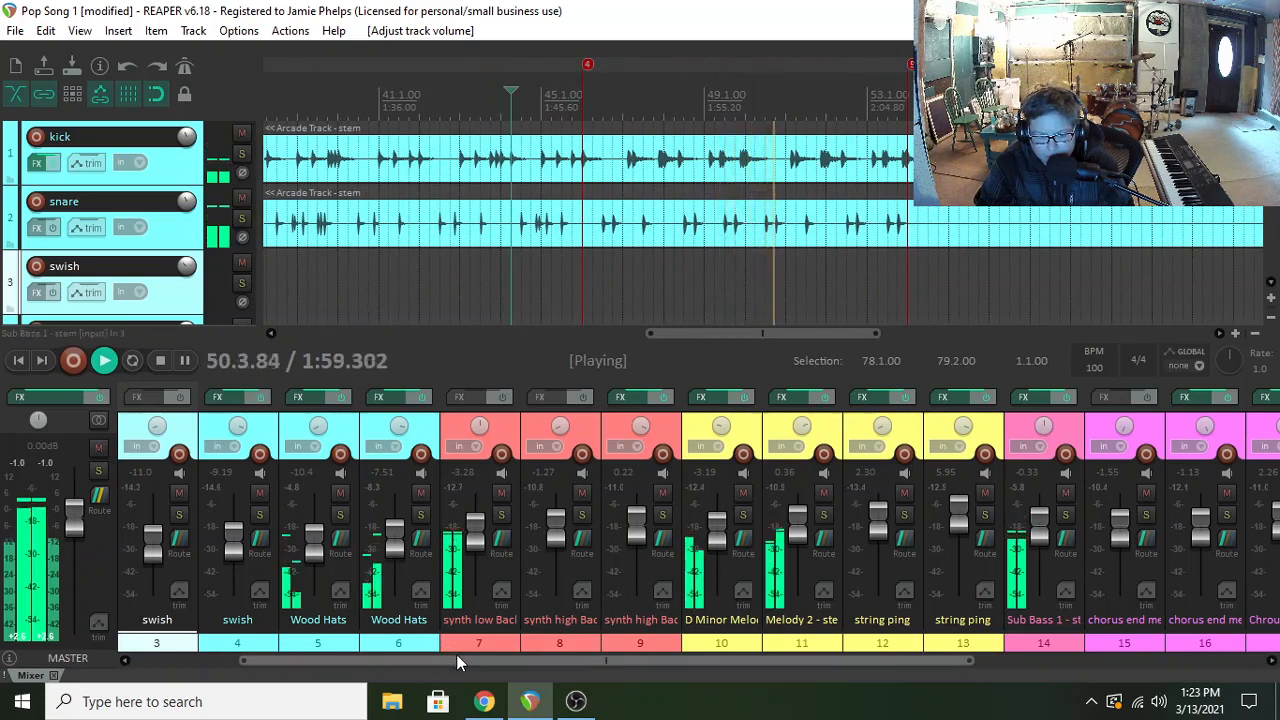
pyautogui.moveTo(456, 654); pyautogui.dragTo(296, 650)
pyautogui.scroll(-2, 237, 567)
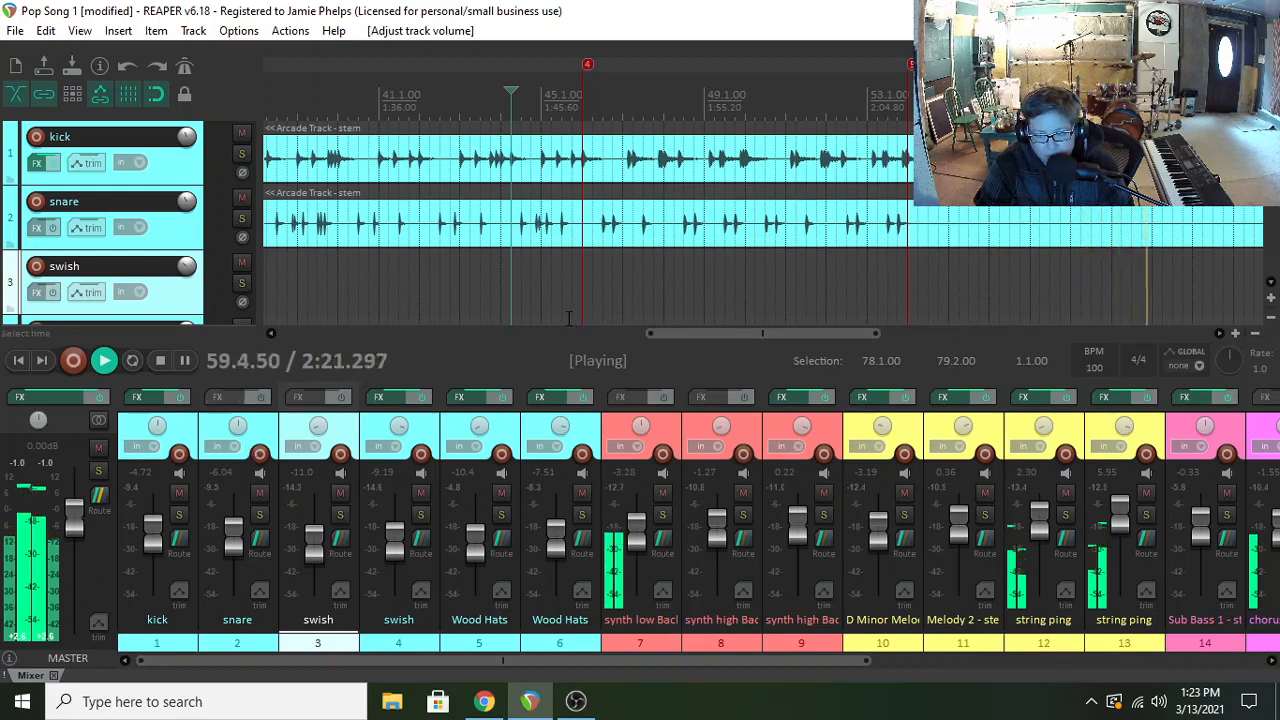
pyautogui.moveTo(491, 663); pyautogui.dragTo(868, 671)
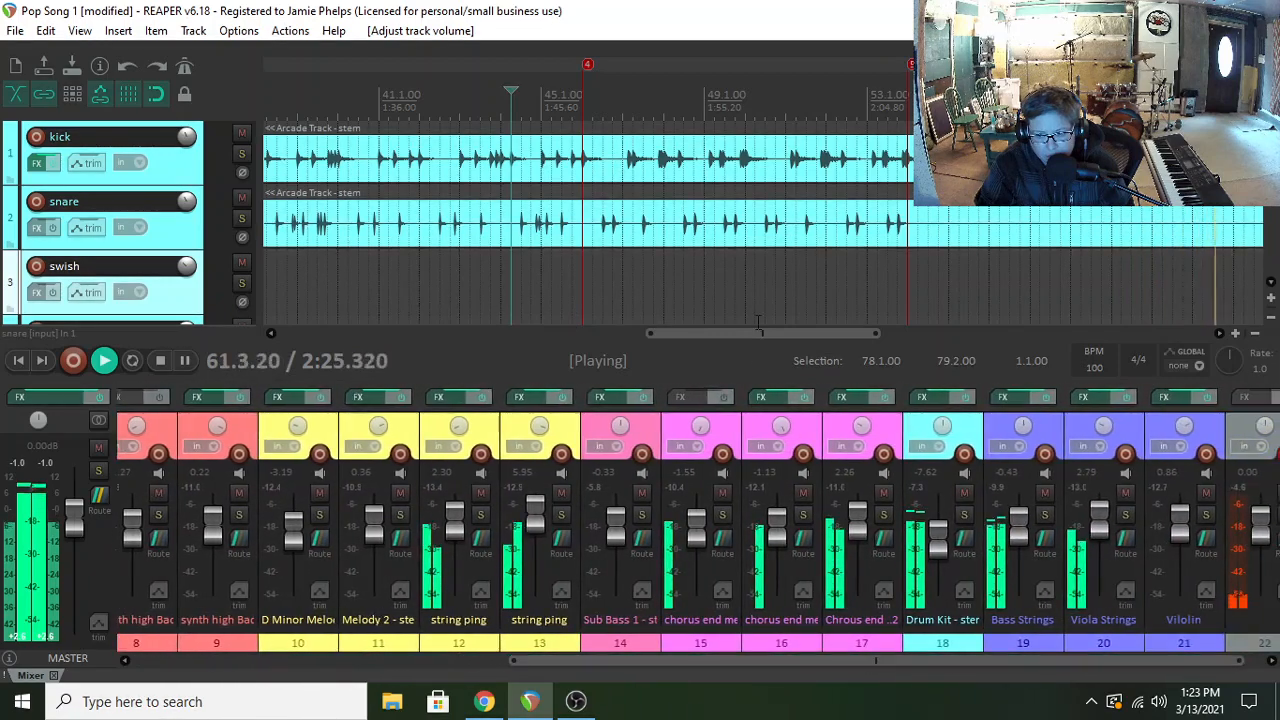
pyautogui.press('space')
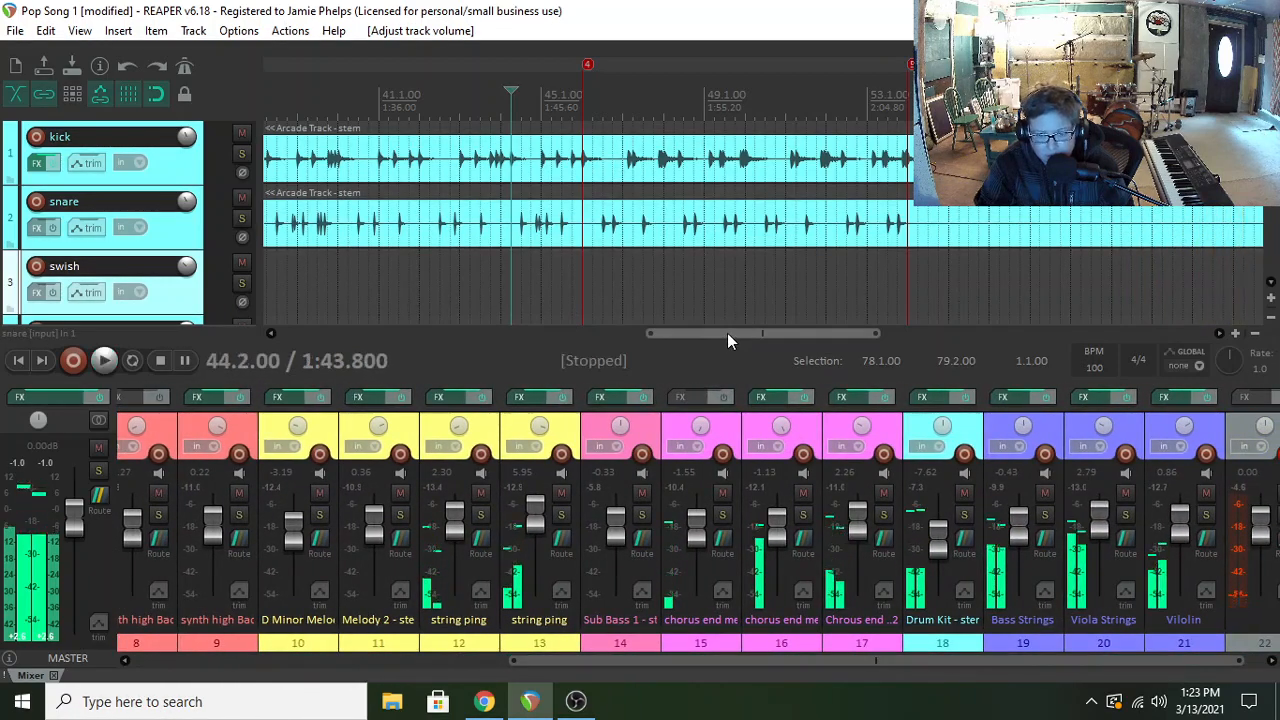
# - Place the edit cursor at 5.3.00, just before the kick's first item, and play the mix from there
pyautogui.moveTo(727, 333); pyautogui.dragTo(362, 335)
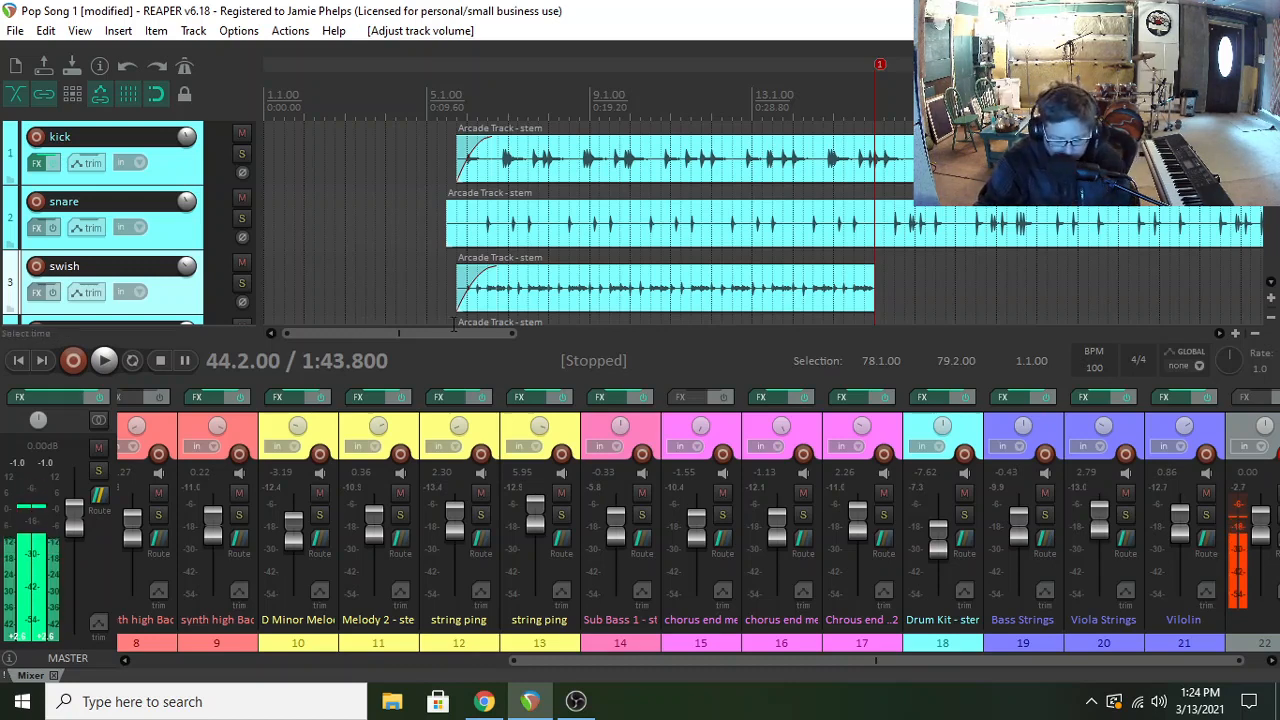
pyautogui.click(439, 259)
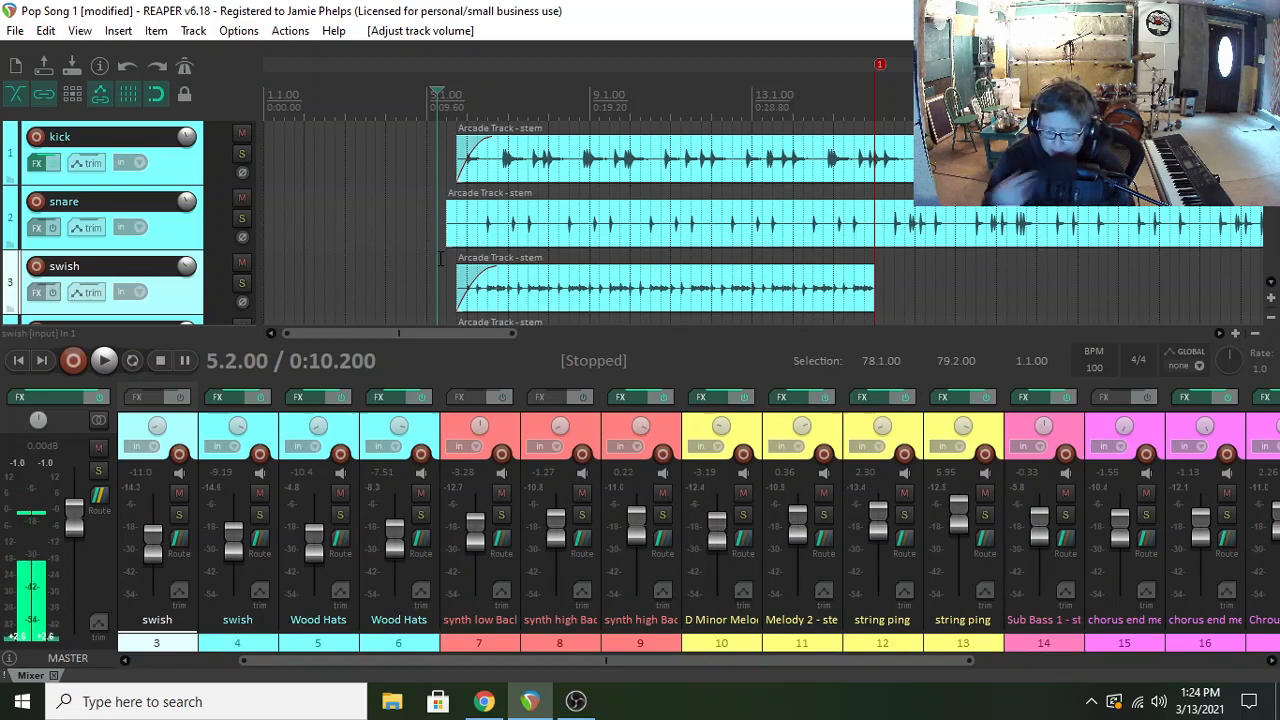
pyautogui.click(452, 178)
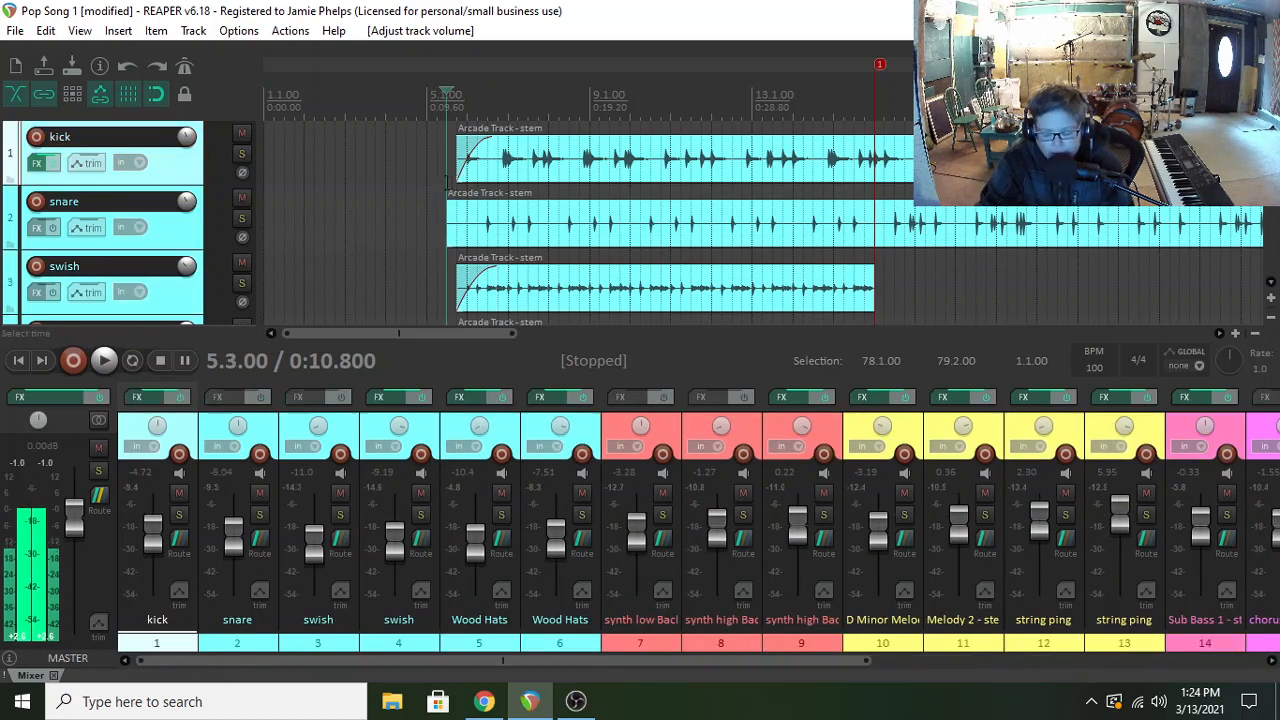
pyautogui.press('space')
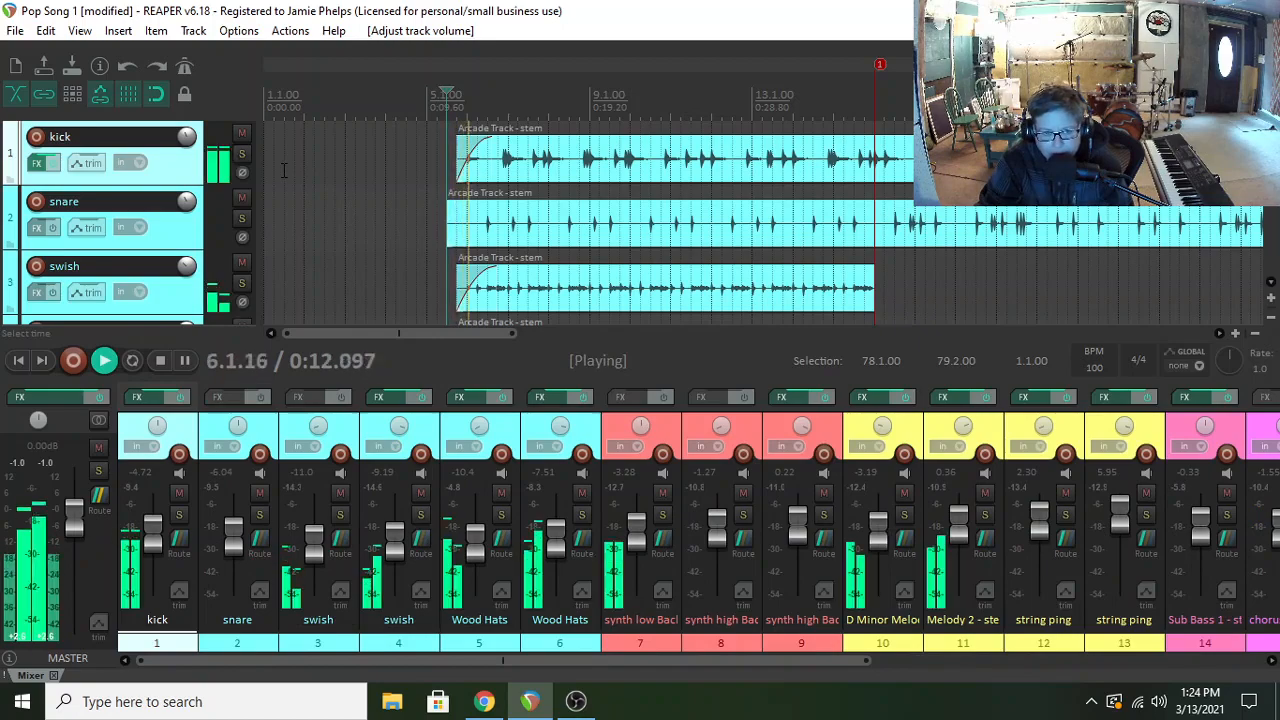
# - Compare the transitions at markers 3 and 1 by playing from shortly before each marker, ending with playback stopped
pyautogui.moveTo(396, 334); pyautogui.dragTo(661, 337)
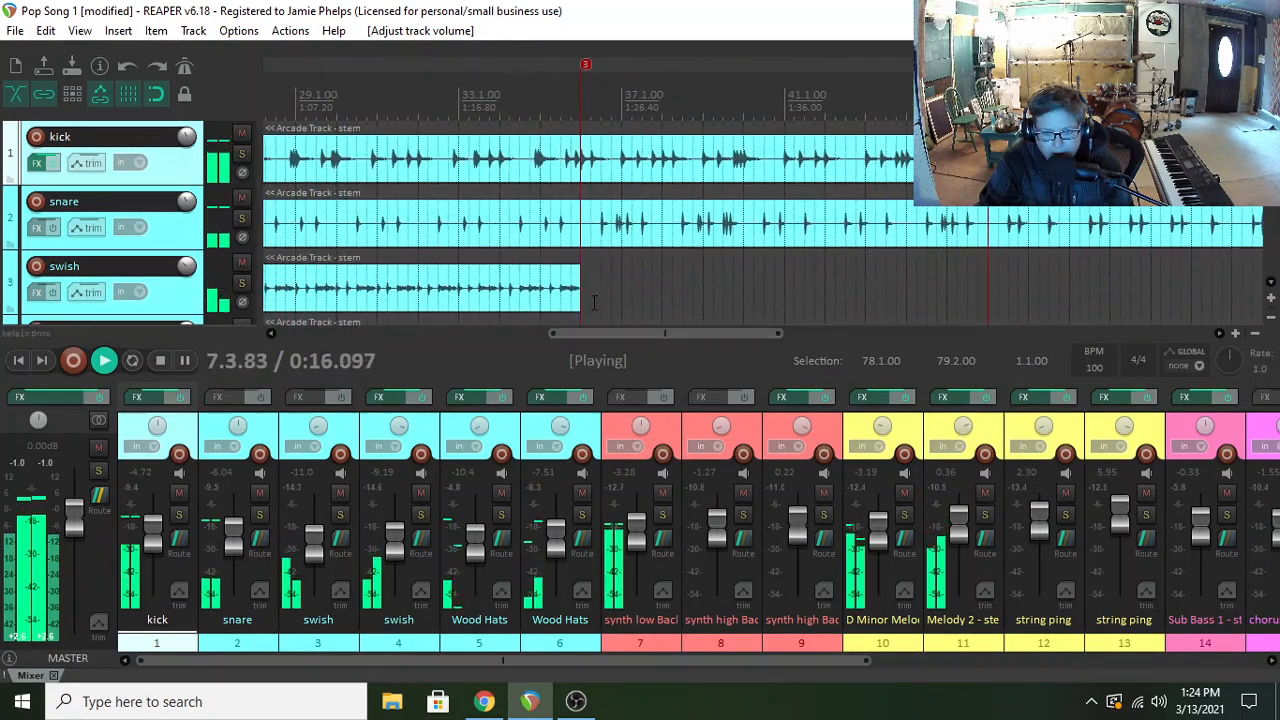
pyautogui.click(564, 253)
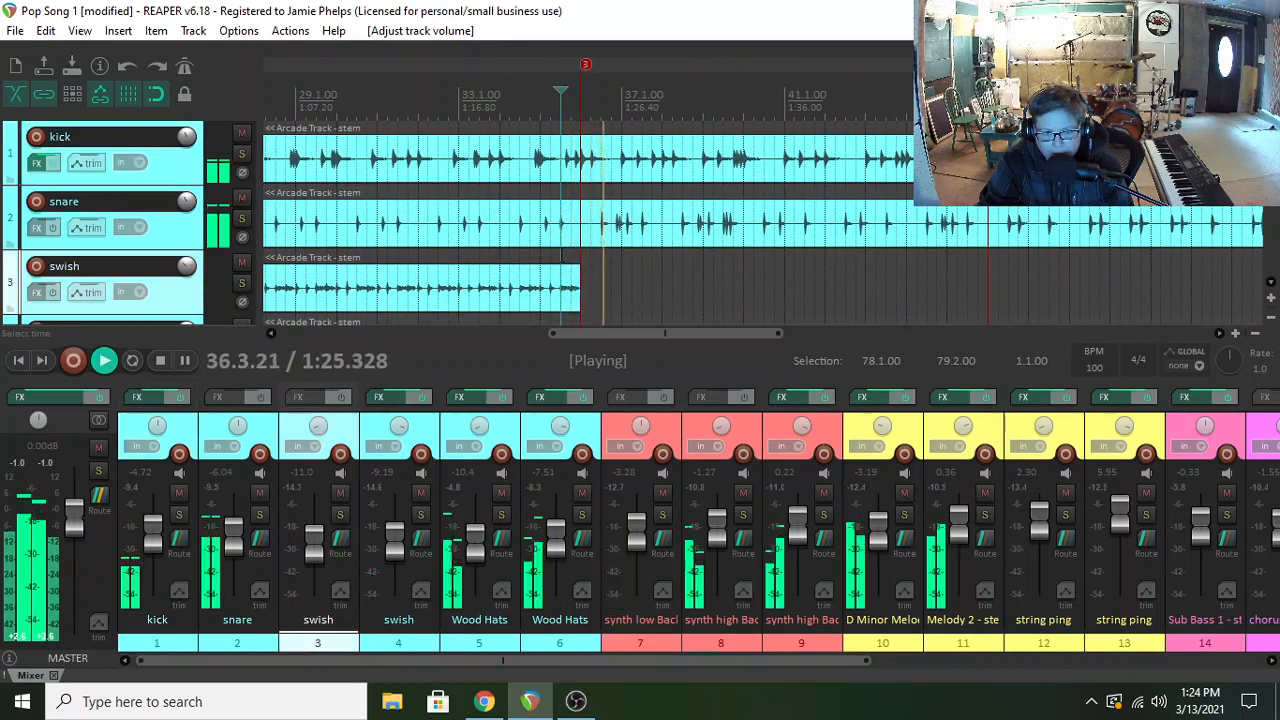
pyautogui.moveTo(621, 329)
pyautogui.mouseDown()
pyautogui.moveTo(548, 331)
pyautogui.moveTo(640, 331)
pyautogui.mouseUp()
pyautogui.click(493, 256)
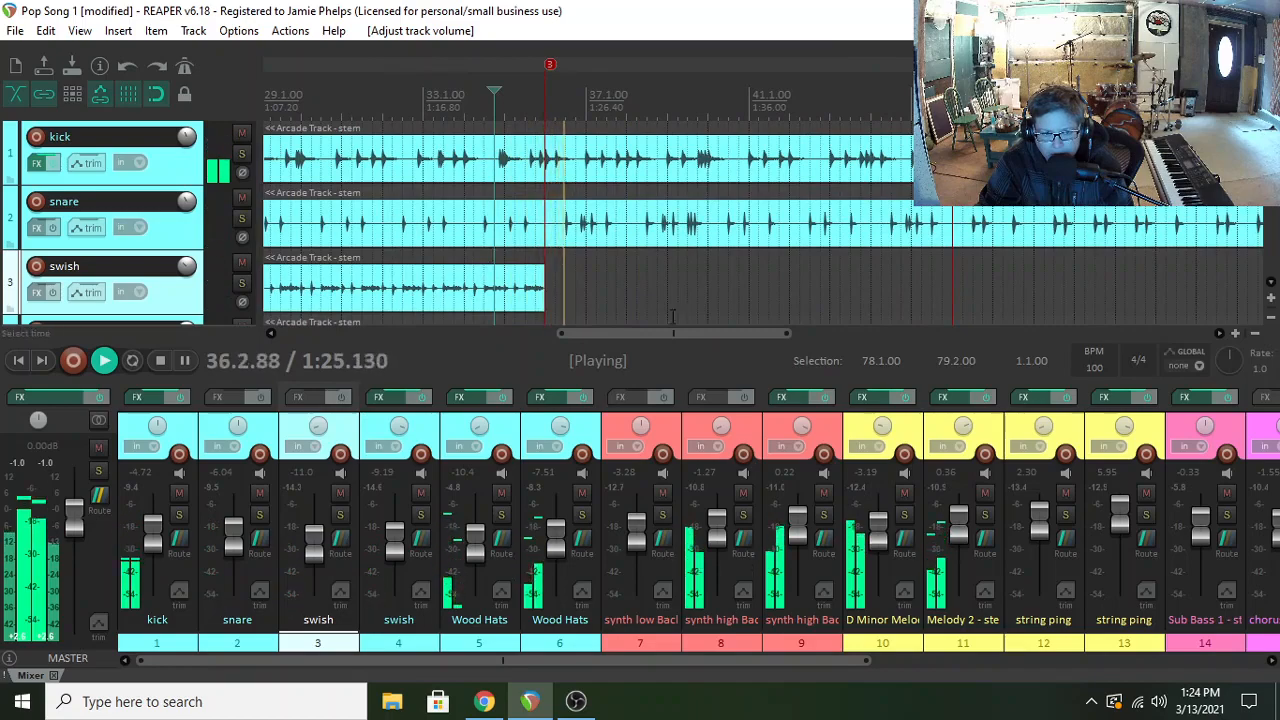
pyautogui.moveTo(658, 333); pyautogui.dragTo(452, 308)
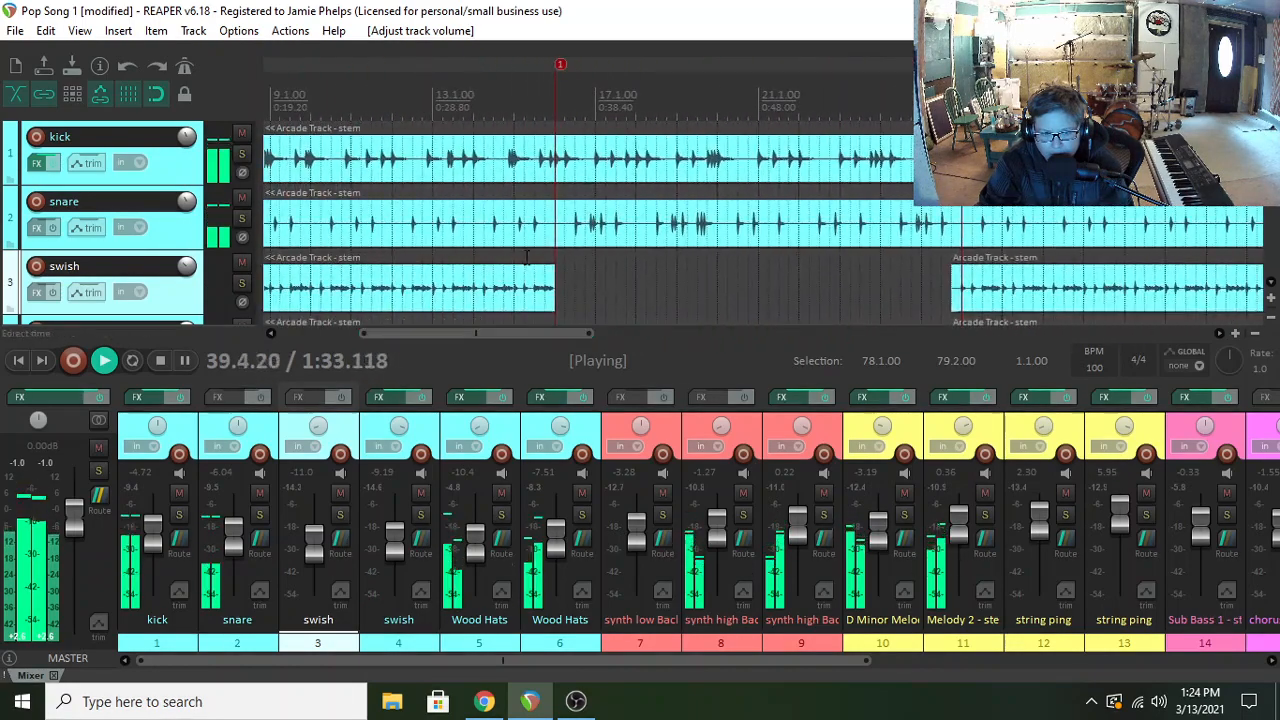
pyautogui.click(535, 253)
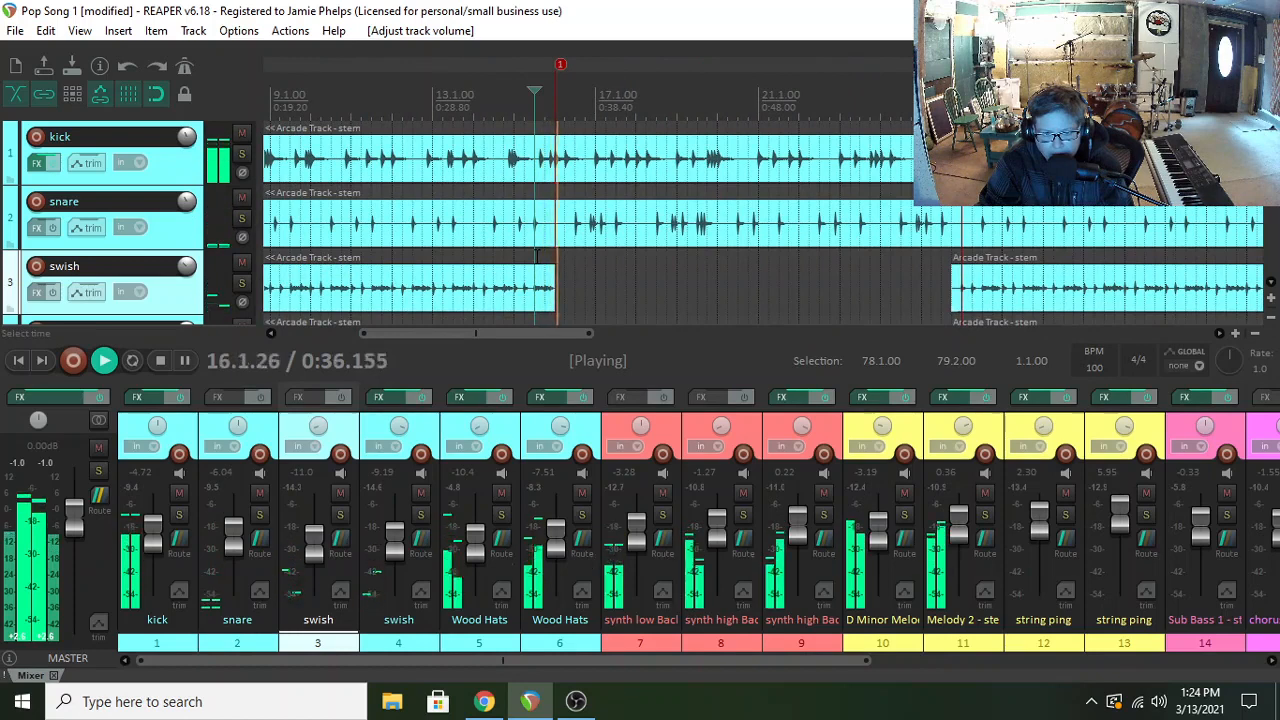
pyautogui.press('space')
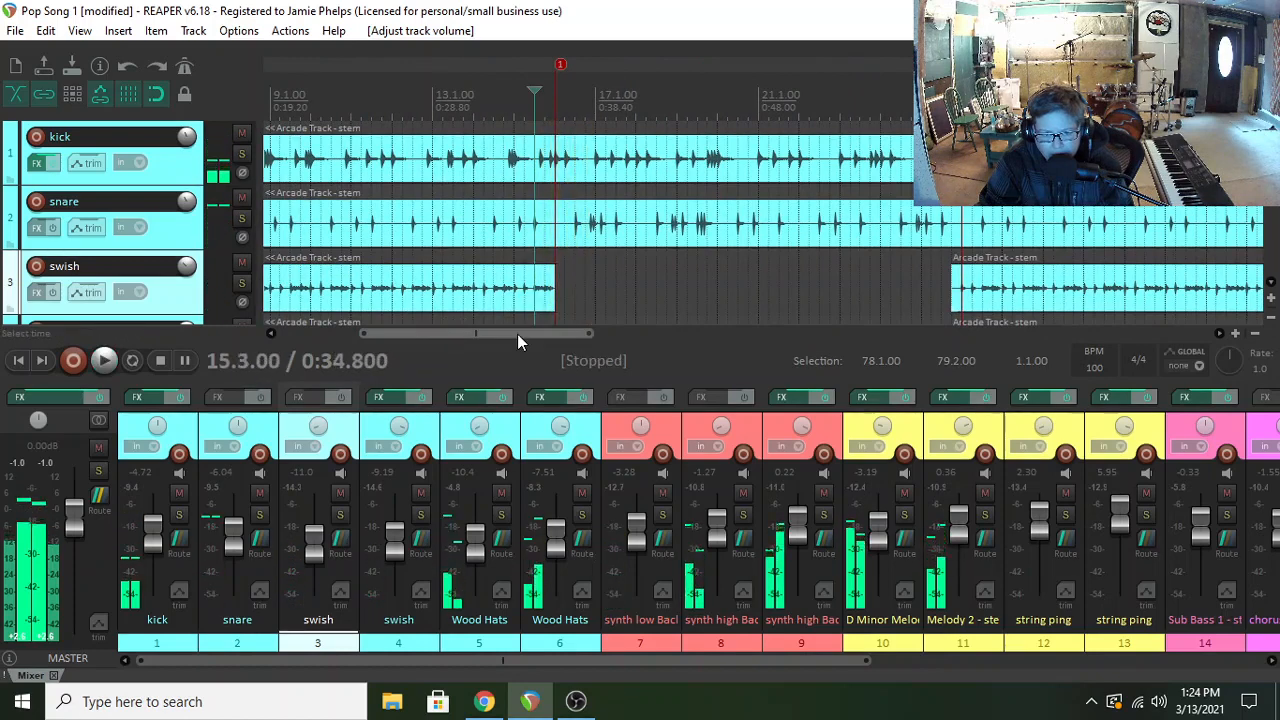
# - Look through the items of all tracks at the song's beginning and place the edit cursor at 5.1.00
pyautogui.moveTo(513, 334); pyautogui.dragTo(393, 334)
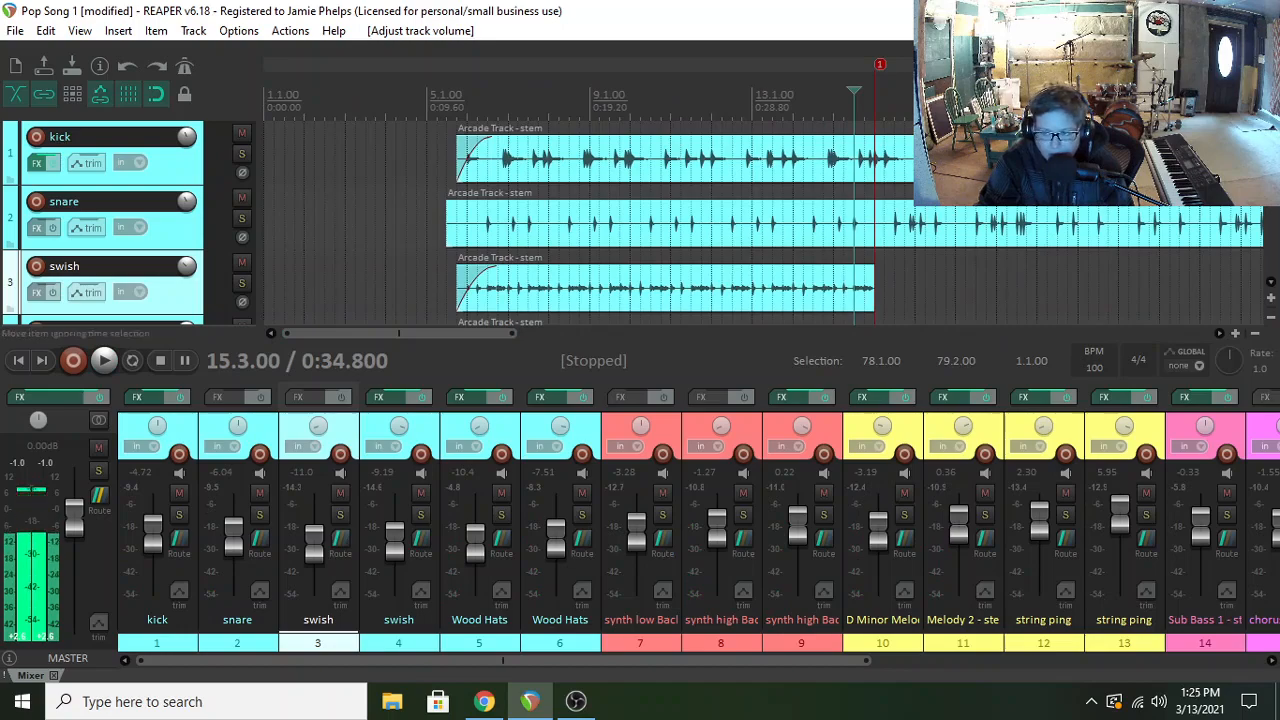
pyautogui.scroll(-10, 1258, 256)
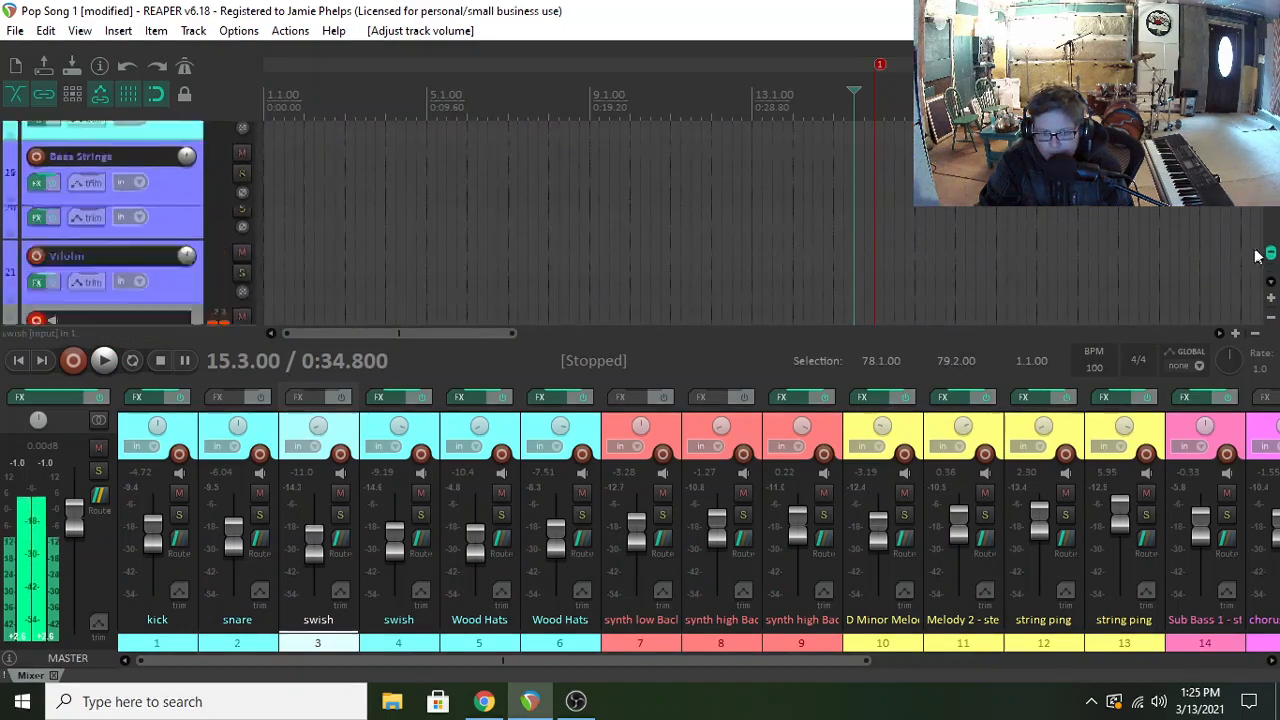
pyautogui.scroll(10, 1258, 256)
pyautogui.moveTo(446, 331); pyautogui.dragTo(414, 365)
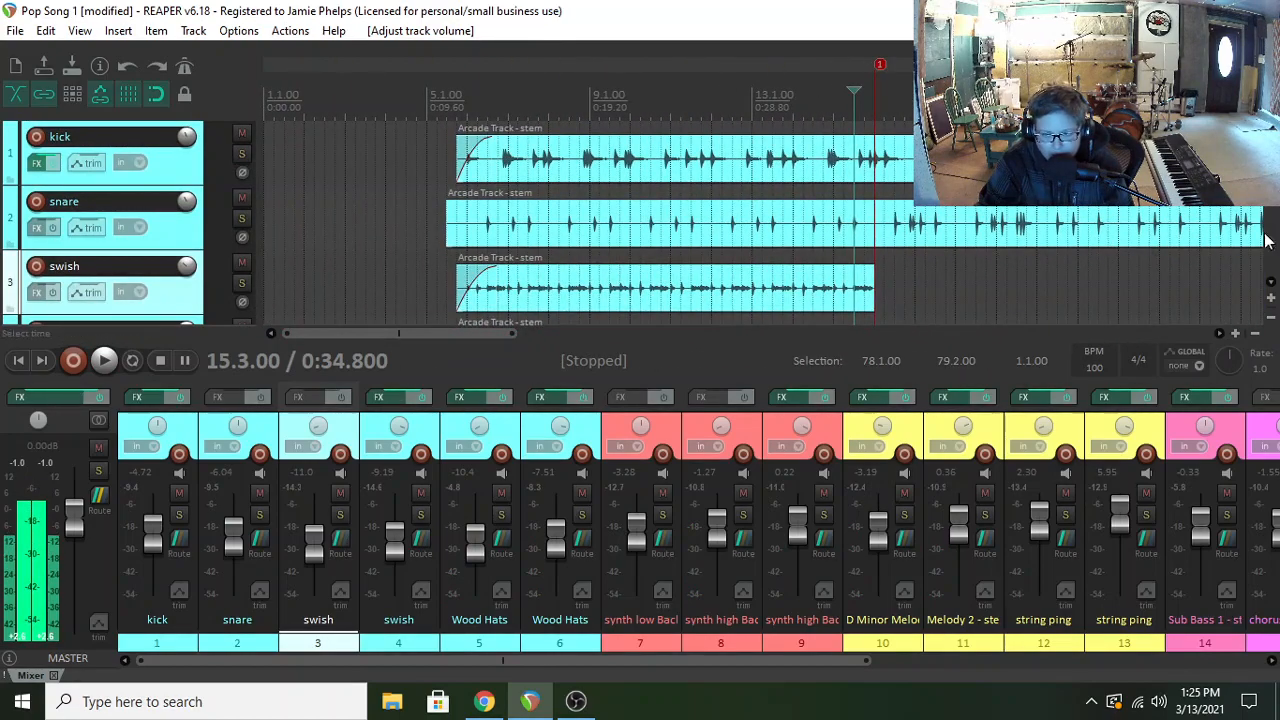
pyautogui.scroll(-3, 730, 222)
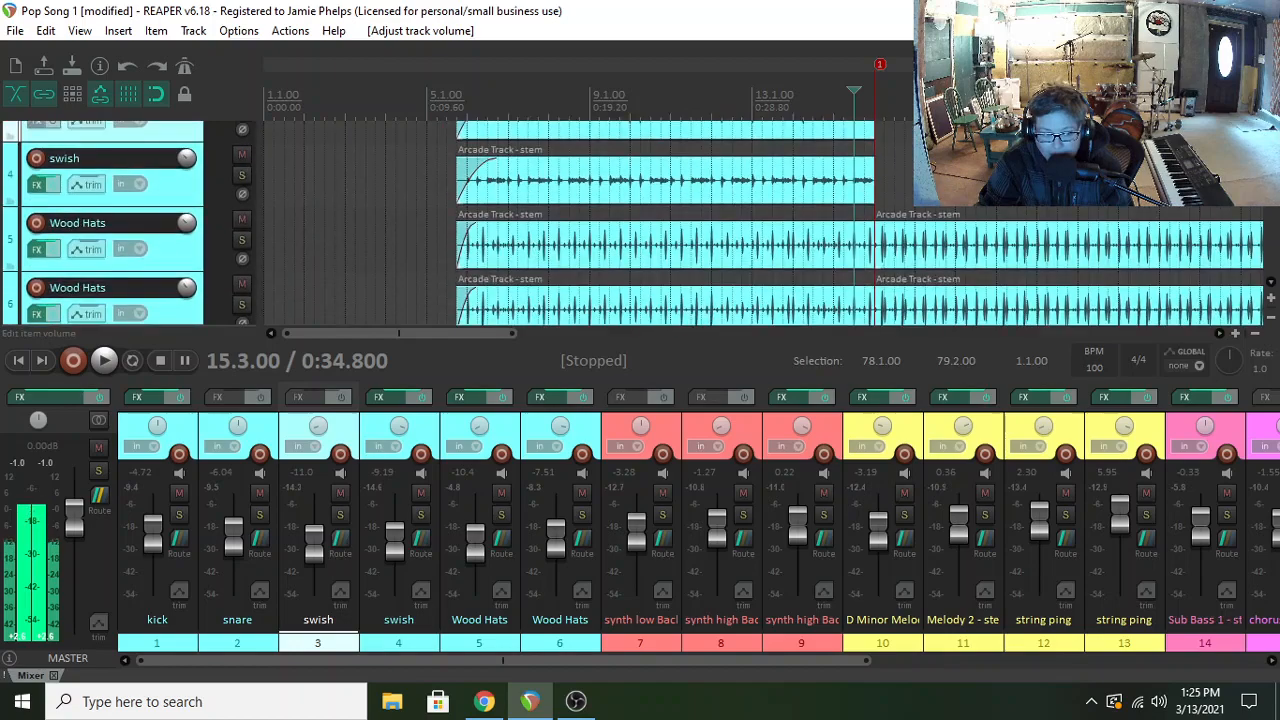
pyautogui.scroll(-10, 730, 222)
pyautogui.scroll(12, 730, 222)
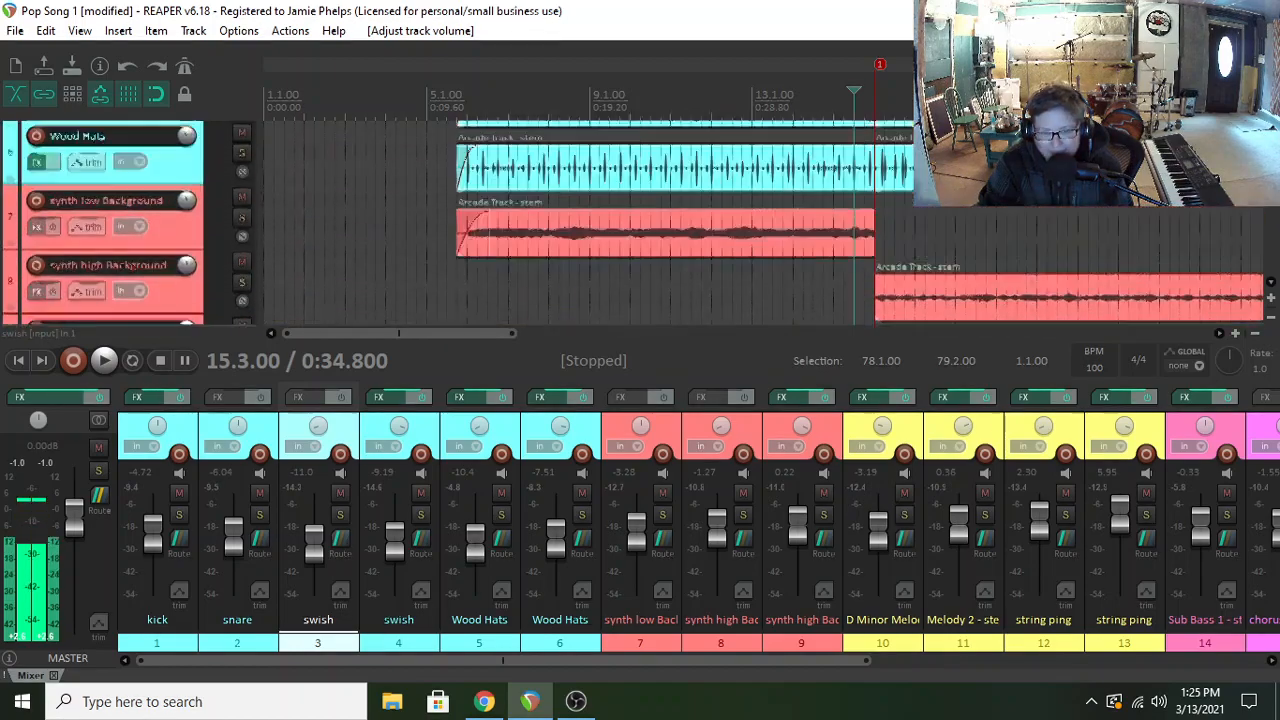
pyautogui.scroll(2, 633, 223)
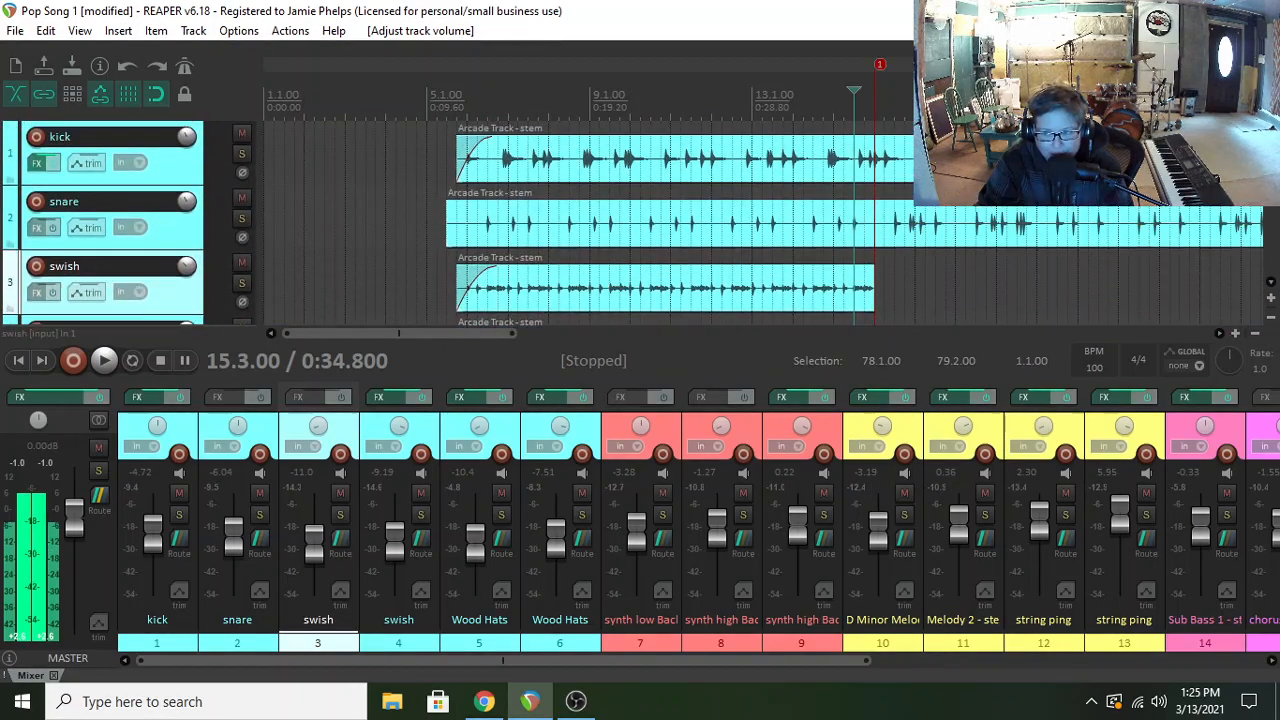
pyautogui.click(421, 230)
# - Add the ReaXcomp (Cockos) multiband compressor to the master track's effects
pyautogui.click(20, 397)
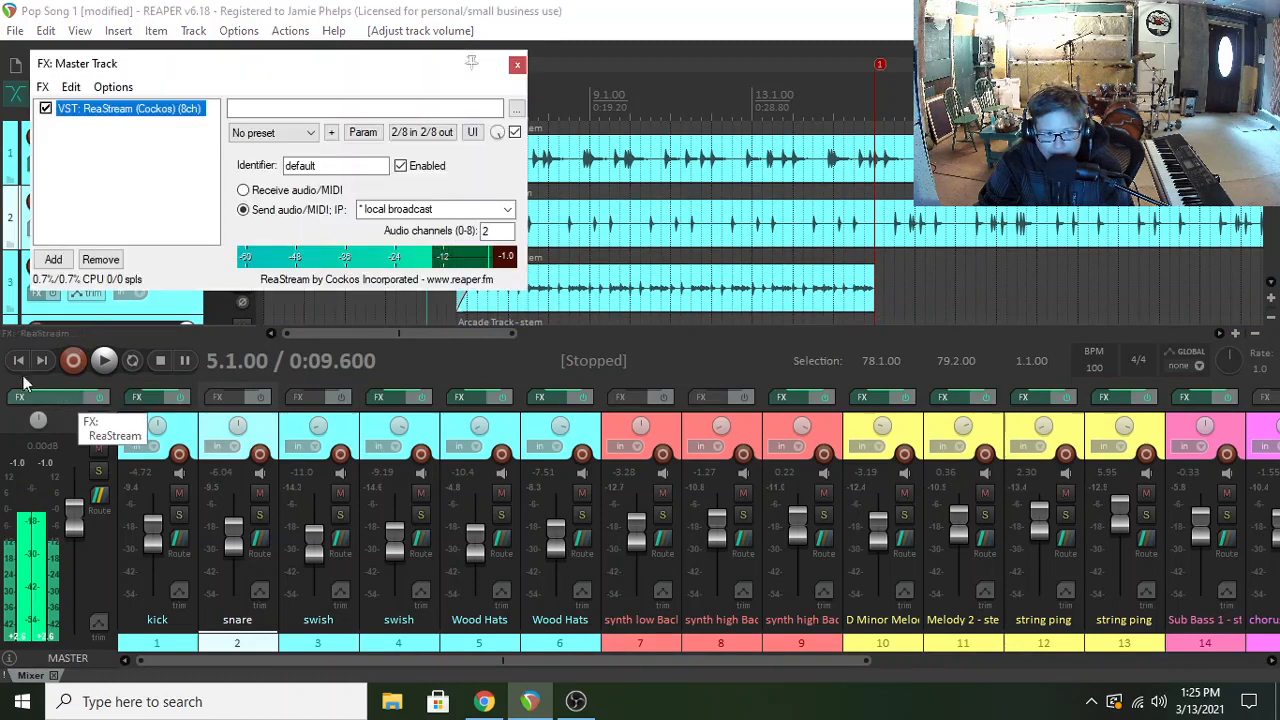
pyautogui.click(60, 259)
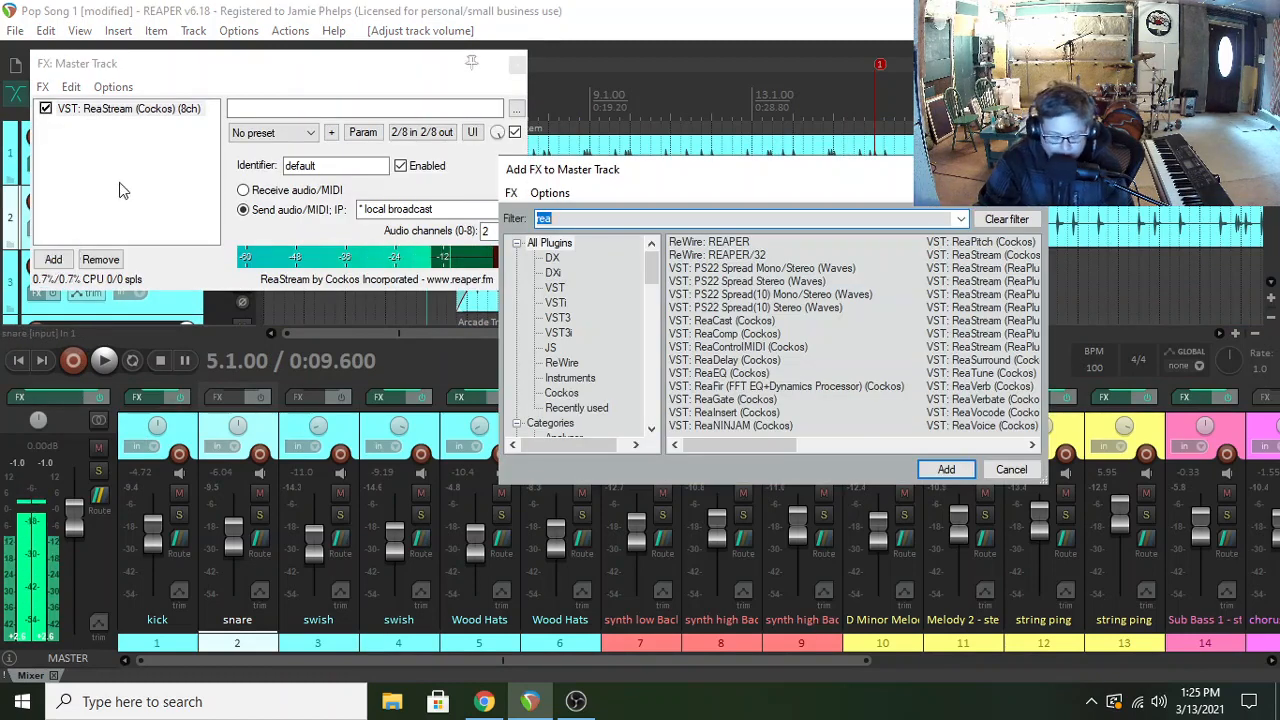
pyautogui.write('xc')
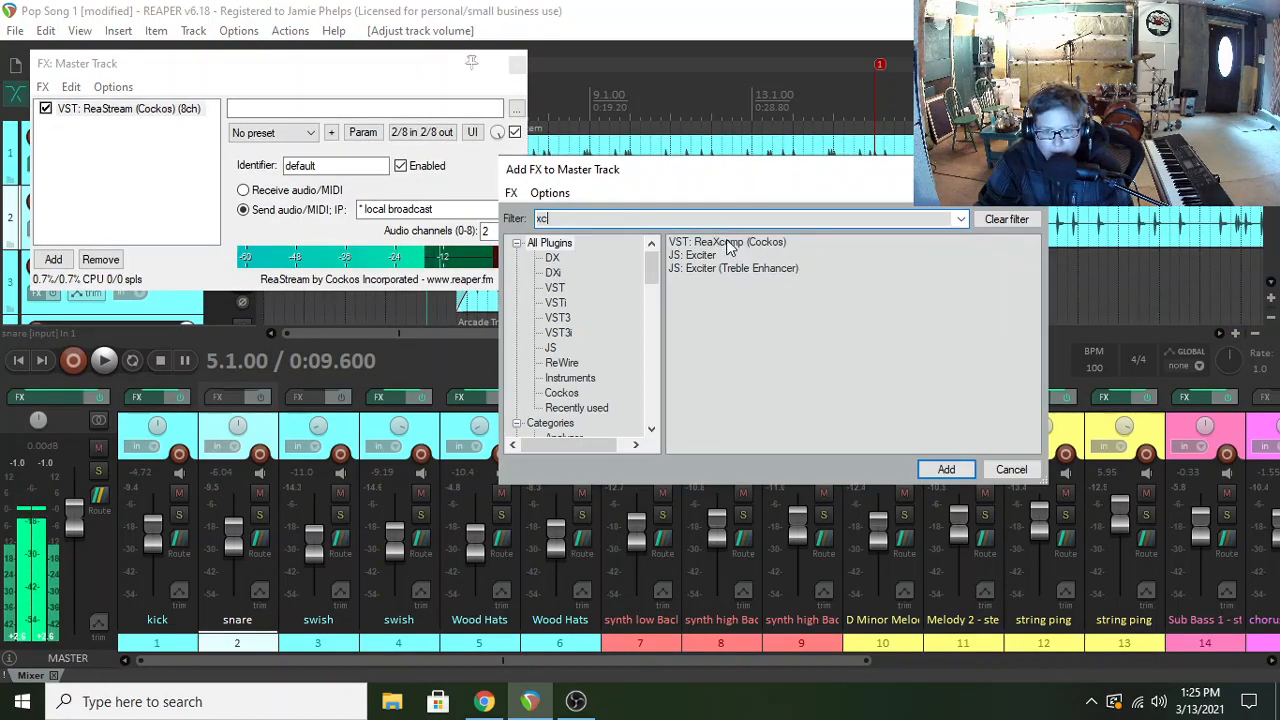
pyautogui.click(946, 469)
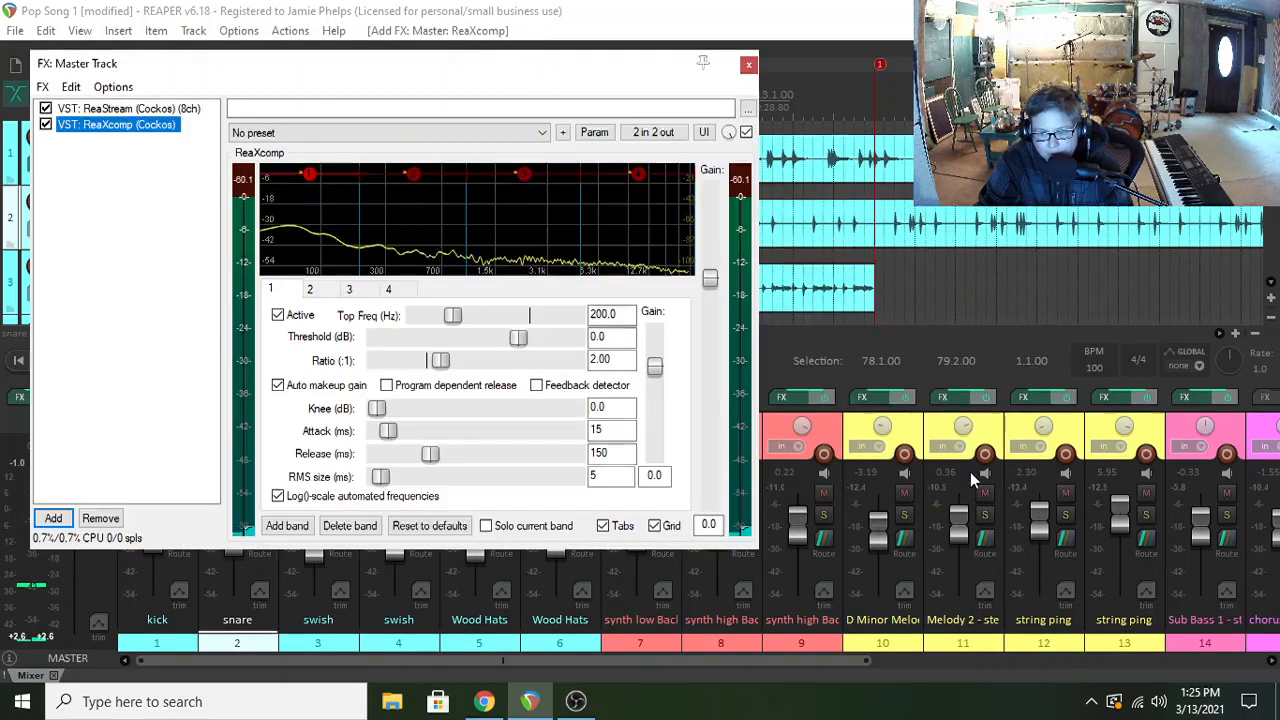
# - Load the "griz: supersolid2" preset in ReaXcomp and move the compressor above ReaStream in the master effects chain
pyautogui.click(368, 133)
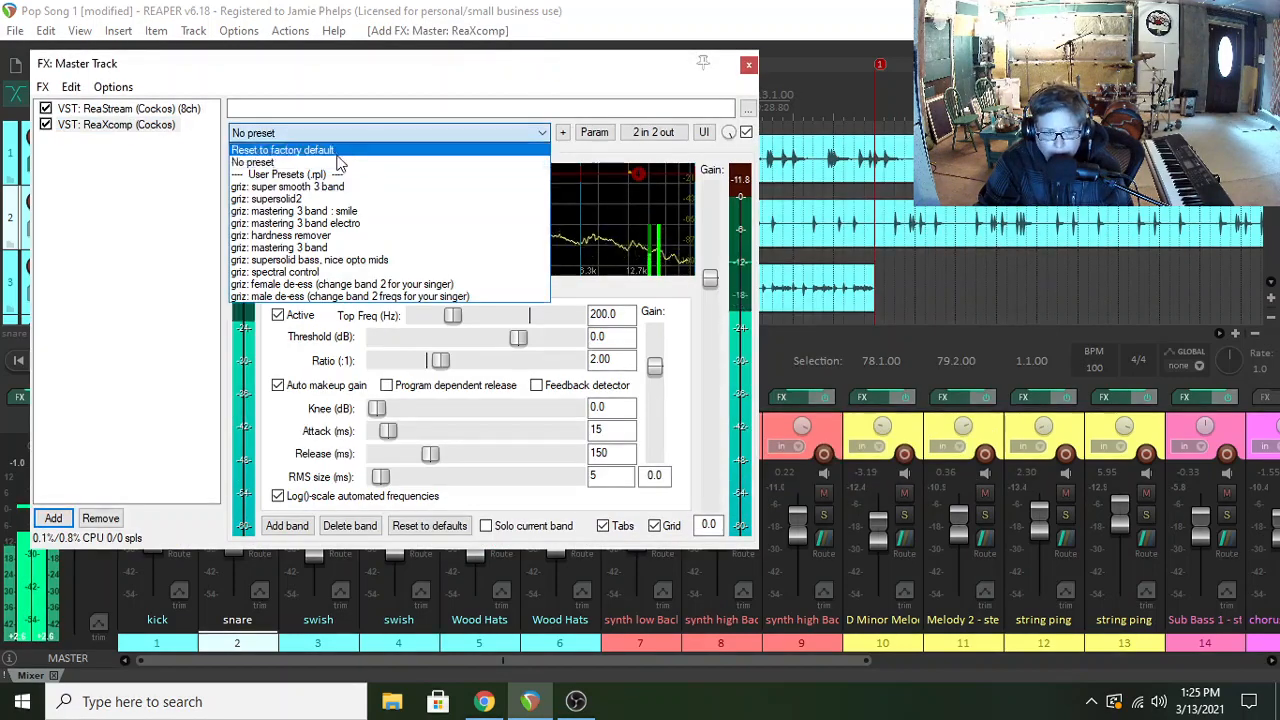
pyautogui.click(285, 199)
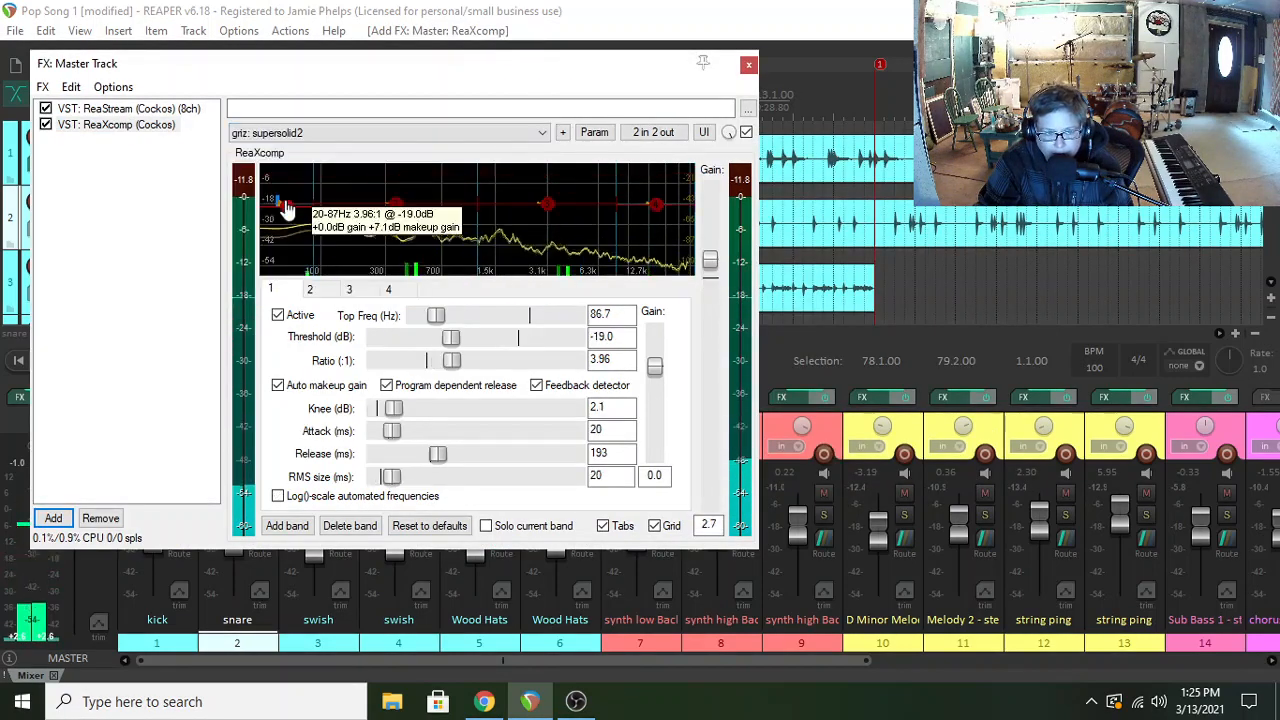
pyautogui.moveTo(110, 108); pyautogui.dragTo(110, 136)
pyautogui.click(110, 108)
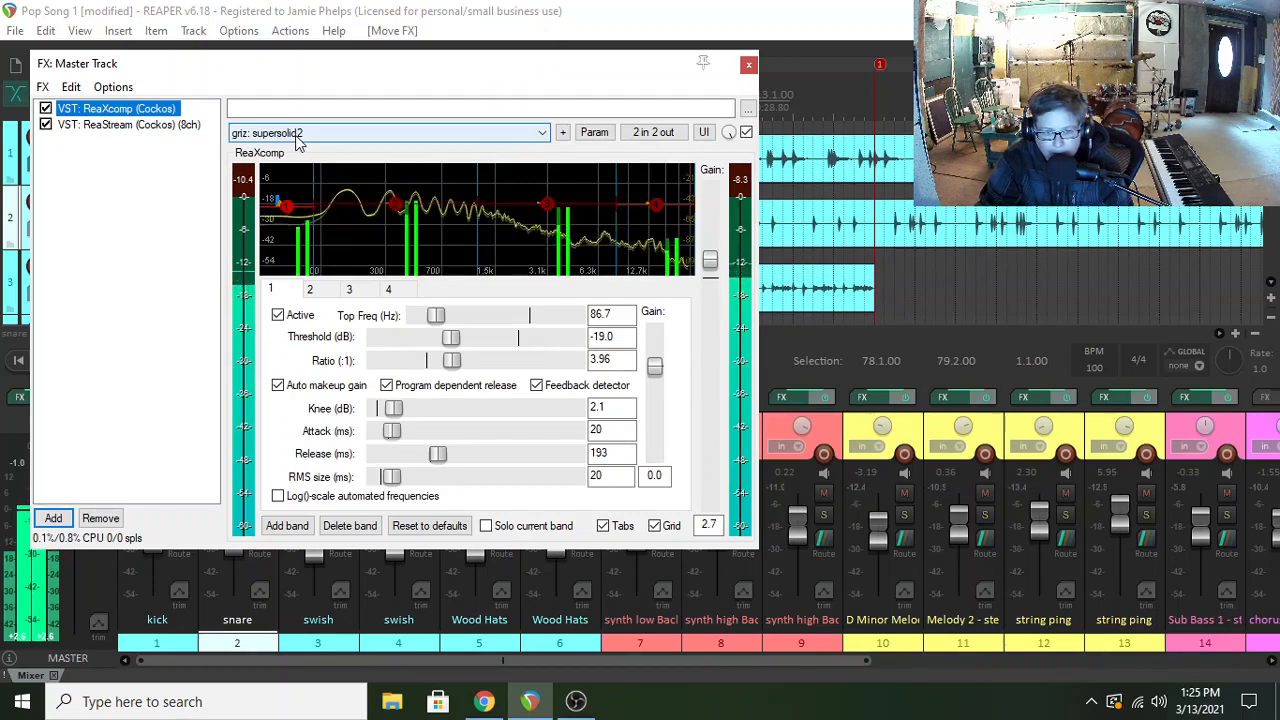
# - Play from 5.3.00 and set ReaXcomp's thresholds to -13.9 dB for band 2, -16.5 dB for band 3 and -27.3 dB for band 1
pyautogui.moveTo(447, 69); pyautogui.dragTo(783, 218)
pyautogui.click(447, 153)
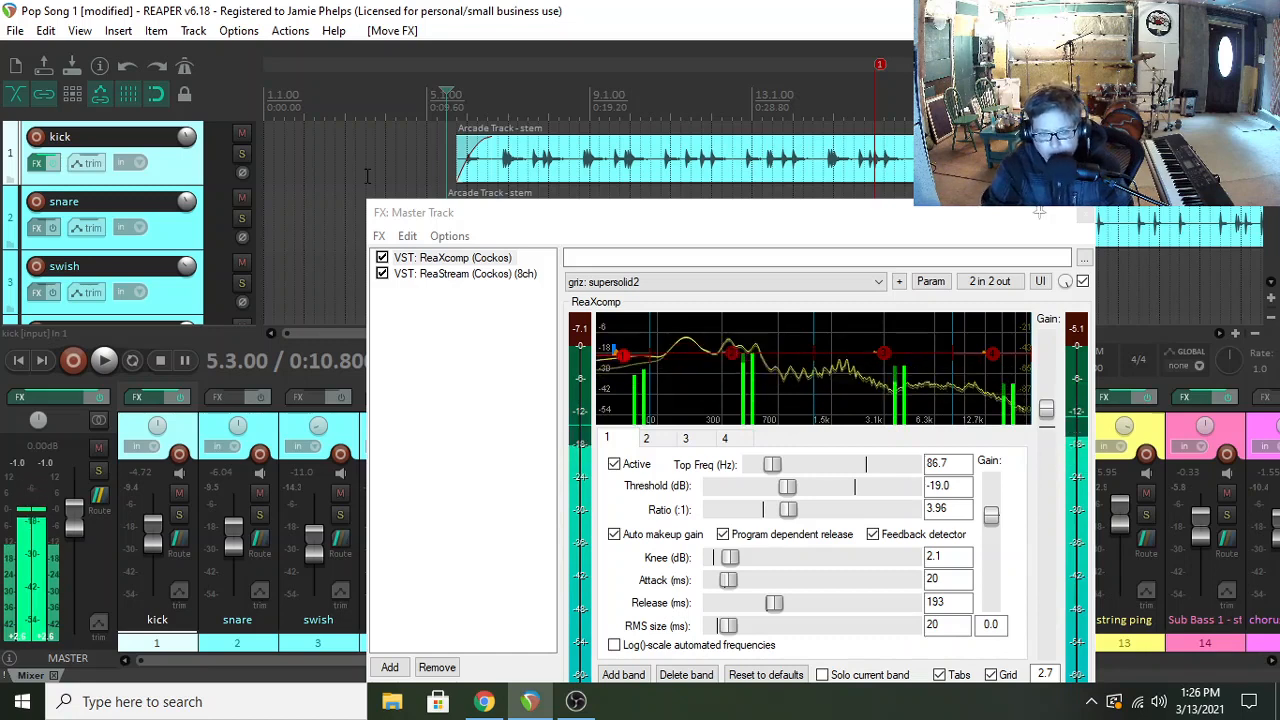
pyautogui.press('space')
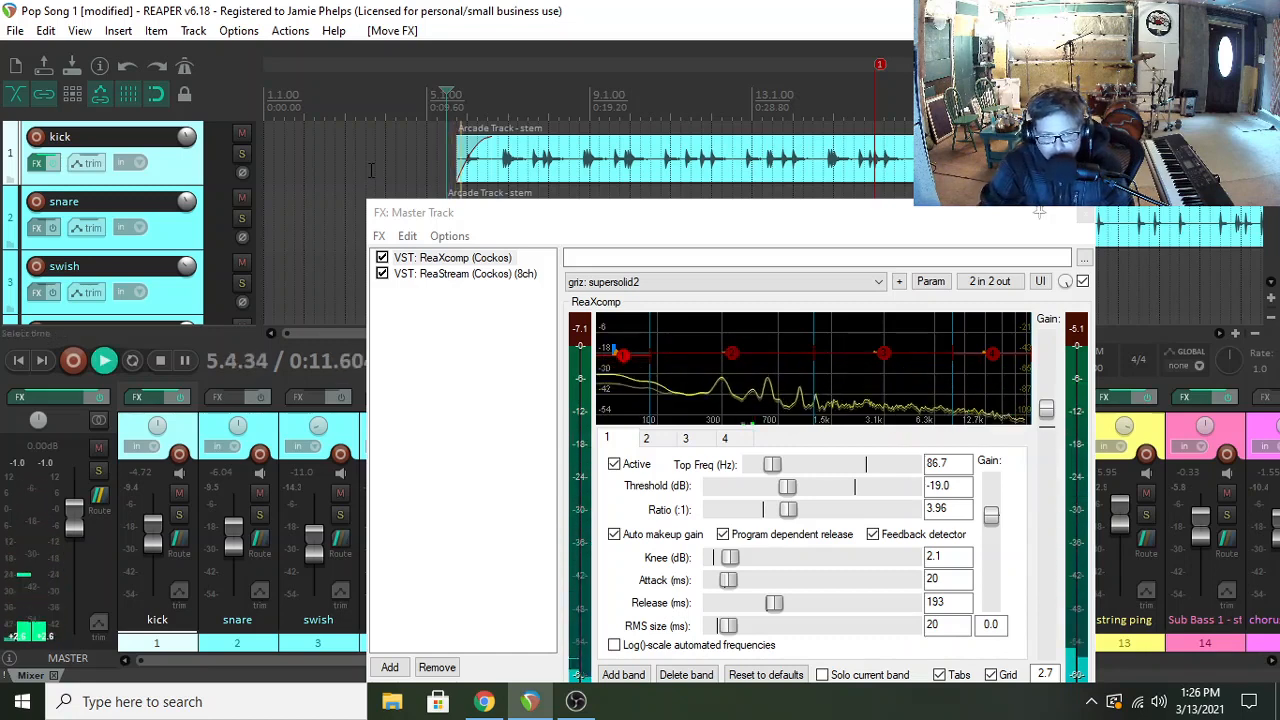
pyautogui.click(734, 354)
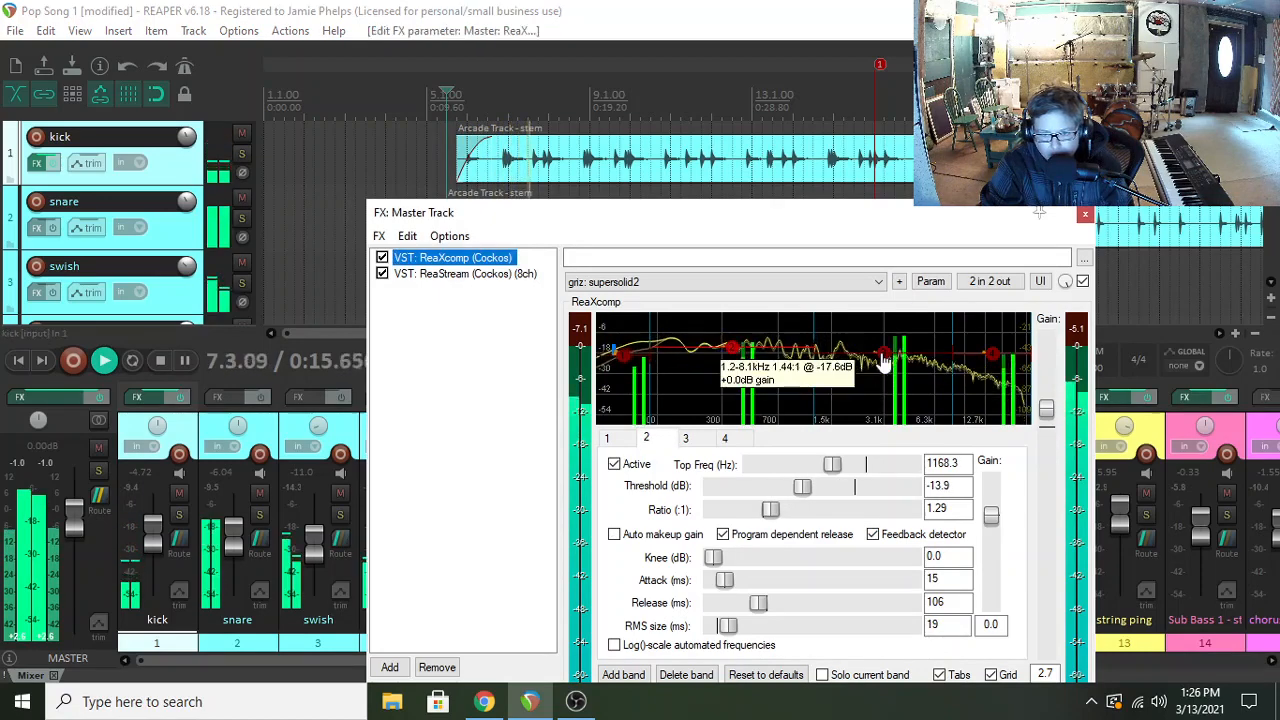
pyautogui.moveTo(883, 355); pyautogui.dragTo(883, 353)
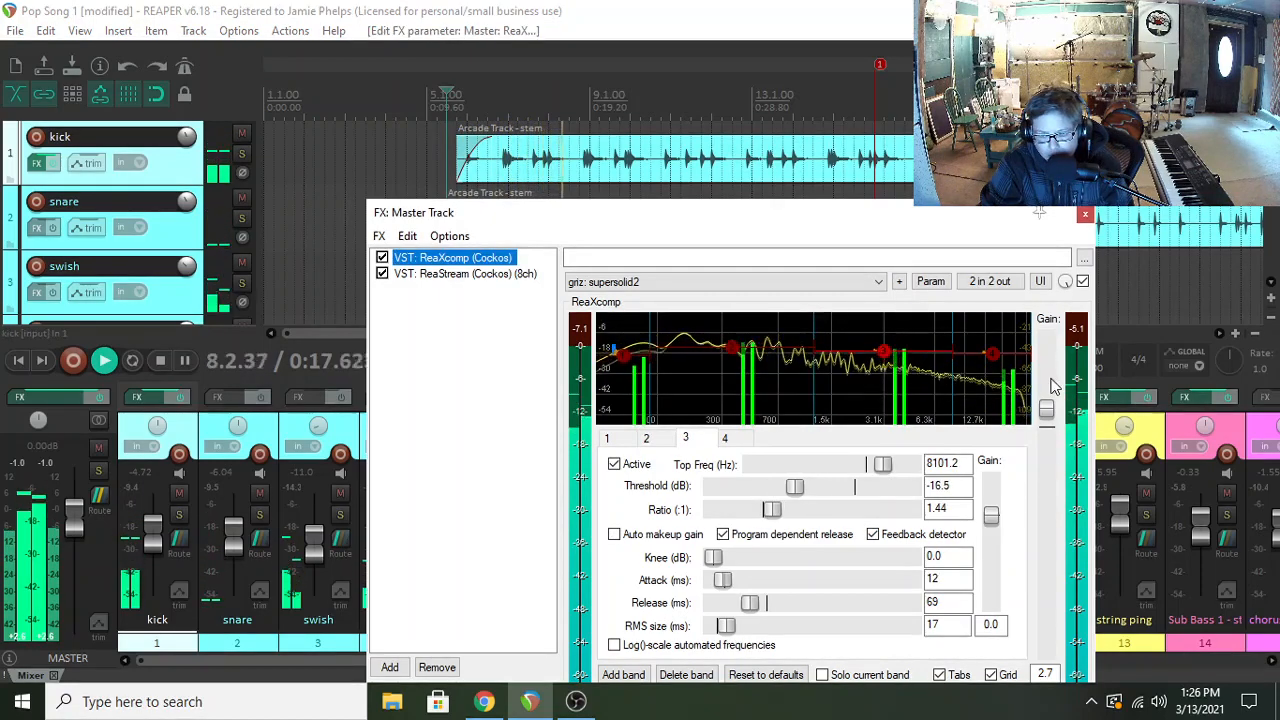
pyautogui.click(624, 366)
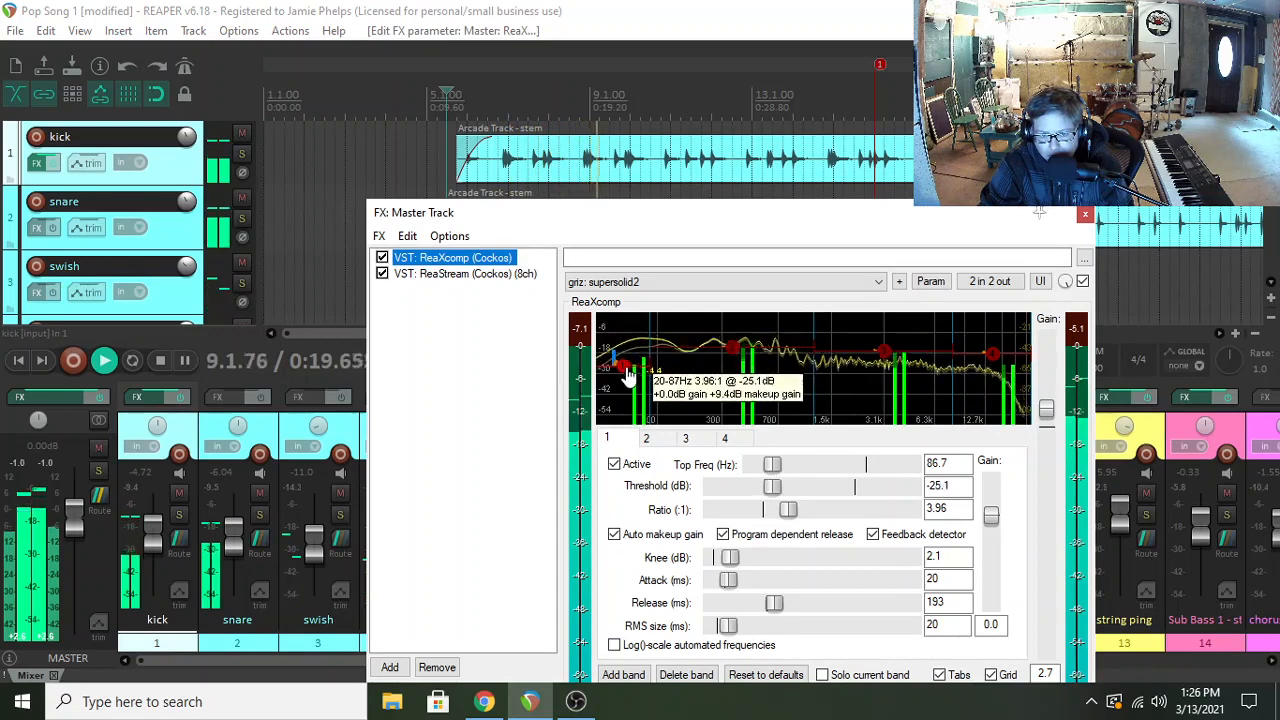
pyautogui.moveTo(628, 375); pyautogui.dragTo(628, 379)
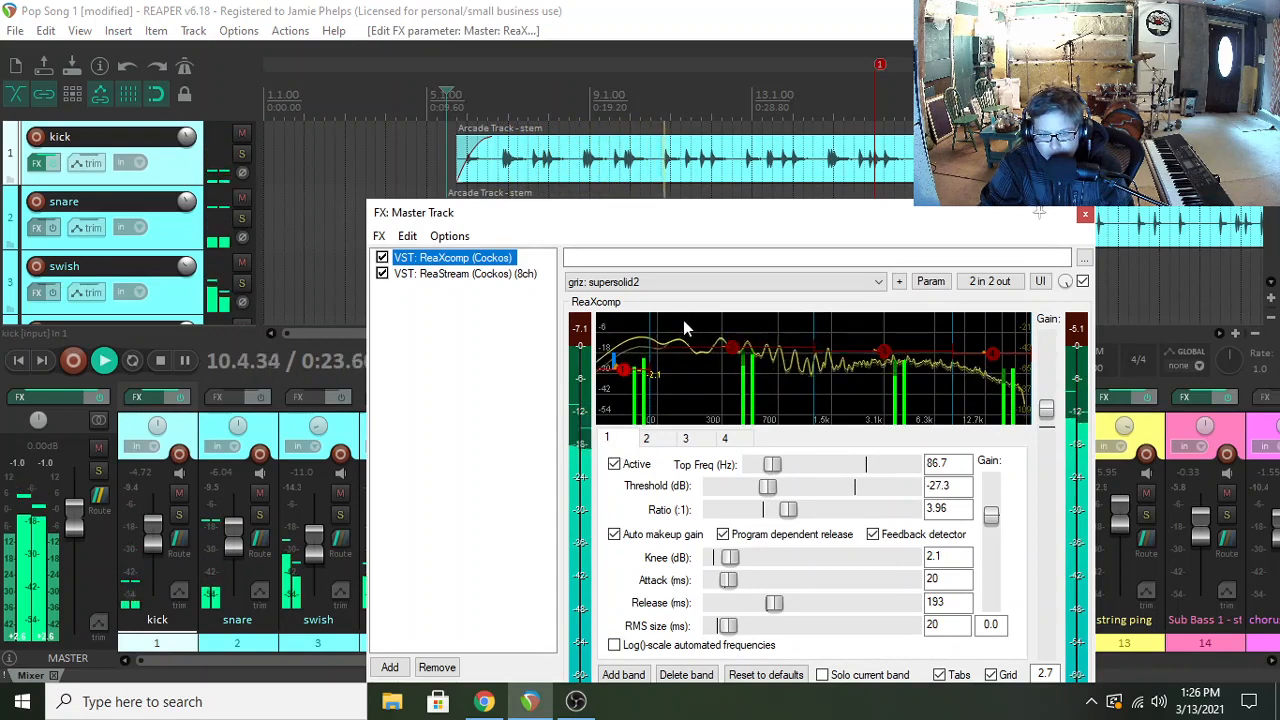
# - Close the master effects window and listen to the compressed mix through the section changes at markers 1 and 2
pyautogui.click(1084, 216)
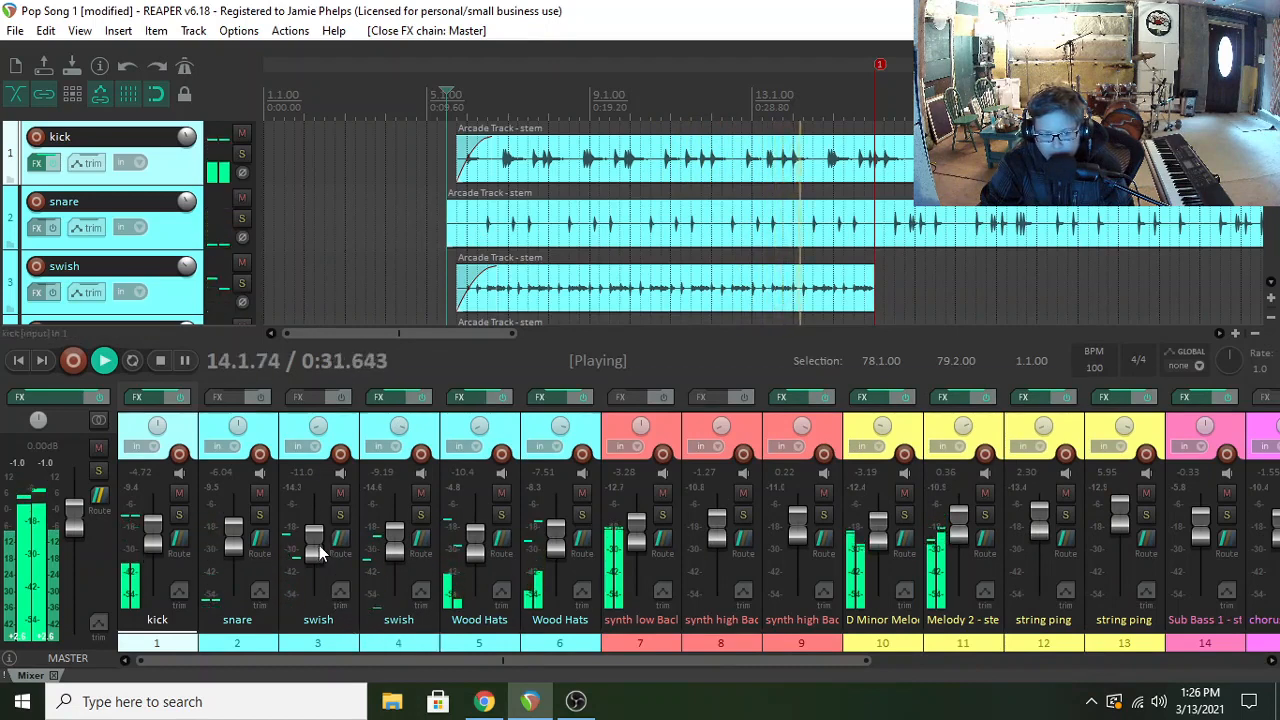
pyautogui.moveTo(318, 545)
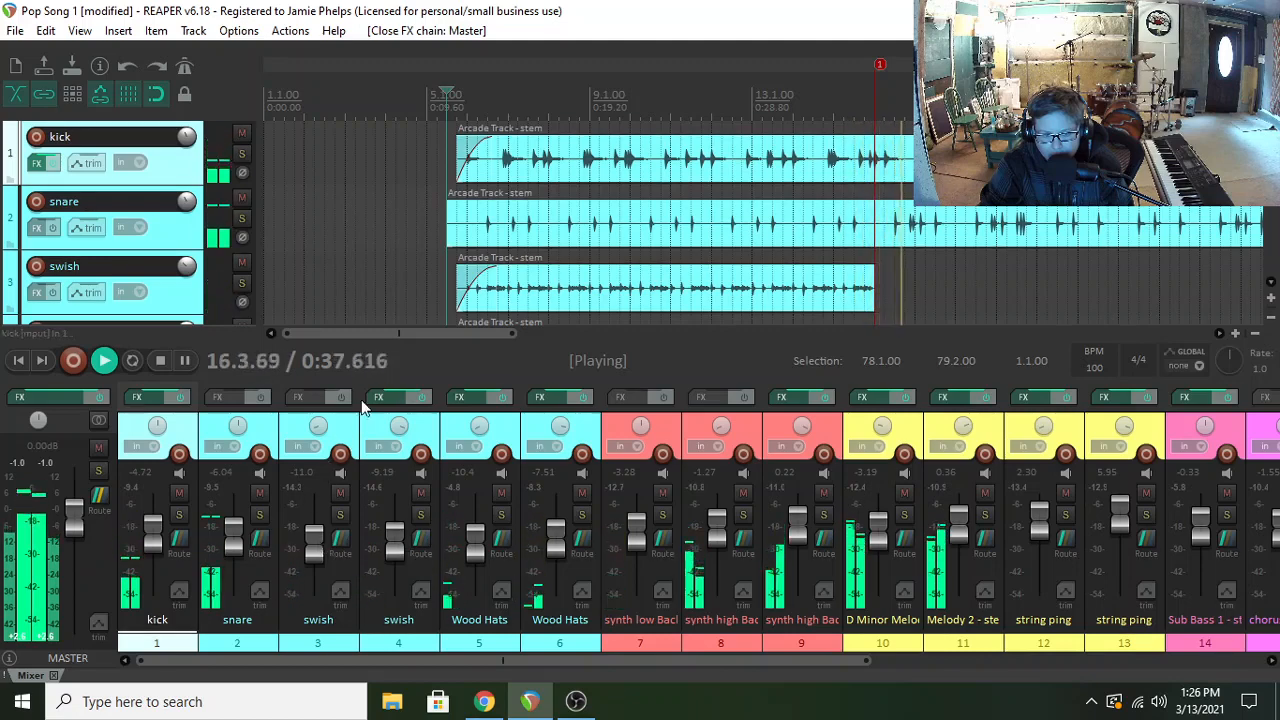
pyautogui.moveTo(395, 332); pyautogui.dragTo(490, 332)
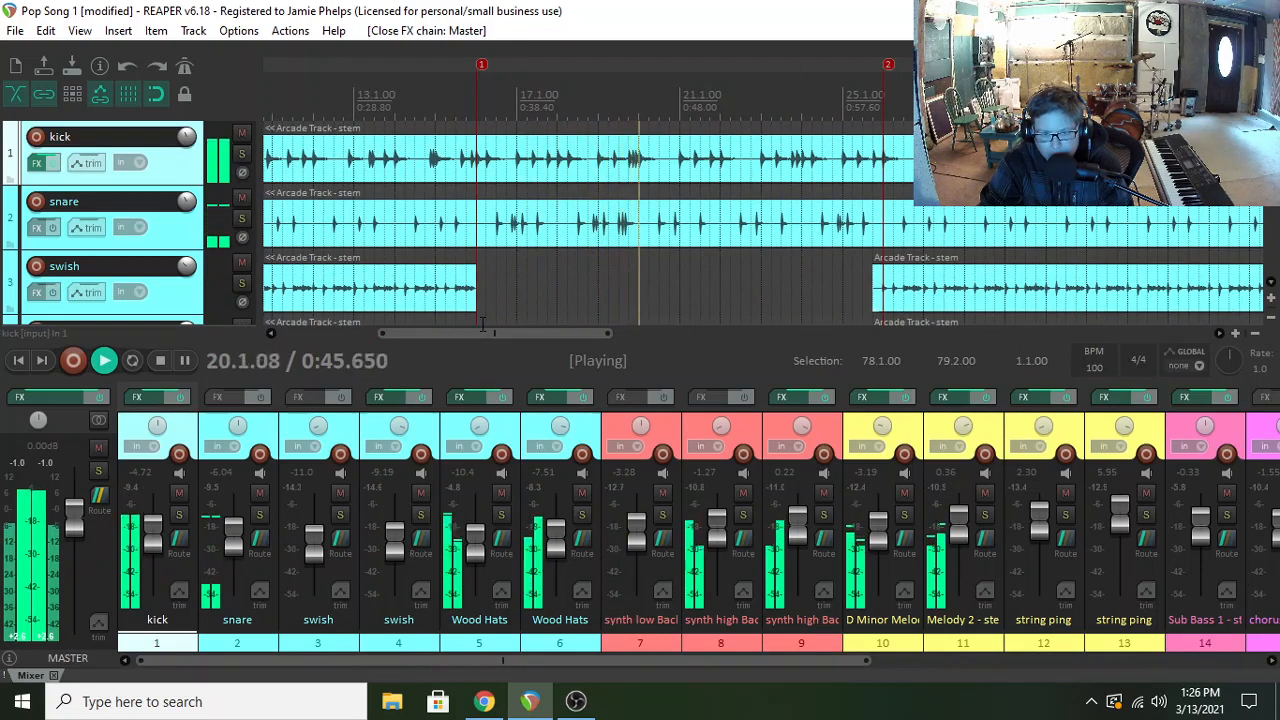
pyautogui.moveTo(498, 331); pyautogui.dragTo(558, 331)
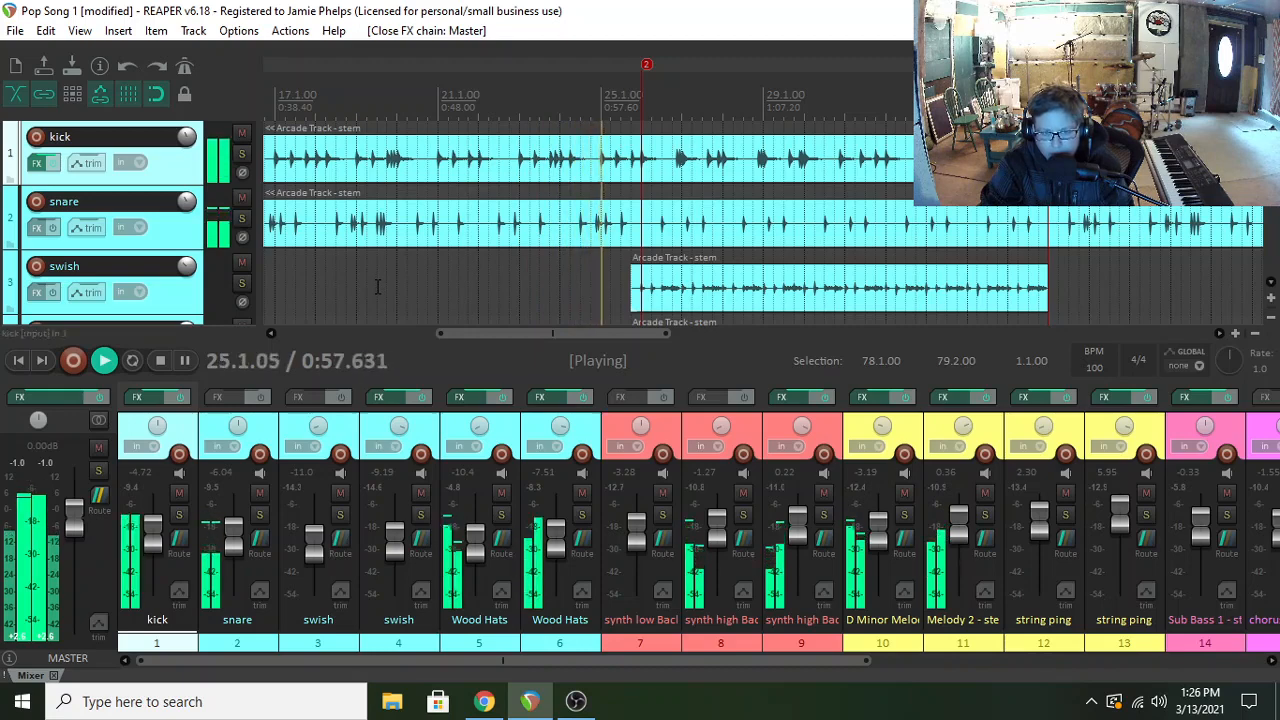
pyautogui.moveTo(463, 333); pyautogui.dragTo(778, 300)
pyautogui.press('space')
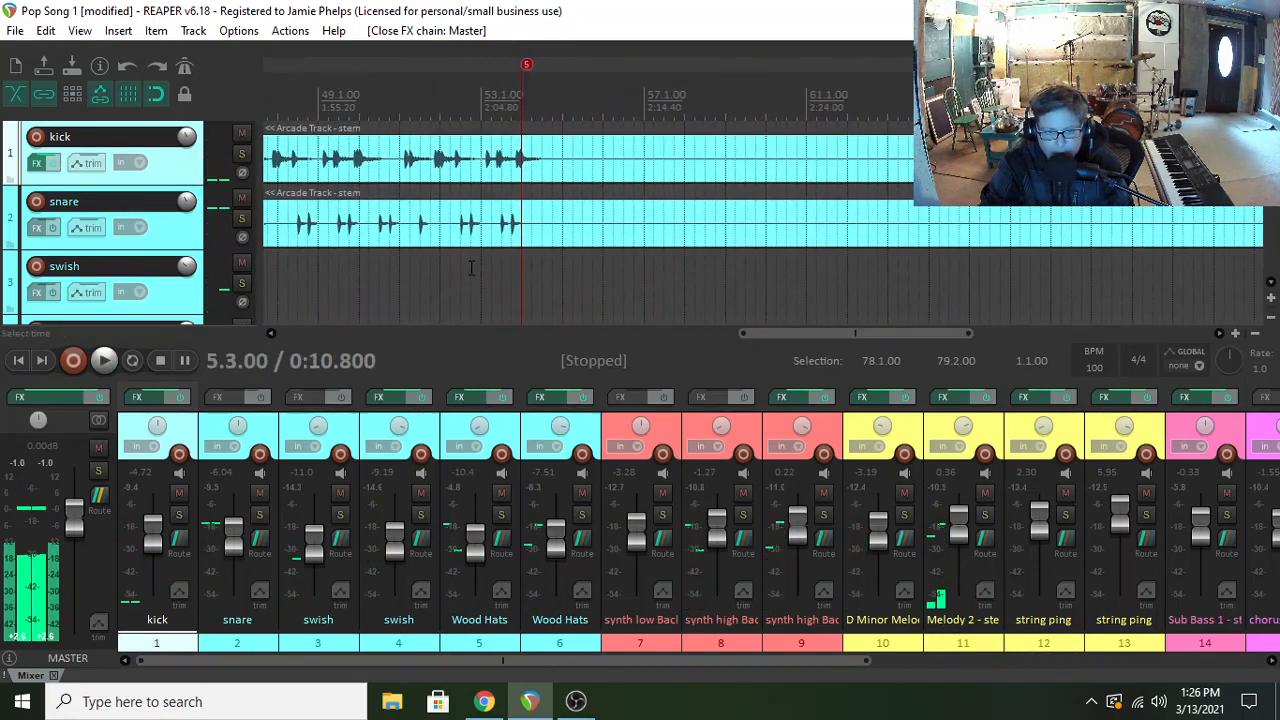
# - Play the transition at marker 5 starting from 53.1.00, and replay it with a longer lead-in from 46.1.00
pyautogui.click(478, 271)
pyautogui.press('space')
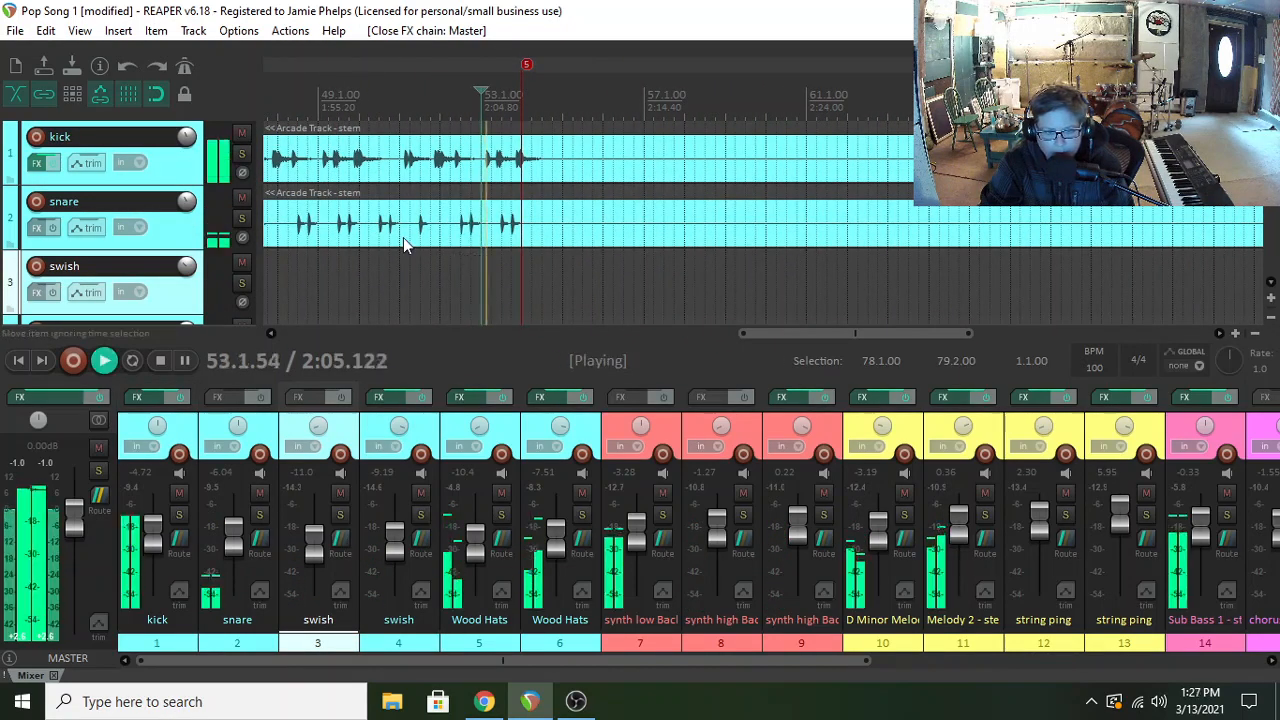
pyautogui.press('space')
pyautogui.moveTo(800, 336); pyautogui.dragTo(711, 336)
pyautogui.click(552, 278)
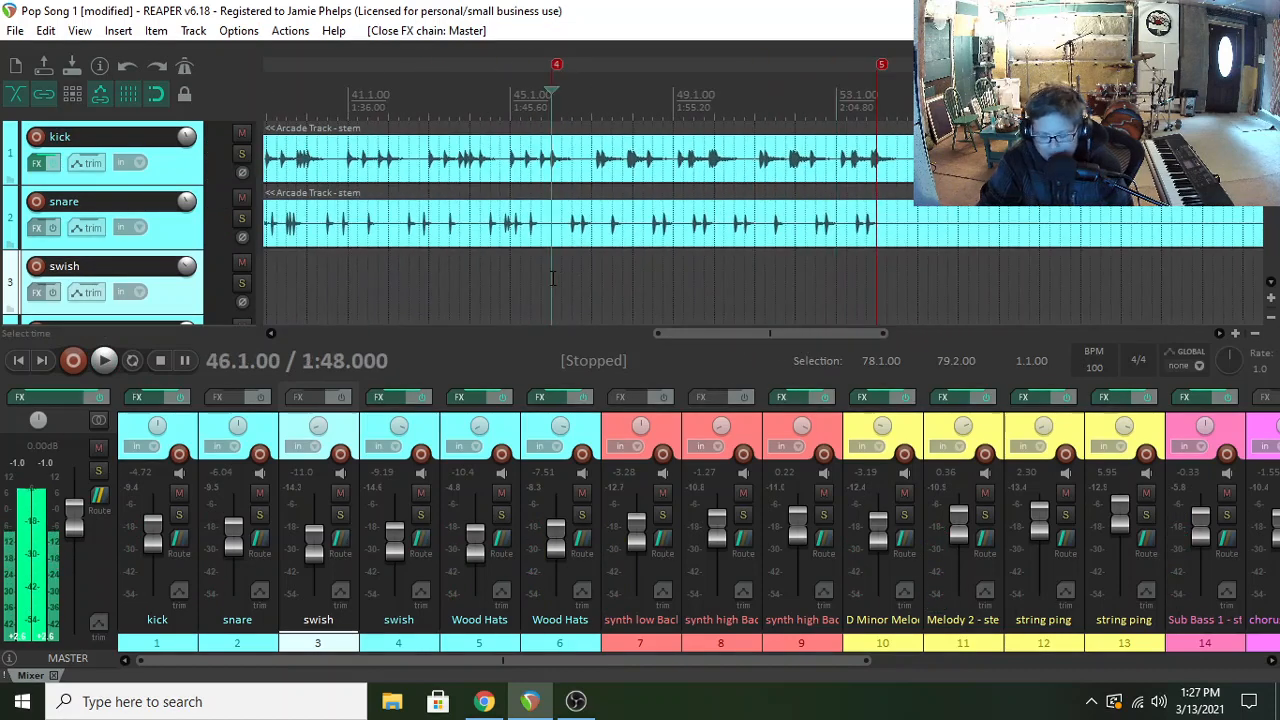
pyautogui.press('space')
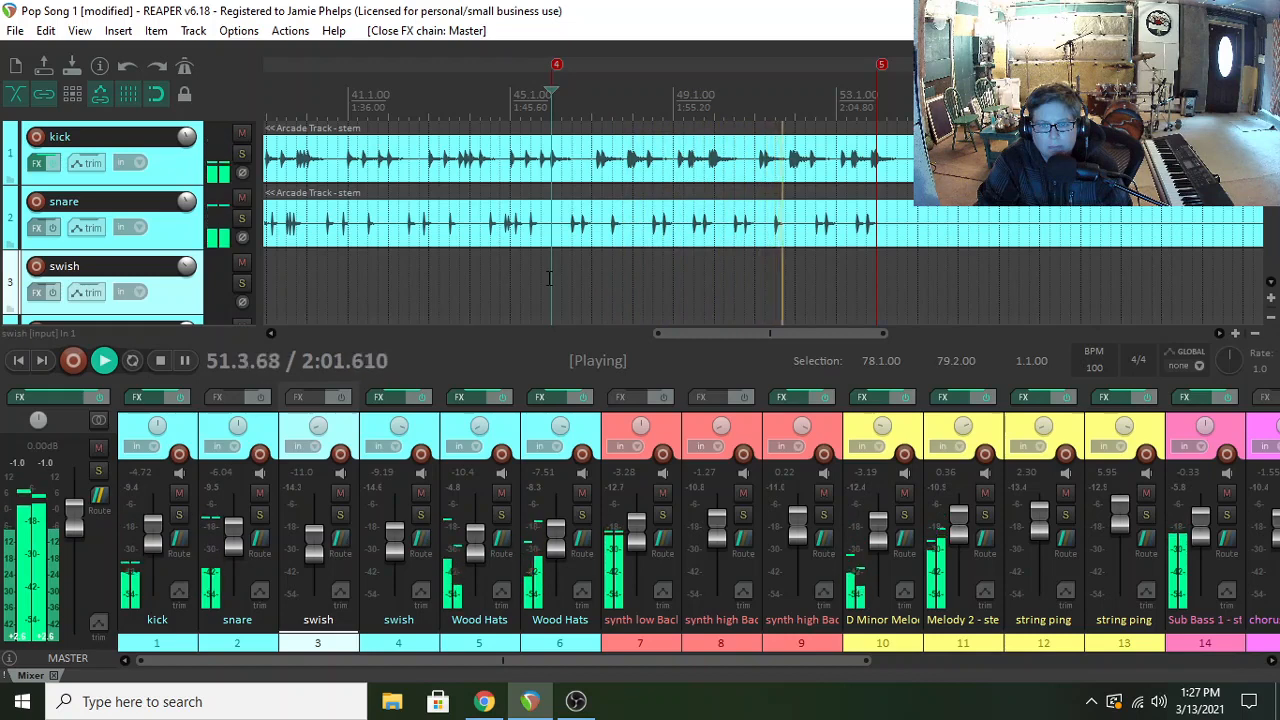
pyautogui.moveTo(690, 334); pyautogui.dragTo(741, 334)
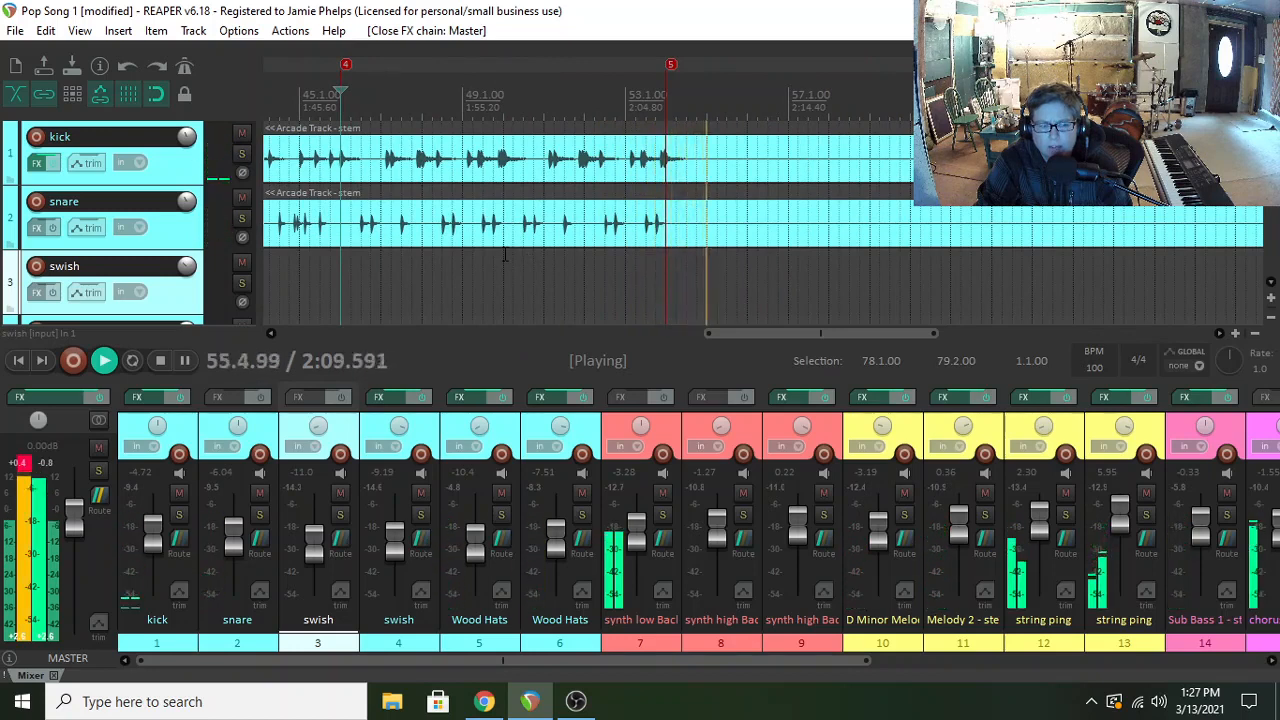
# - Lower ReaXcomp's output gain slightly on the master track during playback and close the effects window
pyautogui.click(19, 397)
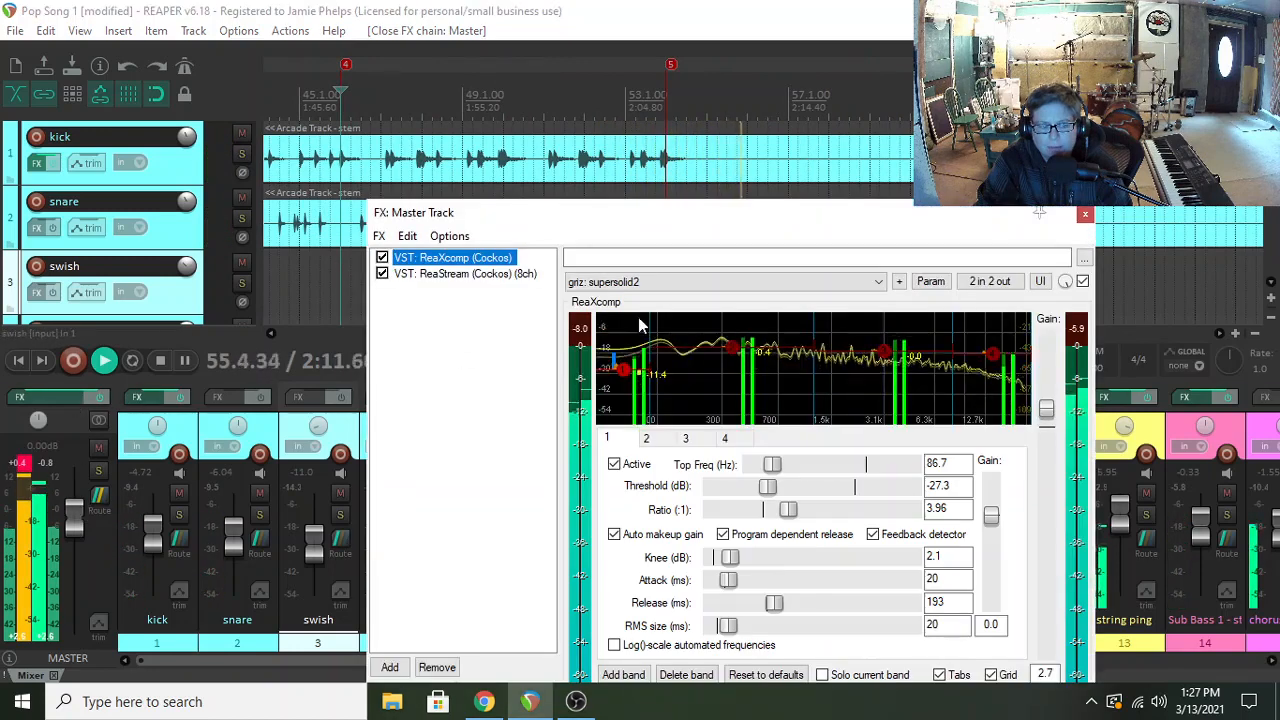
pyautogui.moveTo(1046, 408); pyautogui.dragTo(1046, 415)
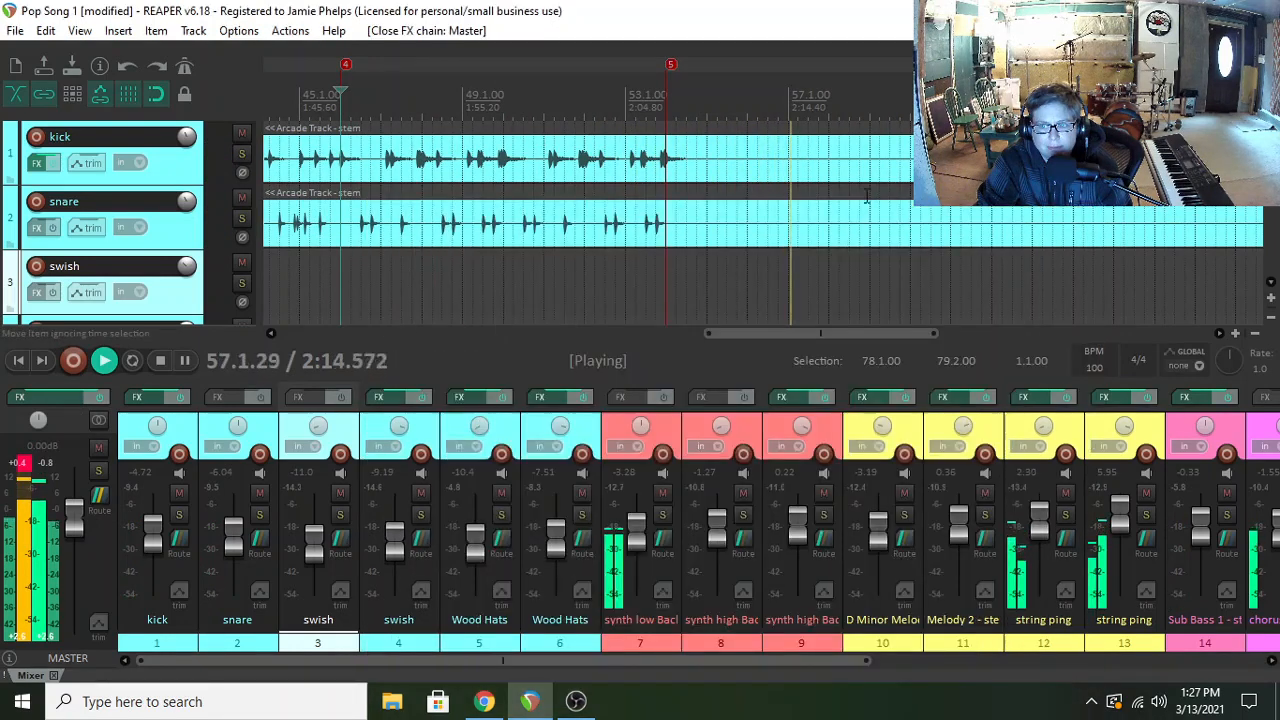
pyautogui.click(1085, 214)
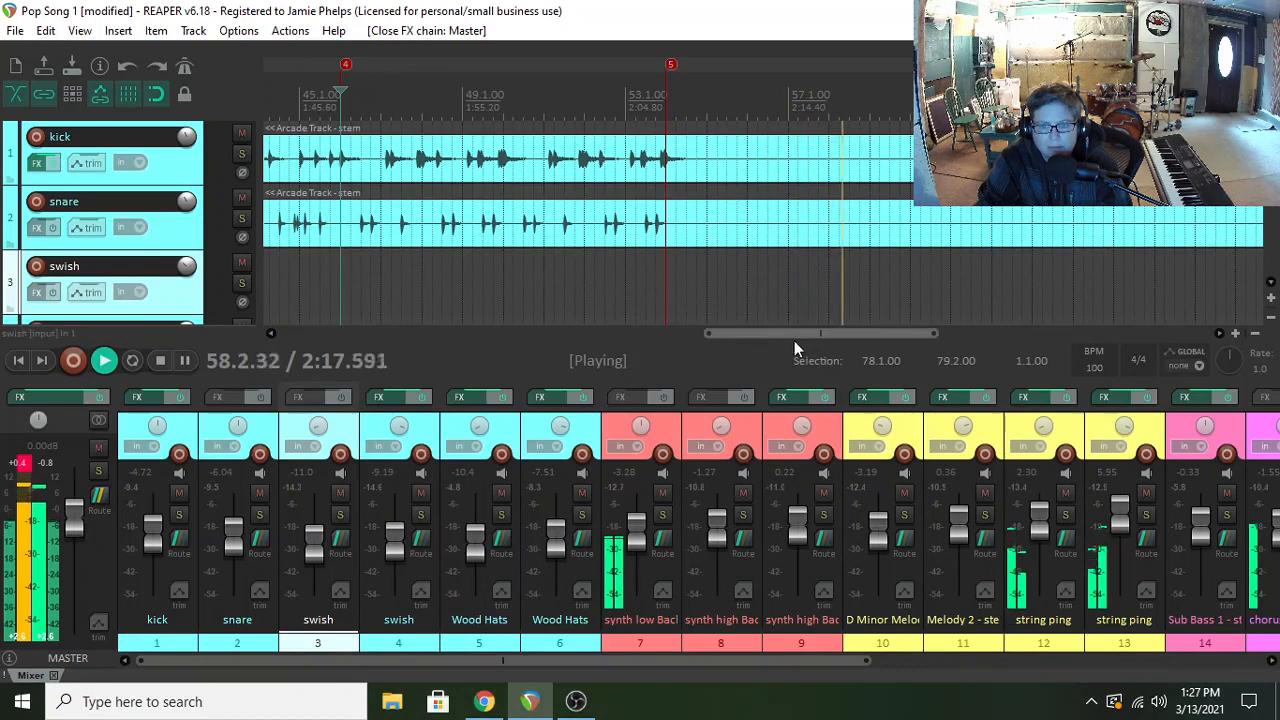
# - Listen to the section after marker 5 while checking the meters of the chorus, drum kit and string tracks, and stop playback
pyautogui.moveTo(782, 335); pyautogui.dragTo(810, 338)
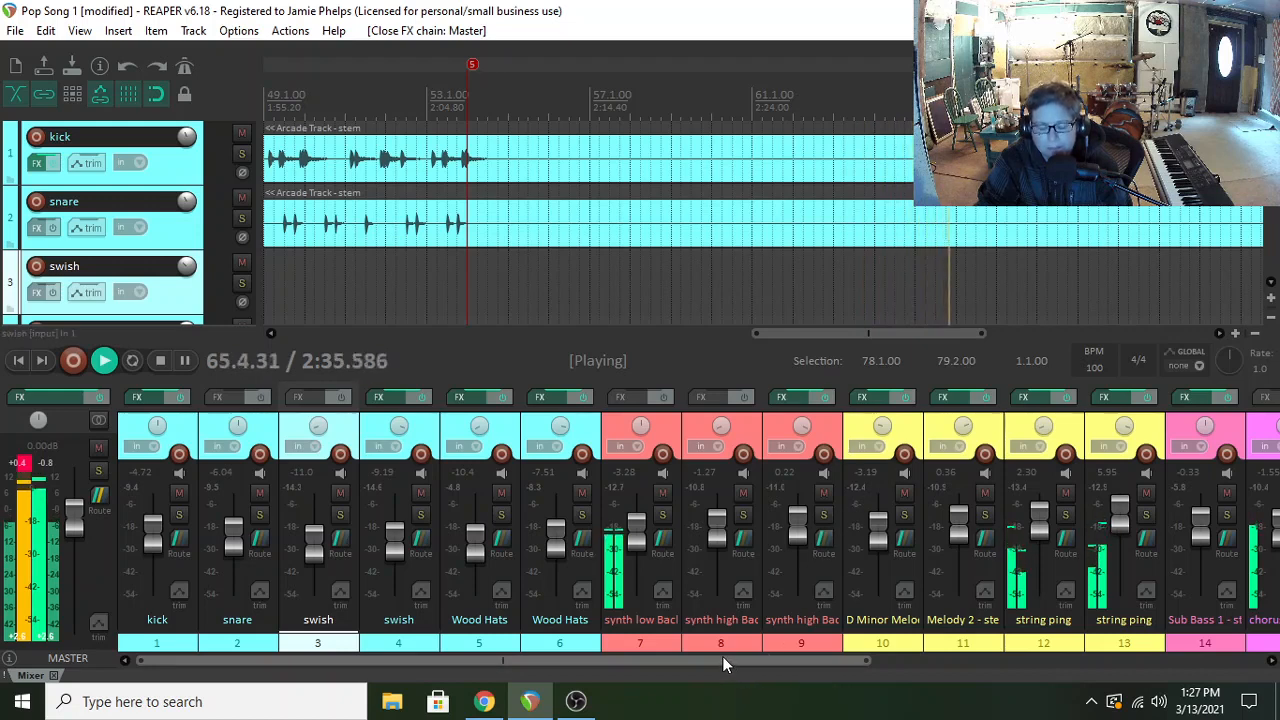
pyautogui.hscroll(1, 693, 660)
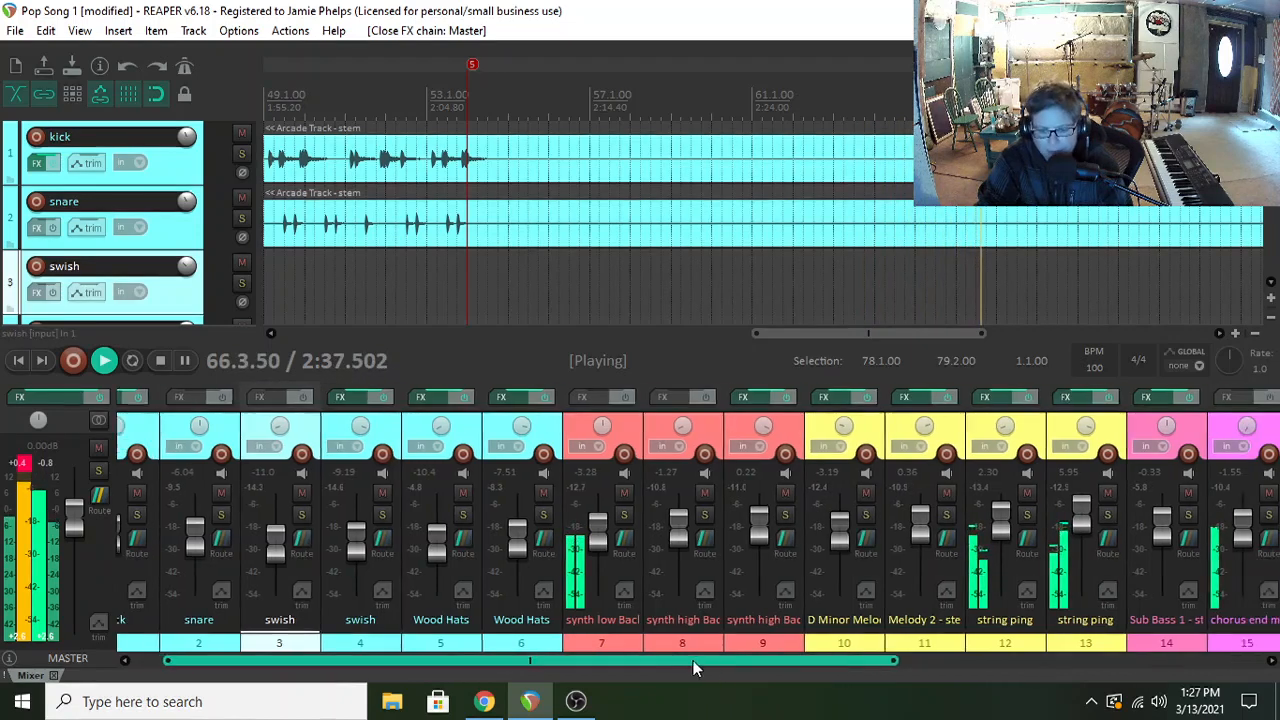
pyautogui.moveTo(693, 660); pyautogui.dragTo(1035, 660)
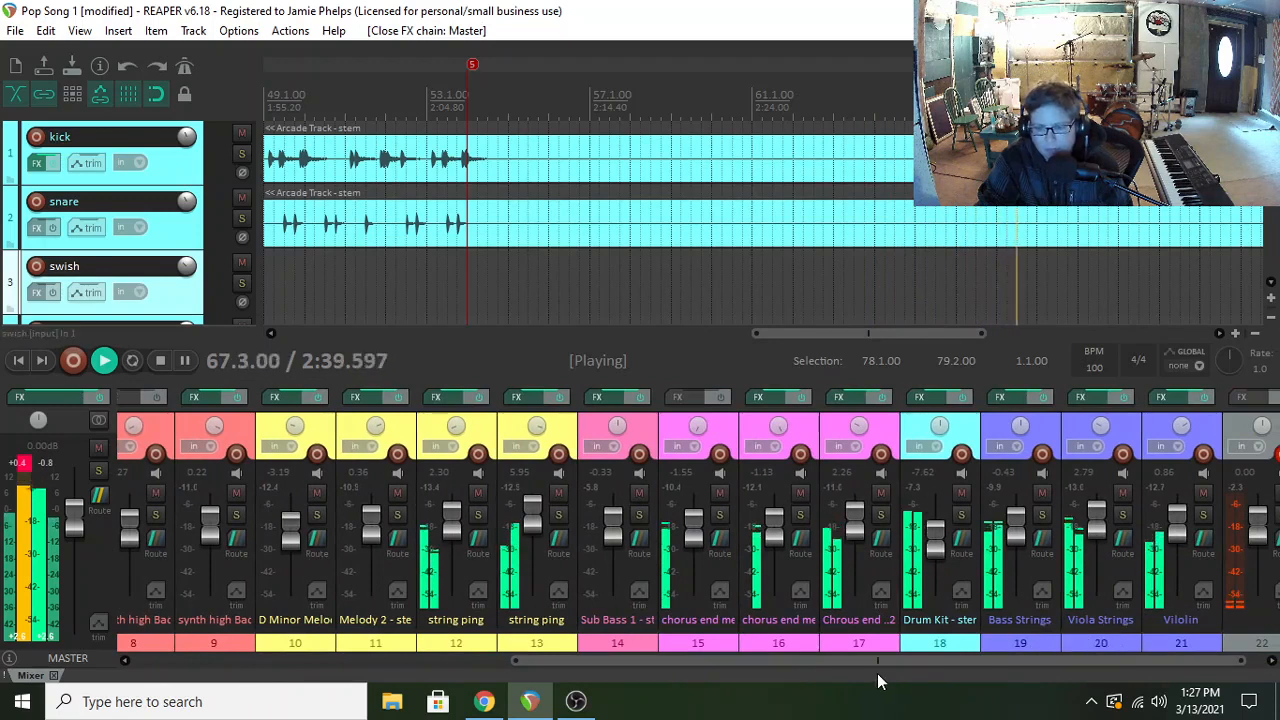
pyautogui.moveTo(826, 661); pyautogui.dragTo(874, 659)
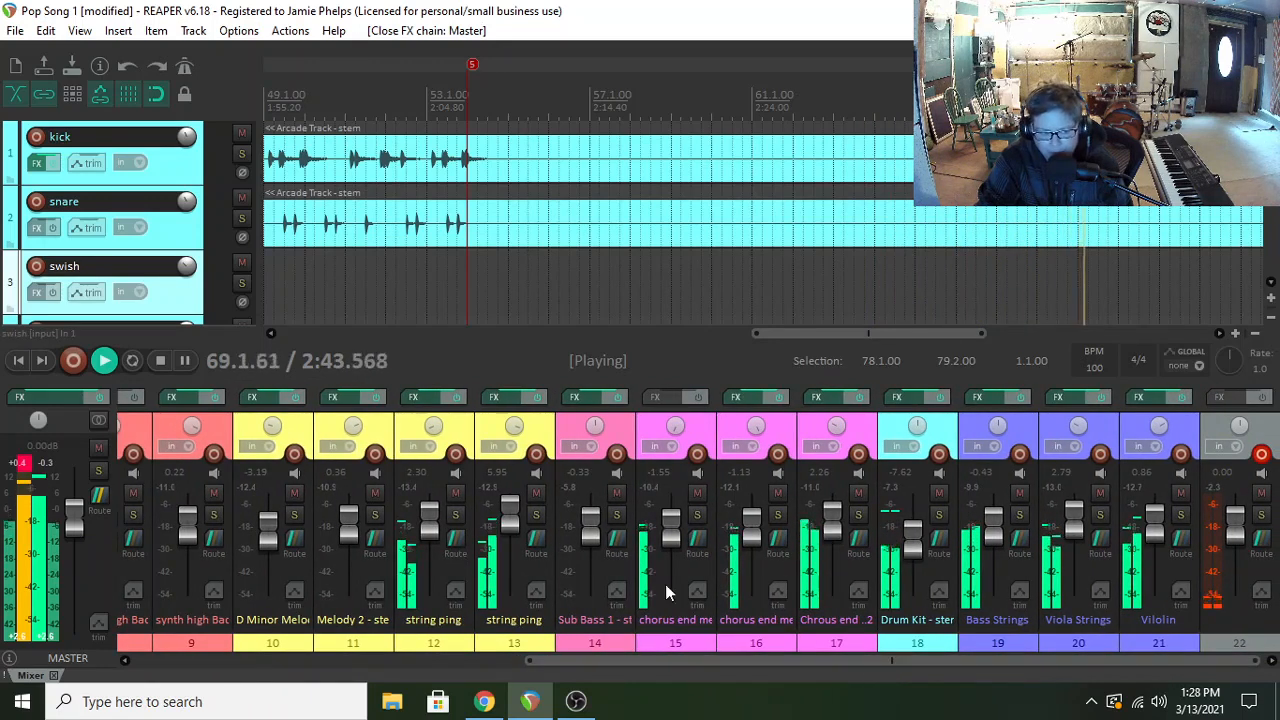
pyautogui.press('space')
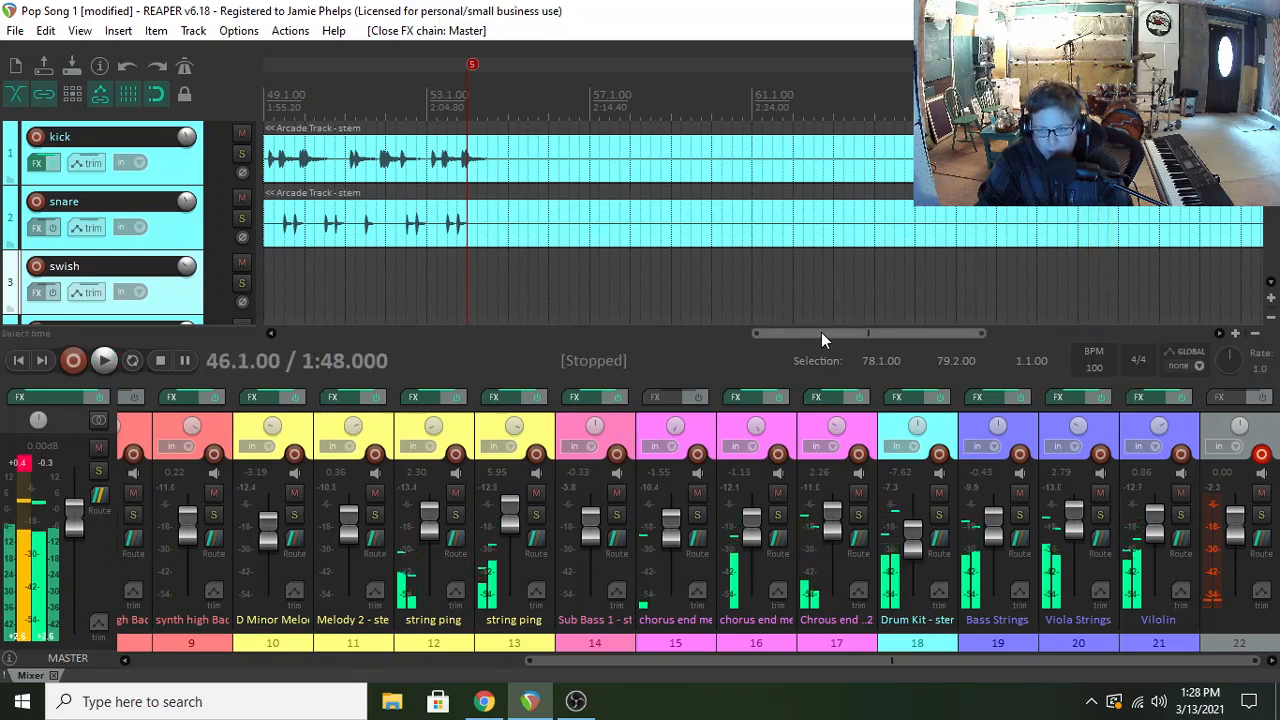
# - Return to the song's beginning in the arrangement and switch to OBS
pyautogui.moveTo(821, 334); pyautogui.dragTo(268, 341)
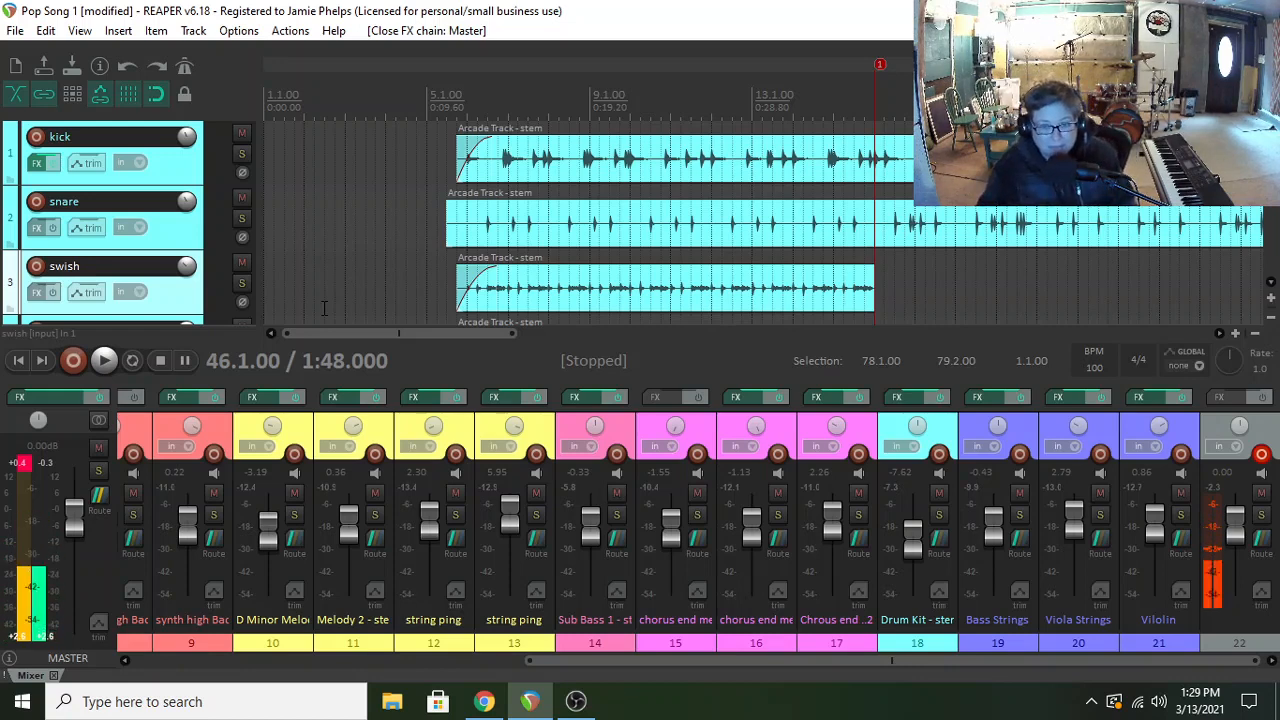
pyautogui.click(576, 701)
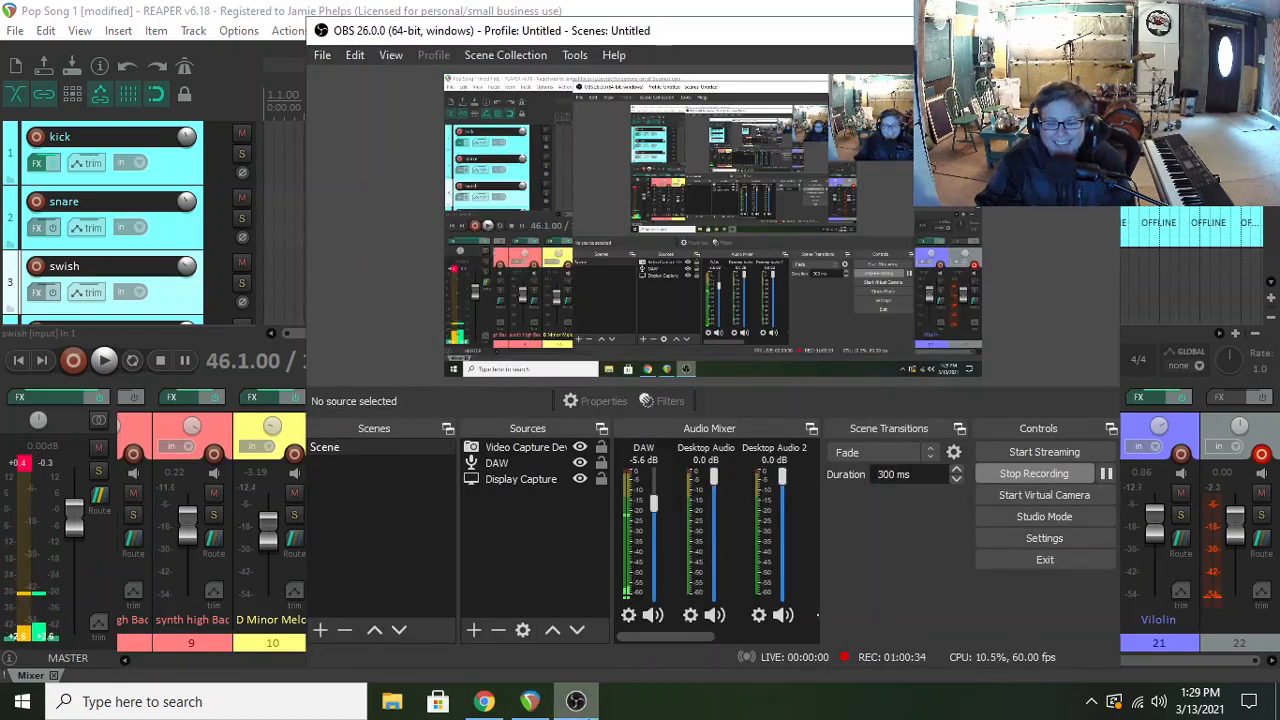